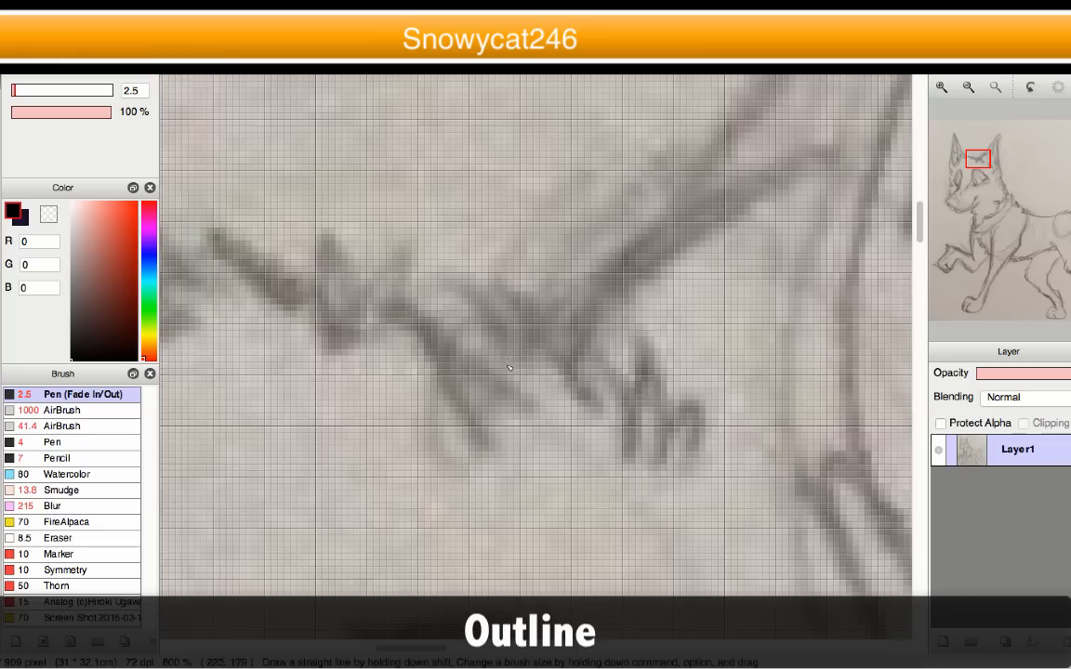
# - Examine the sketch at several magnifications, focusing on how pixelated the fur lines between the ears look up close
pyautogui.scroll(-6, 509, 368)
pyautogui.scroll(6, 494, 365)
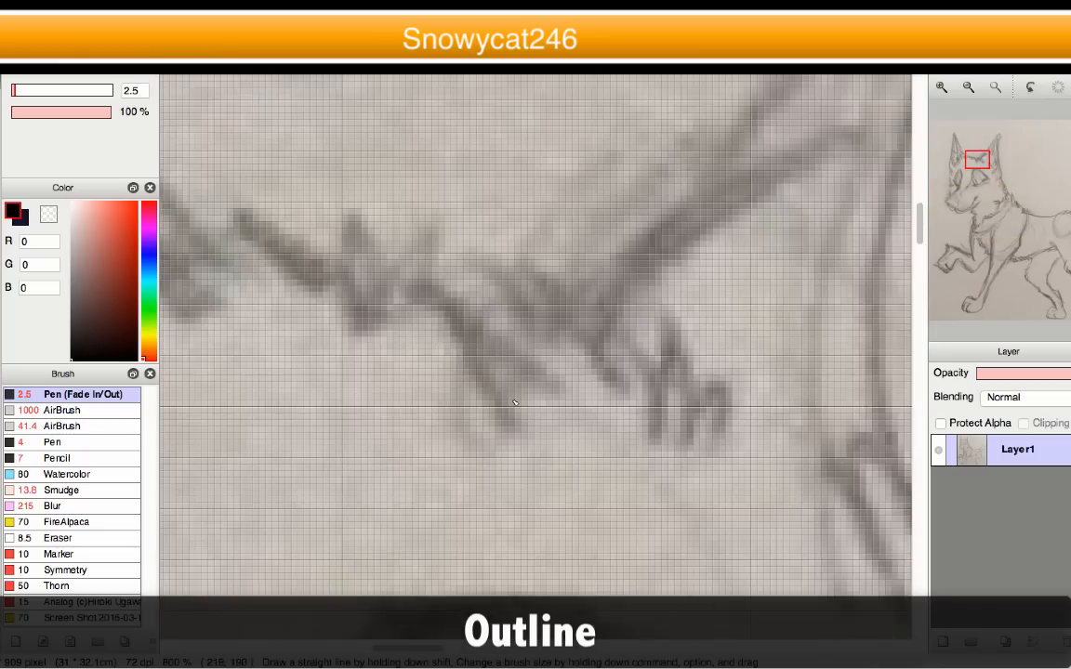
pyautogui.scroll(-8, 465, 376)
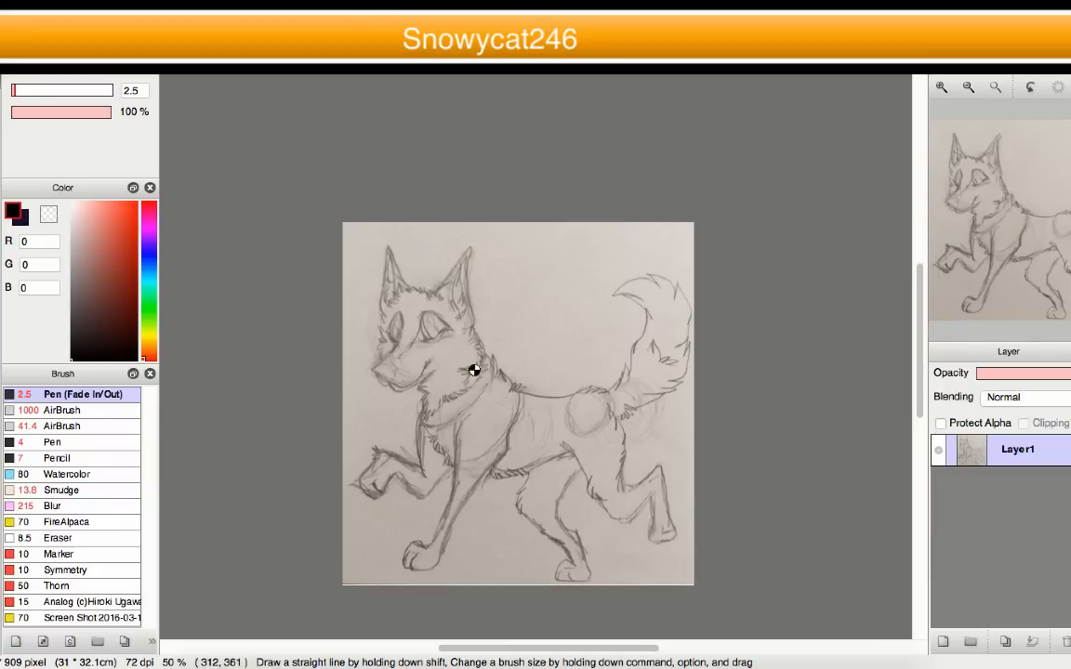
pyautogui.scroll(1, 474, 371)
pyautogui.scroll(-1, 474, 371)
pyautogui.scroll(5, 380, 400)
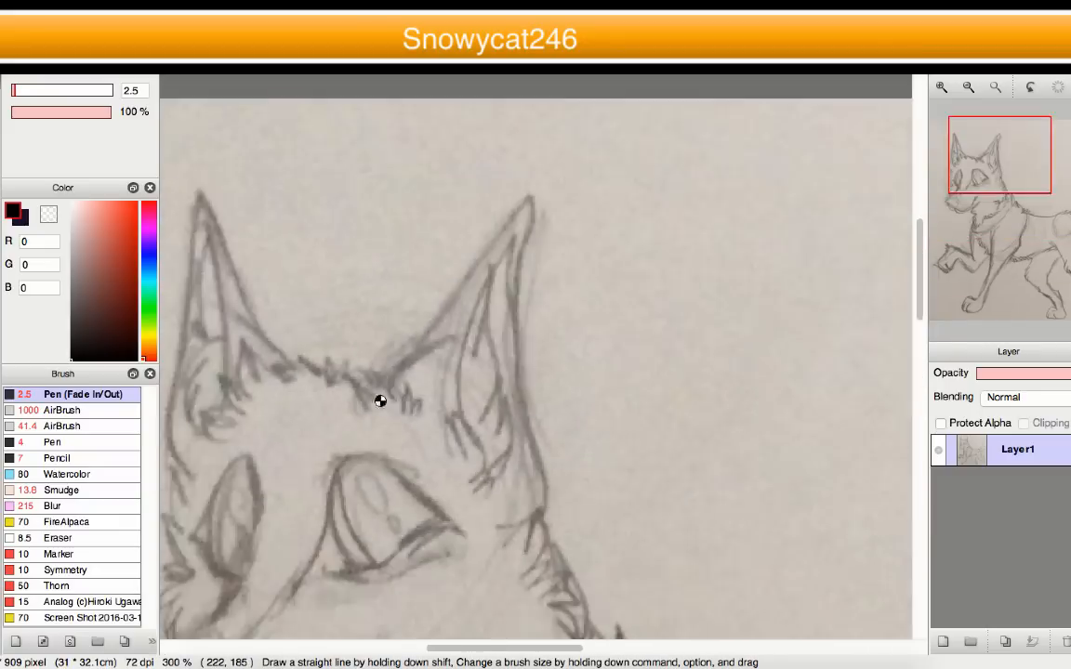
pyautogui.scroll(4, 380, 400)
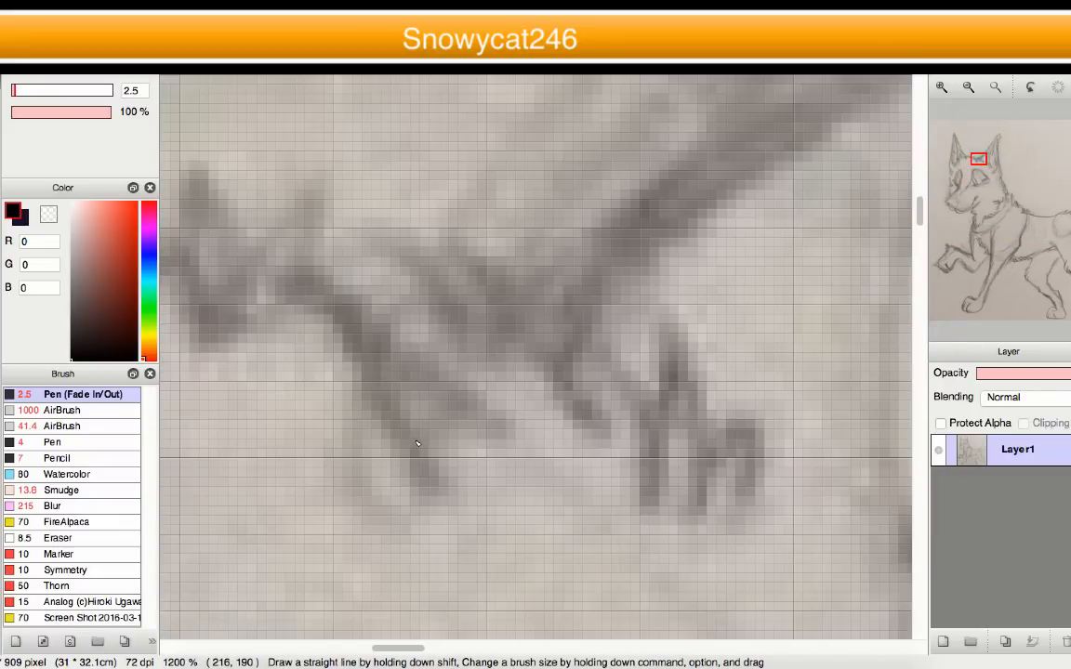
pyautogui.scroll(-12, 427, 455)
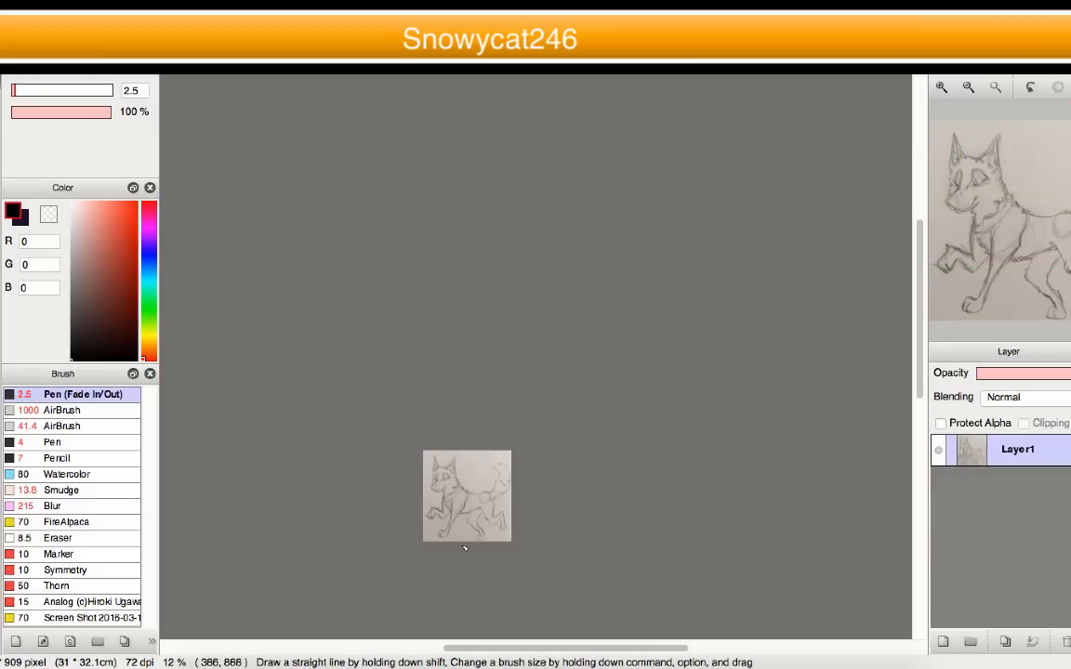
pyautogui.scroll(4, 462, 545)
pyautogui.scroll(6, 437, 287)
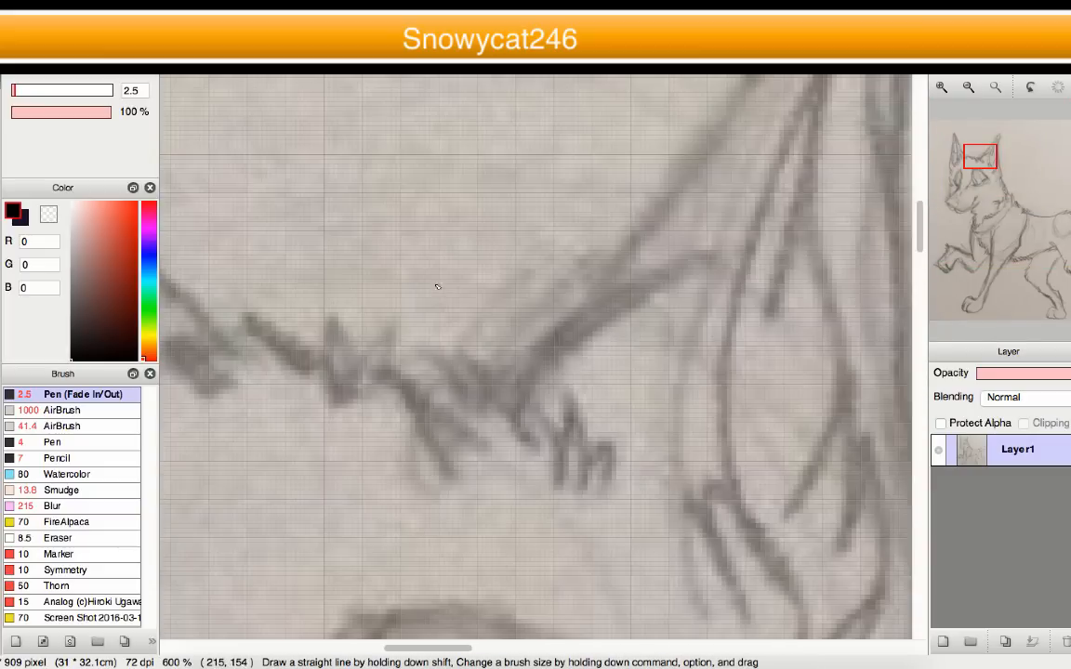
pyautogui.scroll(1, 455, 437)
pyautogui.scroll(-8, 415, 451)
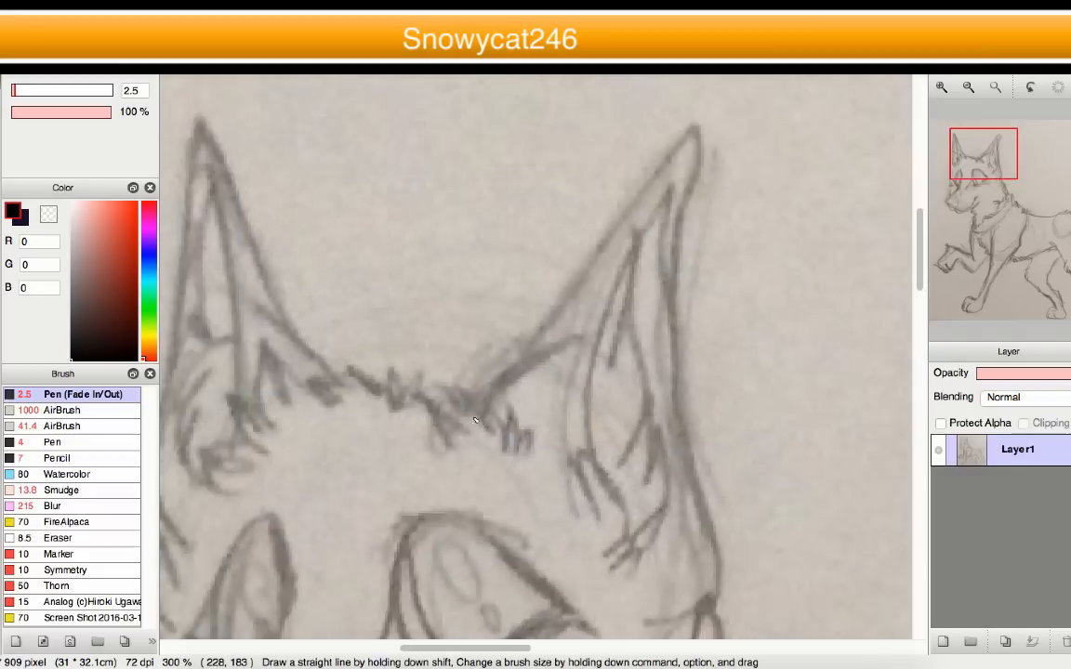
pyautogui.scroll(3, 446, 321)
pyautogui.scroll(1, 442, 335)
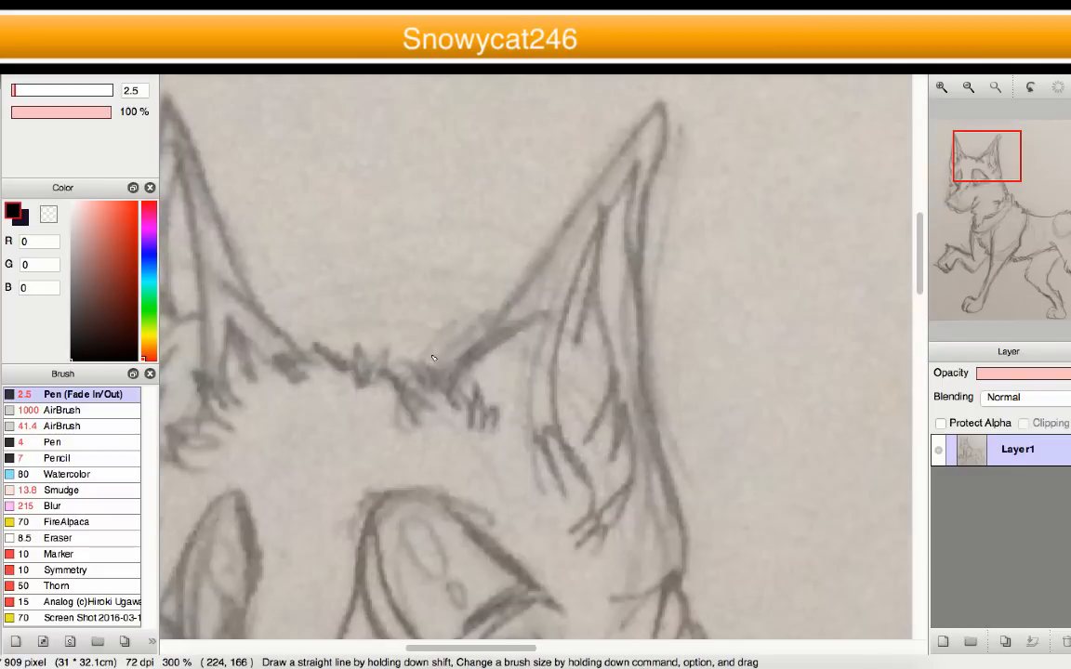
pyautogui.scroll(5, 407, 403)
pyautogui.scroll(-12, 392, 438)
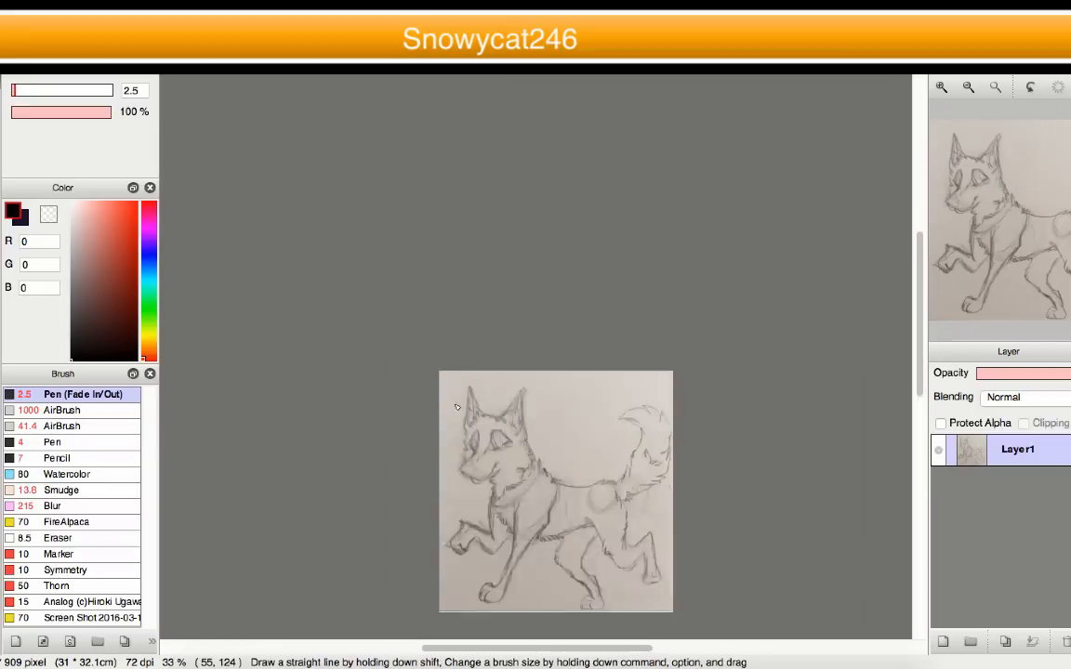
pyautogui.scroll(8, 437, 391)
pyautogui.scroll(-5, 433, 377)
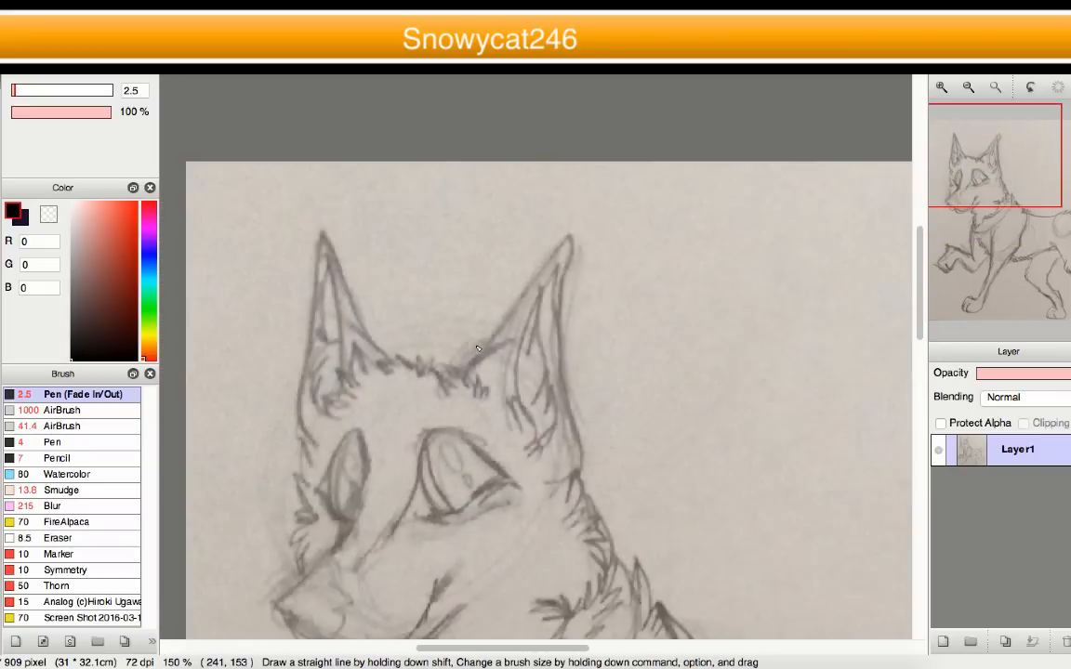
pyautogui.scroll(2, 432, 376)
pyautogui.scroll(3, 432, 376)
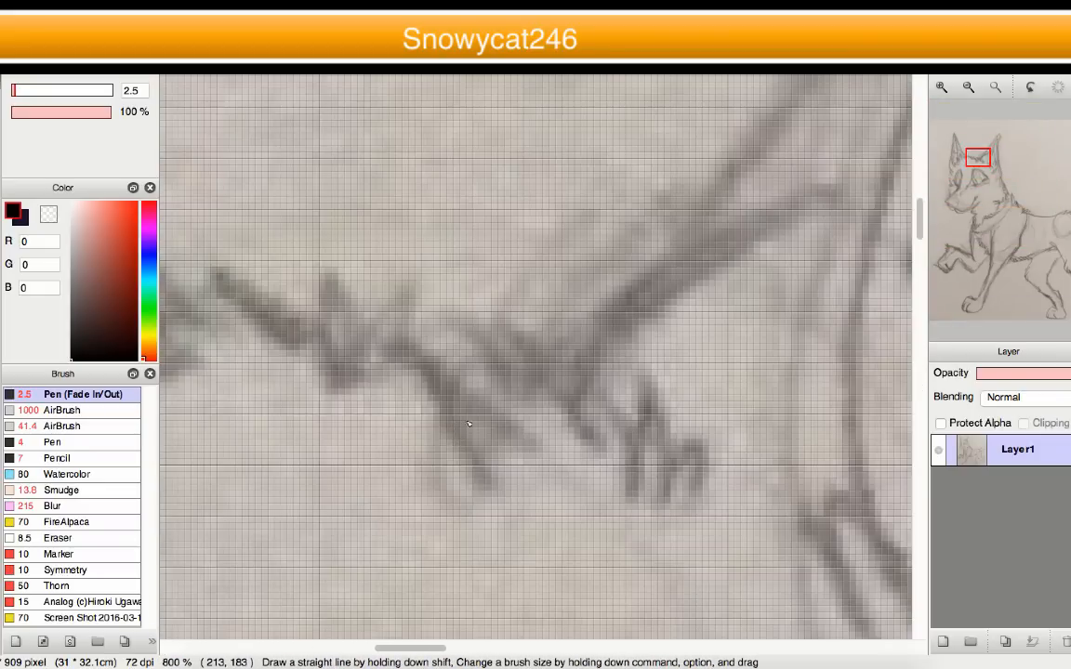
# - Add five blank layers above the sketch layer and delete all of them again
pyautogui.scroll(-4, 452, 438)
pyautogui.click(943, 641)
pyautogui.click(943, 641)
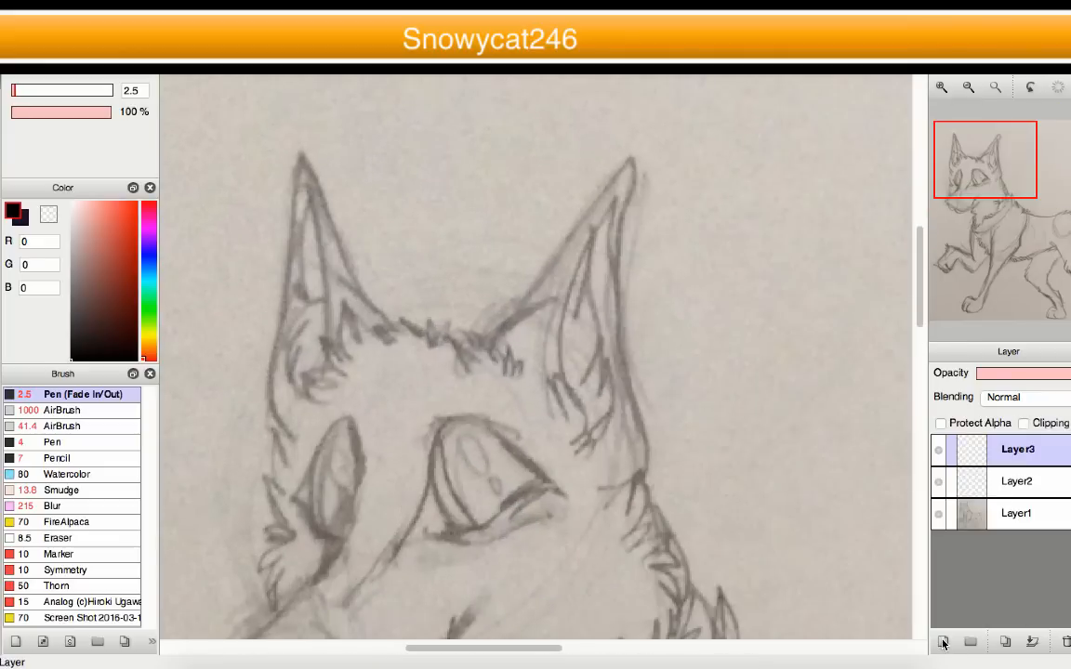
pyautogui.click(943, 641)
pyautogui.click(942, 641)
pyautogui.click(942, 641)
pyautogui.click(1067, 641)
pyautogui.click(1066, 641)
pyautogui.click(1067, 641)
pyautogui.click(1066, 641)
pyautogui.click(1066, 641)
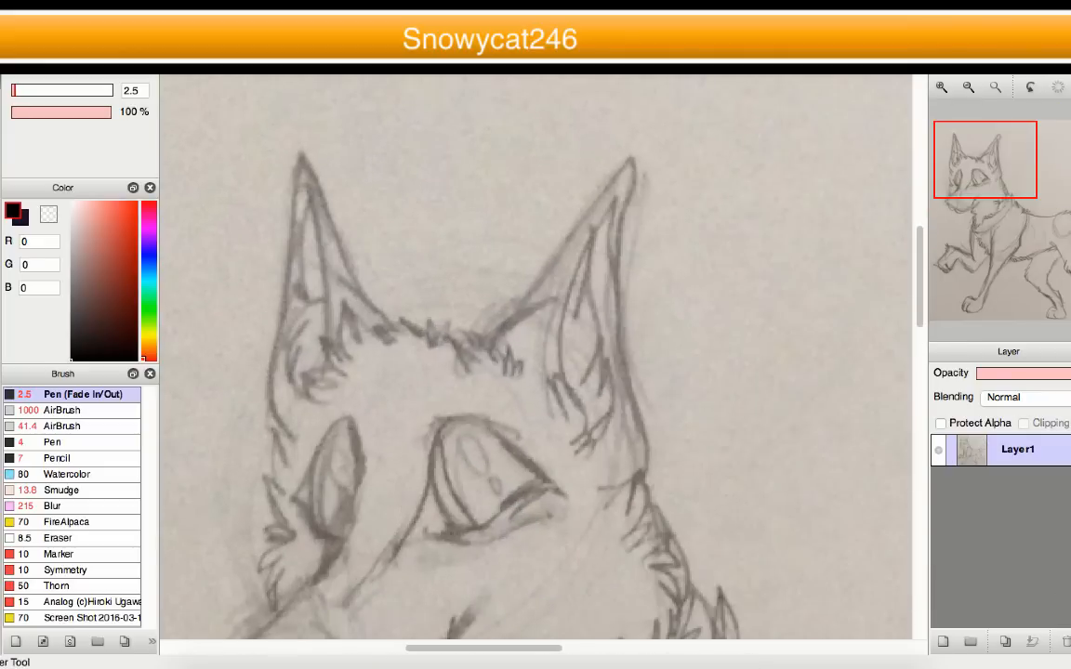
# - Inspect the dog's head, ears and forehead fur on the sketch layer at different magnifications
pyautogui.scroll(-3, 428, 335)
pyautogui.scroll(2, 228, 213)
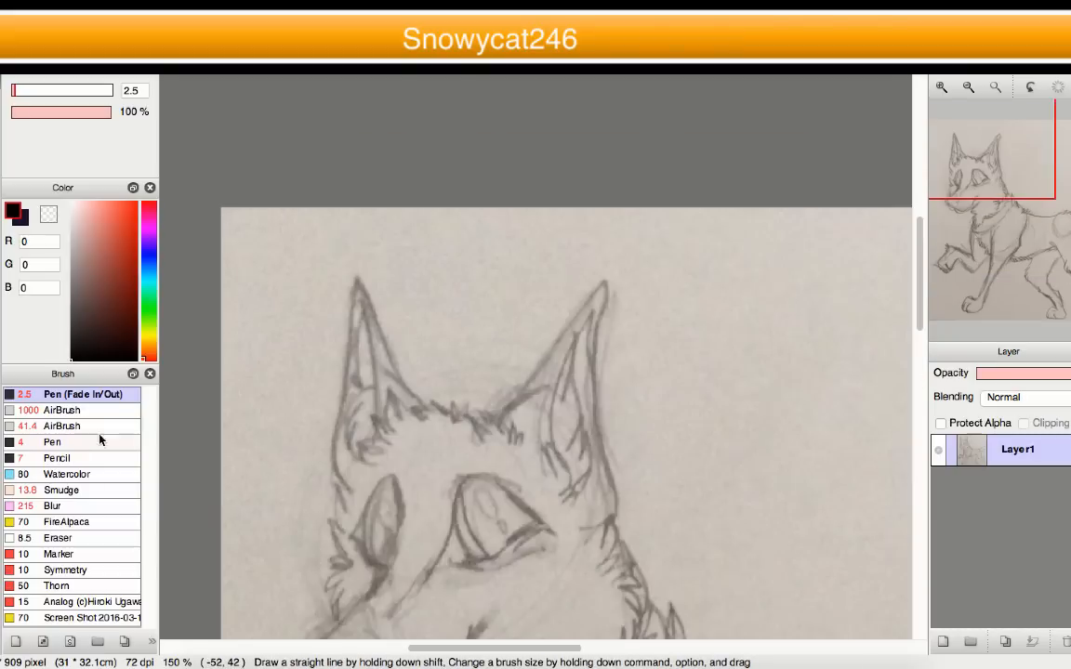
pyautogui.scroll(4, 481, 277)
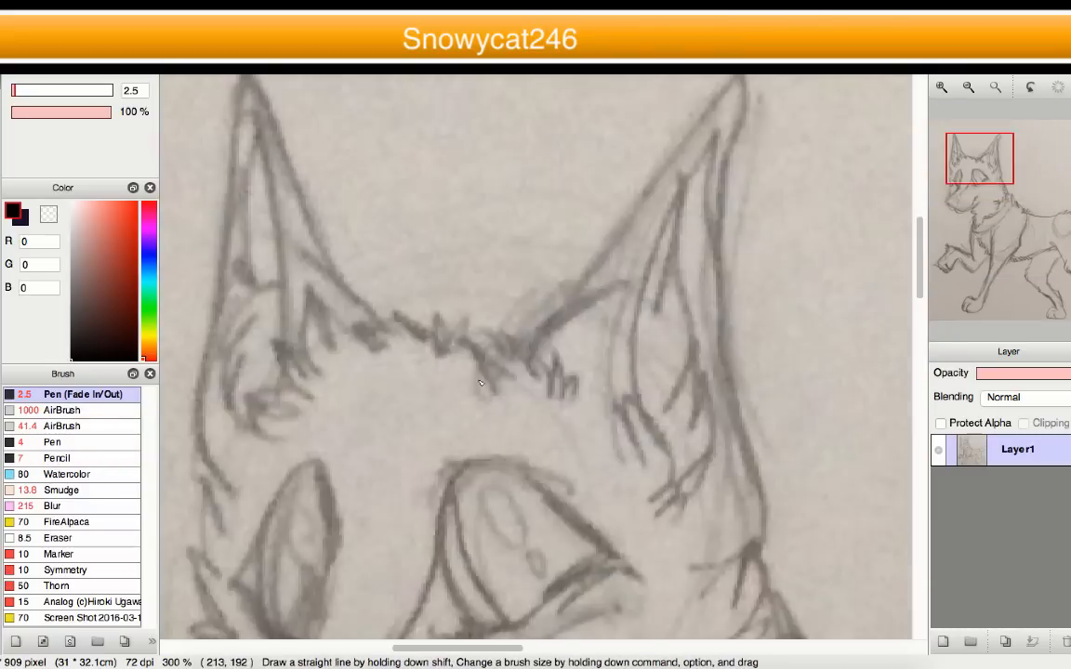
pyautogui.scroll(-3, 480, 277)
pyautogui.scroll(-3, 422, 371)
pyautogui.scroll(5, 423, 372)
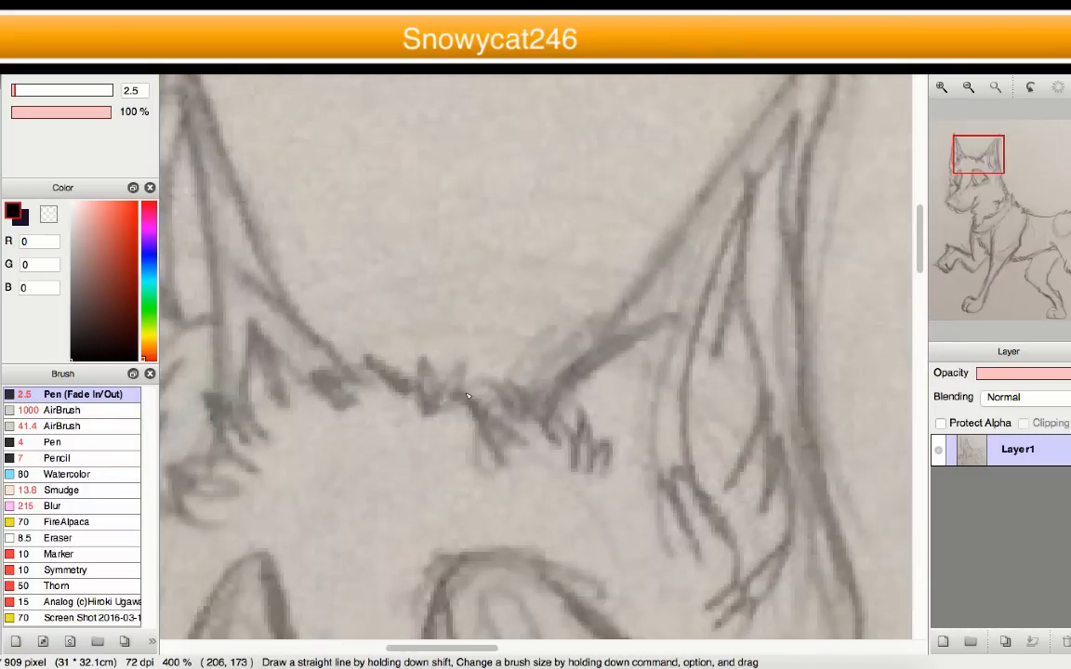
pyautogui.scroll(-3, 413, 409)
pyautogui.scroll(-3, 413, 409)
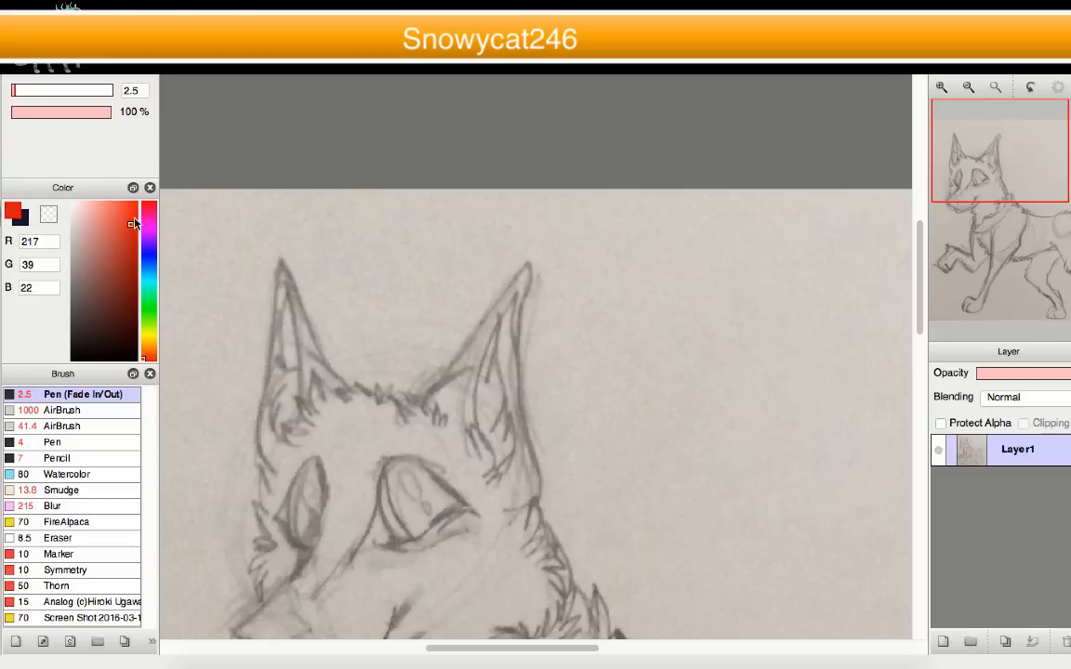
# - Try a red stroke and a red-to-dark gradient directly on the sketch layer, undoing each one
pyautogui.moveTo(342, 342); pyautogui.dragTo(512, 319)
pyautogui.hotkey('ctrl', 'z')
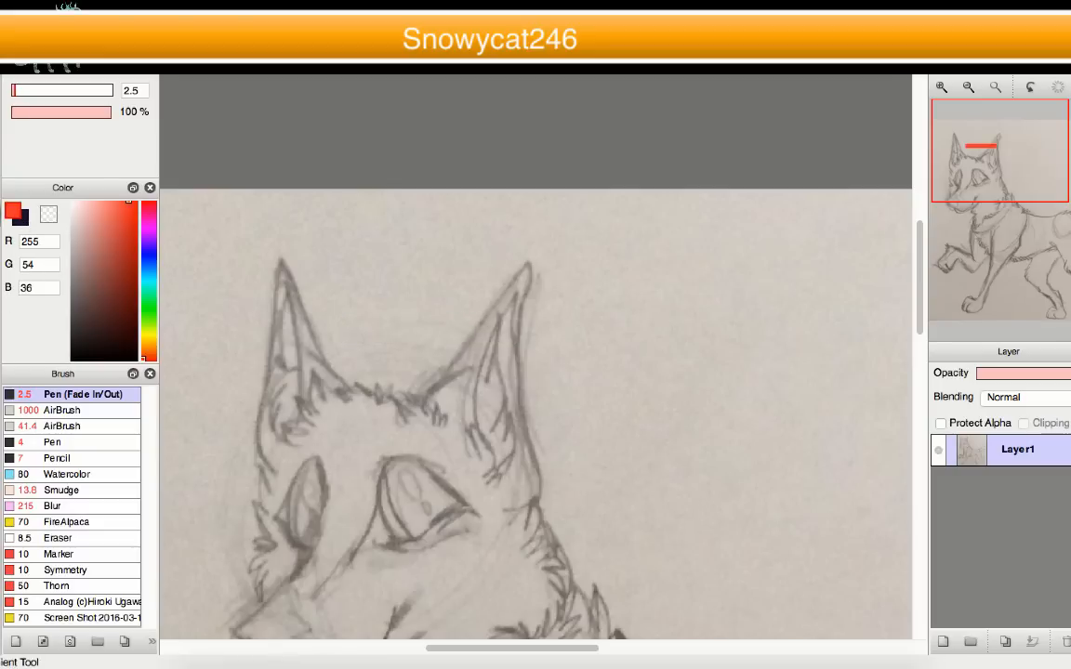
pyautogui.moveTo(282, 330); pyautogui.dragTo(611, 277)
pyautogui.scroll(-4, 604, 306)
pyautogui.hotkey('ctrl', 'z')
pyautogui.scroll(3, 650, 335)
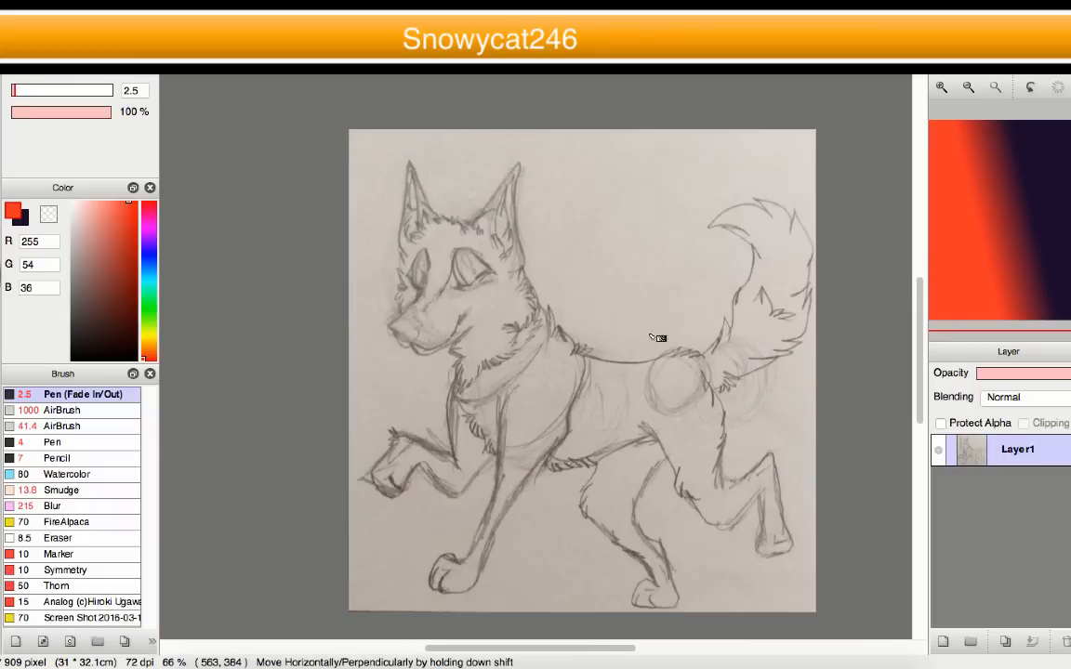
pyautogui.scroll(-2, 431, 243)
pyautogui.scroll(3, 430, 214)
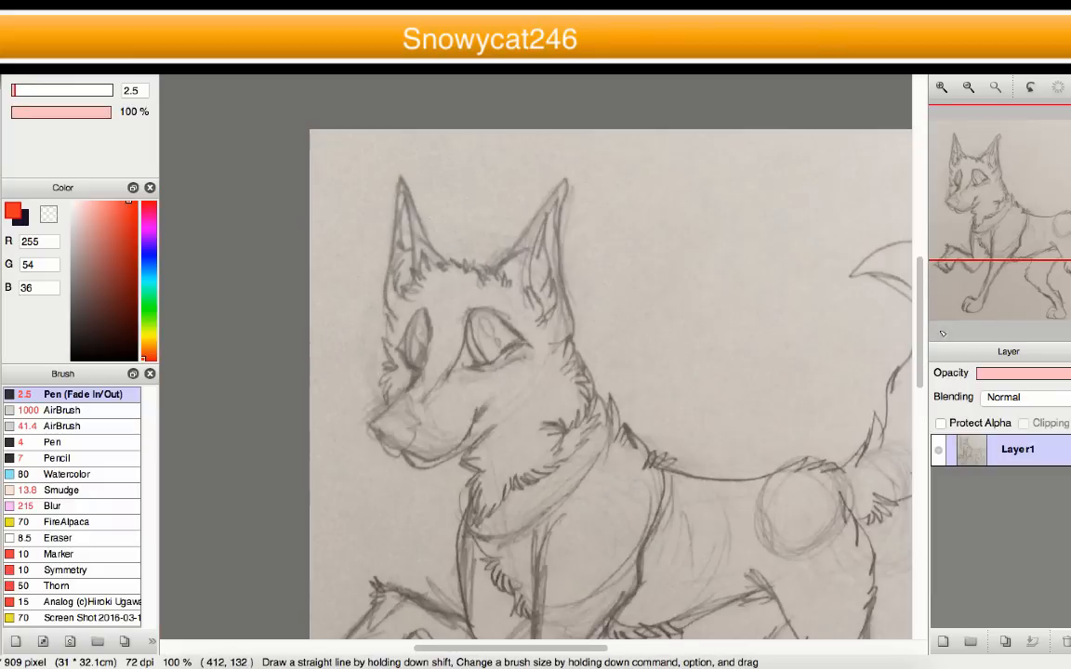
# - Add a blank layer above the sketch layer
pyautogui.click(940, 643)
pyautogui.scroll(4, 431, 272)
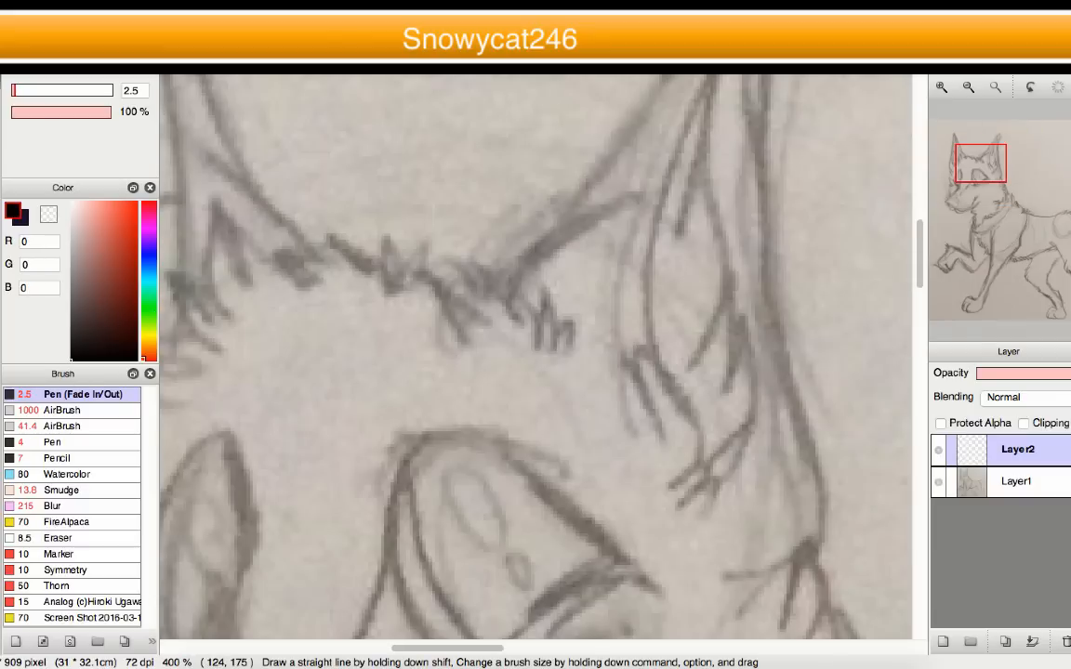
# - Review the whole sketch and the head area to judge the line detail at the current image size
pyautogui.scroll(-5, 348, 358)
pyautogui.scroll(3, 346, 353)
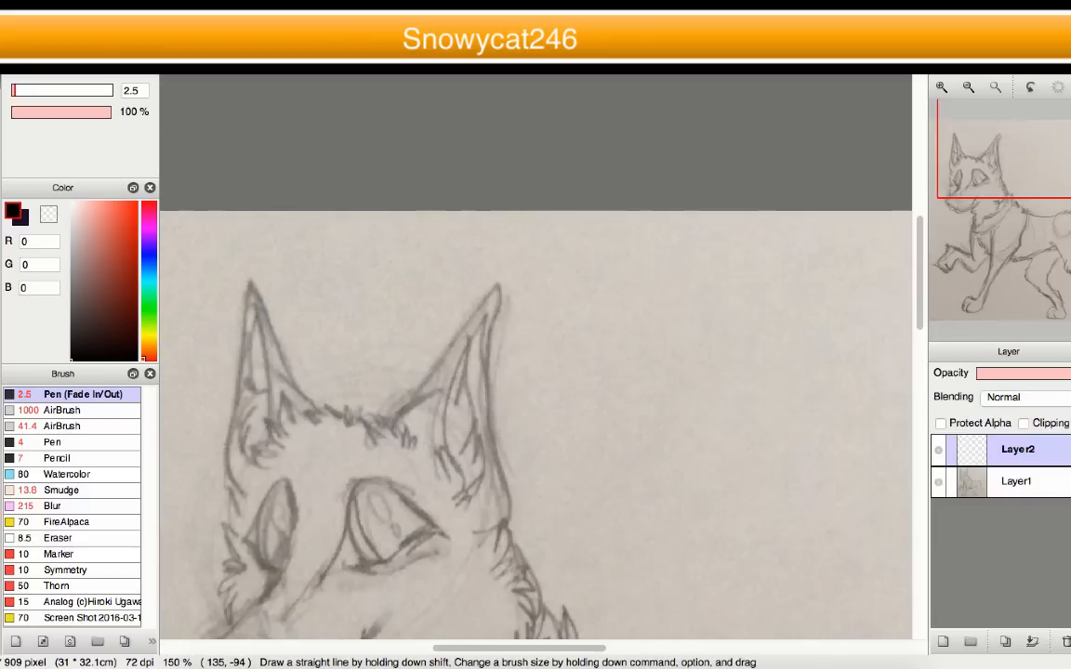
pyautogui.scroll(-3, 462, 374)
pyautogui.scroll(1, 462, 374)
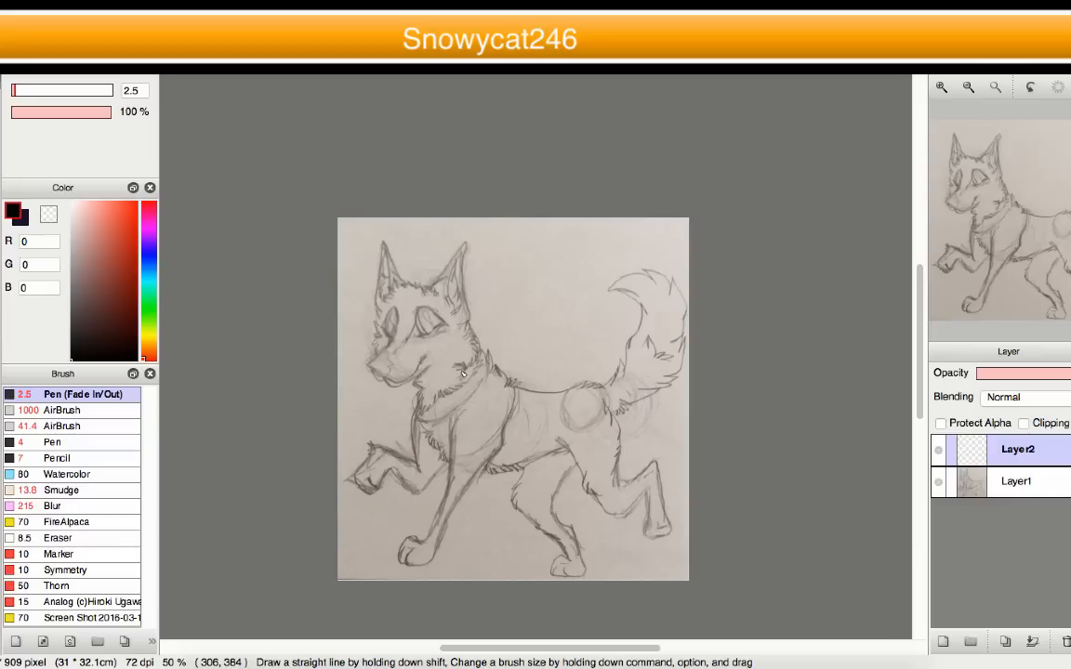
pyautogui.scroll(-1, 466, 383)
pyautogui.scroll(3, 469, 372)
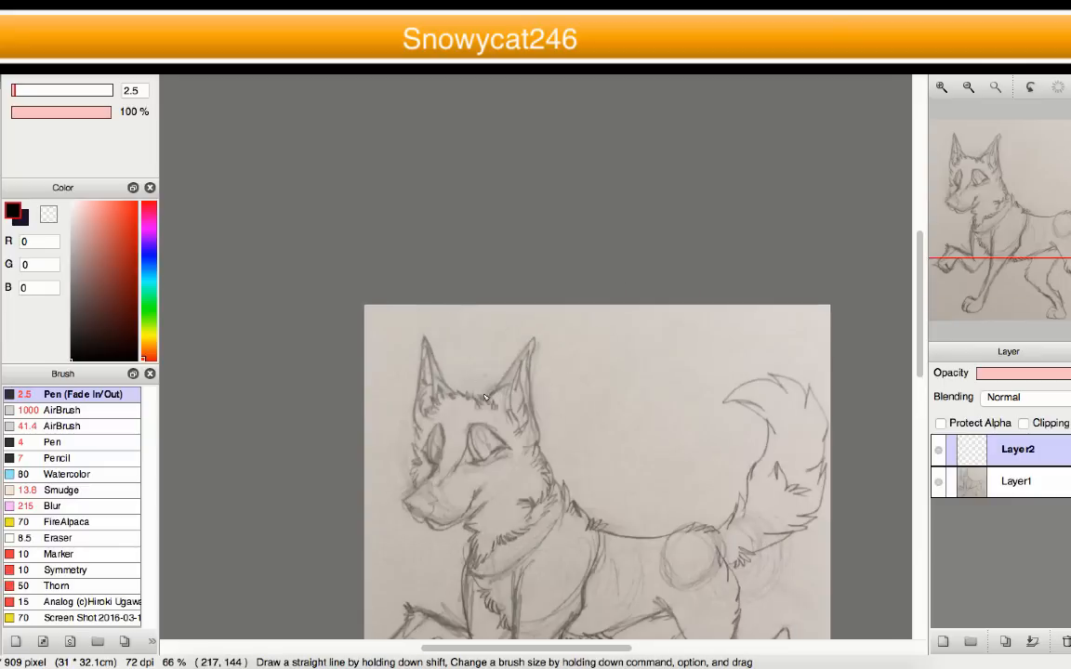
pyautogui.scroll(-4, 478, 353)
pyautogui.scroll(3, 491, 330)
pyautogui.scroll(-2, 491, 335)
pyautogui.scroll(5, 376, 195)
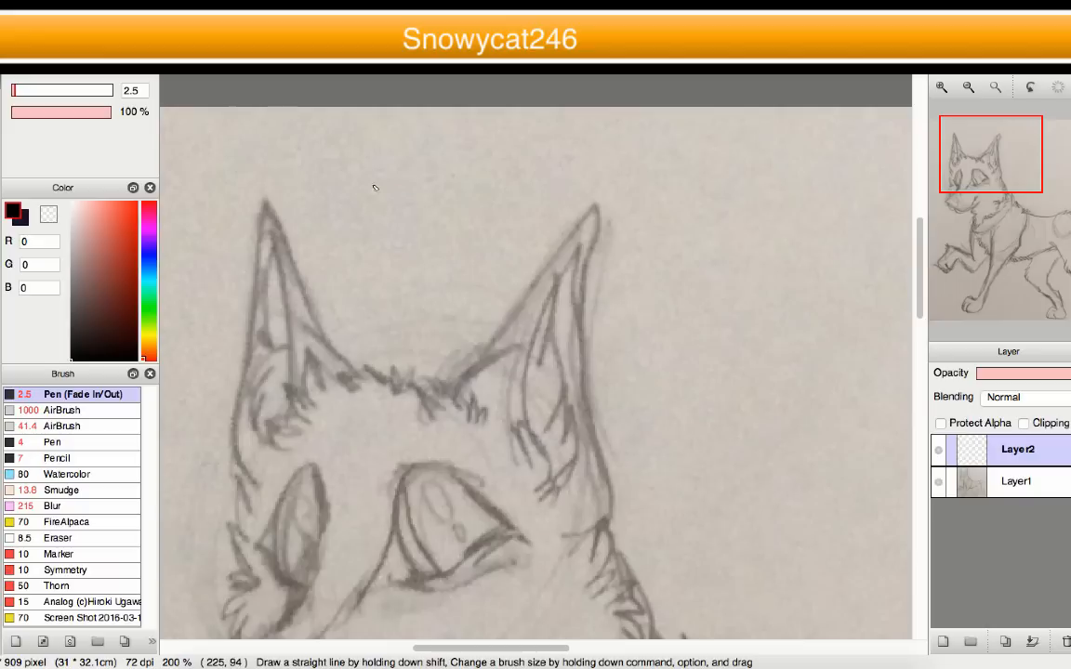
# - Resize the image to a width of 3000 pixels with its proportions constrained
pyautogui.click(134, 5)
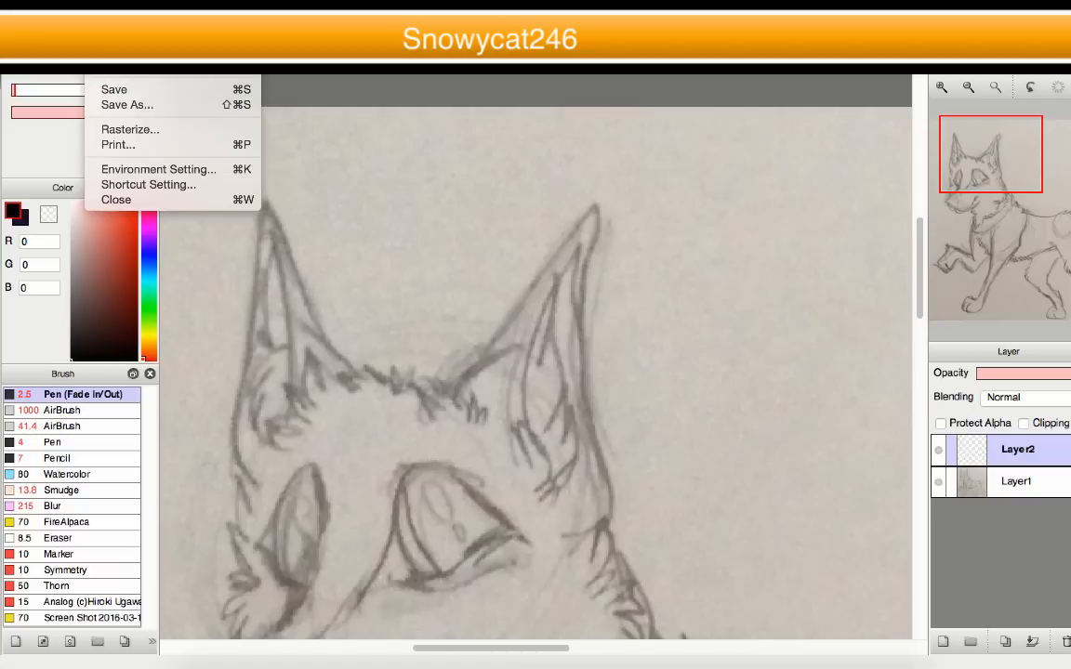
pyautogui.click(154, 185)
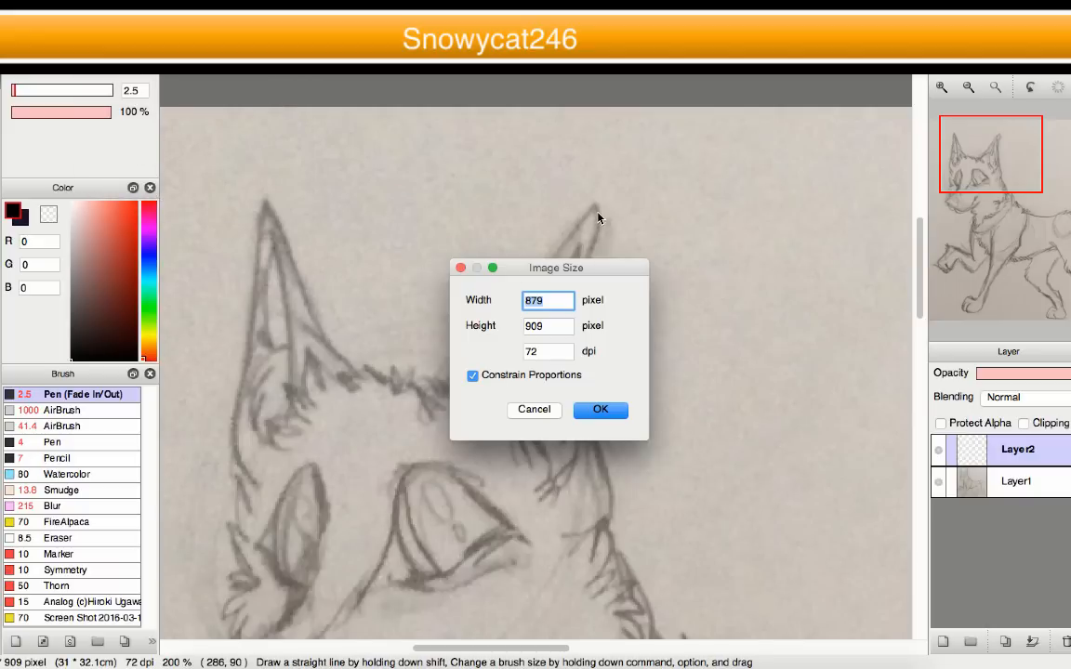
pyautogui.write('3000')
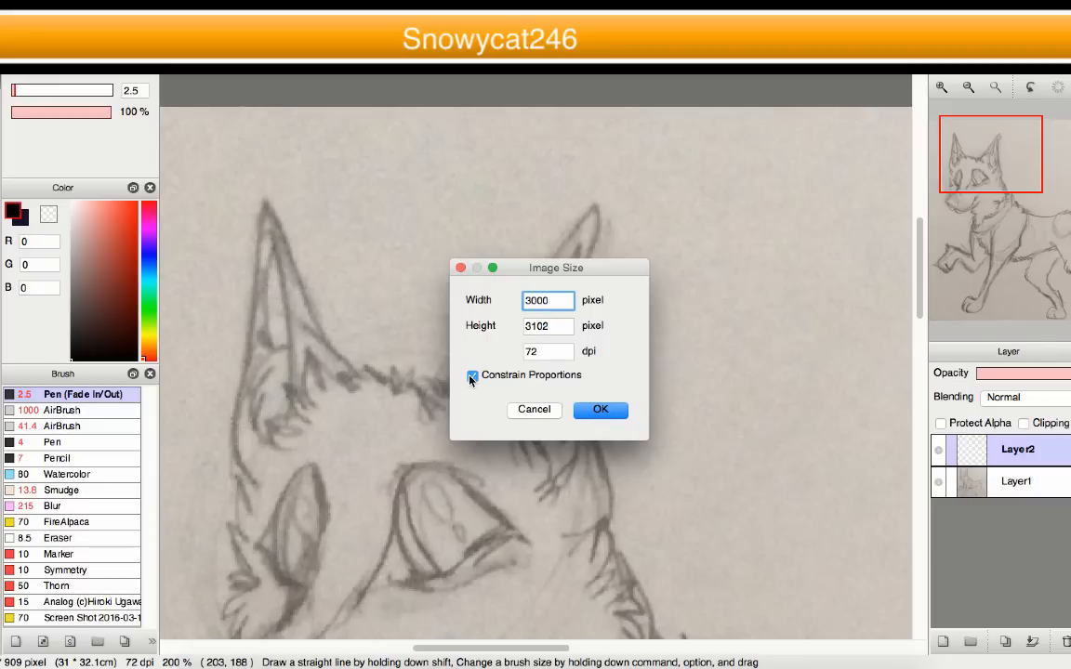
pyautogui.click(600, 409)
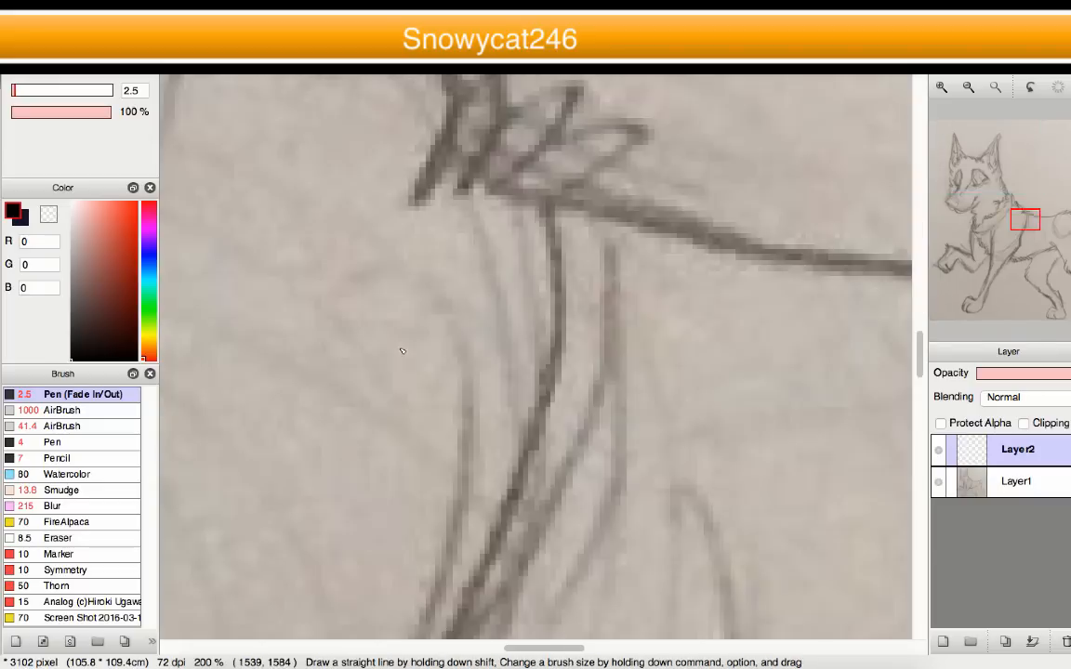
pyautogui.scroll(-10, 399, 349)
pyautogui.scroll(6, 400, 328)
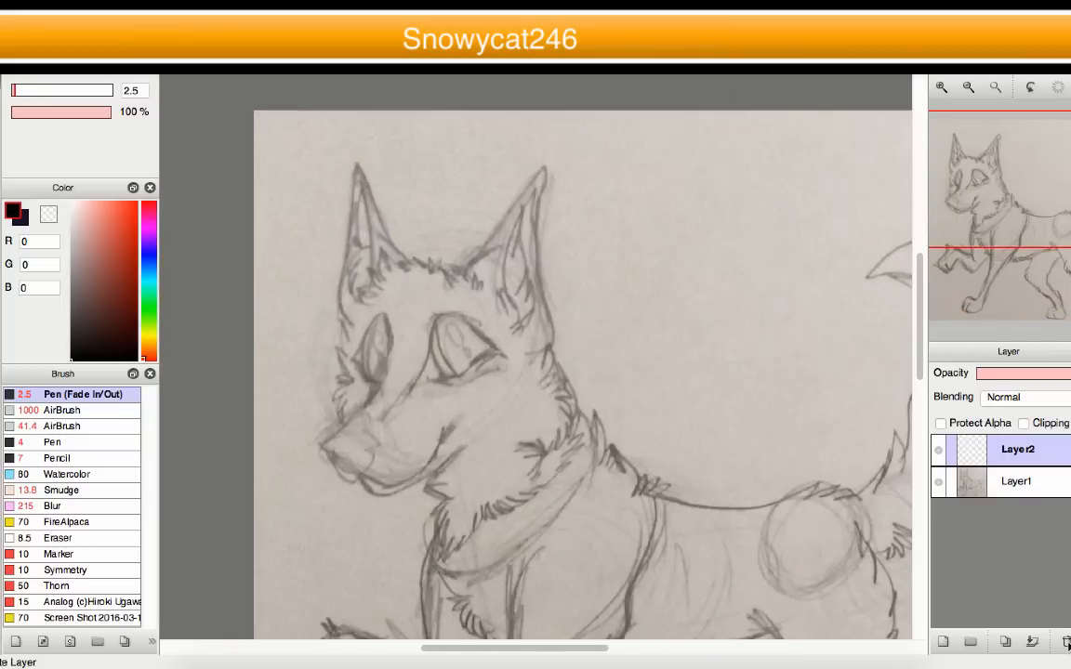
# - Delete the blank layer above the sketch
pyautogui.click(1065, 642)
pyautogui.scroll(-6, 641, 478)
pyautogui.scroll(3, 696, 498)
pyautogui.scroll(-2, 599, 439)
pyautogui.scroll(7, 576, 449)
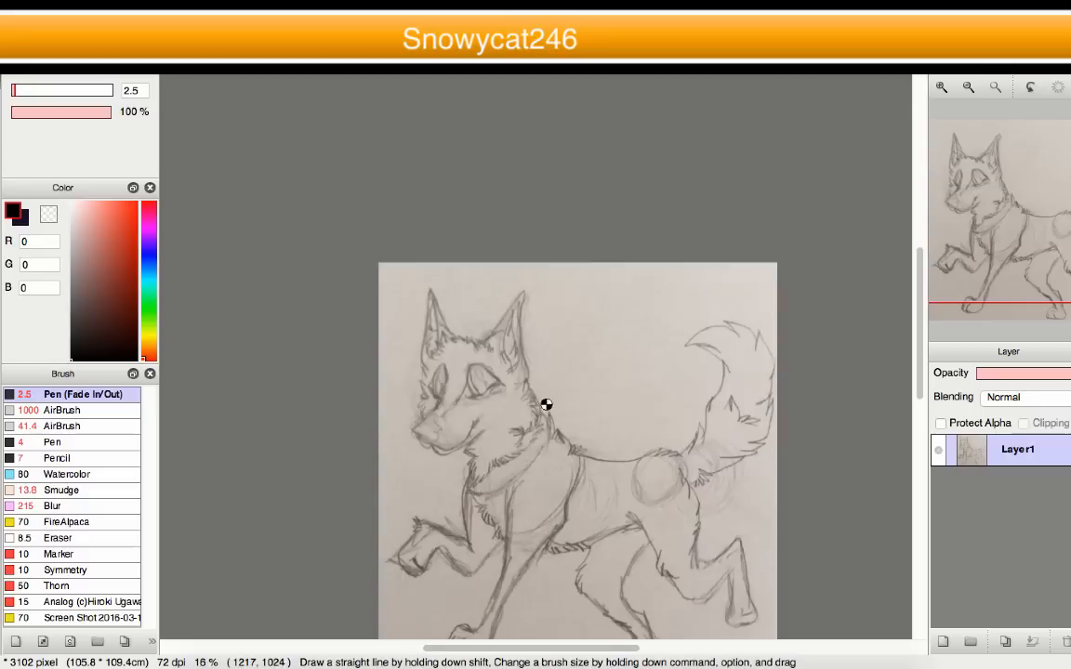
# - Create a new blank layer above the sketch layer for the outline
pyautogui.click(942, 642)
pyautogui.scroll(-6, 520, 416)
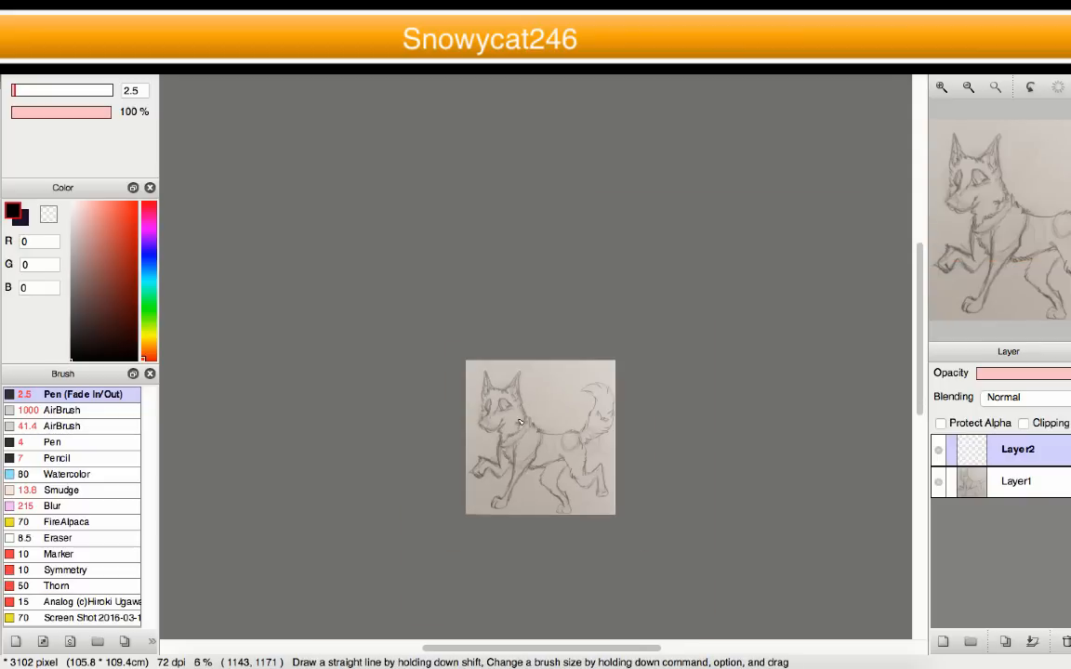
pyautogui.scroll(5, 520, 416)
pyautogui.scroll(-4, 520, 417)
pyautogui.scroll(4, 587, 444)
# - Toggle the sketch layer's visibility off and on to compare it with the blank layer, leaving the sketch shown
pyautogui.click(942, 485)
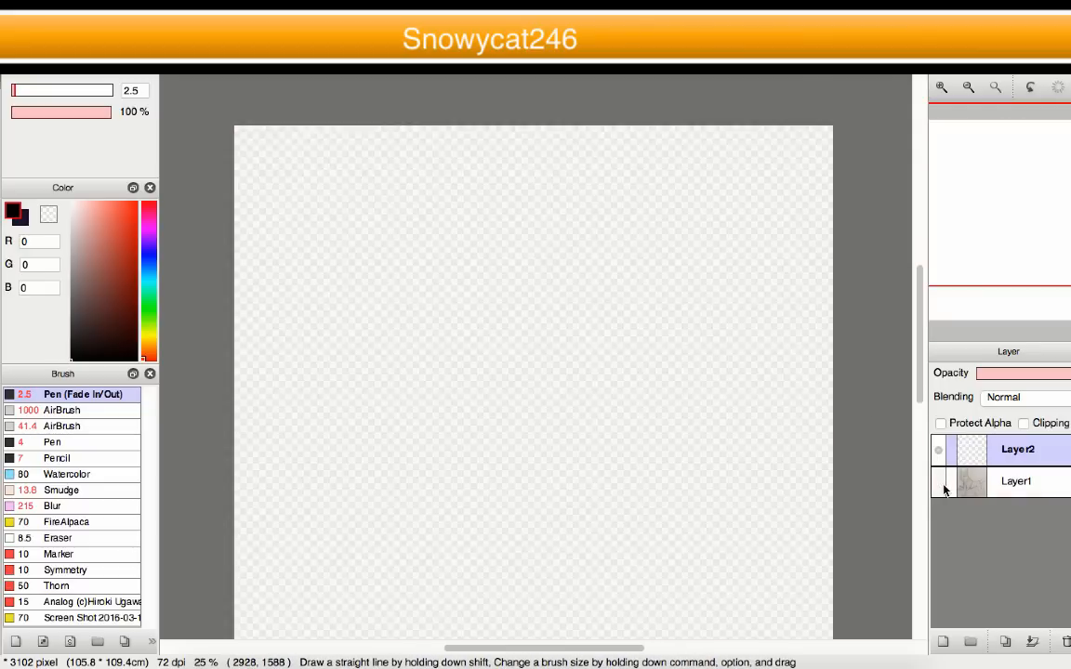
pyautogui.click(942, 485)
pyautogui.click(943, 486)
pyautogui.click(943, 485)
pyautogui.click(943, 485)
pyautogui.click(942, 485)
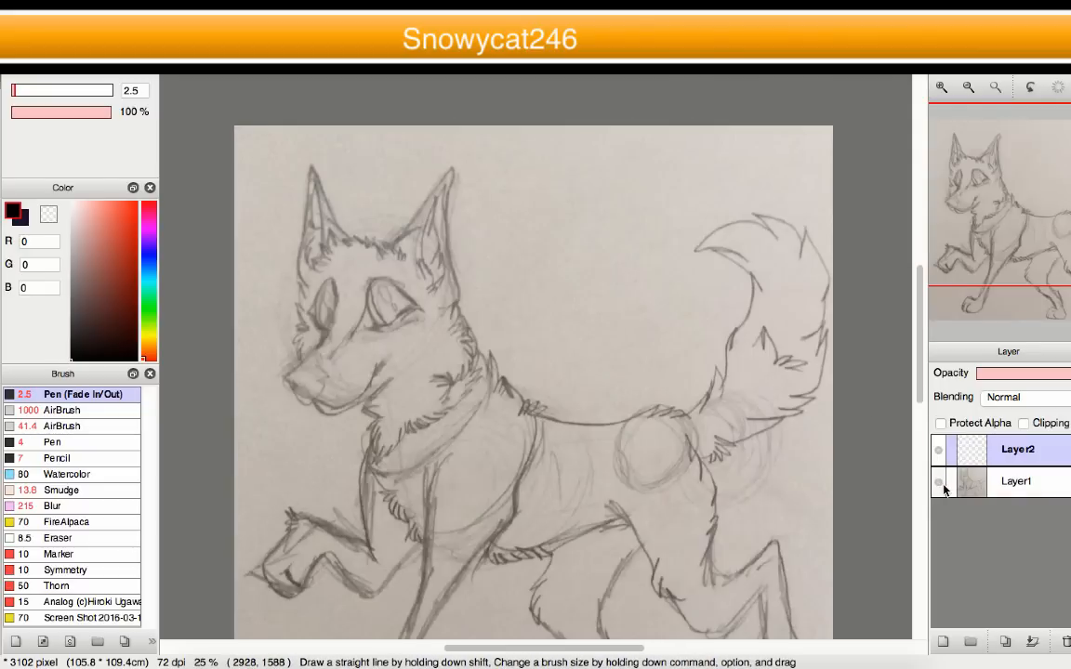
pyautogui.click(942, 485)
pyautogui.click(942, 485)
pyautogui.click(942, 485)
pyautogui.click(942, 485)
pyautogui.click(943, 486)
pyautogui.click(942, 485)
pyautogui.scroll(5, 455, 310)
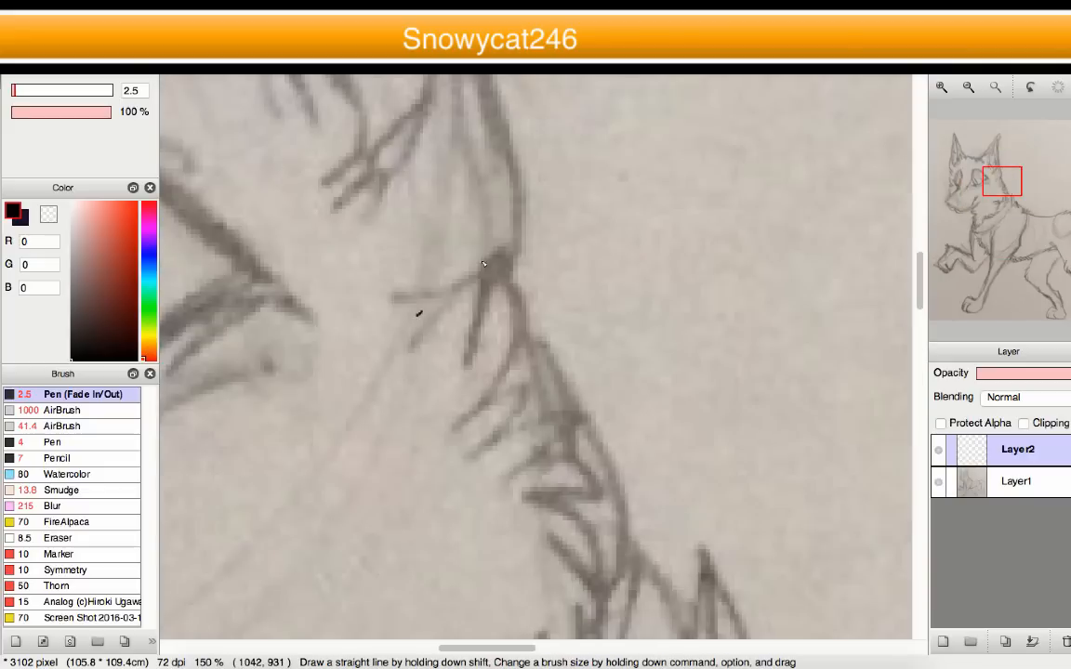
# - Try outlining the jagged fur below the base of the right ear with short black strokes on the blank layer
pyautogui.moveTo(420, 312); pyautogui.dragTo(489, 279)
pyautogui.moveTo(474, 320)
pyautogui.mouseDown()
pyautogui.moveTo(501, 277)
pyautogui.moveTo(481, 374)
pyautogui.moveTo(535, 354)
pyautogui.moveTo(465, 397)
pyautogui.mouseUp()
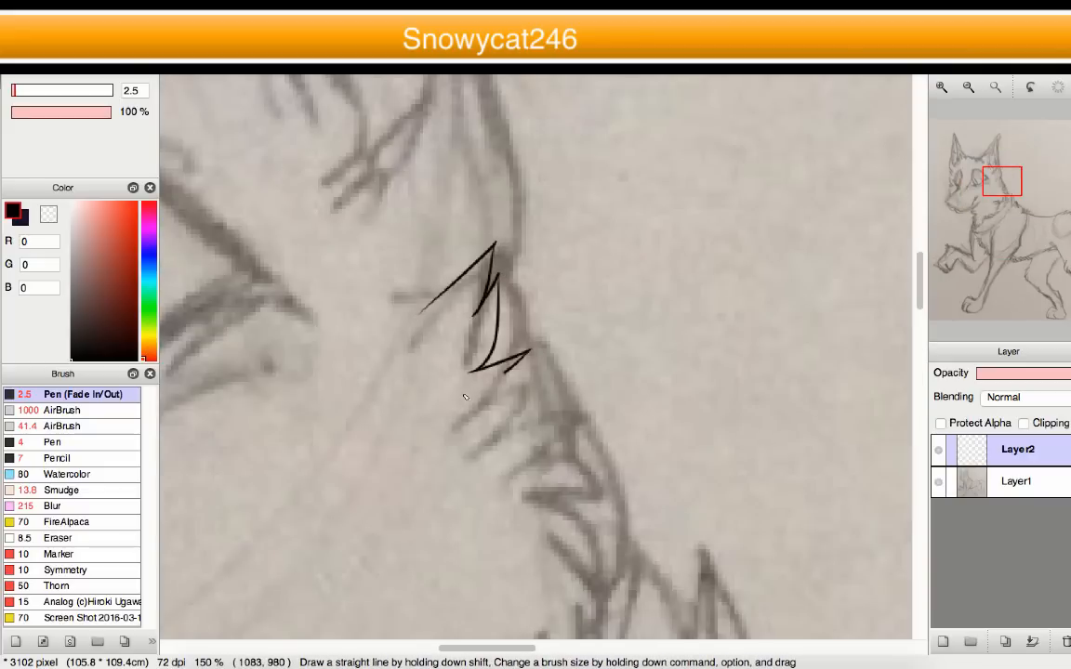
pyautogui.press('super+z')
pyautogui.scroll(-3, 528, 319)
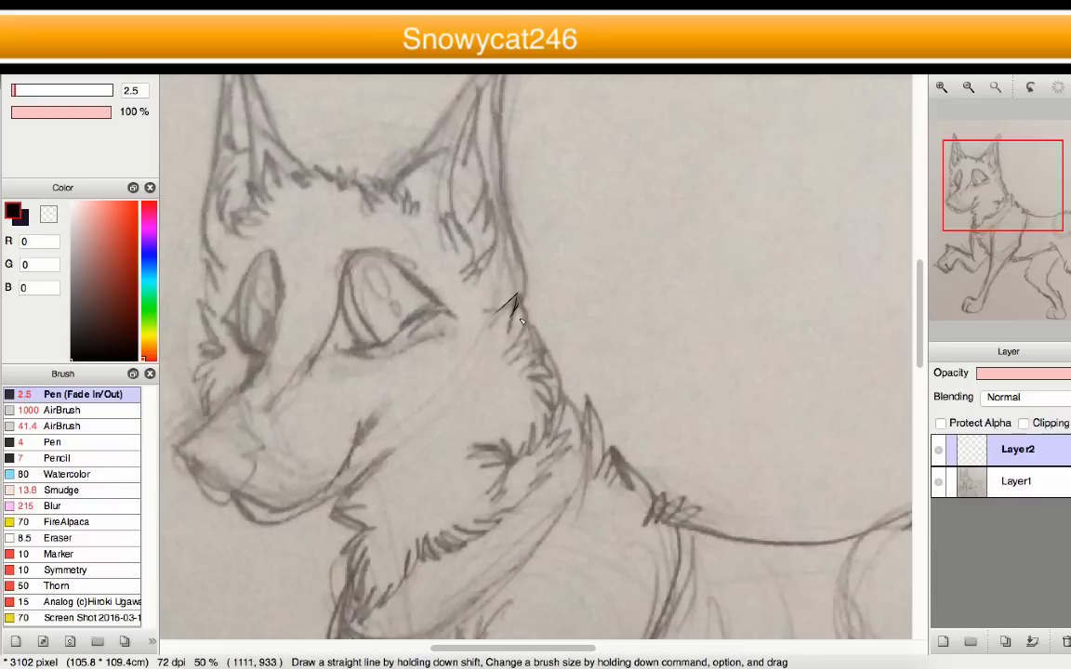
pyautogui.press('super+z')
pyautogui.scroll(-2, 523, 322)
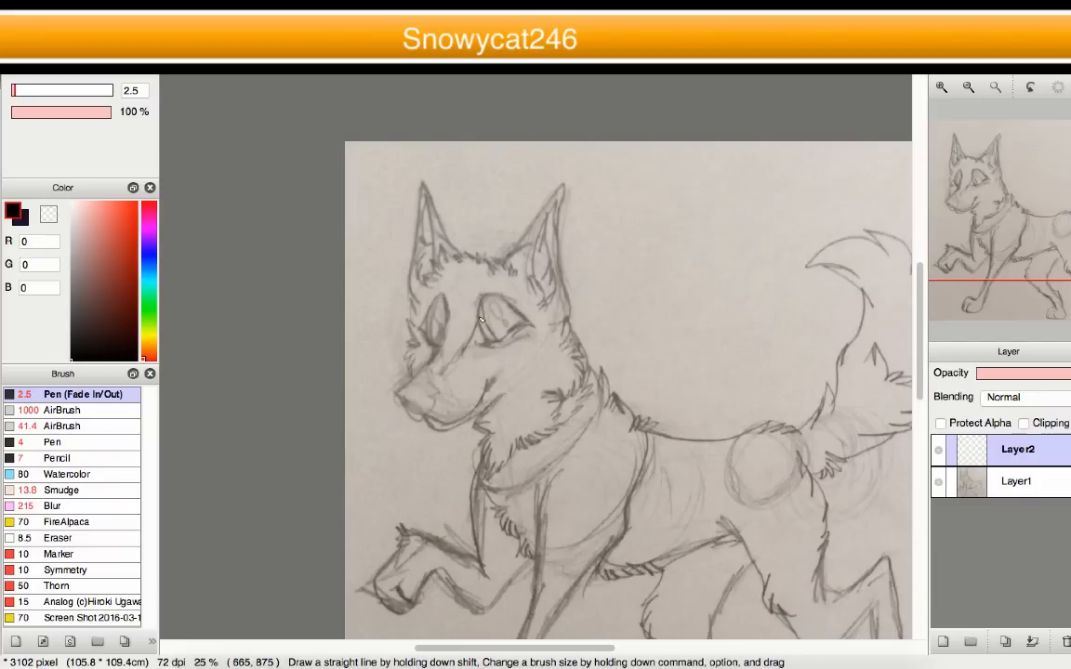
# - Switch to the regular Pen brush and set its size to 2.1
pyautogui.scroll(-2, 650, 390)
pyautogui.scroll(4, 475, 409)
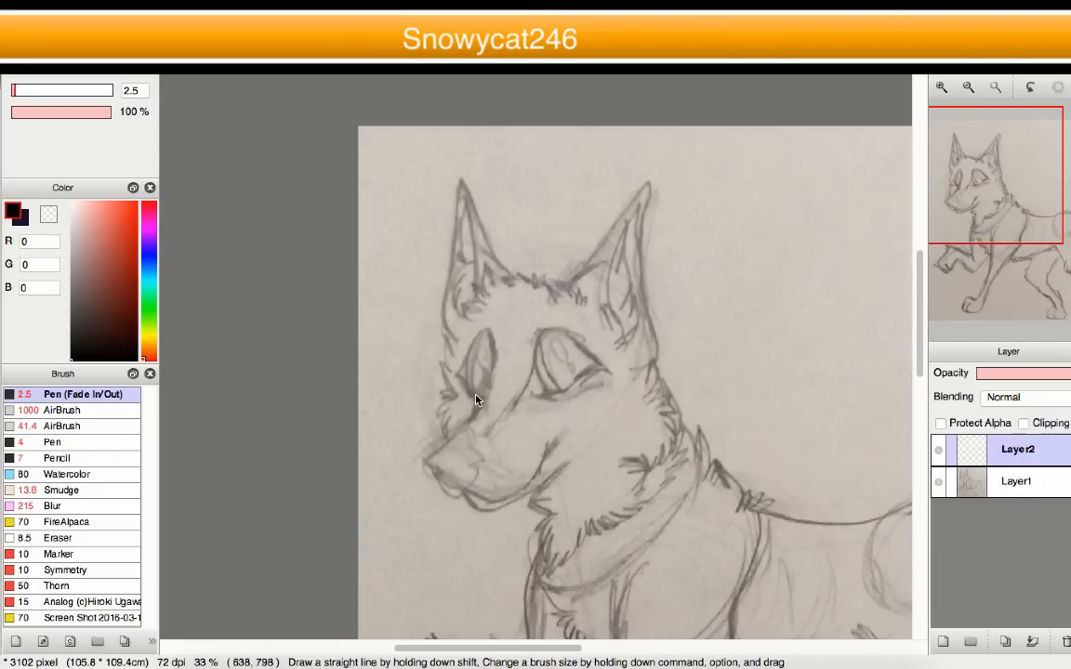
pyautogui.click(93, 442)
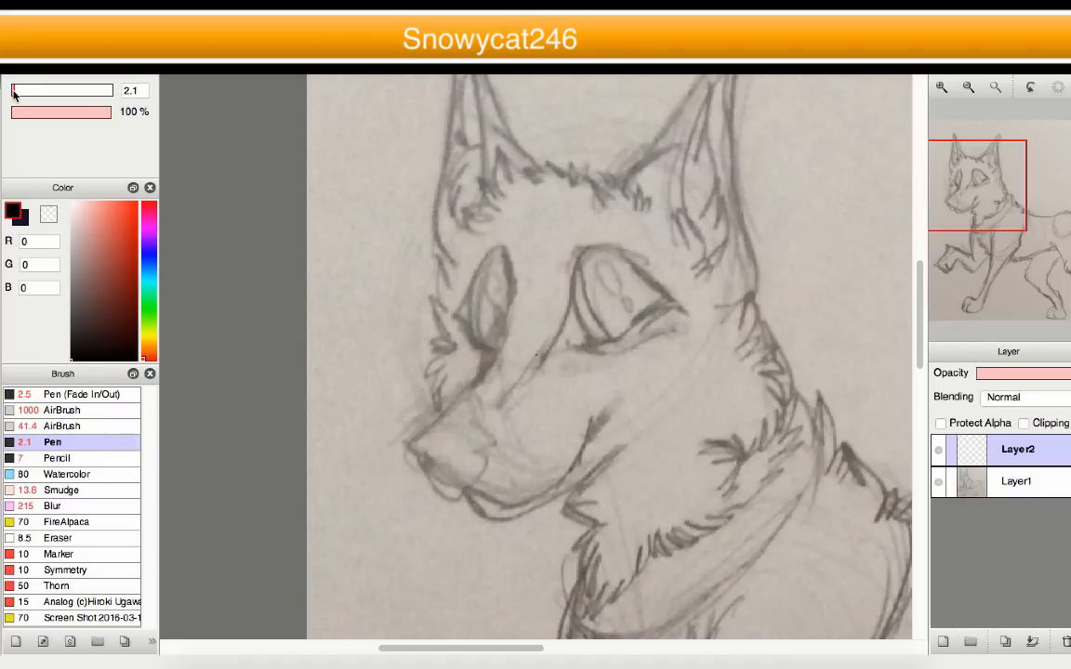
pyautogui.scroll(-2, 490, 333)
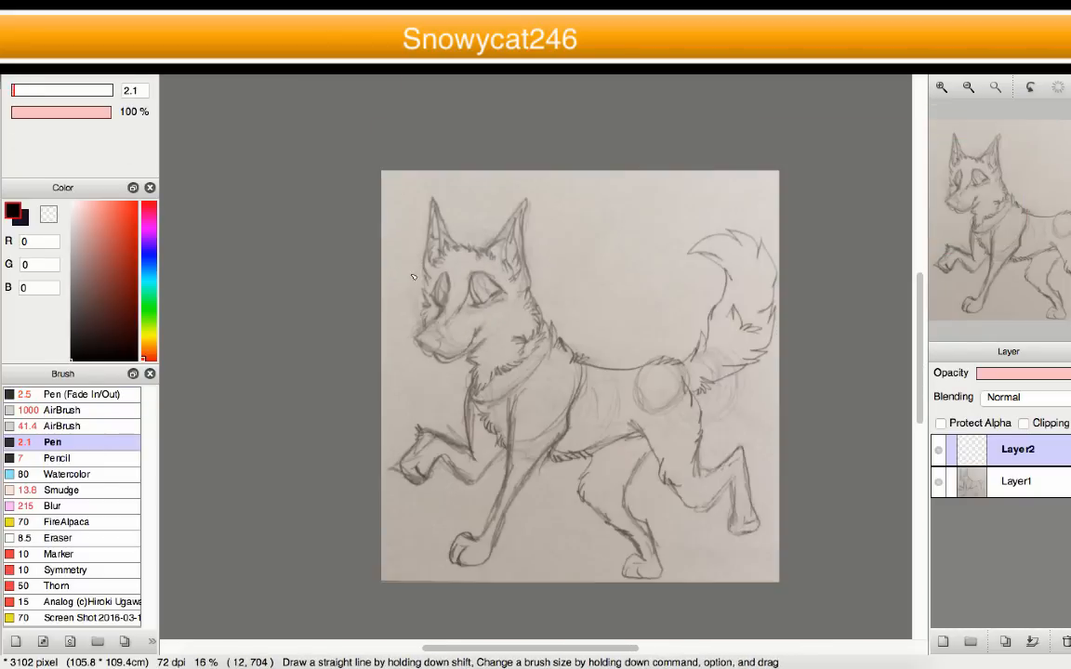
pyautogui.scroll(2, 490, 332)
pyautogui.scroll(-2, 494, 343)
pyautogui.scroll(4, 494, 343)
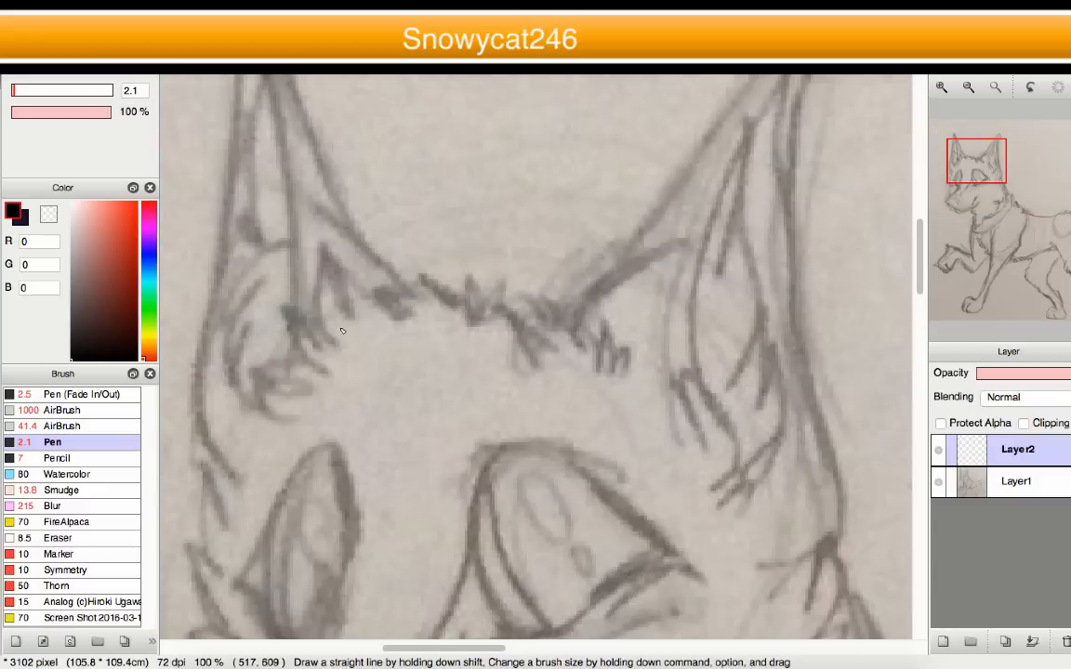
pyautogui.scroll(-2, 346, 341)
pyautogui.scroll(2, 346, 341)
pyautogui.scroll(-3, 346, 341)
pyautogui.scroll(3, 413, 327)
pyautogui.scroll(-3, 420, 332)
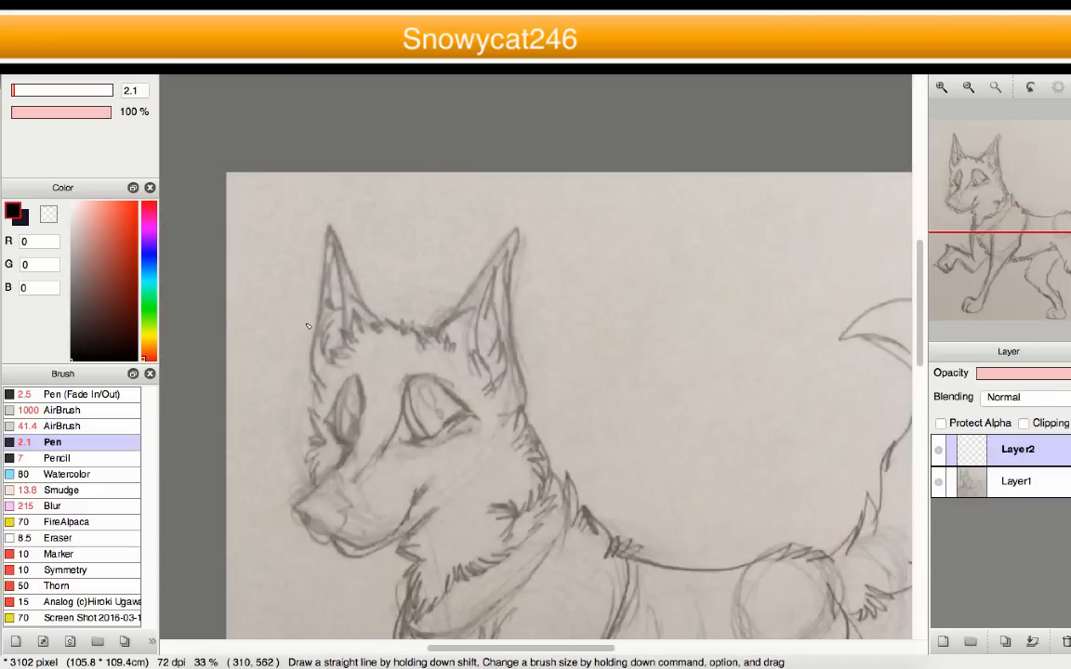
# - Switch back to the Pen (Fade In/Out) brush at size 2.5
pyautogui.scroll(2, 309, 325)
pyautogui.scroll(2, 467, 343)
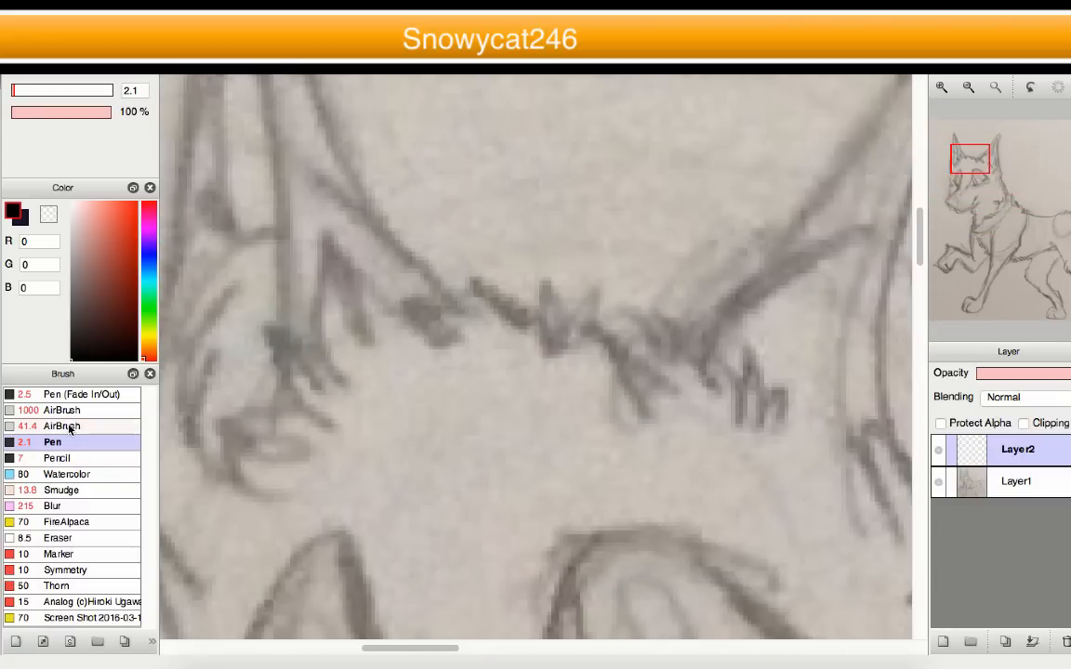
pyautogui.click(83, 395)
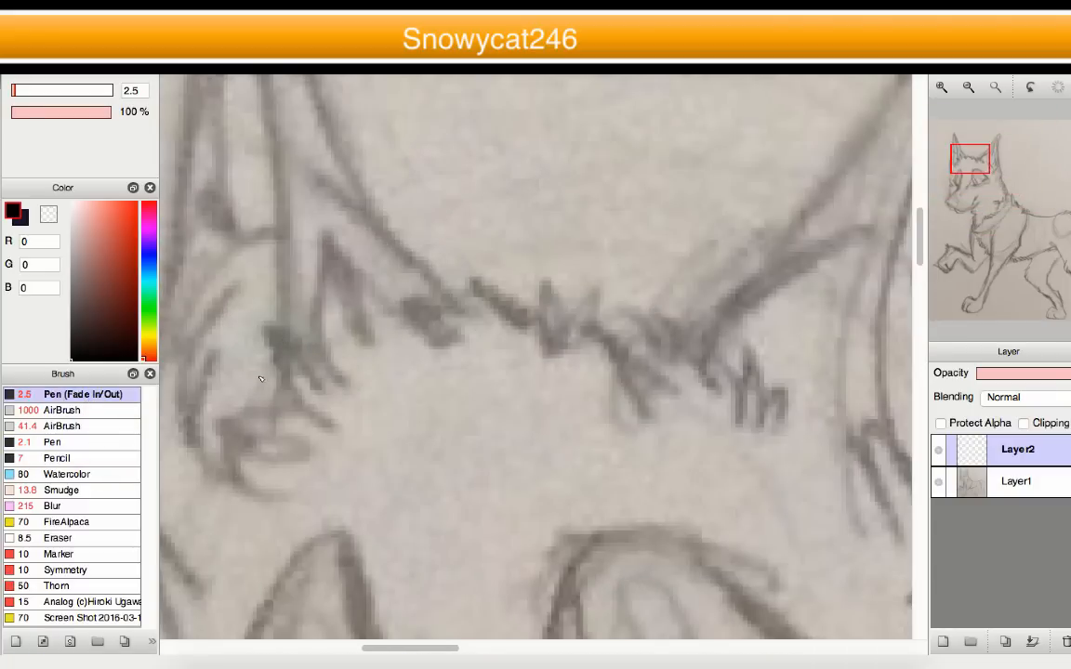
# - Try outlining the fur tuft at the base of the left ear with two short strokes meeting in a point
pyautogui.scroll(-5, 262, 379)
pyautogui.scroll(6, 353, 390)
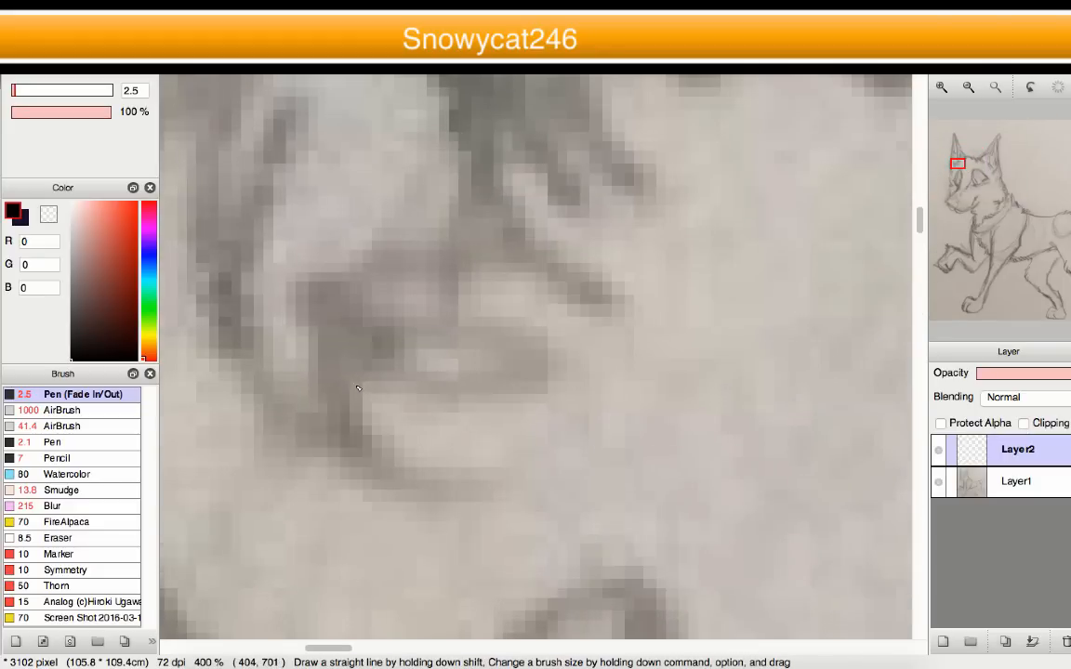
pyautogui.scroll(-1, 463, 397)
pyautogui.scroll(1, 448, 388)
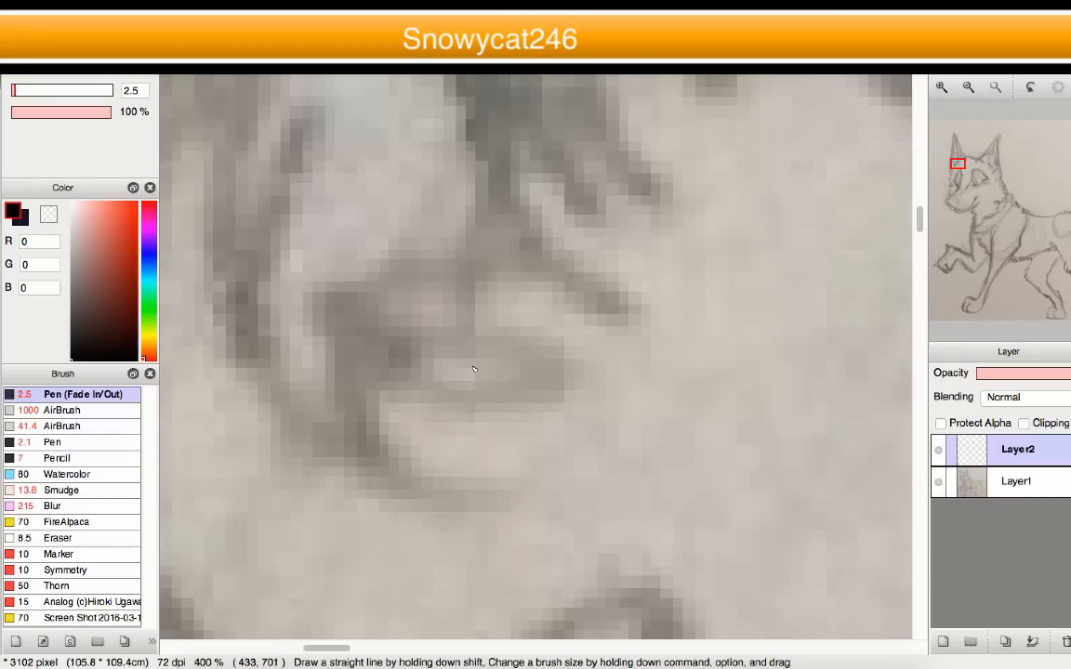
pyautogui.moveTo(526, 361)
pyautogui.mouseDown()
pyautogui.moveTo(294, 357)
pyautogui.moveTo(465, 434)
pyautogui.mouseUp()
pyautogui.scroll(-4, 469, 423)
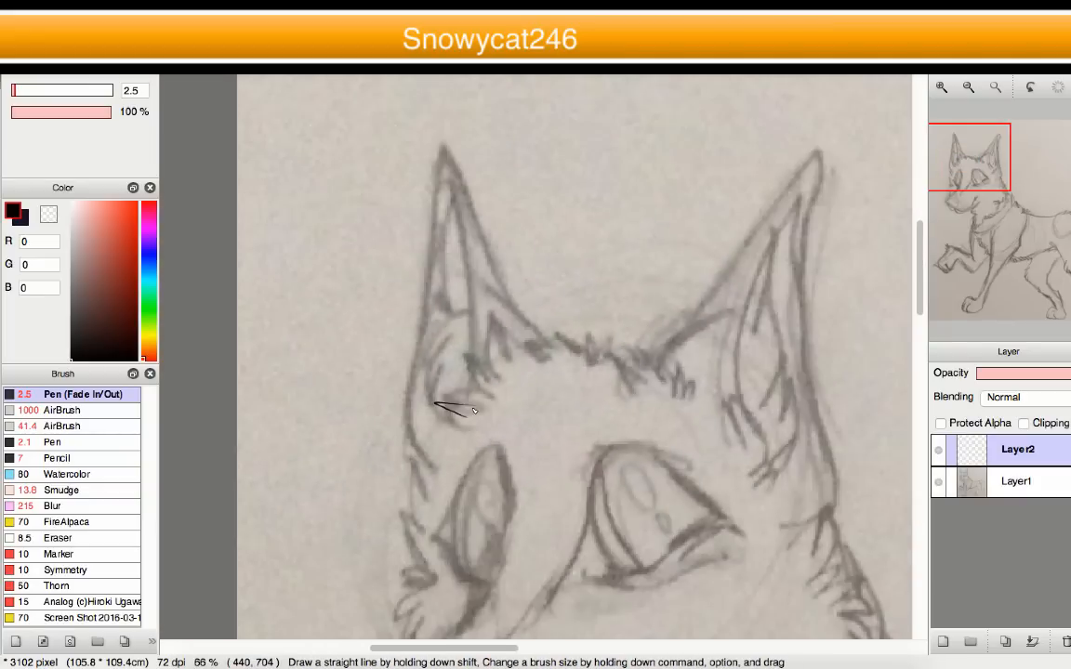
pyautogui.scroll(2, 474, 376)
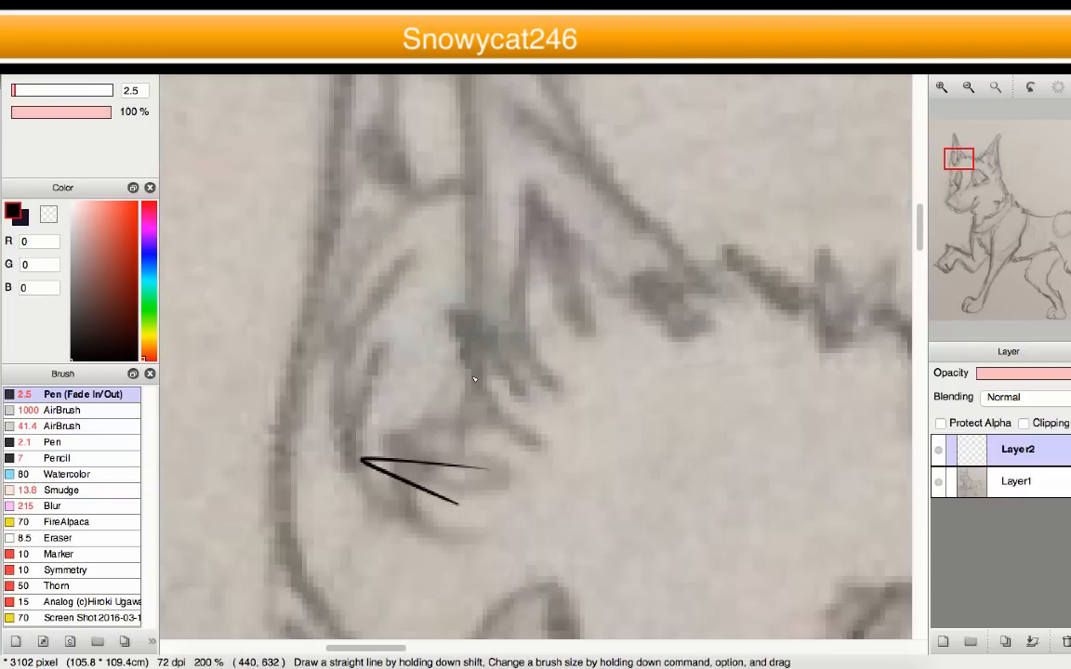
pyautogui.press('super+z')
# - Try a larger curved outline around the fur tuft at the left ear's base
pyautogui.scroll(2, 474, 379)
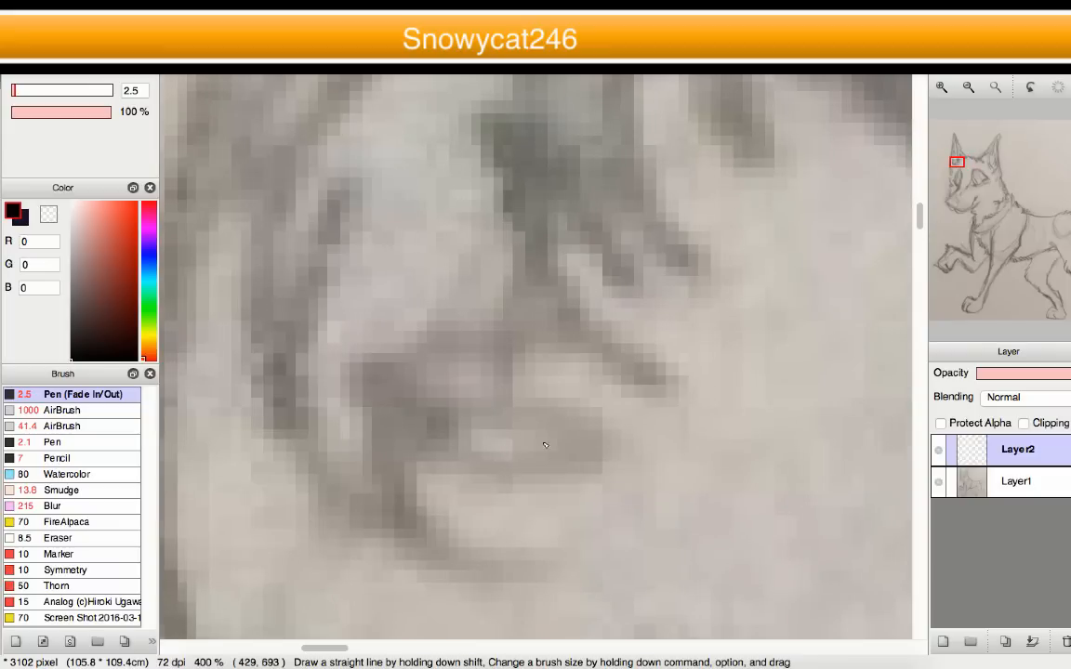
pyautogui.moveTo(430, 372)
pyautogui.mouseDown()
pyautogui.moveTo(216, 292)
pyautogui.moveTo(278, 553)
pyautogui.moveTo(402, 567)
pyautogui.mouseUp()
pyautogui.scroll(-6, 477, 391)
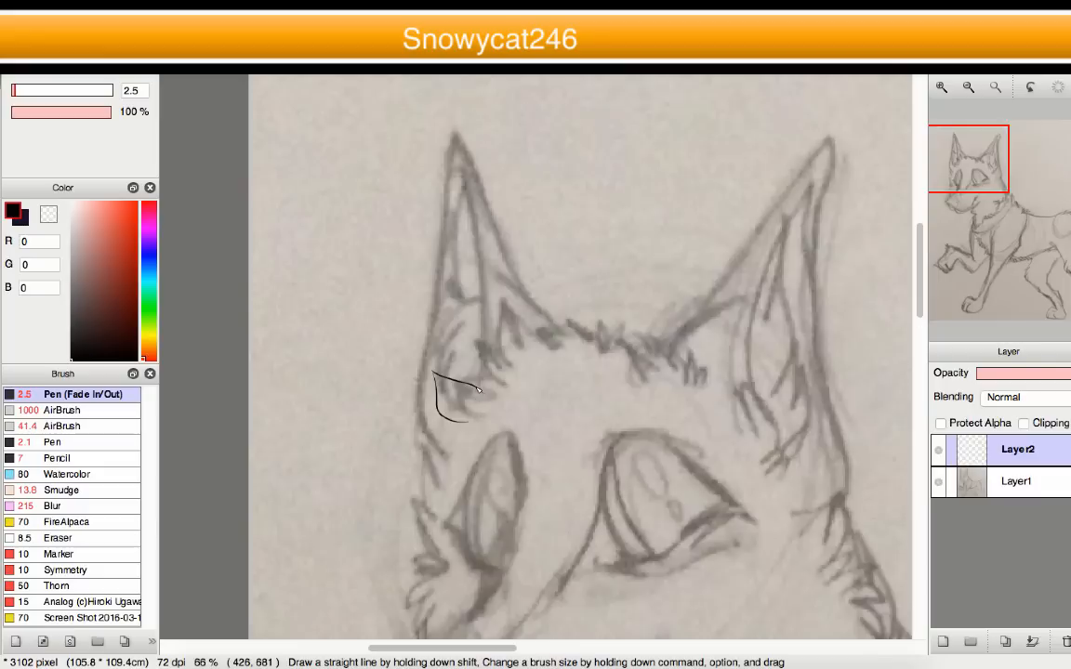
pyautogui.scroll(4, 477, 391)
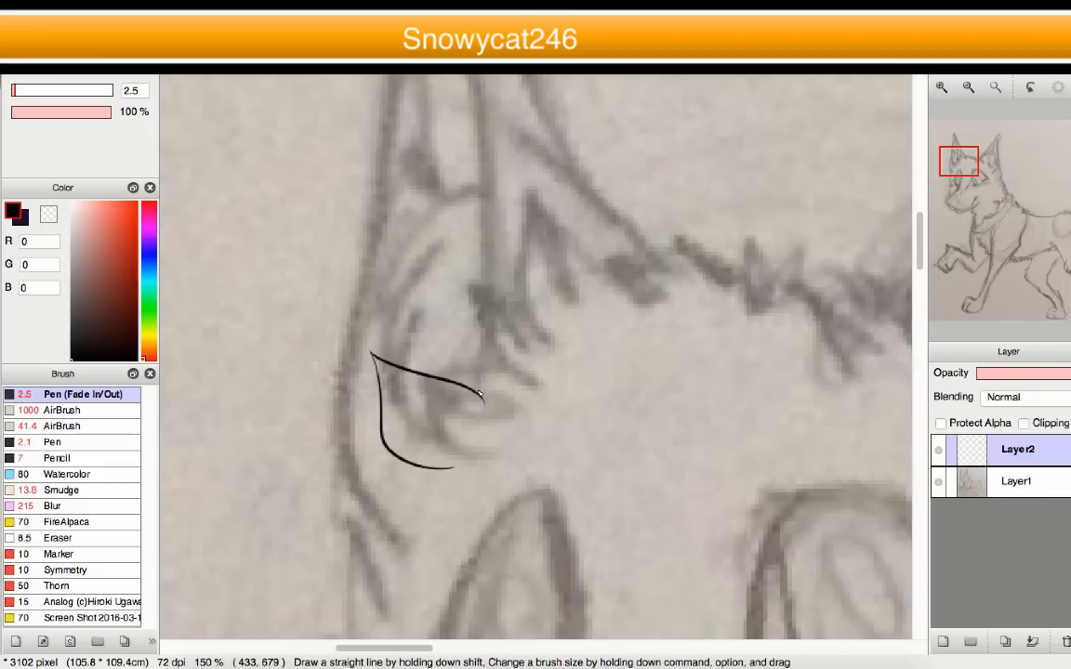
pyautogui.scroll(2, 480, 397)
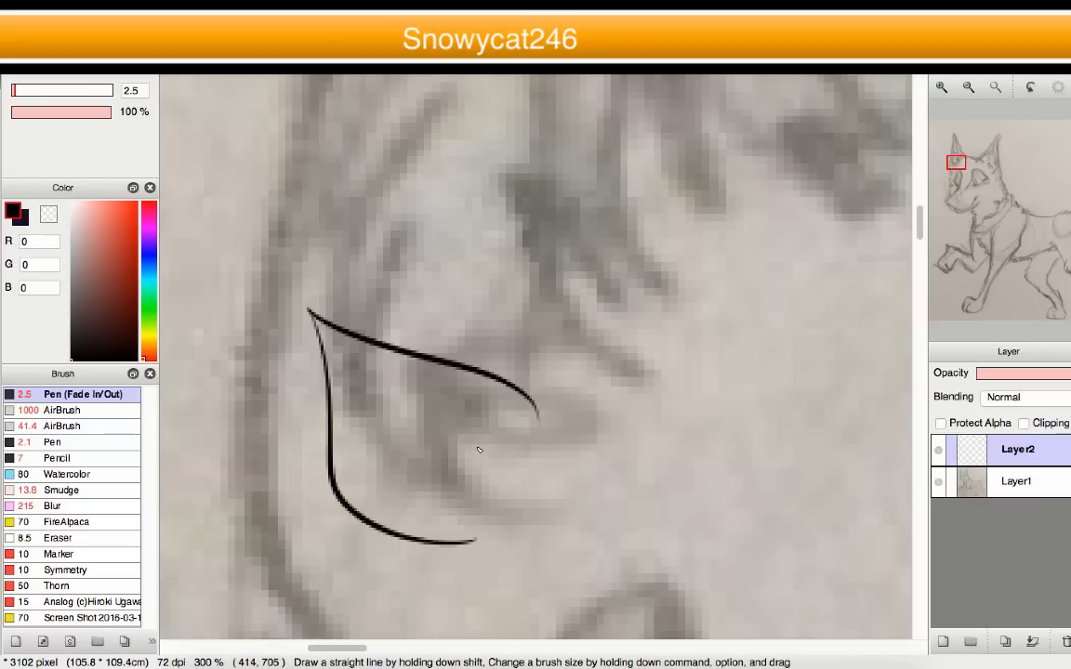
pyautogui.hotkey('ctrl', 'z')
pyautogui.hotkey('ctrl', 'z')
pyautogui.scroll(-8, 479, 428)
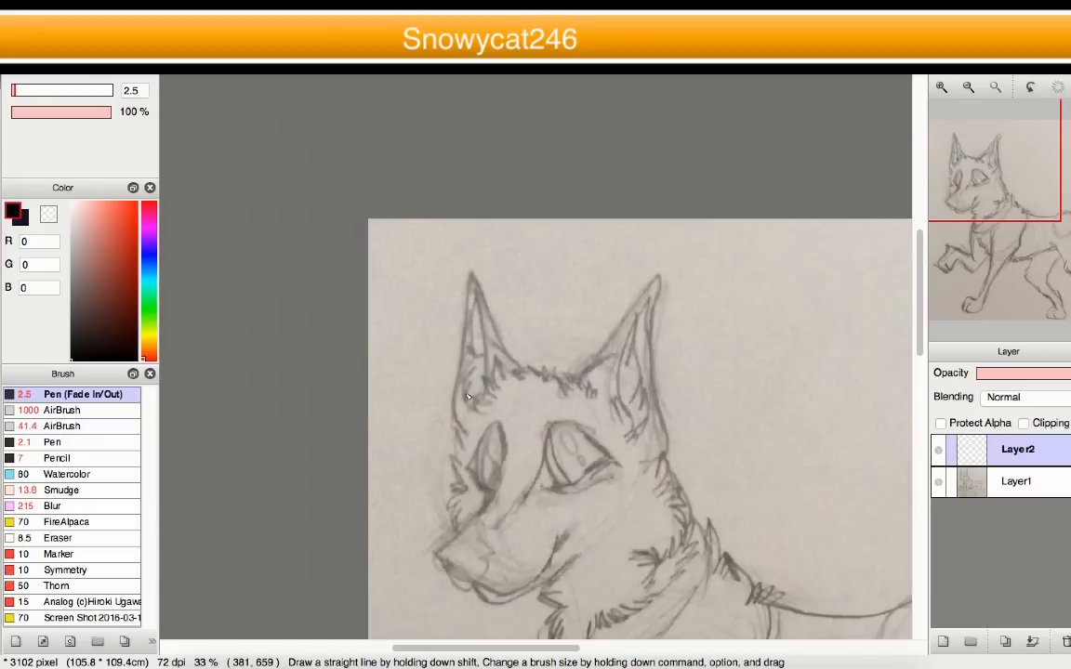
# - Try two nearly straight strokes across the fur tuft at the left ear's base
pyautogui.scroll(2, 448, 349)
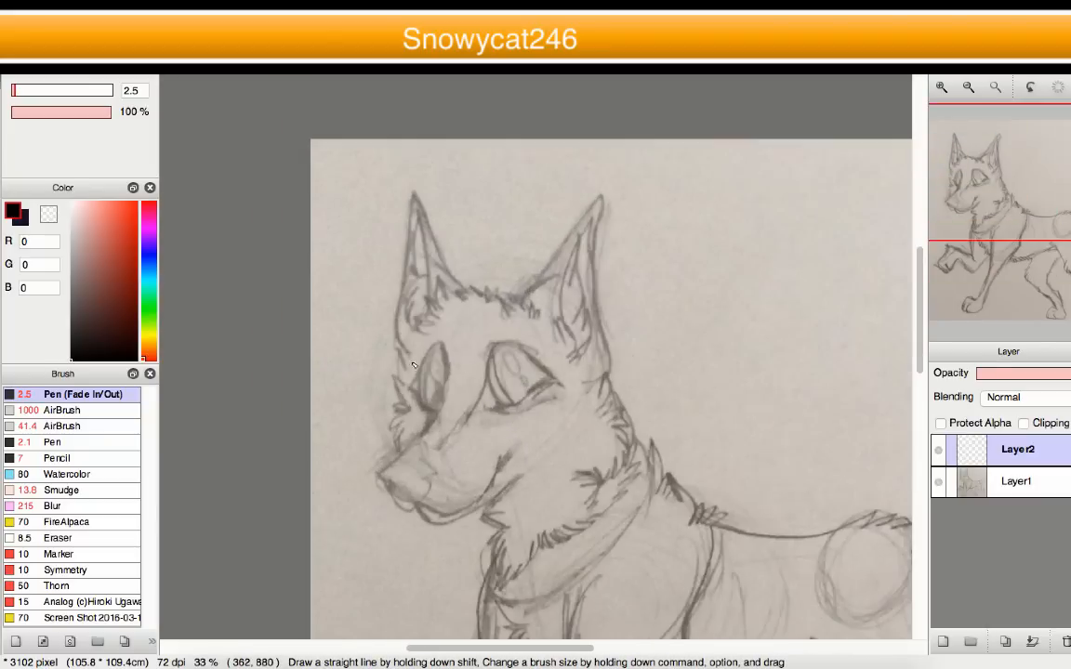
pyautogui.scroll(5, 413, 365)
pyautogui.moveTo(350, 376); pyautogui.dragTo(534, 387)
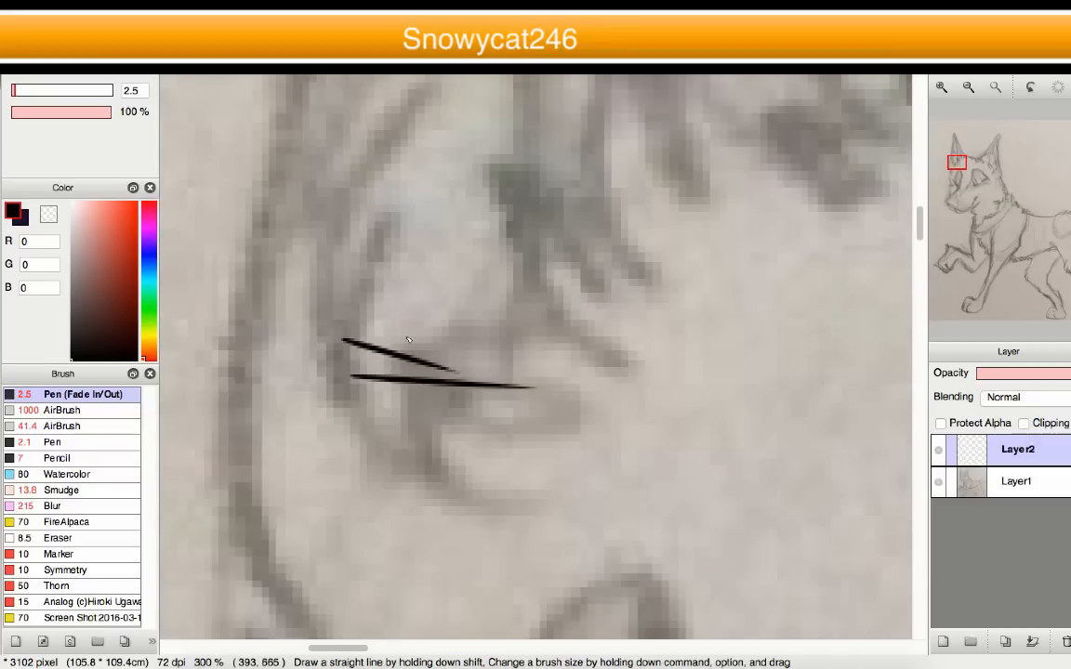
pyautogui.press('super+z')
pyautogui.press('super+z')
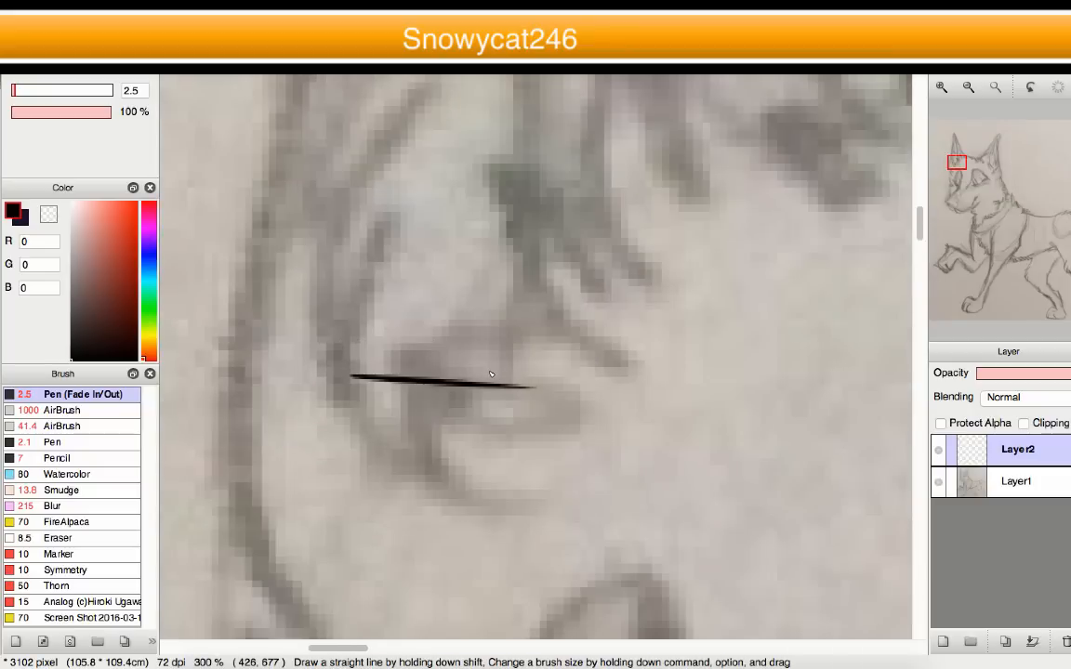
pyautogui.scroll(-6, 456, 409)
pyautogui.scroll(-2, 464, 400)
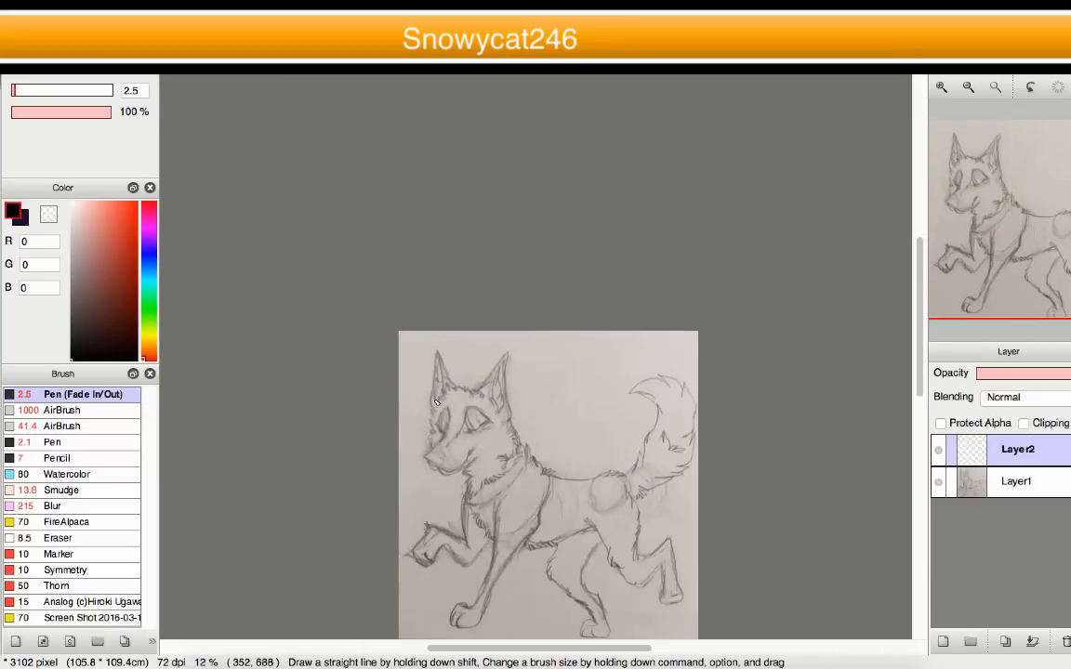
pyautogui.scroll(7, 447, 418)
pyautogui.scroll(-6, 455, 393)
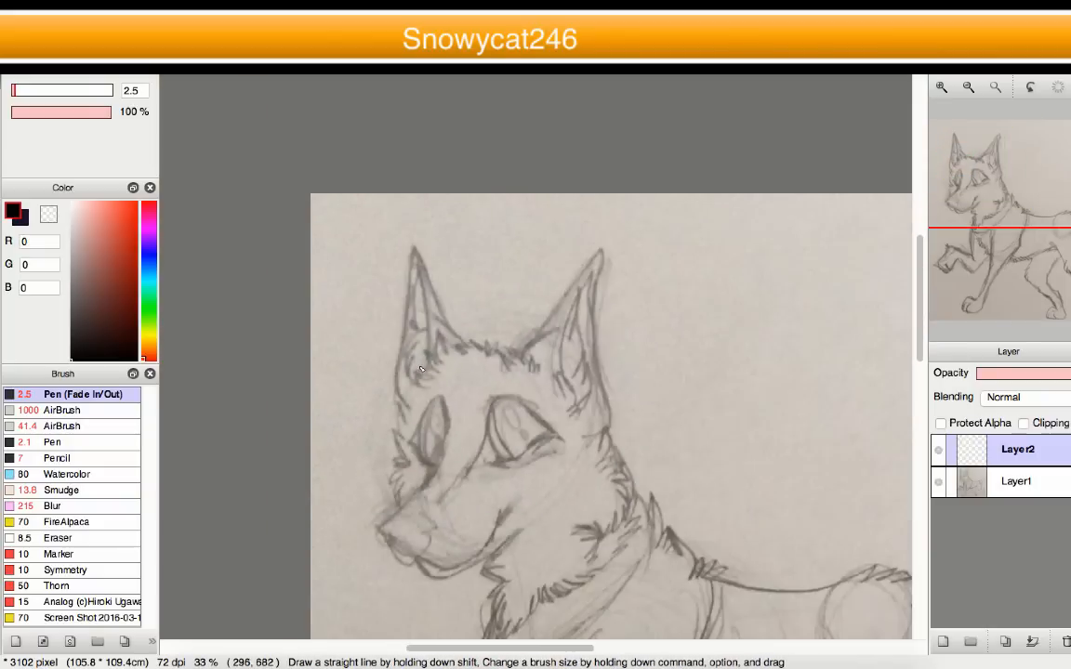
pyautogui.scroll(4, 558, 400)
pyautogui.scroll(-3, 568, 403)
pyautogui.scroll(4, 568, 403)
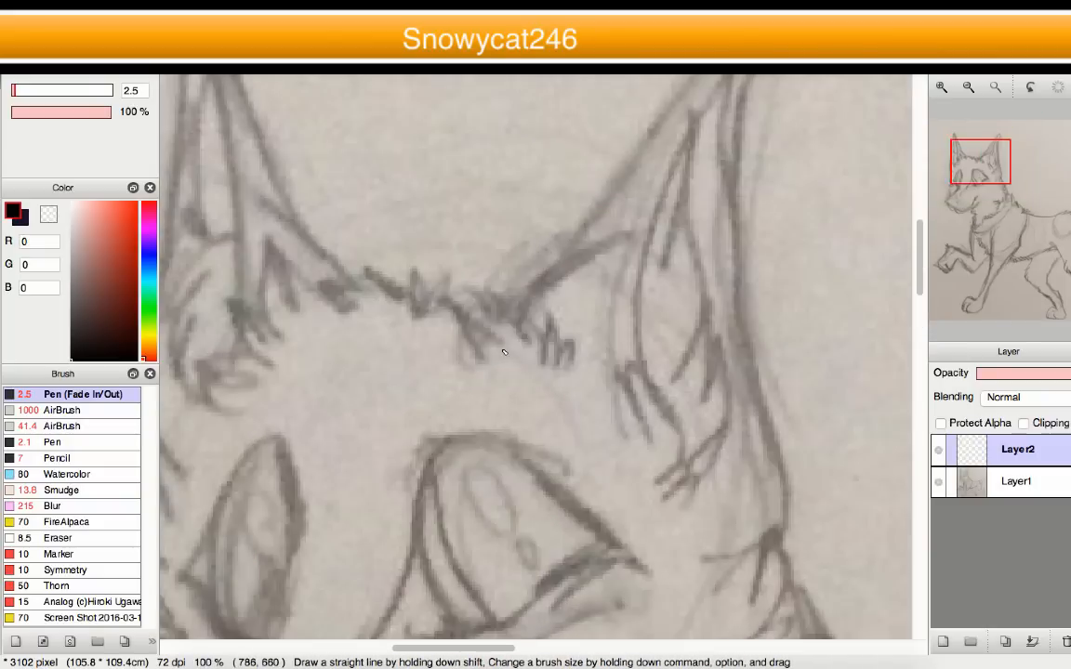
# - Outline the jagged forehead fur beside the inner base of the right ear with Pen (Fade In/Out) strokes
pyautogui.scroll(-2, 401, 381)
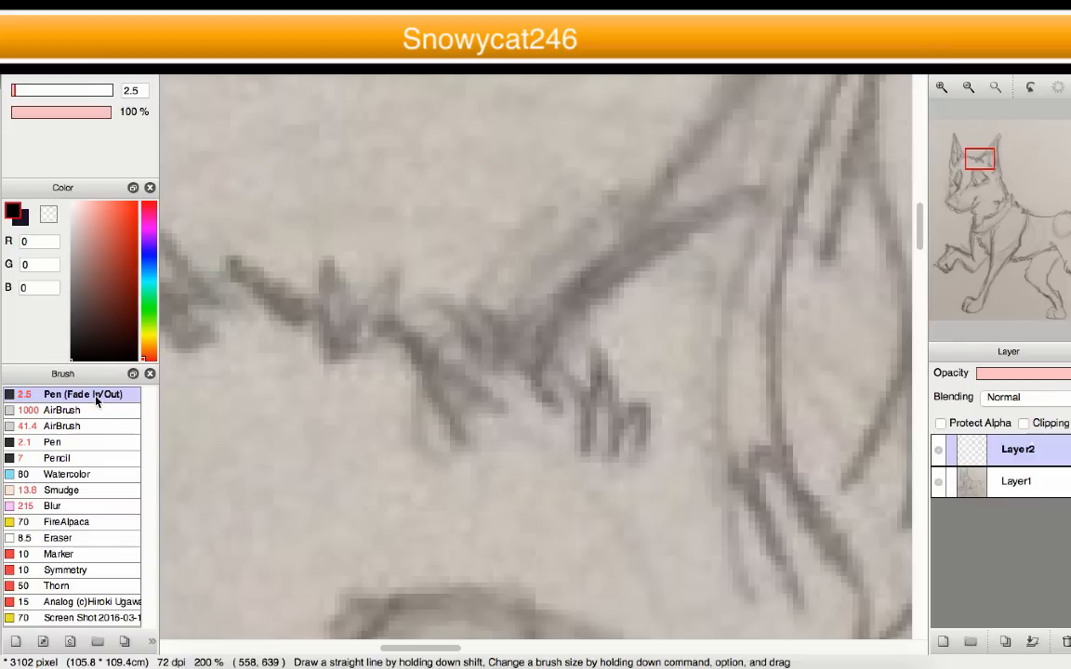
pyautogui.scroll(1, 443, 372)
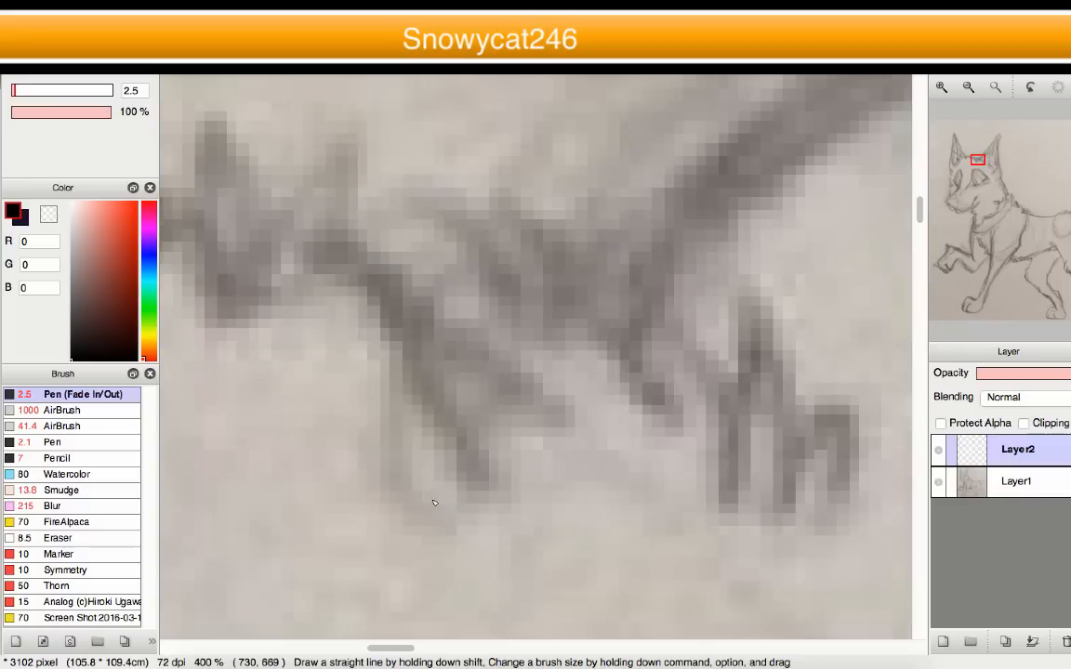
pyautogui.moveTo(426, 496)
pyautogui.mouseDown()
pyautogui.moveTo(397, 399)
pyautogui.moveTo(394, 355)
pyautogui.mouseUp()
pyautogui.moveTo(435, 426)
pyautogui.mouseDown()
pyautogui.moveTo(396, 349)
pyautogui.moveTo(320, 270)
pyautogui.moveTo(447, 305)
pyautogui.mouseUp()
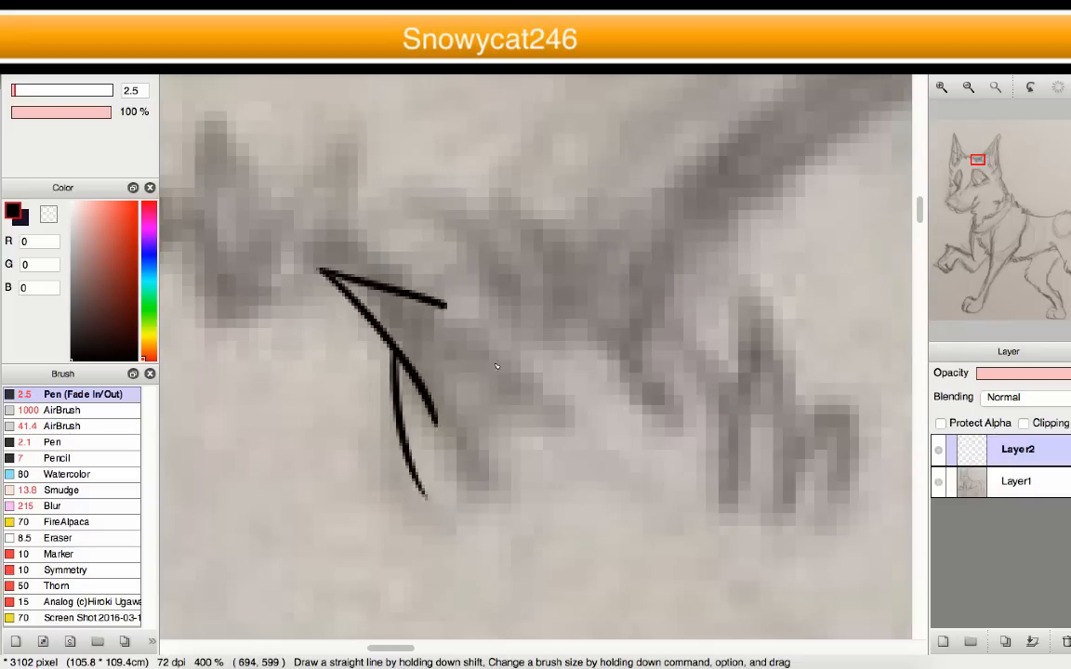
pyautogui.moveTo(497, 367)
pyautogui.mouseDown()
pyautogui.moveTo(497, 378)
pyautogui.moveTo(420, 233)
pyautogui.moveTo(528, 293)
pyautogui.moveTo(539, 340)
pyautogui.mouseUp()
pyautogui.moveTo(539, 341)
pyautogui.mouseDown()
pyautogui.moveTo(531, 240)
pyautogui.moveTo(565, 342)
pyautogui.mouseUp()
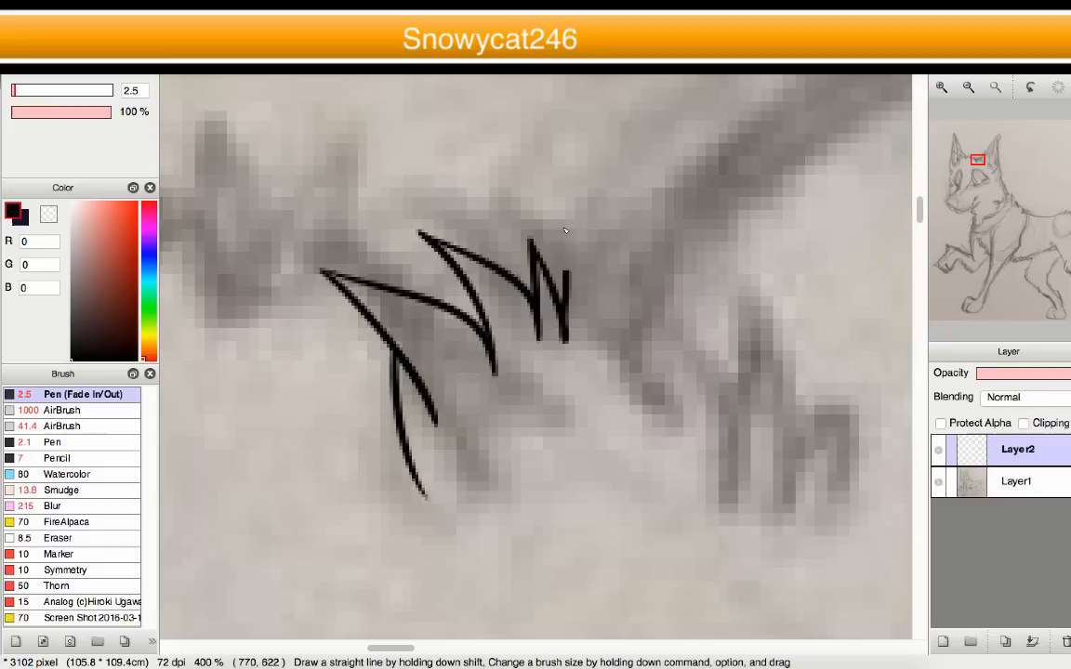
pyautogui.moveTo(565, 230)
pyautogui.mouseDown()
pyautogui.moveTo(594, 284)
pyautogui.moveTo(628, 450)
pyautogui.moveTo(629, 304)
pyautogui.moveTo(677, 429)
pyautogui.mouseUp()
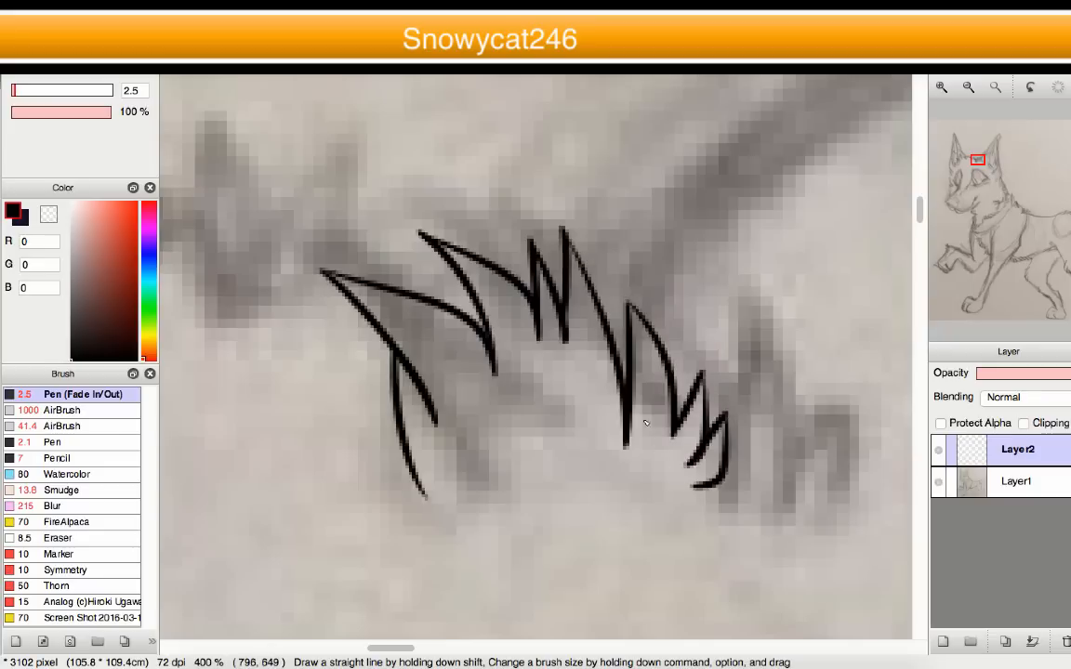
# - Extend the jagged fur outline across the top of the head toward the left ear
pyautogui.scroll(-6, 645, 423)
pyautogui.scroll(2, 656, 352)
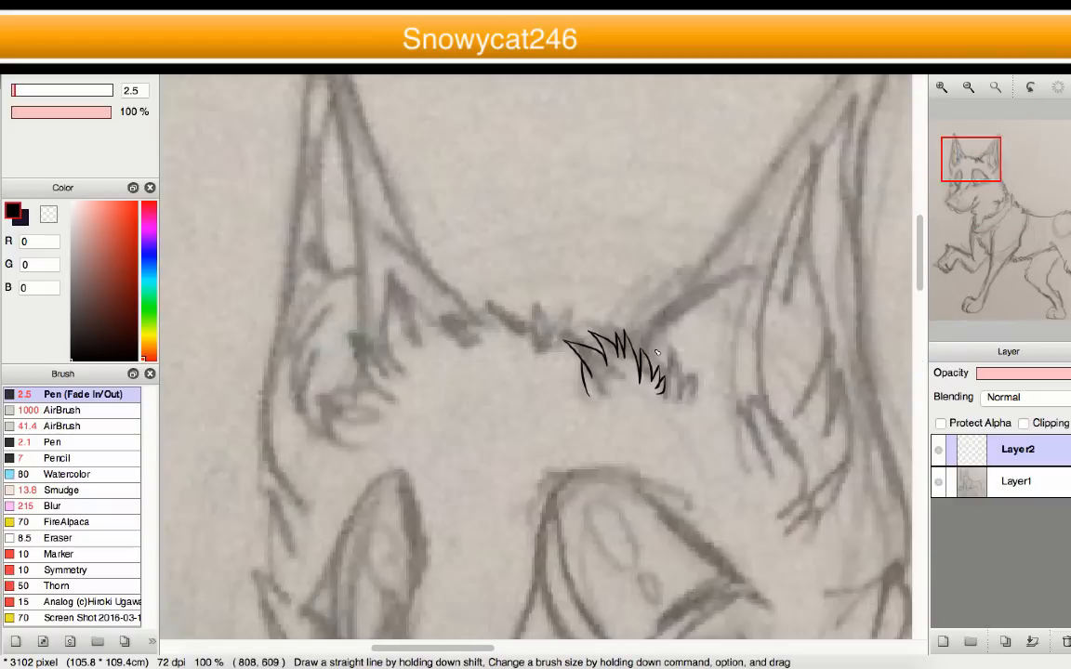
pyautogui.scroll(2, 656, 353)
pyautogui.scroll(-2, 549, 343)
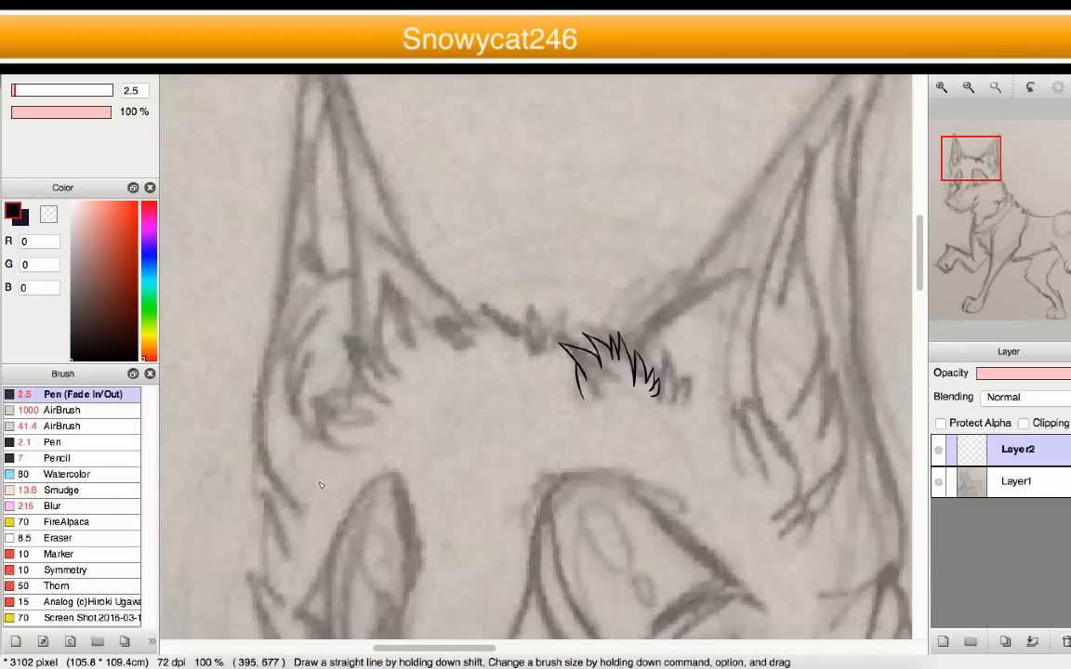
pyautogui.scroll(2, 320, 484)
pyautogui.moveTo(500, 473)
pyautogui.mouseDown()
pyautogui.moveTo(365, 386)
pyautogui.moveTo(313, 321)
pyautogui.mouseUp()
pyautogui.moveTo(313, 321); pyautogui.dragTo(443, 360)
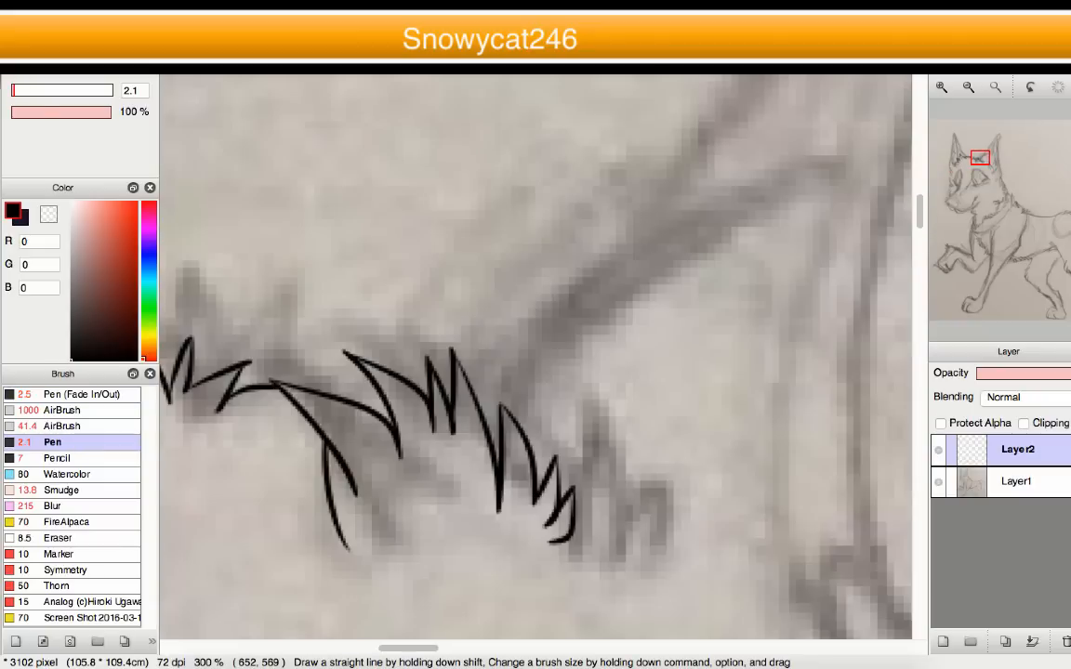
# - Draw the right ear's lower inner edge up from the forehead fur using the Pen brush at size 2.1
pyautogui.scroll(-2, 492, 256)
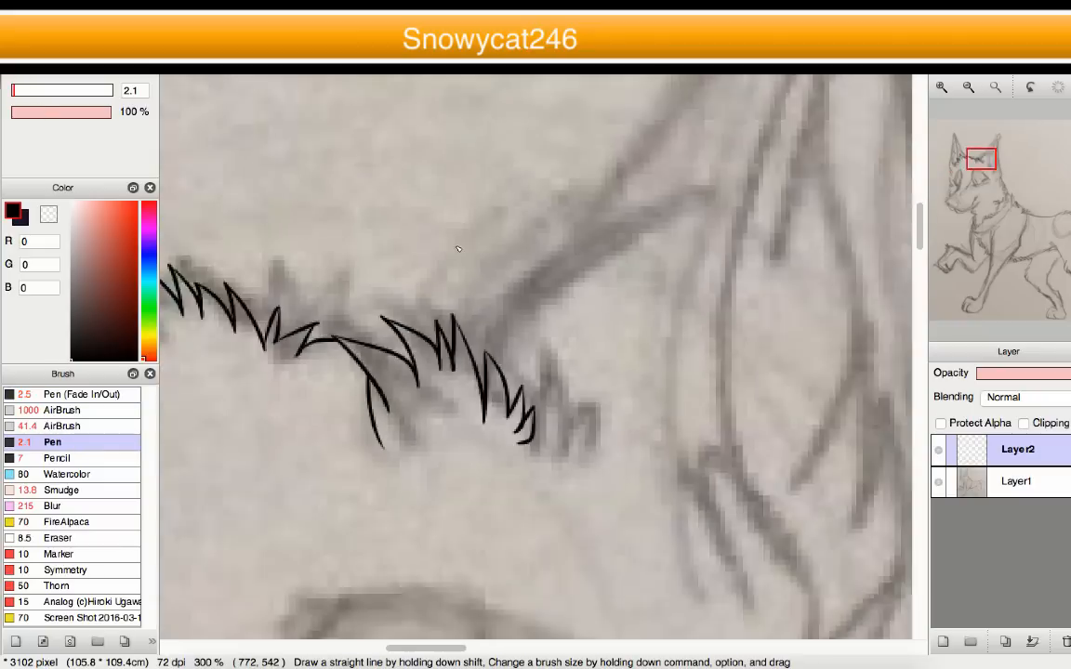
pyautogui.scroll(1, 492, 256)
pyautogui.scroll(1, 416, 276)
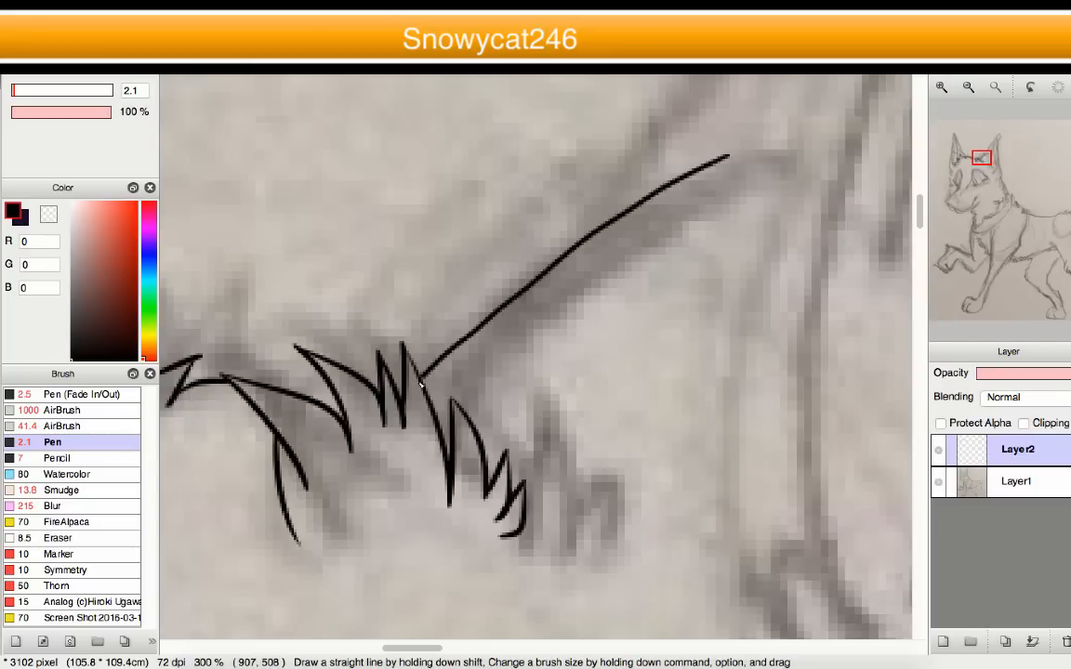
# - Extend the right ear's inner edge up to its tip with the Pen brush at size 2.1
pyautogui.scroll(-3, 428, 400)
pyautogui.scroll(1, 484, 421)
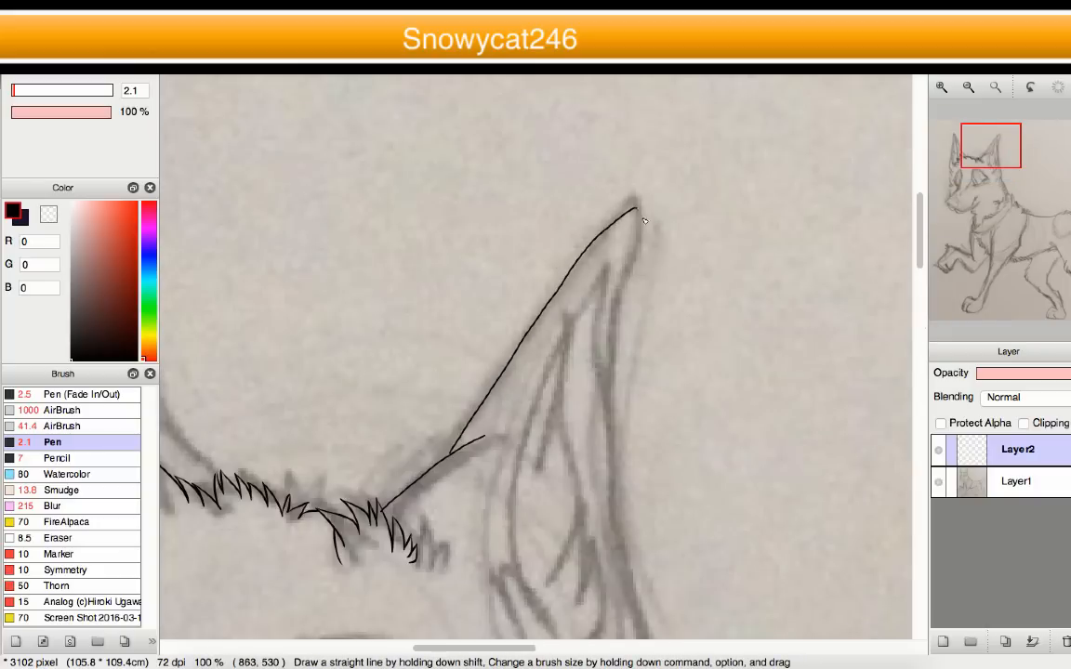
pyautogui.scroll(-4, 599, 397)
pyautogui.scroll(4, 590, 175)
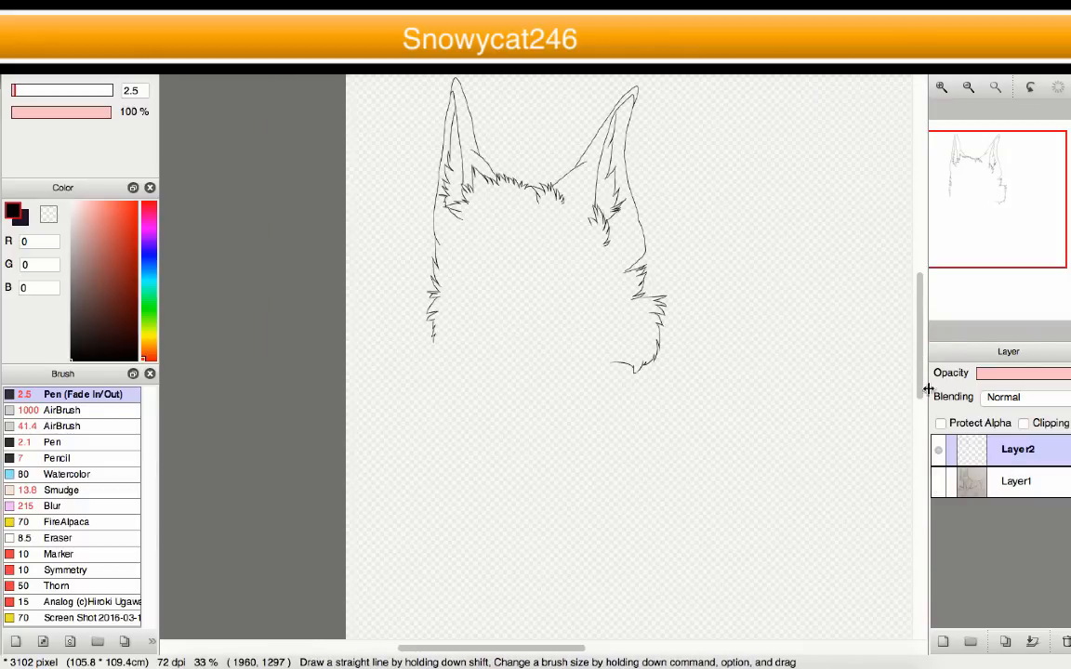
# - Show the scanned sketch on Layer1 again beneath the linework
pyautogui.click(938, 482)
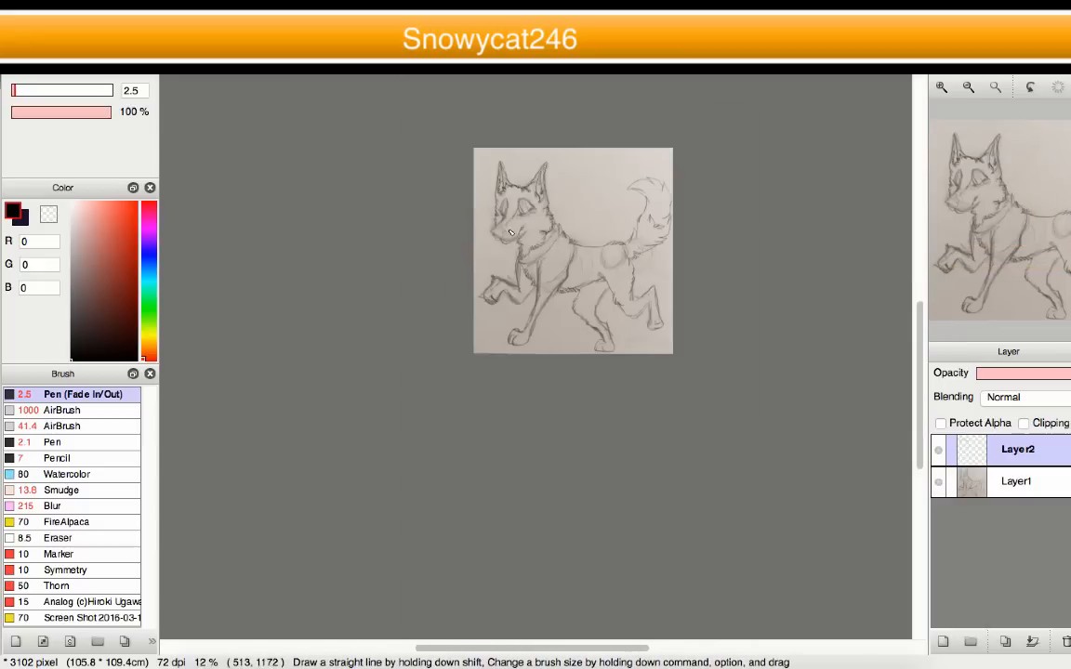
pyautogui.scroll(5, 514, 196)
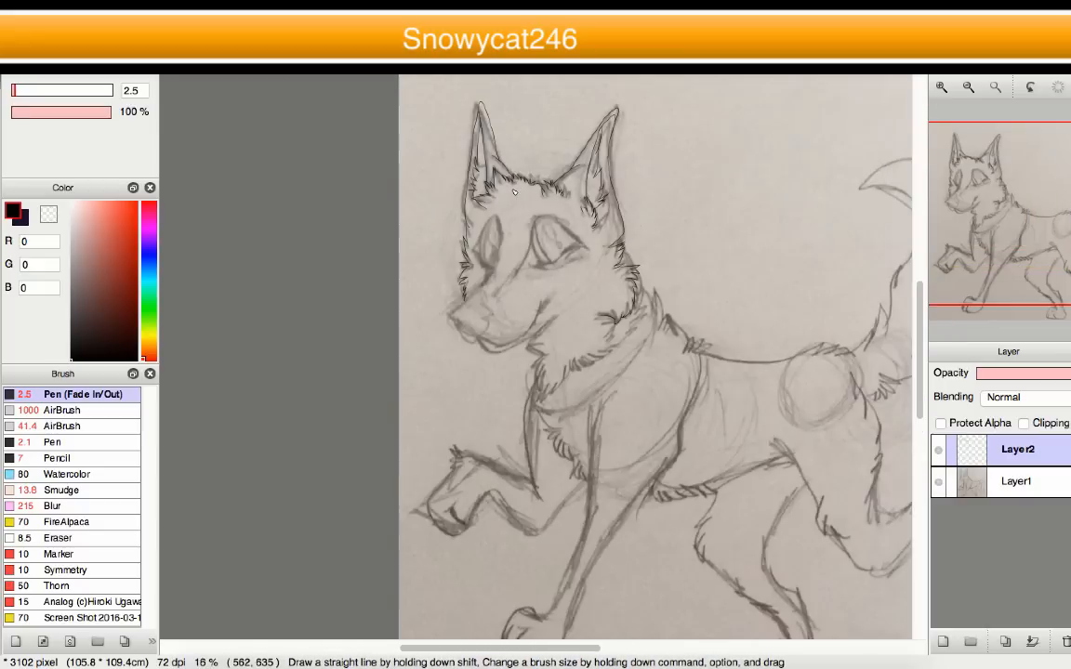
pyautogui.scroll(1, 532, 209)
pyautogui.scroll(-1, 528, 280)
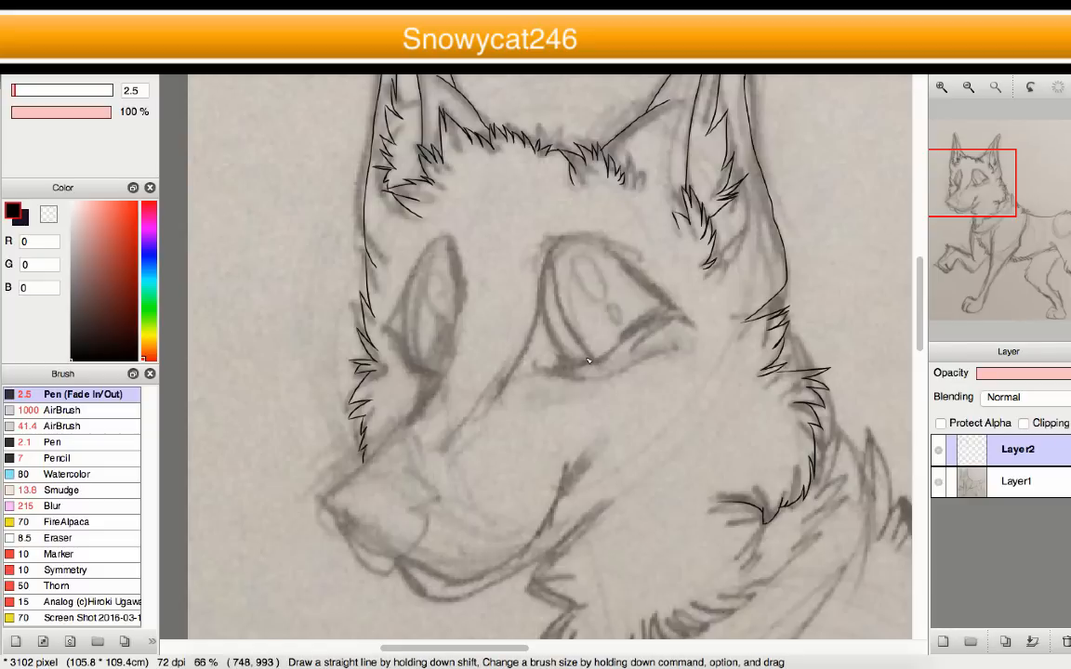
# - Examine the untraced eyes, muzzle and nose of the sketch against the finished head outline
pyautogui.scroll(-3, 463, 346)
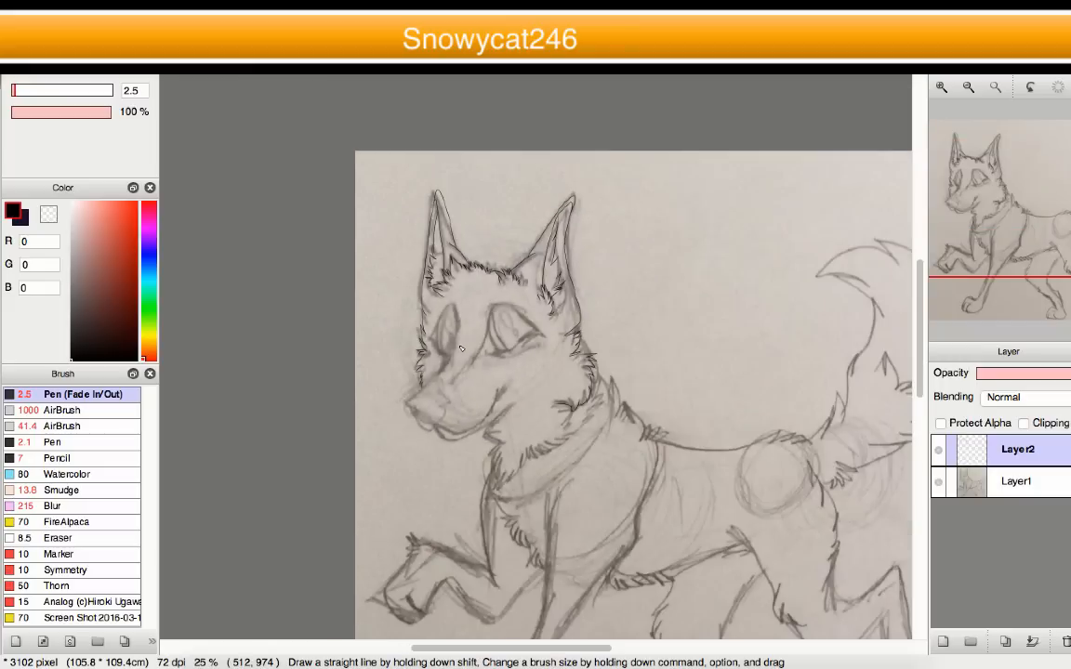
pyautogui.scroll(2, 484, 338)
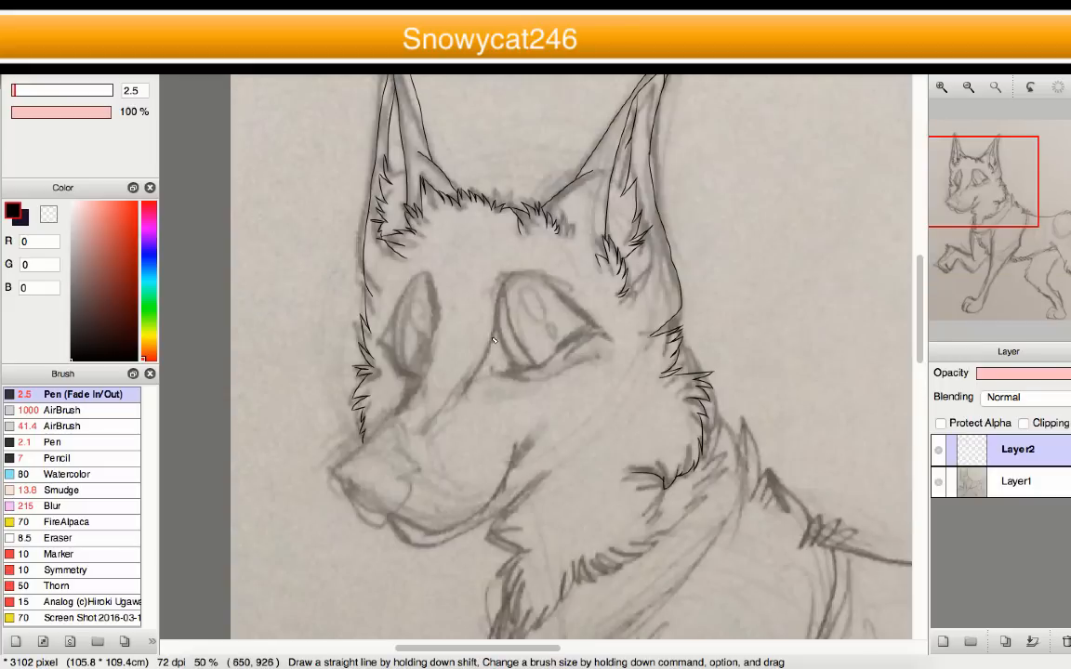
pyautogui.scroll(-2, 512, 345)
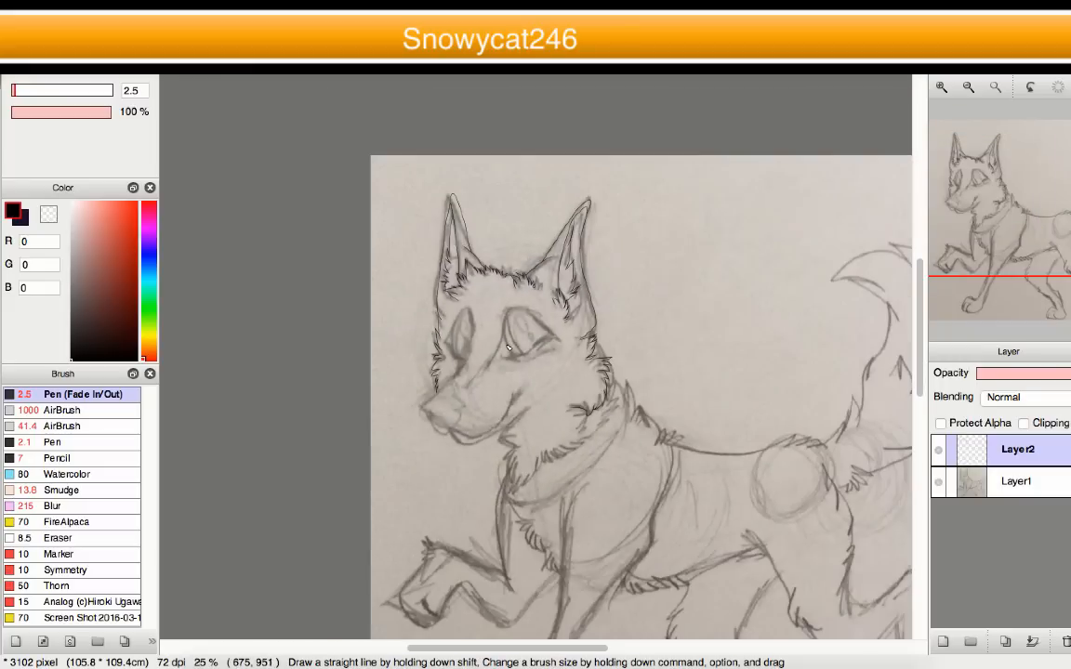
pyautogui.scroll(3, 444, 449)
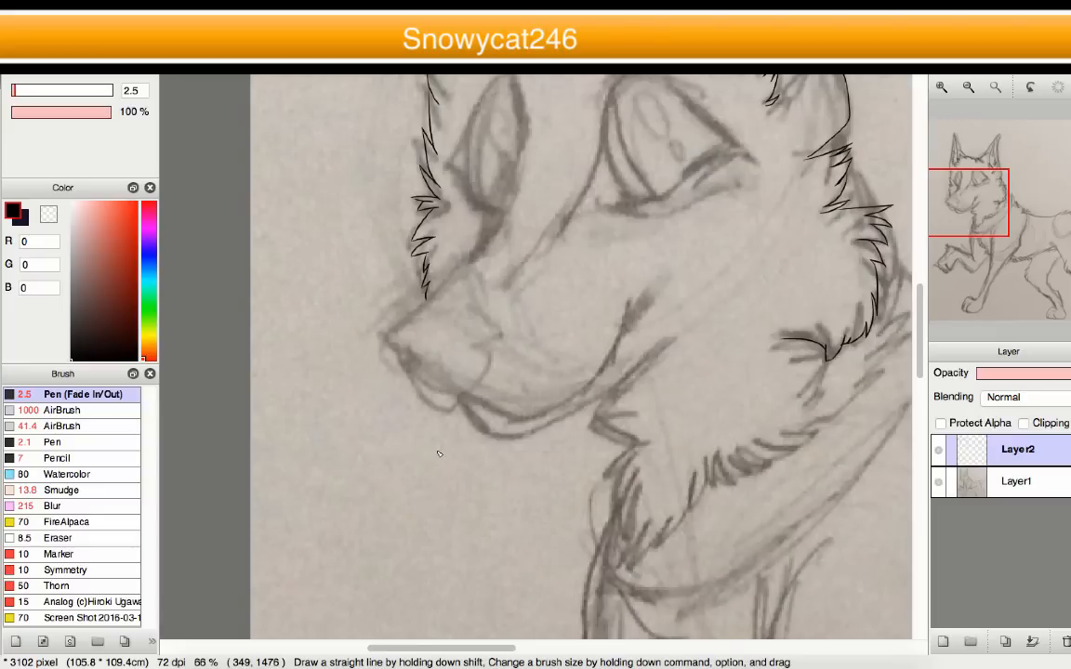
pyautogui.scroll(-3, 430, 442)
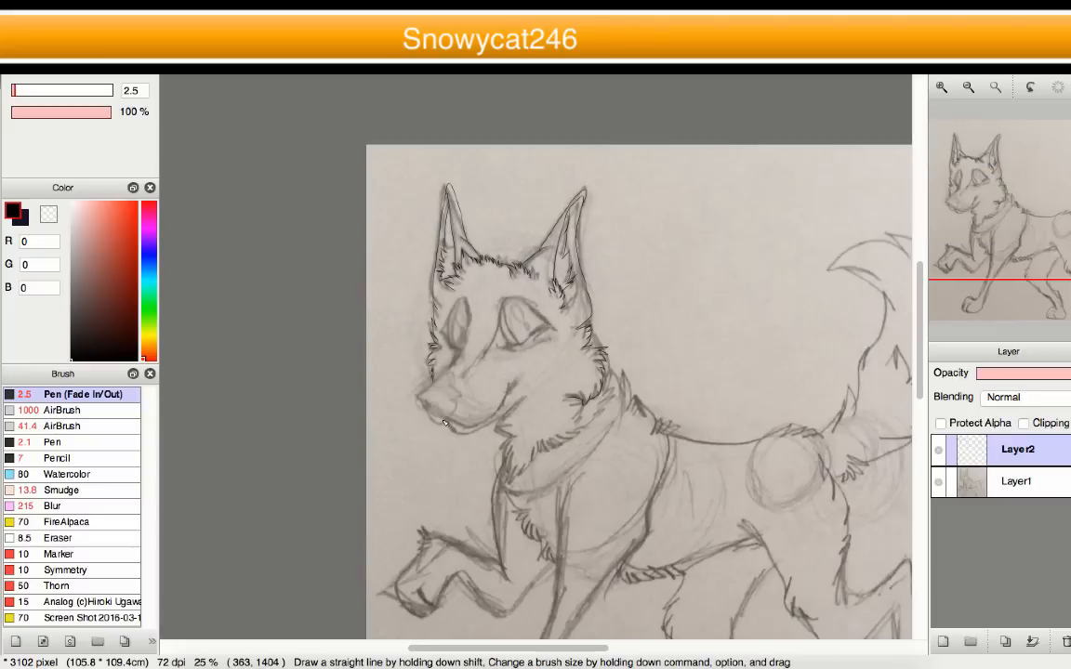
pyautogui.scroll(-1, 449, 417)
pyautogui.scroll(3, 447, 414)
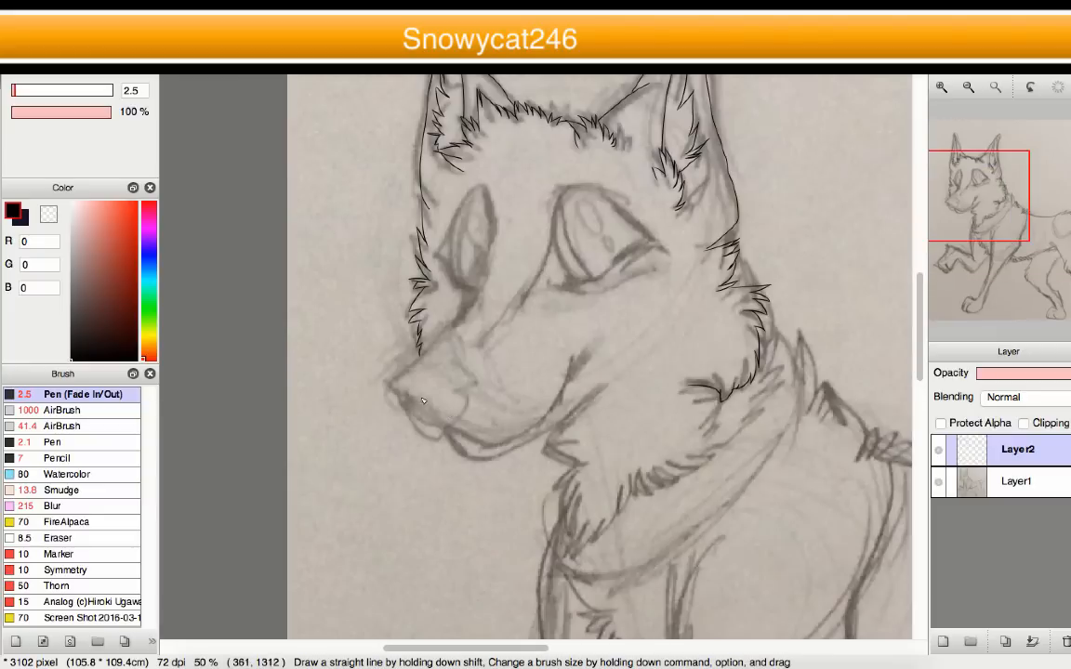
pyautogui.scroll(2, 423, 401)
pyautogui.scroll(-5, 428, 404)
pyautogui.scroll(3, 435, 409)
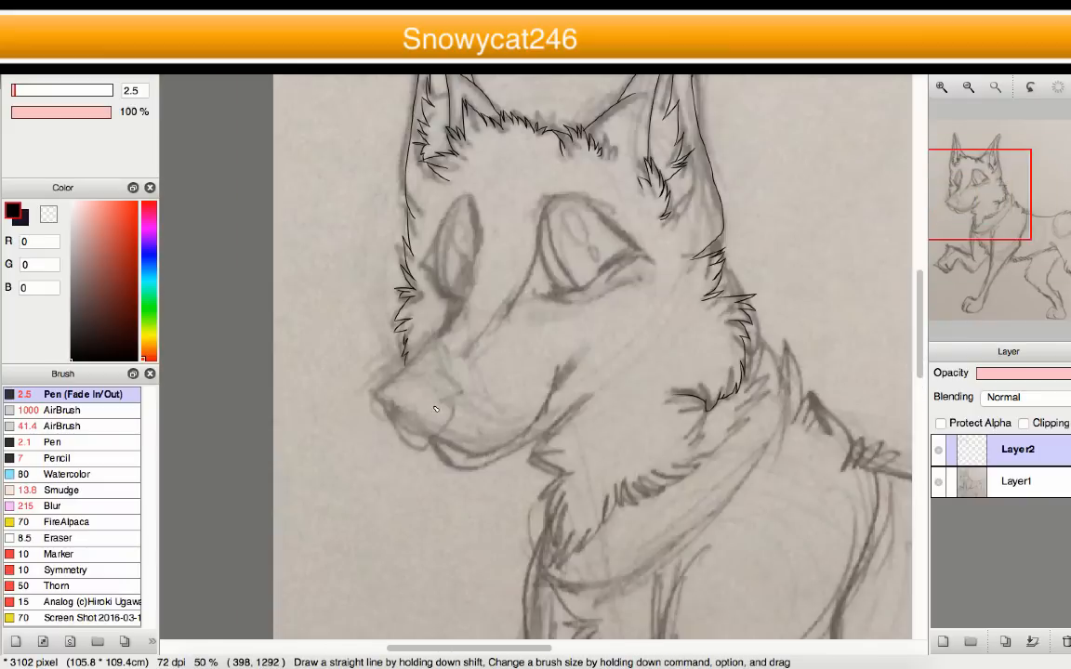
pyautogui.scroll(-2, 435, 409)
pyautogui.scroll(2, 489, 427)
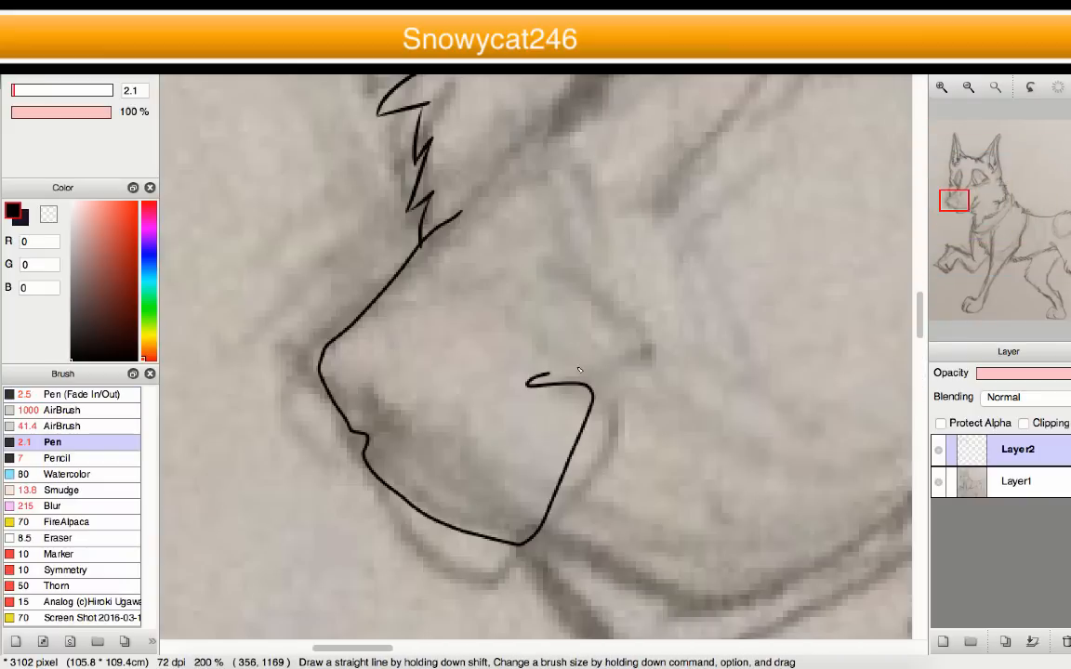
# - Complete the nose outline and trace the lip line beneath it with the Pen brush at size 2.1
pyautogui.moveTo(457, 251); pyautogui.dragTo(580, 336)
pyautogui.scroll(2, 520, 297)
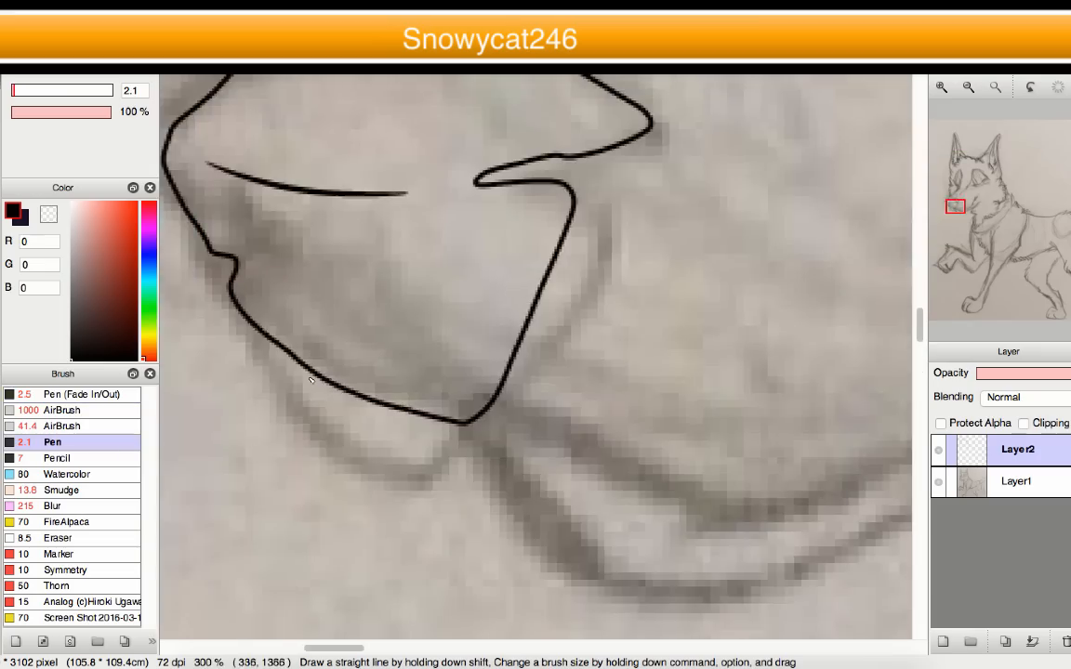
pyautogui.scroll(-2, 392, 449)
pyautogui.moveTo(232, 298)
pyautogui.mouseDown()
pyautogui.moveTo(414, 423)
pyautogui.moveTo(730, 210)
pyautogui.mouseUp()
pyautogui.scroll(2, 476, 160)
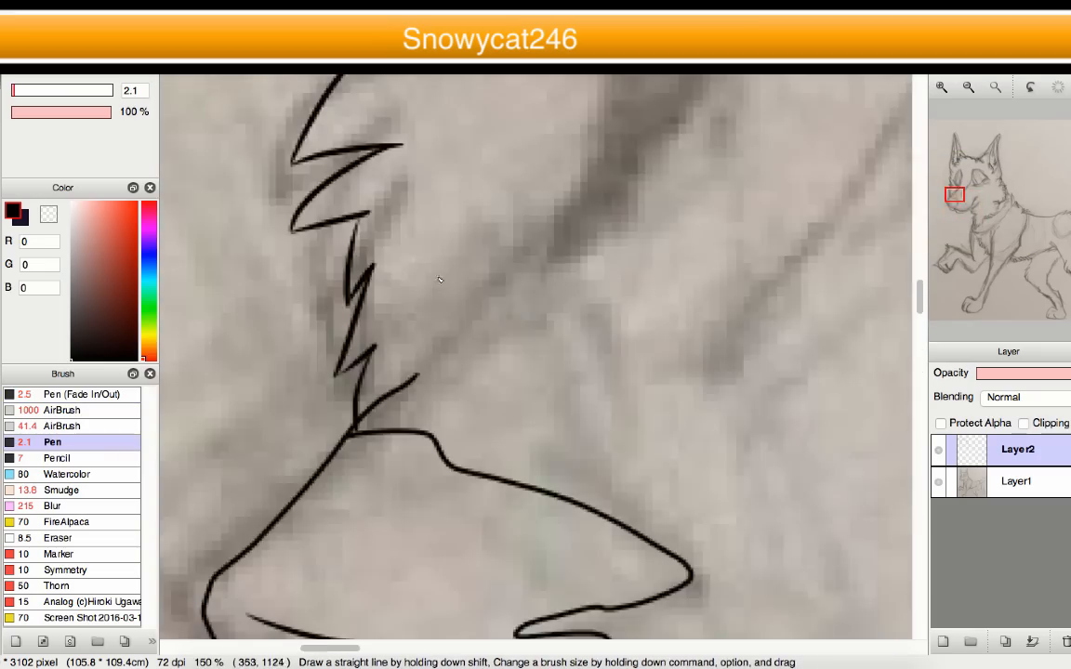
# - Draw the muzzle's two bridge lines from the nose toward the eyes, using Pen (Fade In/Out) at size 2.5 for the second
pyautogui.moveTo(415, 367); pyautogui.dragTo(627, 106)
pyautogui.scroll(-2, 176, 437)
pyautogui.click(102, 394)
pyautogui.scroll(2, 706, 418)
pyautogui.moveTo(509, 389); pyautogui.dragTo(567, 368)
pyautogui.press('super+z')
pyautogui.moveTo(485, 493); pyautogui.dragTo(586, 359)
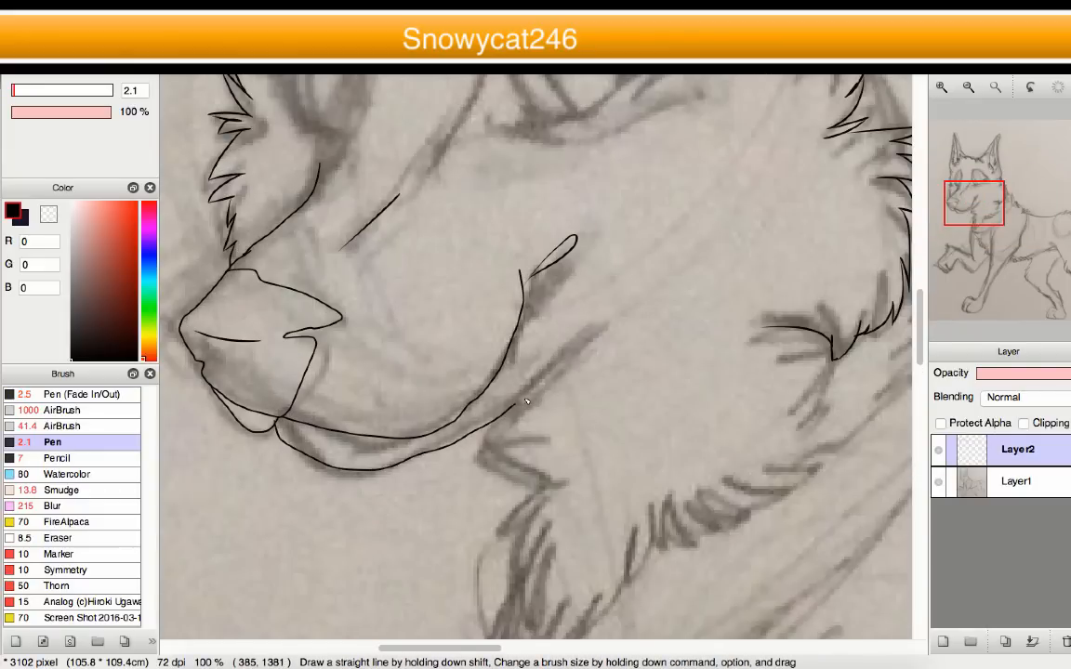
# - Outline jagged fur tufts along the outer edge of the right cheek with Pen (Fade In/Out) at size 2.5
pyautogui.scroll(-5, 418, 358)
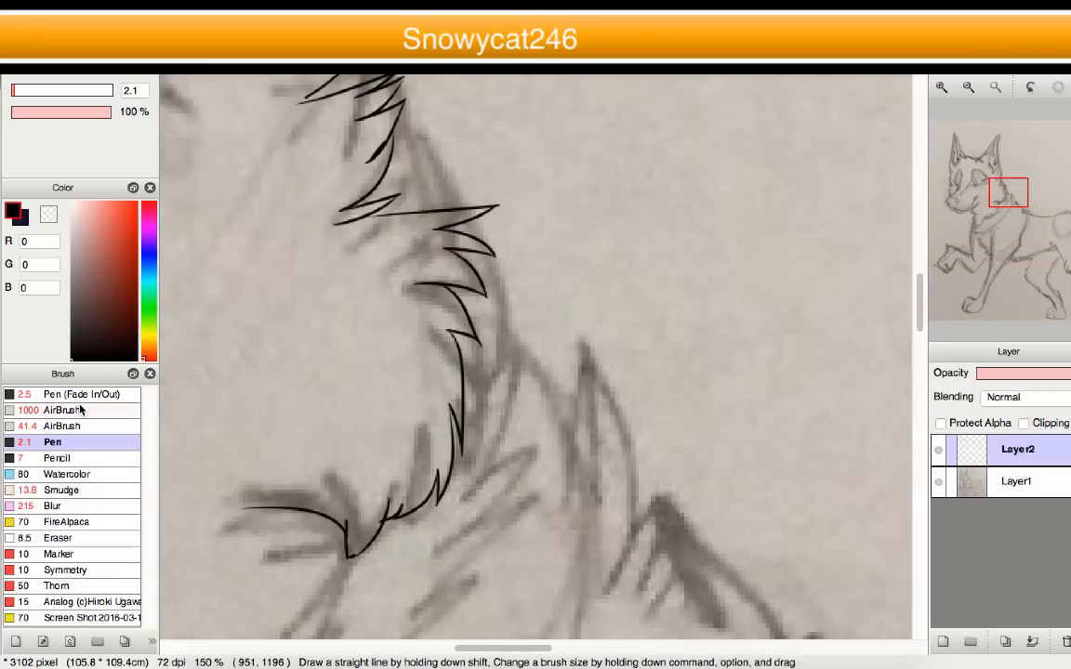
pyautogui.click(82, 394)
pyautogui.scroll(2, 461, 334)
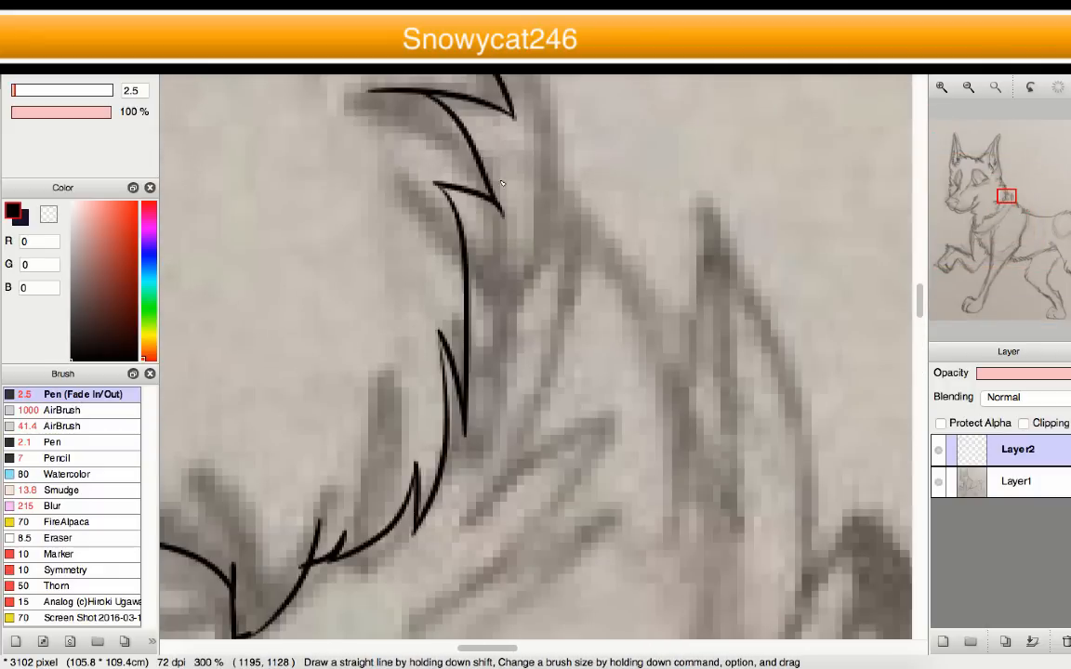
pyautogui.moveTo(498, 184)
pyautogui.mouseDown()
pyautogui.moveTo(503, 314)
pyautogui.moveTo(548, 152)
pyautogui.moveTo(528, 329)
pyautogui.mouseUp()
pyautogui.moveTo(493, 370)
pyautogui.mouseDown()
pyautogui.moveTo(576, 274)
pyautogui.moveTo(574, 299)
pyautogui.moveTo(507, 385)
pyautogui.mouseUp()
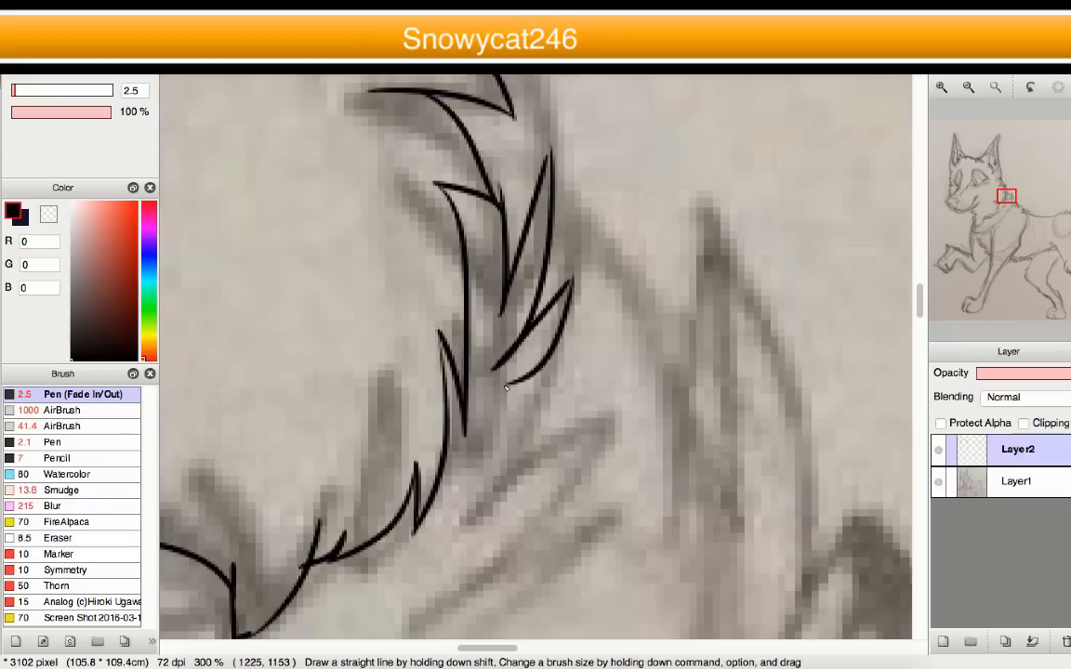
pyautogui.moveTo(605, 354)
pyautogui.mouseDown()
pyautogui.moveTo(529, 395)
pyautogui.moveTo(657, 379)
pyautogui.moveTo(522, 424)
pyautogui.mouseUp()
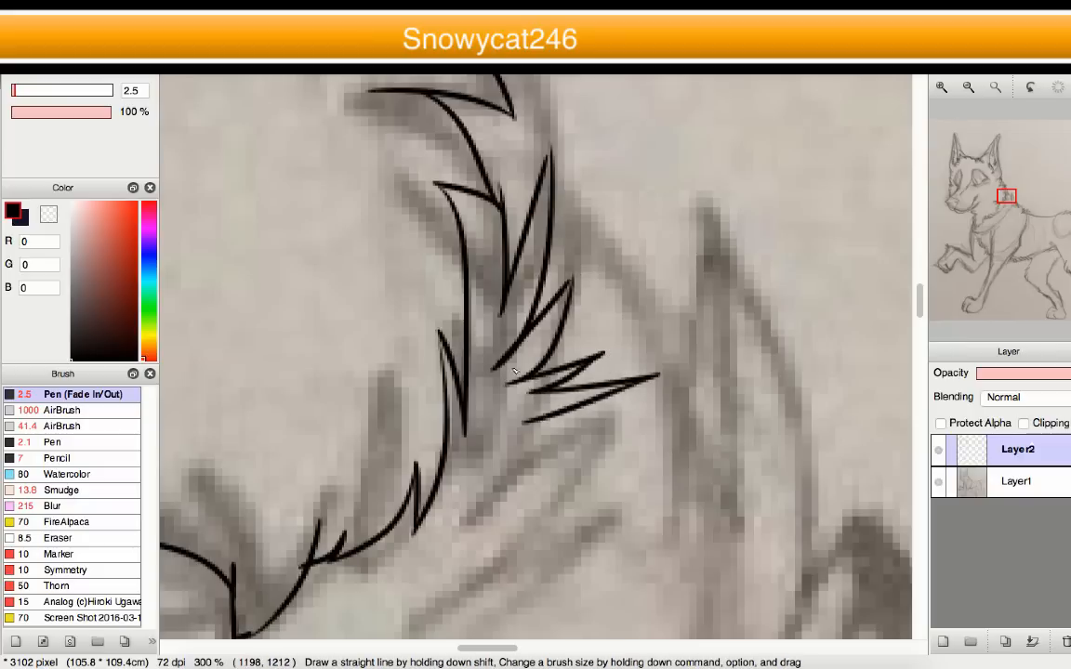
# - Reinforce the outer edge of the tall fur tuft on the right cheek
pyautogui.scroll(1, 543, 140)
pyautogui.scroll(4, 543, 143)
pyautogui.moveTo(585, 165); pyautogui.dragTo(554, 272)
pyautogui.scroll(-7, 562, 251)
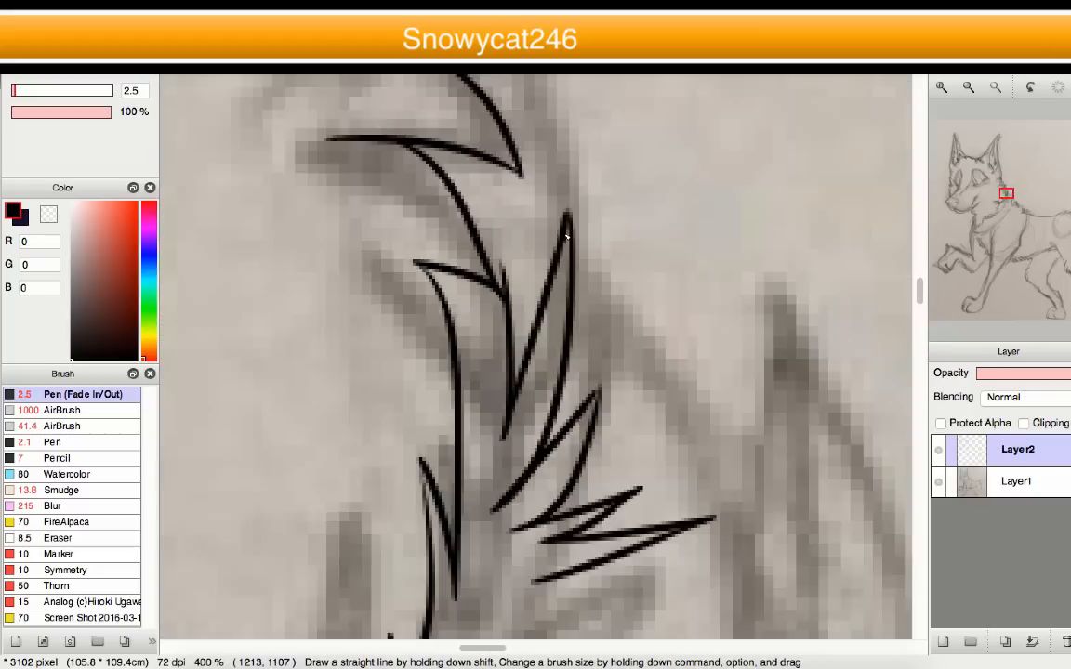
# - Add two short, nearly horizontal fur strokes beneath the lowest tuft on the right cheek
pyautogui.scroll(-2, 565, 398)
pyautogui.scroll(8, 564, 409)
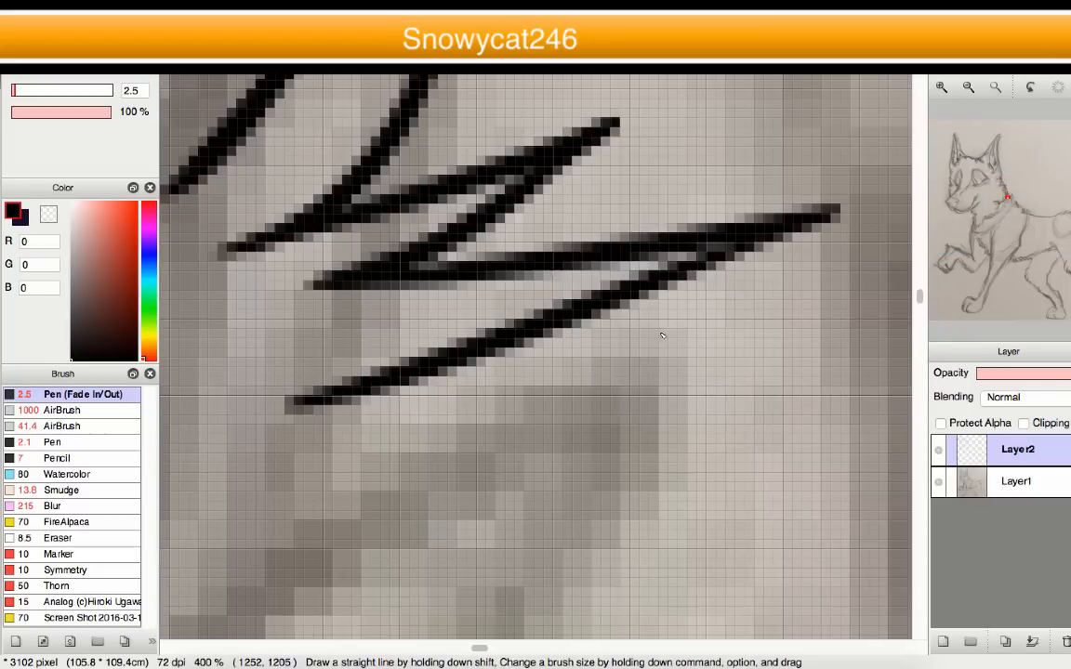
pyautogui.scroll(-3, 388, 372)
pyautogui.scroll(2, 557, 382)
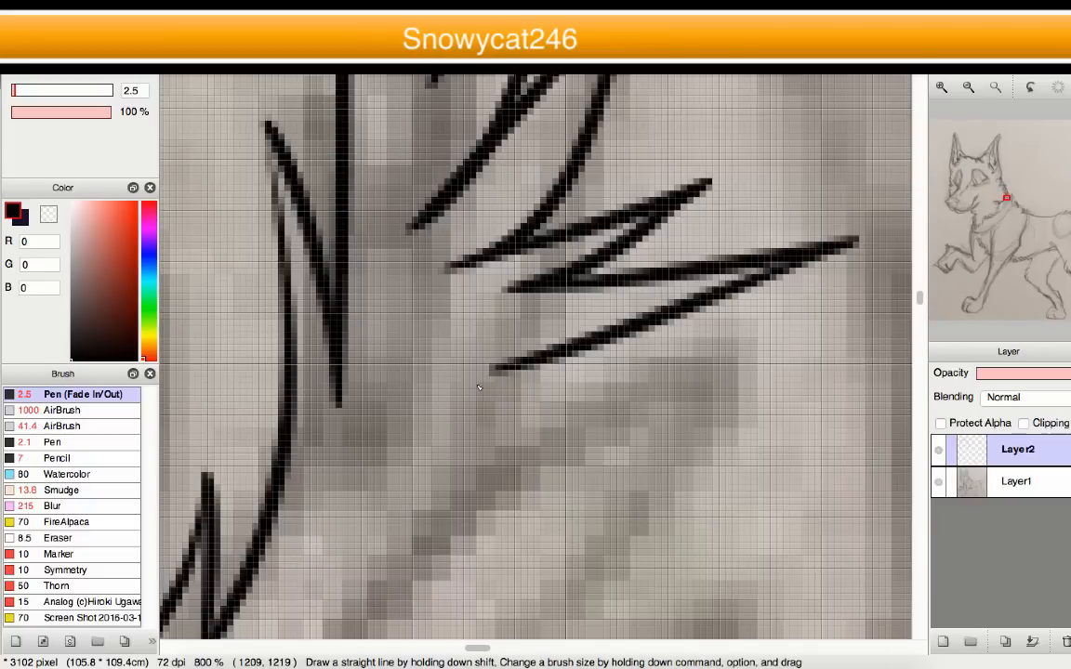
pyautogui.moveTo(471, 384)
pyautogui.mouseDown()
pyautogui.moveTo(578, 377)
pyautogui.moveTo(731, 375)
pyautogui.mouseUp()
pyautogui.moveTo(530, 430)
pyautogui.mouseDown()
pyautogui.moveTo(585, 409)
pyautogui.moveTo(736, 398)
pyautogui.mouseUp()
# - Examine the newest cheek fur strokes up close and in relation to the whole dog sketch
pyautogui.scroll(-5, 576, 397)
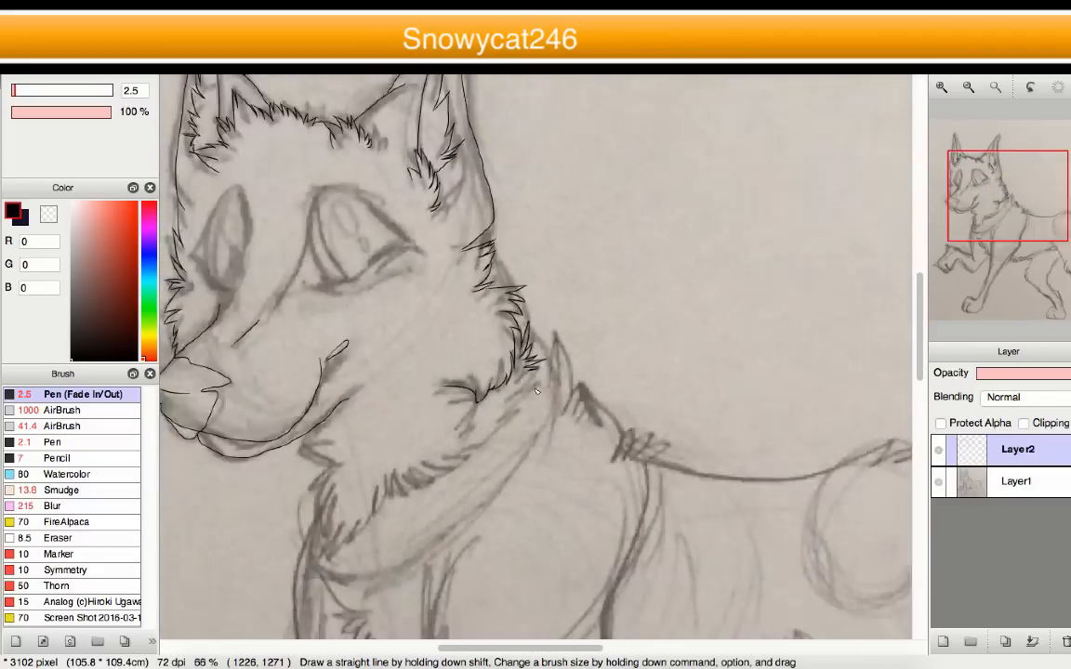
pyautogui.scroll(1, 537, 381)
pyautogui.scroll(5, 538, 381)
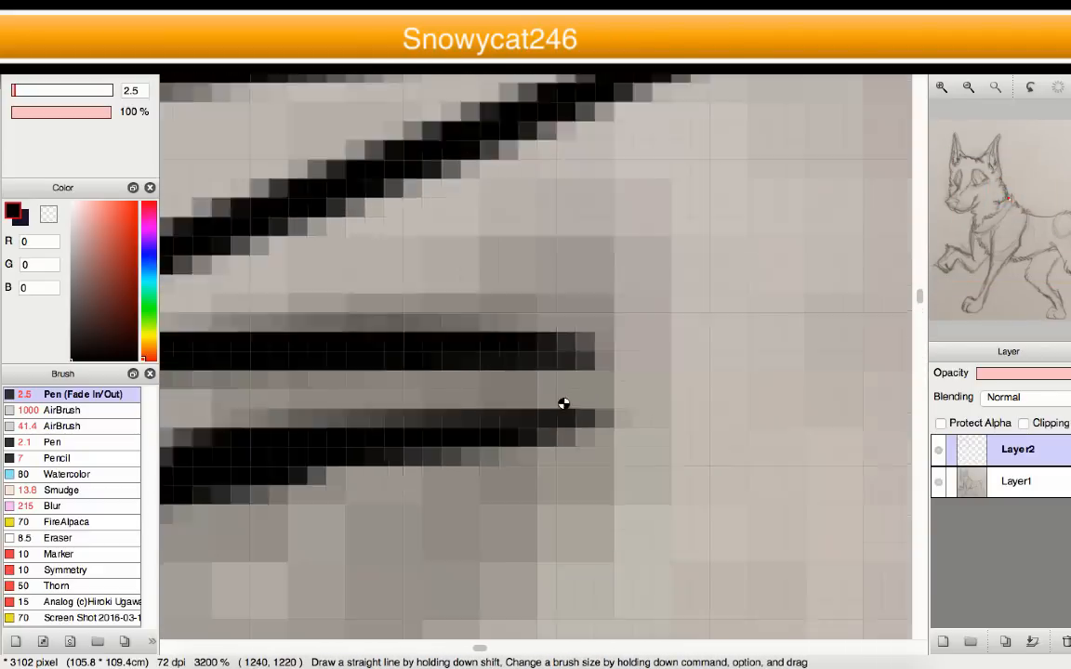
pyautogui.scroll(-4, 567, 404)
pyautogui.scroll(-4, 577, 400)
pyautogui.scroll(1, 567, 398)
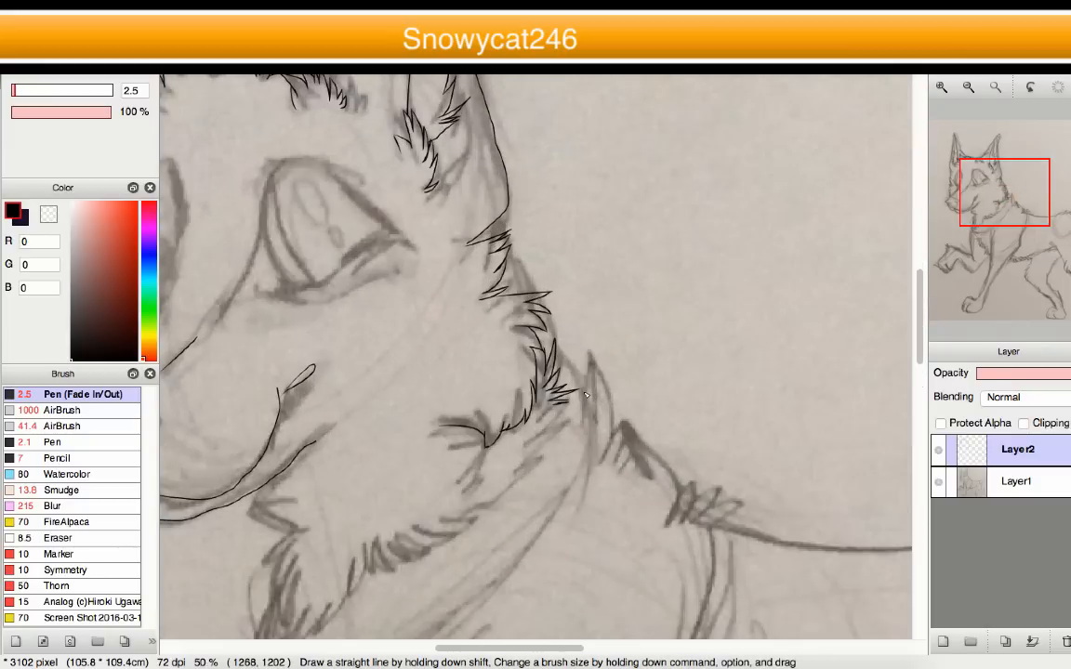
pyautogui.scroll(-1, 560, 397)
pyautogui.scroll(1, 560, 396)
pyautogui.scroll(-1, 497, 435)
pyautogui.scroll(3, 539, 409)
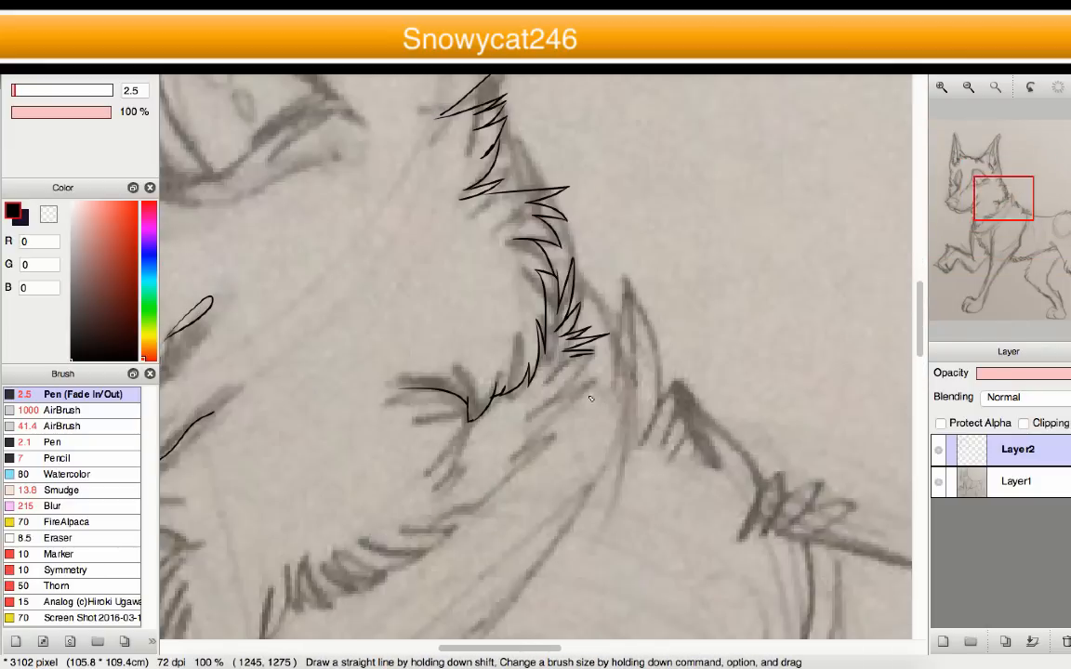
pyautogui.scroll(-3, 549, 402)
pyautogui.scroll(1, 548, 403)
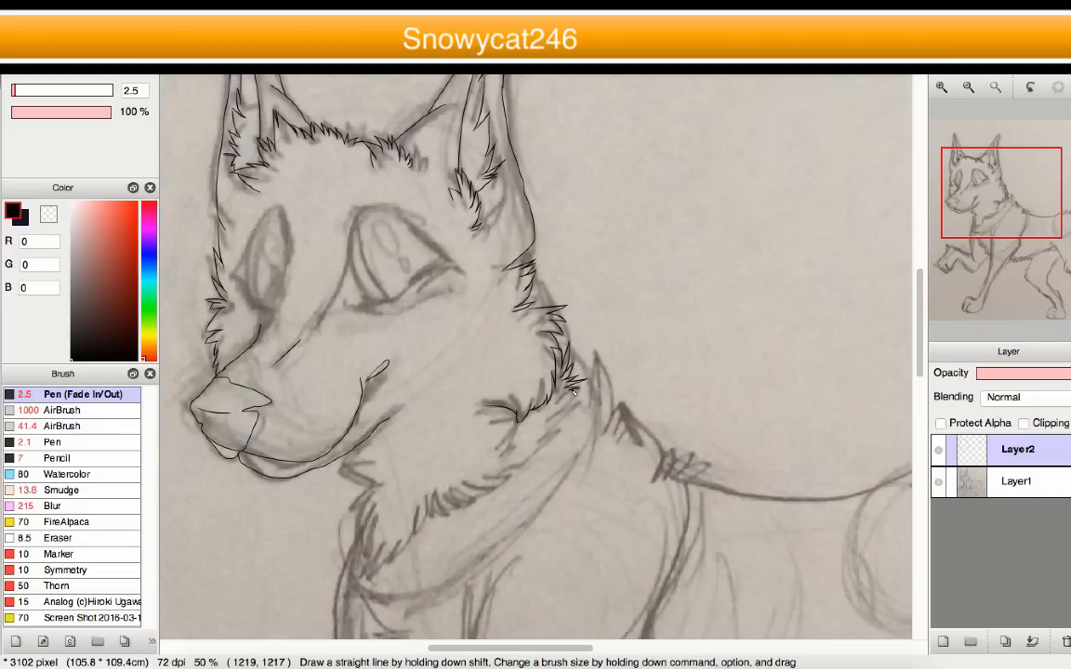
pyautogui.scroll(9, 575, 398)
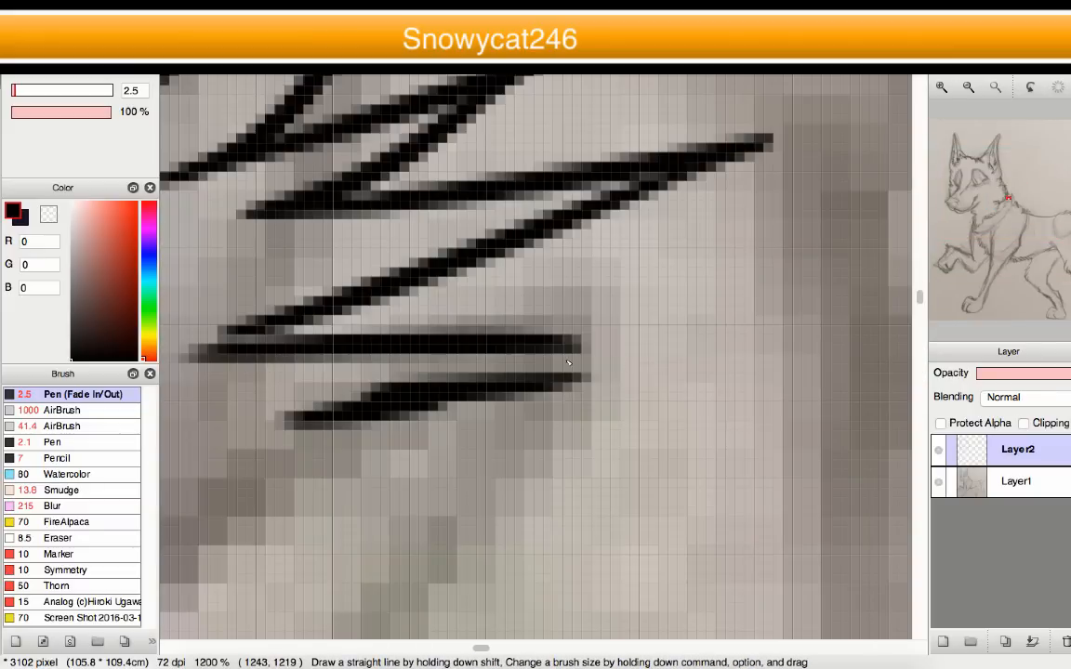
pyautogui.scroll(-12, 569, 362)
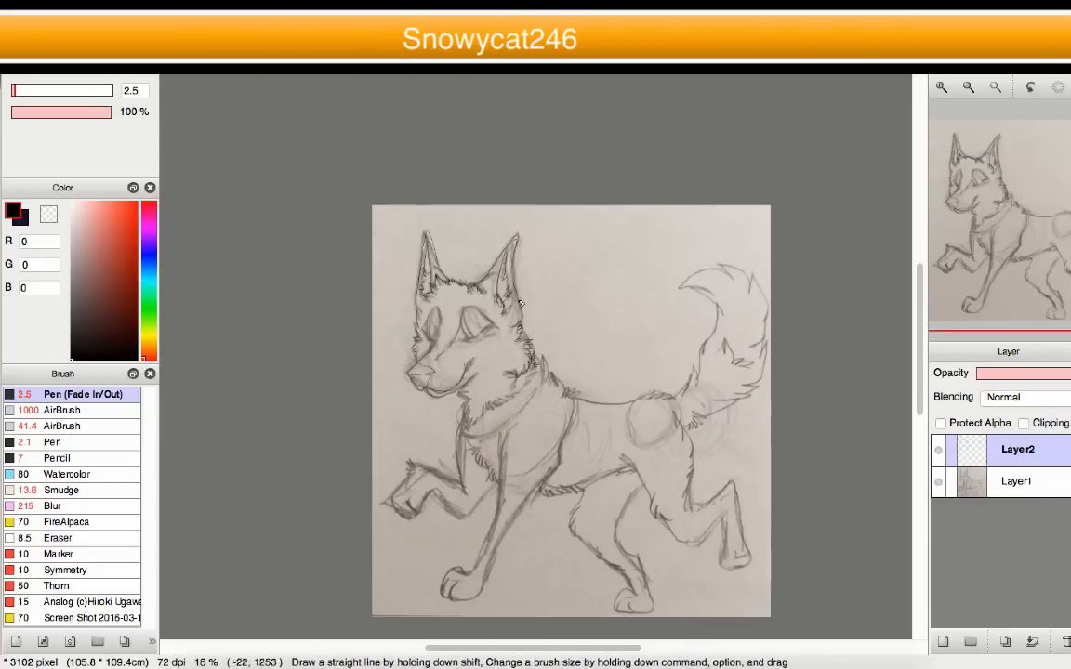
pyautogui.scroll(11, 482, 394)
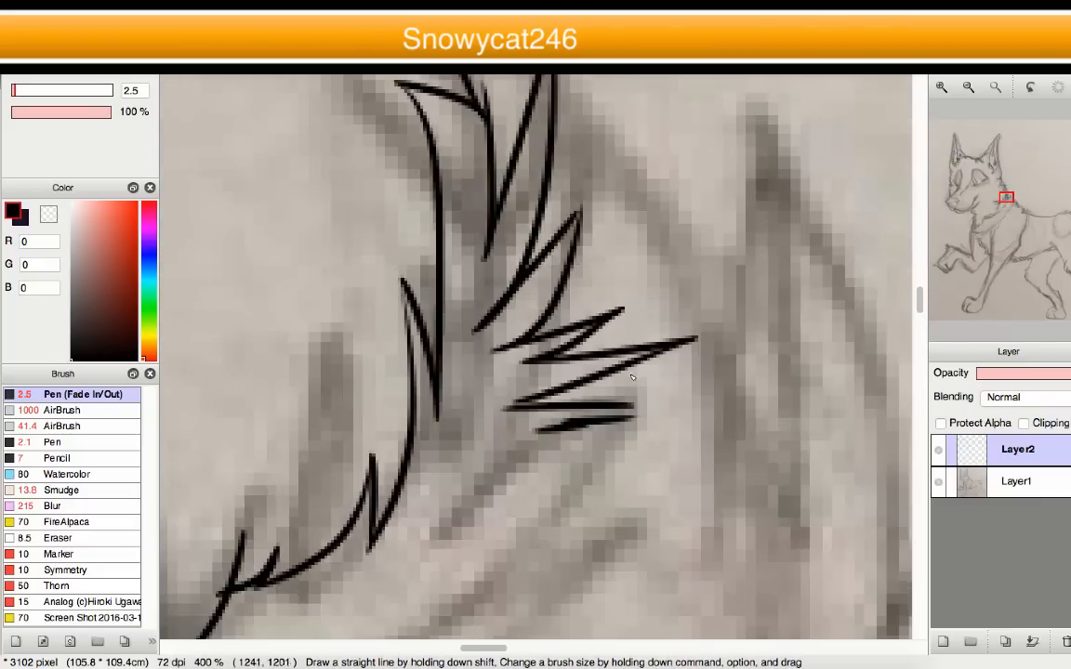
pyautogui.scroll(3, 571, 452)
pyautogui.scroll(-4, 526, 444)
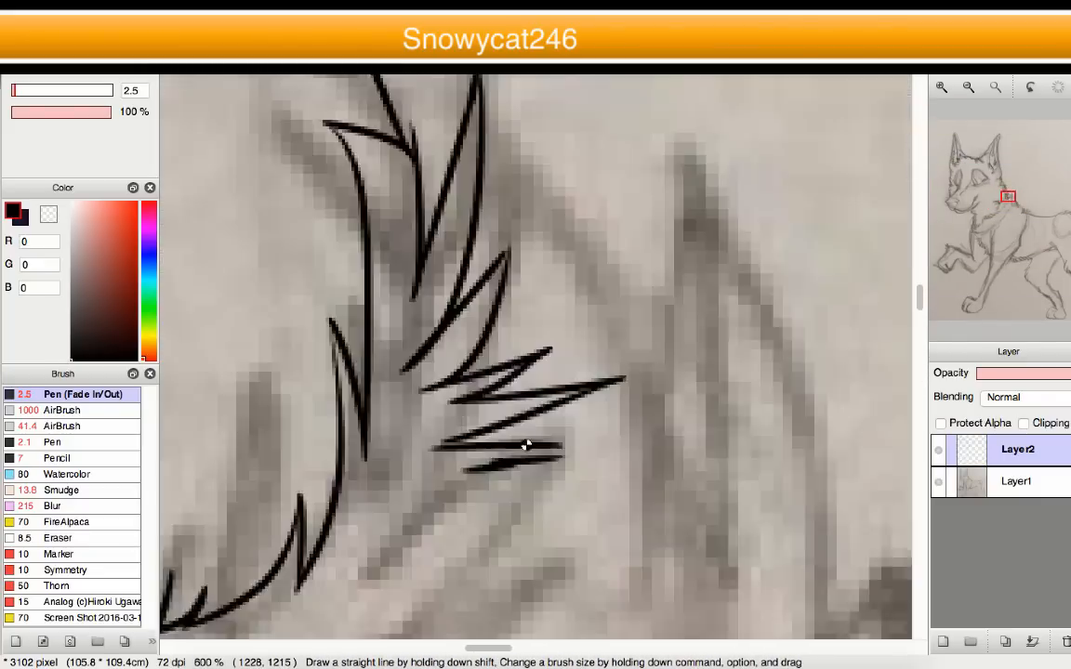
pyautogui.scroll(3, 558, 441)
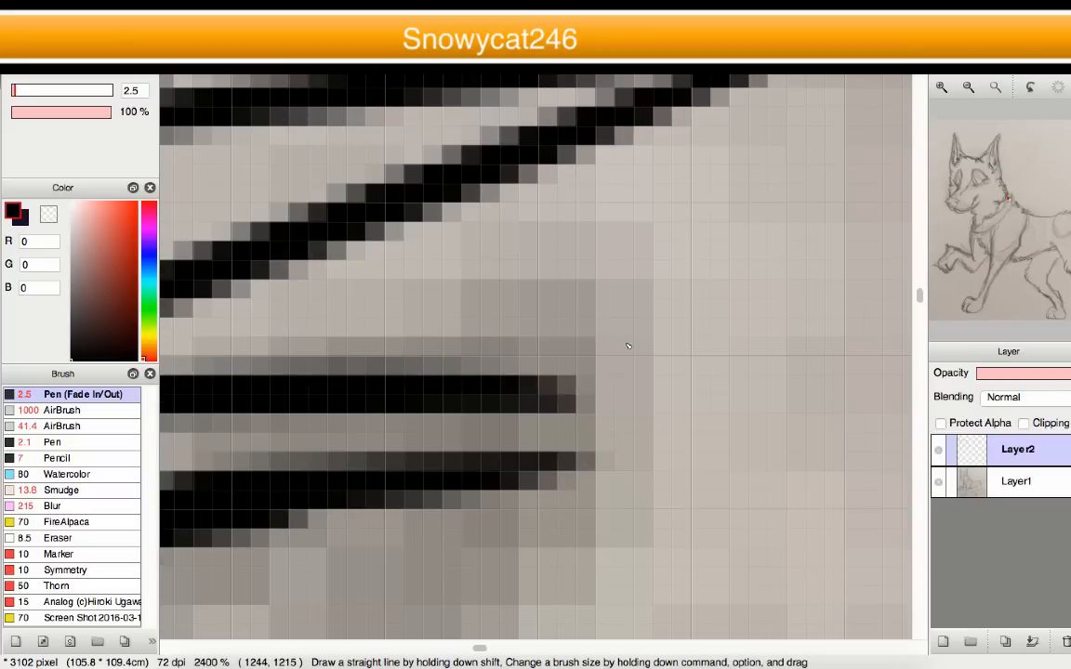
pyautogui.scroll(-8, 602, 443)
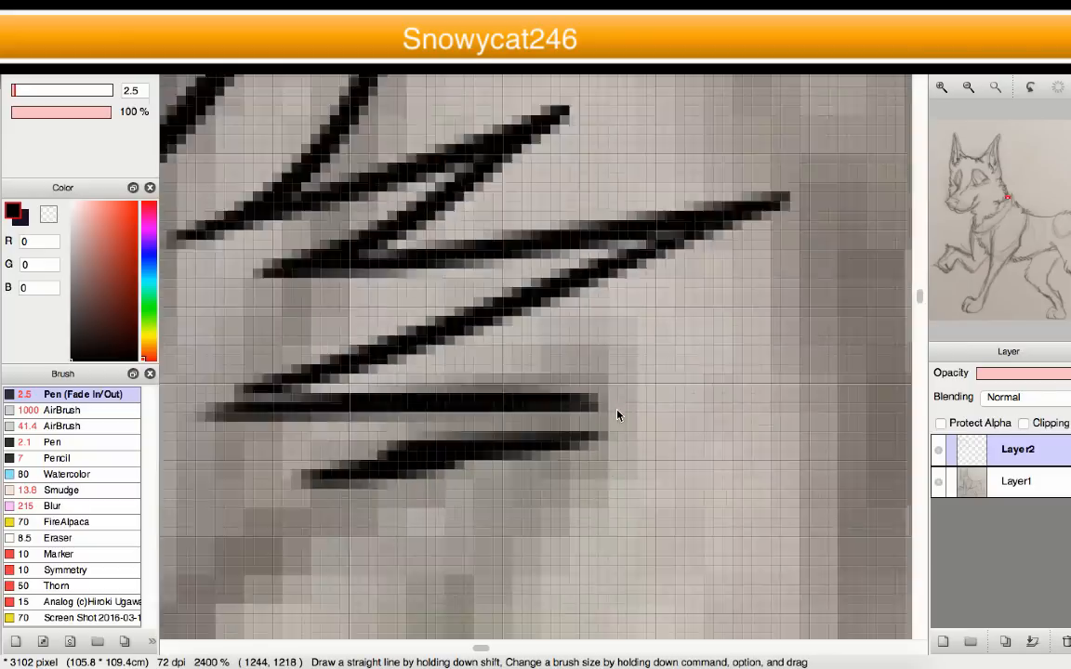
pyautogui.scroll(4, 554, 397)
pyautogui.scroll(2, 554, 397)
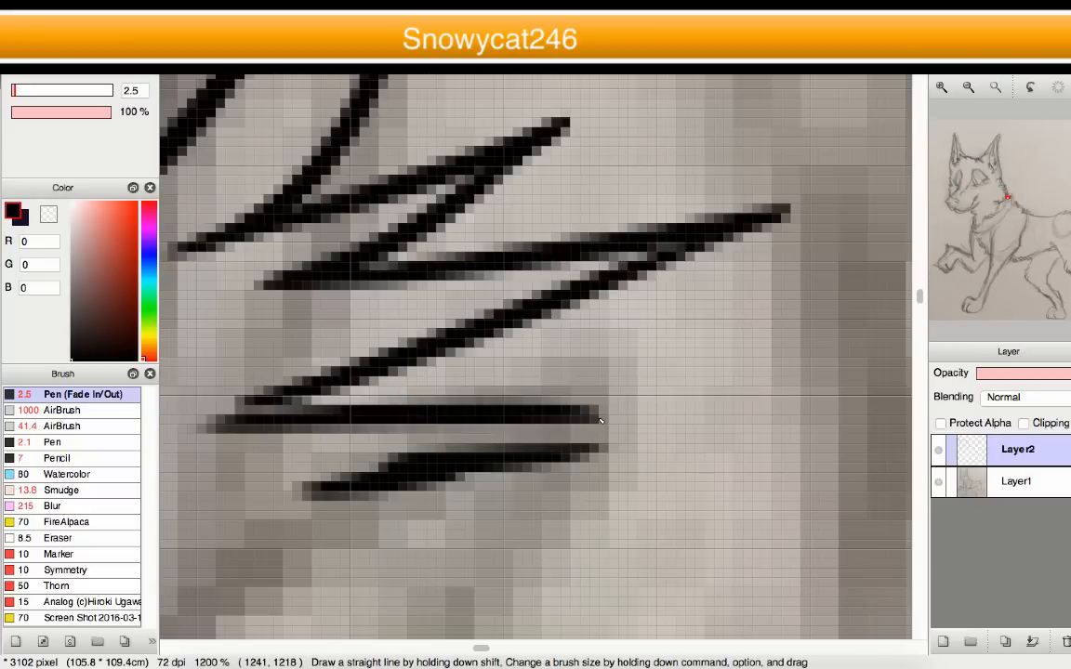
# - Undo the two short fur strokes beneath the lowest tuft on the right cheek
pyautogui.scroll(1, 602, 425)
pyautogui.scroll(-4, 585, 430)
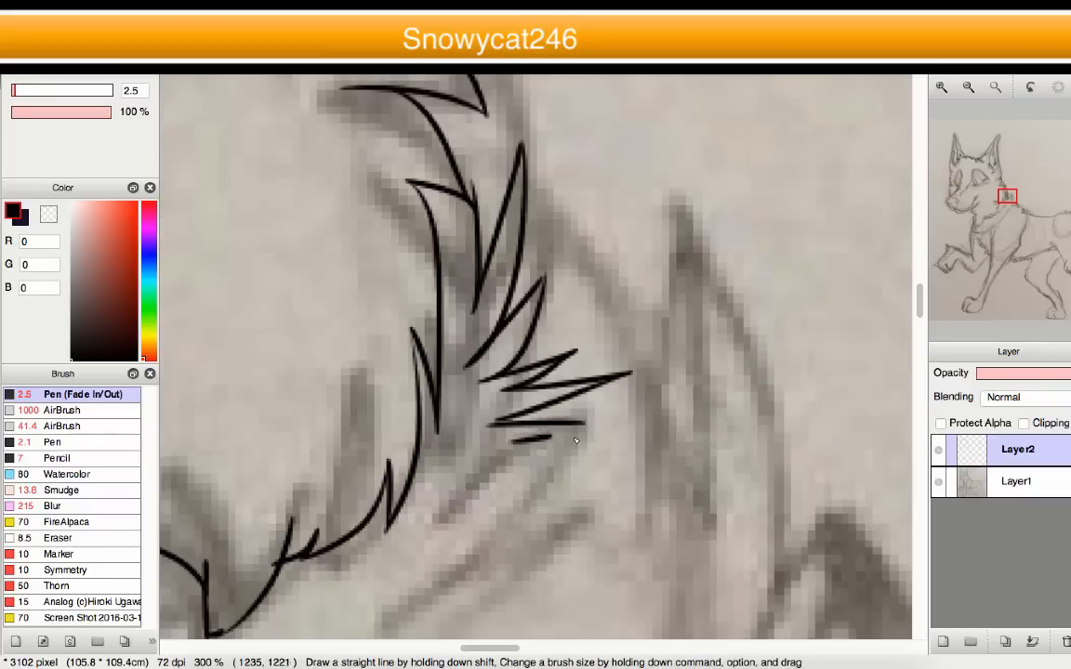
pyautogui.scroll(3, 557, 433)
pyautogui.press('super+z')
pyautogui.press('super+z')
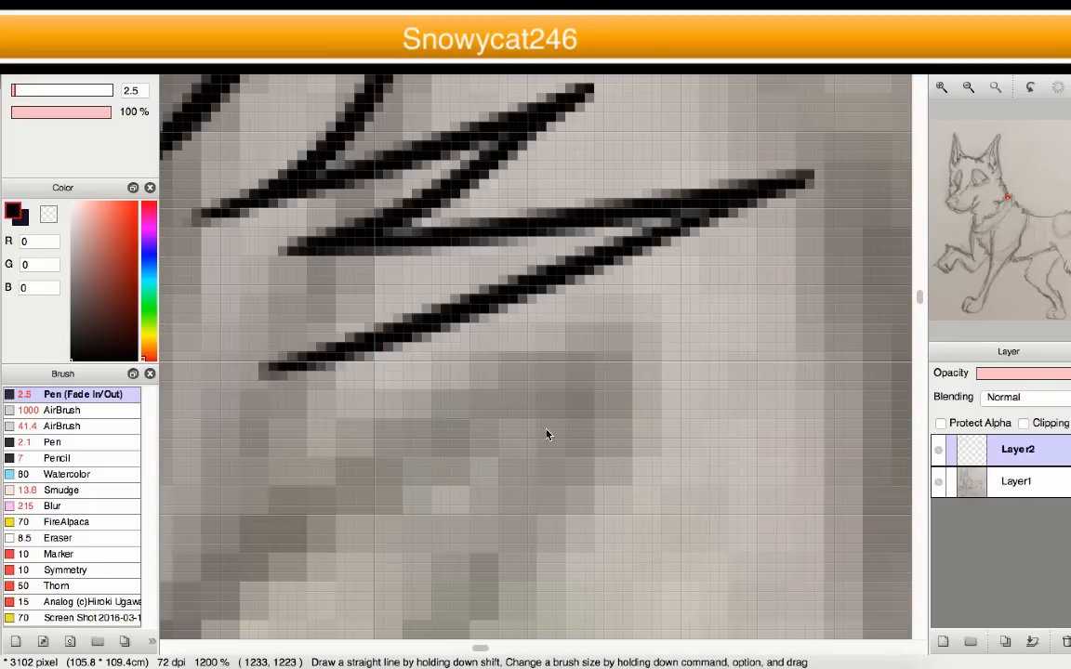
# - Outline the jagged fur down the throat and chest and behind the neck with Pen (Fade In/Out) at size 2.5
pyautogui.scroll(-6, 547, 432)
pyautogui.scroll(7, 474, 523)
pyautogui.scroll(-2, 576, 558)
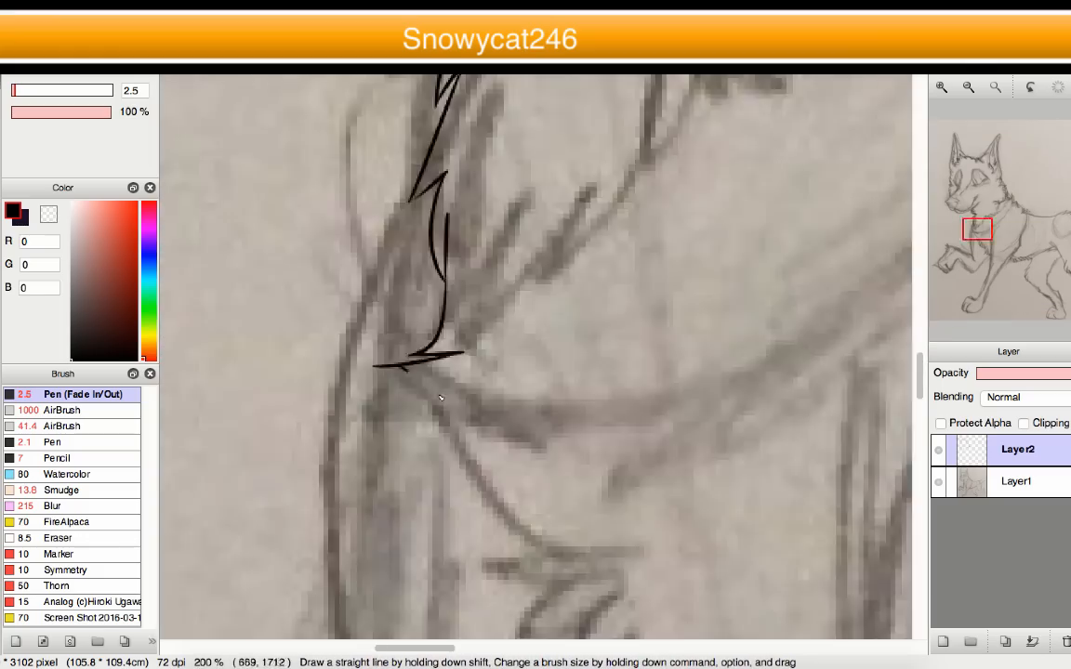
pyautogui.scroll(3, 702, 613)
pyautogui.scroll(-8, 702, 614)
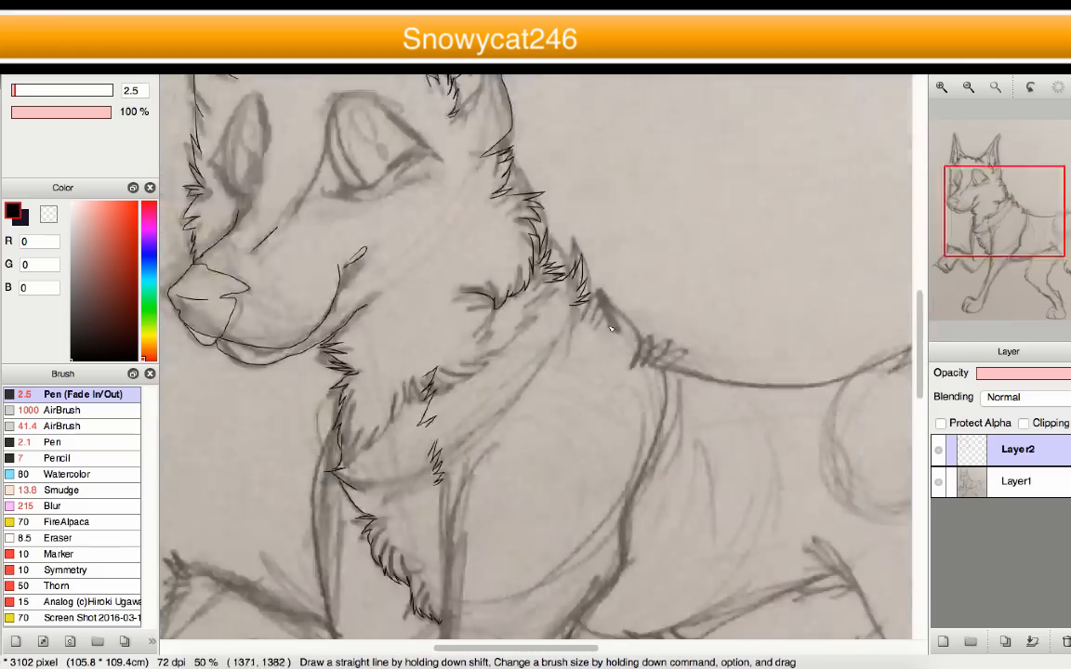
# - Hide the scanned sketch in Layer1 and examine the line art around the muzzle, mouth corner and left ear
pyautogui.scroll(-2, 487, 303)
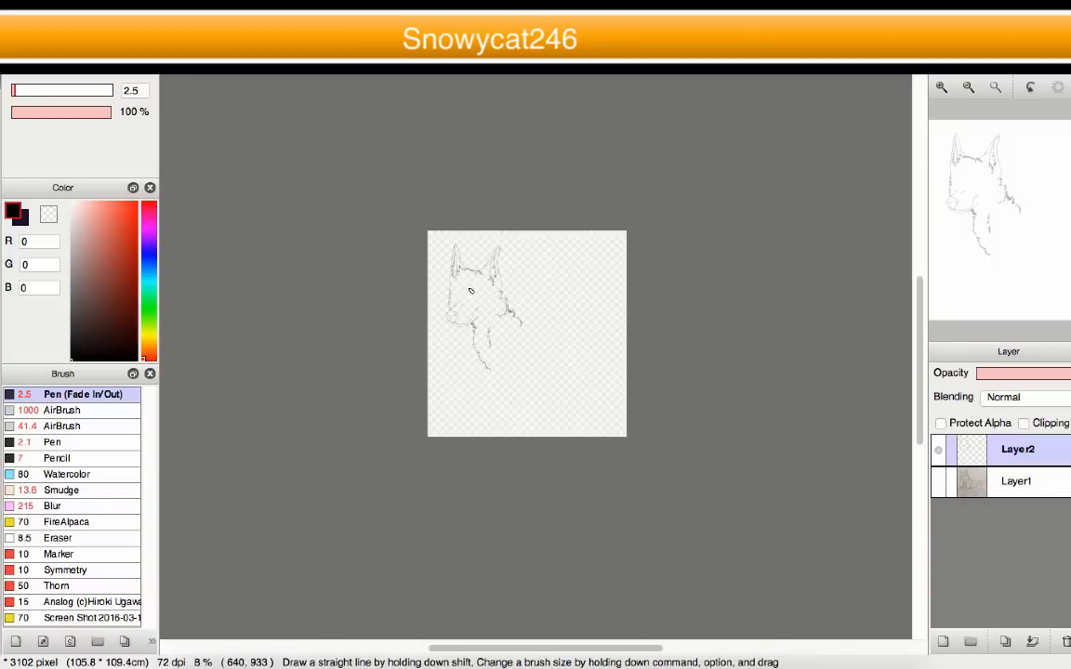
pyautogui.scroll(5, 446, 372)
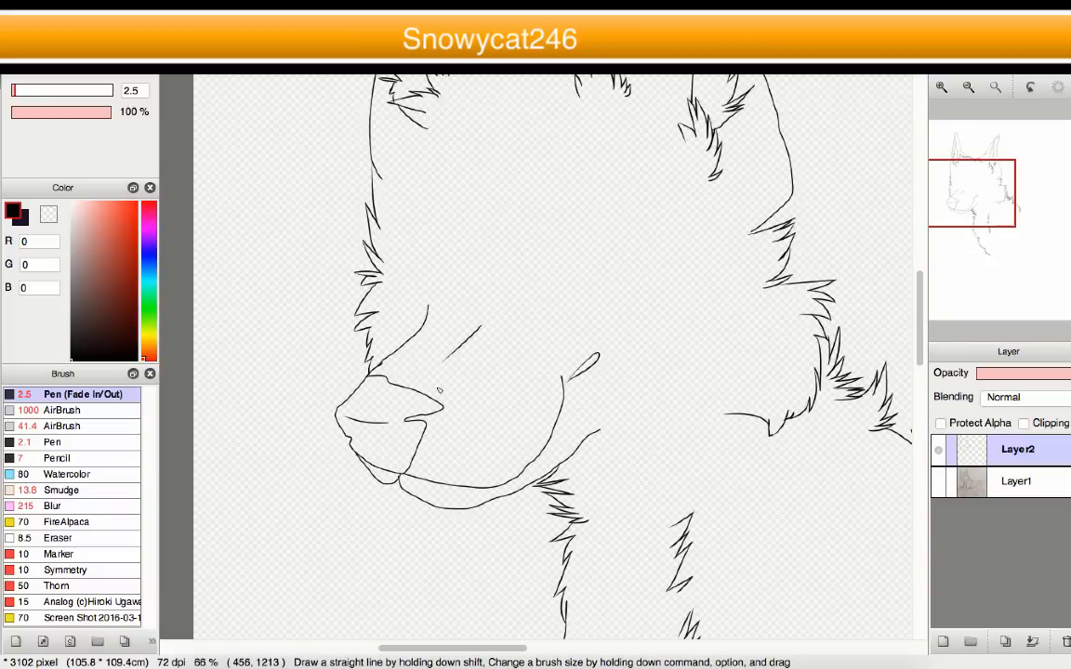
pyautogui.scroll(4, 562, 382)
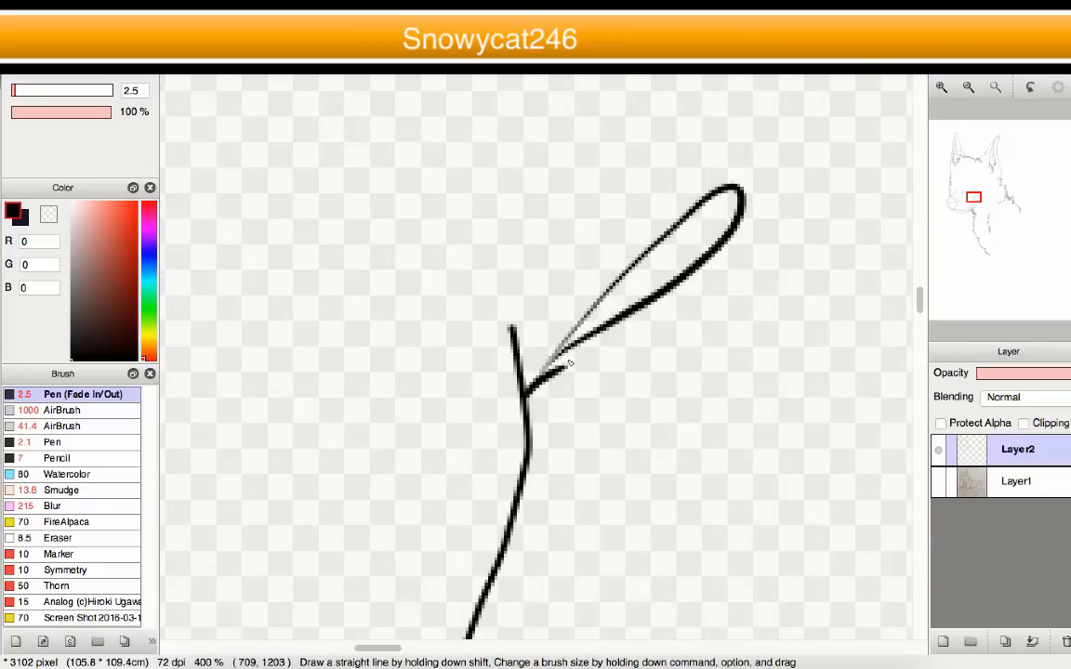
pyautogui.scroll(-5, 570, 363)
pyautogui.scroll(2, 472, 362)
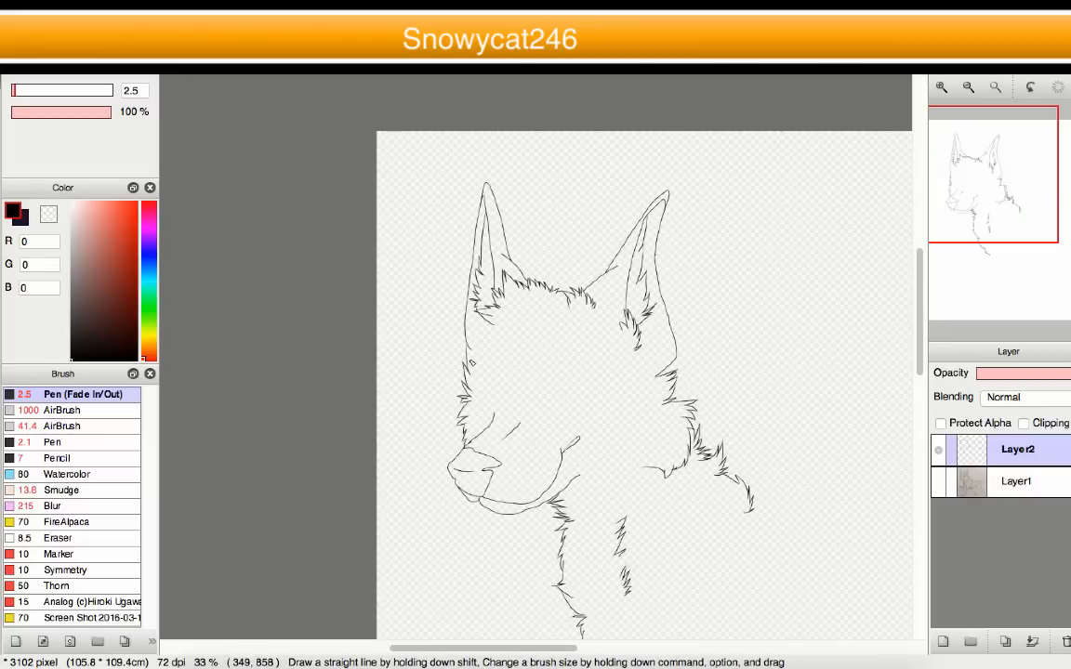
pyautogui.scroll(5, 471, 363)
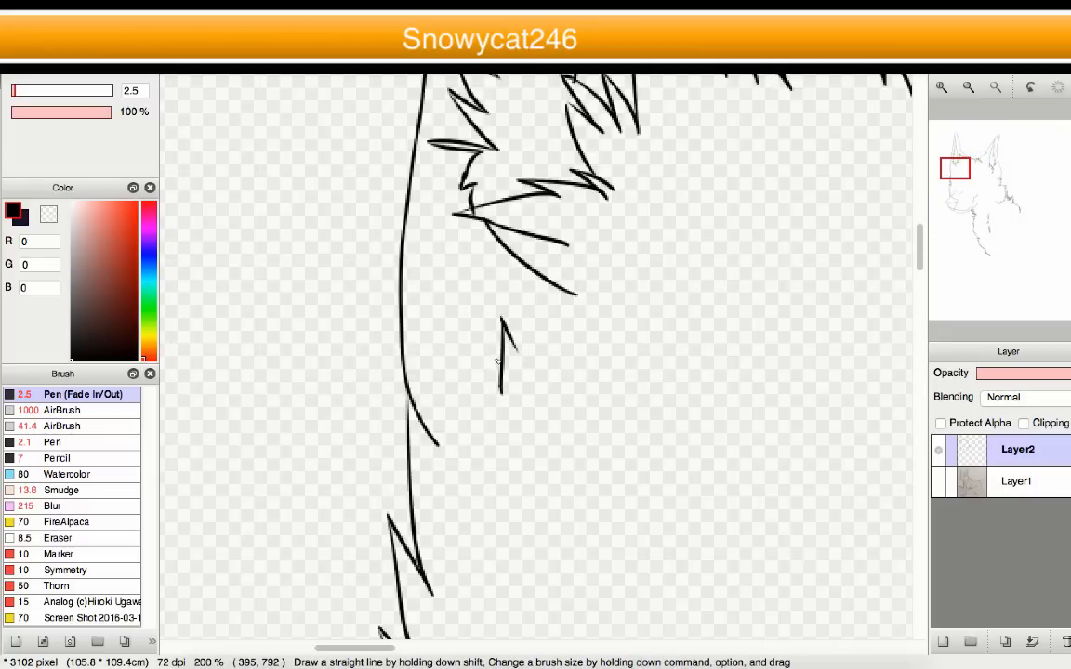
pyautogui.scroll(-4, 490, 411)
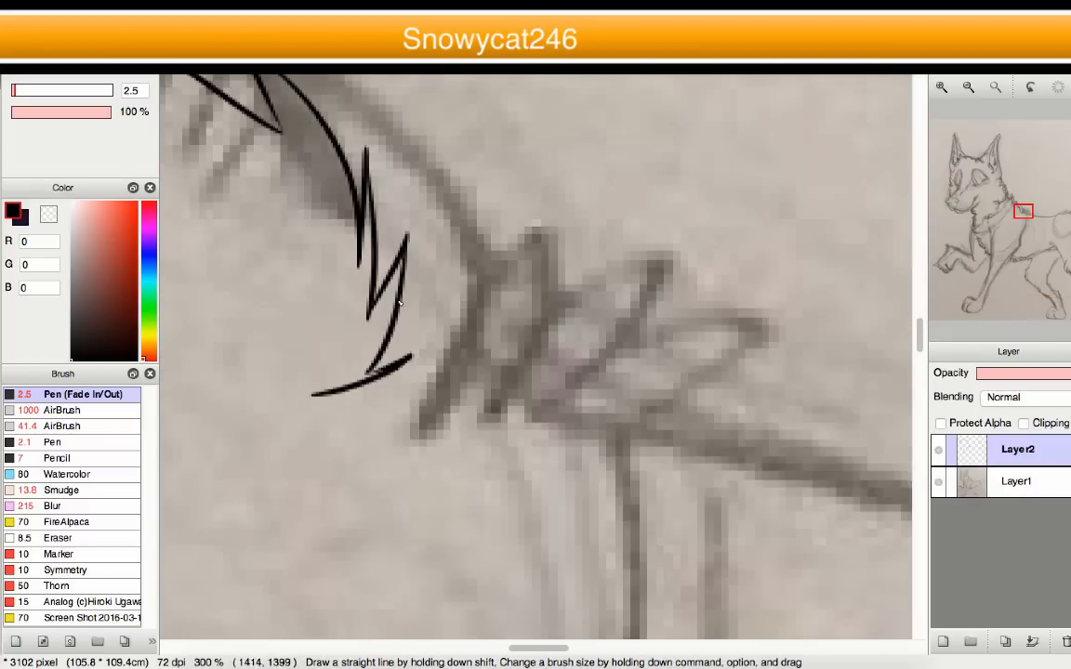
# - Outline the jagged fur at the shoulder and add a short curved stroke beneath it, tracing over the visible scan
pyautogui.scroll(-3, 523, 344)
pyautogui.moveTo(520, 395); pyautogui.dragTo(578, 453)
pyautogui.scroll(-3, 605, 289)
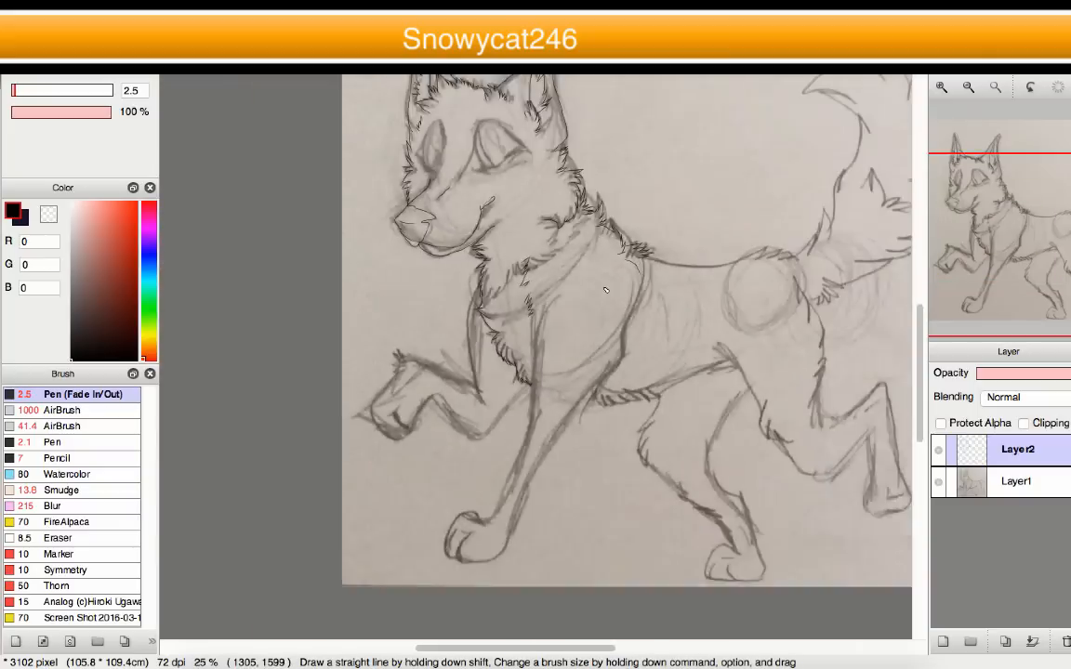
# - Trace the back line from the shoulder fur to the hip and outline the short tufts above the hip
pyautogui.scroll(3, 604, 289)
pyautogui.moveTo(406, 264)
pyautogui.mouseDown()
pyautogui.moveTo(645, 293)
pyautogui.moveTo(898, 266)
pyautogui.mouseUp()
pyautogui.press('super+z')
pyautogui.scroll(1, 898, 267)
pyautogui.moveTo(446, 333); pyautogui.dragTo(686, 258)
pyautogui.scroll(-5, 495, 281)
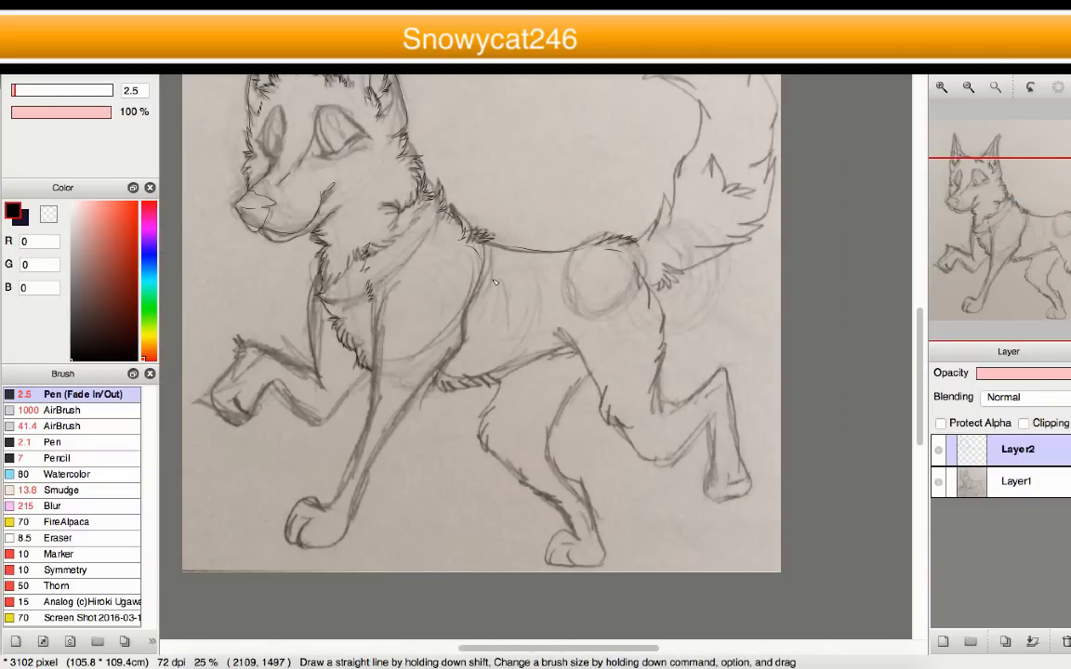
# - Examine the shoulder curve, chest and belly of the sketch against the lines drawn so far
pyautogui.scroll(2, 430, 295)
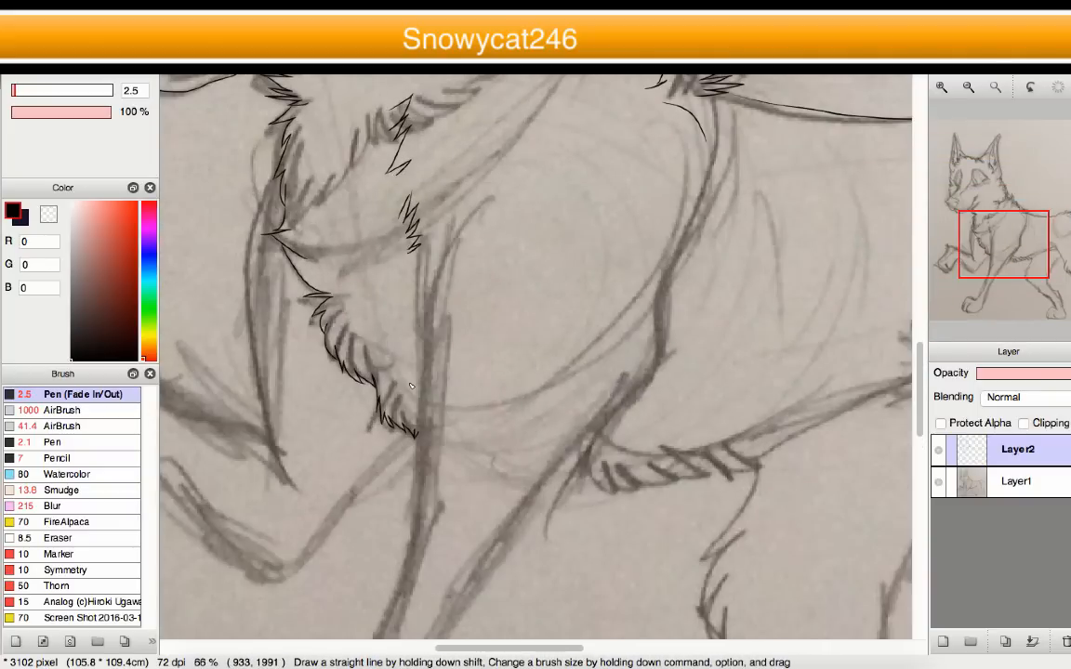
pyautogui.scroll(-2, 433, 256)
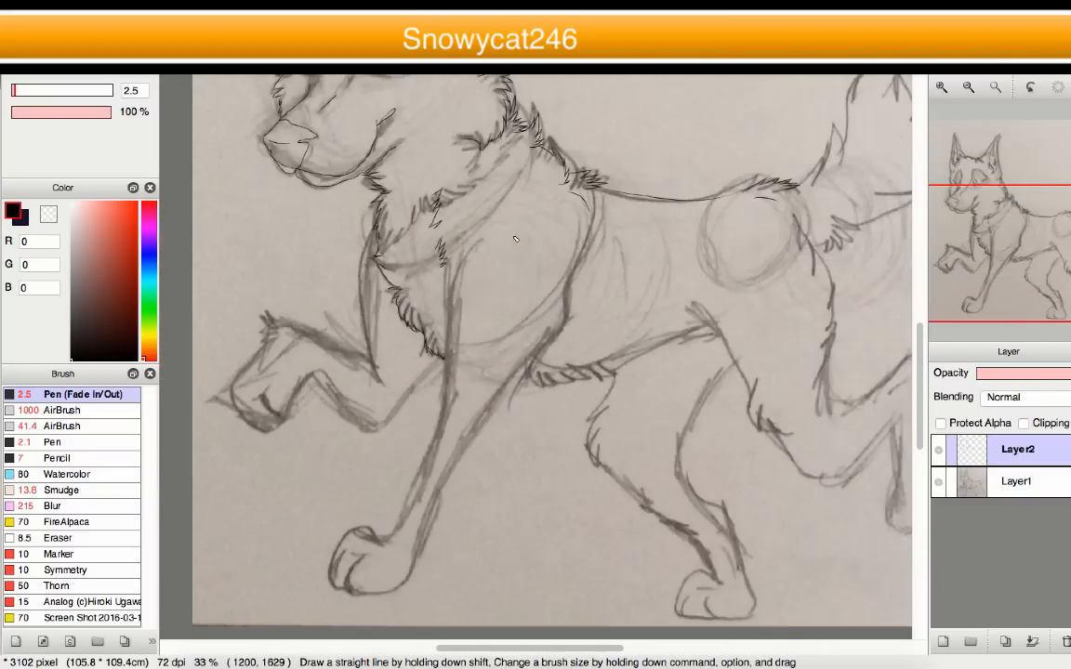
pyautogui.scroll(2, 588, 180)
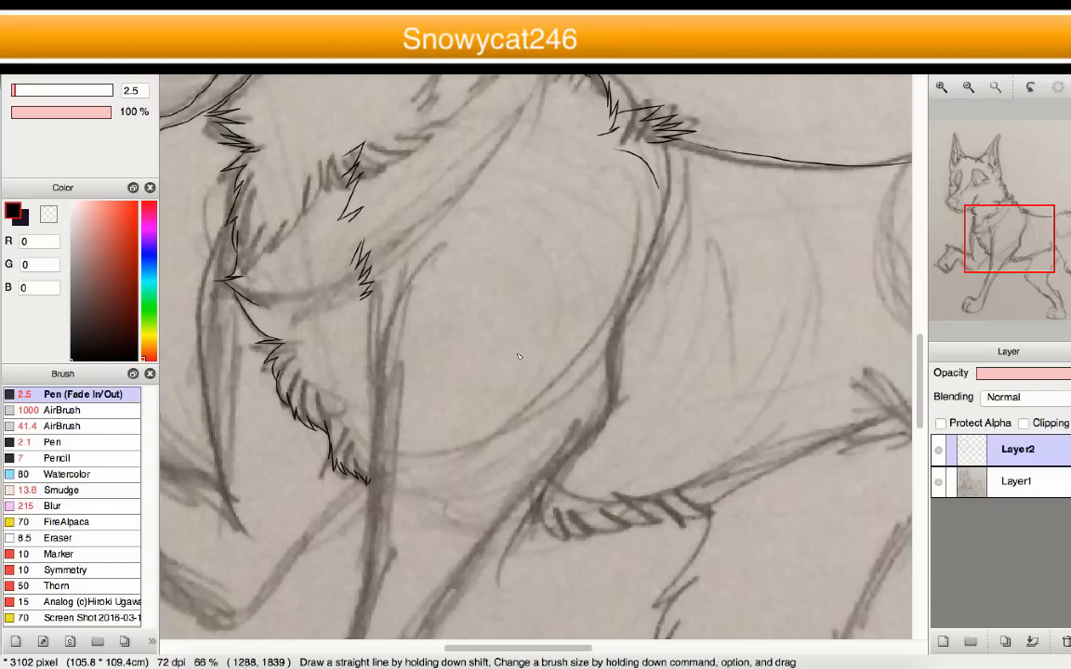
pyautogui.scroll(-4, 599, 305)
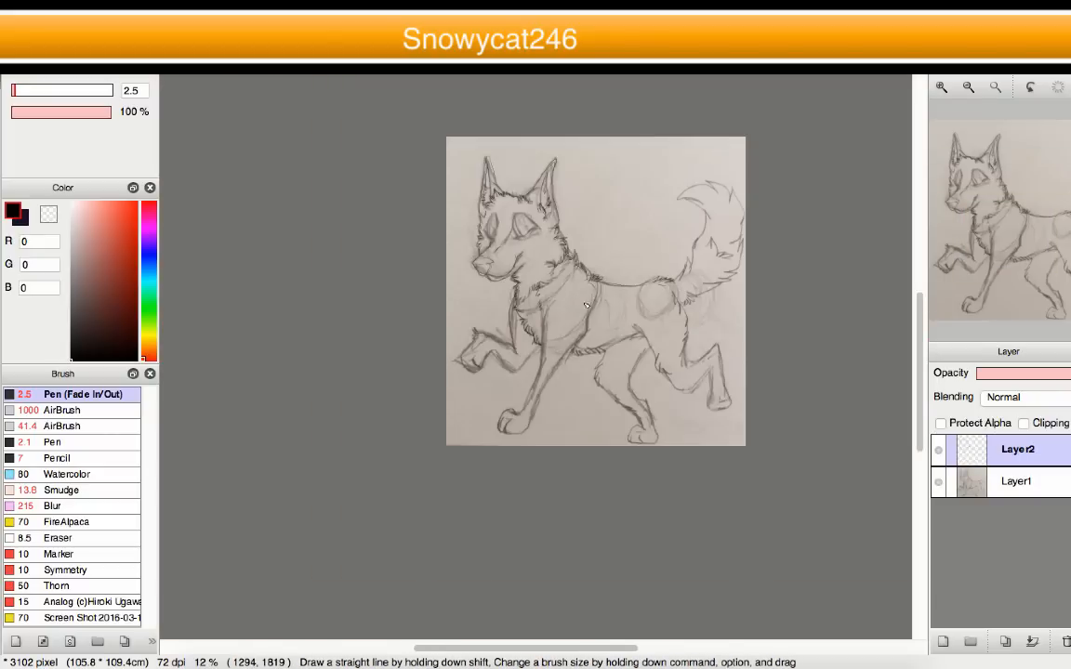
pyautogui.scroll(6, 579, 289)
pyautogui.scroll(2, 530, 308)
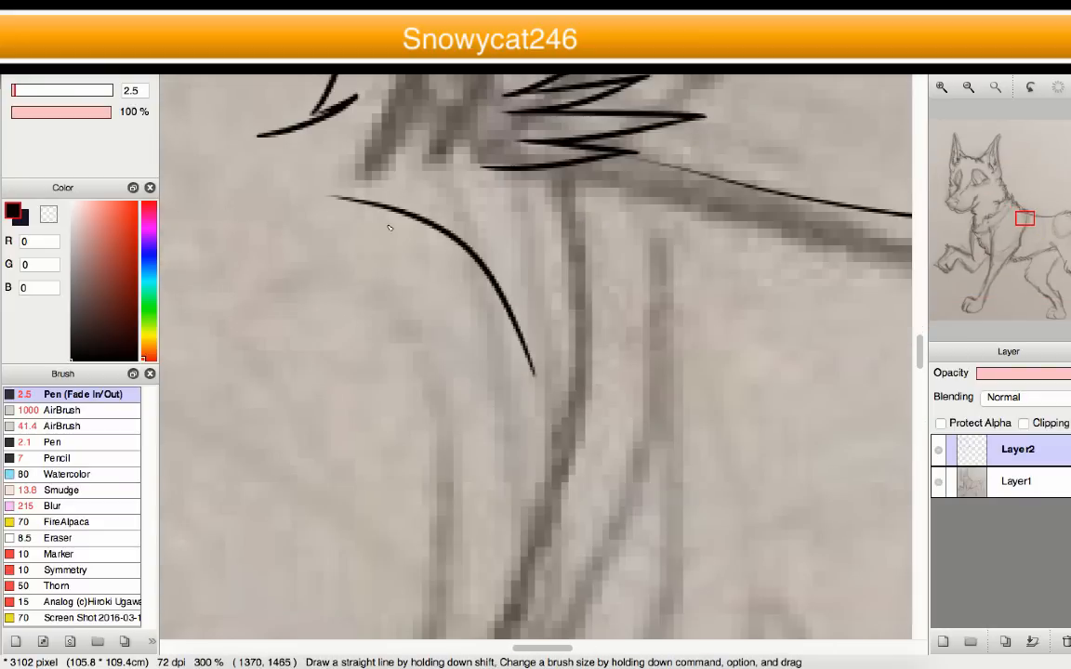
pyautogui.scroll(-5, 389, 227)
pyautogui.scroll(1, 485, 383)
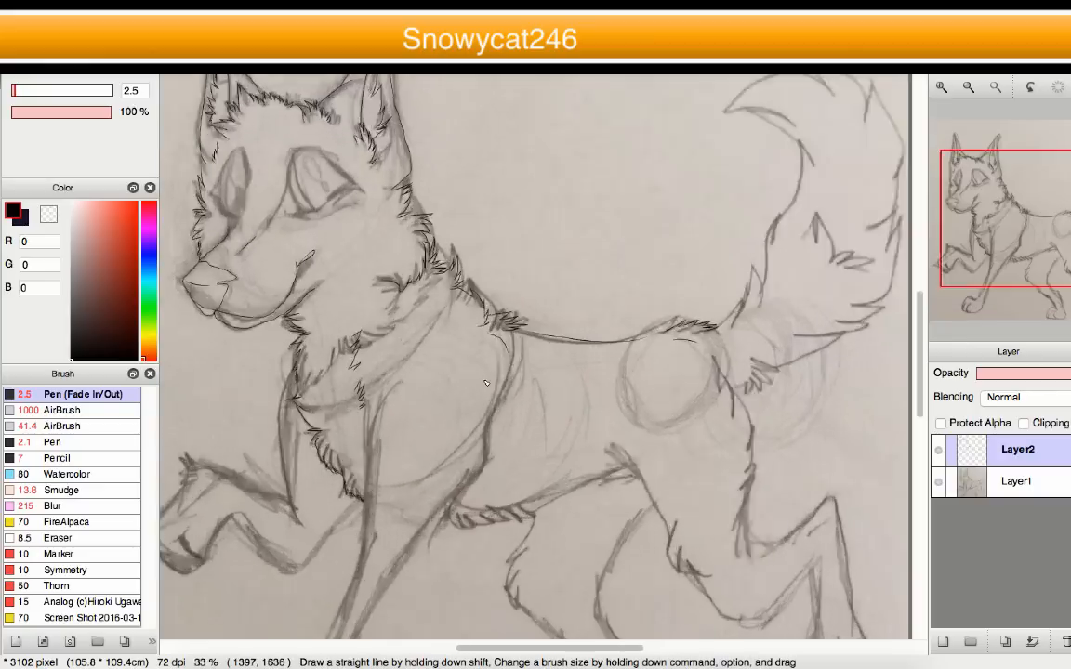
pyautogui.scroll(1, 485, 383)
pyautogui.scroll(-2, 474, 400)
pyautogui.scroll(3, 446, 427)
# - Examine the front legs and paws of the sketch, and the shoulder fur up close
pyautogui.scroll(-4, 410, 466)
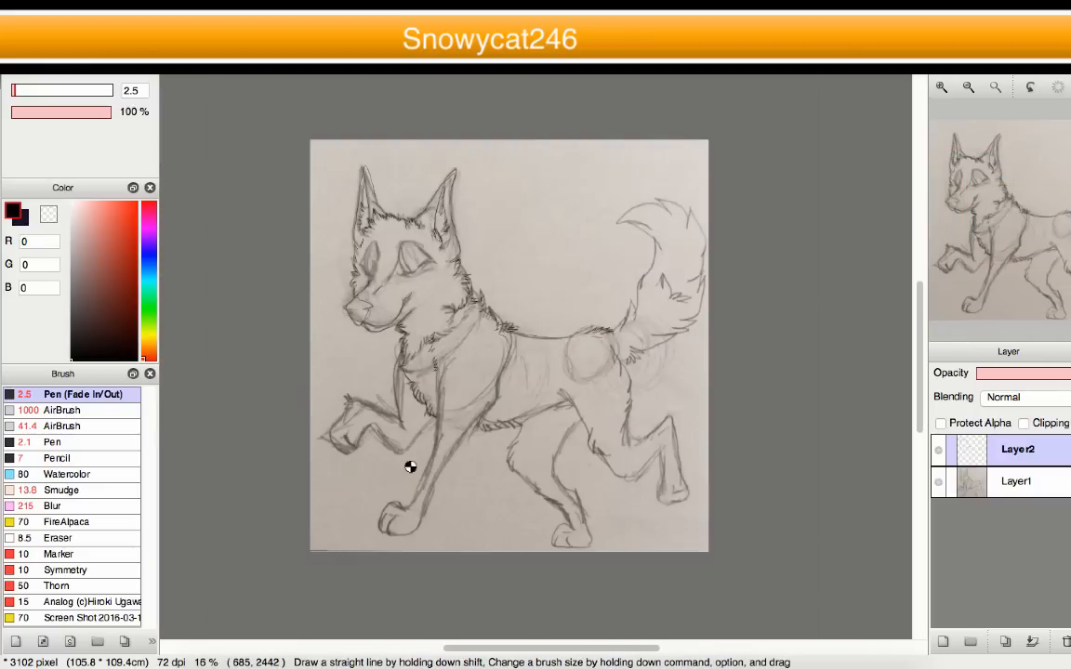
pyautogui.scroll(-1, 410, 467)
pyautogui.scroll(4, 409, 484)
pyautogui.scroll(-3, 404, 502)
pyautogui.scroll(3, 400, 521)
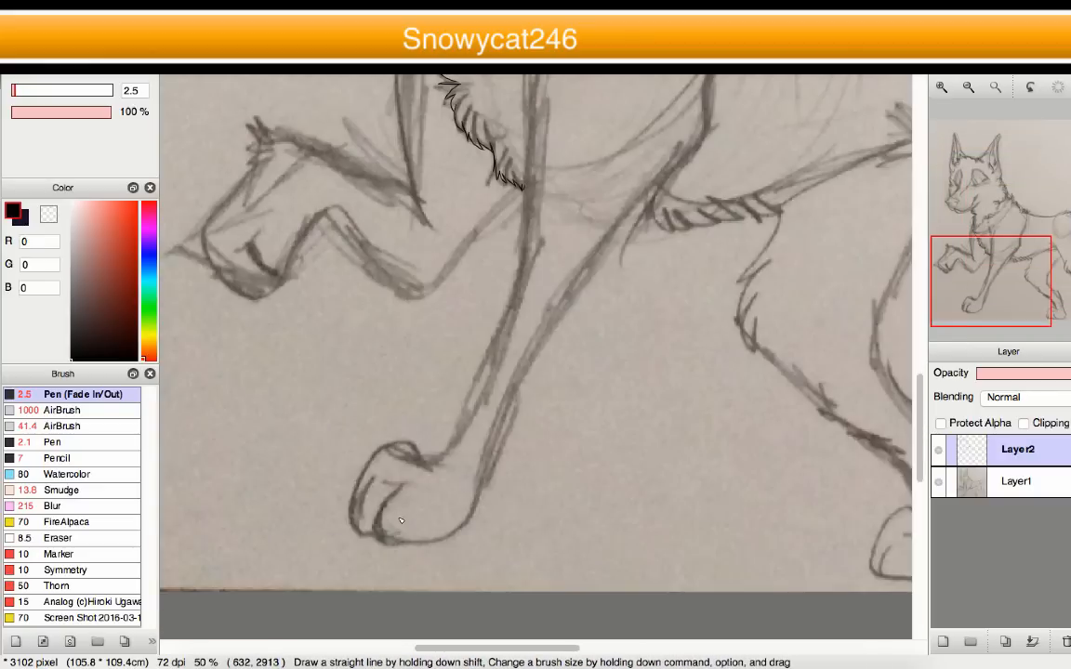
pyautogui.scroll(-3, 309, 529)
pyautogui.scroll(6, 418, 400)
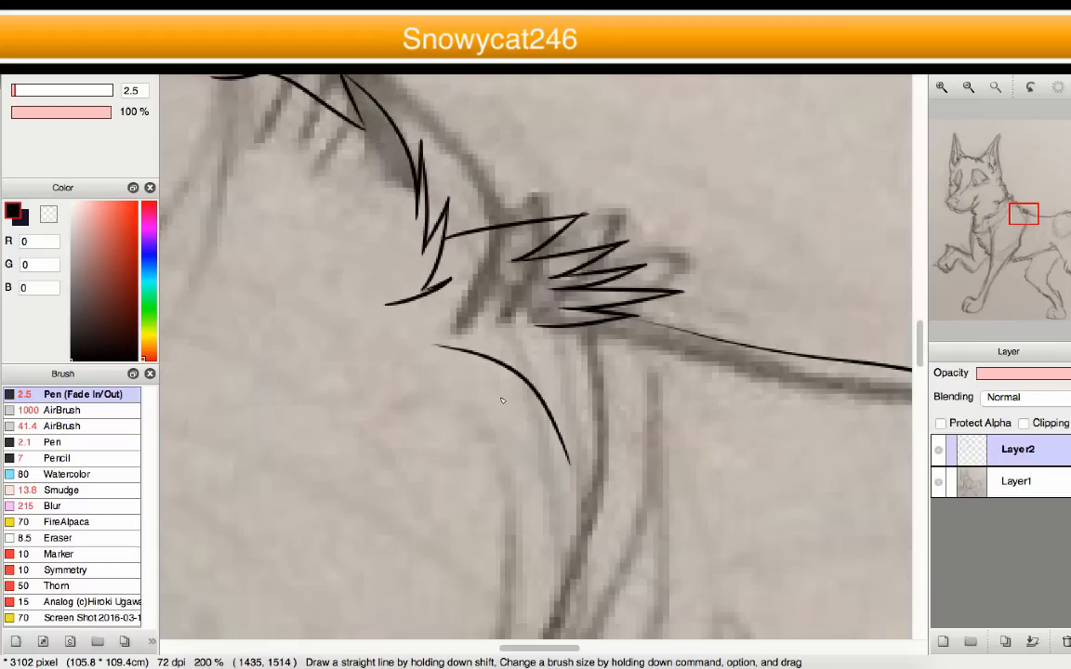
# - Examine the hip, hind legs and raised front paw of the sketch at several magnifications
pyautogui.scroll(-5, 537, 276)
pyautogui.scroll(2, 541, 297)
pyautogui.scroll(-2, 544, 311)
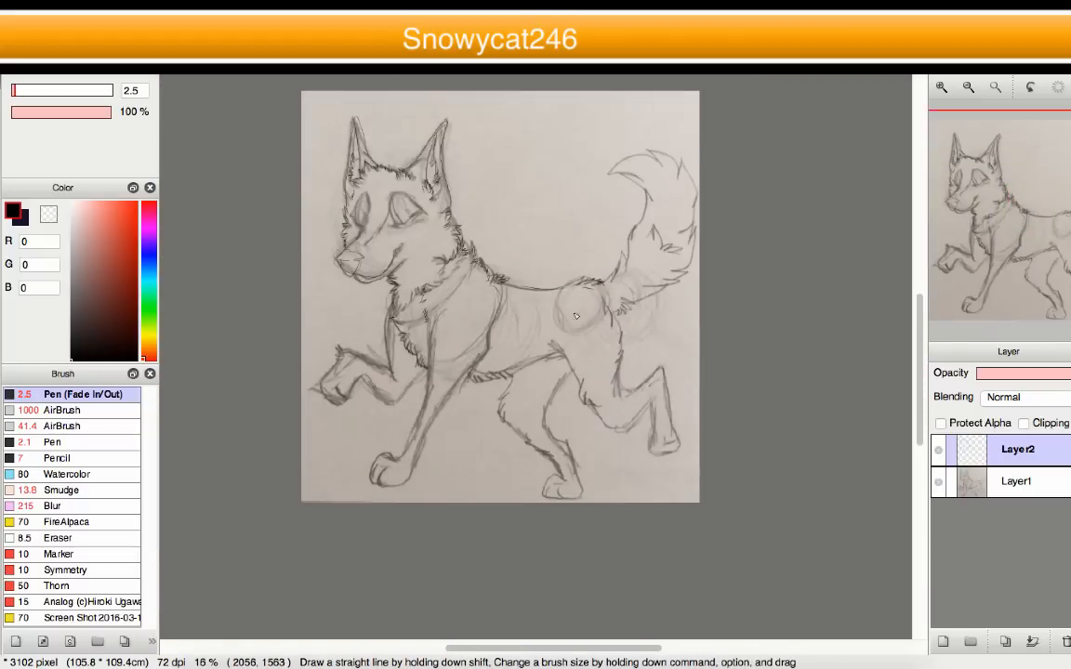
pyautogui.scroll(3, 548, 327)
pyautogui.scroll(-2, 549, 327)
pyautogui.scroll(7, 539, 297)
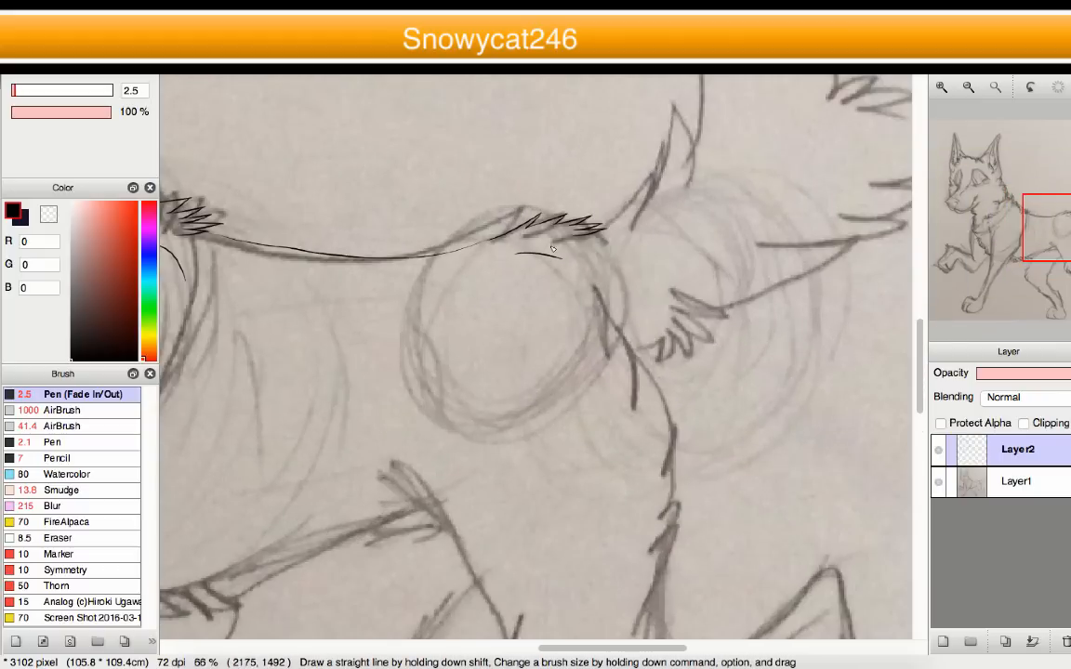
pyautogui.scroll(-10, 526, 268)
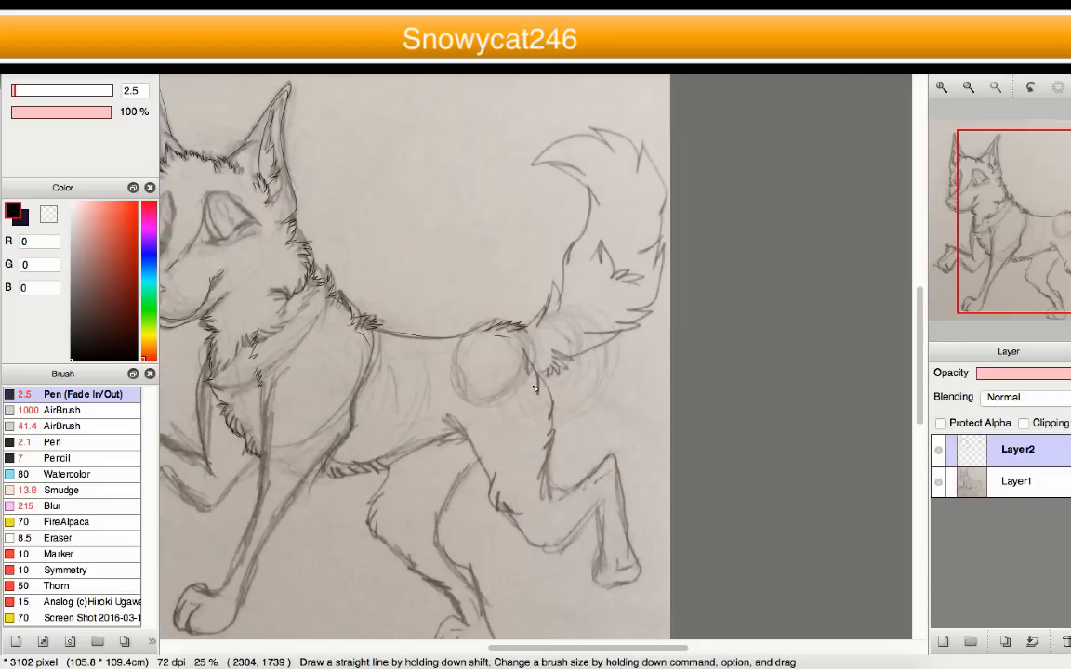
pyautogui.scroll(7, 477, 409)
pyautogui.scroll(-2, 372, 395)
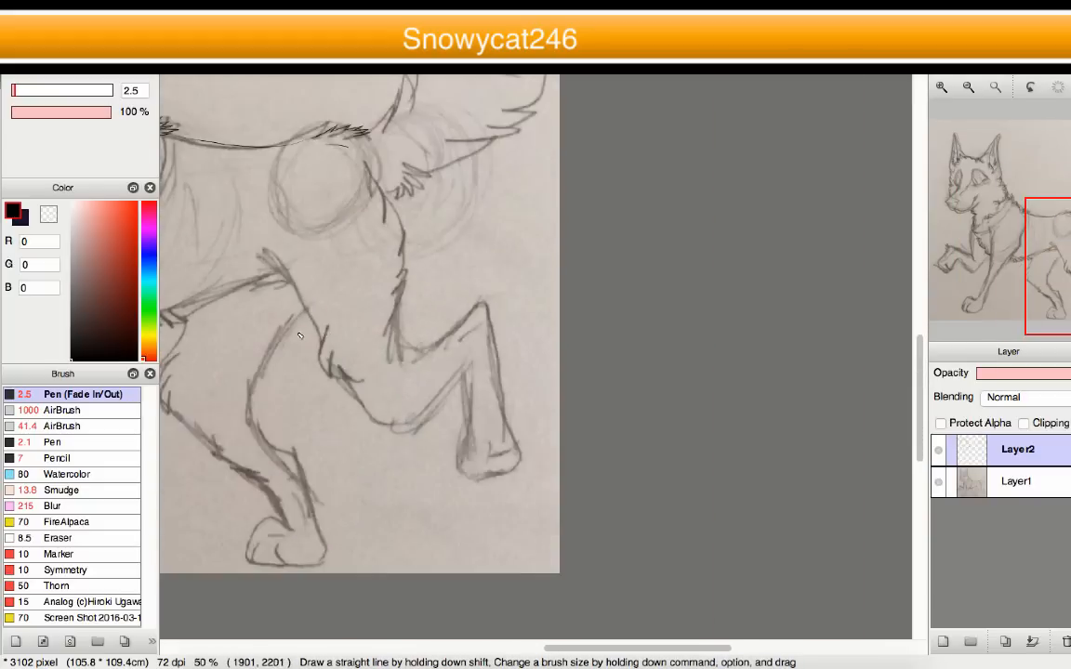
pyautogui.scroll(1, 352, 388)
pyautogui.scroll(-5, 352, 388)
pyautogui.scroll(6, 378, 234)
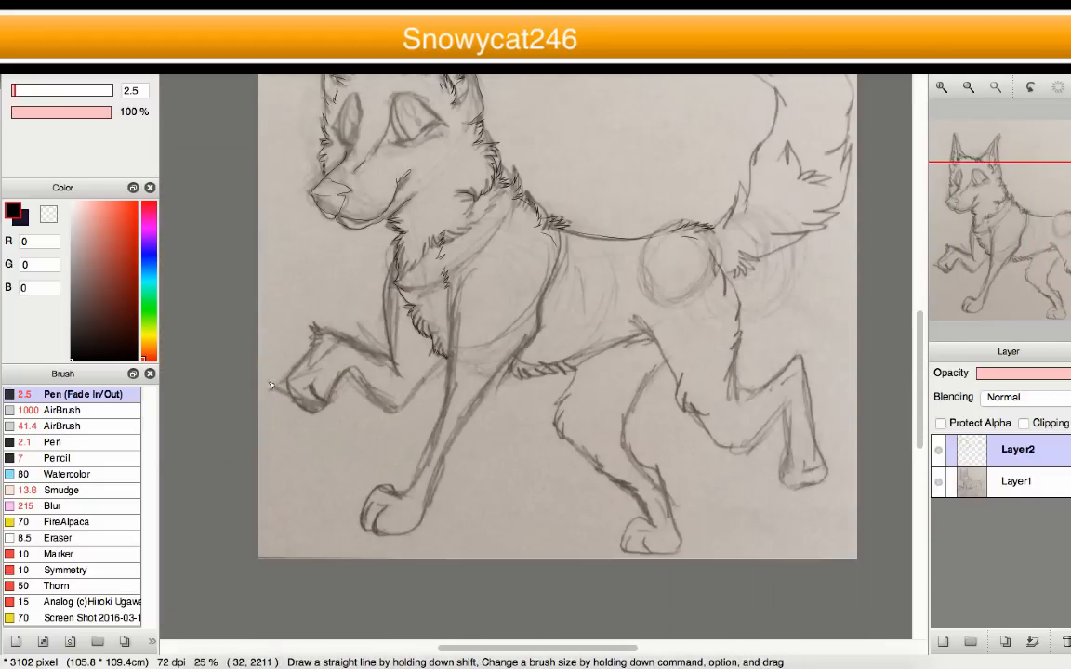
# - Outline the front legs and paws, drawing the toe line with Pen (Fade In/Out) at size 5.9
pyautogui.scroll(2, 378, 234)
pyautogui.scroll(-2, 447, 367)
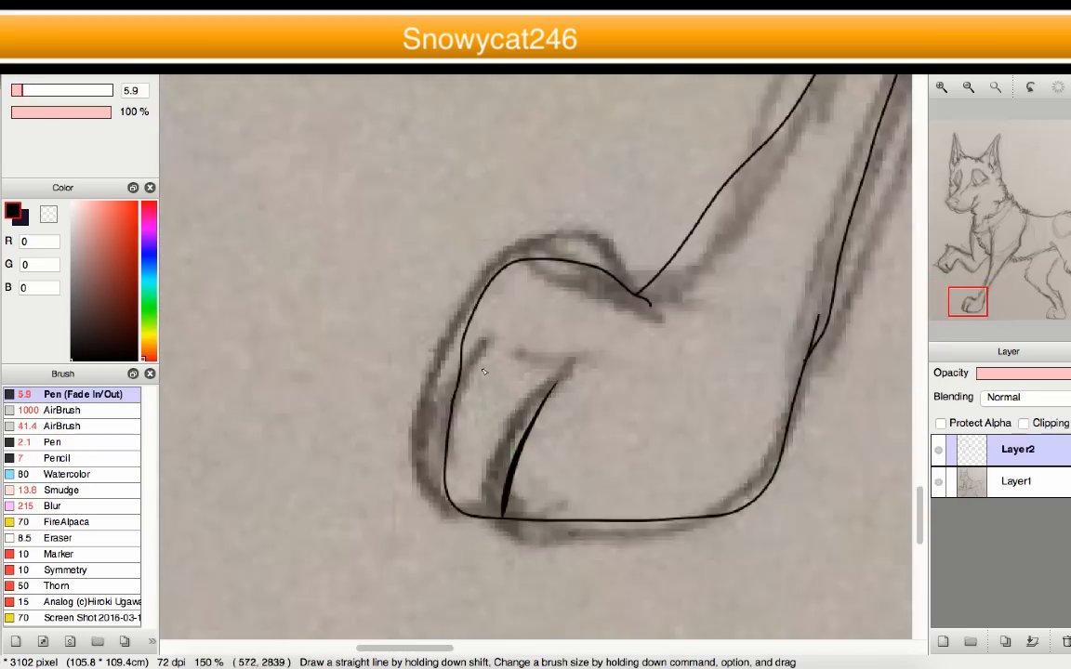
pyautogui.scroll(3, 536, 357)
pyautogui.scroll(-3, 536, 357)
# - Trace the front edge of the raised hind leg's thigh with the plain Pen at size 2.1
pyautogui.scroll(-1, 631, 287)
pyautogui.click(72, 442)
pyautogui.moveTo(419, 210); pyautogui.dragTo(591, 498)
pyautogui.click(71, 395)
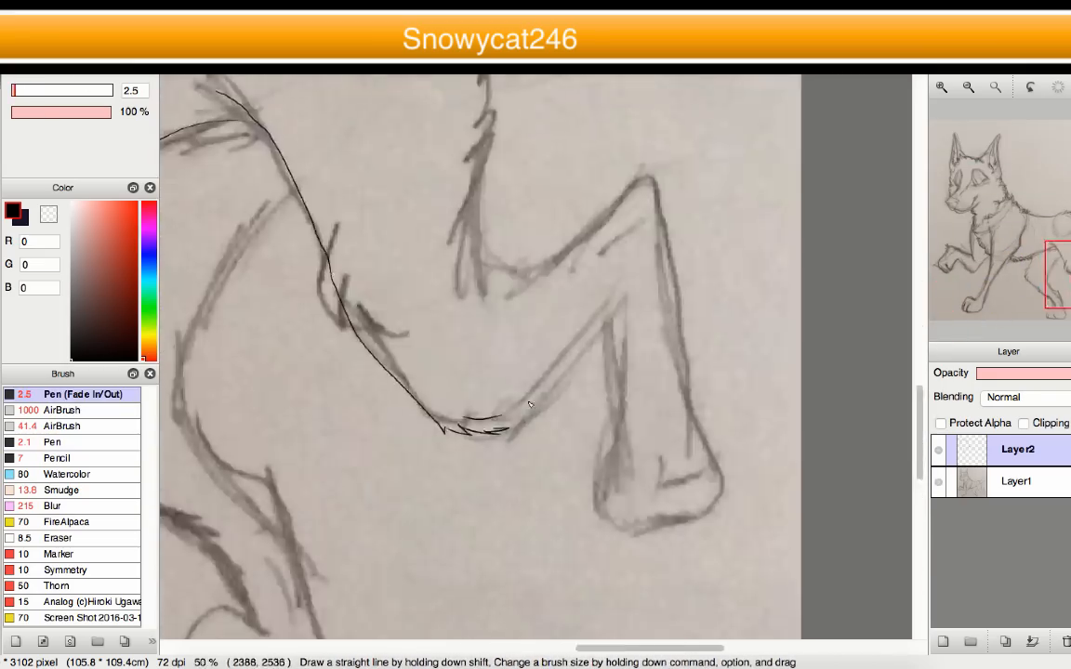
# - Outline the lower part of the raised hind leg and its paw, combining Pen (Fade In/Out) and the plain Pen
pyautogui.scroll(4, 514, 423)
pyautogui.moveTo(411, 95); pyautogui.dragTo(526, 455)
pyautogui.scroll(-2, 526, 454)
pyautogui.moveTo(163, 437); pyautogui.dragTo(574, 382)
pyautogui.click(71, 442)
pyautogui.moveTo(424, 209); pyautogui.dragTo(548, 359)
pyautogui.click(72, 394)
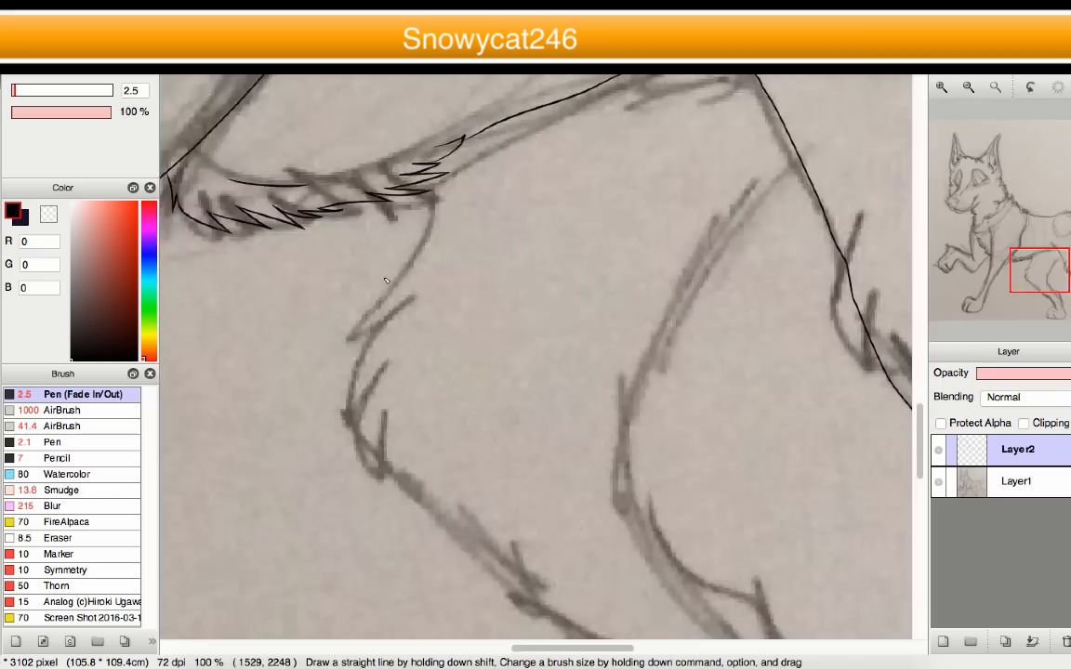
# - Outline the standing hind leg, using Pen (Fade In/Out) for the front edge and the plain Pen for the rear edge
pyautogui.scroll(2, 406, 227)
pyautogui.moveTo(494, 77); pyautogui.dragTo(407, 227)
pyautogui.scroll(-2, 407, 227)
pyautogui.click(72, 442)
pyautogui.moveTo(724, 163); pyautogui.dragTo(603, 330)
pyautogui.scroll(-2, 597, 474)
pyautogui.moveTo(418, 283); pyautogui.dragTo(596, 462)
pyautogui.click(71, 394)
pyautogui.scroll(-2, 505, 332)
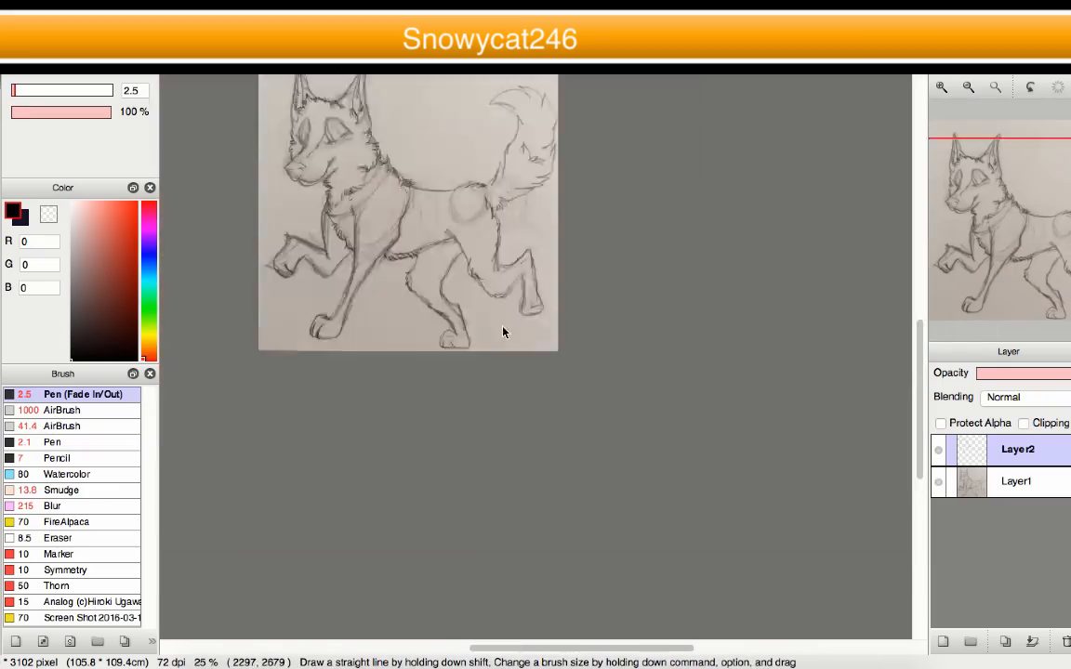
# - Trace the tail's inner edge and the jagged fur along its underside with Pen (Fade In/Out) at size 2.5
pyautogui.scroll(3, 505, 331)
pyautogui.moveTo(418, 402)
pyautogui.mouseDown()
pyautogui.moveTo(573, 313)
pyautogui.moveTo(633, 306)
pyautogui.mouseUp()
pyautogui.scroll(1, 573, 314)
pyautogui.scroll(1, 633, 306)
pyautogui.moveTo(415, 574); pyautogui.dragTo(716, 493)
pyautogui.scroll(-5, 680, 459)
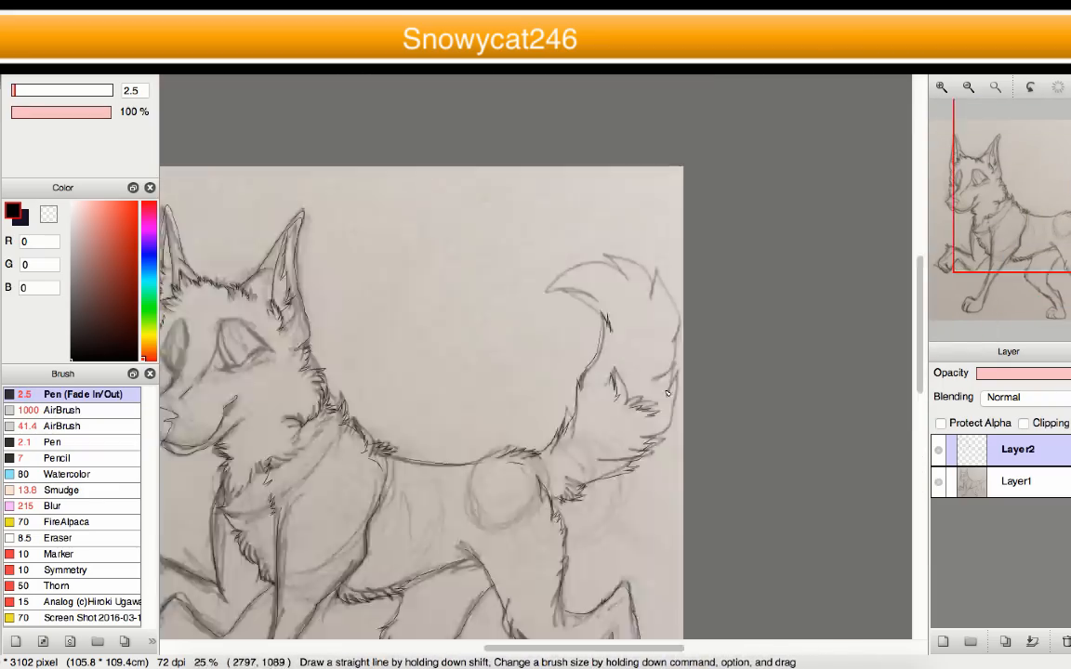
# - Outline the tail's outer edge and curled tip with jagged fur strokes
pyautogui.scroll(6, 646, 366)
pyautogui.moveTo(604, 362); pyautogui.dragTo(634, 491)
pyautogui.moveTo(163, 339); pyautogui.dragTo(807, 256)
pyautogui.moveTo(498, 84); pyautogui.dragTo(519, 151)
pyautogui.scroll(-2, 526, 177)
pyautogui.scroll(-7, 526, 178)
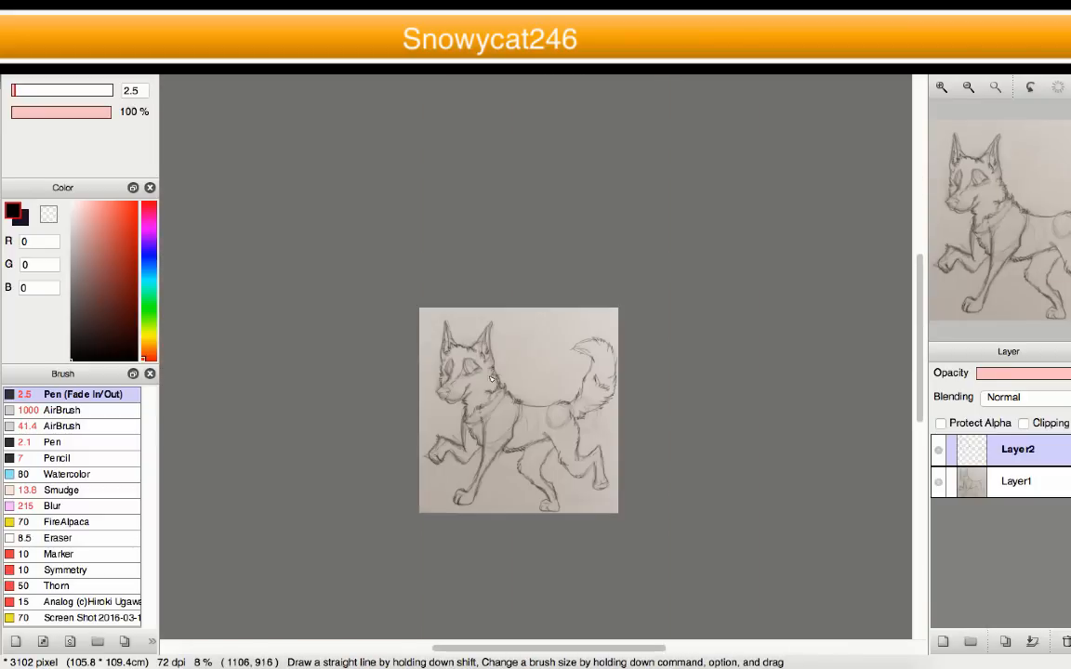
# - Hide the scanned sketch in Layer1 and draw a short jagged fur line on the dog's flank
pyautogui.scroll(2, 502, 372)
pyautogui.scroll(-1, 456, 409)
pyautogui.scroll(1, 456, 409)
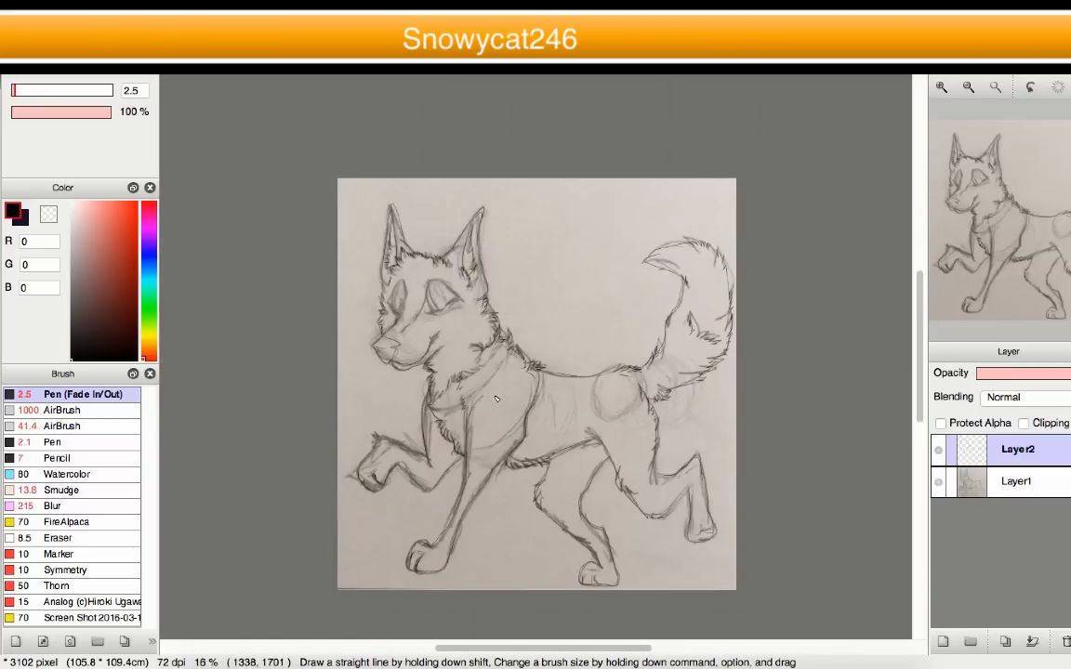
pyautogui.click(938, 482)
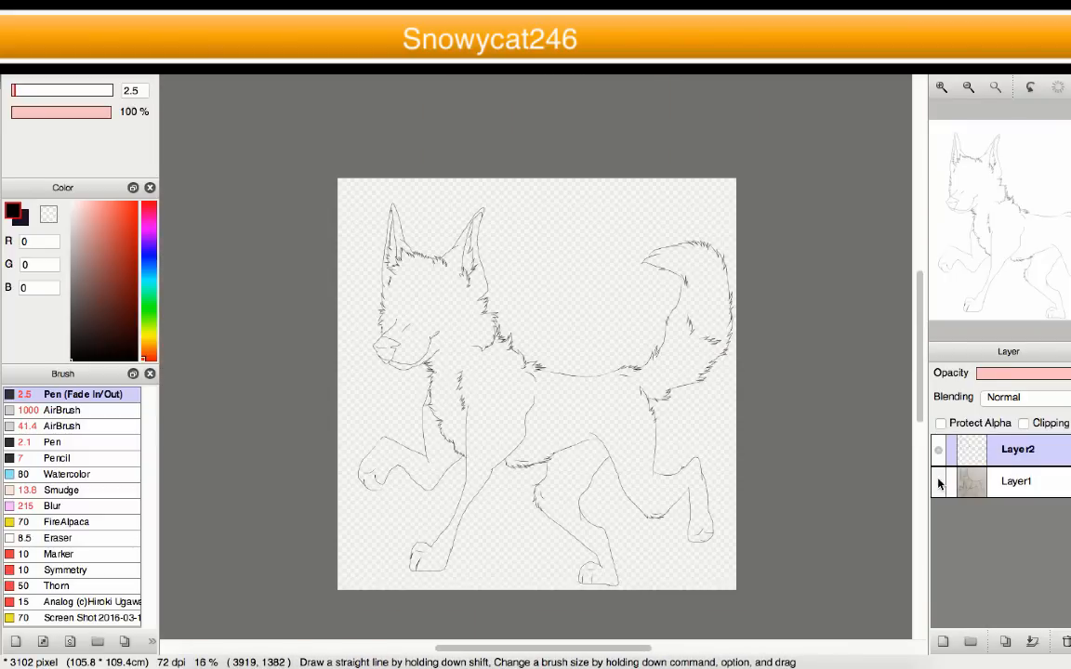
pyautogui.scroll(5, 645, 441)
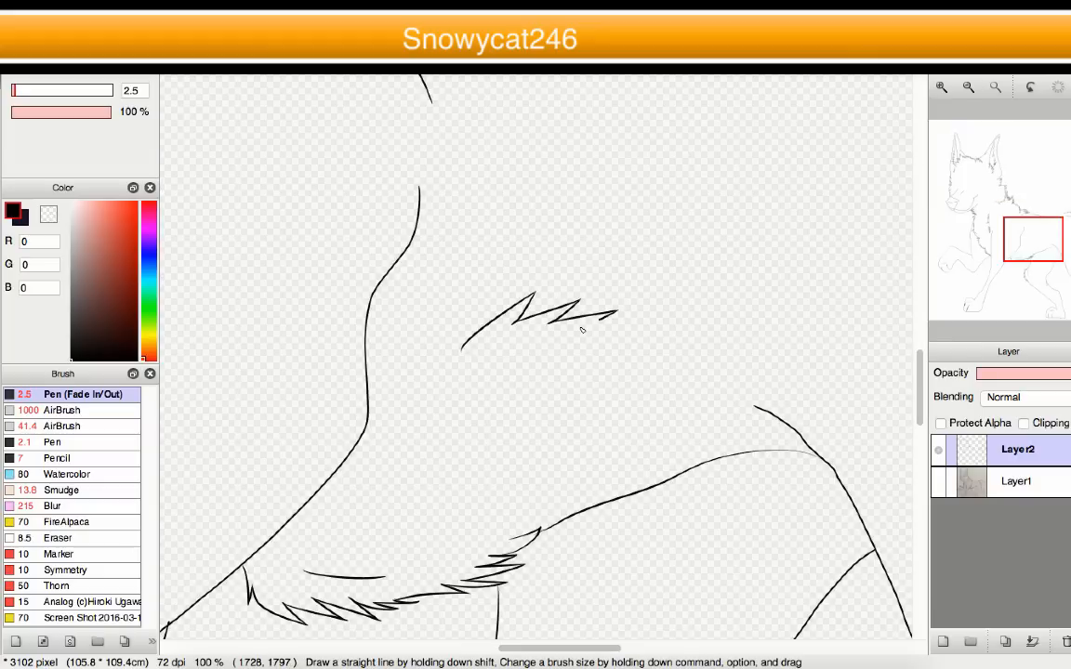
# - Inspect the line art up close and as a whole, covering the flank, raised front paw, shoulder fur, head and ears
pyautogui.scroll(-6, 609, 336)
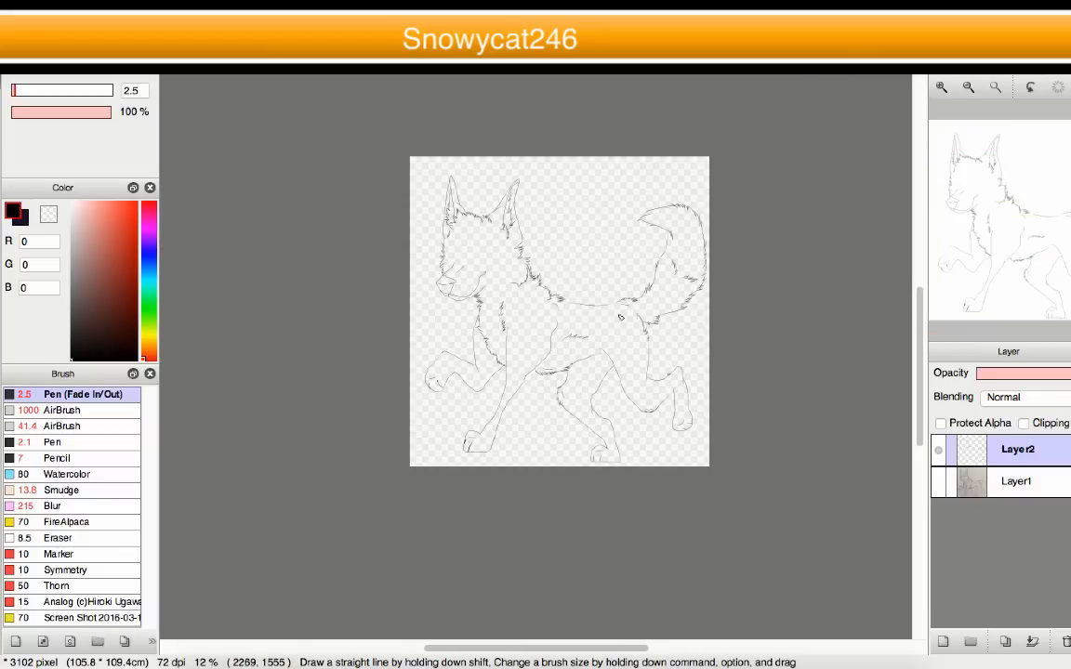
pyautogui.scroll(5, 614, 312)
pyautogui.scroll(-3, 553, 347)
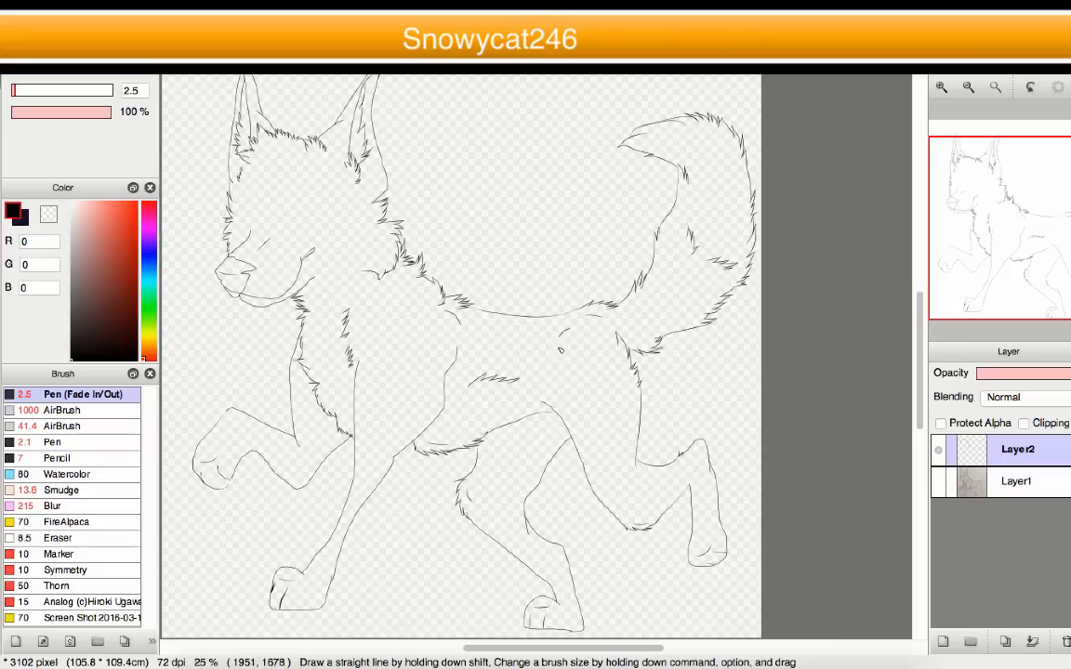
pyautogui.scroll(4, 462, 309)
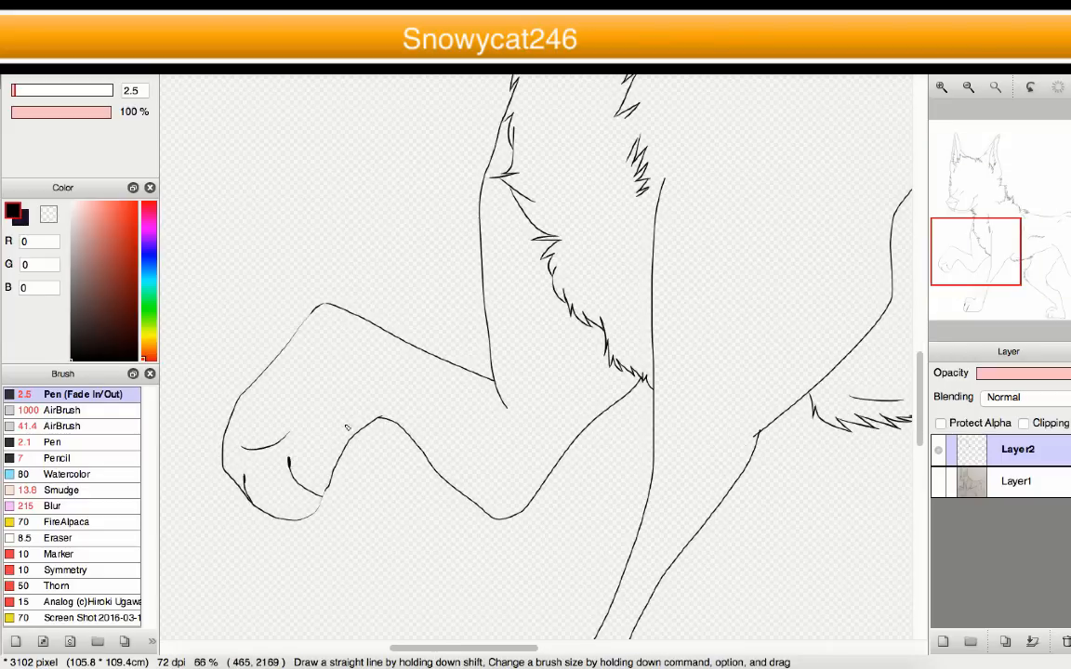
pyautogui.scroll(1, 322, 406)
pyautogui.scroll(-5, 325, 361)
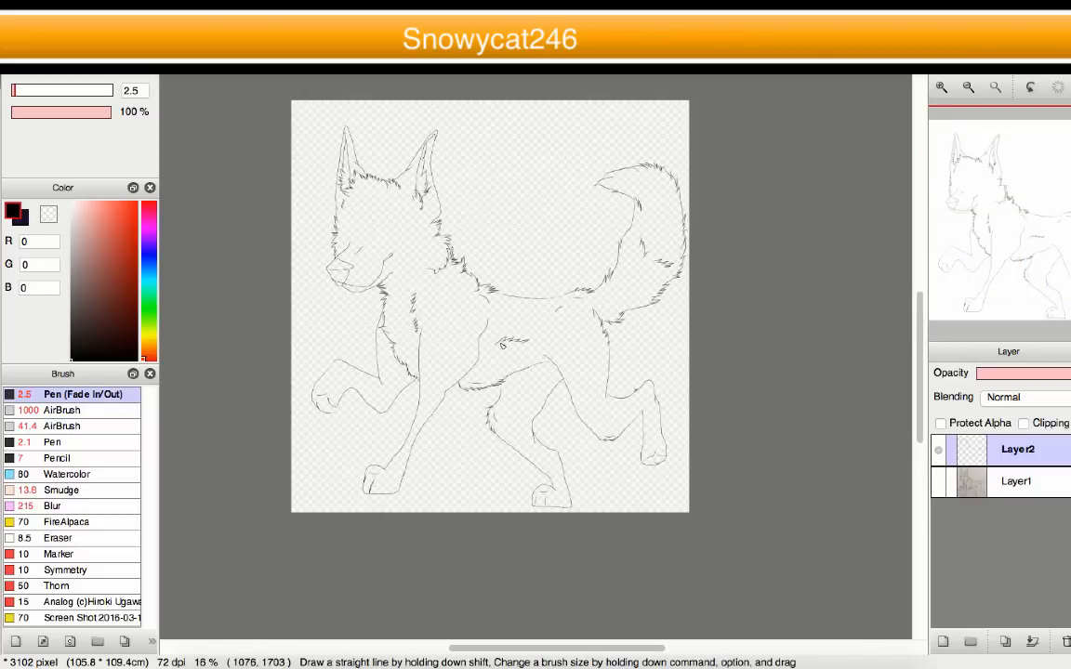
pyautogui.scroll(2, 407, 272)
pyautogui.scroll(2, 406, 272)
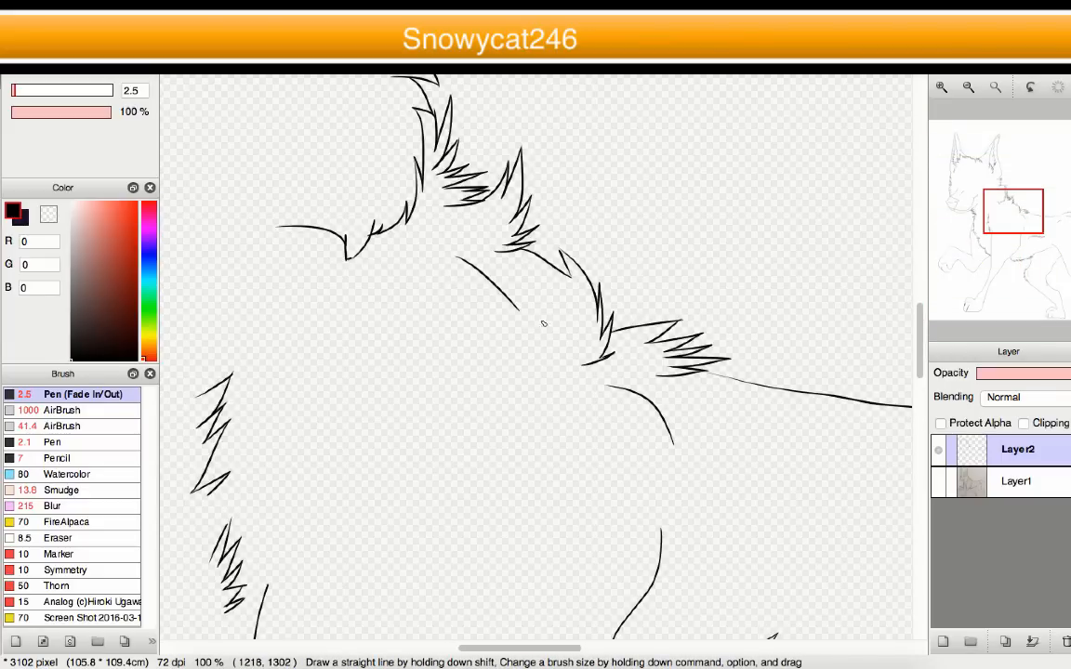
pyautogui.scroll(-4, 544, 323)
pyautogui.scroll(3, 484, 400)
pyautogui.scroll(-2, 468, 459)
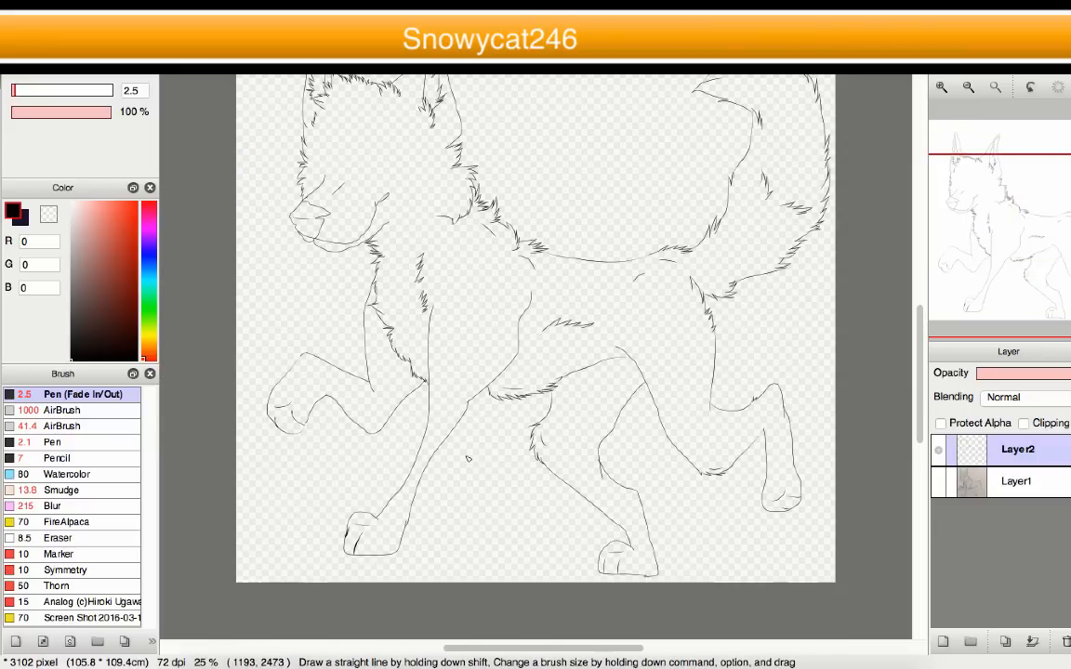
pyautogui.scroll(-2, 514, 390)
pyautogui.scroll(-1, 555, 390)
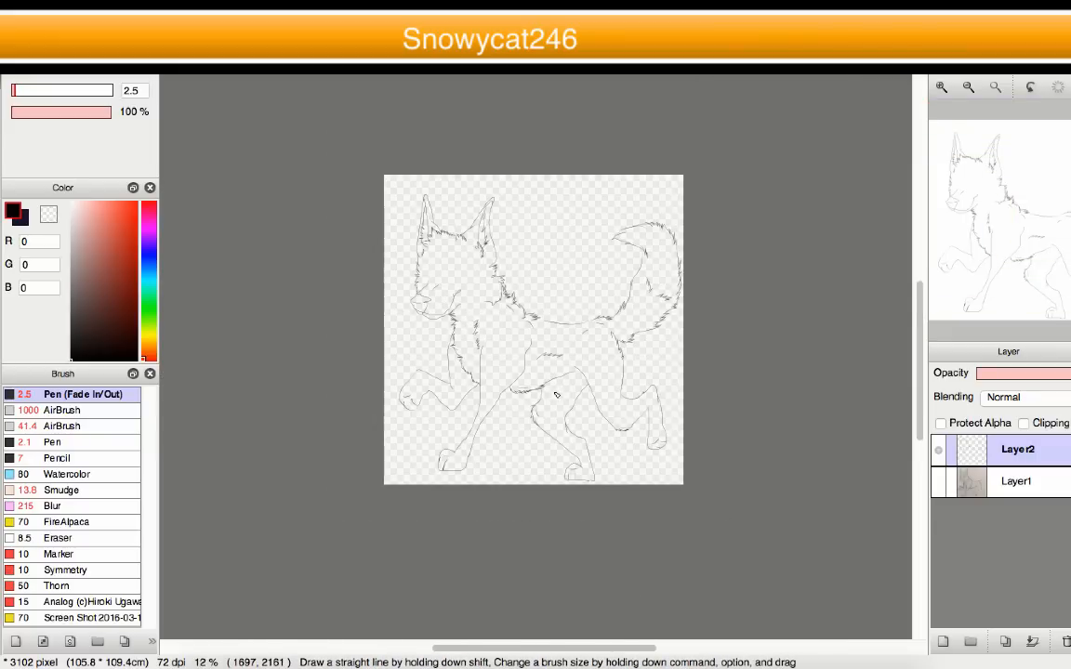
pyautogui.scroll(8, 516, 330)
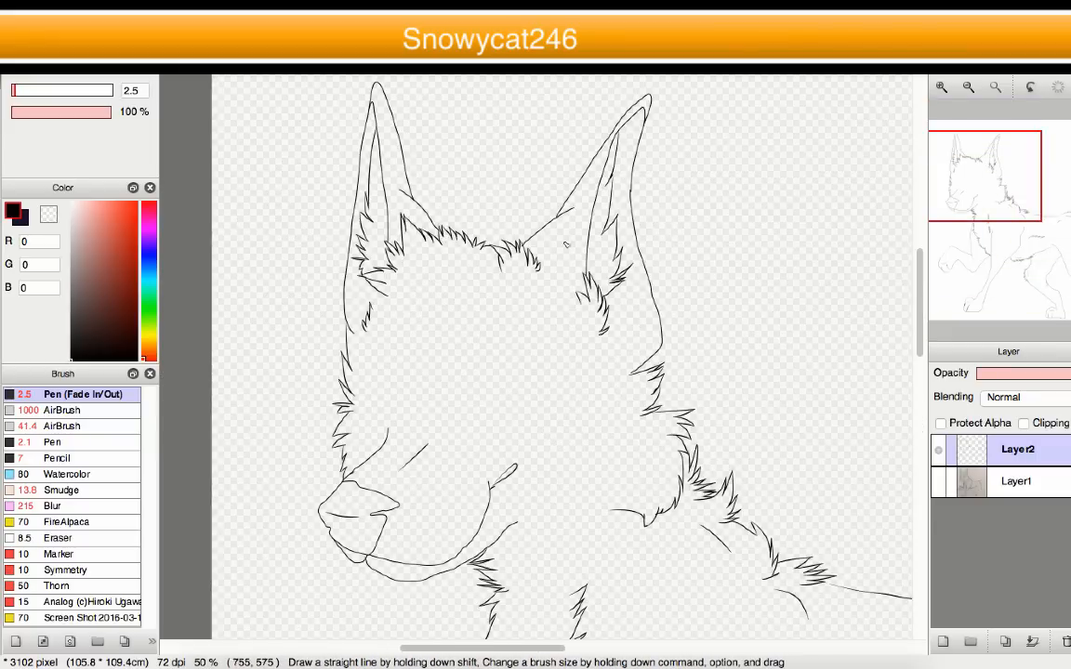
pyautogui.scroll(-4, 558, 527)
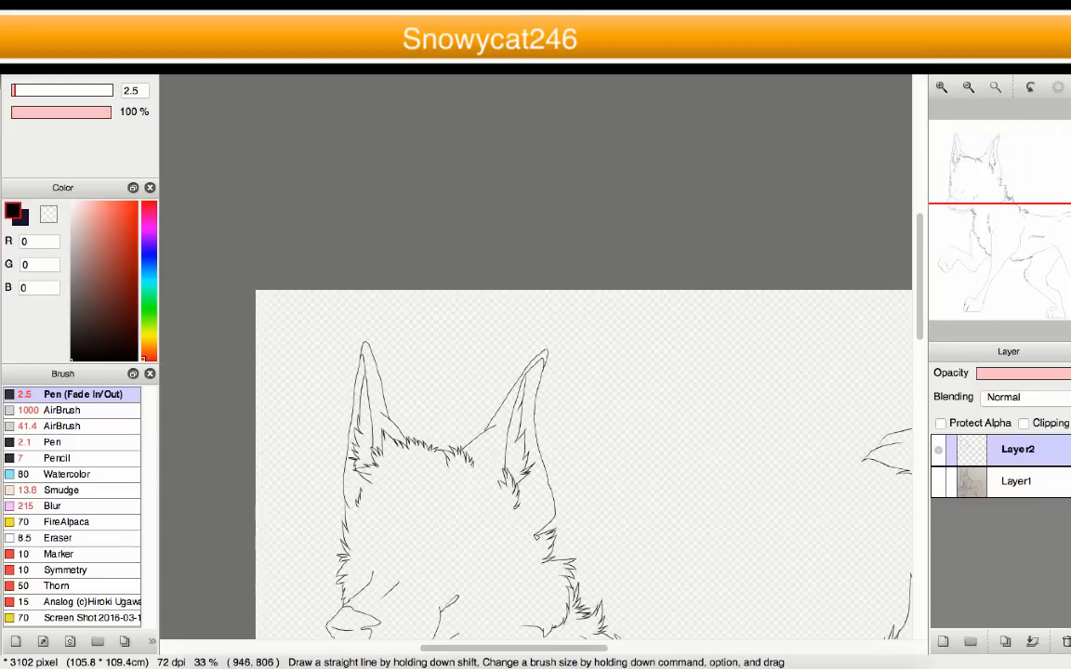
pyautogui.scroll(5, 558, 520)
# - Add a new layer directly above the scanned sketch in Layer1, beneath the line art, keeping the sketch hidden
pyautogui.click(1022, 484)
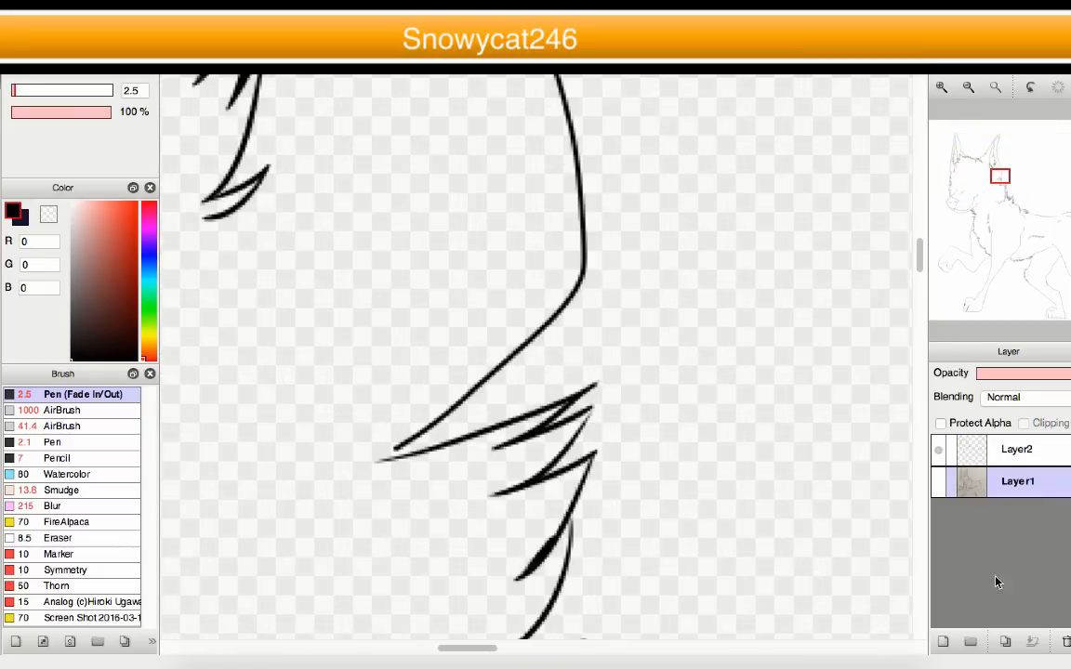
pyautogui.click(940, 642)
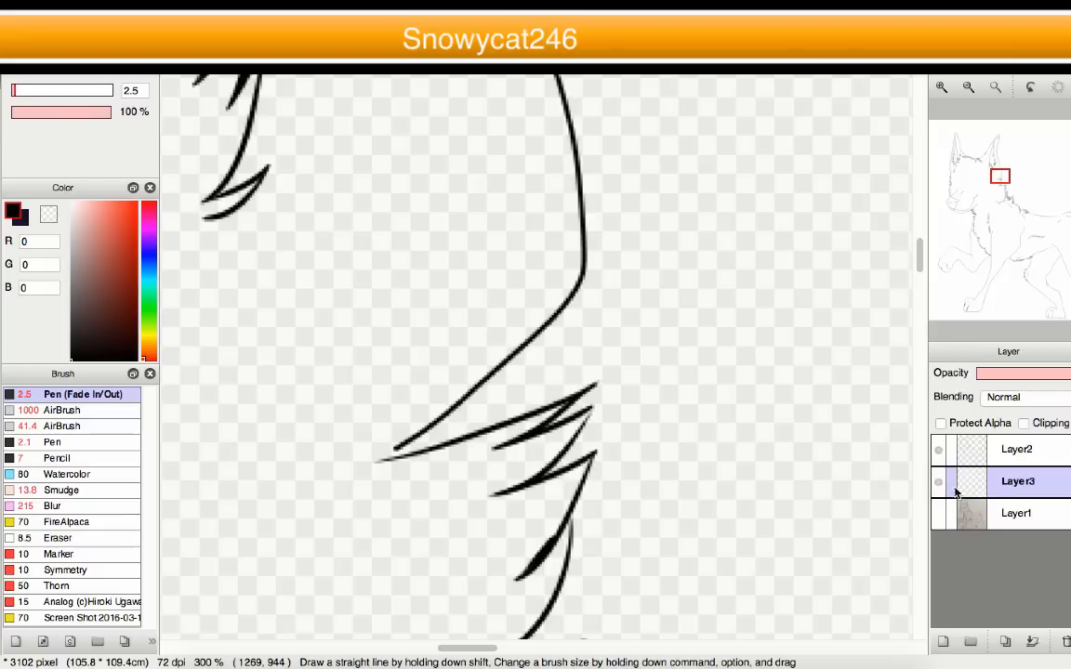
pyautogui.click(1012, 509)
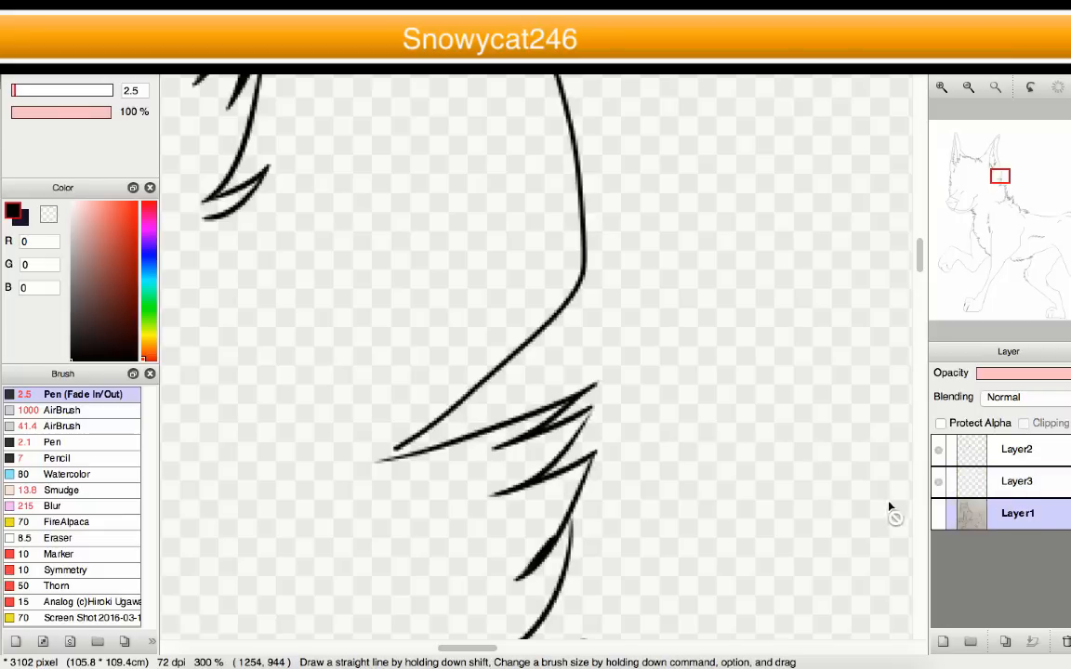
pyautogui.click(938, 513)
pyautogui.click(938, 515)
# - Examine the neck and ear lines, and check which lines belong to Layer2 by switching its visibility off and on
pyautogui.scroll(-9, 547, 453)
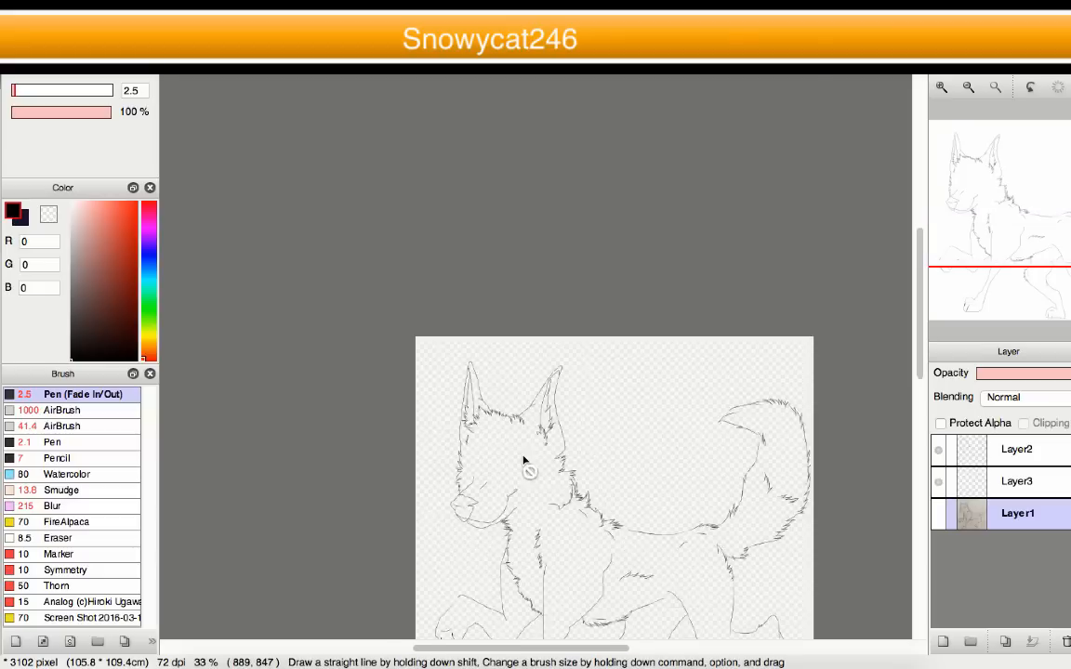
pyautogui.scroll(3, 531, 459)
pyautogui.scroll(4, 592, 455)
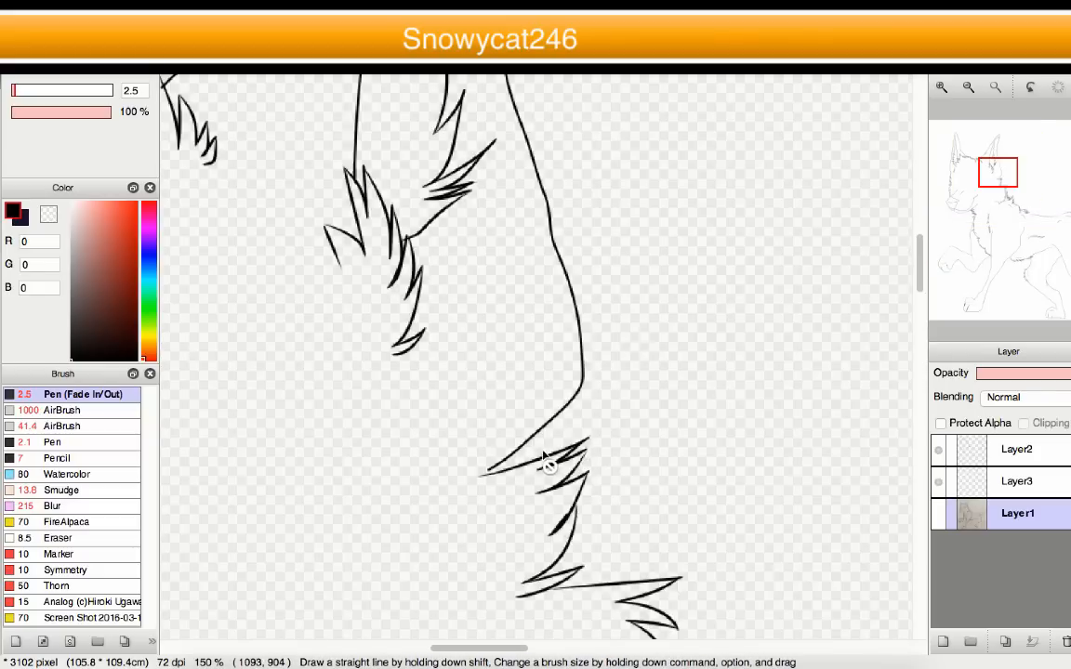
pyautogui.scroll(-6, 538, 464)
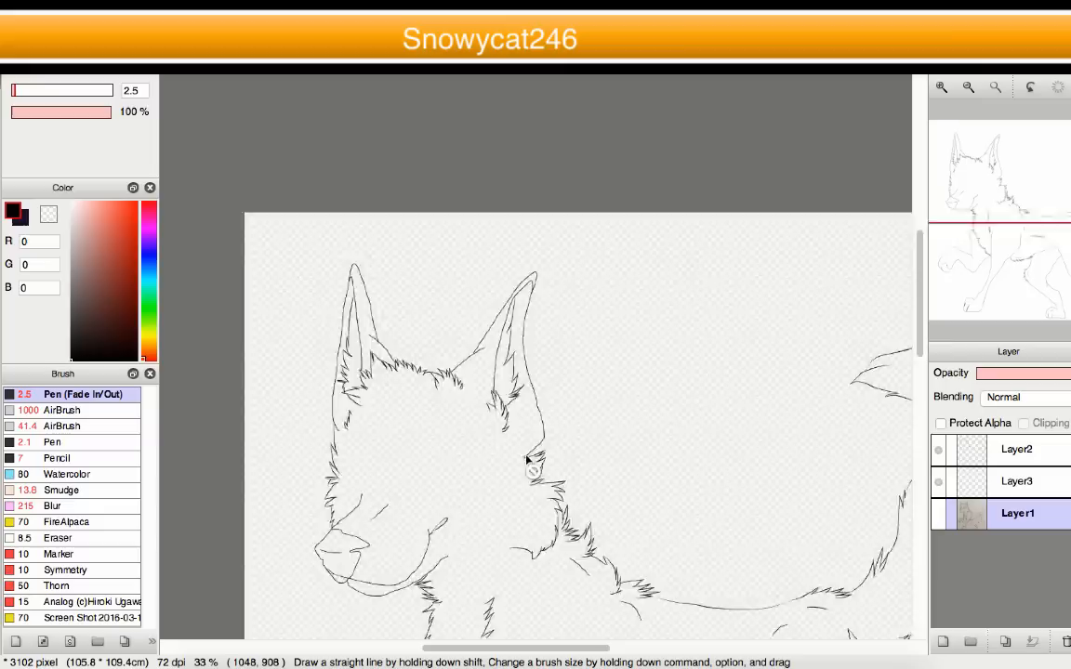
pyautogui.scroll(-2, 537, 539)
pyautogui.scroll(3, 540, 566)
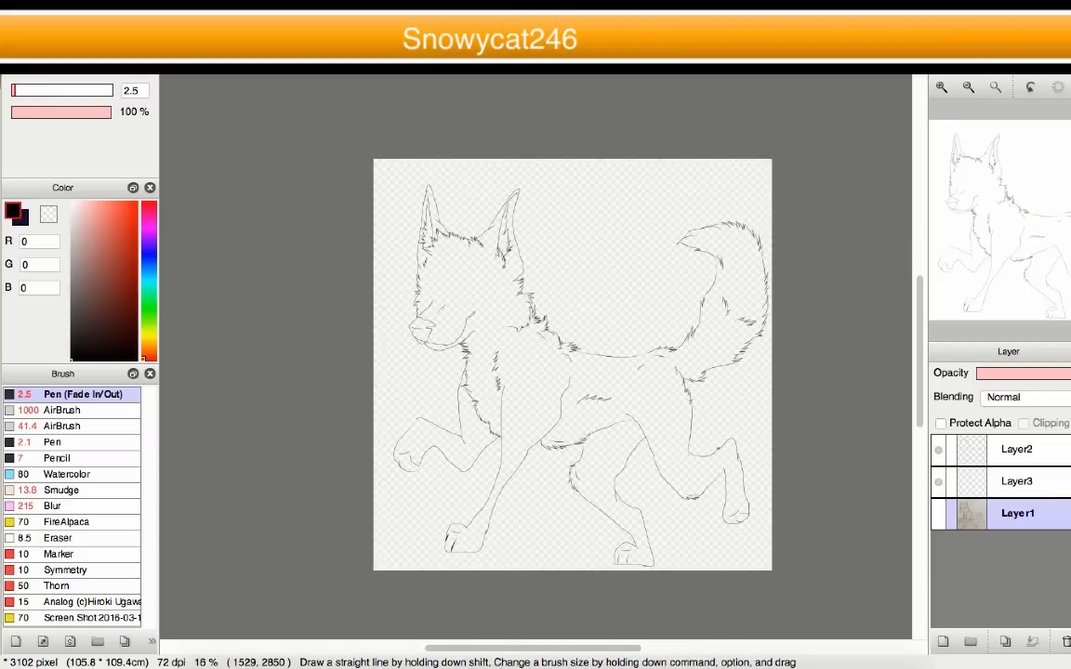
pyautogui.click(937, 451)
pyautogui.click(937, 451)
# - Rename the line art layer, Layer2, as "outline"
pyautogui.doubleClick(1002, 452)
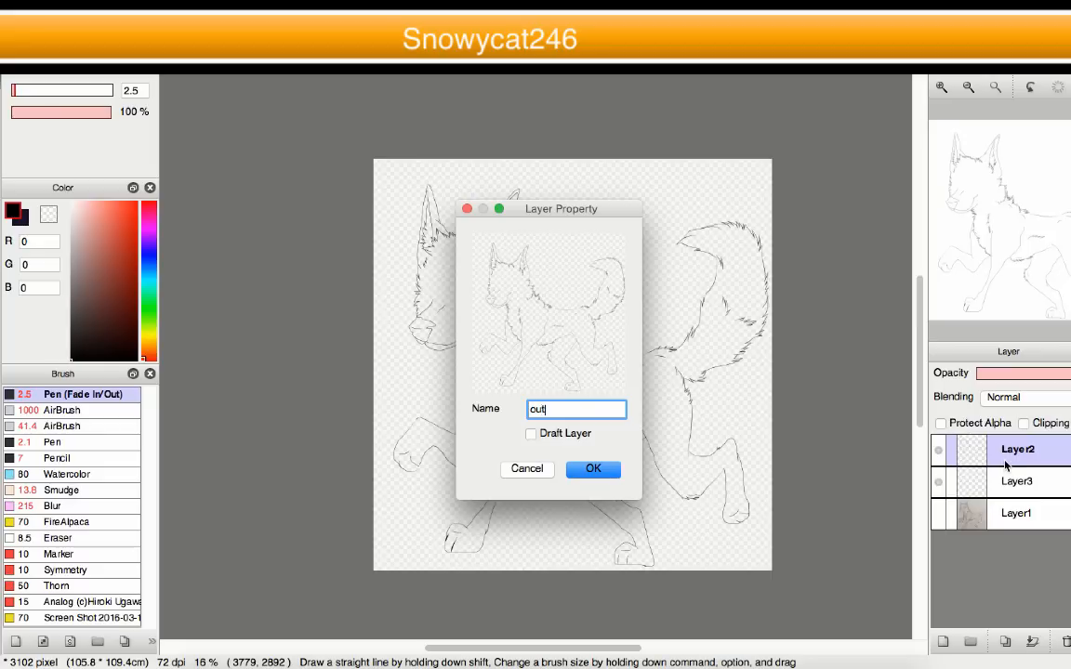
pyautogui.write('outline')
pyautogui.press('Return')
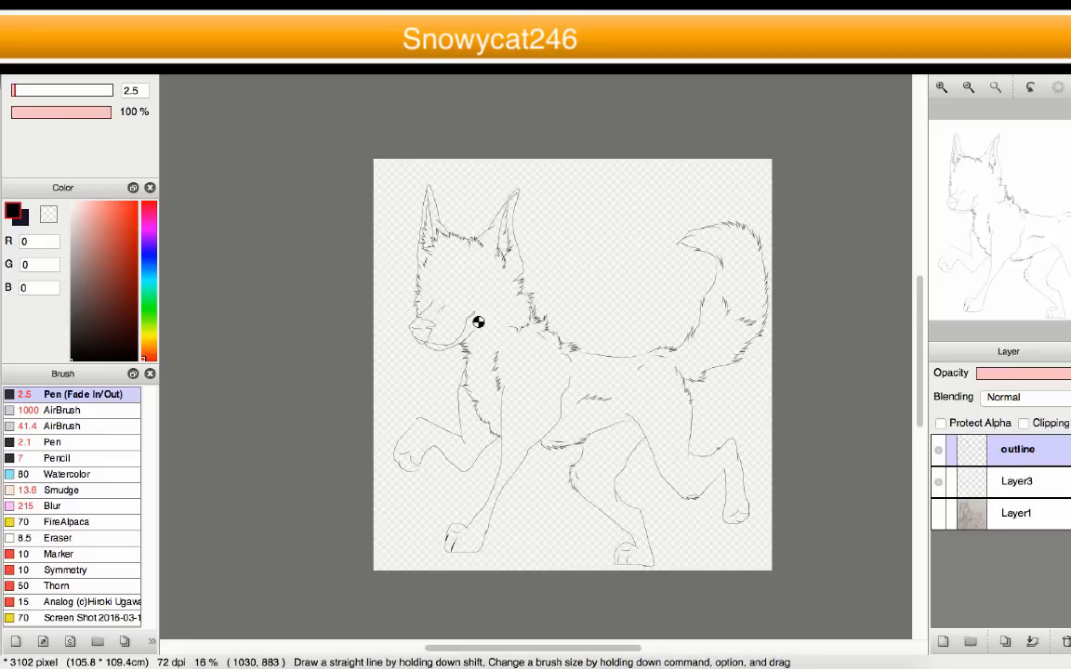
pyautogui.scroll(-3, 456, 338)
pyautogui.scroll(10, 456, 339)
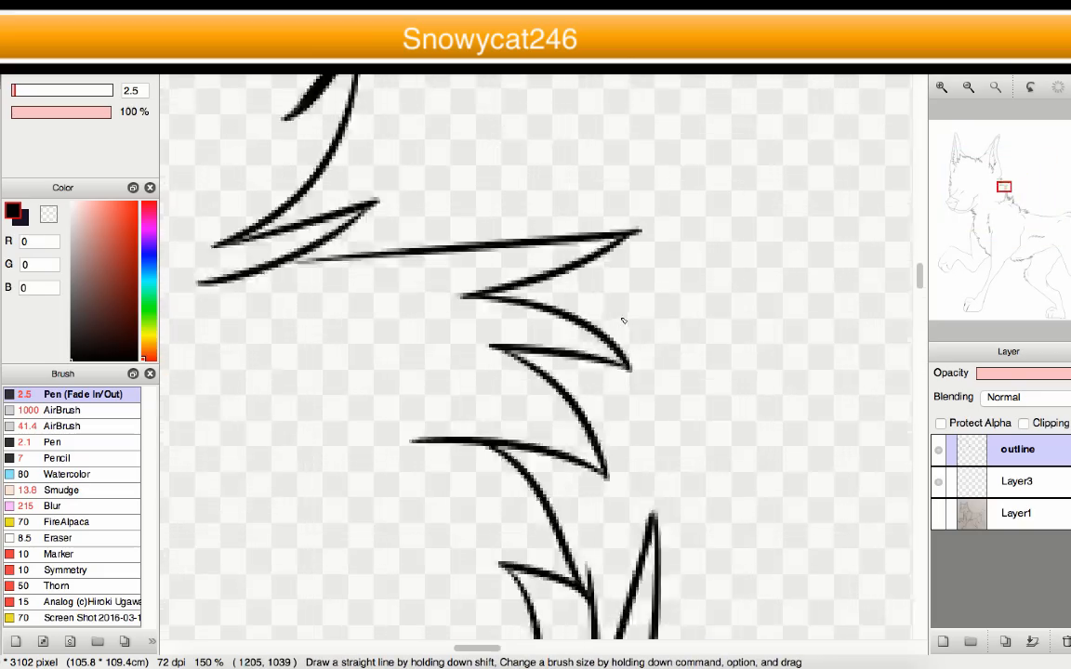
pyautogui.scroll(-10, 491, 304)
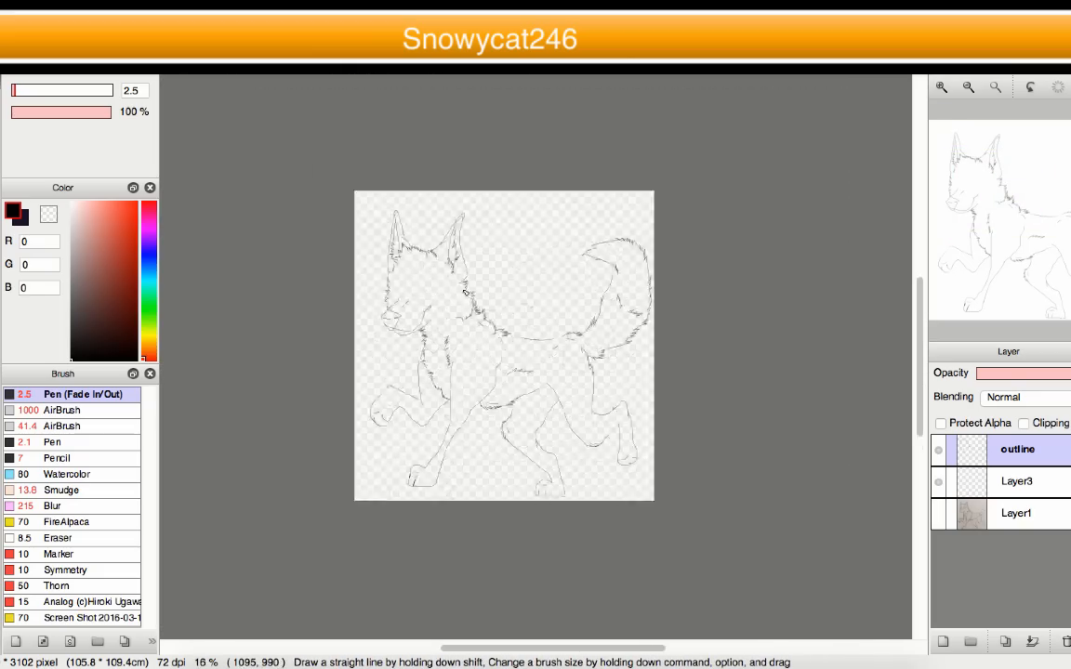
pyautogui.scroll(8, 444, 268)
pyautogui.scroll(-6, 433, 316)
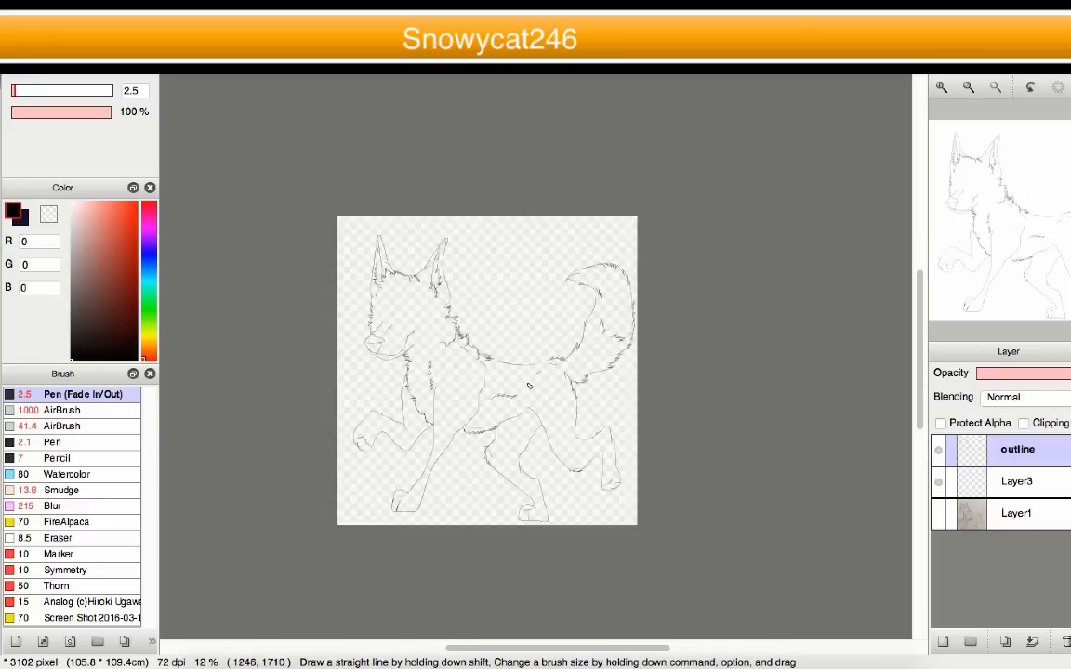
pyautogui.scroll(1, 437, 306)
# - Rename the empty Layer3 beneath the line art as "color"
pyautogui.click(1007, 483)
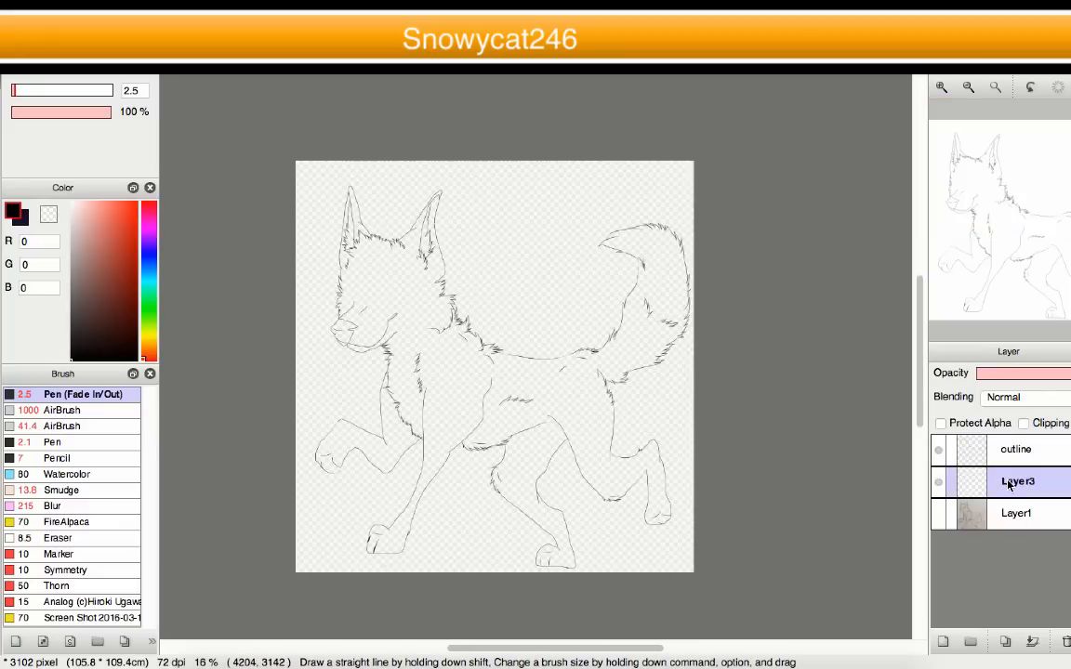
pyautogui.doubleClick(1007, 483)
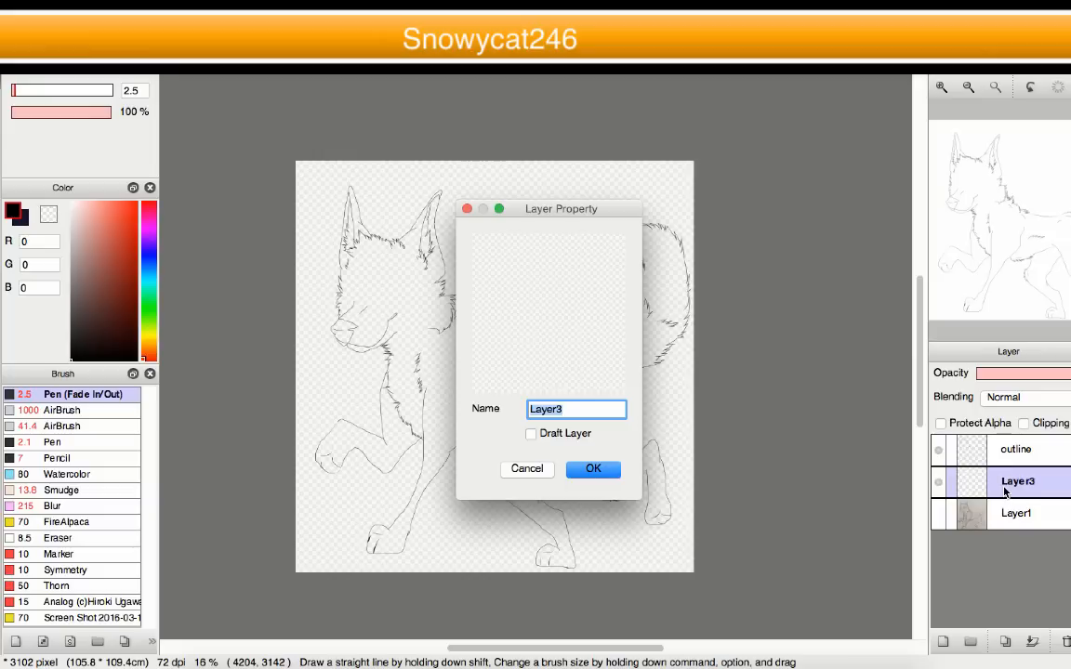
pyautogui.write('color')
pyautogui.press('Return')
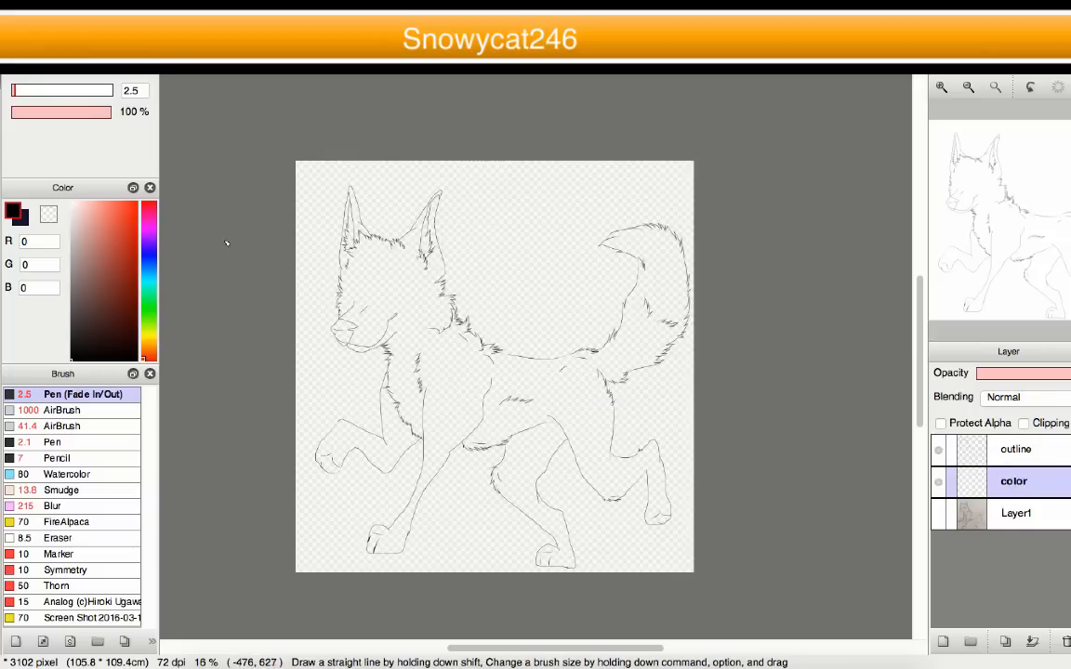
# - Review the full dog drawing at different magnifications and compare the canvas with the outline layer hidden and shown
pyautogui.scroll(-4, 523, 349)
pyautogui.scroll(4, 566, 347)
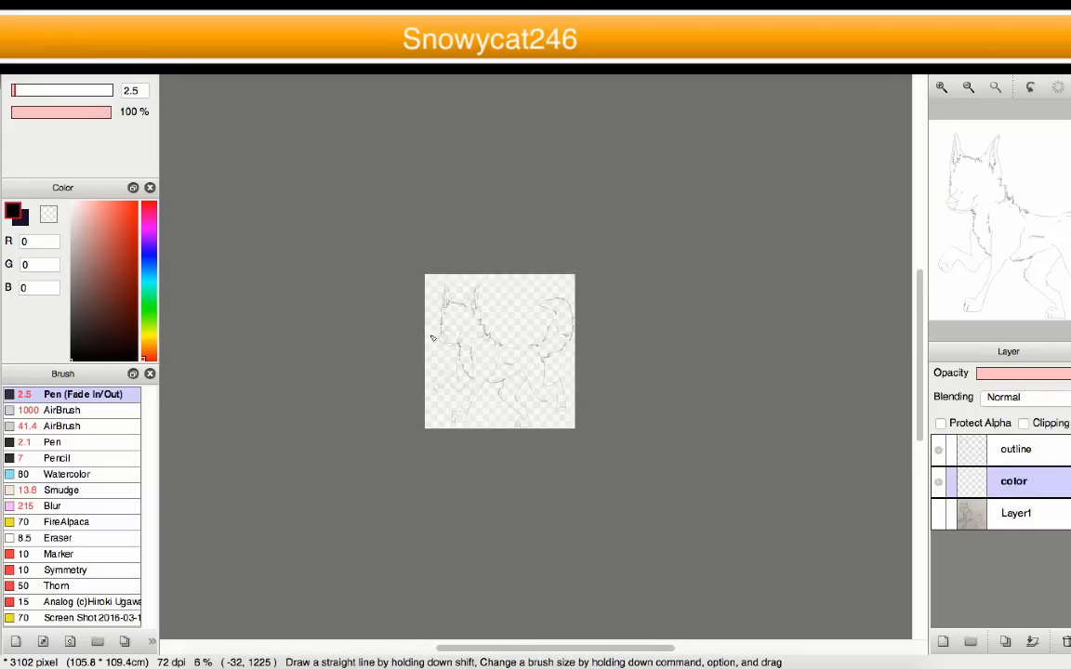
pyautogui.scroll(1, 502, 381)
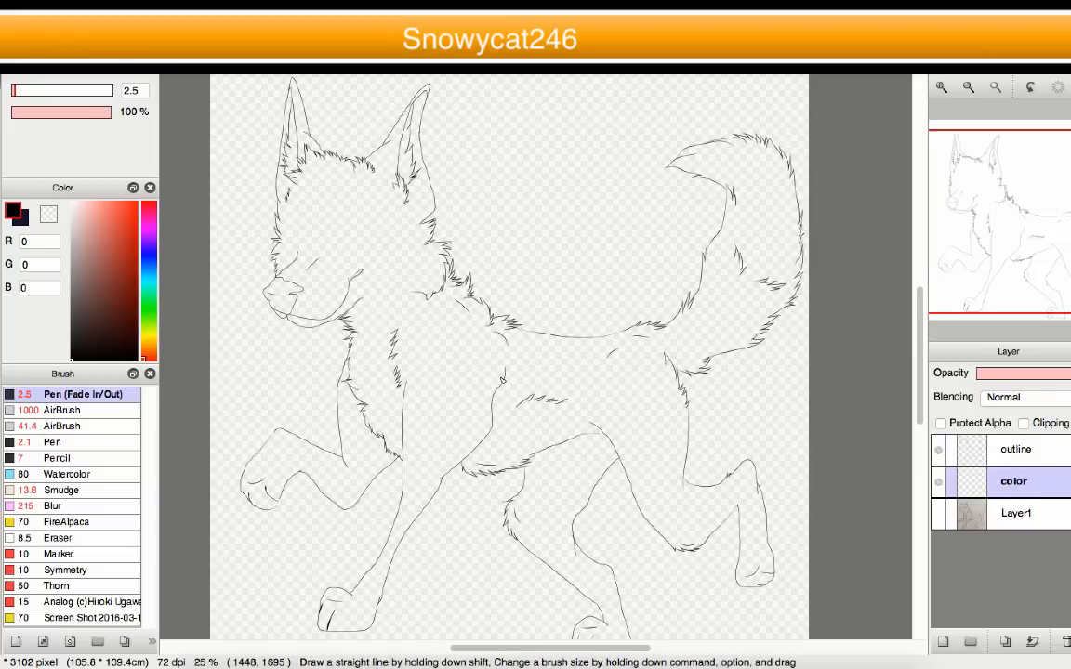
pyautogui.scroll(-1, 502, 380)
pyautogui.scroll(1, 510, 436)
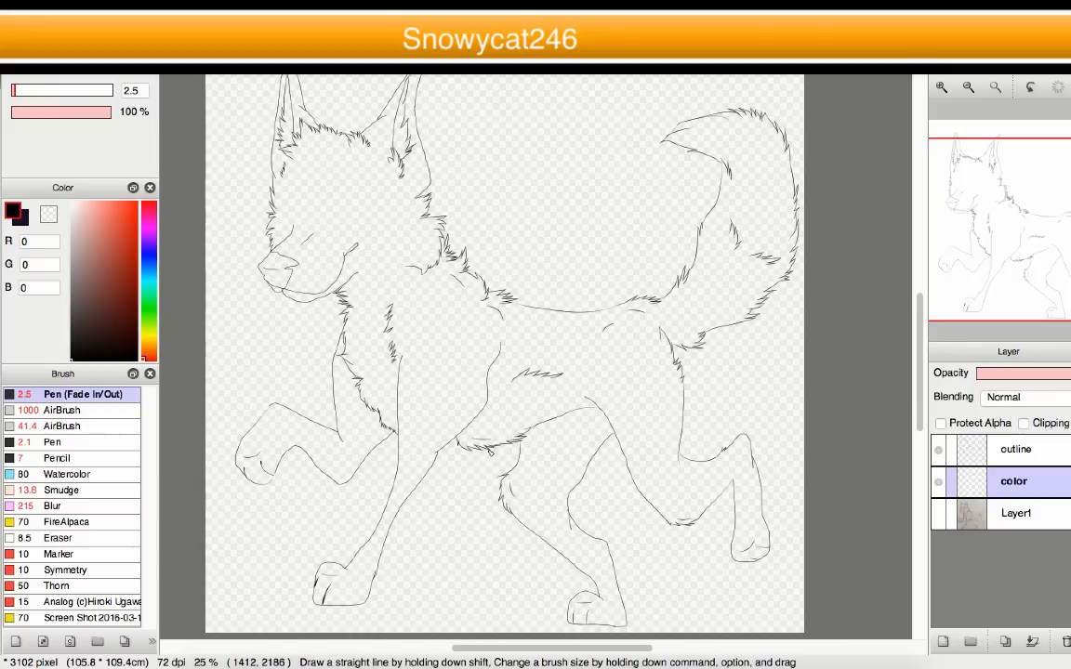
pyautogui.click(939, 451)
pyautogui.click(938, 450)
pyautogui.click(938, 450)
pyautogui.click(939, 451)
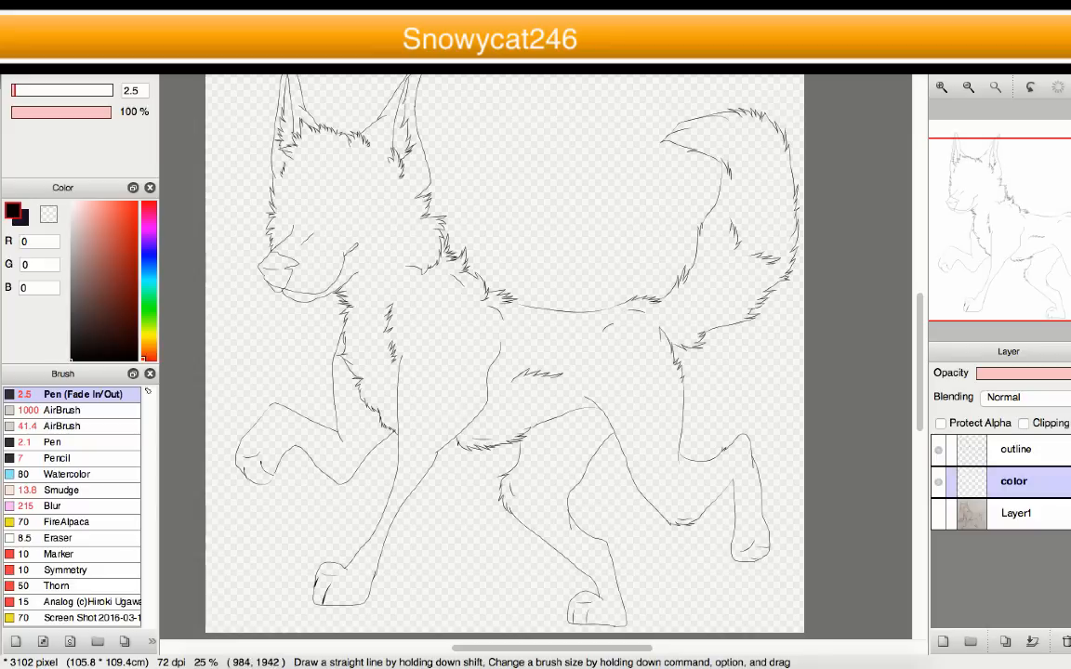
pyautogui.scroll(-3, 495, 427)
pyautogui.scroll(3, 496, 427)
pyautogui.scroll(-3, 496, 427)
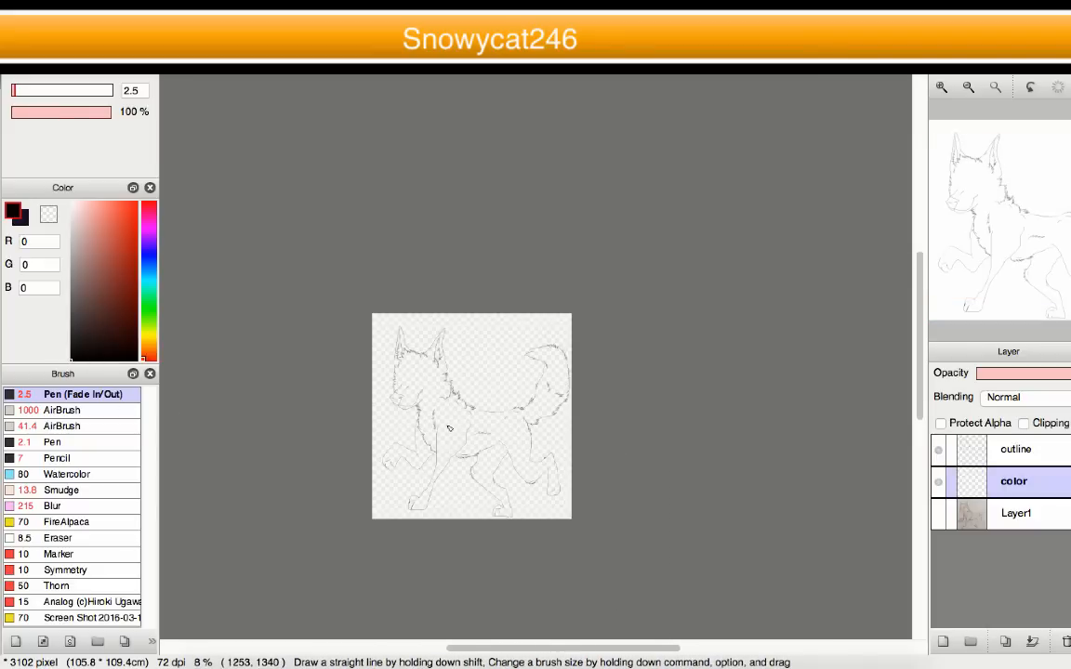
pyautogui.scroll(2, 469, 404)
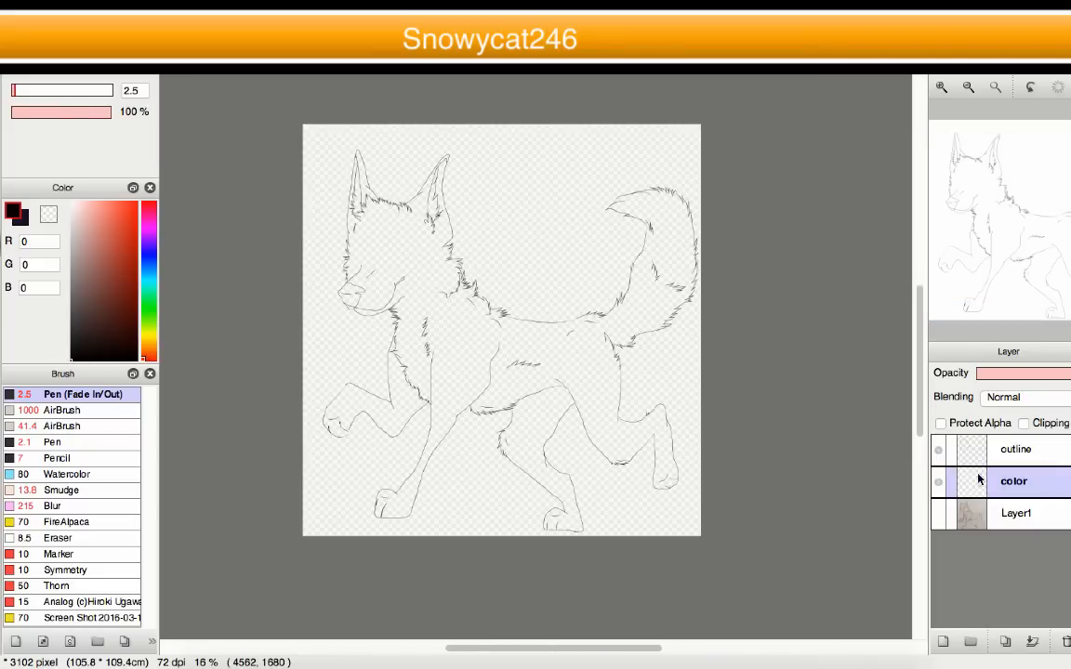
pyautogui.scroll(-1, 669, 415)
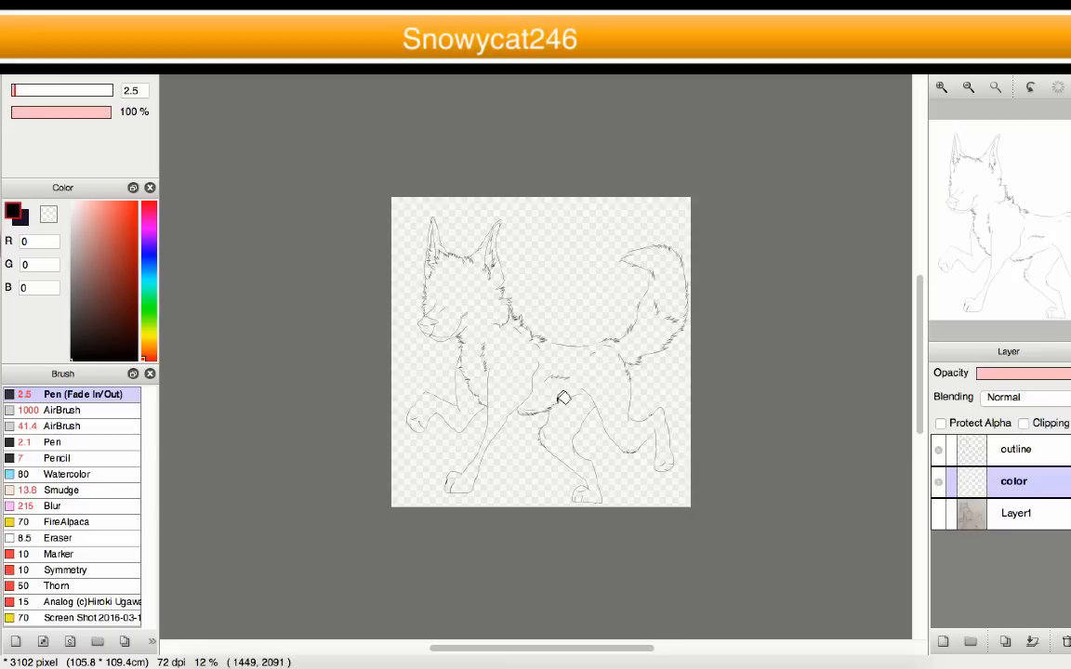
pyautogui.scroll(2, 582, 398)
pyautogui.scroll(-2, 494, 359)
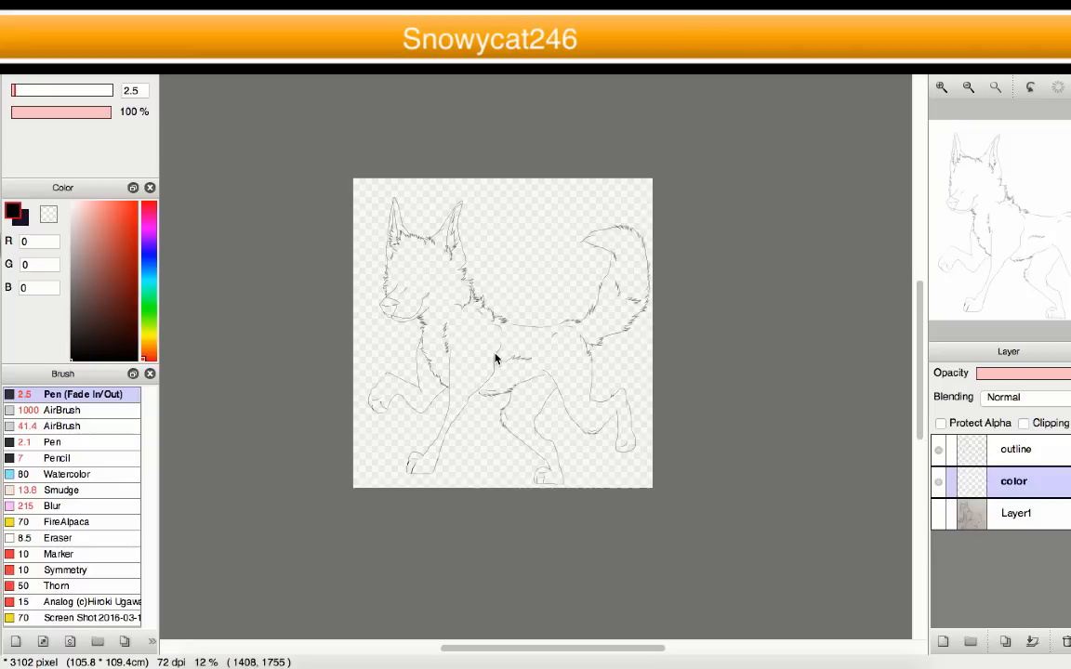
pyautogui.scroll(1, 489, 300)
pyautogui.scroll(1, 490, 290)
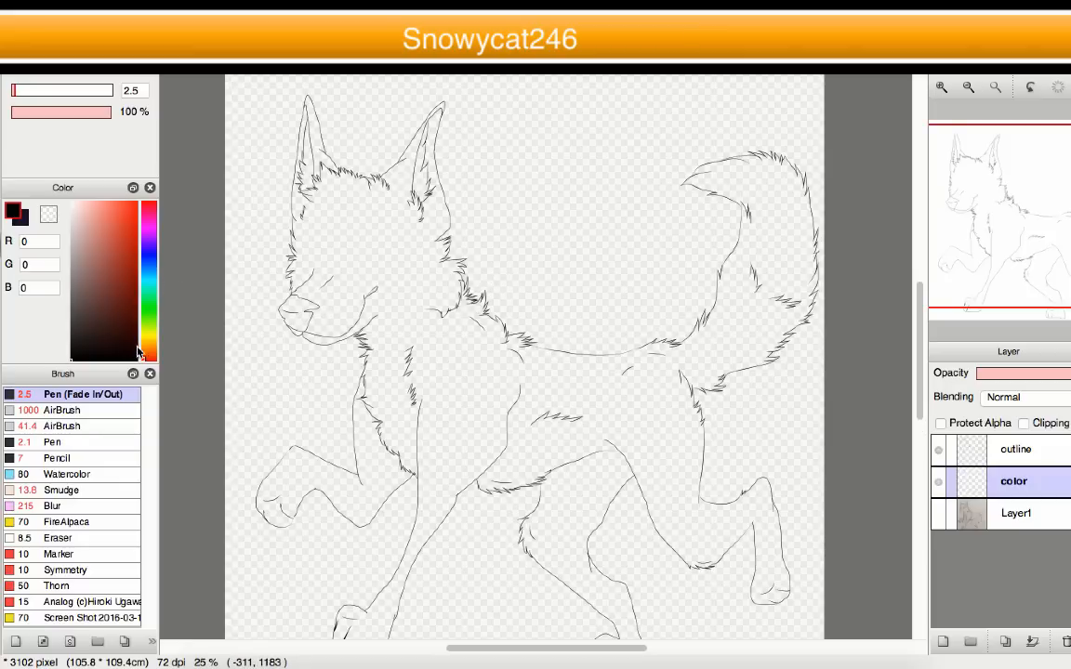
# - Set the drawing color to dark grey, RGB 78, 78, 78, for the dog's base coat on the color layer
pyautogui.click(66, 335)
pyautogui.scroll(-1, 483, 370)
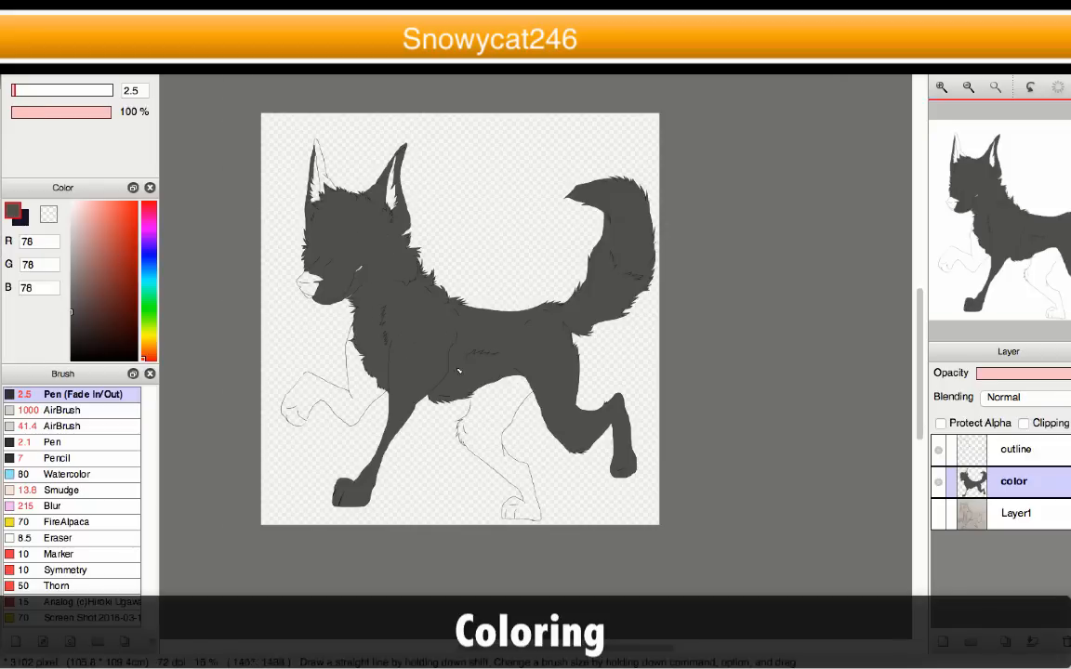
pyautogui.scroll(4, 503, 381)
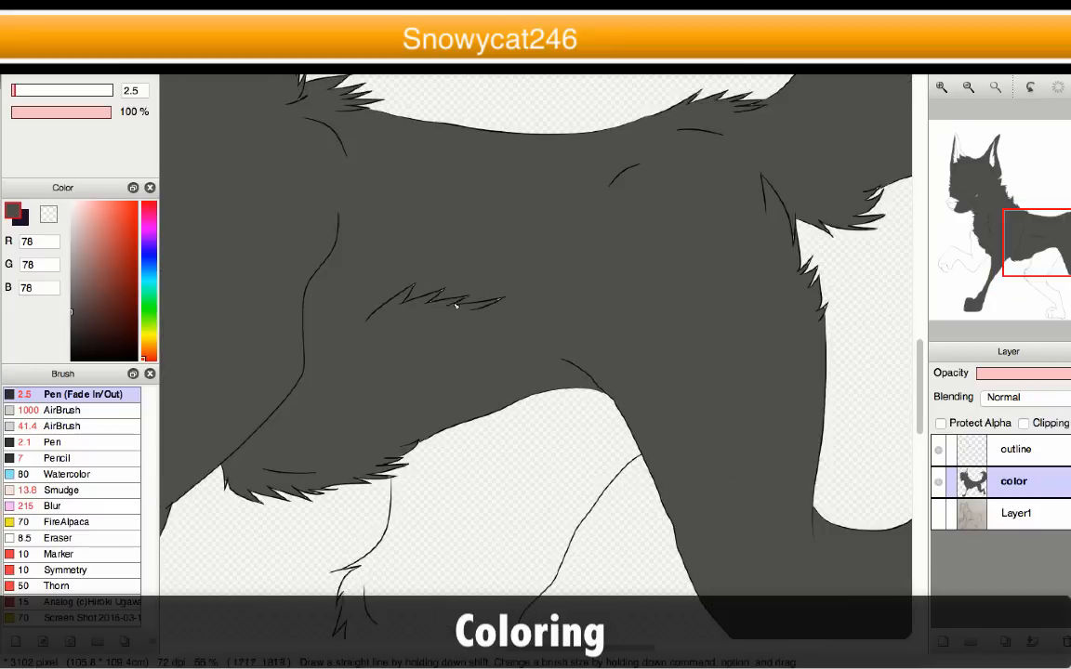
# - Inspect the dark grey coat around the fur lines on the flank, rump, forehead and ears for unpainted gaps
pyautogui.scroll(-5, 423, 387)
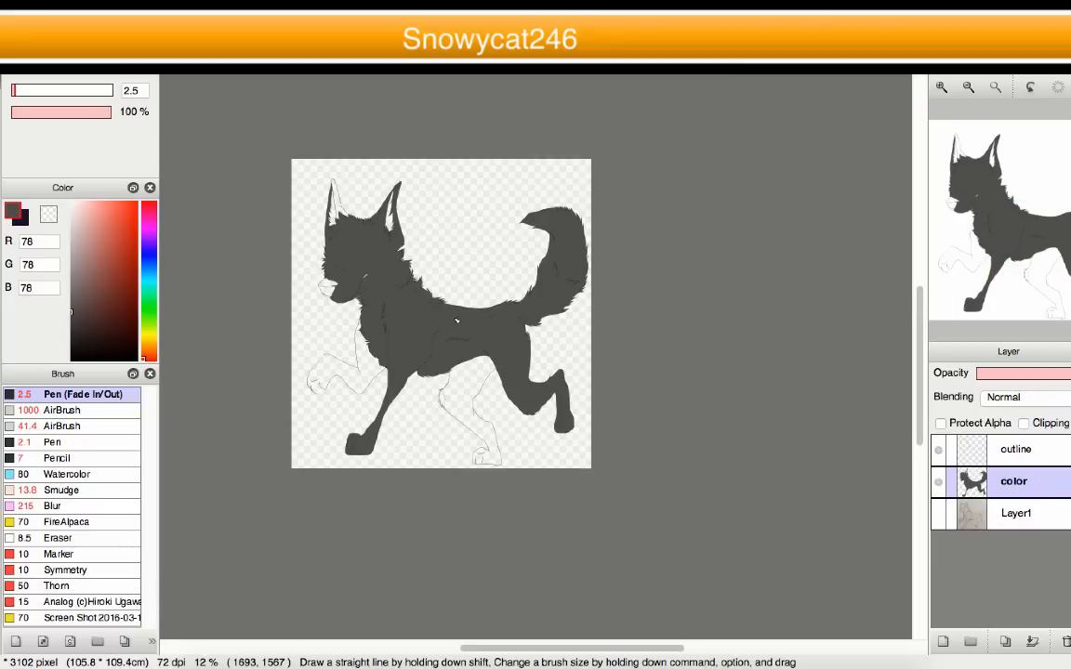
pyautogui.scroll(2, 448, 331)
pyautogui.scroll(4, 448, 331)
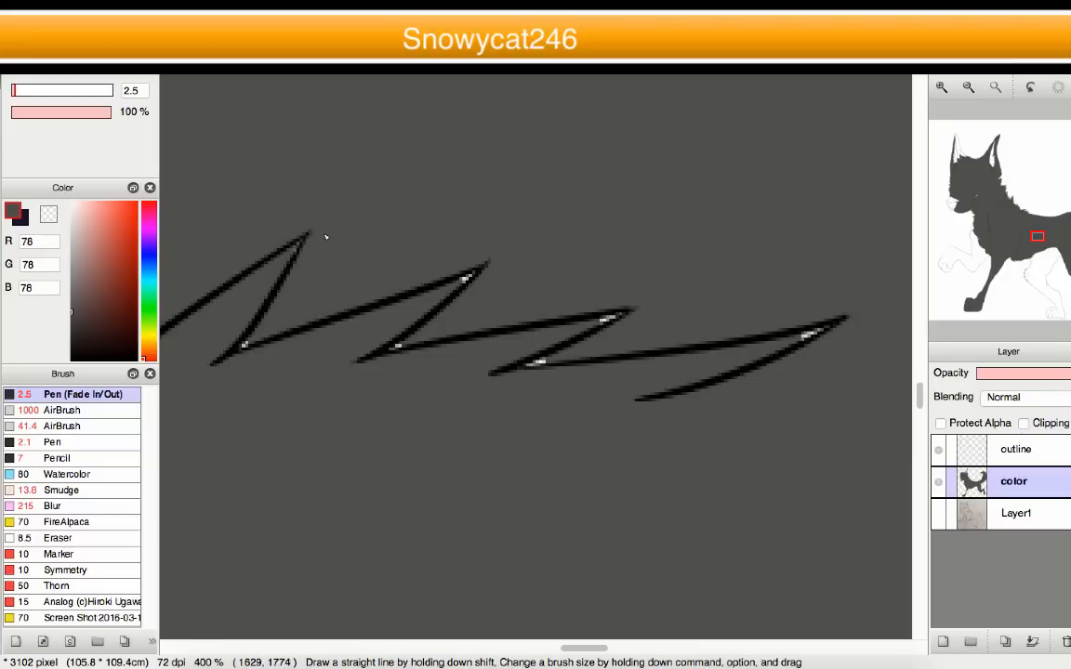
pyautogui.scroll(-5, 400, 321)
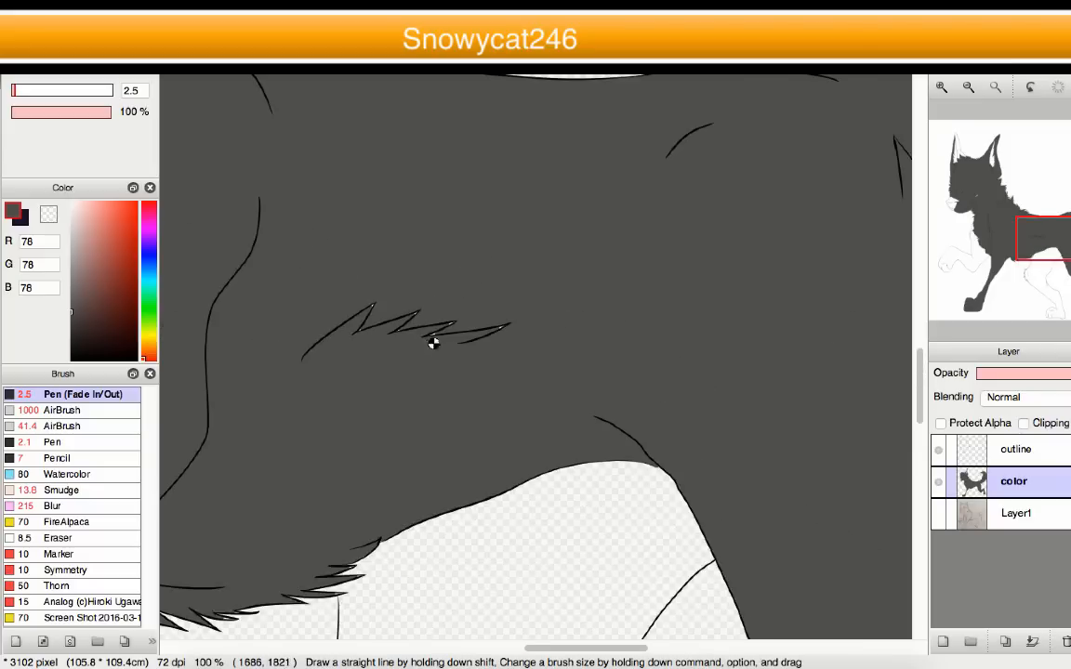
pyautogui.scroll(2, 568, 240)
pyautogui.scroll(2, 692, 257)
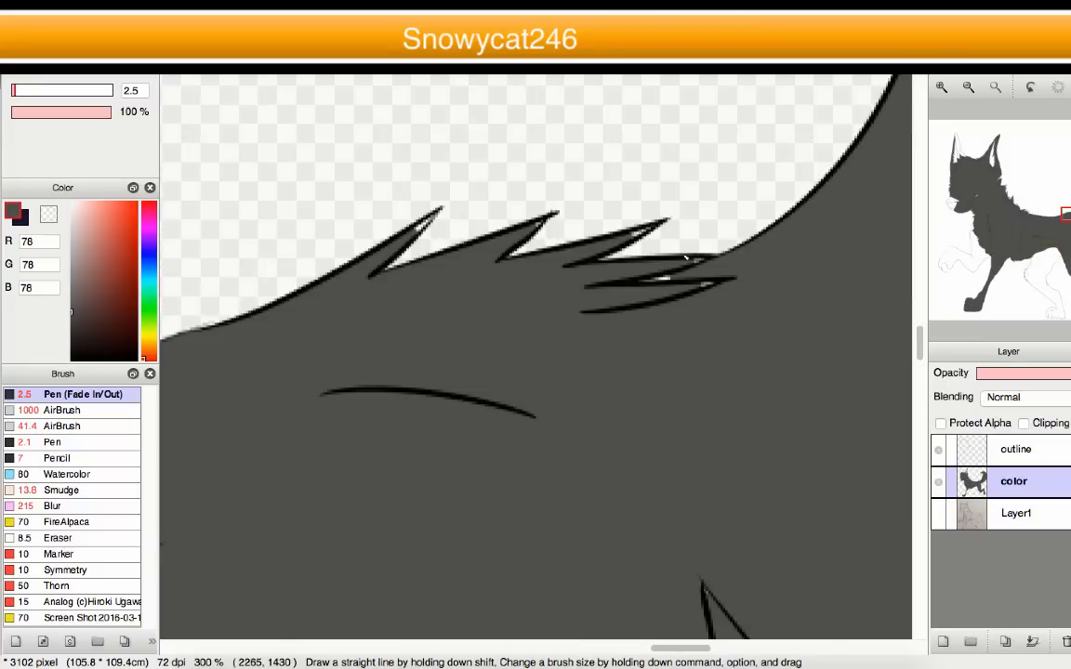
pyautogui.scroll(-6, 678, 288)
pyautogui.scroll(1, 512, 183)
pyautogui.scroll(5, 513, 182)
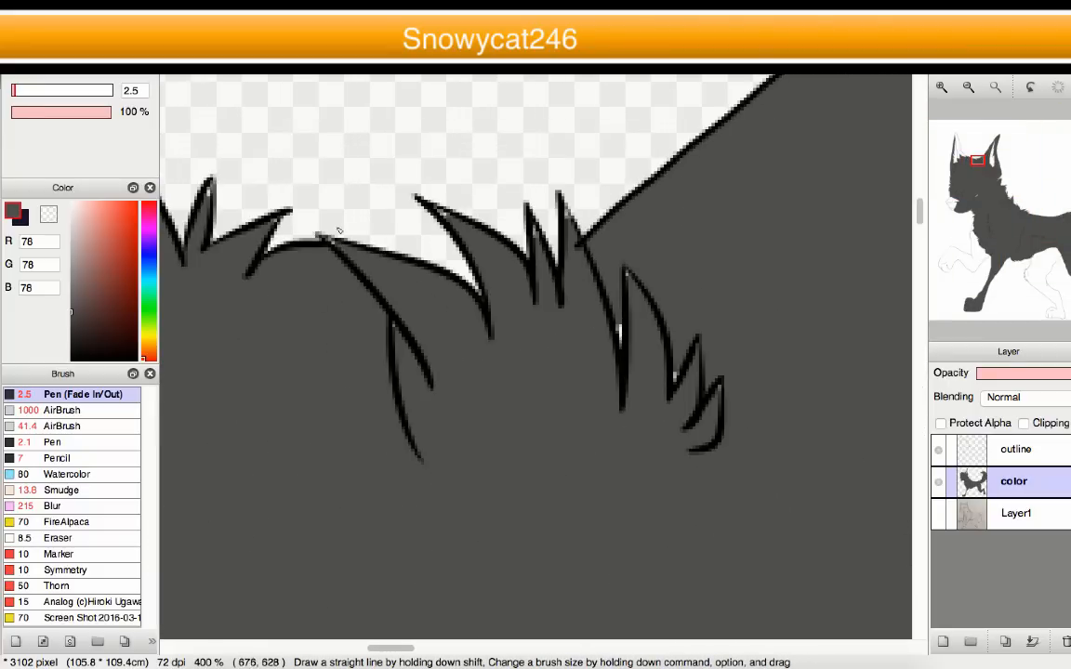
pyautogui.scroll(-3, 641, 243)
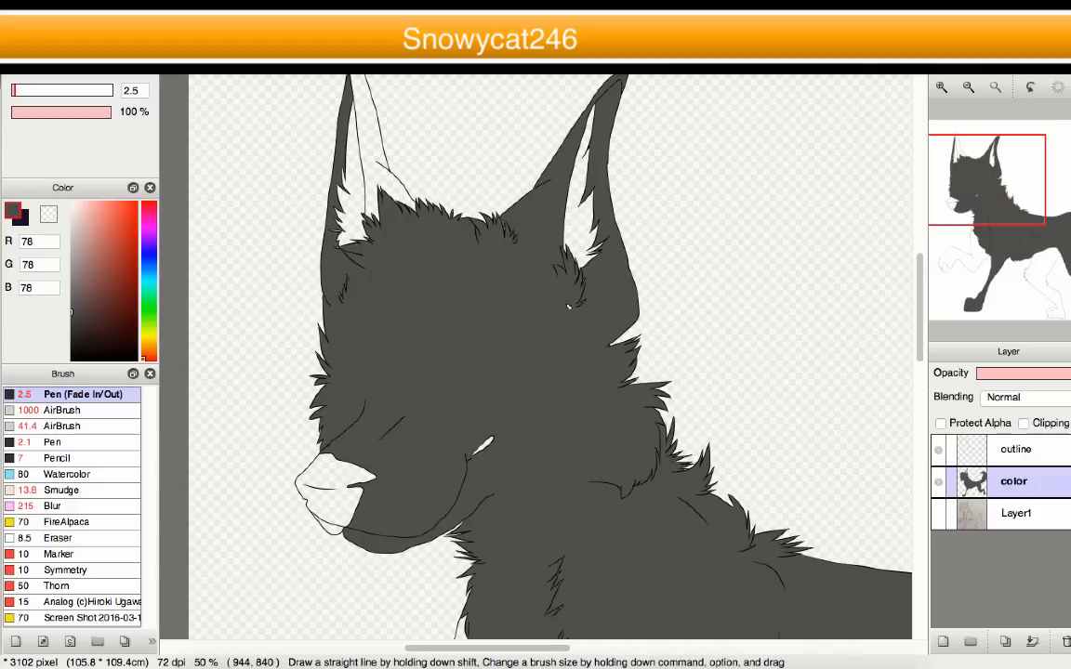
pyautogui.scroll(2, 599, 309)
pyautogui.scroll(1, 599, 309)
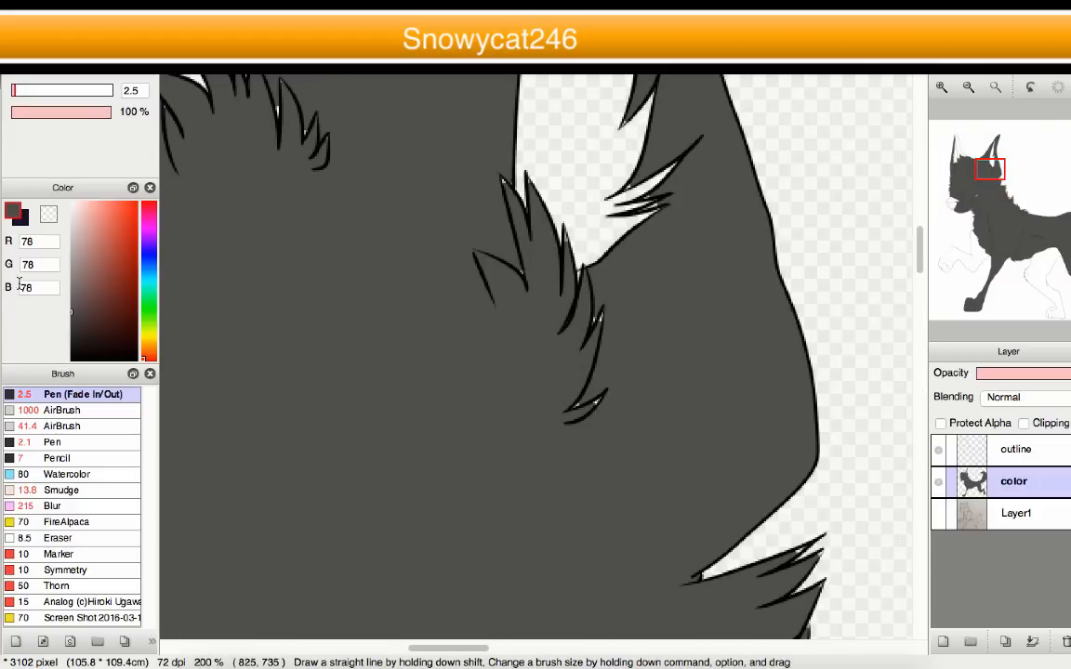
# - Fill the small gaps in the fur tufts on the forehead and beside the right-hand ear using the Pen brush at size 16.8
pyautogui.click(66, 445)
pyautogui.moveTo(62, 93); pyautogui.dragTo(57, 124)
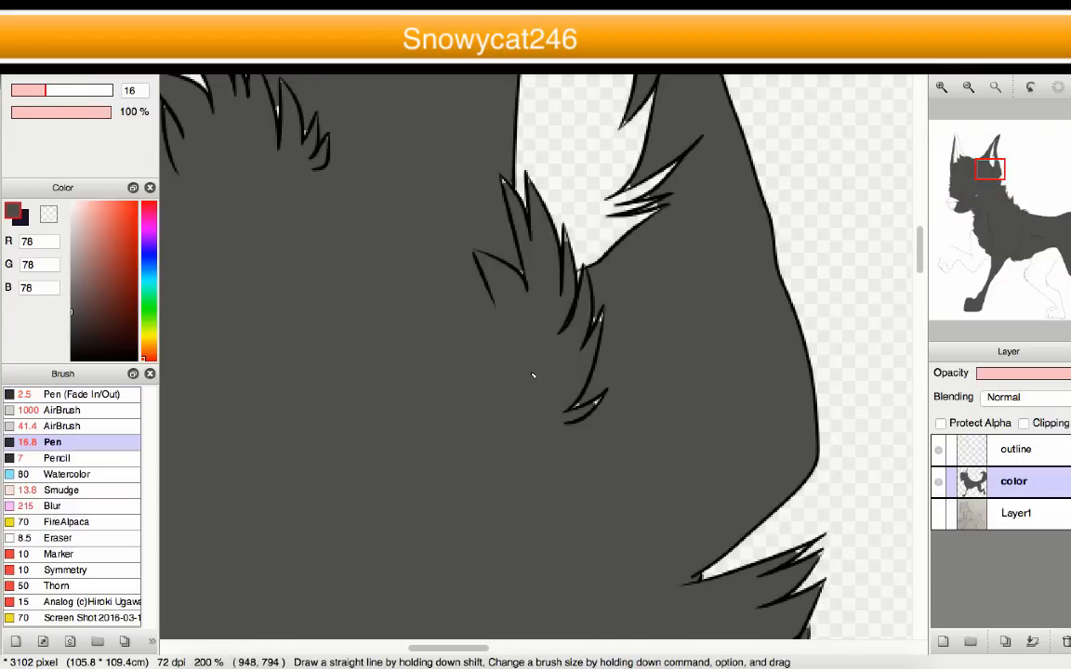
pyautogui.scroll(1, 532, 376)
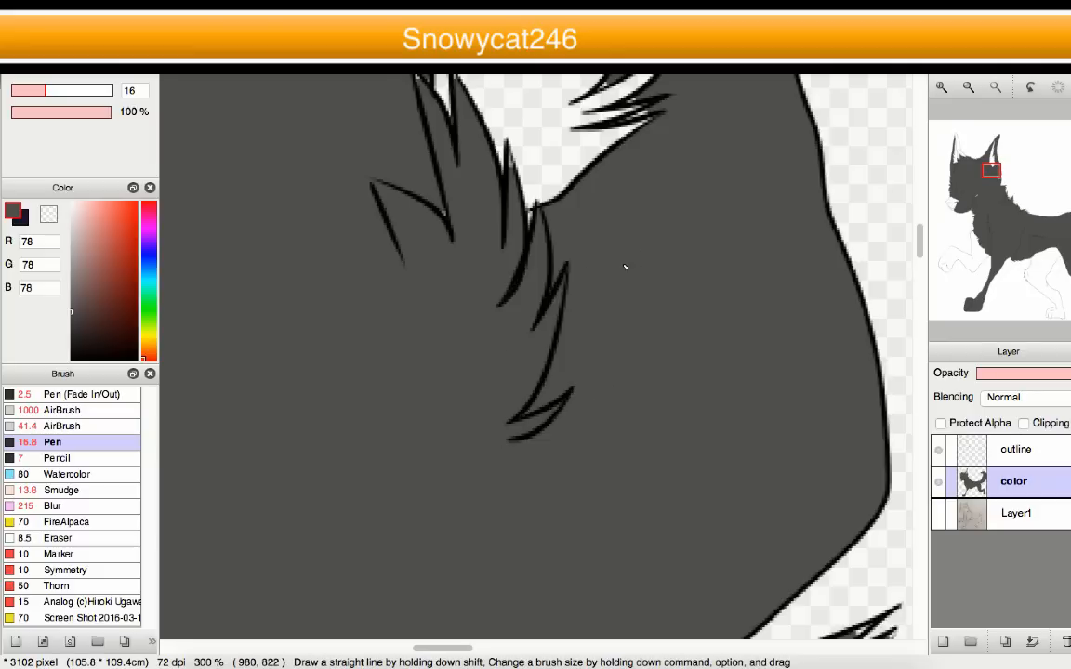
pyautogui.scroll(-5, 555, 287)
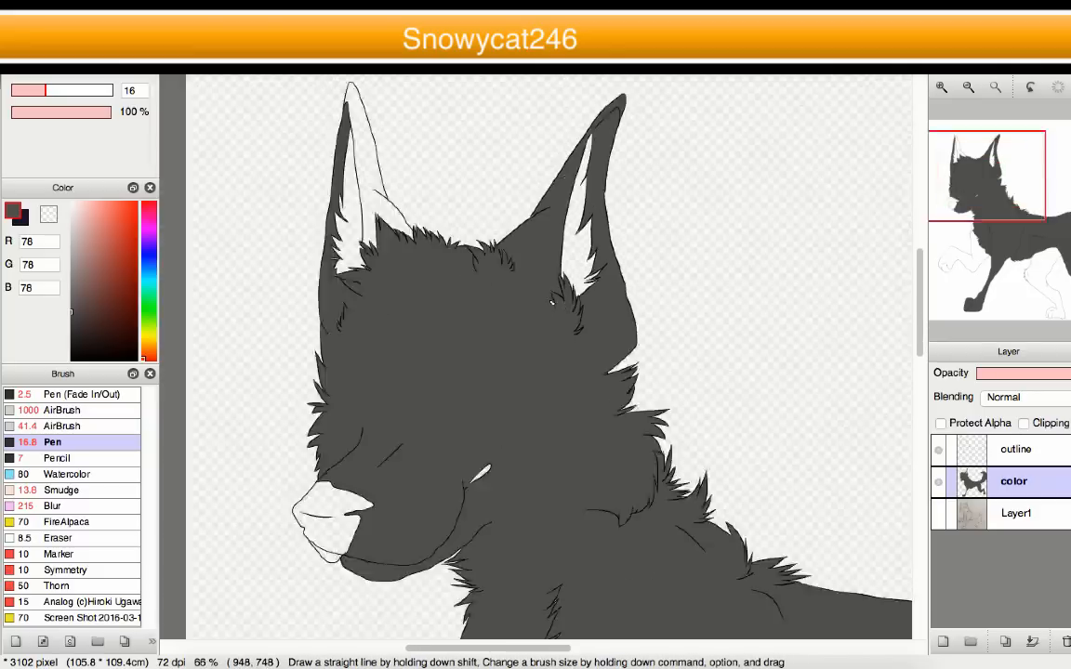
pyautogui.scroll(6, 546, 347)
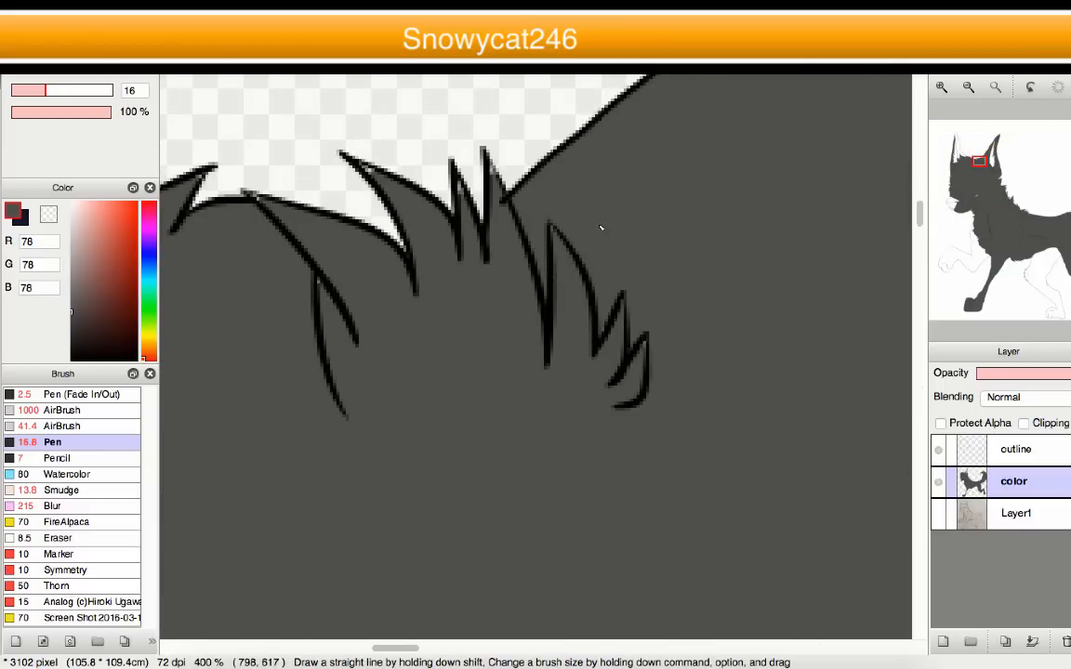
pyautogui.scroll(-6, 437, 293)
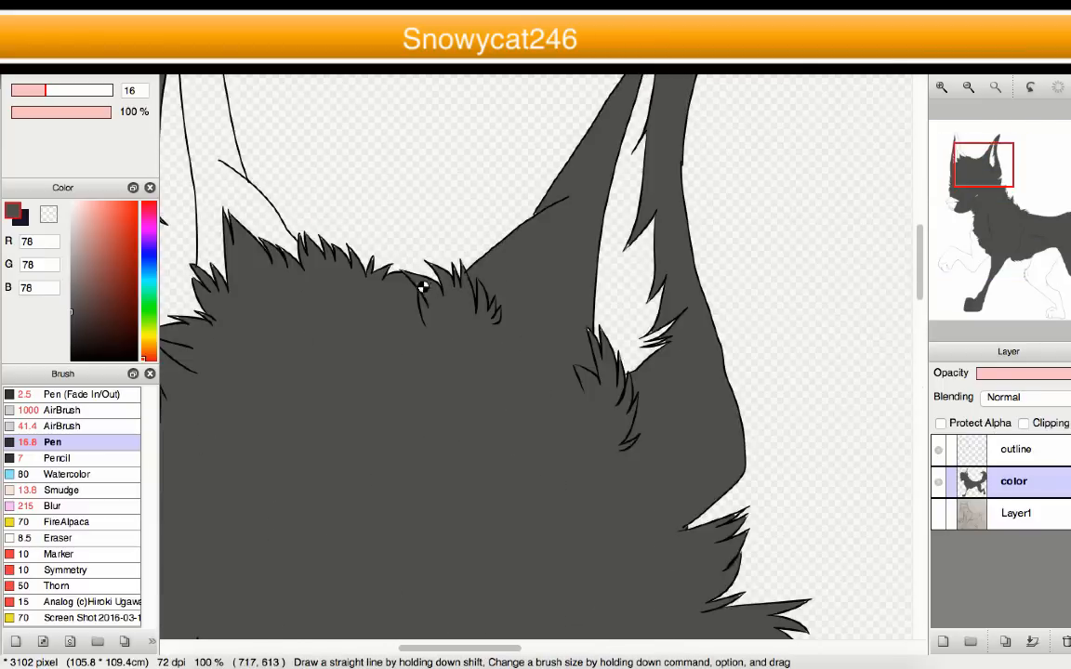
pyautogui.scroll(5, 367, 335)
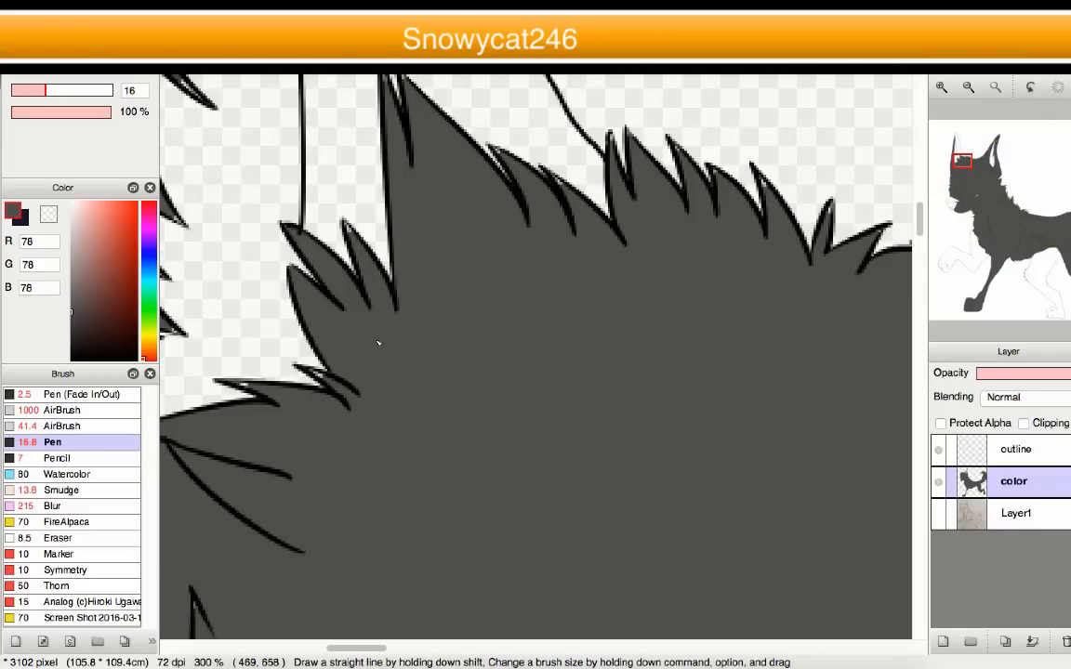
# - Paint the tiny unfilled gaps between the zigzag fur lines on the dog's flank dark grey
pyautogui.scroll(-9, 378, 343)
pyautogui.scroll(3, 503, 456)
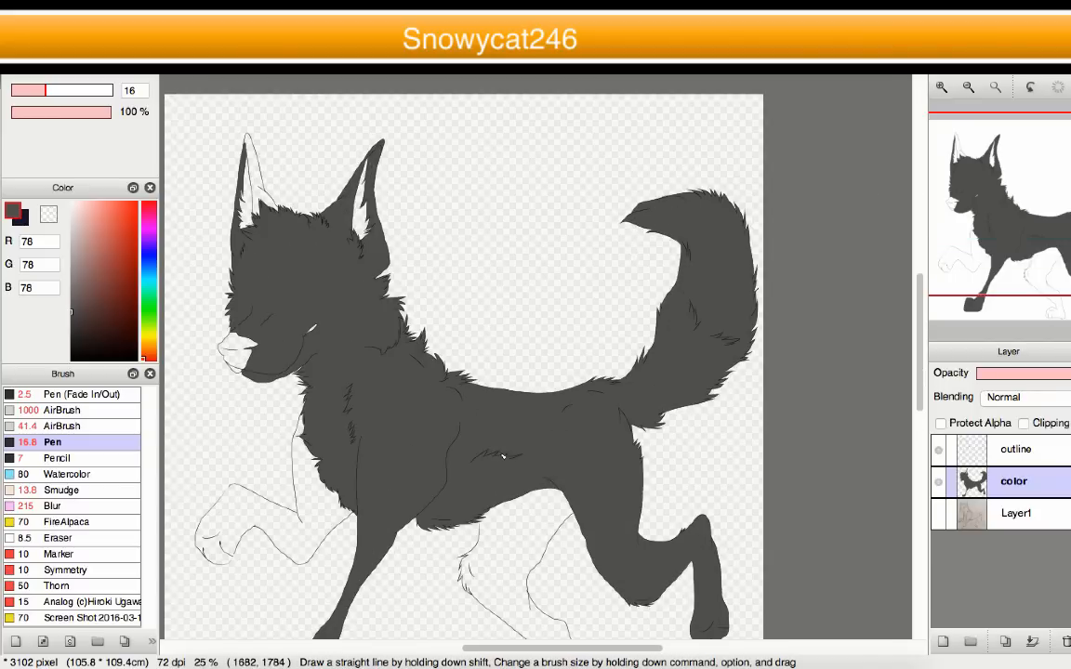
pyautogui.scroll(2, 503, 456)
pyautogui.scroll(4, 510, 449)
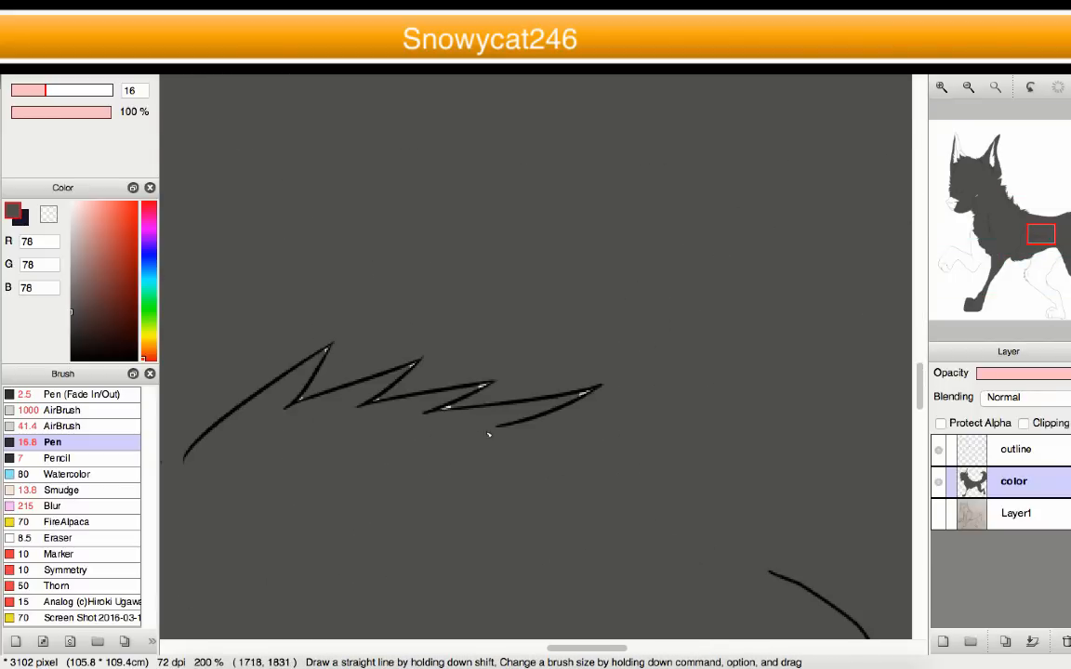
pyautogui.scroll(-2, 415, 406)
pyautogui.scroll(5, 471, 407)
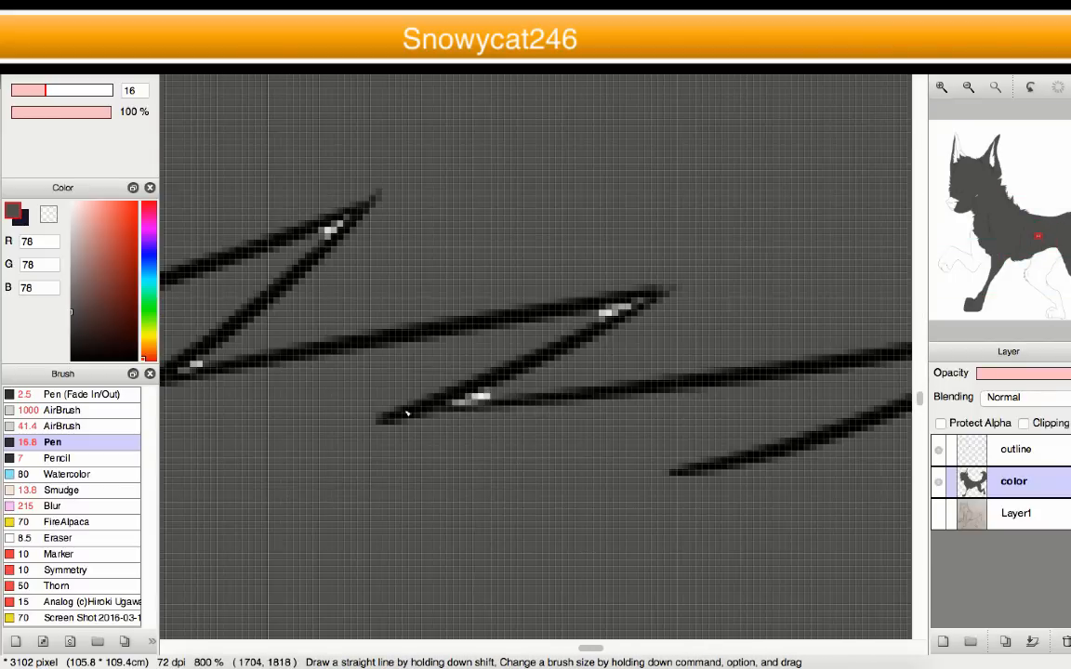
pyautogui.scroll(-8, 472, 406)
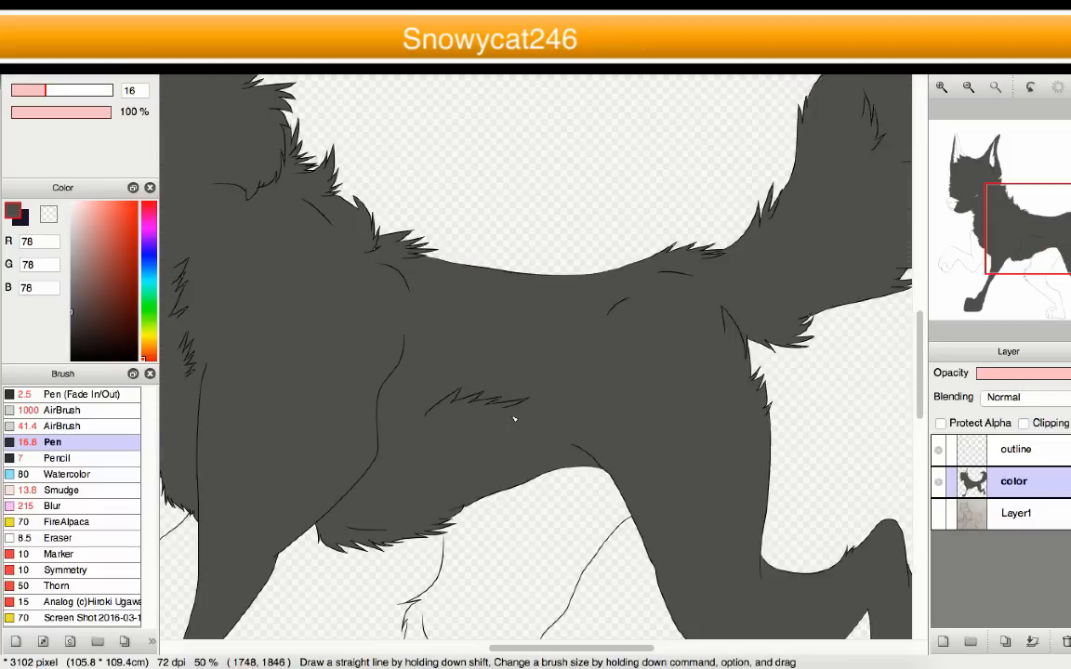
# - Fill the gap at the lower corner of the left-hand ear's opening using the Pen (Fade In/Out) brush at size 5.5
pyautogui.scroll(3, 386, 283)
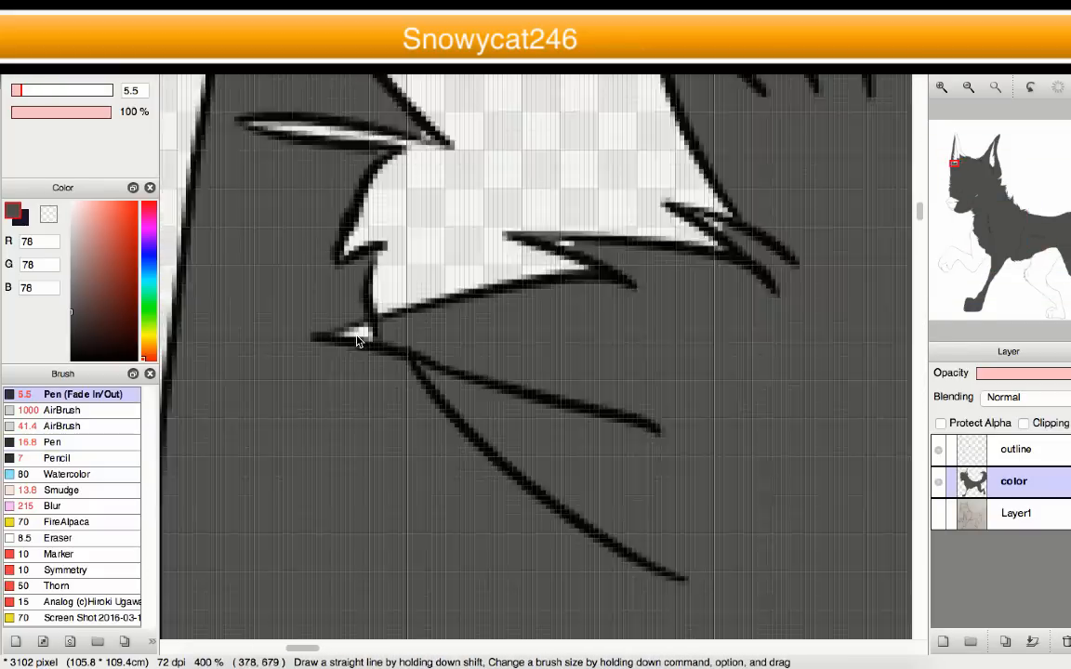
pyautogui.scroll(1, 359, 336)
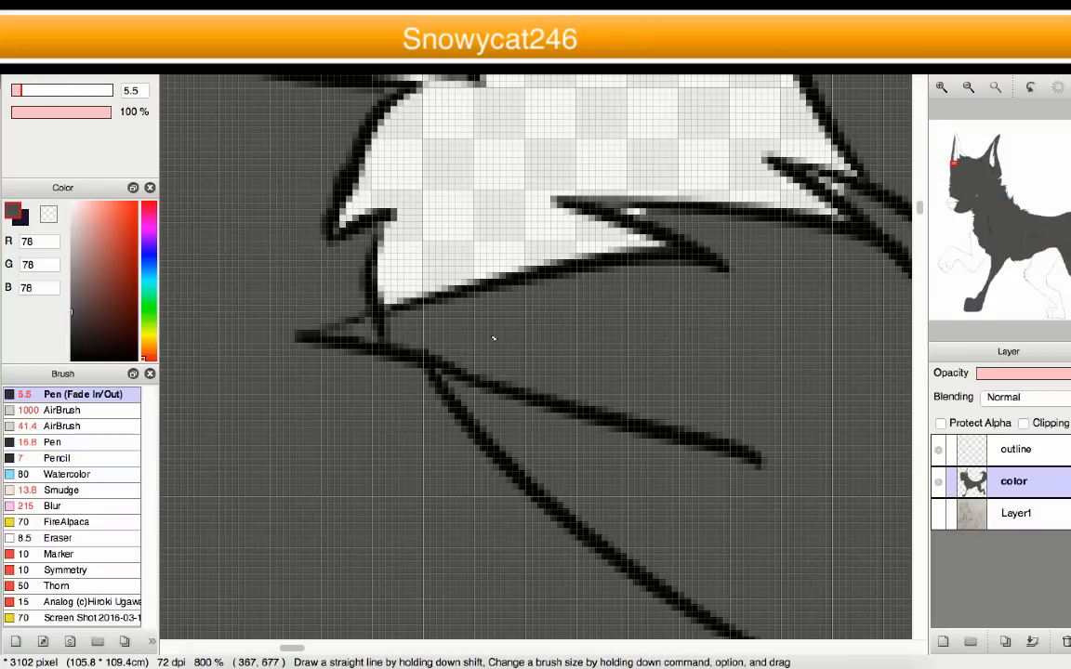
pyautogui.scroll(-7, 303, 336)
pyautogui.scroll(4, 411, 346)
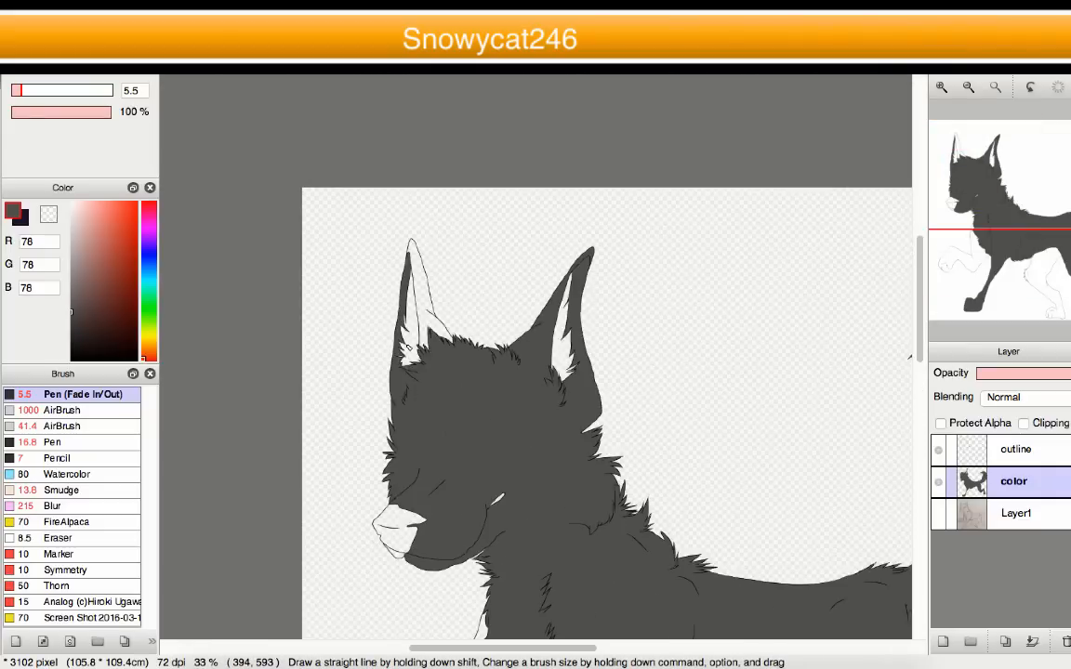
# - Review the whole dog at different magnifications to check how far the dark grey base coat extends
pyautogui.scroll(-7, 411, 346)
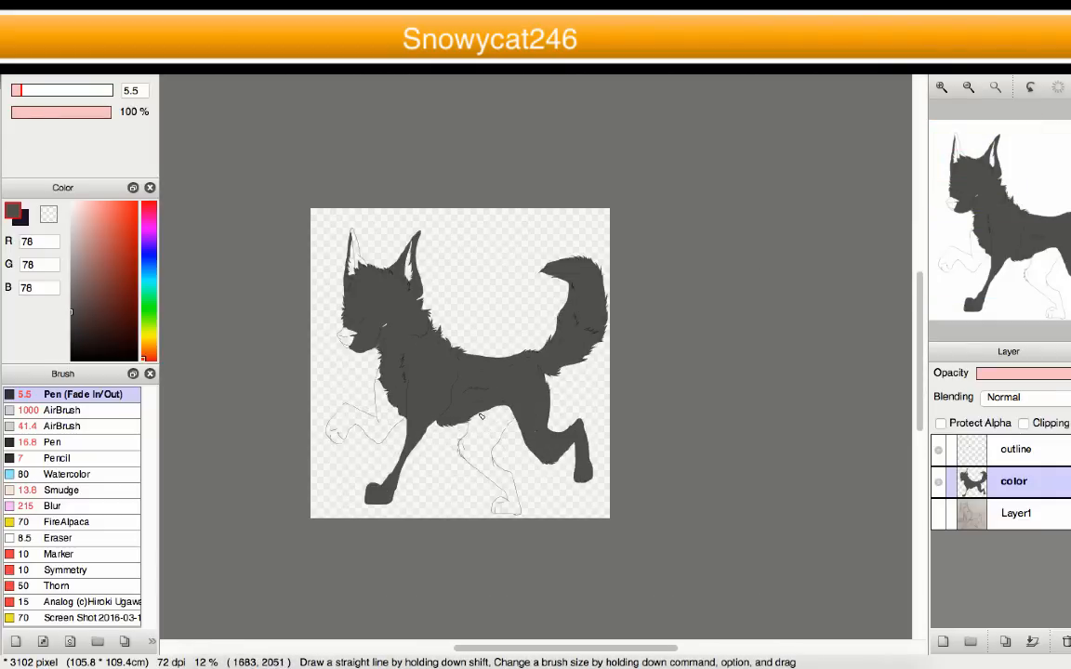
pyautogui.scroll(4, 430, 414)
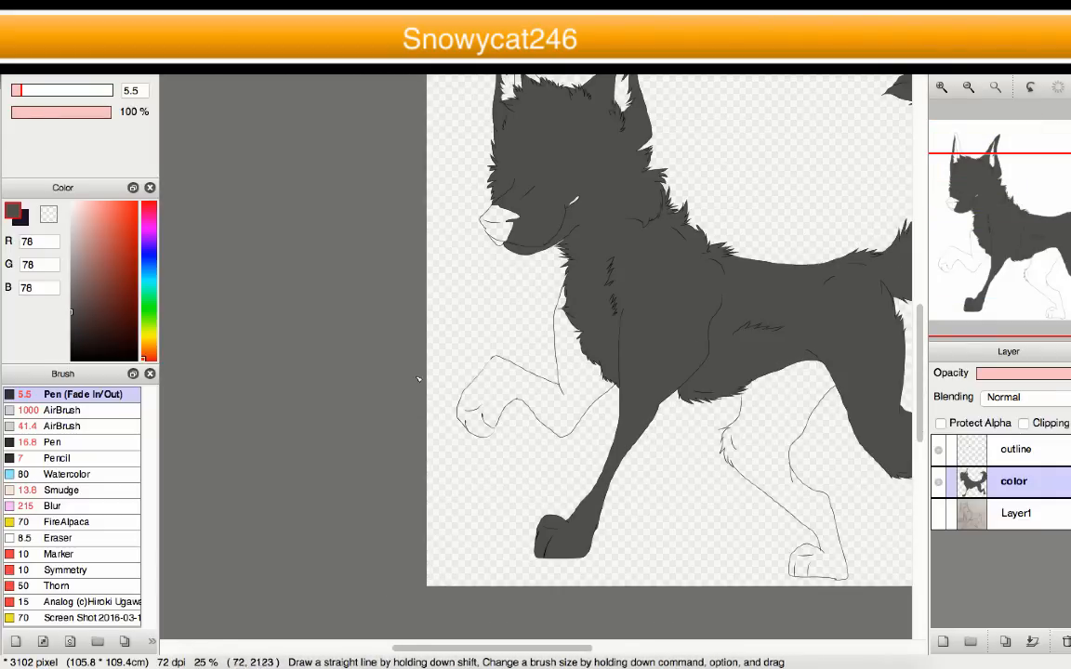
pyautogui.scroll(-3, 619, 406)
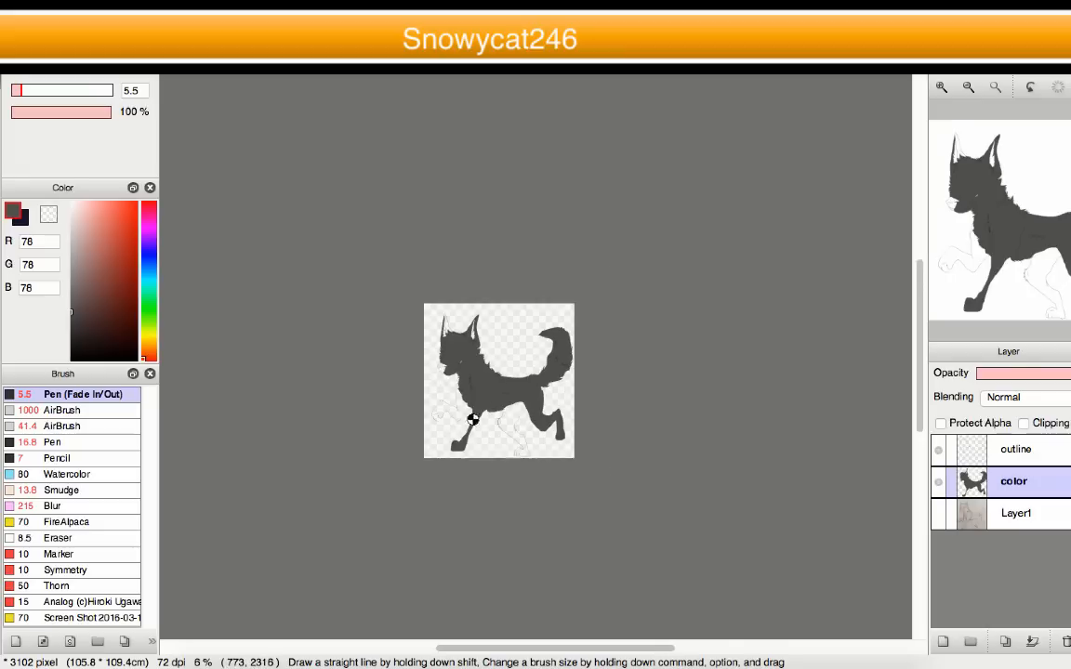
pyautogui.scroll(1, 472, 420)
pyautogui.scroll(-1, 456, 425)
pyautogui.scroll(2, 441, 418)
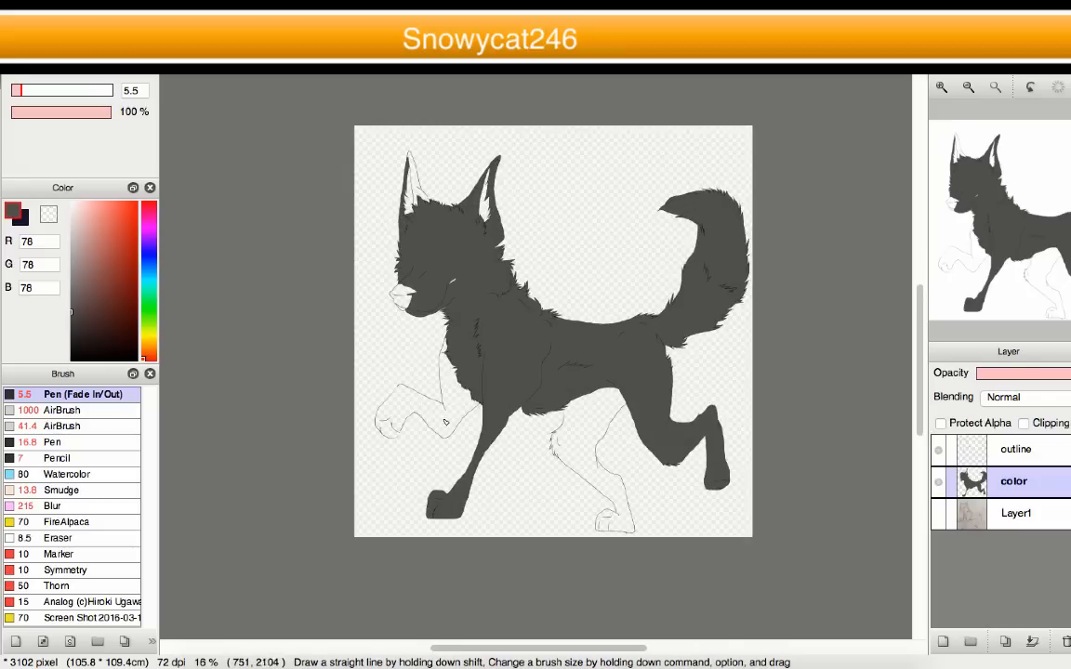
pyautogui.scroll(-1, 428, 411)
# - Paint over the unfilled specks between the fur lines along the lower edge of the left-hand ear's opening
pyautogui.scroll(5, 426, 399)
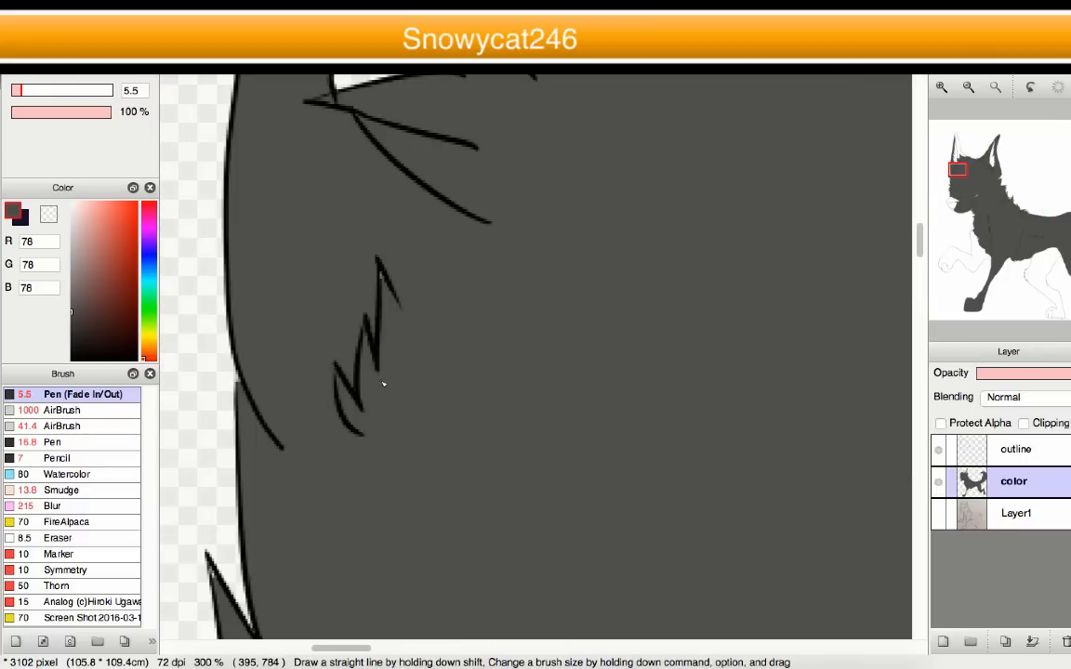
pyautogui.scroll(-3, 409, 319)
pyautogui.scroll(1, 428, 298)
pyautogui.scroll(4, 446, 279)
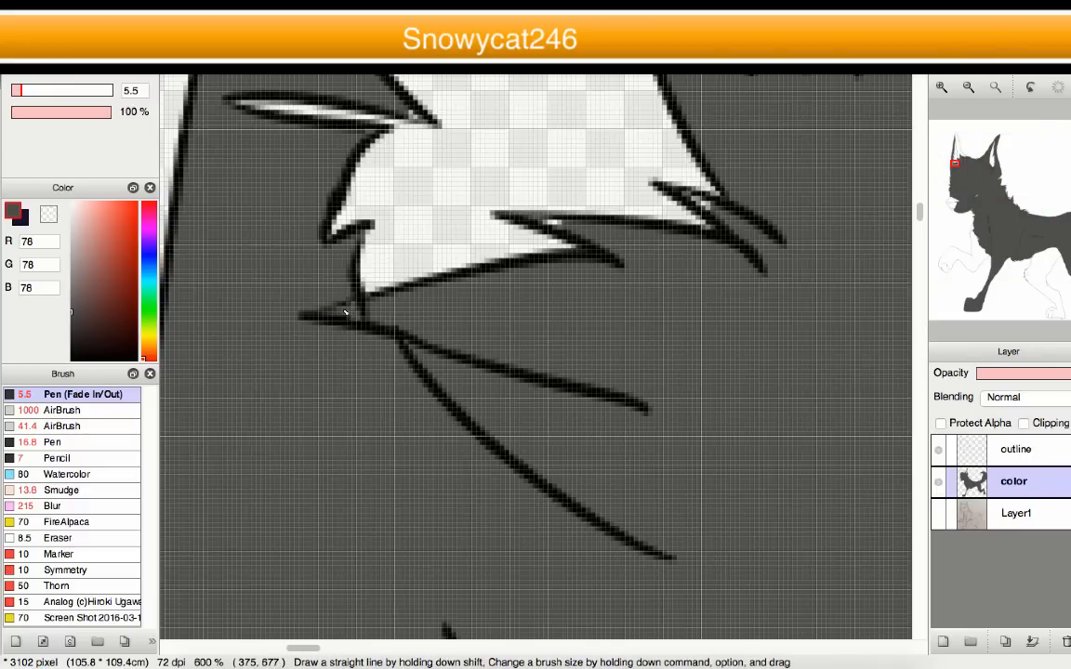
pyautogui.scroll(-3, 482, 258)
pyautogui.scroll(4, 482, 258)
pyautogui.scroll(-2, 622, 339)
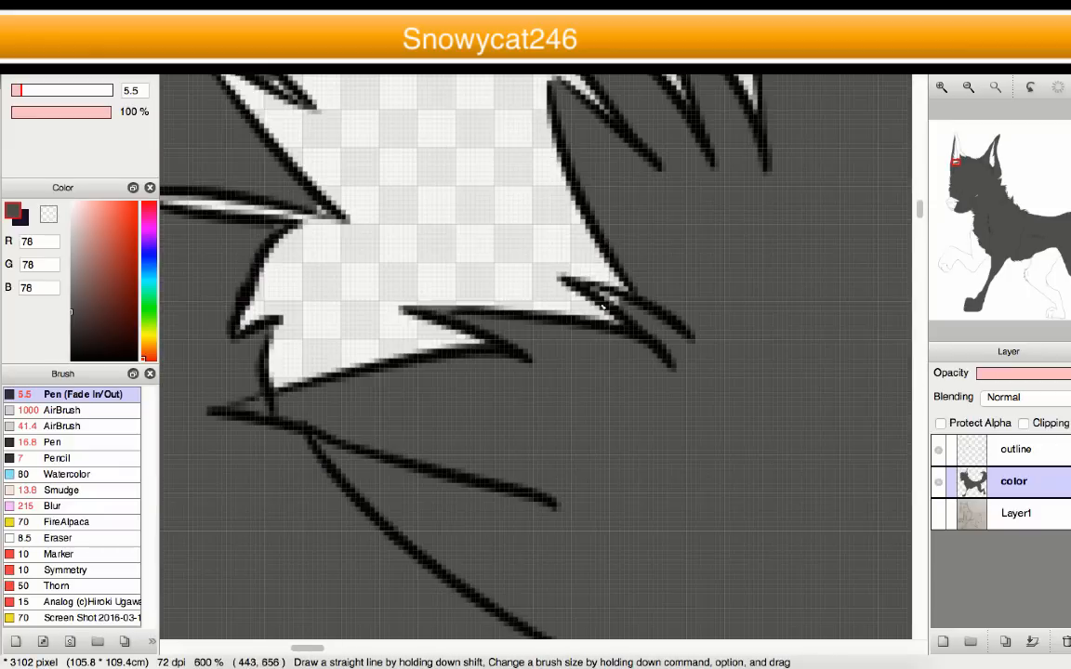
pyautogui.scroll(2, 482, 266)
pyautogui.scroll(-1, 399, 318)
pyautogui.scroll(1, 473, 342)
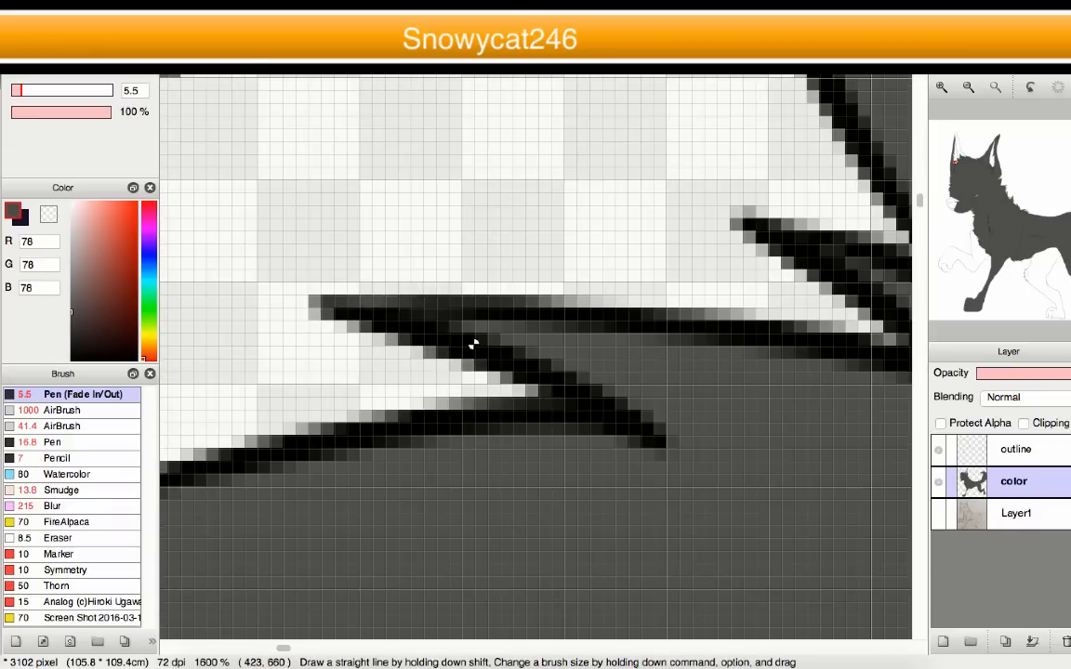
# - Fill the light specks inside the fur spikes where the left-hand ear's opening meets the head
pyautogui.scroll(-4, 473, 343)
pyautogui.scroll(3, 434, 293)
pyautogui.scroll(1, 434, 294)
pyautogui.scroll(-1, 477, 420)
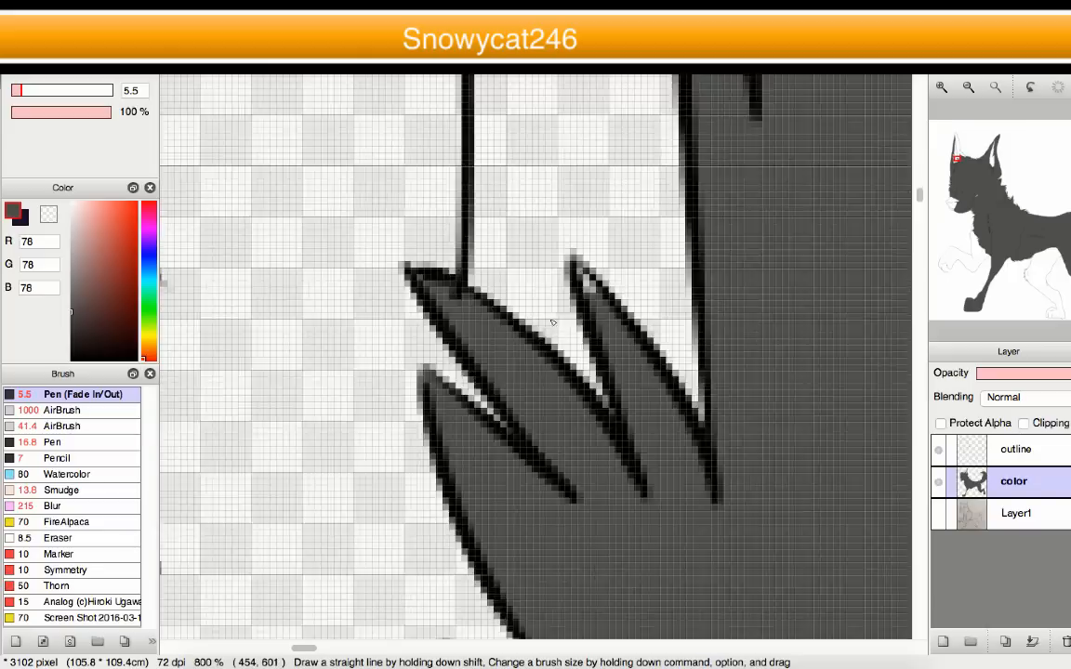
pyautogui.scroll(1, 484, 409)
pyautogui.scroll(-3, 482, 399)
pyautogui.scroll(5, 482, 399)
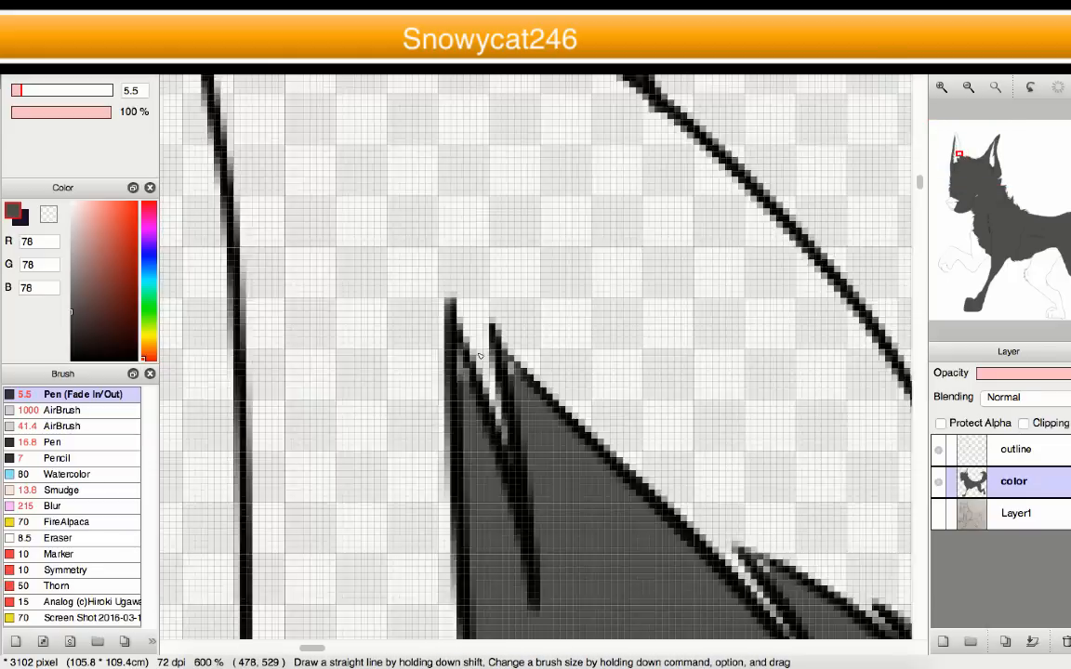
# - Fill the light specks inside the fur spikes on top of the head, from the left-hand ear to the middle
pyautogui.scroll(-4, 587, 501)
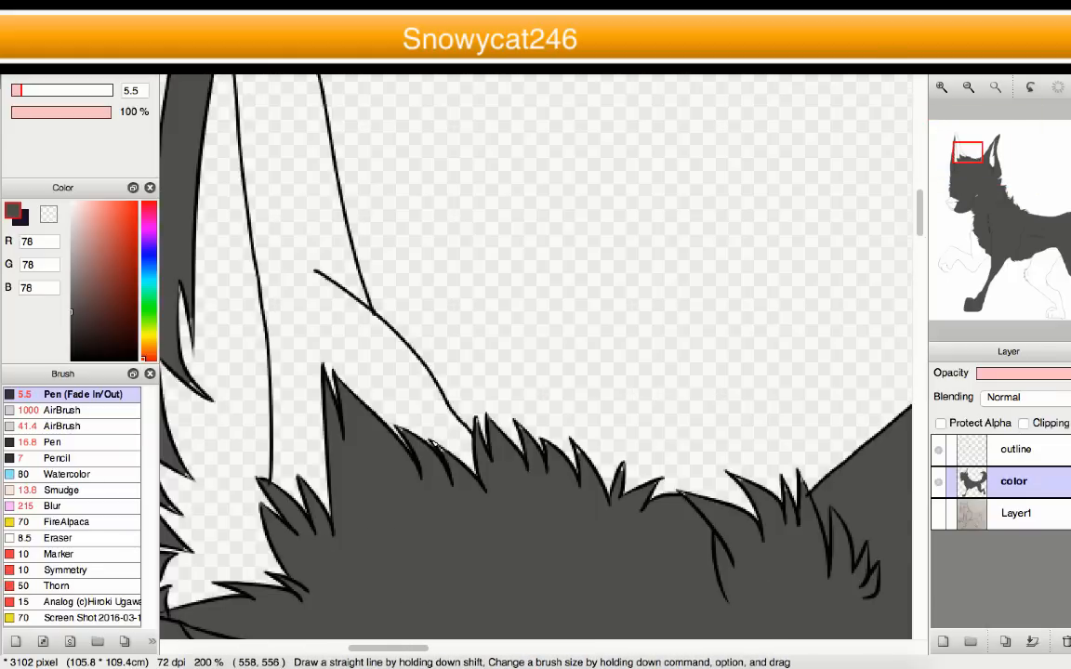
pyautogui.scroll(4, 360, 380)
pyautogui.scroll(-4, 599, 512)
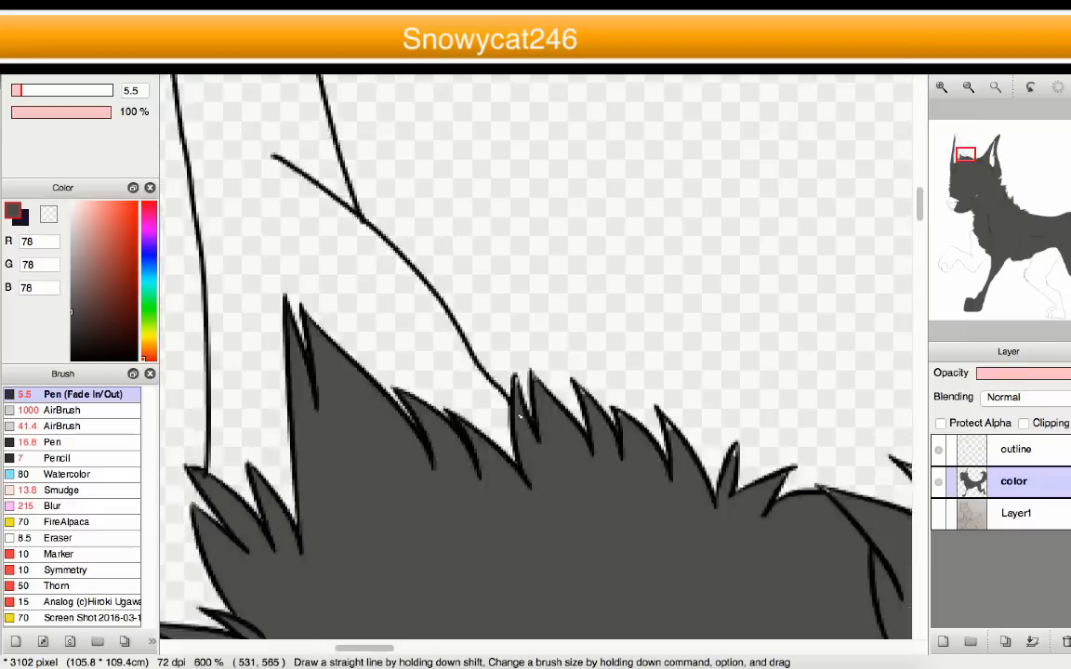
pyautogui.scroll(3, 429, 331)
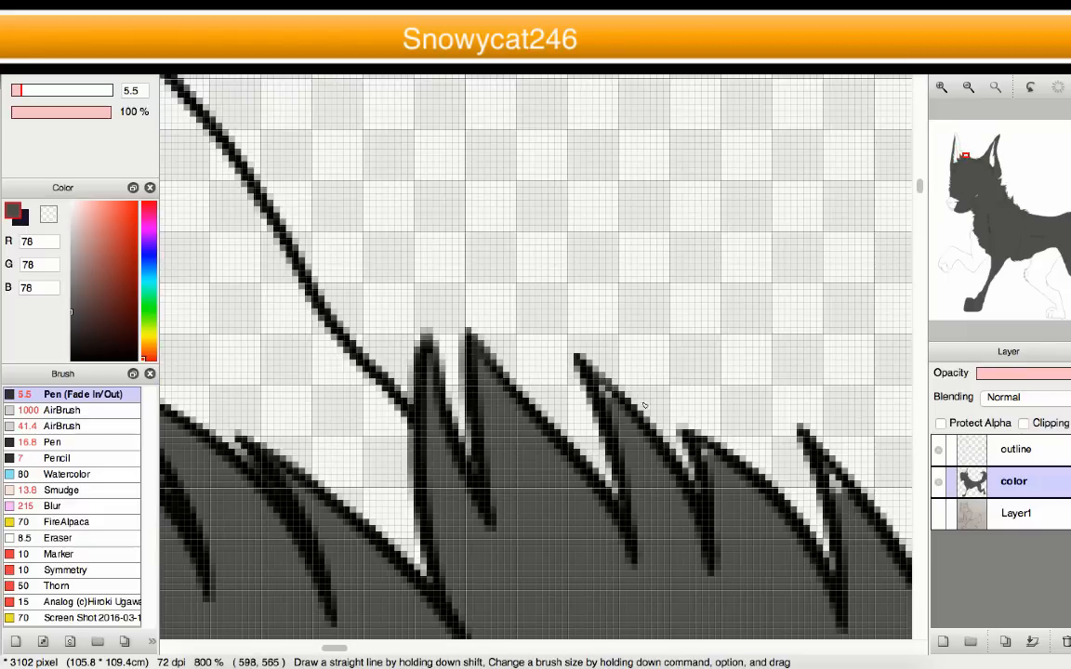
pyautogui.scroll(-3, 657, 465)
pyautogui.scroll(4, 586, 398)
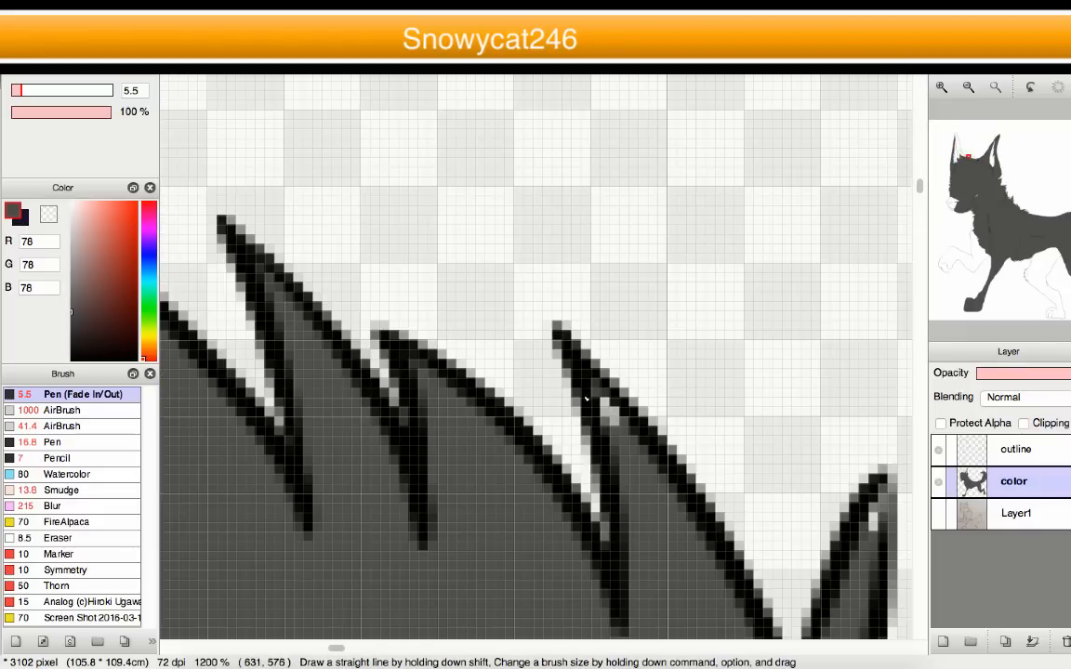
pyautogui.scroll(-3, 516, 402)
pyautogui.scroll(4, 581, 423)
pyautogui.scroll(-3, 558, 400)
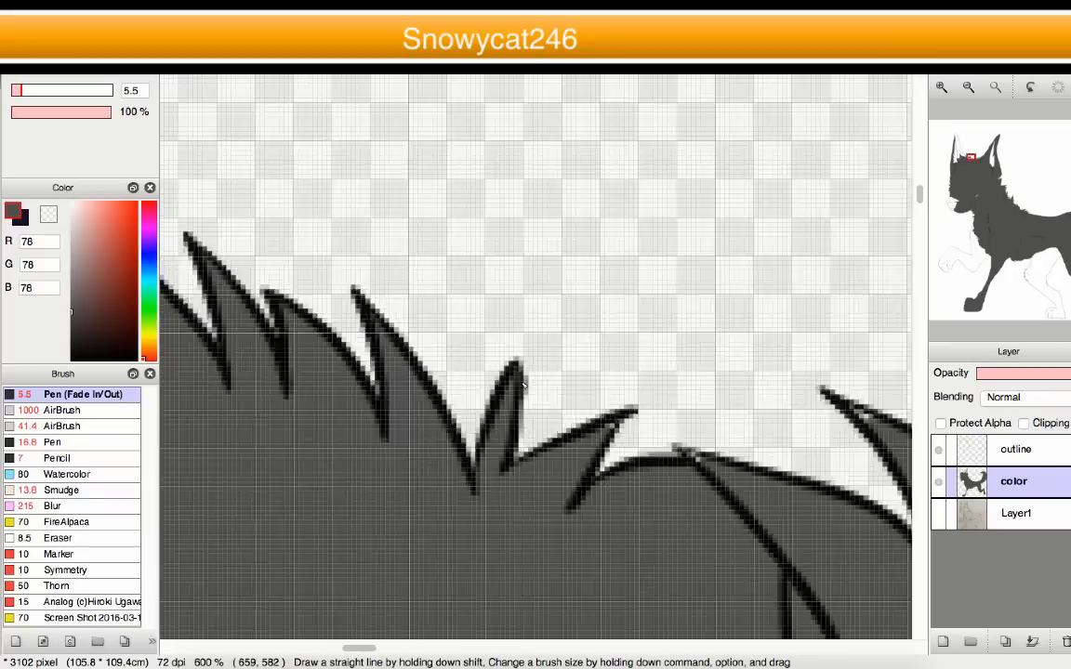
# - Fill the remaining light specks in the fur spikes on top of the head towards the right-hand ear
pyautogui.scroll(2, 543, 407)
pyautogui.scroll(-3, 454, 478)
pyautogui.scroll(1, 424, 361)
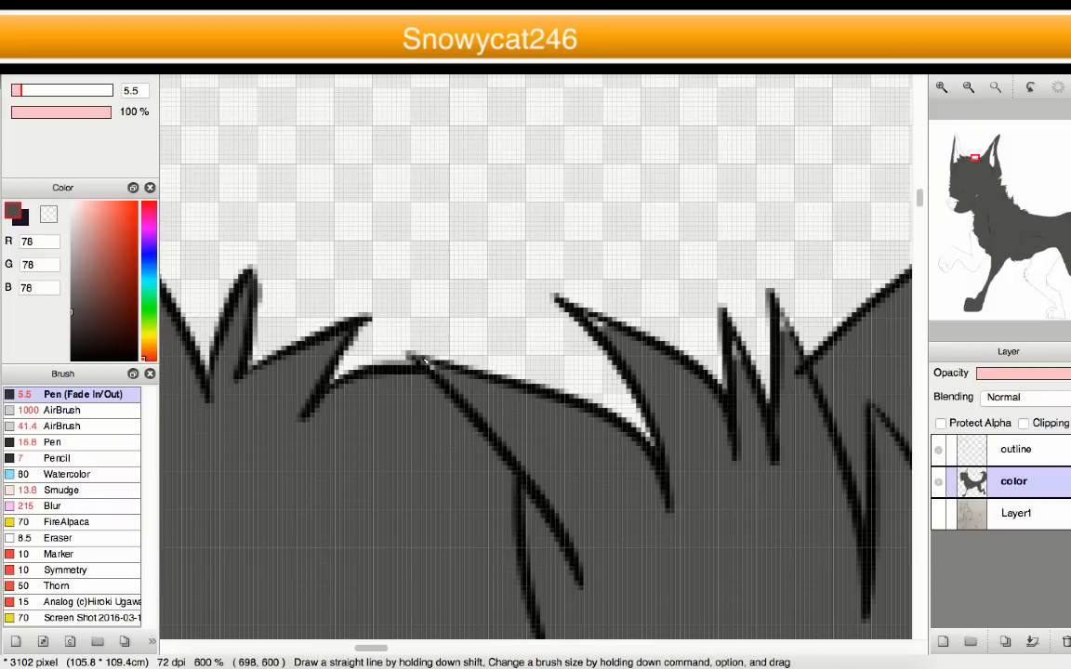
pyautogui.scroll(-3, 474, 385)
pyautogui.scroll(3, 485, 311)
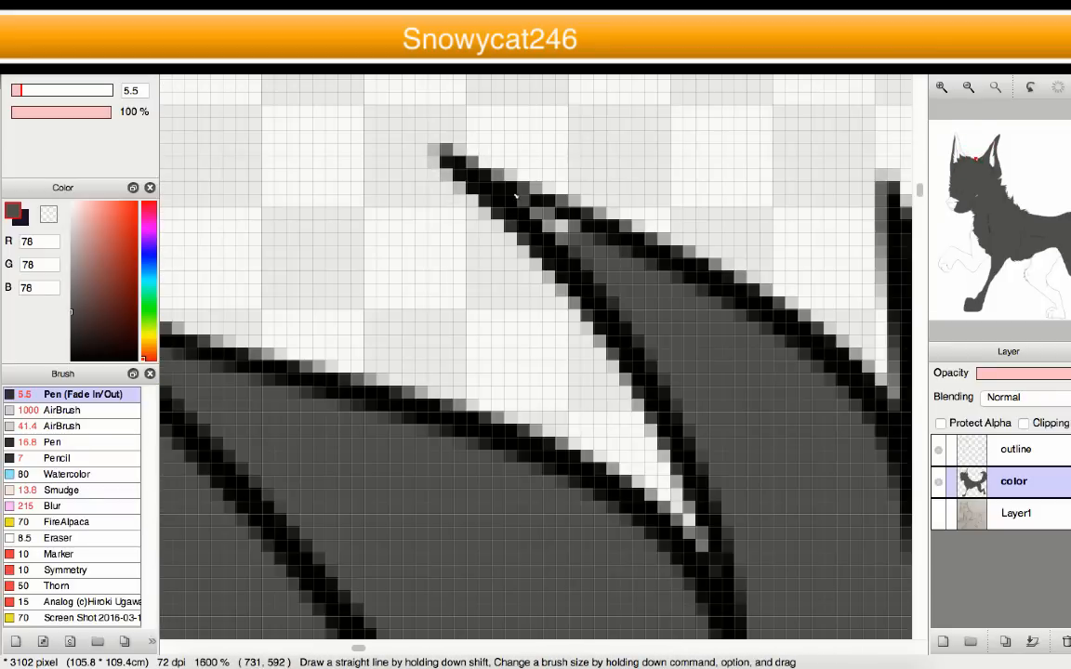
pyautogui.scroll(-4, 418, 326)
pyautogui.scroll(4, 362, 342)
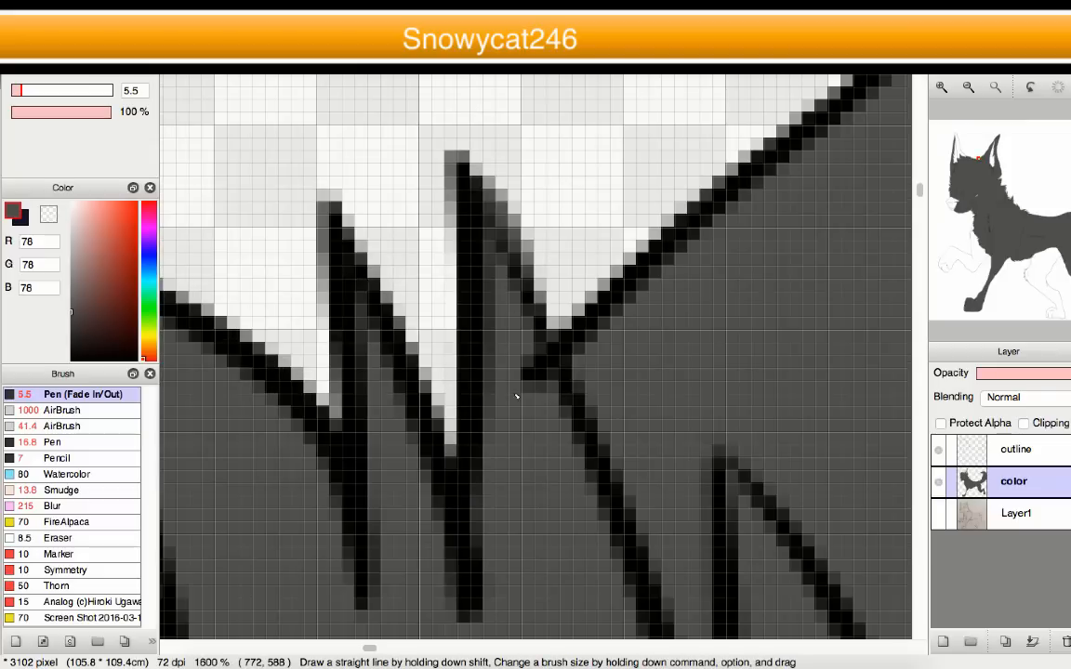
pyautogui.scroll(-5, 516, 396)
pyautogui.scroll(3, 595, 363)
# - Fill the unpainted tips of the fur spikes down the back of the neck with the dark grey
pyautogui.scroll(-6, 521, 419)
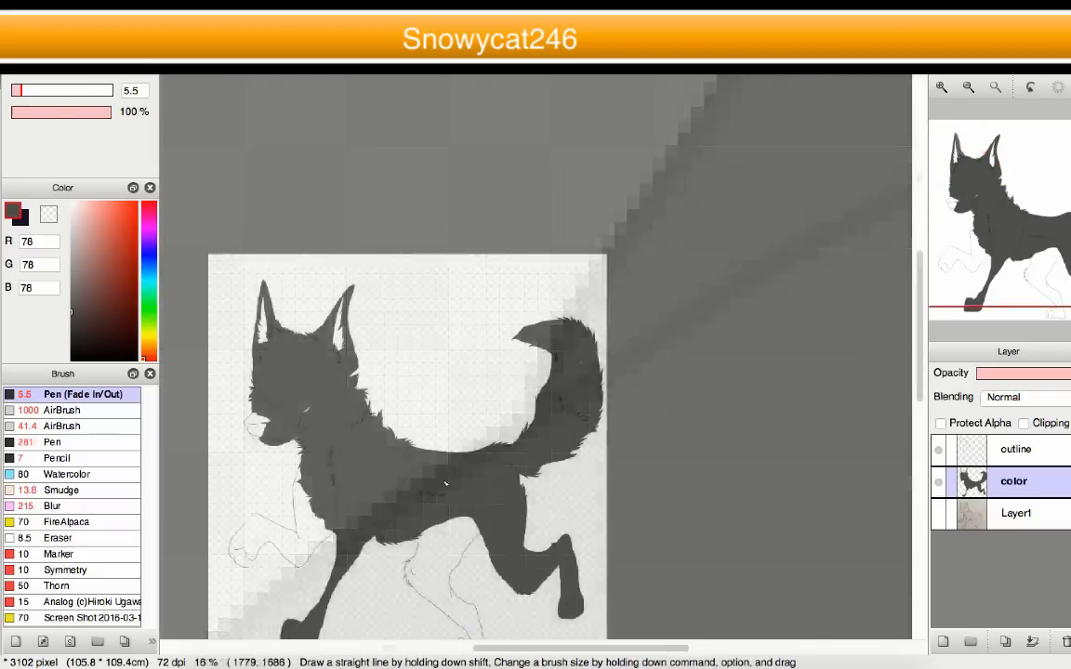
pyautogui.scroll(3, 445, 483)
pyautogui.scroll(-1, 502, 545)
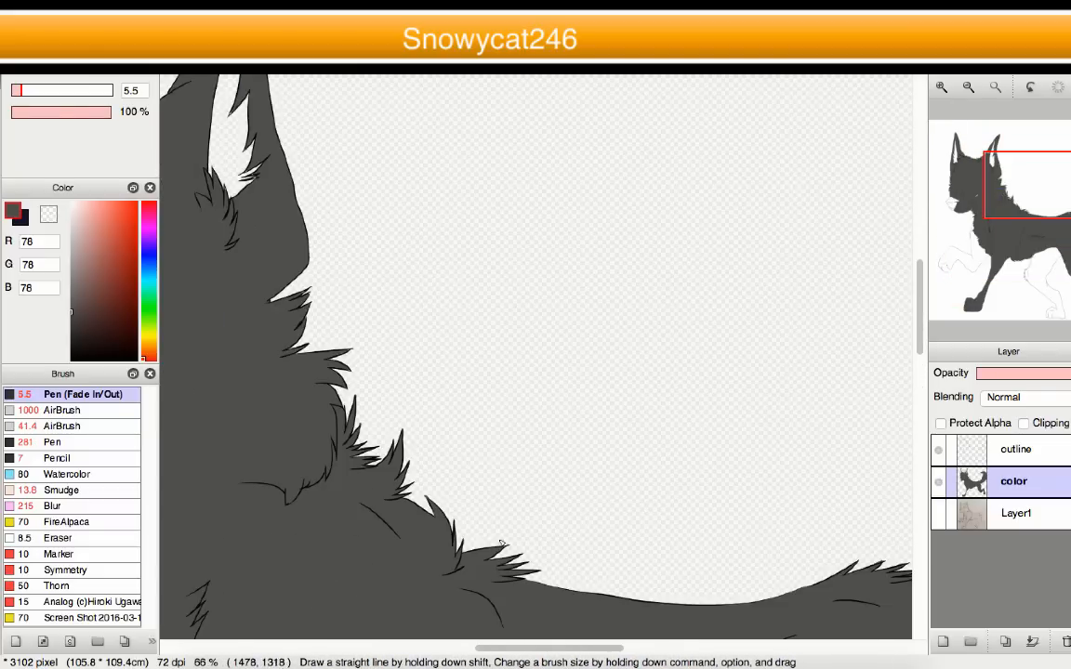
pyautogui.scroll(4, 502, 545)
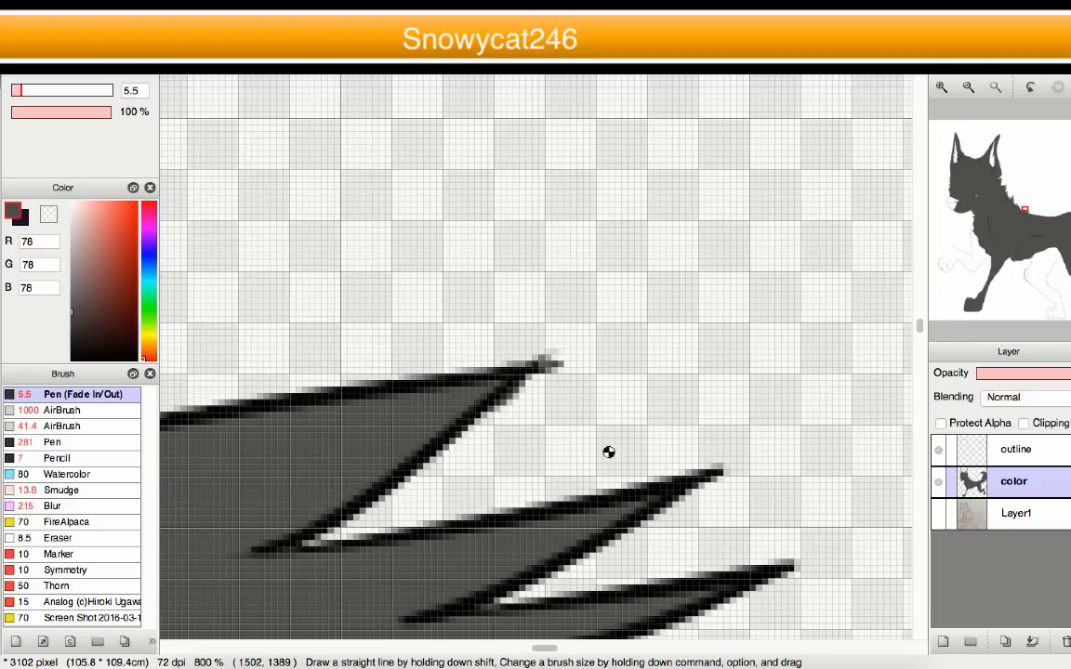
pyautogui.scroll(-5, 608, 451)
pyautogui.scroll(3, 325, 379)
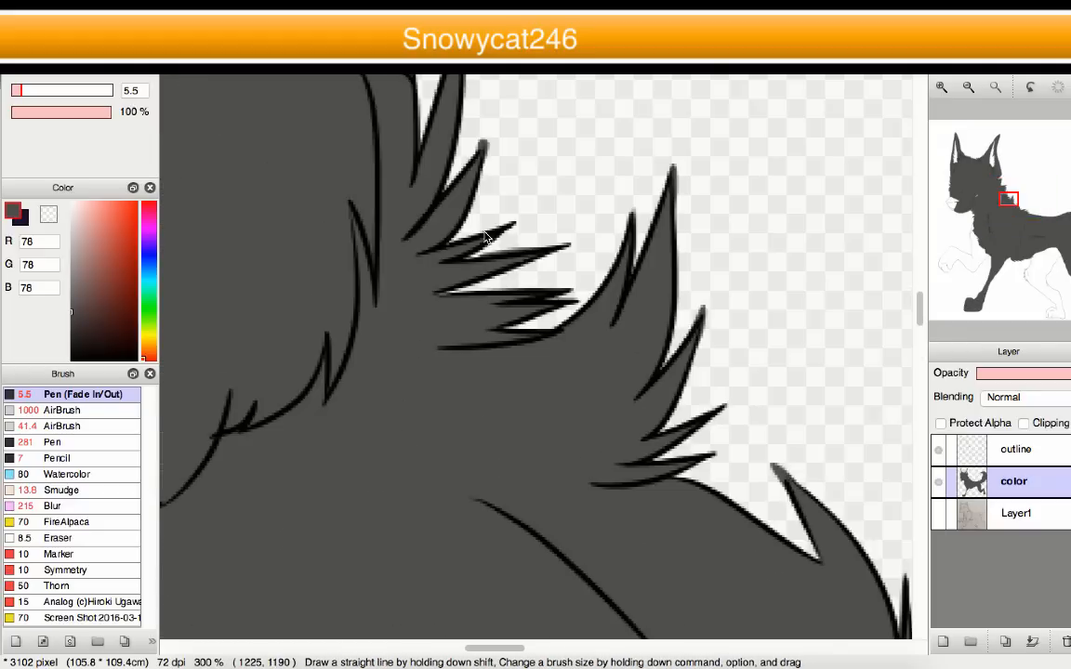
pyautogui.scroll(-5, 485, 236)
pyautogui.scroll(4, 418, 395)
pyautogui.scroll(-8, 394, 383)
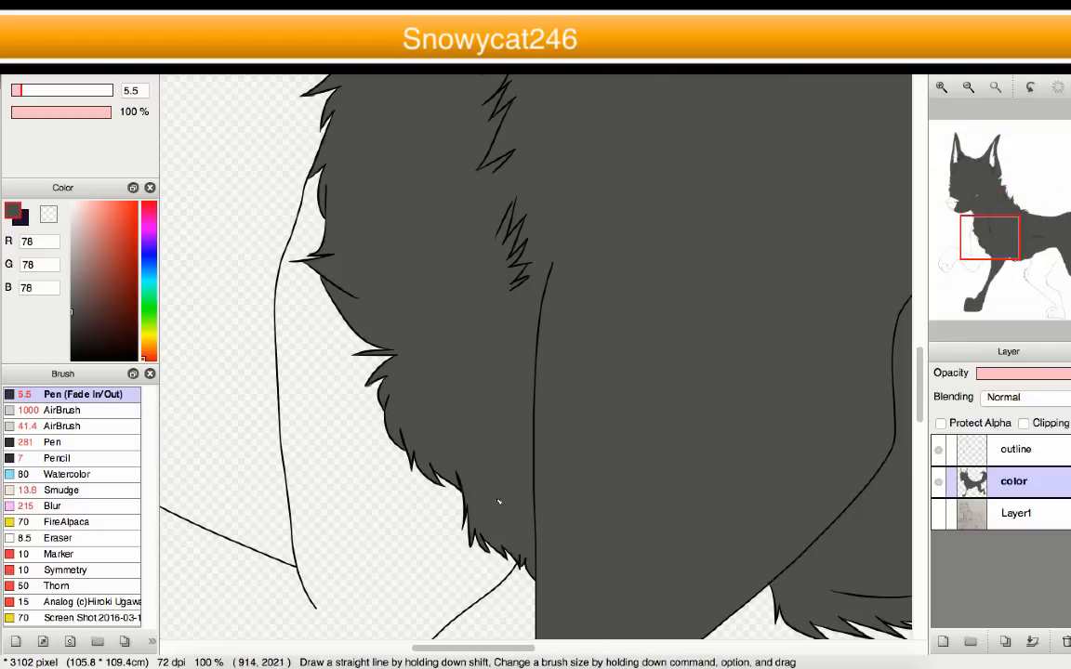
# - Add a new layer between the color layer and the hidden sketch layer
pyautogui.scroll(-2, 485, 334)
pyautogui.scroll(2, 504, 382)
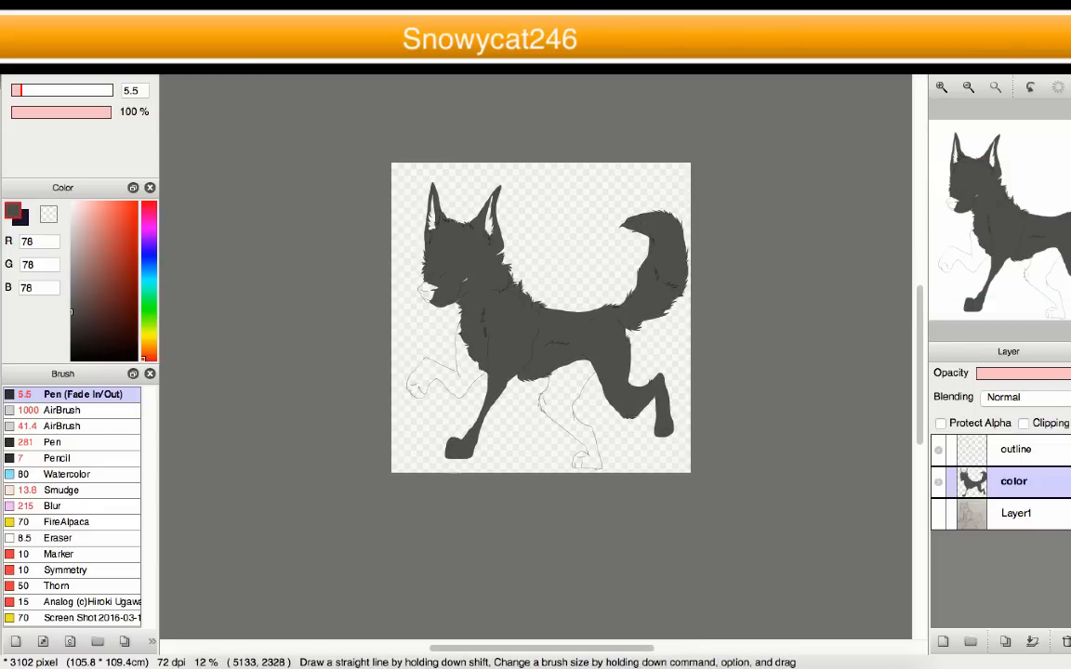
pyautogui.click(1028, 515)
pyautogui.click(944, 643)
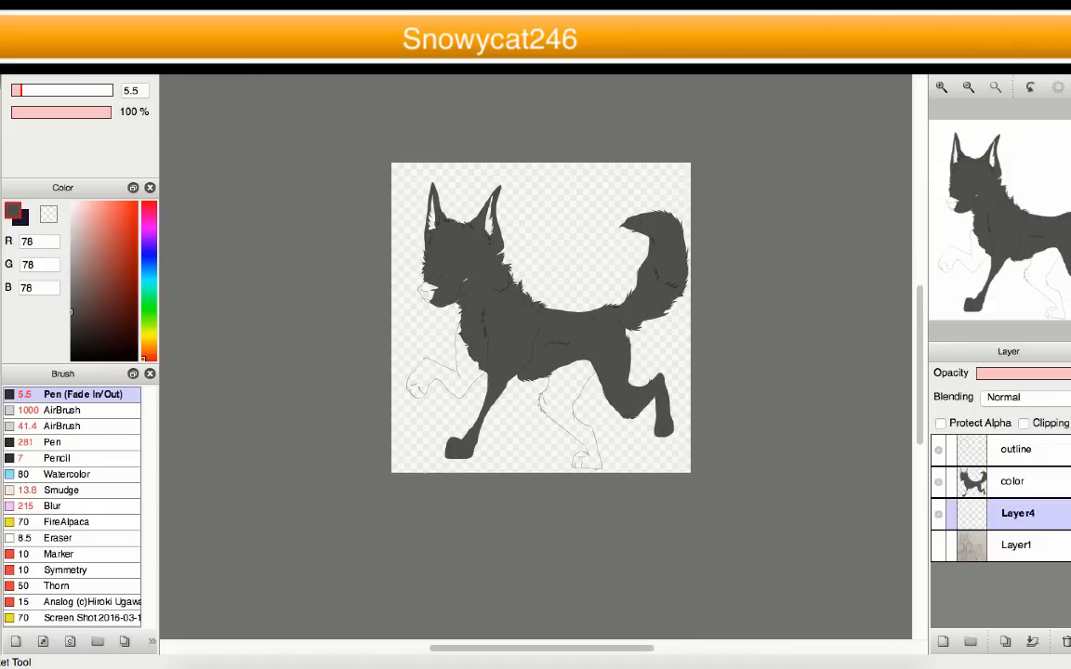
# - Fill the raised front leg with the dark grey (RGB 78, 78, 78) on the new layer
pyautogui.scroll(2, 522, 323)
pyautogui.scroll(-3, 502, 320)
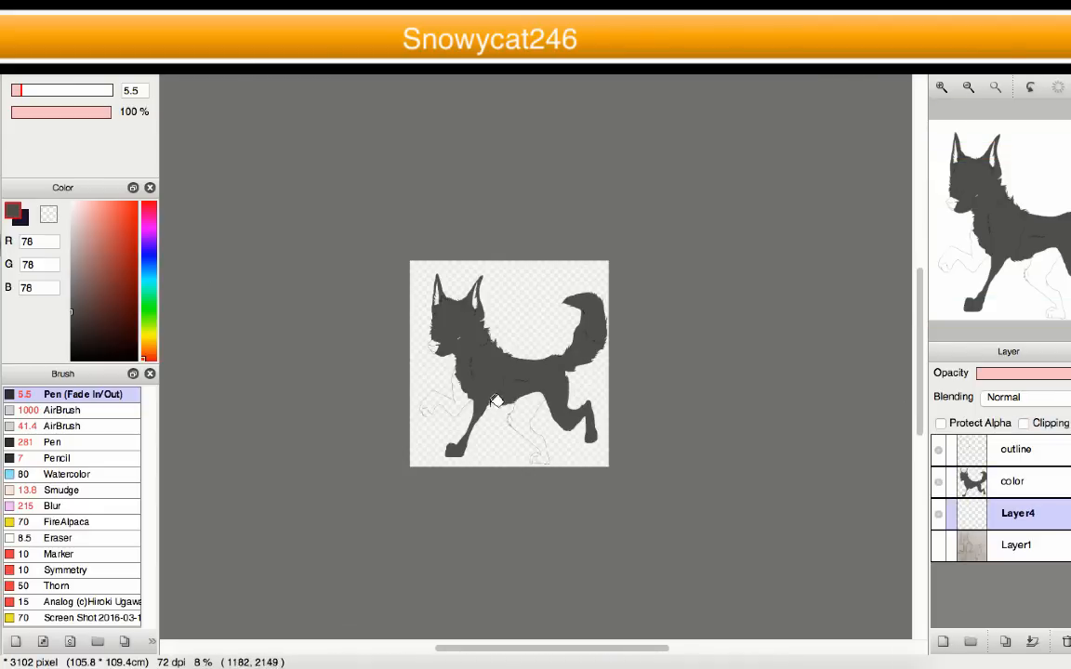
pyautogui.scroll(2, 495, 406)
pyautogui.press('super+Up')
pyautogui.press('super+Up')
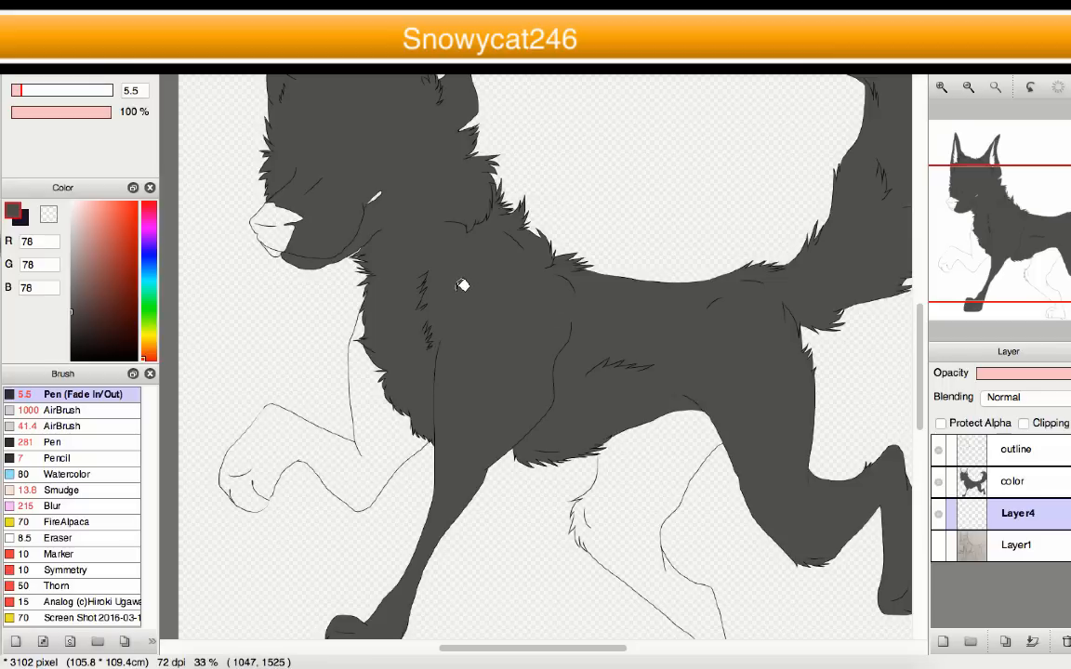
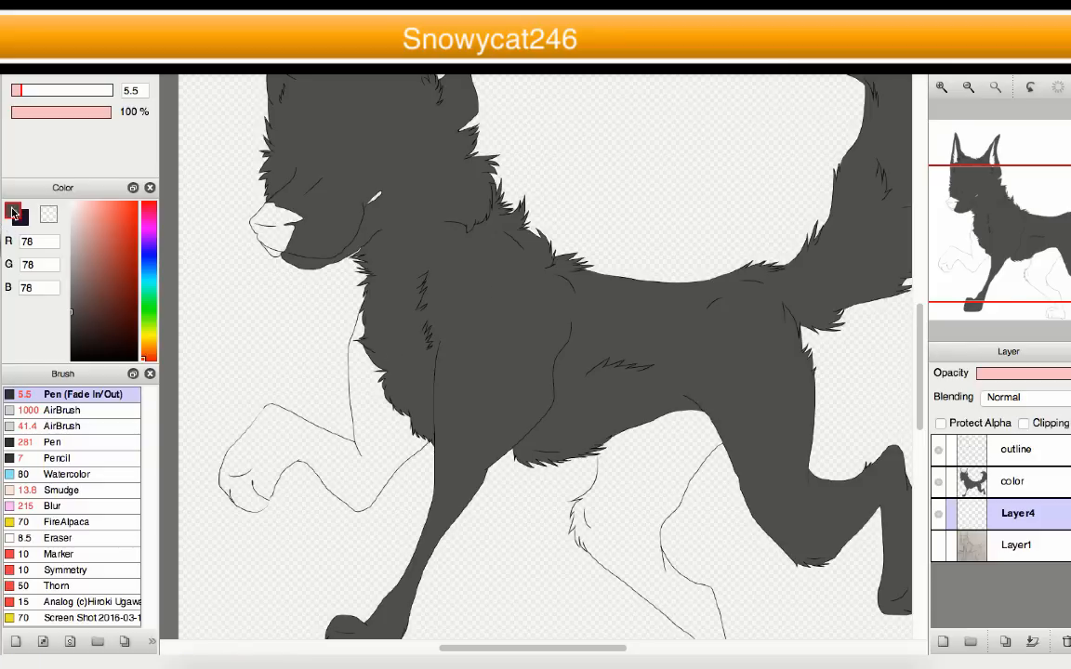
pyautogui.scroll(-5, 252, 217)
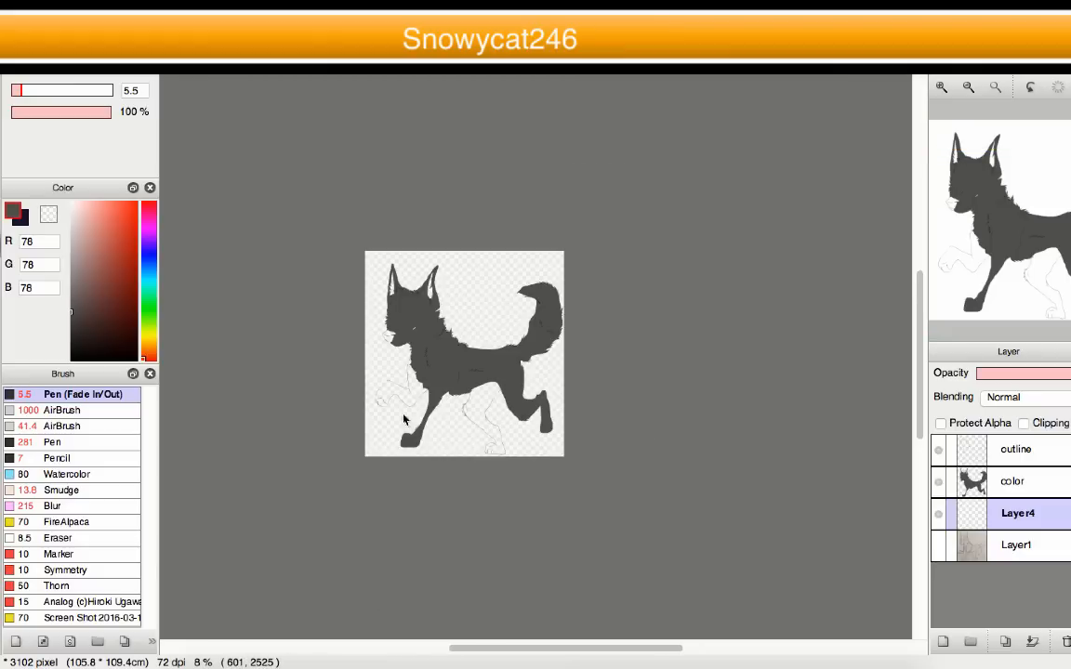
pyautogui.scroll(3, 335, 336)
pyautogui.scroll(2, 334, 336)
pyautogui.click(382, 350)
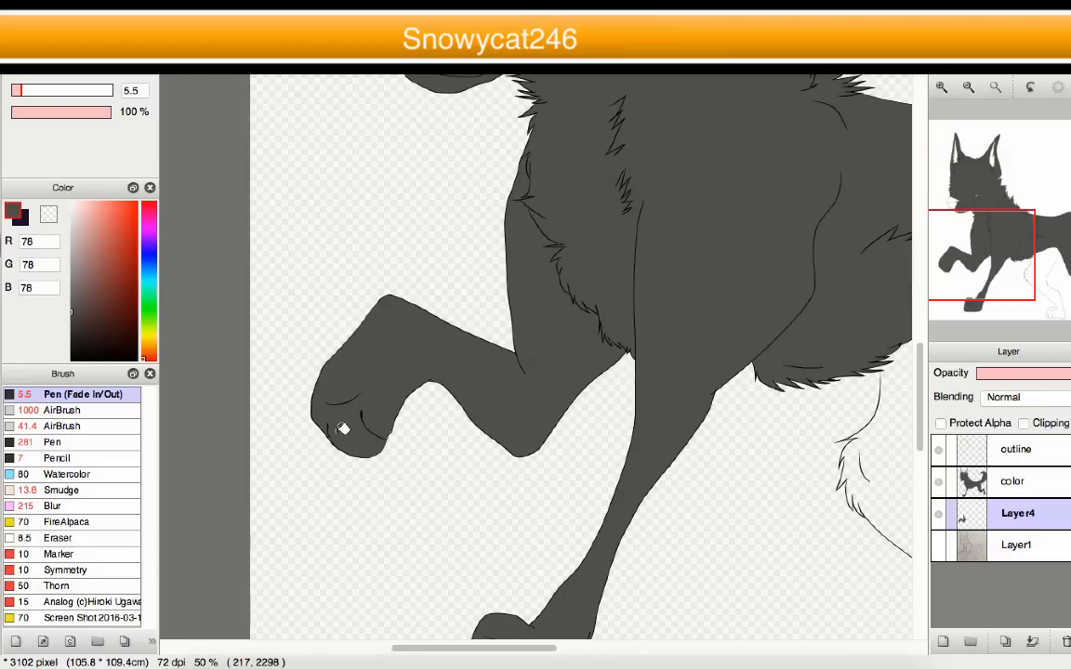
# - Fill the small light gaps beside the toe lines of the raised front paw
pyautogui.scroll(8, 340, 428)
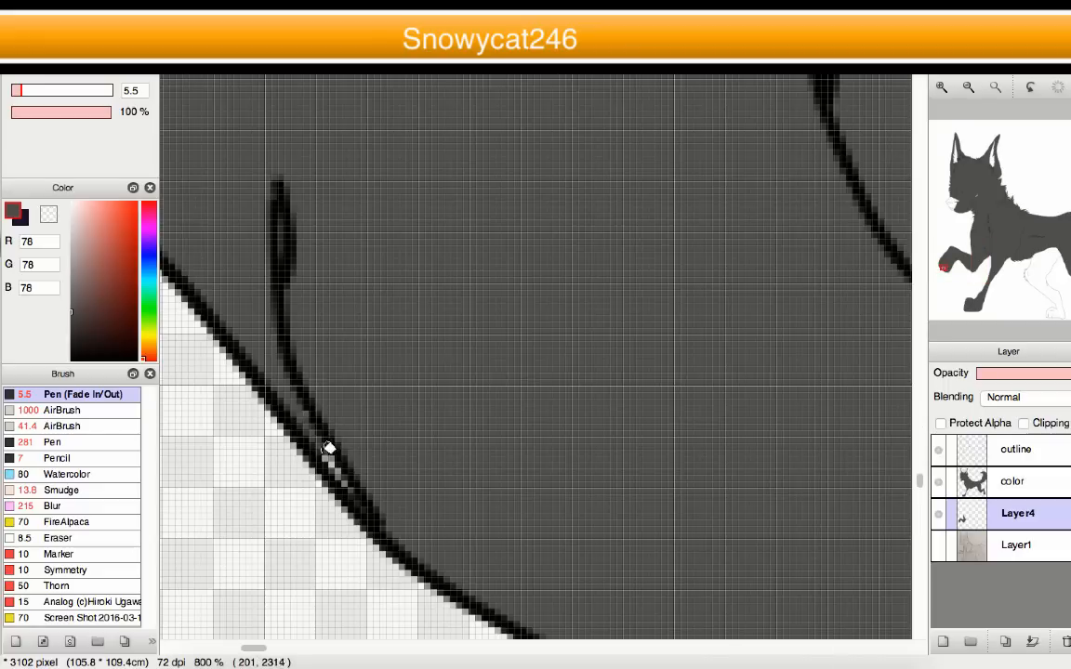
pyautogui.scroll(-8, 318, 404)
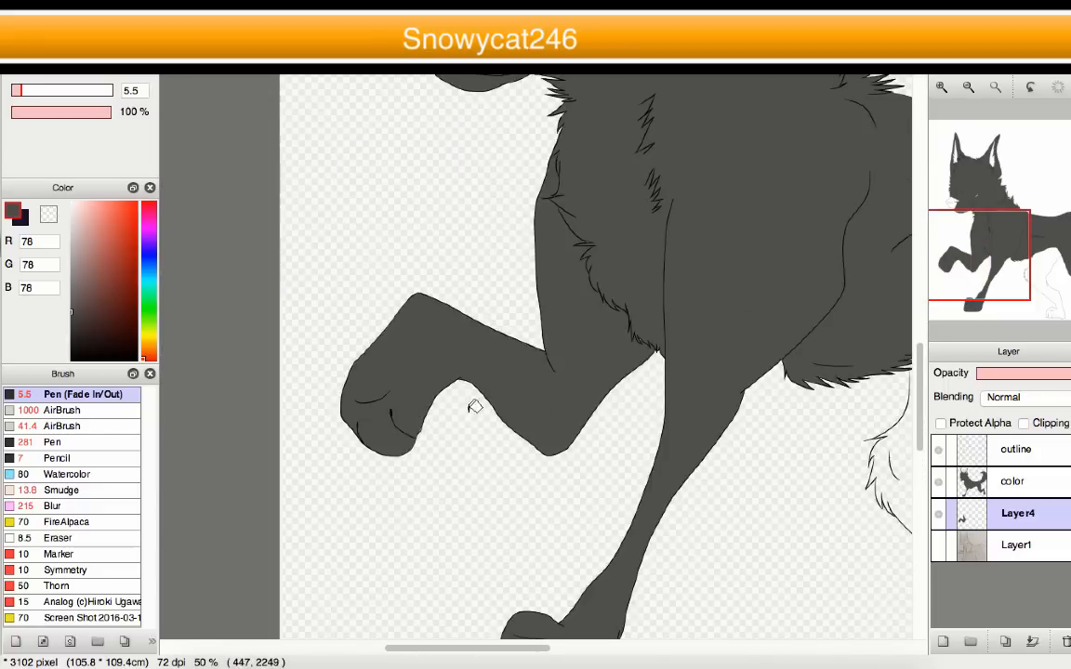
pyautogui.scroll(3, 473, 407)
pyautogui.scroll(6, 452, 301)
pyautogui.scroll(-7, 349, 342)
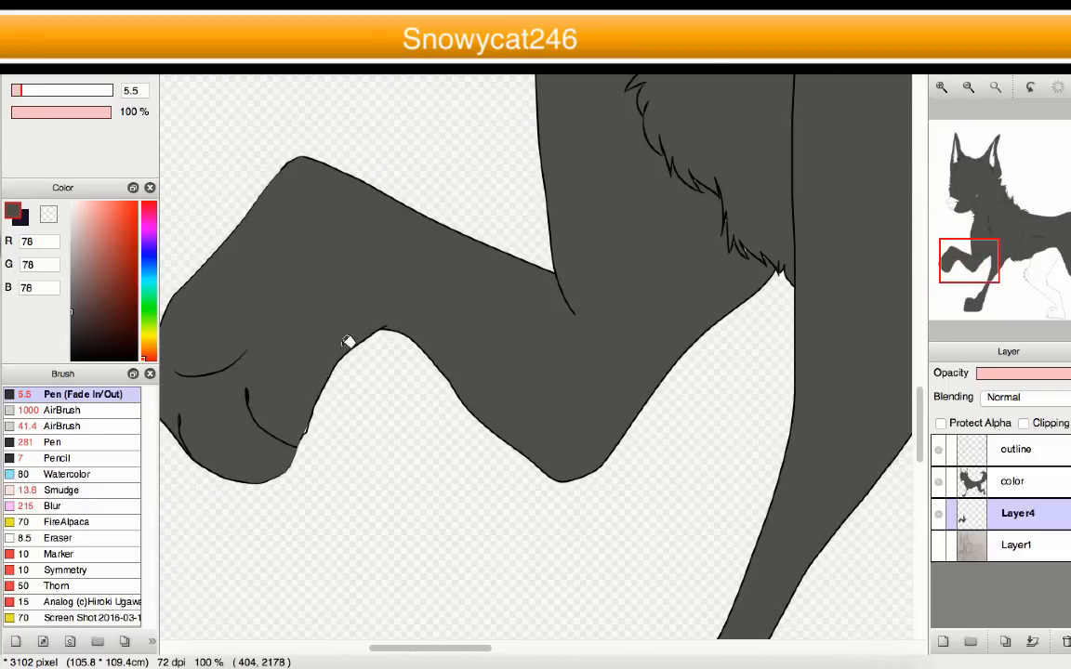
pyautogui.scroll(9, 317, 418)
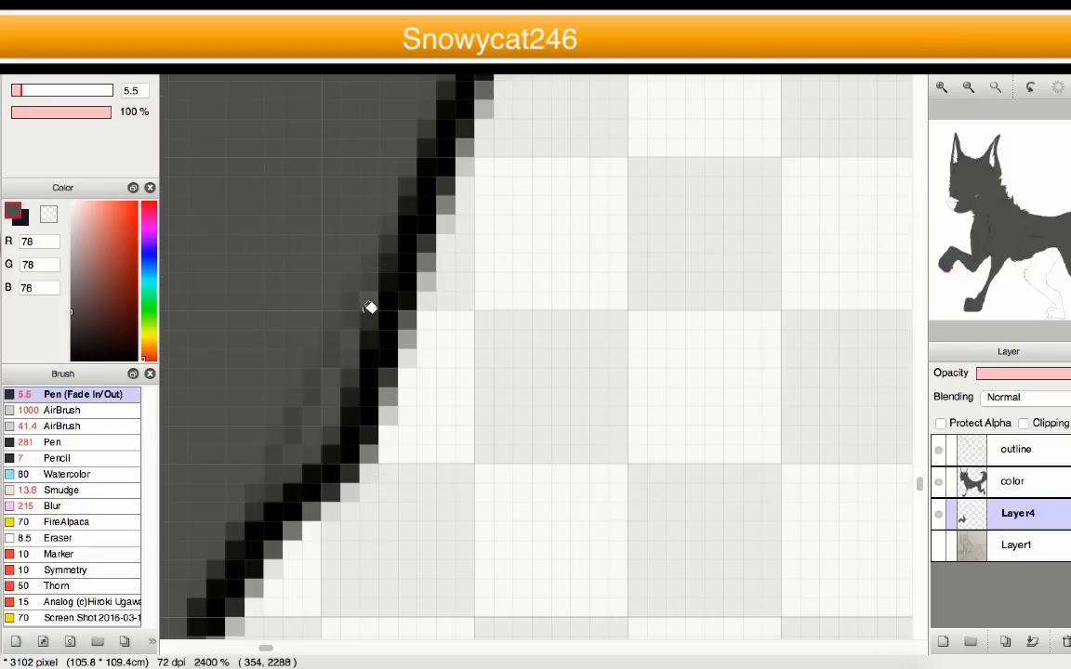
pyautogui.scroll(-10, 363, 444)
# - Fill the uncolored far hind leg and its paw with the same dark grey on the new layer
pyautogui.scroll(4, 498, 410)
pyautogui.scroll(-5, 498, 410)
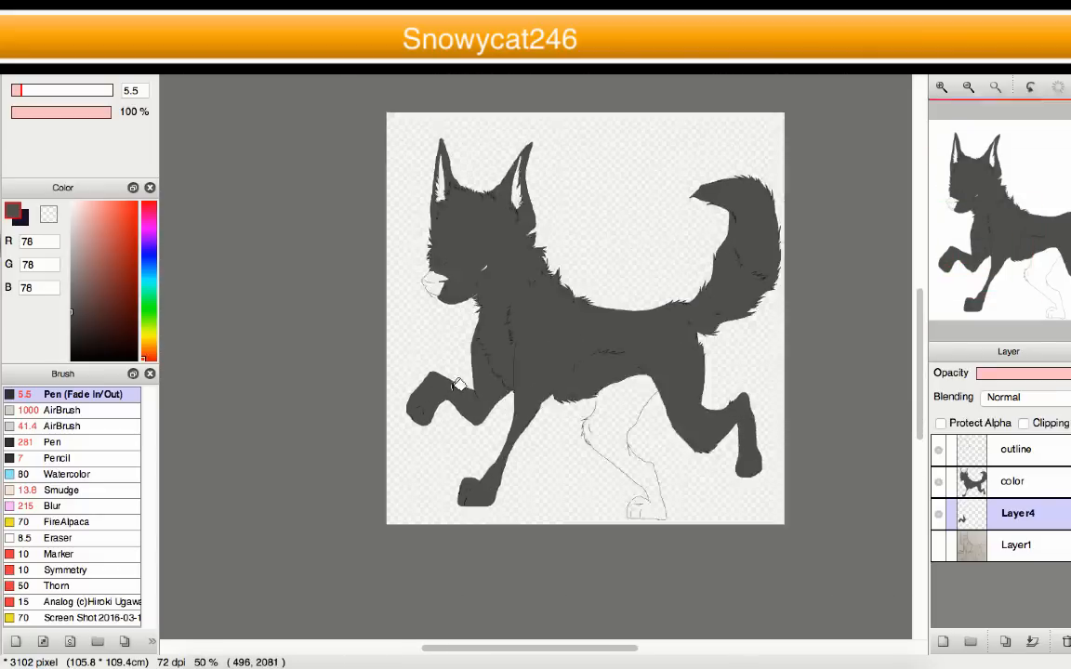
pyautogui.scroll(3, 525, 353)
pyautogui.scroll(-4, 525, 353)
pyautogui.scroll(2, 390, 349)
pyautogui.scroll(-3, 390, 350)
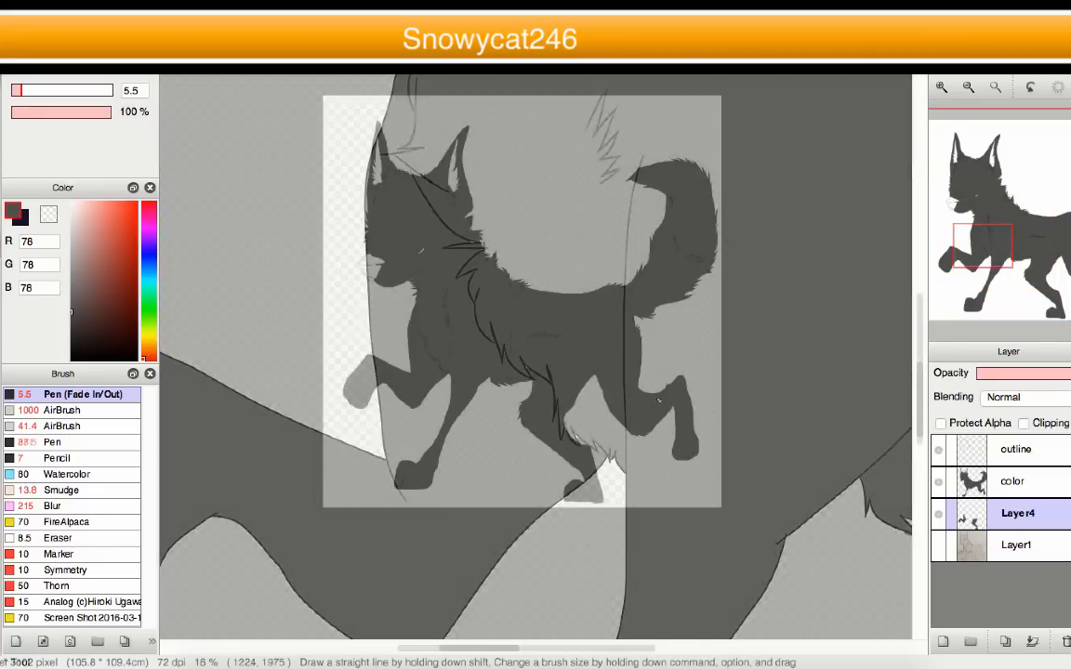
# - Hide and show the new layer, the color layer and the outline layer in turn to compare their contents
pyautogui.click(937, 516)
pyautogui.click(938, 482)
pyautogui.click(938, 482)
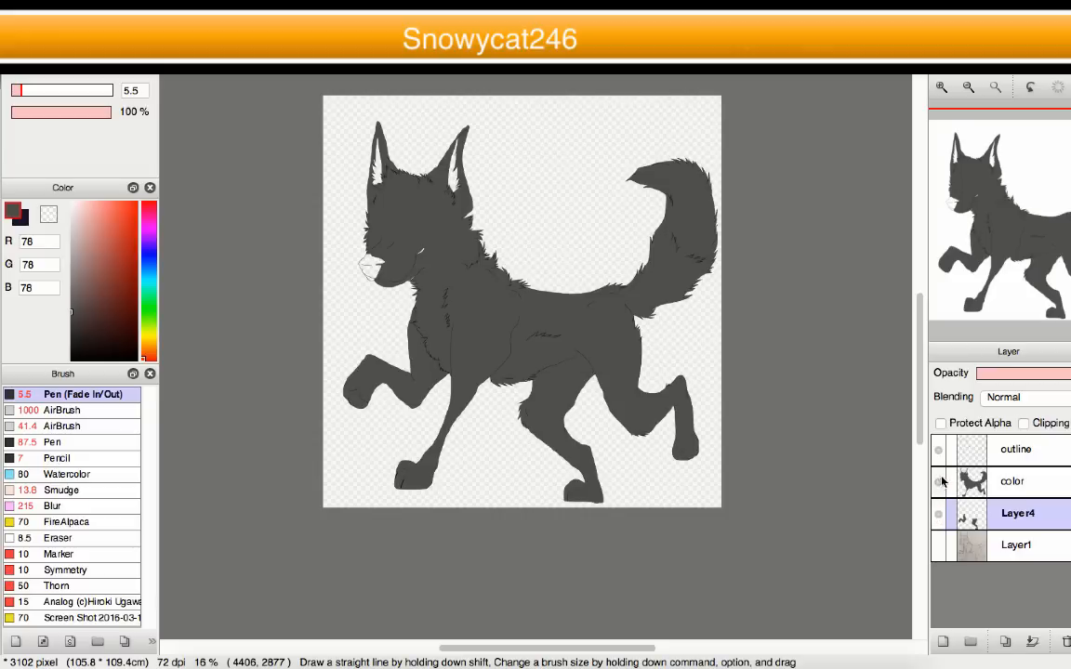
pyautogui.click(938, 451)
pyautogui.click(938, 452)
pyautogui.click(938, 451)
pyautogui.click(937, 452)
# - Fill the tip of the lower jaw beneath the white muzzle with dark grey on the color layer
pyautogui.click(962, 481)
pyautogui.scroll(5, 332, 287)
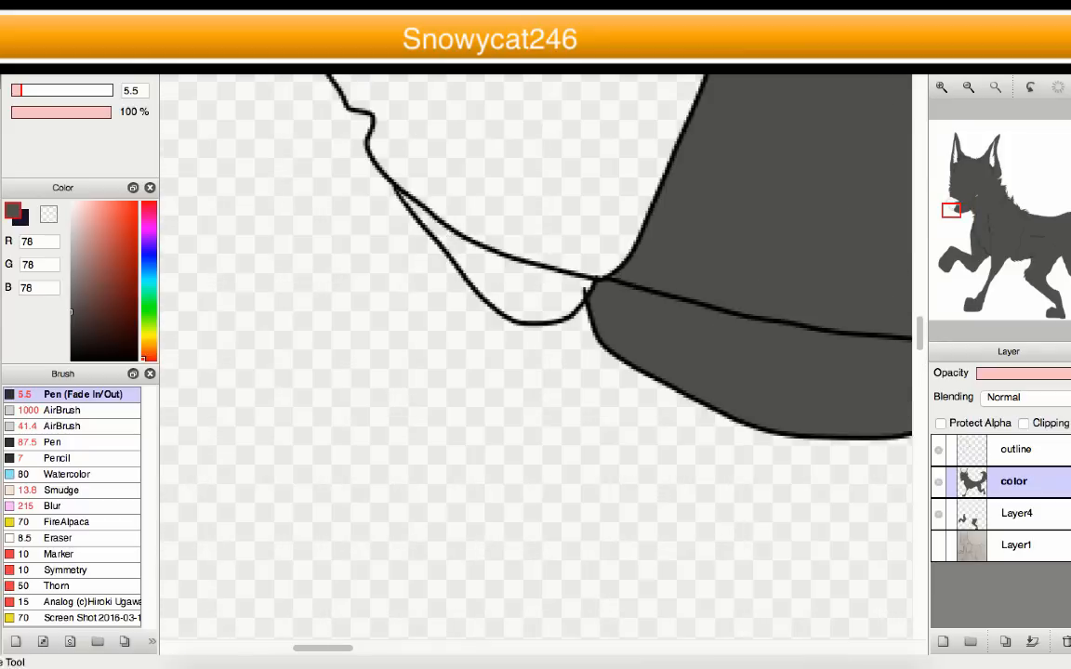
pyautogui.scroll(3, 627, 266)
pyautogui.click(468, 320)
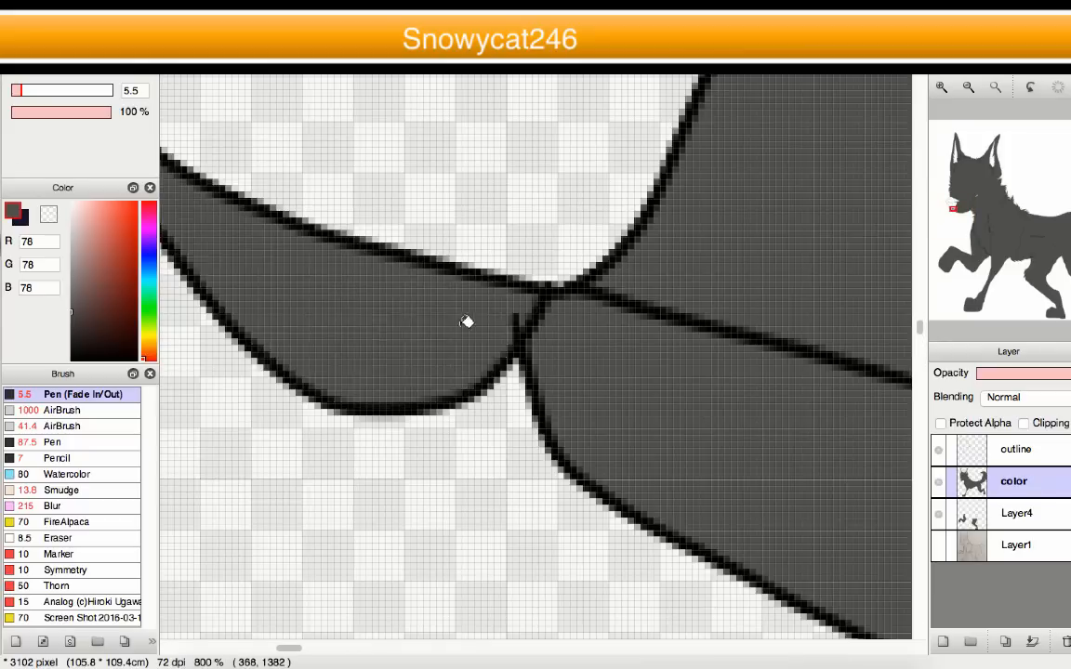
pyautogui.scroll(-2, 469, 319)
pyautogui.scroll(5, 251, 190)
pyautogui.scroll(-8, 313, 251)
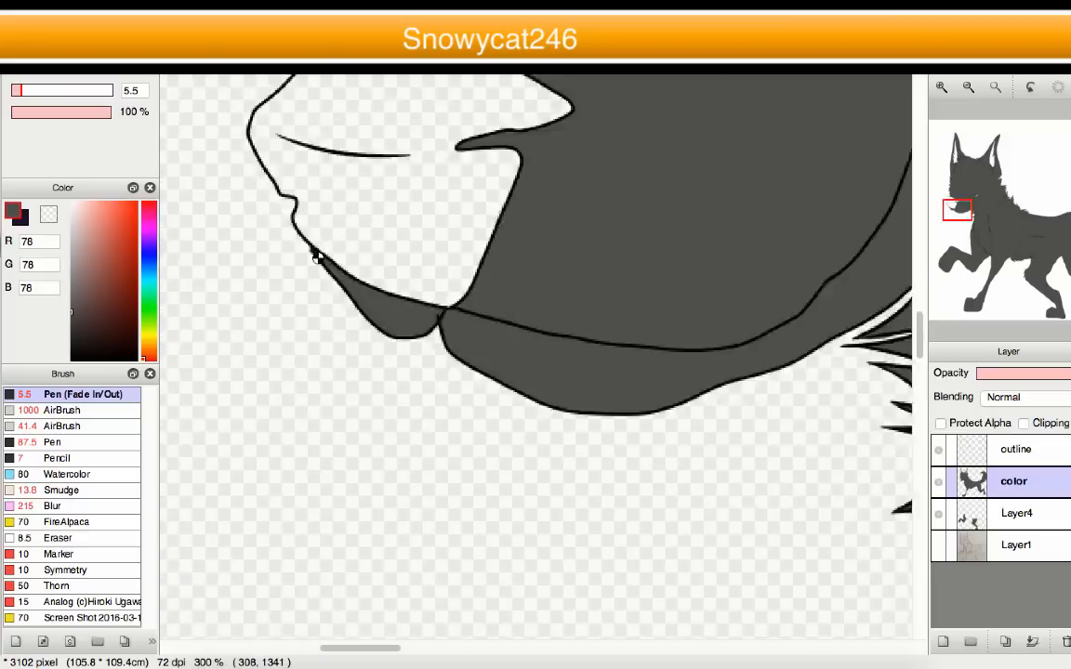
# - Set the drawing color to light grey, RGB 186, 186, 186, and review the whole dog
pyautogui.scroll(-1, 308, 245)
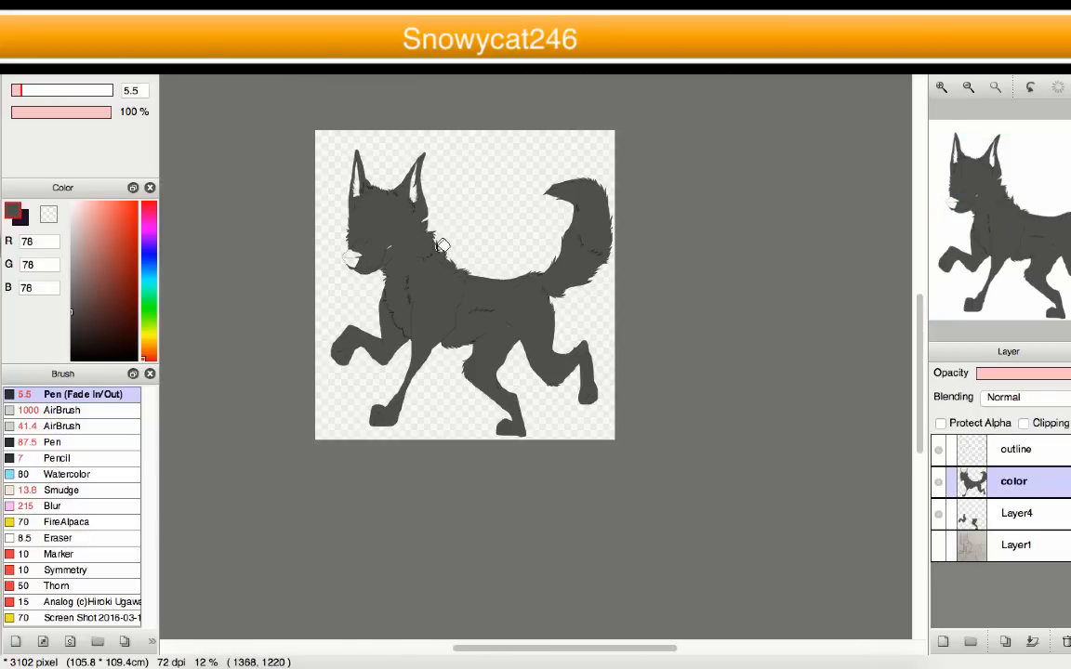
pyautogui.scroll(1, 426, 332)
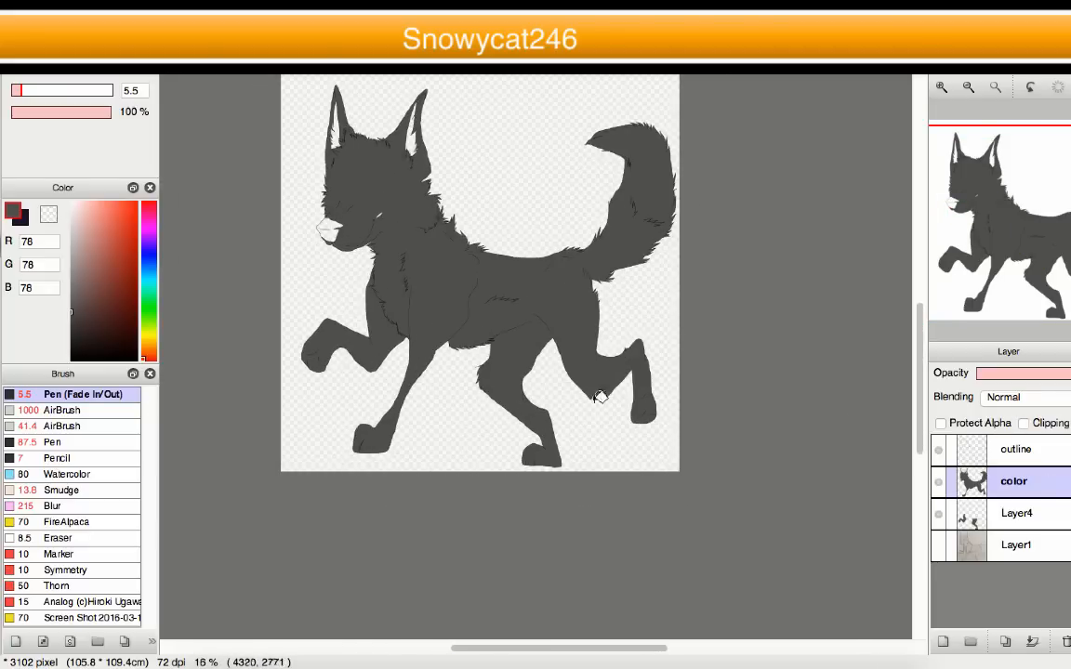
pyautogui.scroll(-2, 599, 397)
pyautogui.scroll(2, 504, 359)
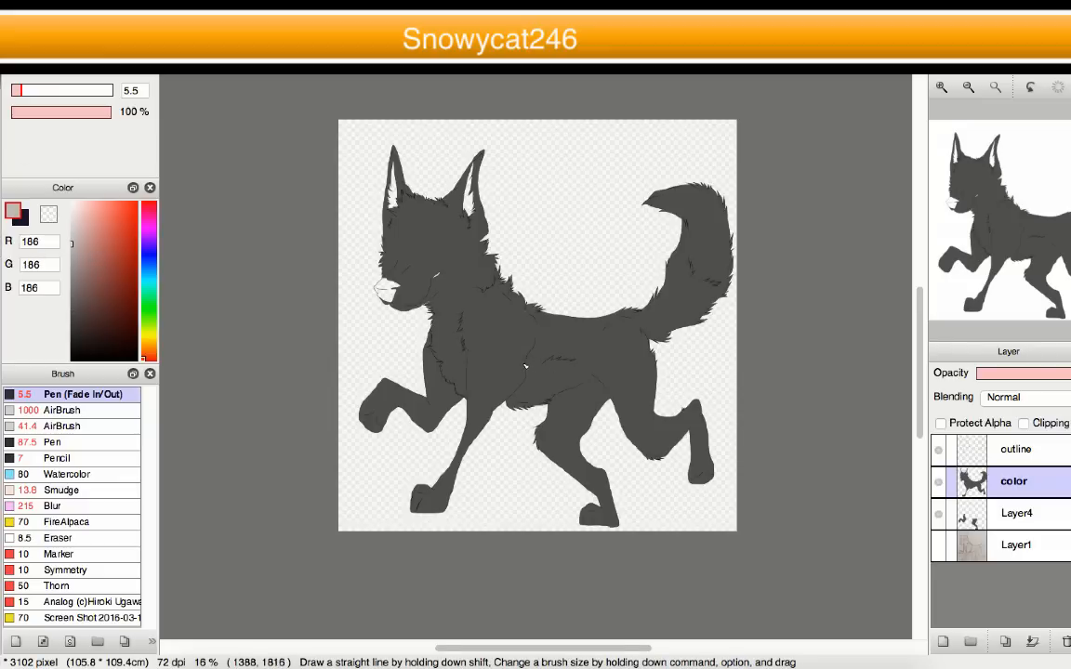
pyautogui.scroll(2, 525, 367)
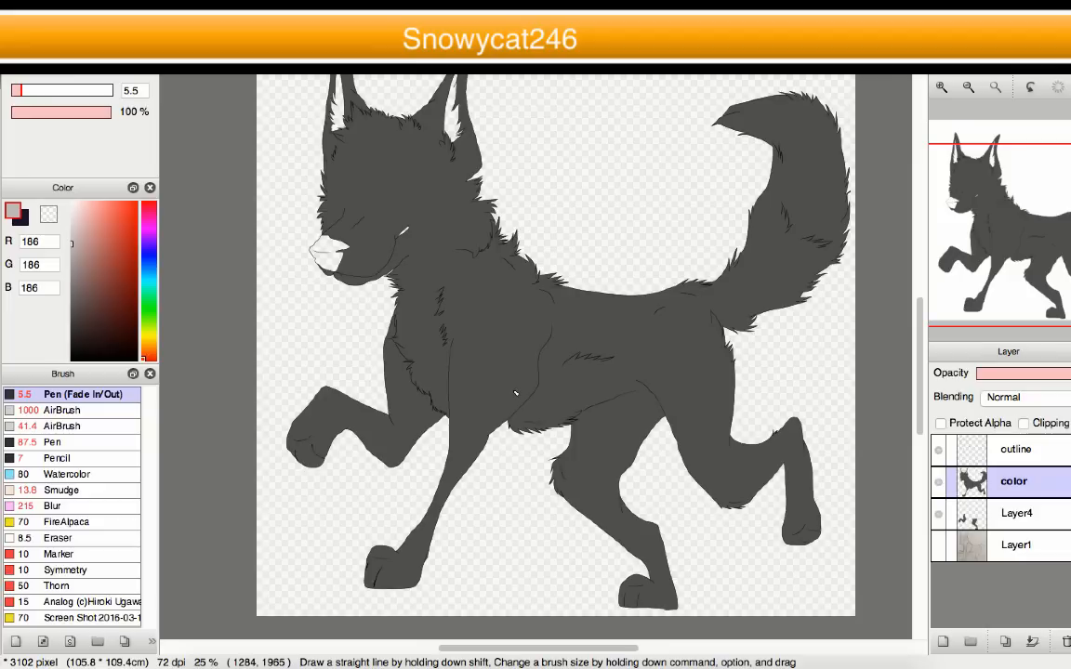
pyautogui.hscroll(3, 586, 394)
pyautogui.scroll(4, 651, 400)
pyautogui.scroll(-6, 598, 413)
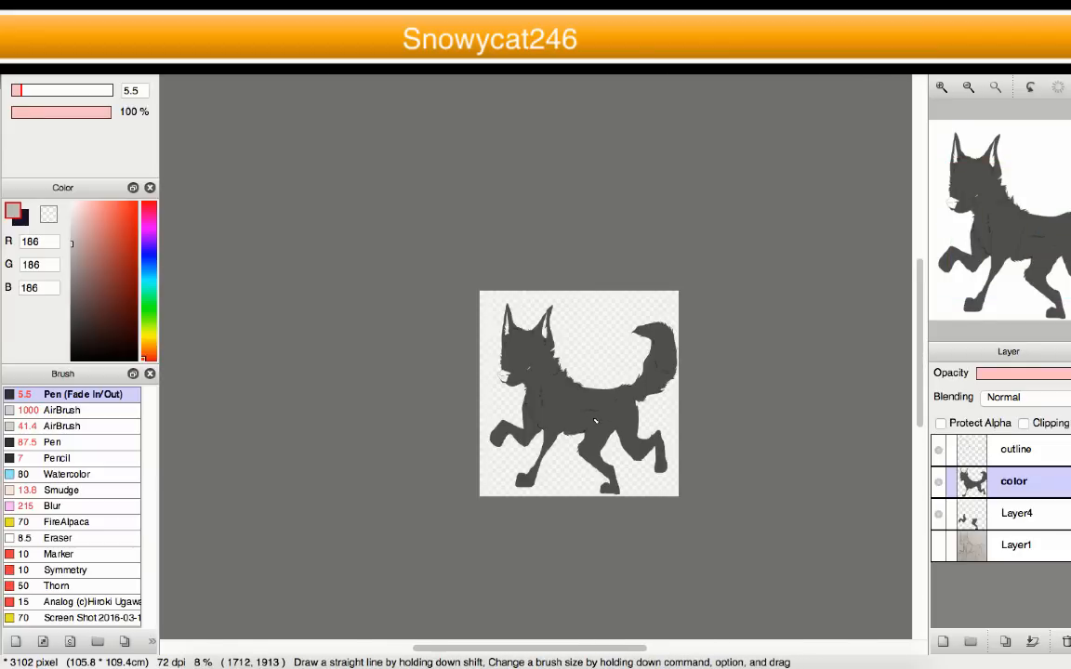
# - Examine the dark grey base coat on the whole dog and around its head, muzzle and neck
pyautogui.scroll(3, 595, 421)
pyautogui.scroll(-3, 577, 421)
pyautogui.scroll(3, 577, 421)
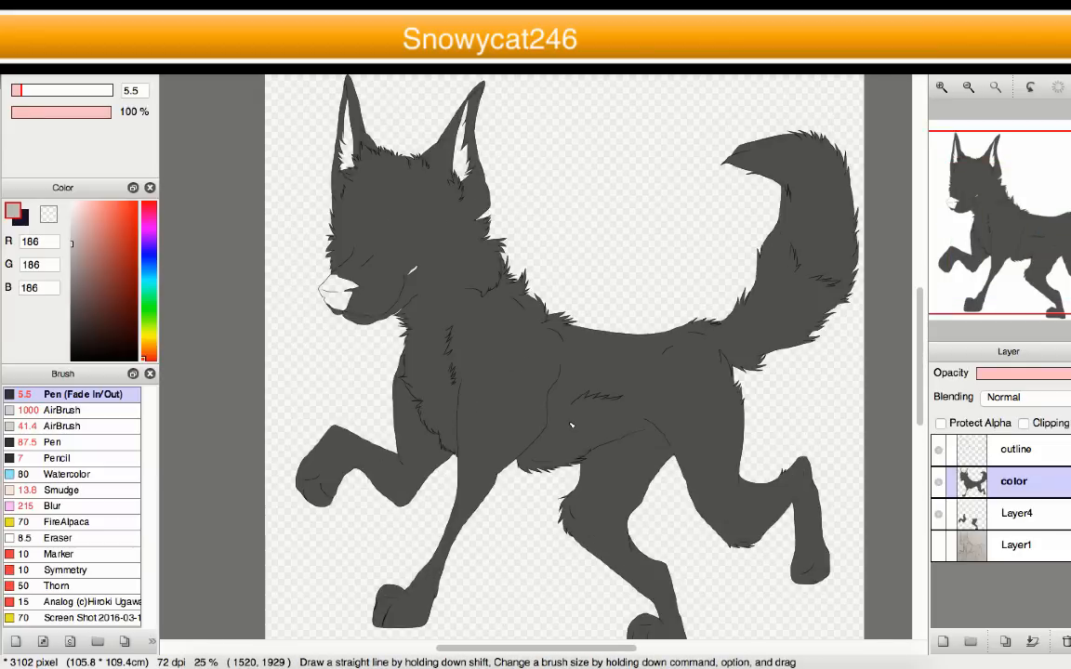
pyautogui.scroll(-3, 558, 423)
pyautogui.scroll(4, 525, 426)
pyautogui.scroll(2, 522, 425)
pyautogui.scroll(-3, 521, 425)
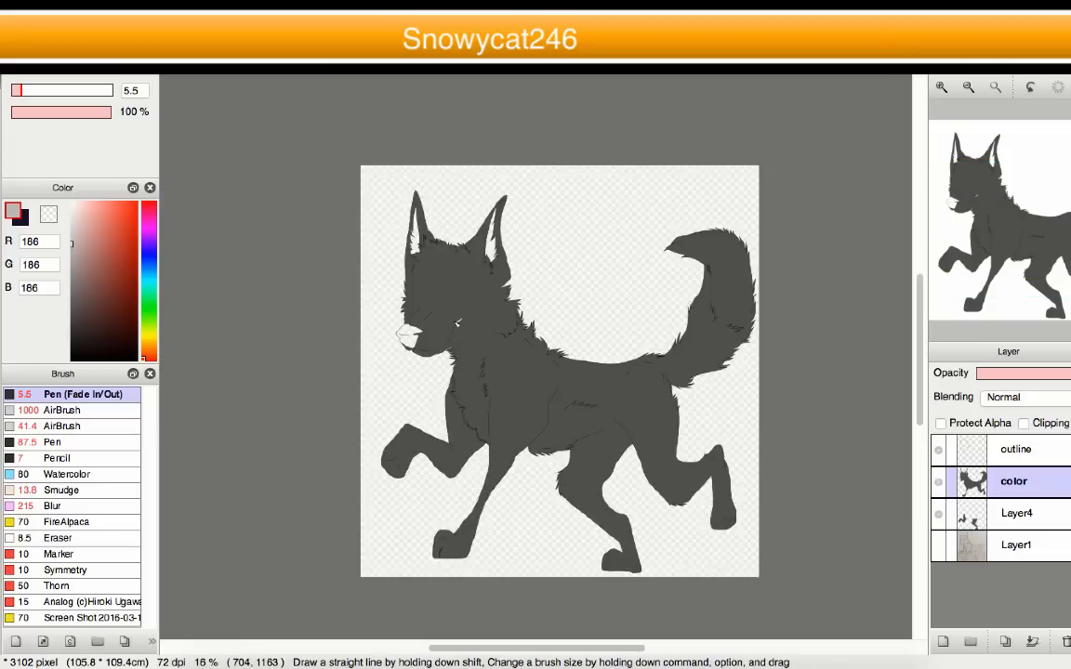
pyautogui.scroll(3, 495, 329)
pyautogui.scroll(1, 517, 425)
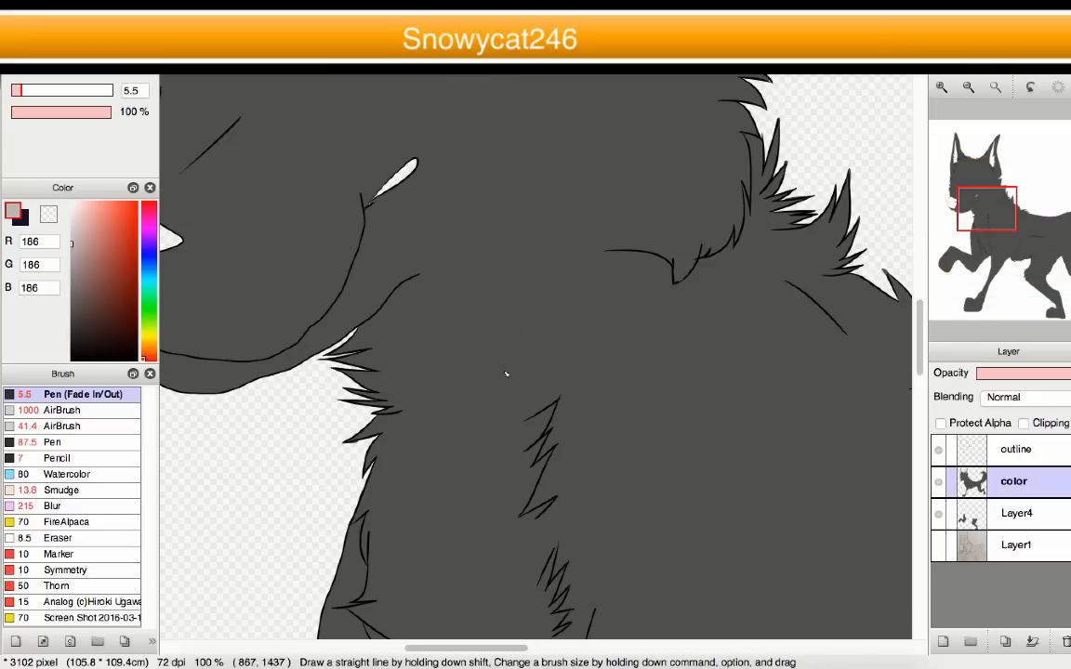
pyautogui.scroll(-3, 440, 416)
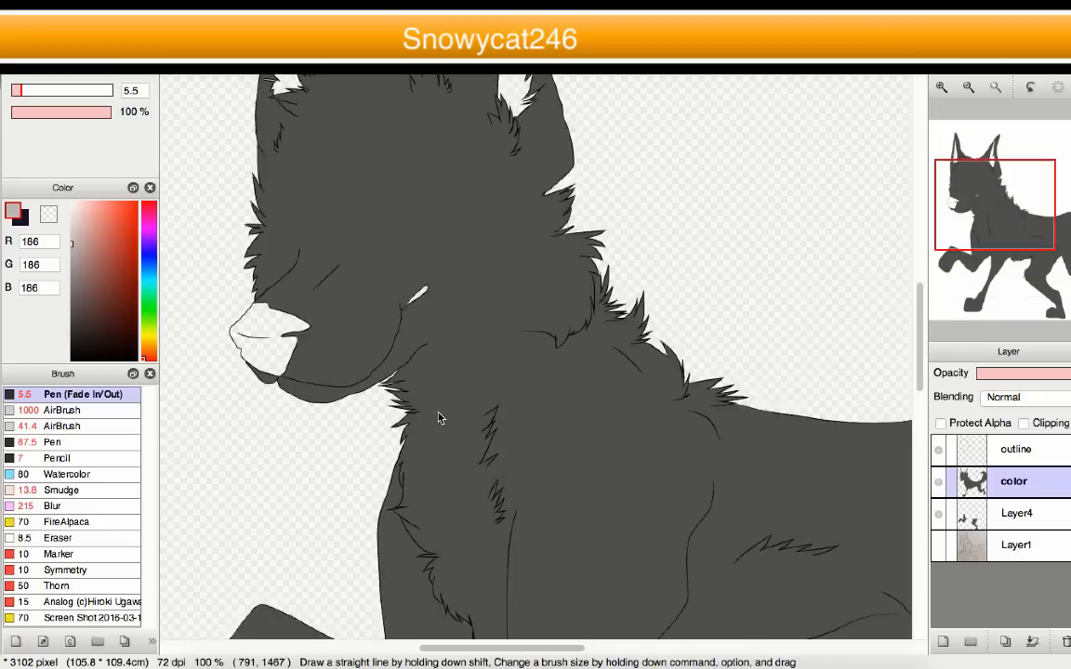
pyautogui.scroll(4, 456, 409)
pyautogui.scroll(-4, 449, 324)
pyautogui.scroll(-5, 441, 371)
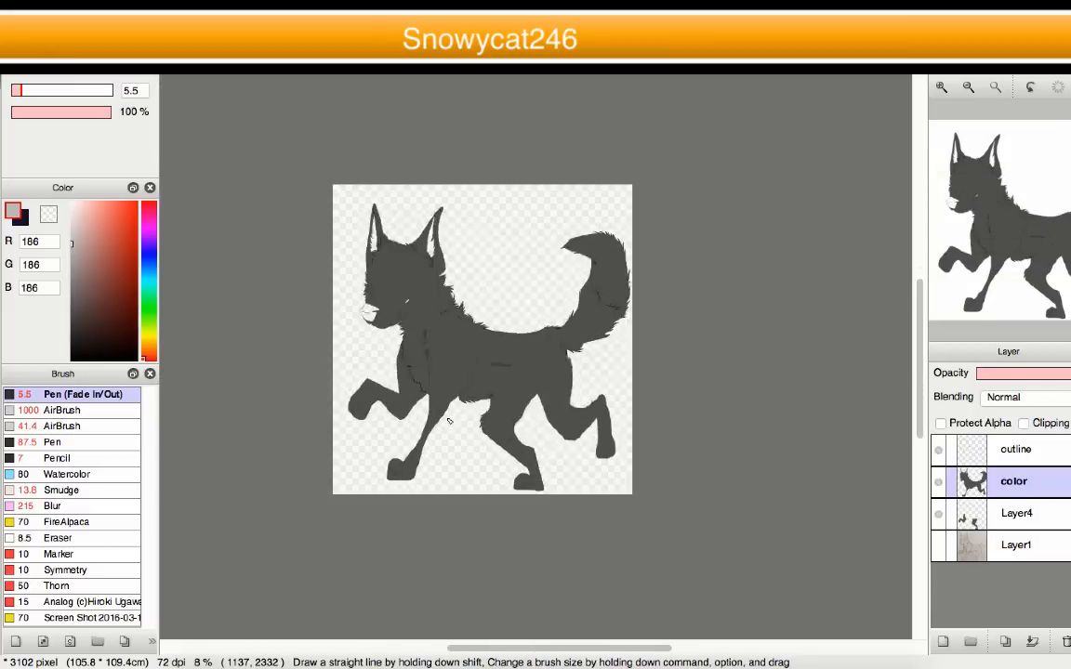
pyautogui.scroll(2, 438, 369)
pyautogui.scroll(3, 438, 369)
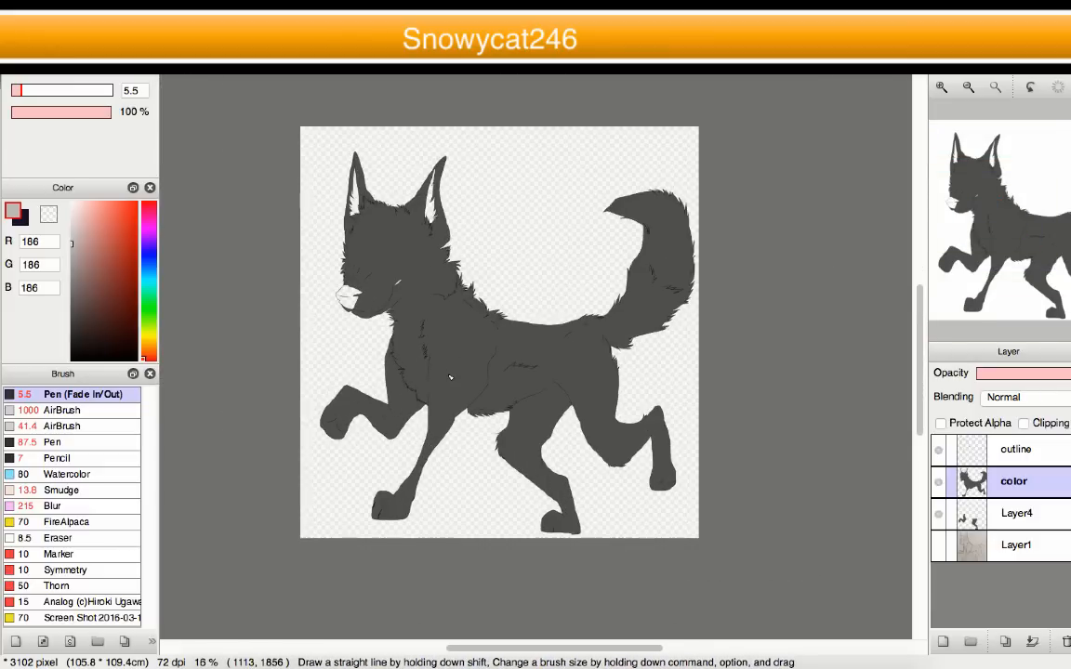
pyautogui.scroll(-3, 490, 382)
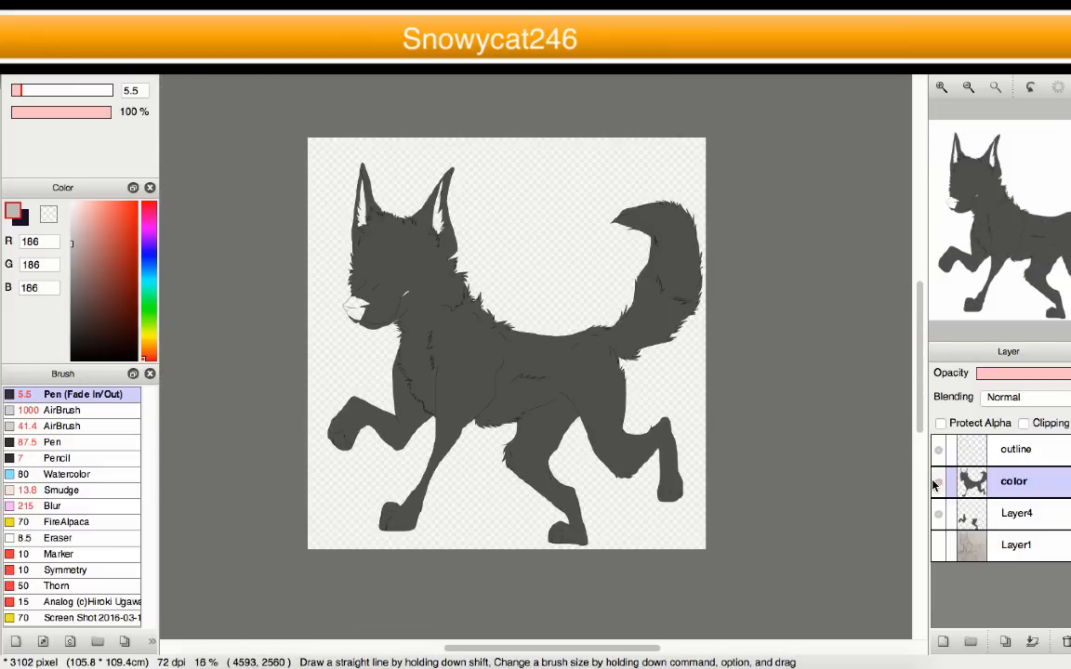
# - Turn on alpha protection for the color layer
pyautogui.scroll(2, 841, 441)
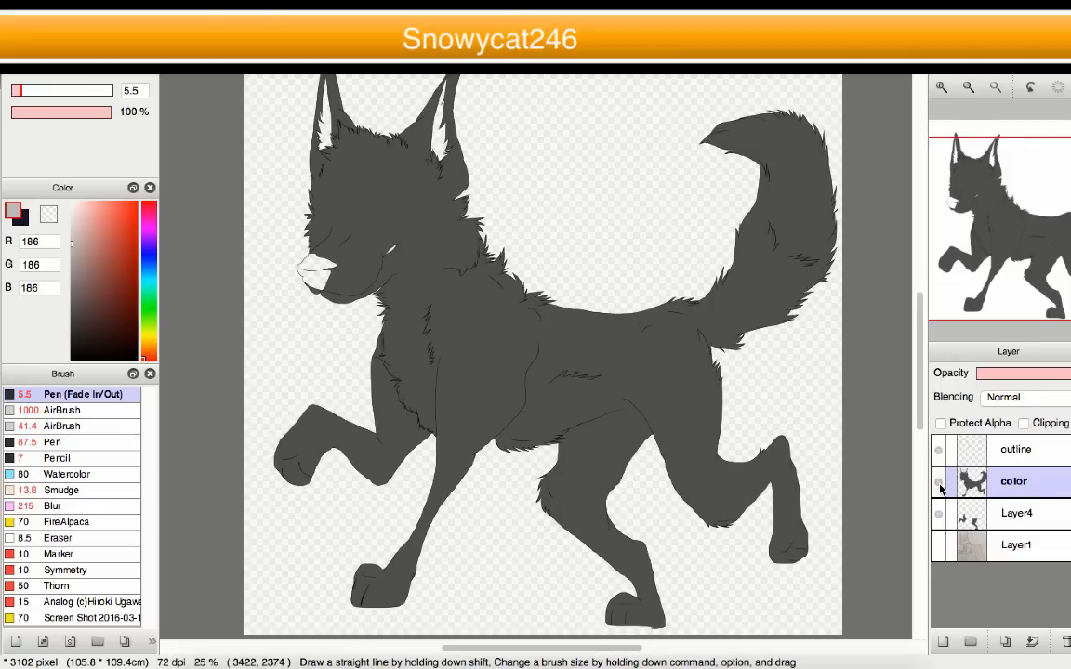
pyautogui.scroll(-2, 316, 448)
pyautogui.scroll(2, 312, 400)
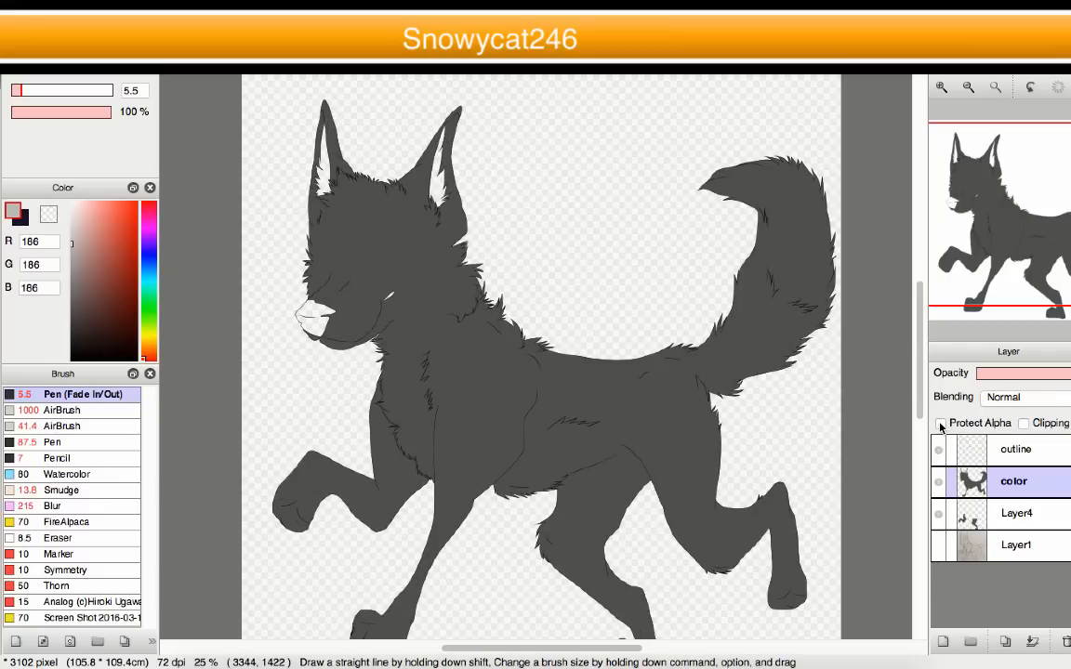
pyautogui.scroll(-2, 630, 414)
pyautogui.scroll(1, 556, 452)
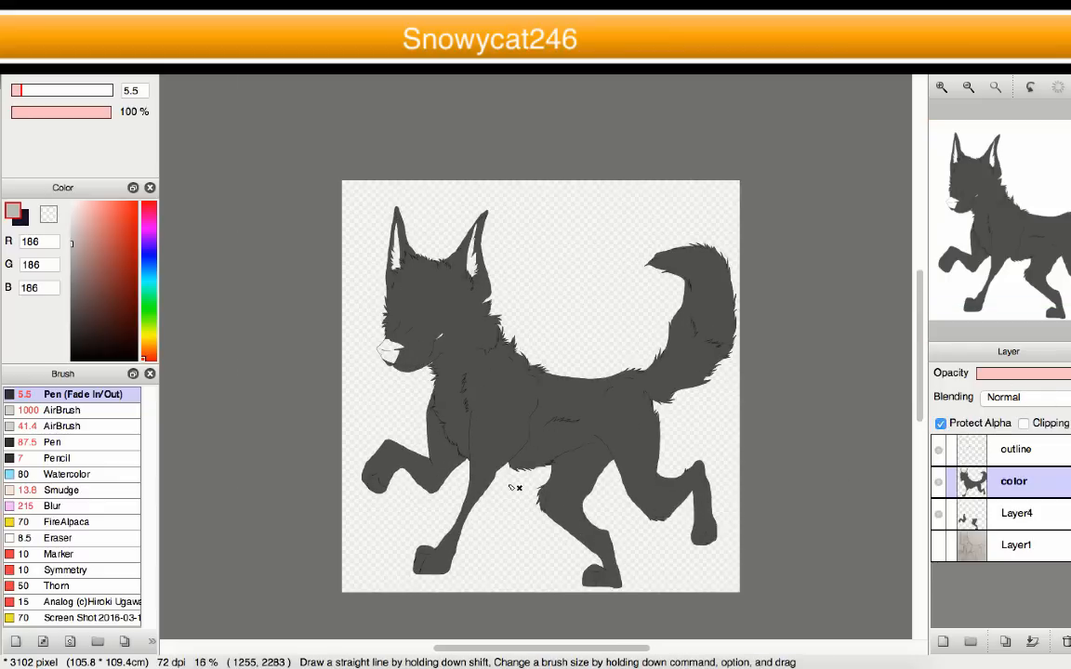
# - Test the alpha protection with red zigzag strokes, RGB 174, 15, 0, across the belly edge, and undo them
pyautogui.scroll(4, 514, 487)
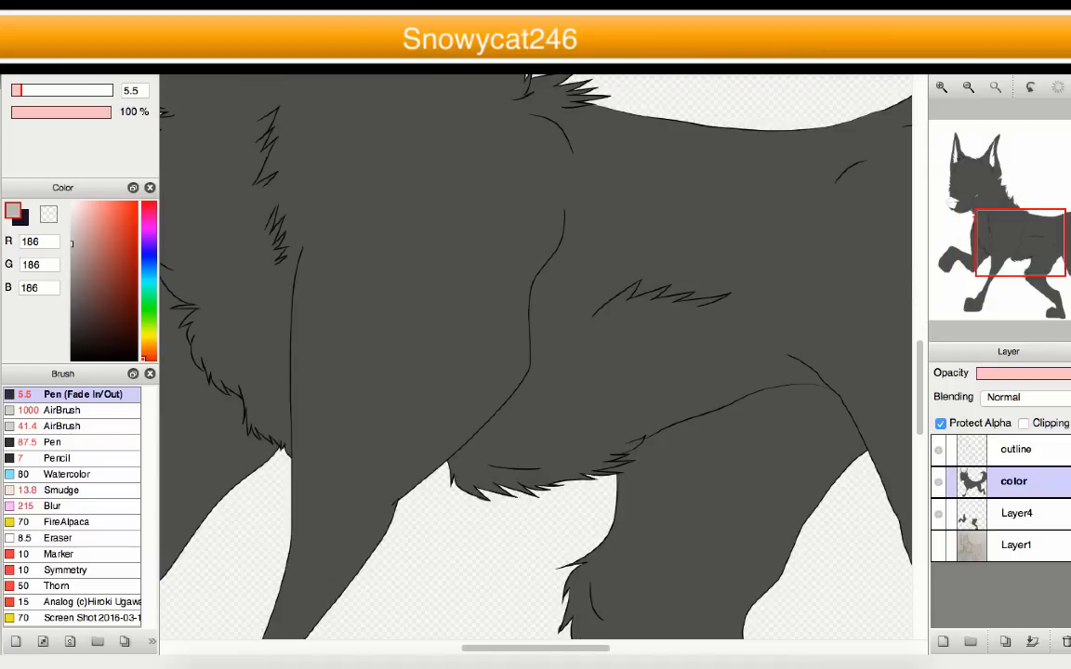
pyautogui.moveTo(171, 255); pyautogui.dragTo(171, 250)
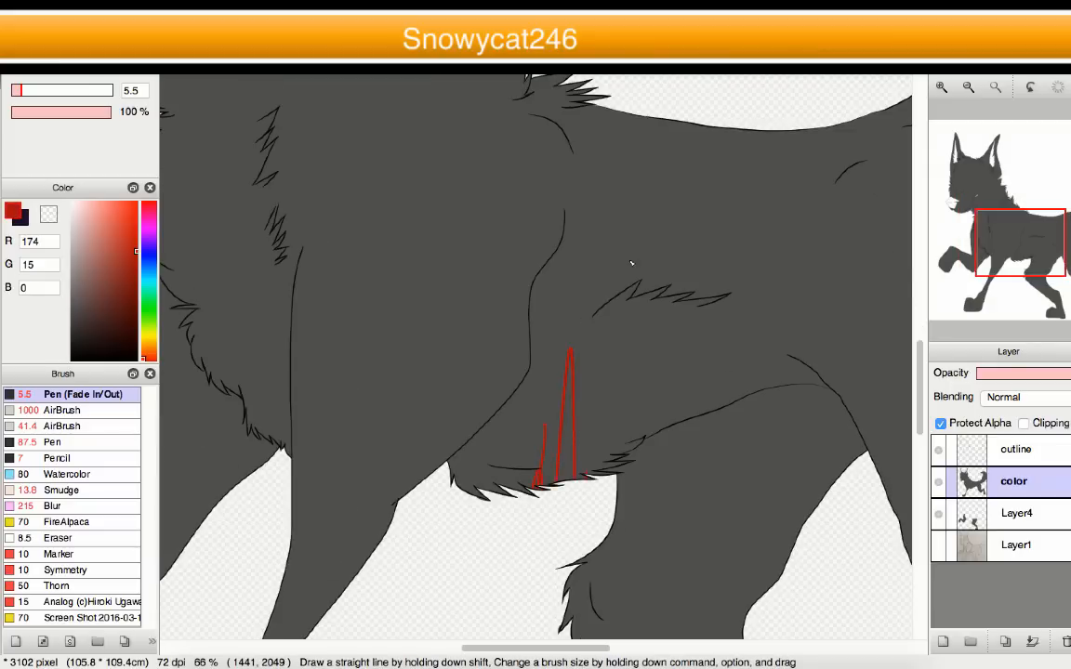
pyautogui.moveTo(587, 476); pyautogui.dragTo(641, 439)
pyautogui.moveTo(662, 429); pyautogui.dragTo(707, 386)
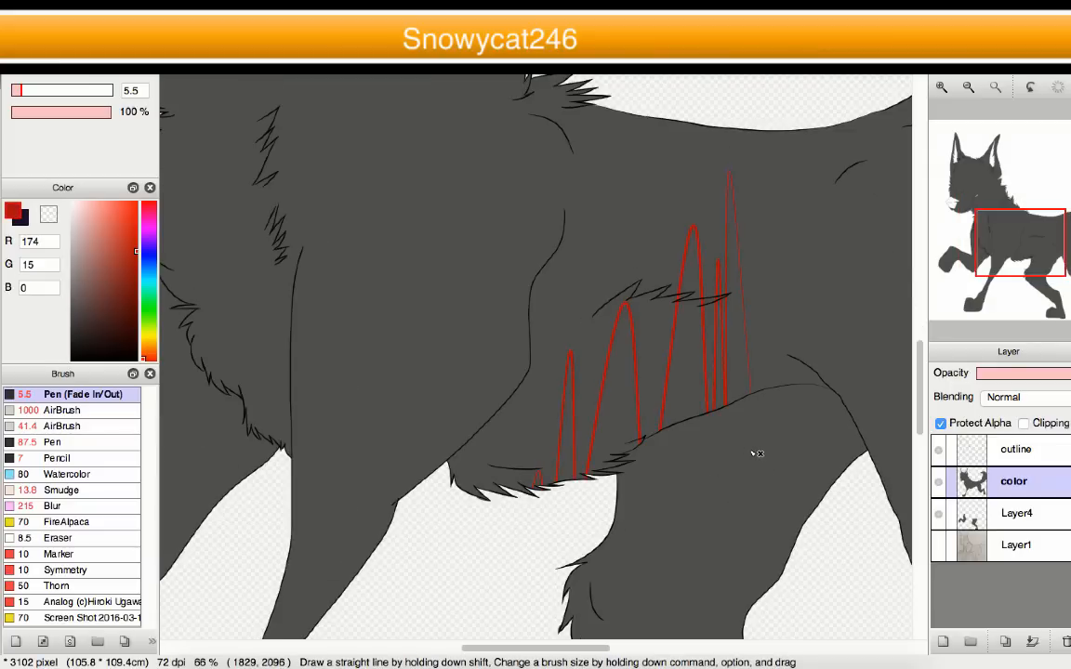
pyautogui.press('super+z')
# - Review the dog's body, hindquarters and tail on the alpha-protected color layer
pyautogui.scroll(-4, 540, 454)
pyautogui.scroll(2, 538, 431)
pyautogui.scroll(-4, 526, 393)
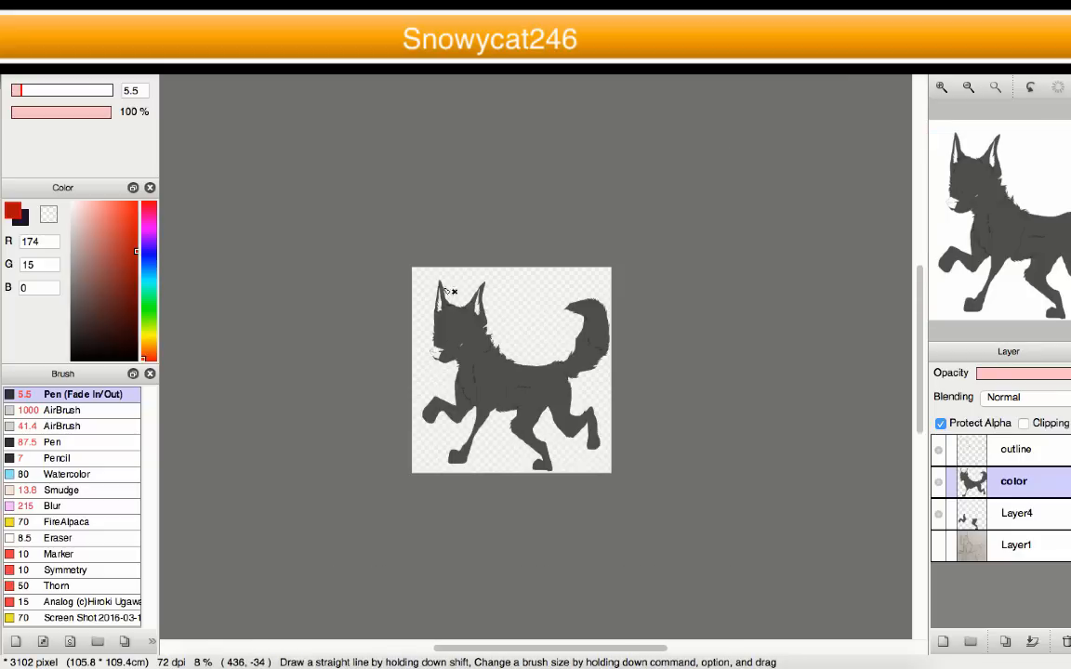
pyautogui.scroll(4, 448, 296)
pyautogui.scroll(-4, 444, 306)
pyautogui.scroll(3, 574, 400)
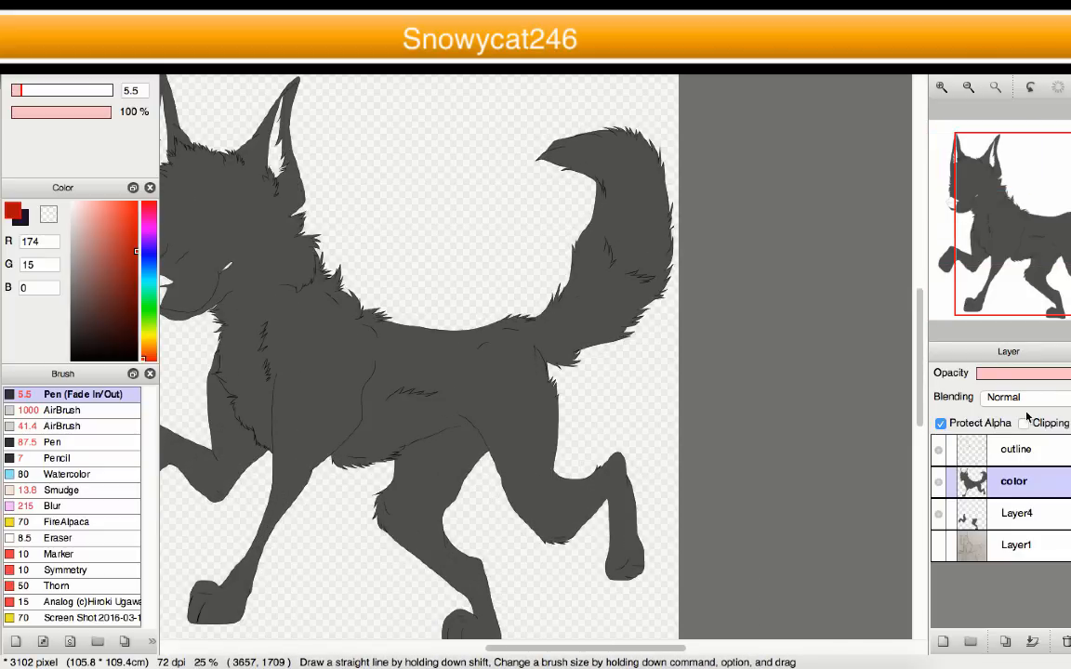
pyautogui.scroll(2, 723, 355)
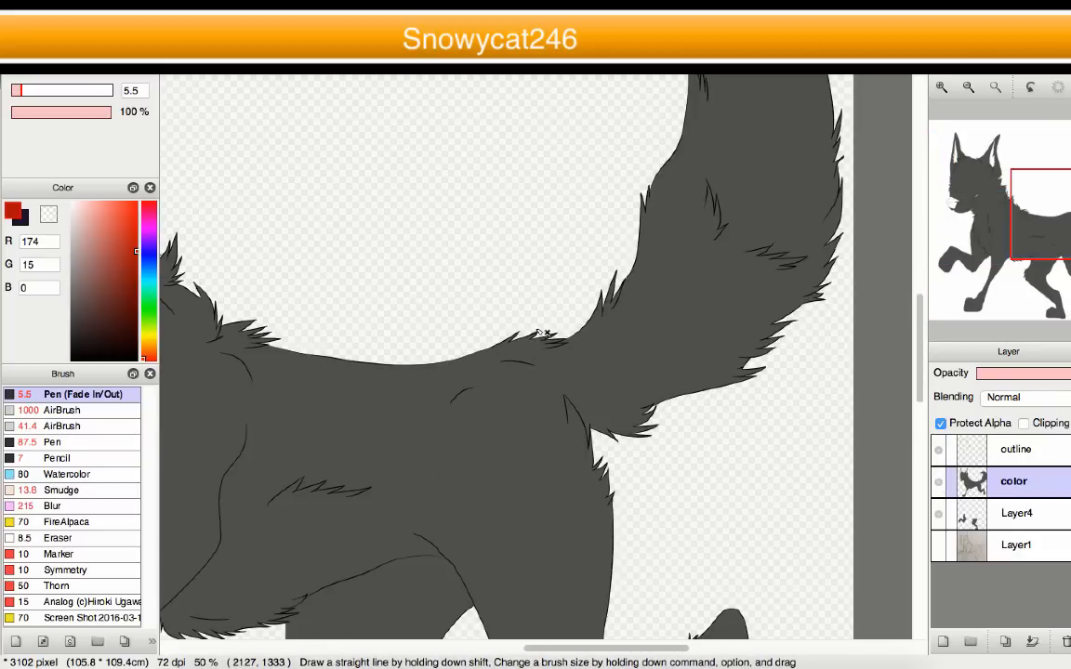
pyautogui.scroll(-4, 651, 358)
pyautogui.scroll(2, 271, 353)
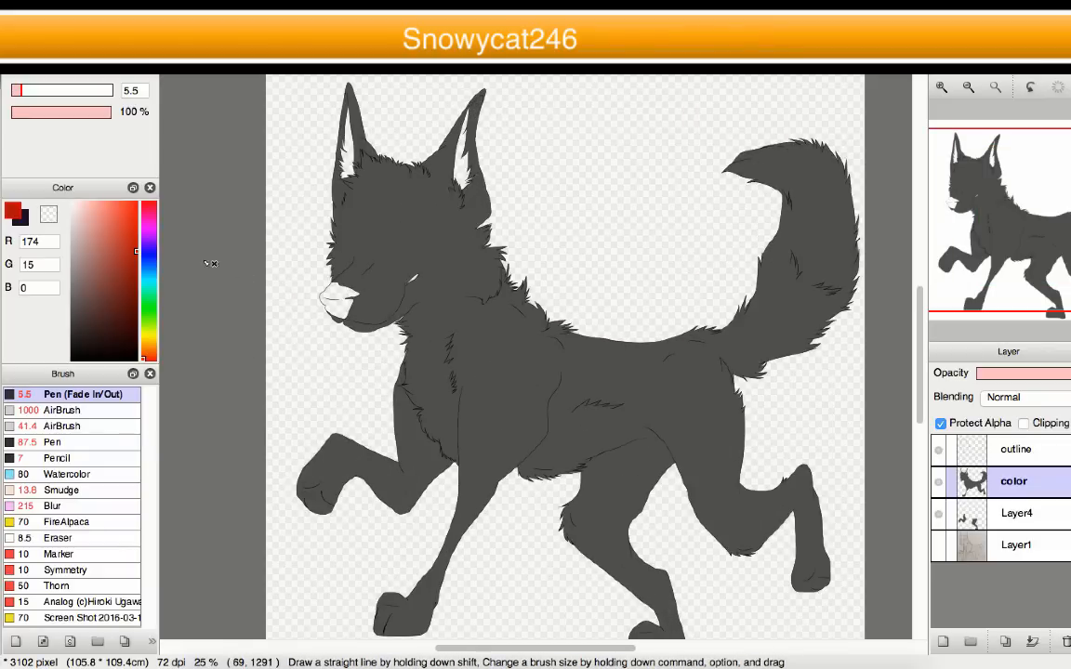
# - Set the color to light grey, RGB 186, 186, 186, and outline the face marking from the muzzle across the cheek
pyautogui.click(79, 217)
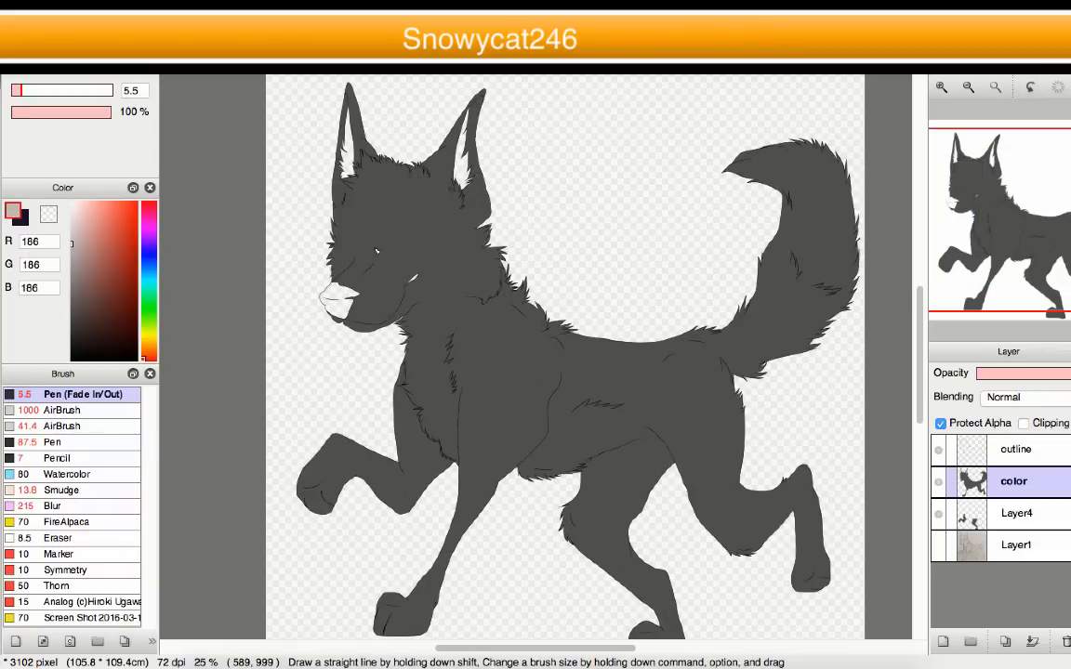
pyautogui.scroll(3, 346, 295)
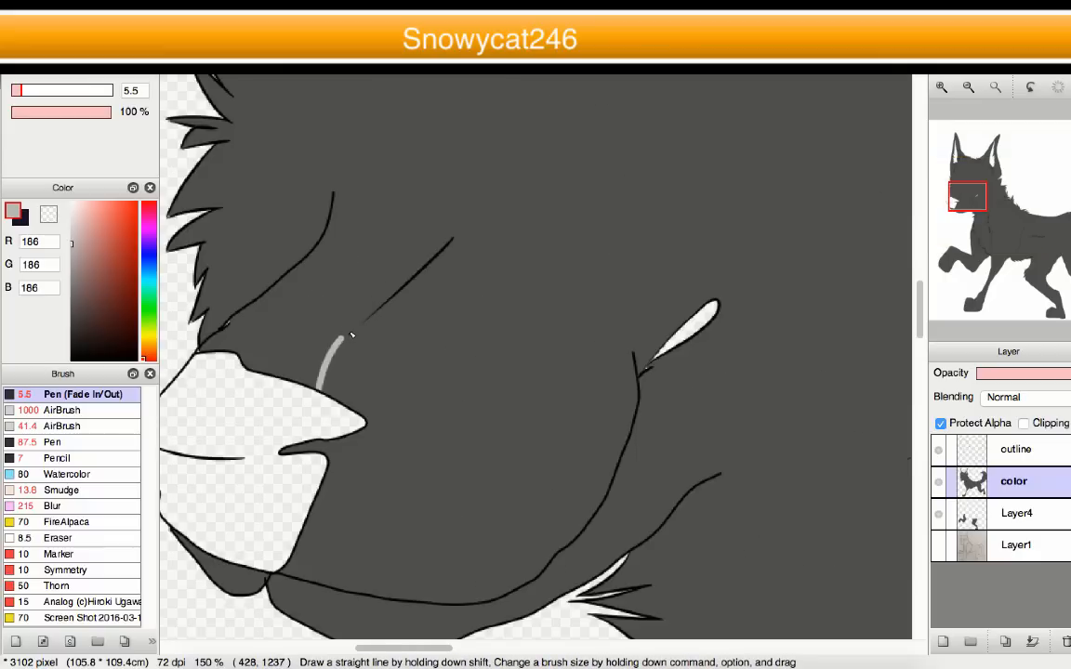
pyautogui.scroll(-4, 368, 328)
pyautogui.scroll(3, 382, 355)
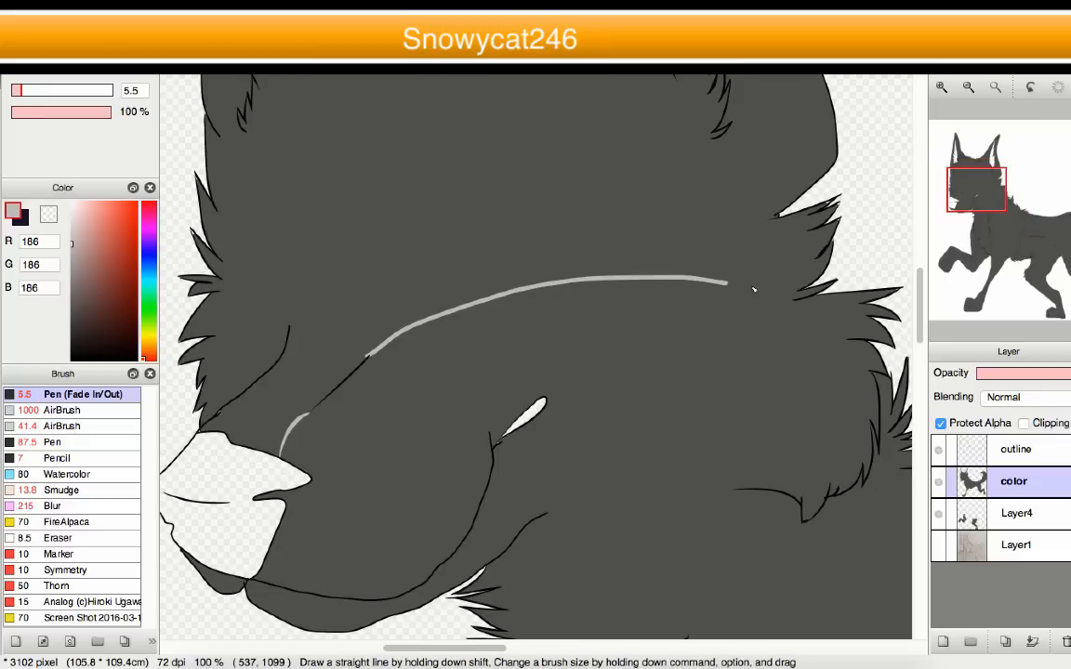
pyautogui.scroll(-3, 467, 281)
pyautogui.scroll(3, 484, 304)
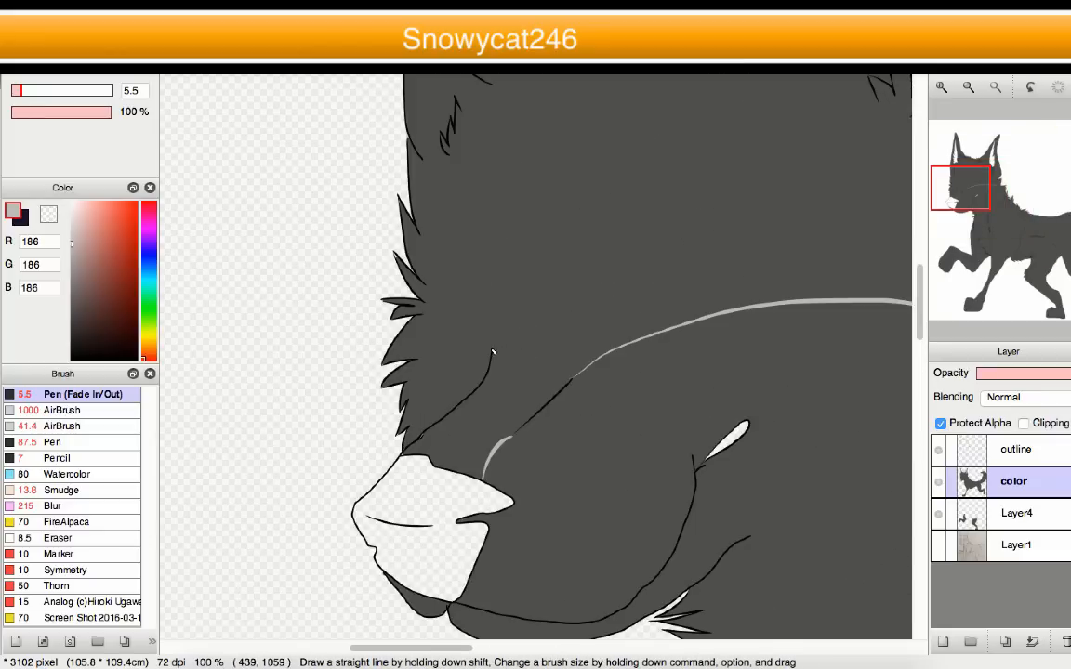
# - Draw light grey borders for the belly, chest and leg markings, and fill the belly patch with light grey
pyautogui.scroll(-3, 681, 427)
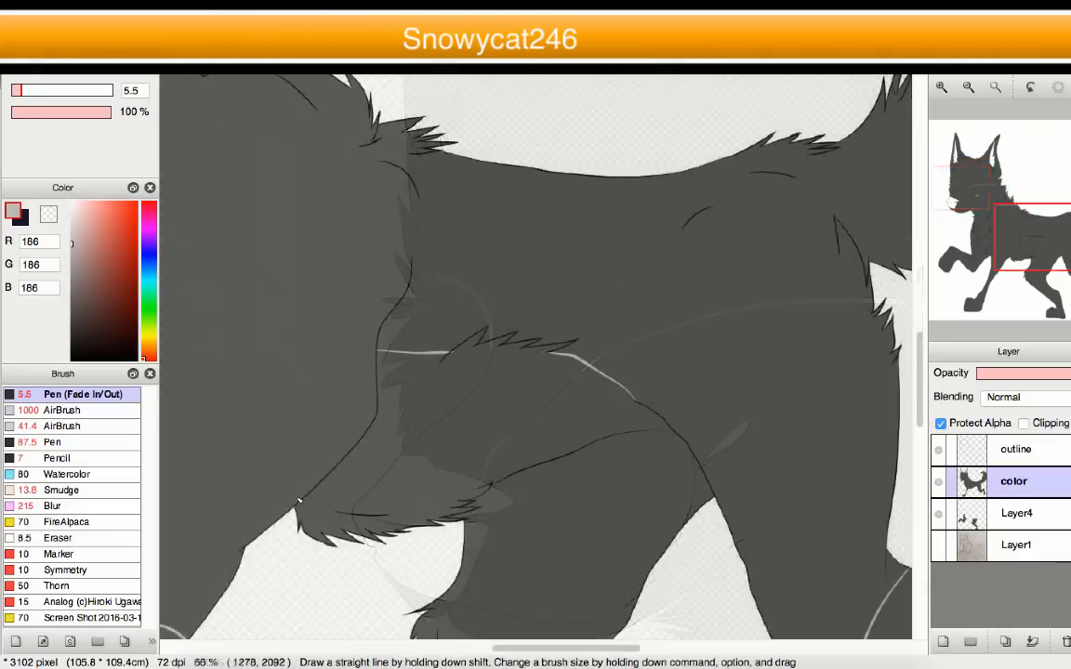
pyautogui.scroll(2, 256, 442)
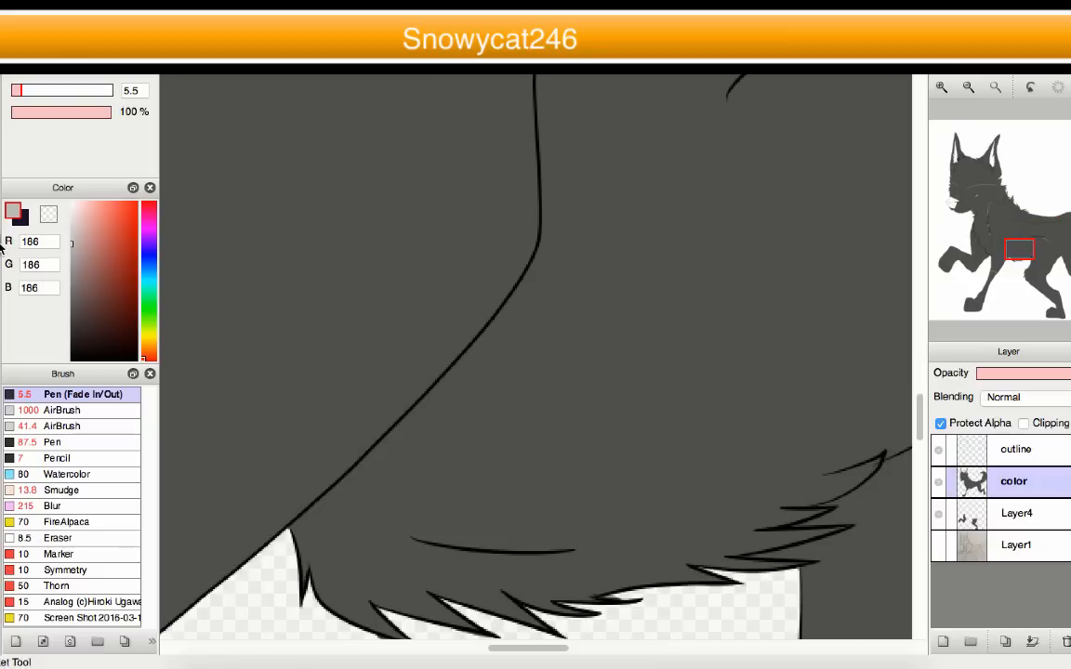
pyautogui.scroll(-3, 514, 399)
pyautogui.scroll(1, 472, 484)
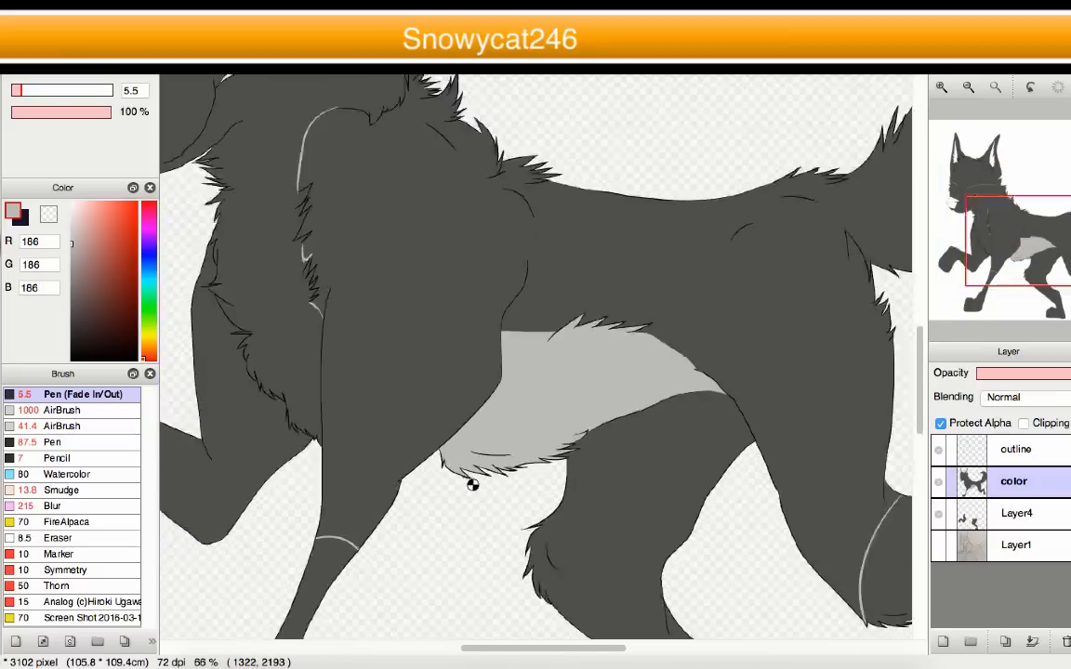
# - Paint the leftover dark fur tips along the belly's lower edge light grey using the Pen brush at size 24.6
pyautogui.scroll(-2, 472, 484)
pyautogui.scroll(7, 481, 506)
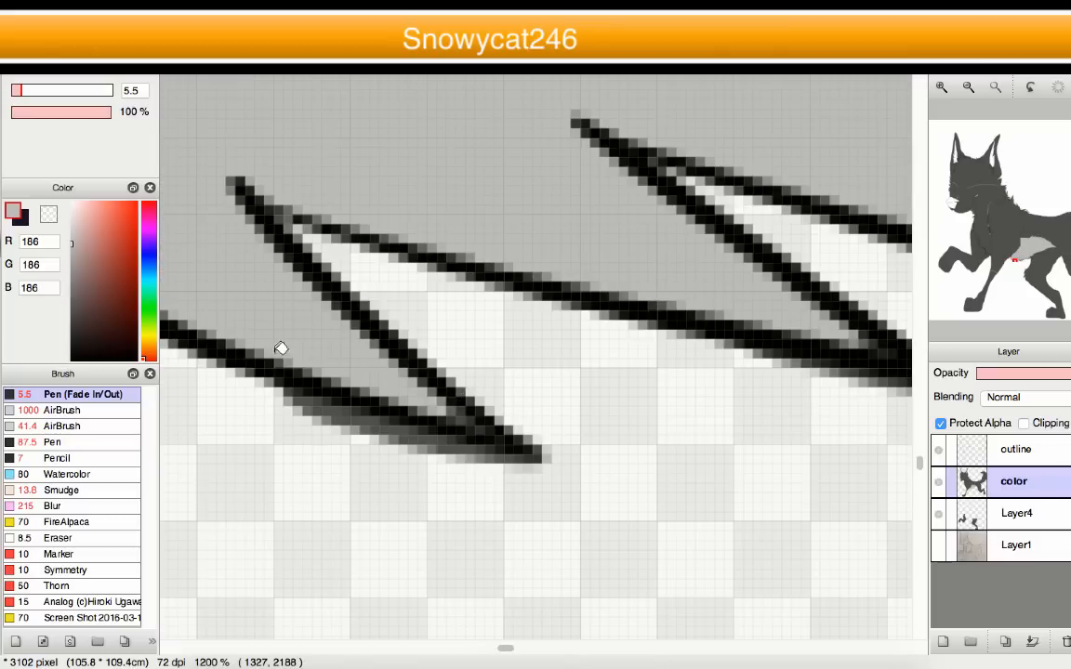
pyautogui.click(39, 444)
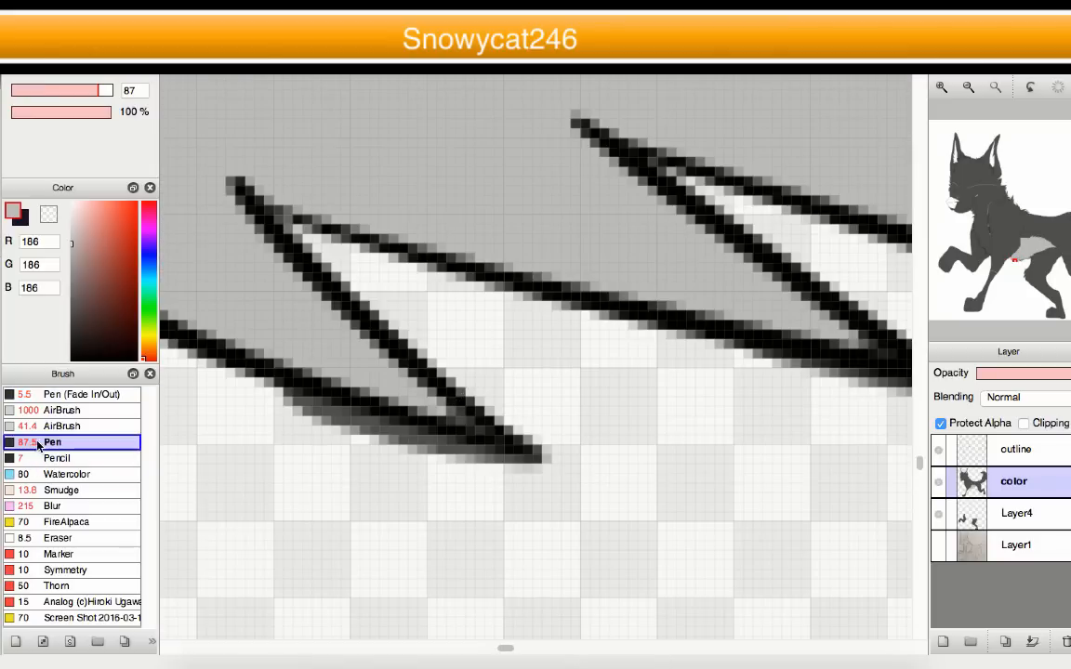
pyautogui.click(62, 91)
pyautogui.moveTo(484, 502)
pyautogui.mouseDown()
pyautogui.moveTo(382, 549)
pyautogui.moveTo(329, 439)
pyautogui.mouseUp()
pyautogui.scroll(-1, 566, 375)
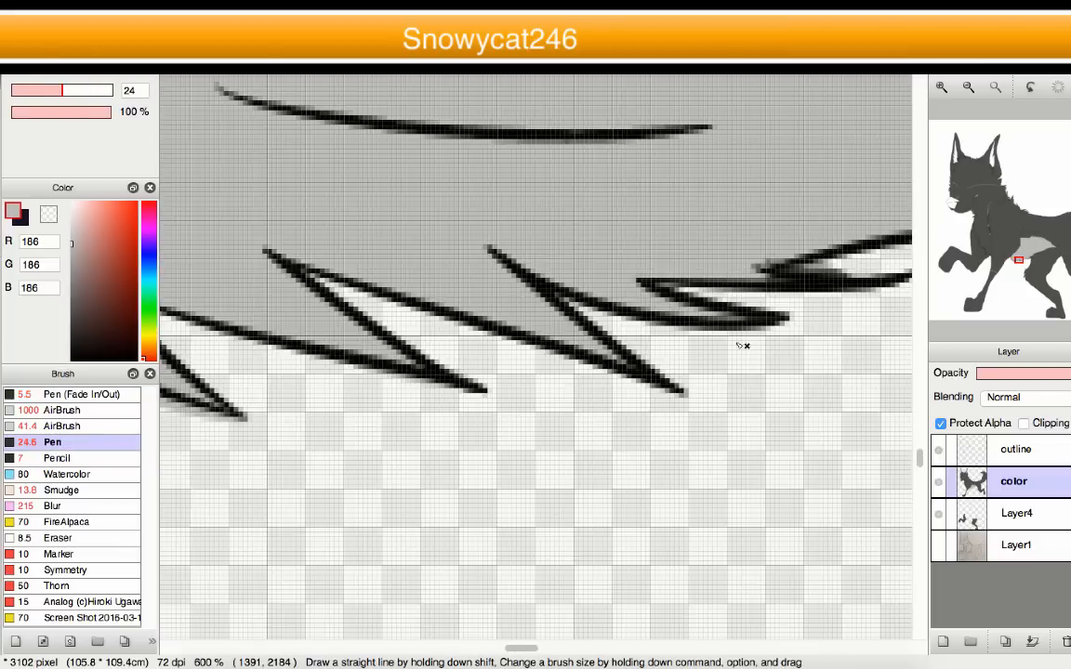
pyautogui.scroll(-2, 695, 285)
pyautogui.scroll(2, 696, 294)
pyautogui.scroll(-3, 526, 234)
pyautogui.scroll(1, 571, 339)
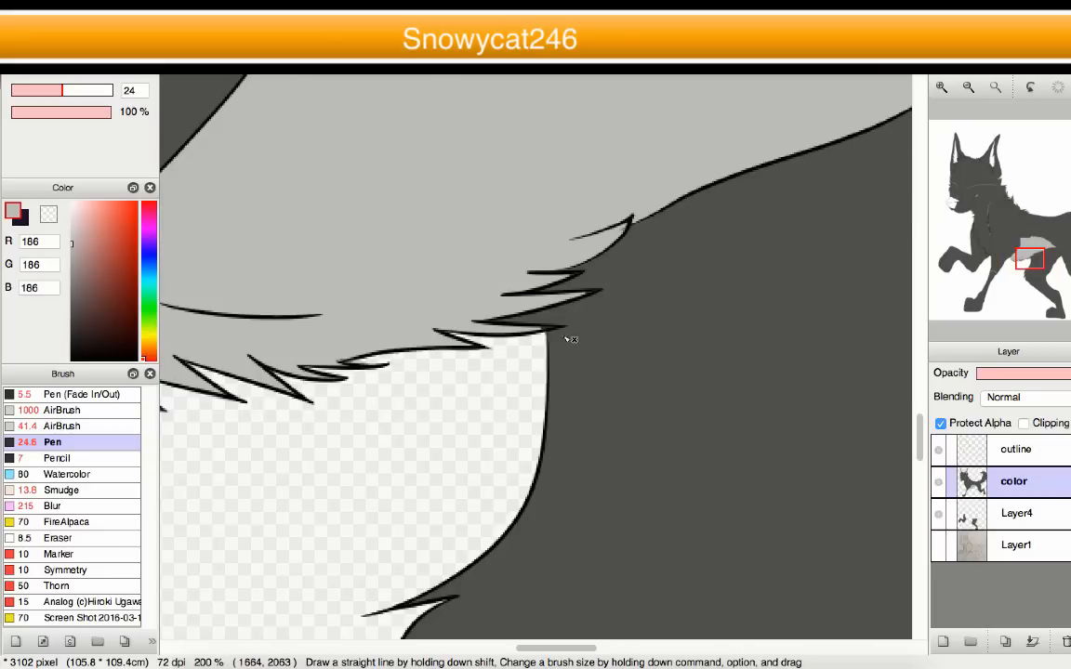
pyautogui.scroll(-3, 539, 320)
pyautogui.scroll(4, 462, 234)
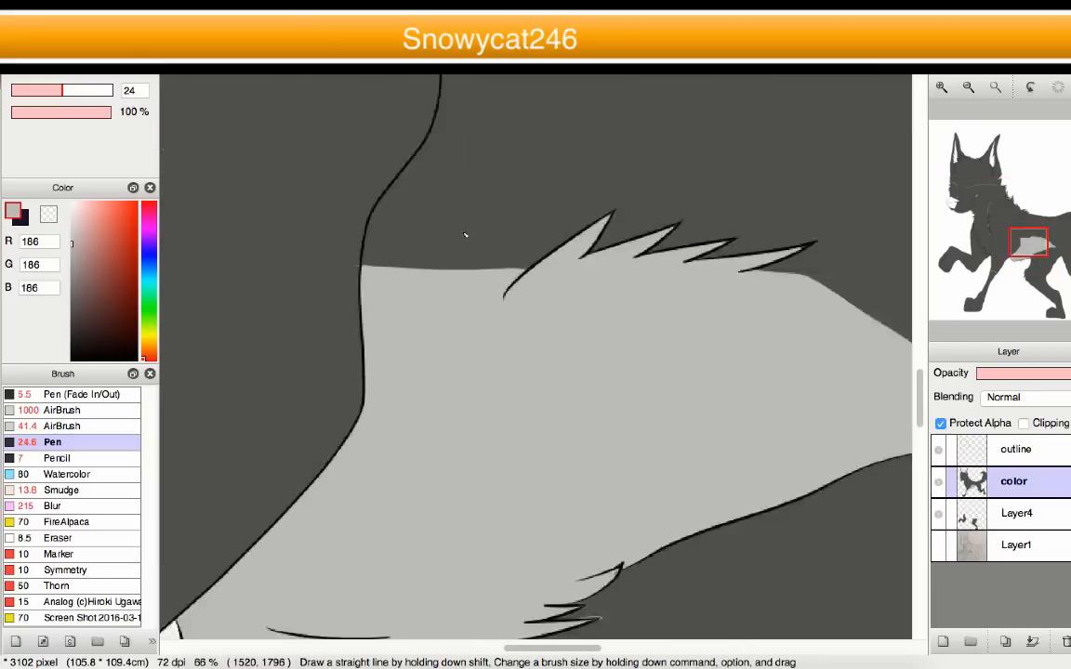
# - Touch up the belly patch's upper fur tips with the 5.5 Pen (Fade In/Out), and fill the face, chest, tail and near-leg markings light grey
pyautogui.click(54, 394)
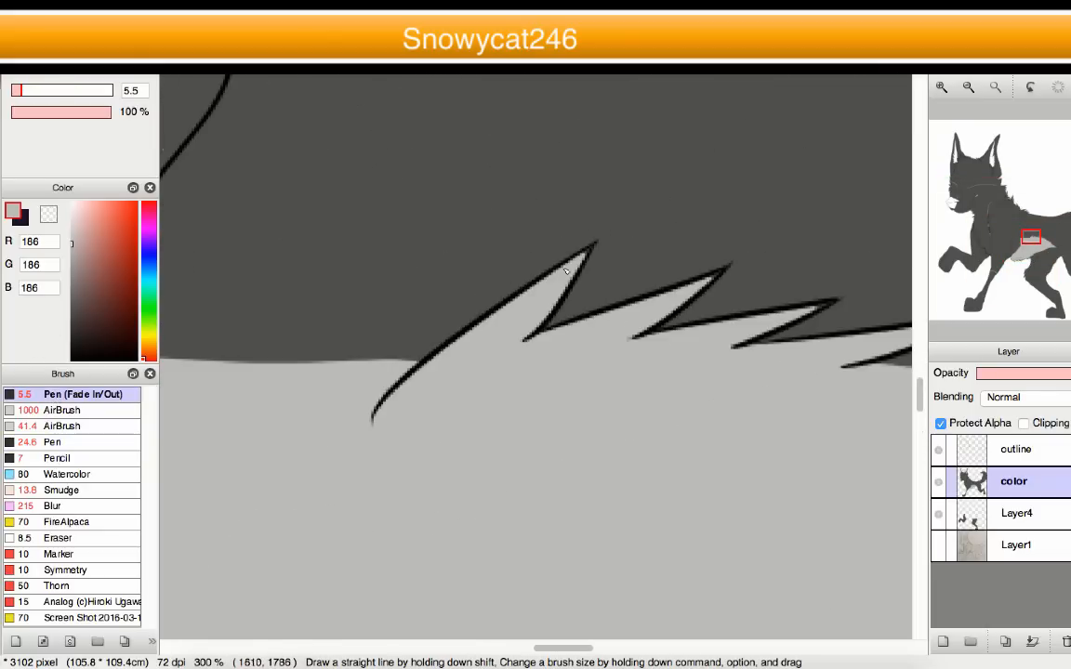
pyautogui.scroll(1, 595, 261)
pyautogui.hscroll(3, 614, 314)
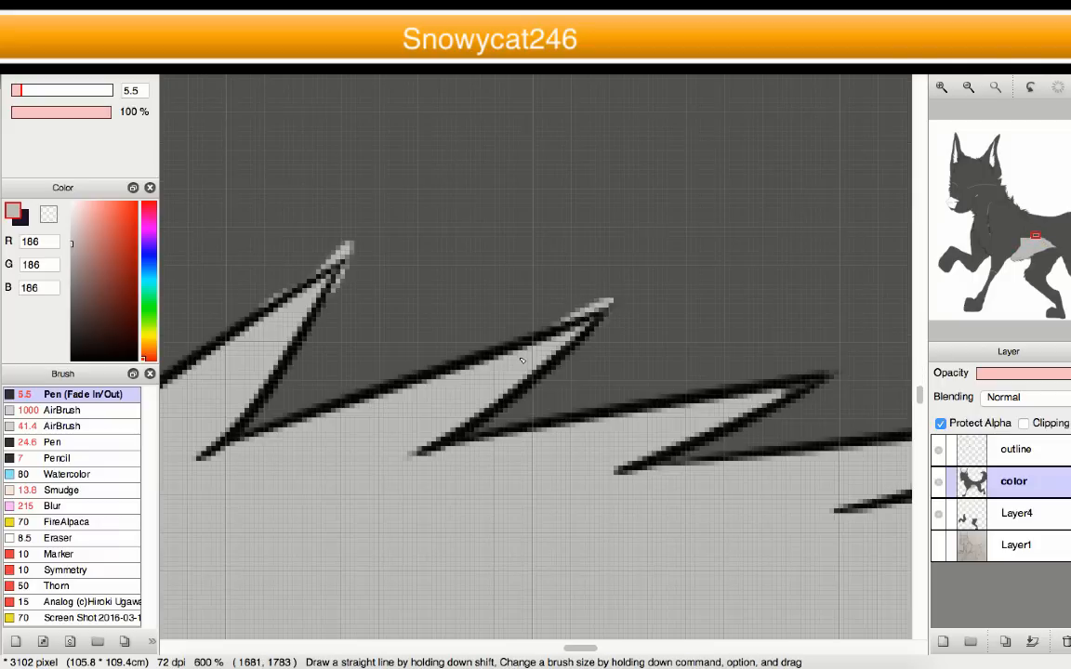
pyautogui.hscroll(3, 521, 360)
pyautogui.scroll(-8, 557, 391)
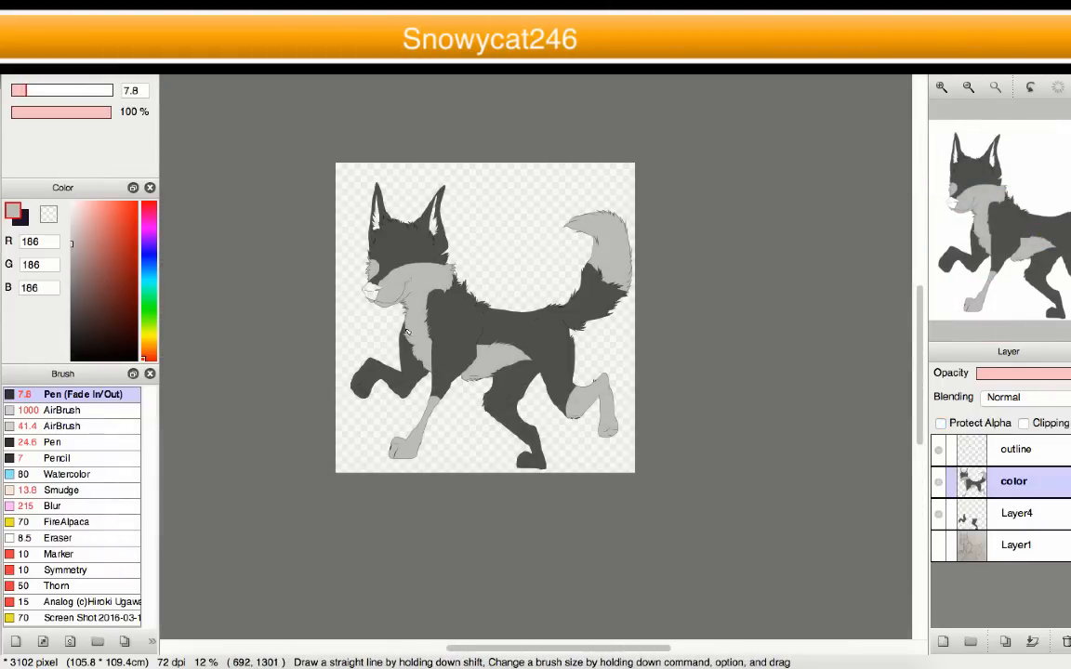
# - Rename Layer4 to backleg, and color its far lower legs and paws light grey with alpha protection on
pyautogui.scroll(1, 430, 423)
pyautogui.doubleClick(1032, 515)
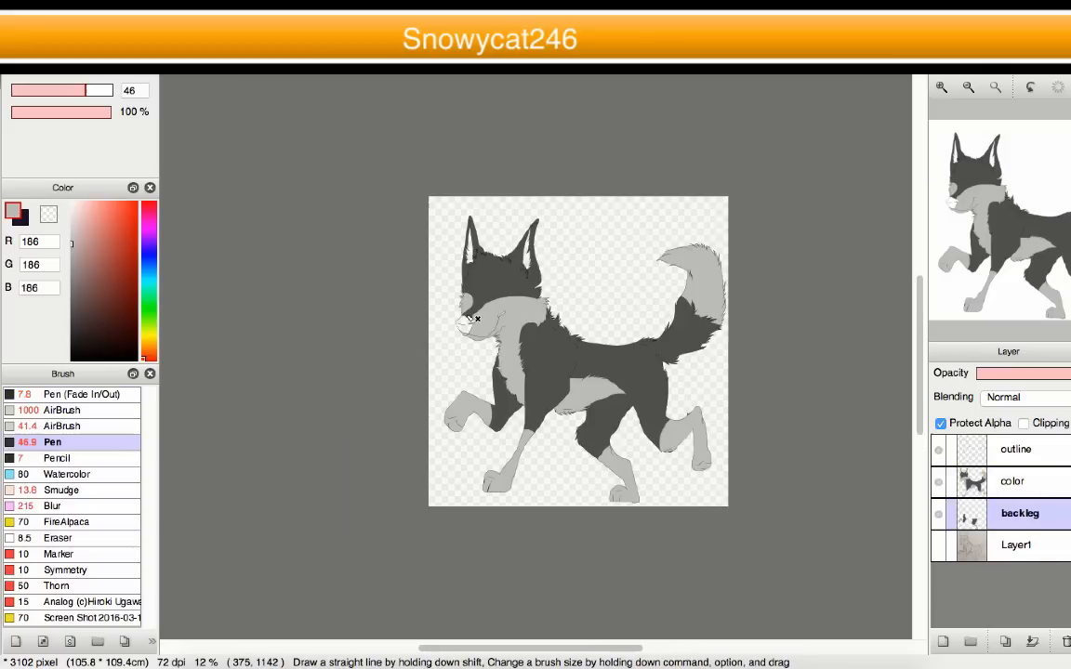
# - Examine the white muzzle and the light grey markings on the face, neck and body
pyautogui.scroll(5, 418, 414)
pyautogui.scroll(-2, 416, 415)
pyautogui.scroll(3, 415, 428)
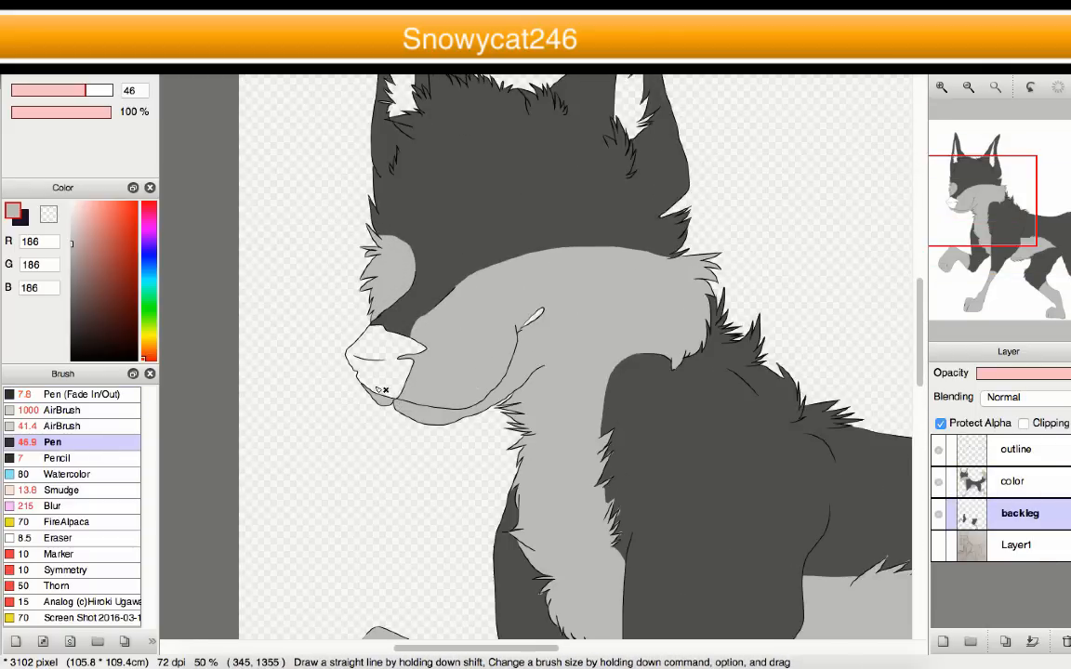
pyautogui.scroll(-3, 391, 400)
pyautogui.scroll(3, 454, 296)
pyautogui.scroll(-3, 494, 338)
pyautogui.scroll(4, 499, 346)
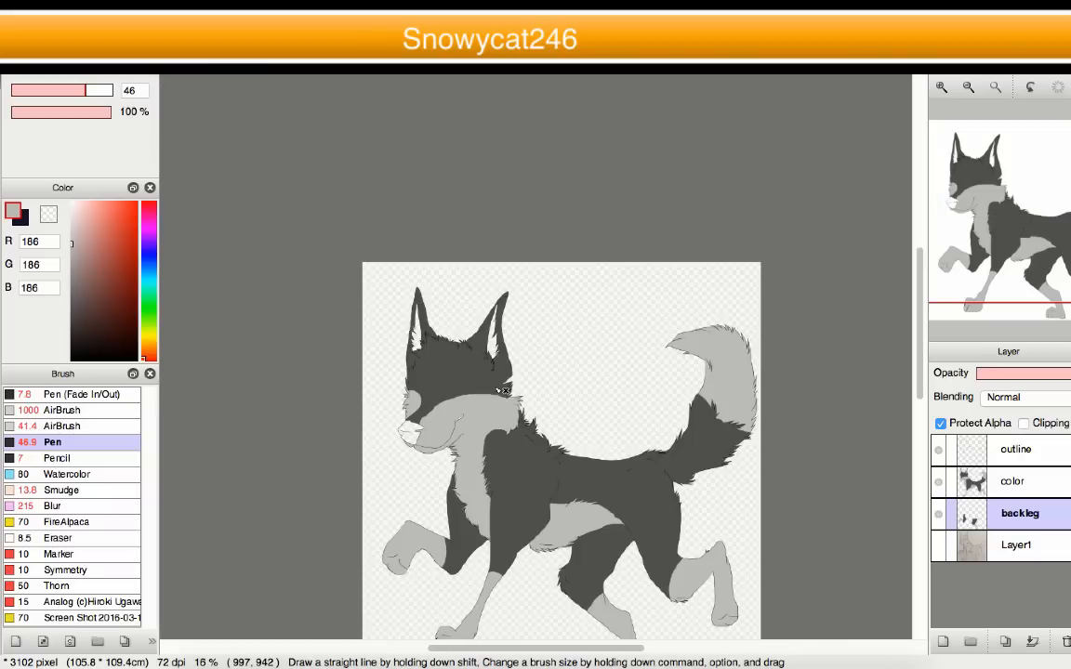
# - Examine the fur lines around the ears and the uncolored mouth corner on the light grey muzzle
pyautogui.scroll(-3, 439, 346)
pyautogui.scroll(5, 439, 345)
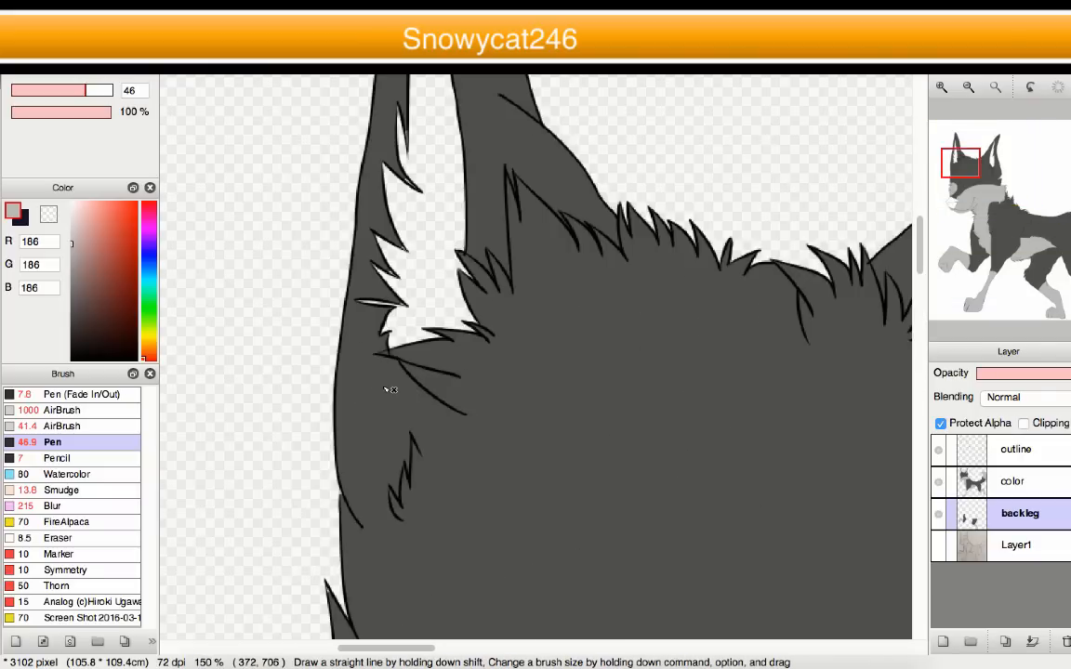
pyautogui.scroll(-3, 389, 388)
pyautogui.scroll(4, 465, 391)
pyautogui.scroll(3, 502, 375)
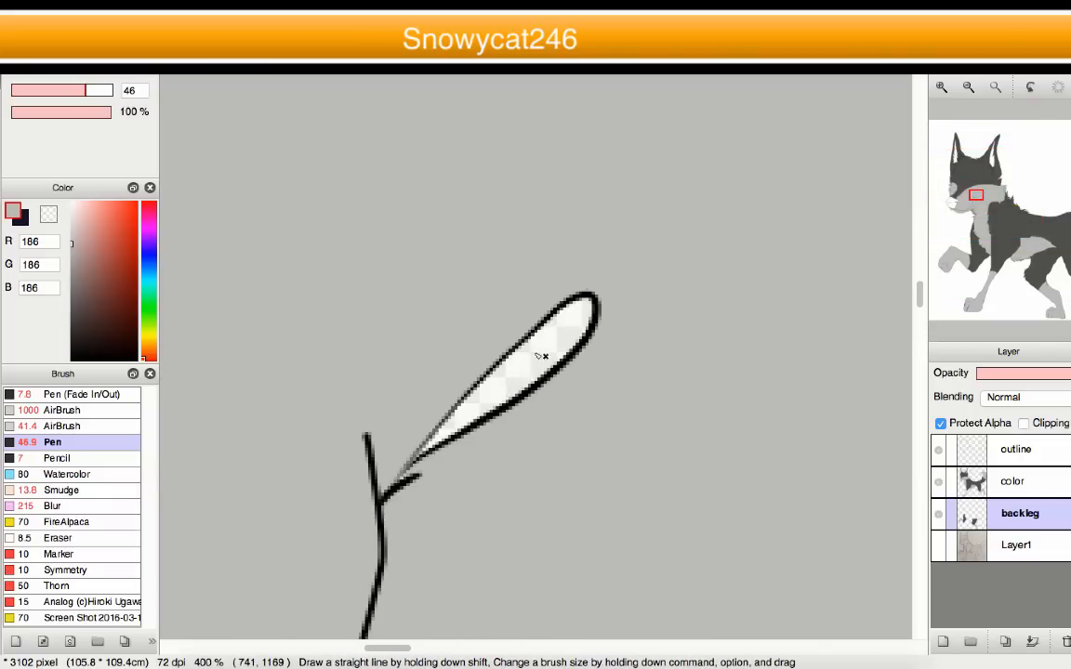
pyautogui.scroll(-4, 470, 409)
pyautogui.scroll(2, 471, 397)
pyautogui.scroll(4, 471, 398)
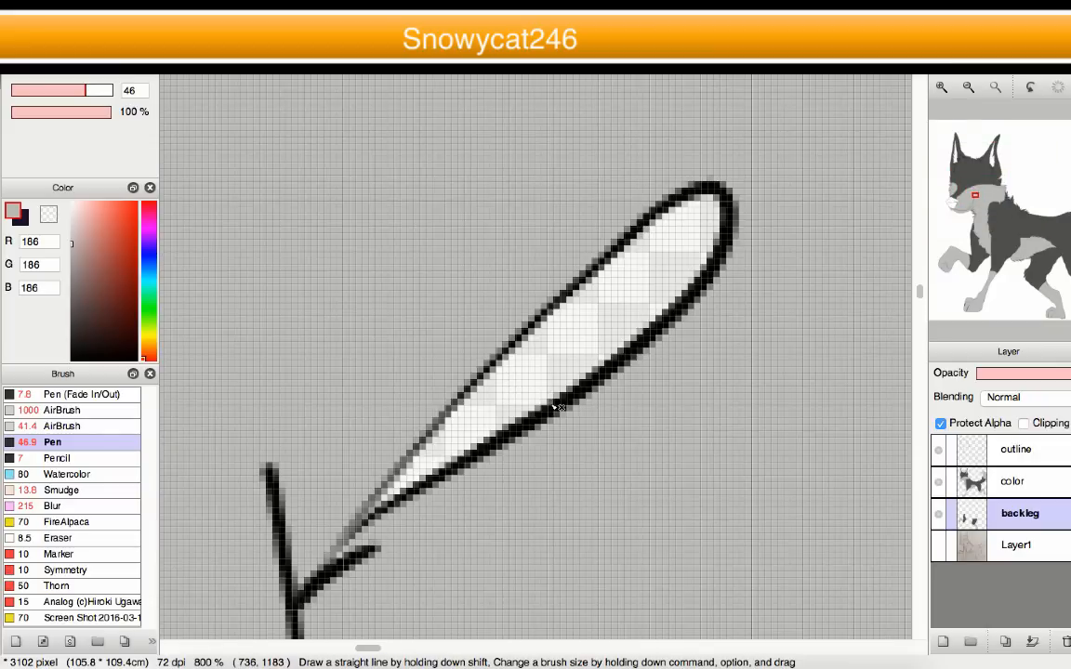
pyautogui.scroll(-6, 546, 383)
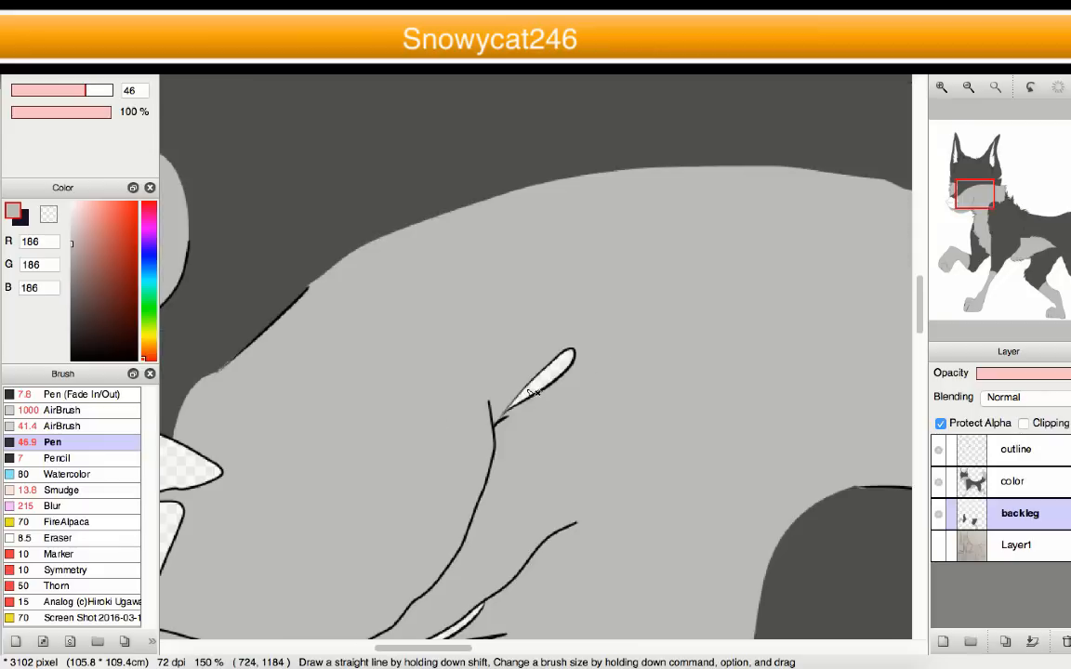
pyautogui.scroll(2, 526, 408)
pyautogui.scroll(5, 526, 407)
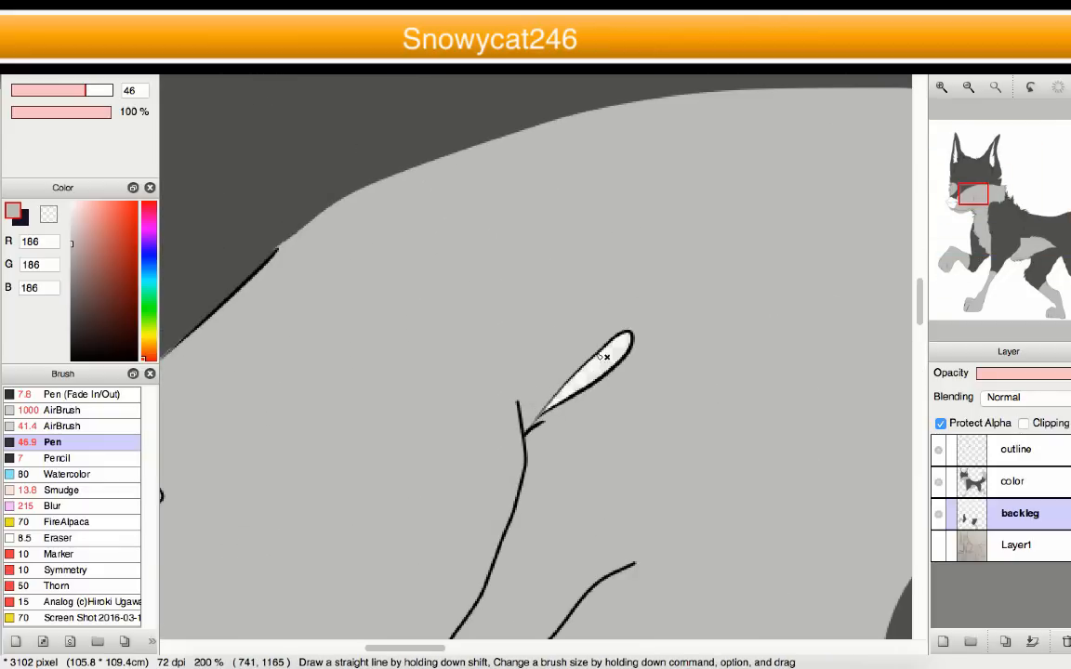
pyautogui.scroll(-6, 462, 456)
pyautogui.scroll(-1, 462, 456)
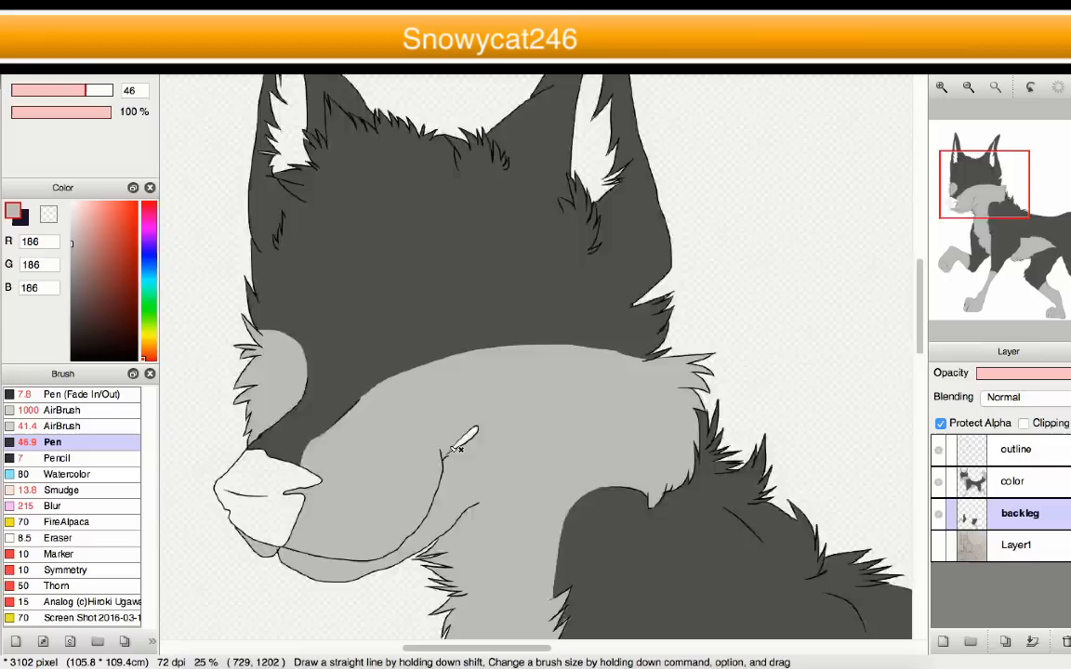
# - Make the color layer active and reduce the Pen brush size to 8.1
pyautogui.scroll(6, 462, 457)
pyautogui.click(995, 476)
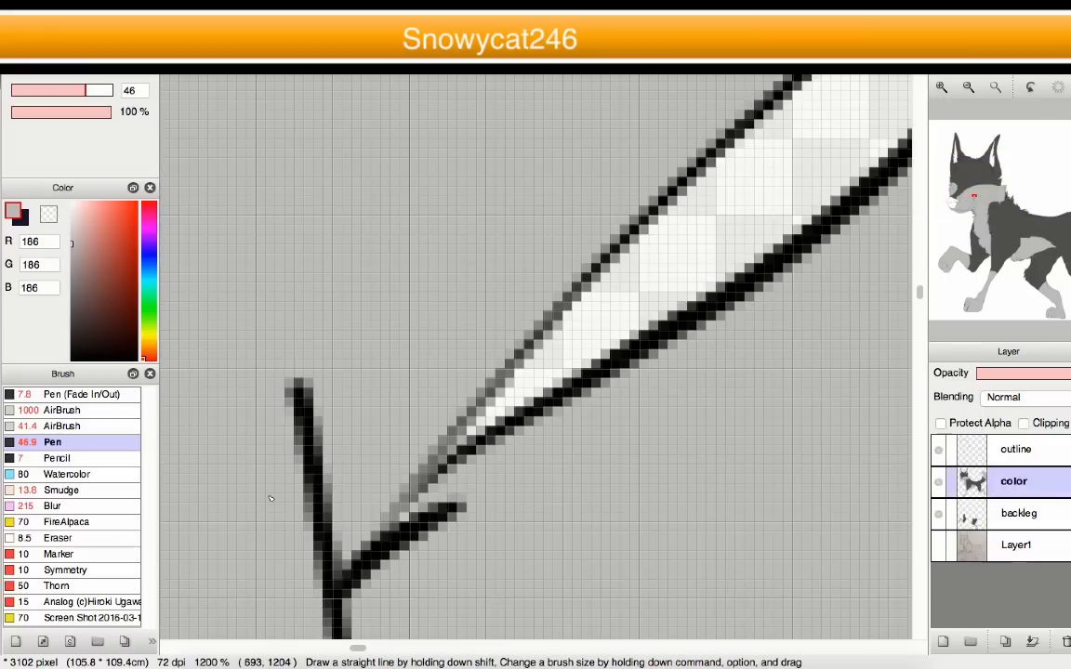
pyautogui.click(29, 90)
pyautogui.moveTo(28, 90); pyautogui.dragTo(26, 91)
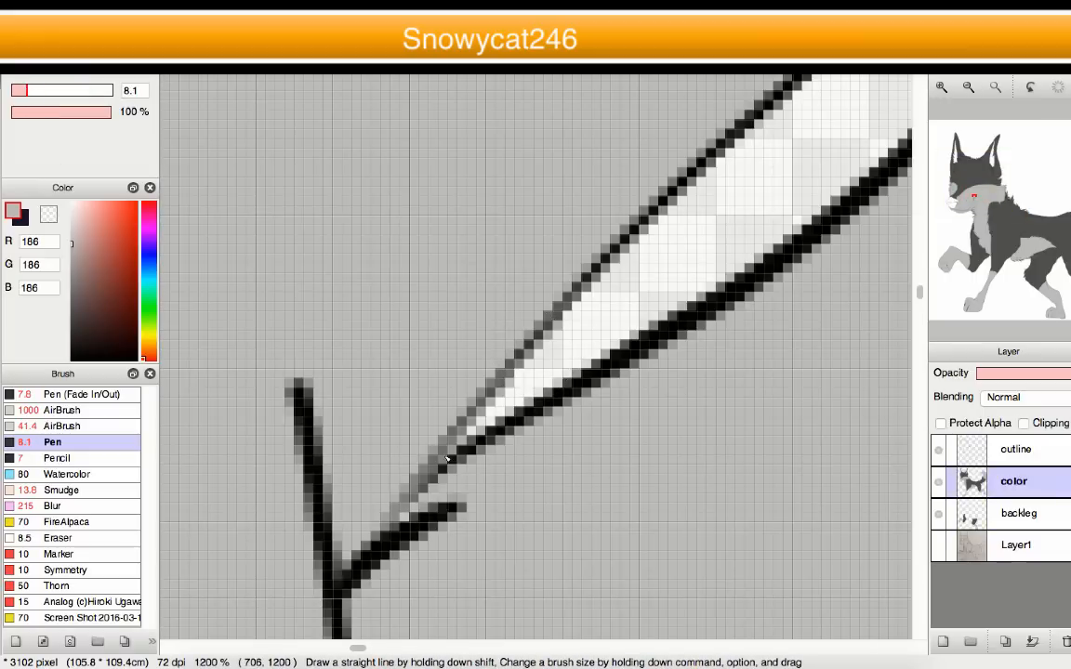
pyautogui.scroll(-4, 387, 501)
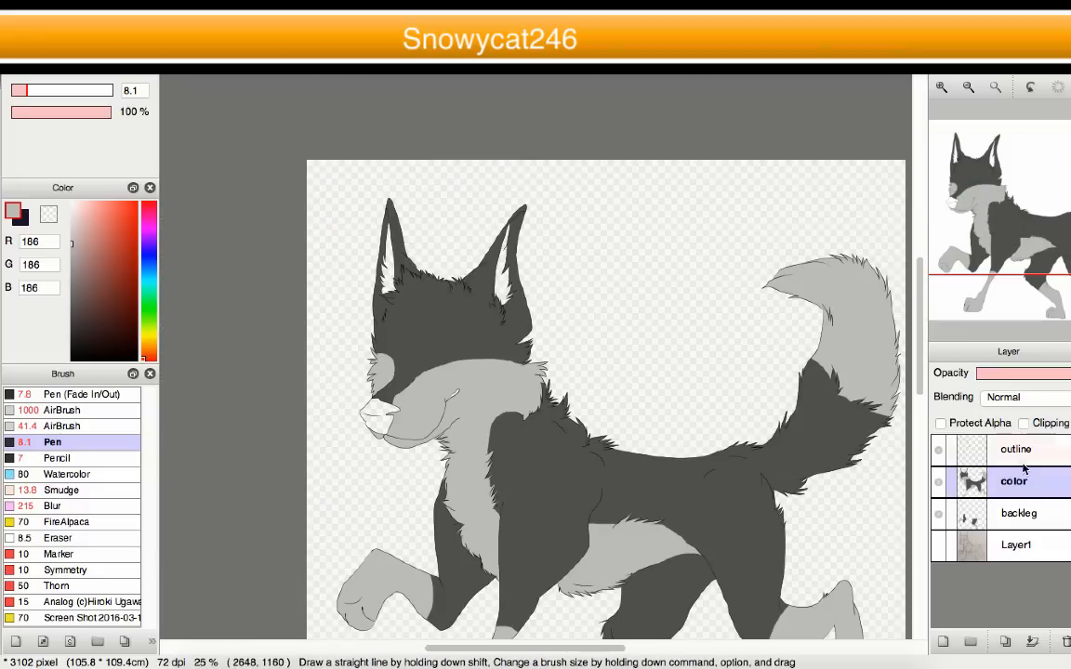
# - Sample the dark grey coat color (RGB 78, 78, 78) and paint the uncolored fur tip at the right ear's base with alpha protection off
pyautogui.scroll(3, 524, 403)
pyautogui.scroll(-2, 493, 372)
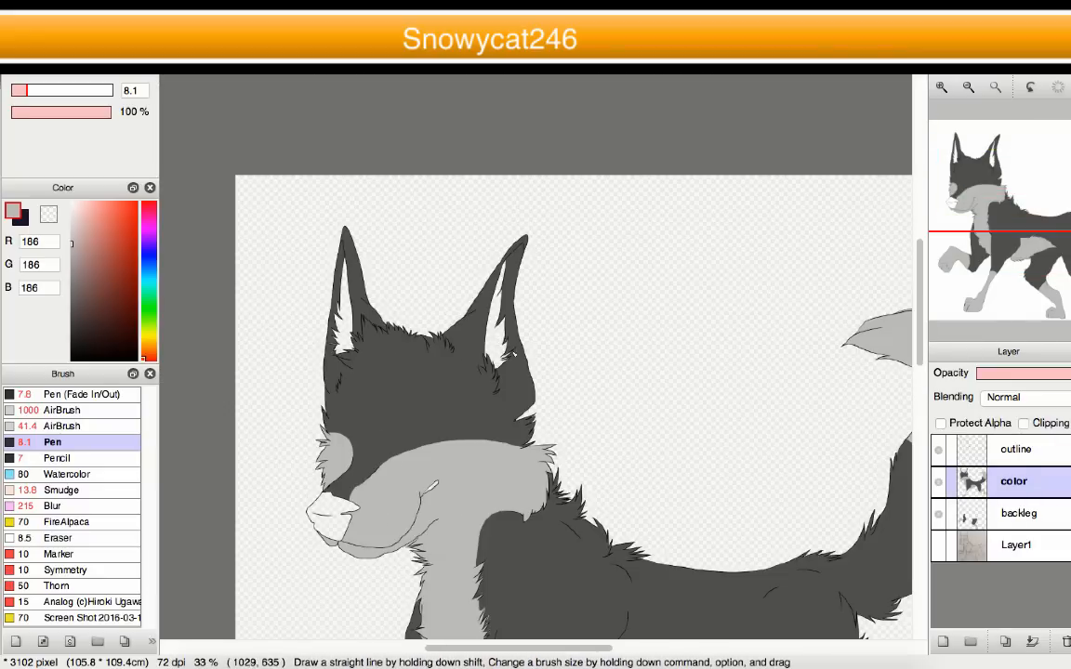
pyautogui.scroll(1, 464, 333)
pyautogui.scroll(2, 464, 333)
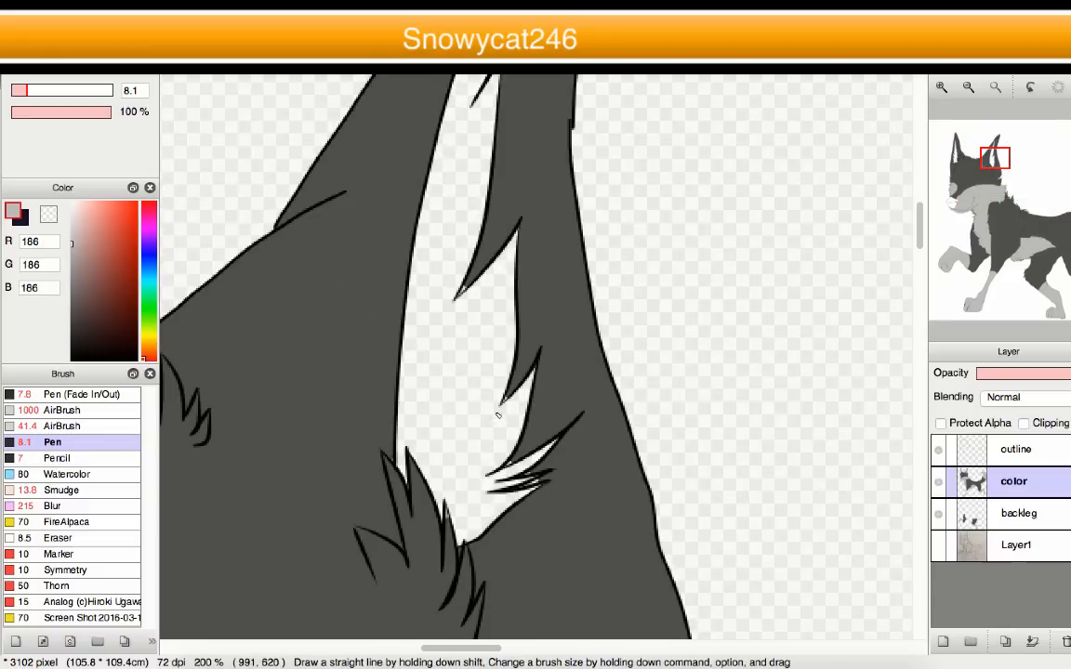
pyautogui.scroll(-2, 498, 416)
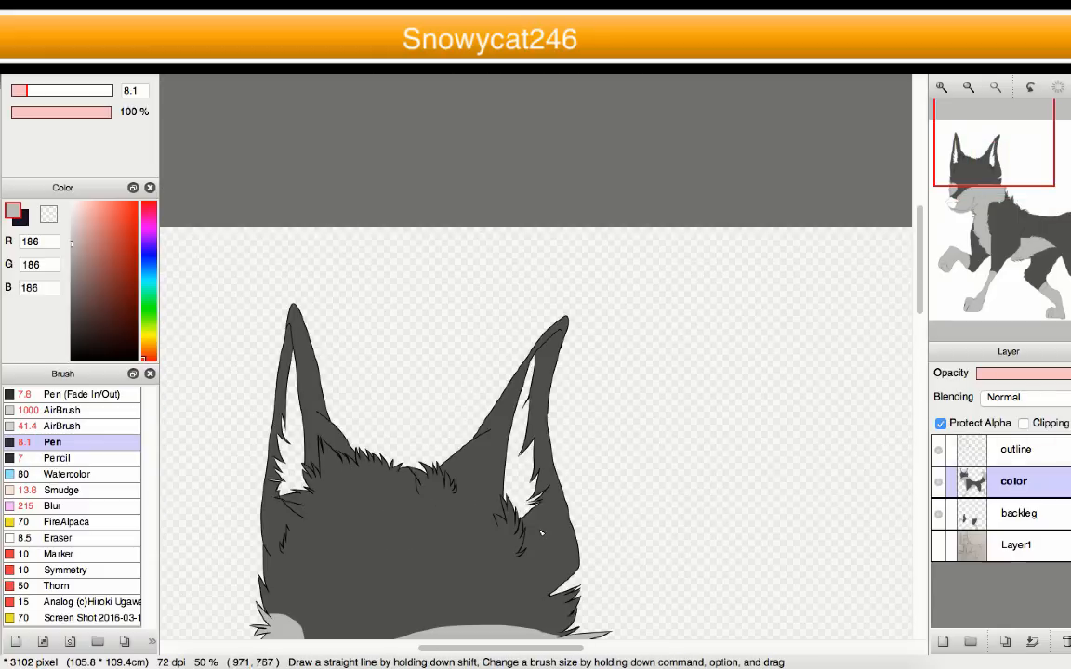
pyautogui.scroll(3, 556, 530)
pyautogui.rightClick(474, 521)
pyautogui.scroll(3, 441, 417)
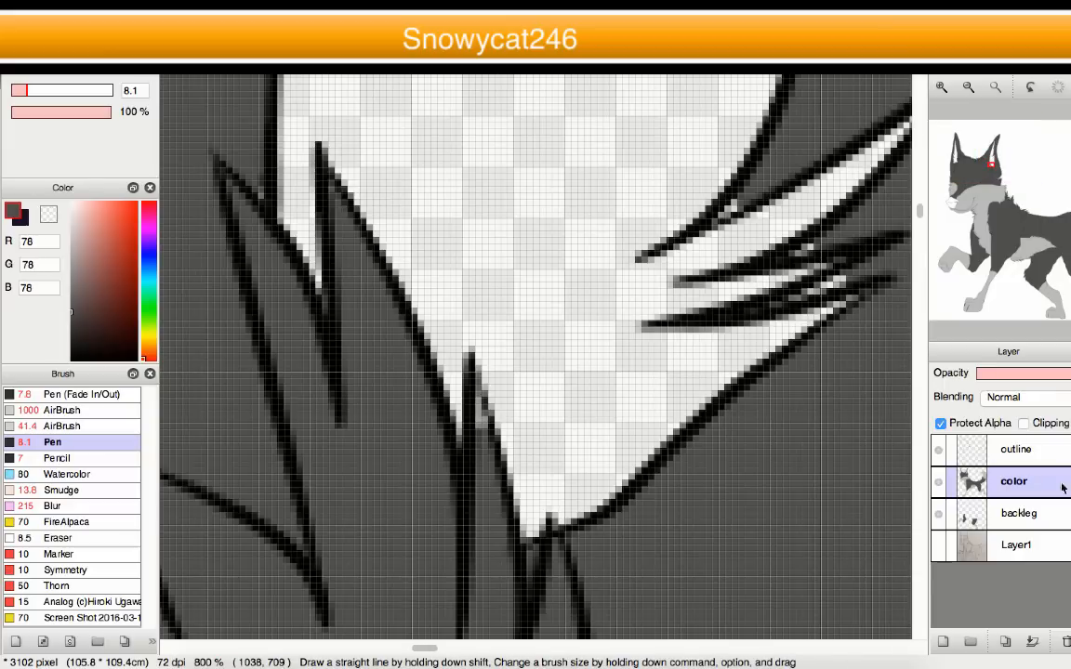
pyautogui.scroll(1, 417, 434)
pyautogui.moveTo(473, 370); pyautogui.dragTo(539, 502)
pyautogui.scroll(-3, 534, 511)
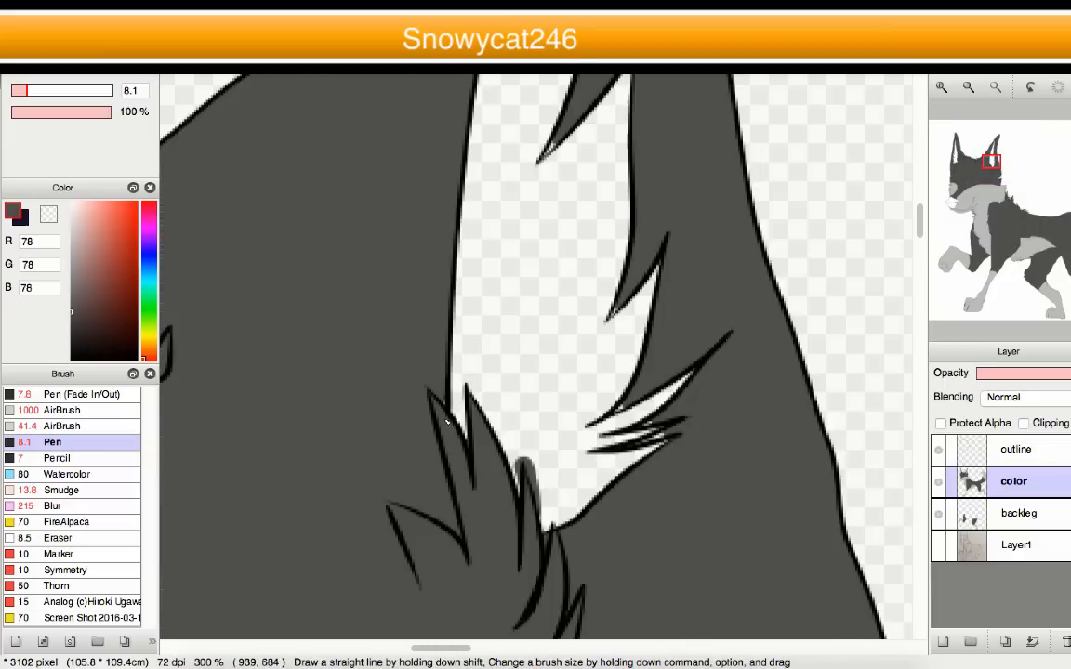
# - Fill the small gaps between the right inner ear's fur strands dark grey using the 7.8 Pen (Fade In/Out)
pyautogui.scroll(2, 436, 421)
pyautogui.click(79, 394)
pyautogui.scroll(-4, 520, 437)
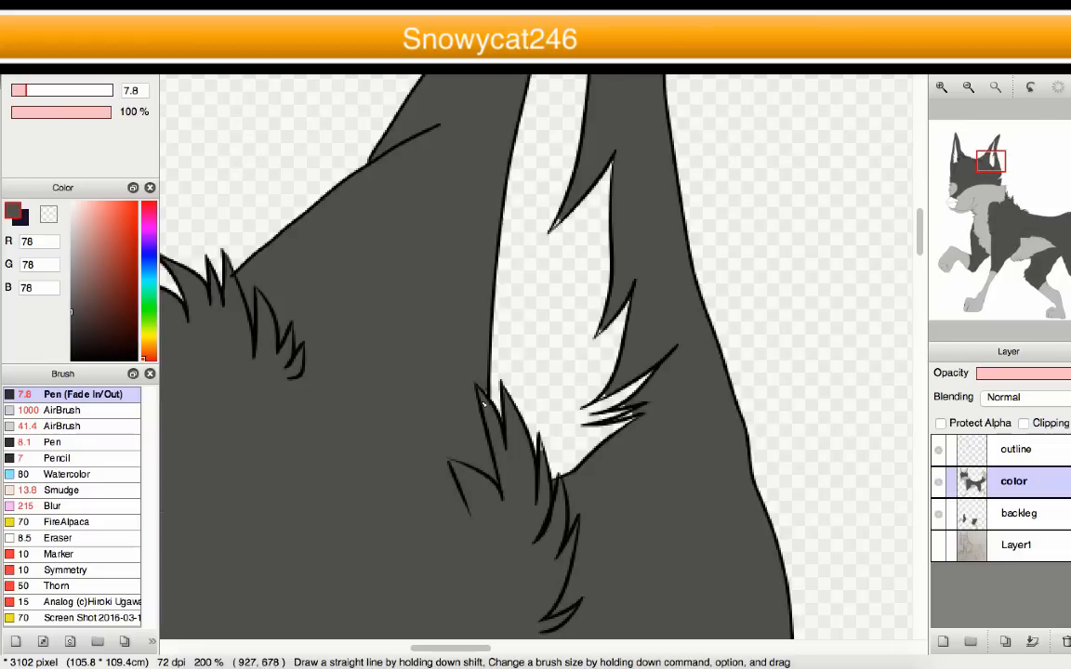
pyautogui.scroll(3, 544, 456)
pyautogui.scroll(1, 542, 455)
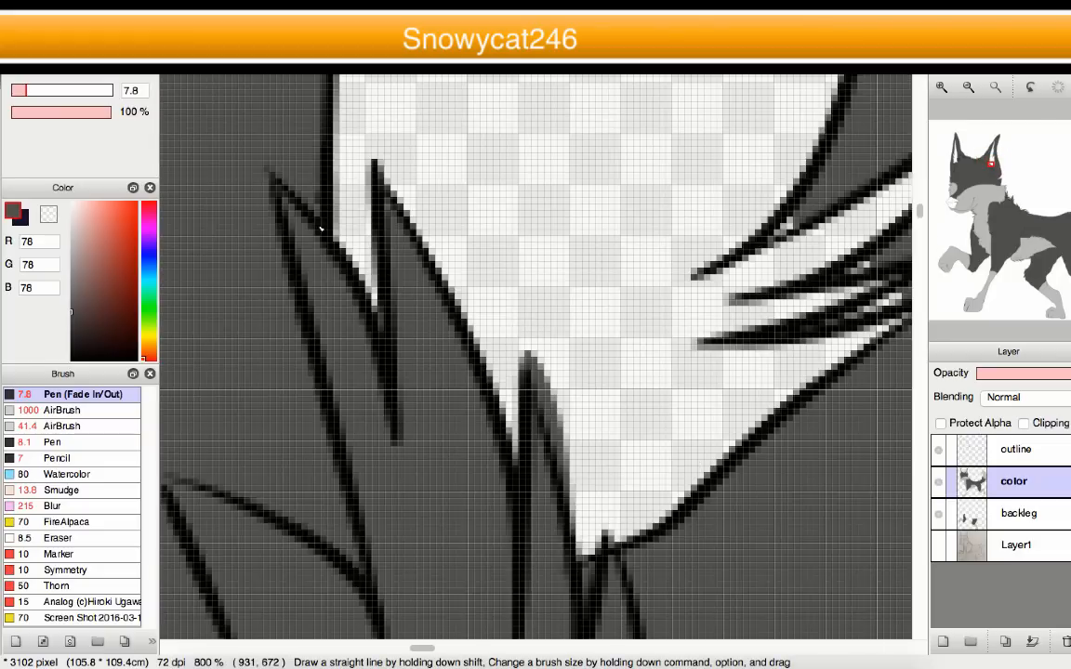
pyautogui.scroll(-3, 321, 228)
pyautogui.scroll(3, 520, 307)
pyautogui.moveTo(536, 292); pyautogui.dragTo(578, 269)
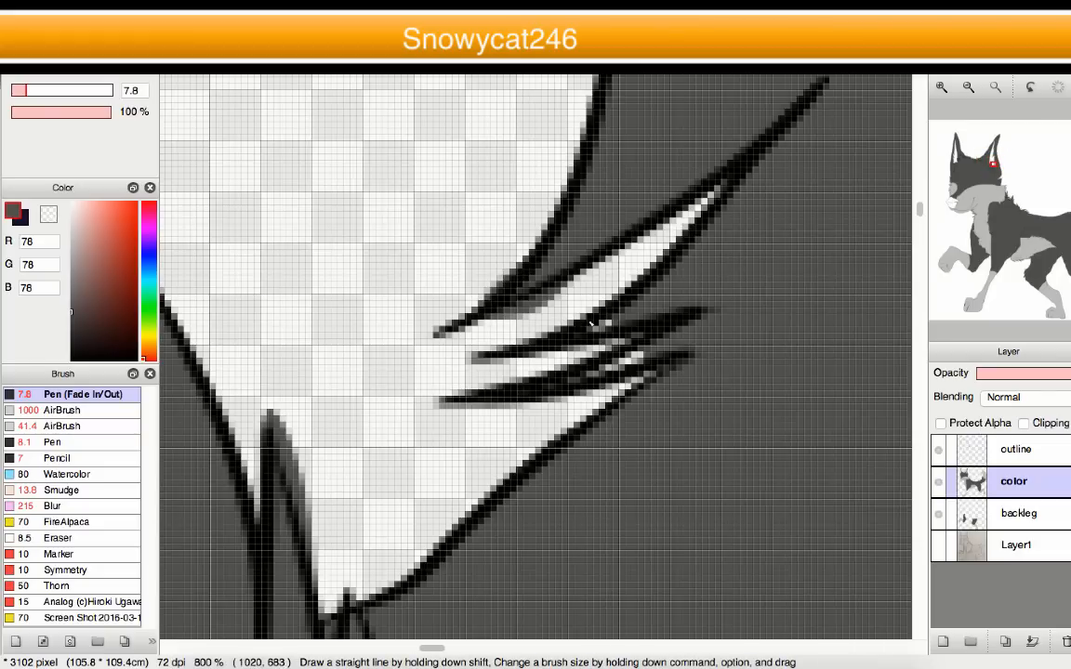
pyautogui.moveTo(595, 320); pyautogui.dragTo(674, 287)
pyautogui.moveTo(544, 370); pyautogui.dragTo(650, 353)
pyautogui.scroll(-5, 644, 396)
pyautogui.scroll(-1, 651, 409)
pyautogui.scroll(1, 662, 426)
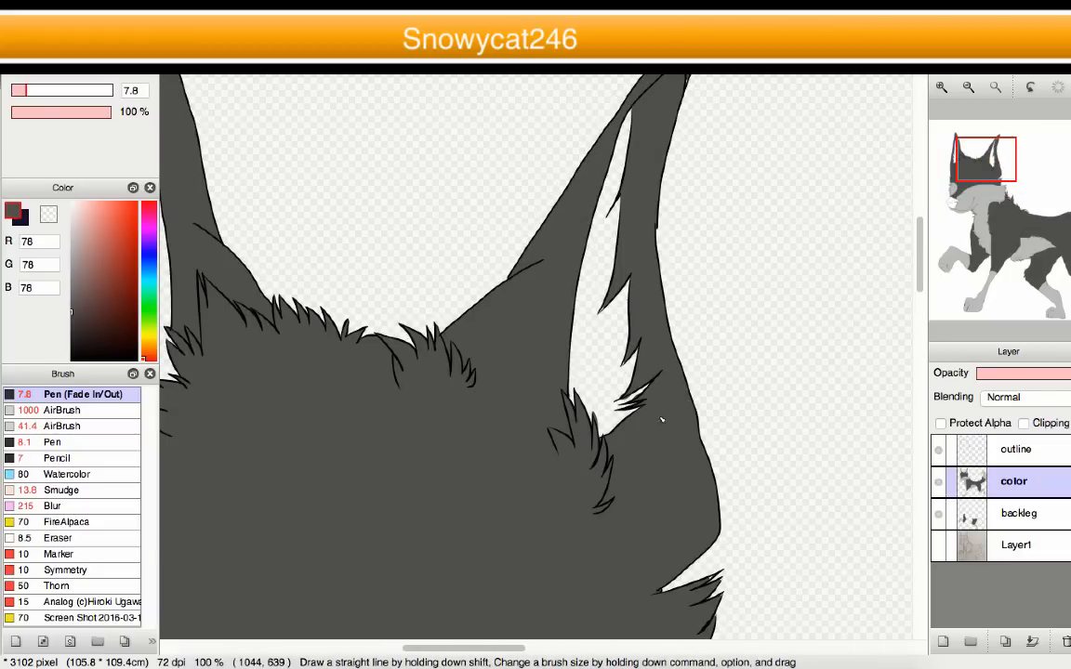
# - Check the right ear's inner fur tips and set the brush color to light pink (RGB 248, 205, 201)
pyautogui.scroll(-3, 640, 460)
pyautogui.scroll(5, 619, 476)
pyautogui.scroll(2, 619, 476)
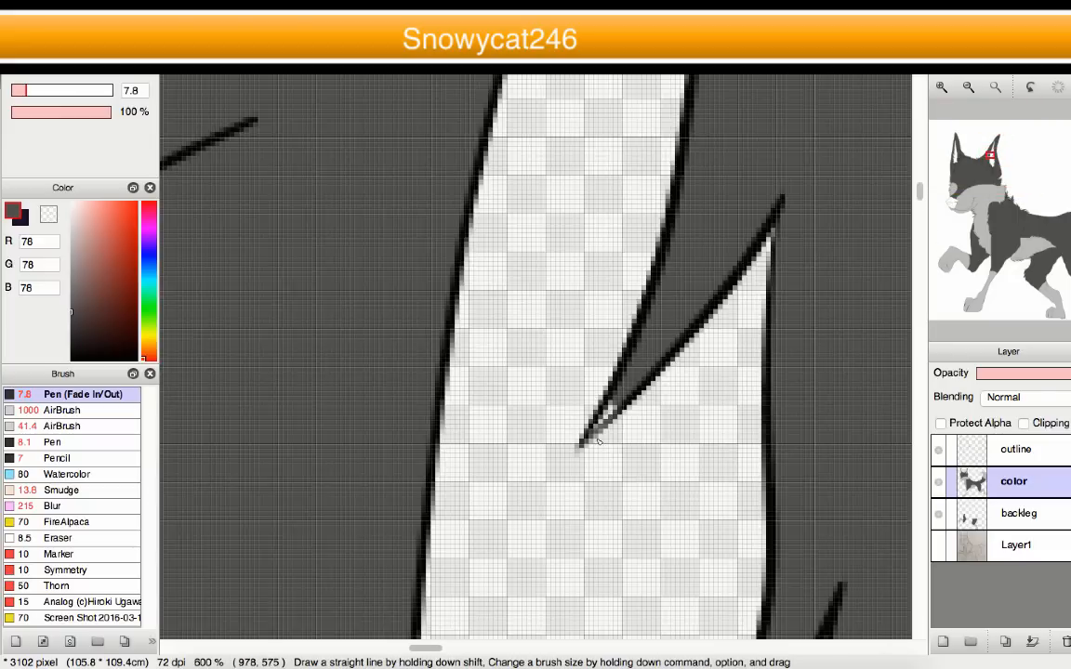
pyautogui.scroll(-4, 576, 506)
pyautogui.scroll(-1, 621, 304)
pyautogui.moveTo(98, 237); pyautogui.dragTo(83, 204)
pyautogui.scroll(3, 535, 444)
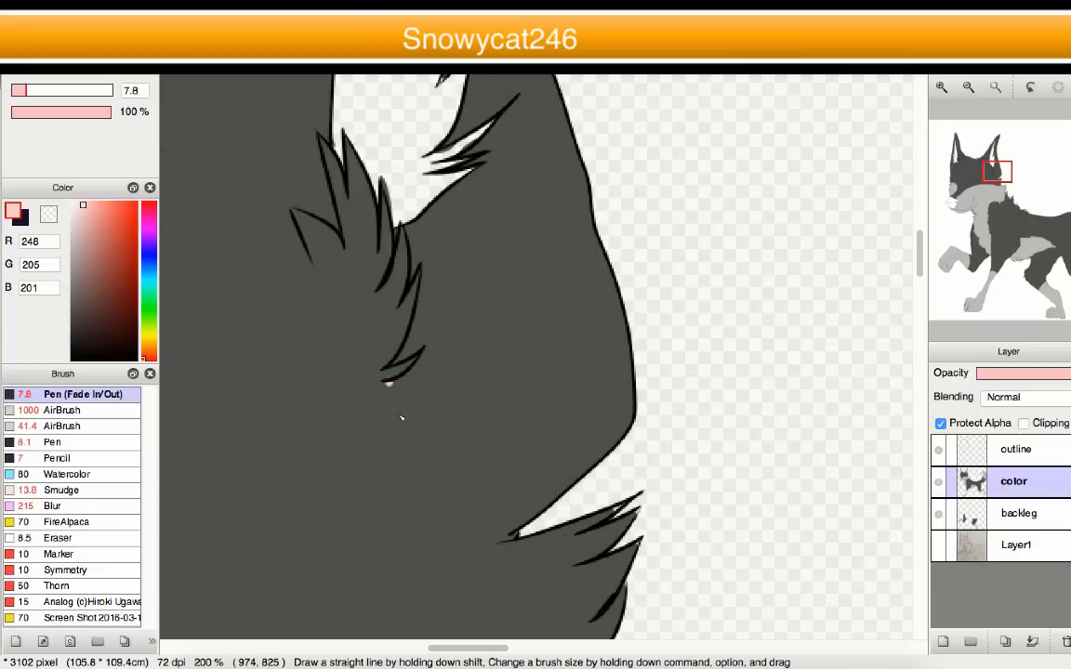
# - Try a light pink curve from the right ear's fur tuft down to the notch above the cheek fur, and undo it
pyautogui.moveTo(394, 354); pyautogui.dragTo(509, 531)
pyautogui.scroll(-4, 510, 530)
pyautogui.scroll(5, 544, 502)
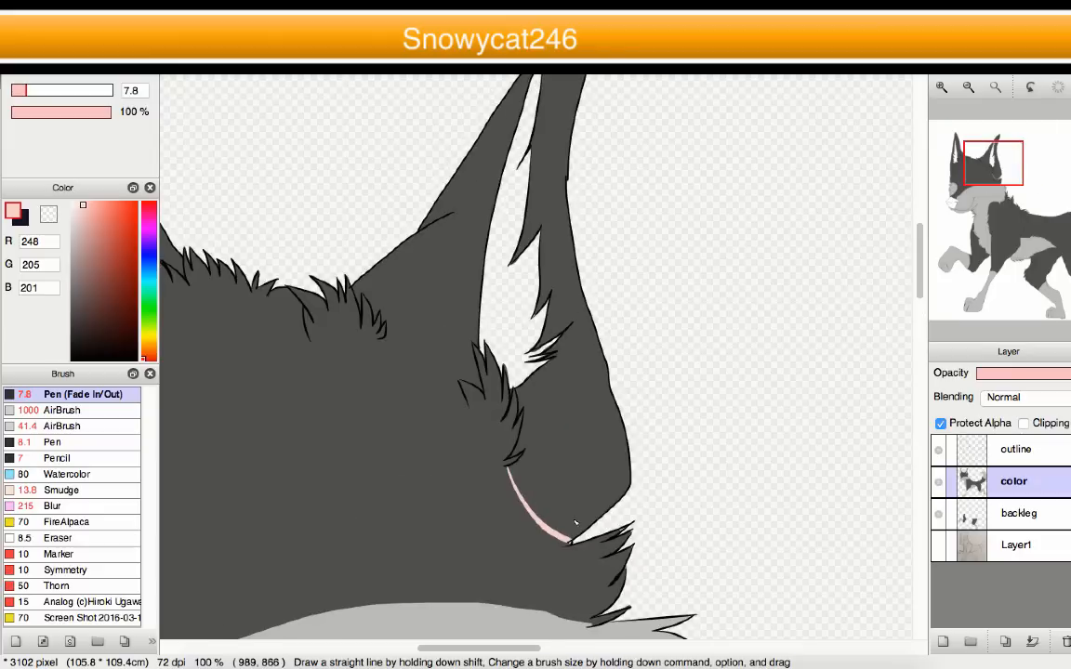
pyautogui.press('super+z')
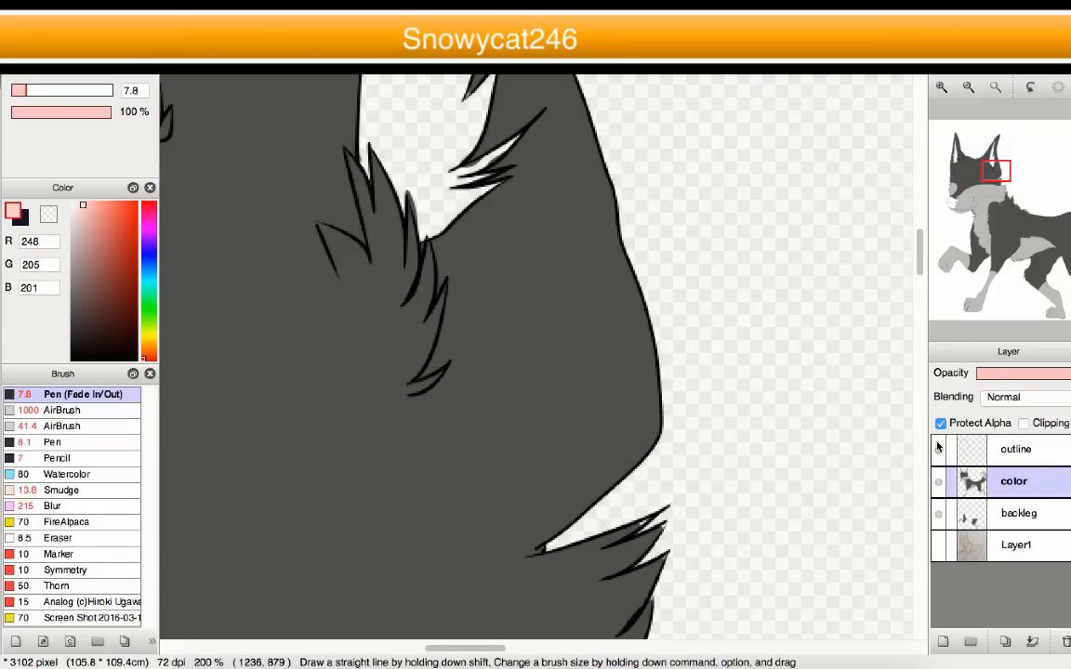
# - Draw a light pink curve from the right ear's fur tuft to its outer edge, and color the insides of both ears pink
pyautogui.moveTo(418, 401)
pyautogui.mouseDown()
pyautogui.moveTo(451, 443)
pyautogui.moveTo(608, 497)
pyautogui.mouseUp()
pyautogui.scroll(-3, 619, 446)
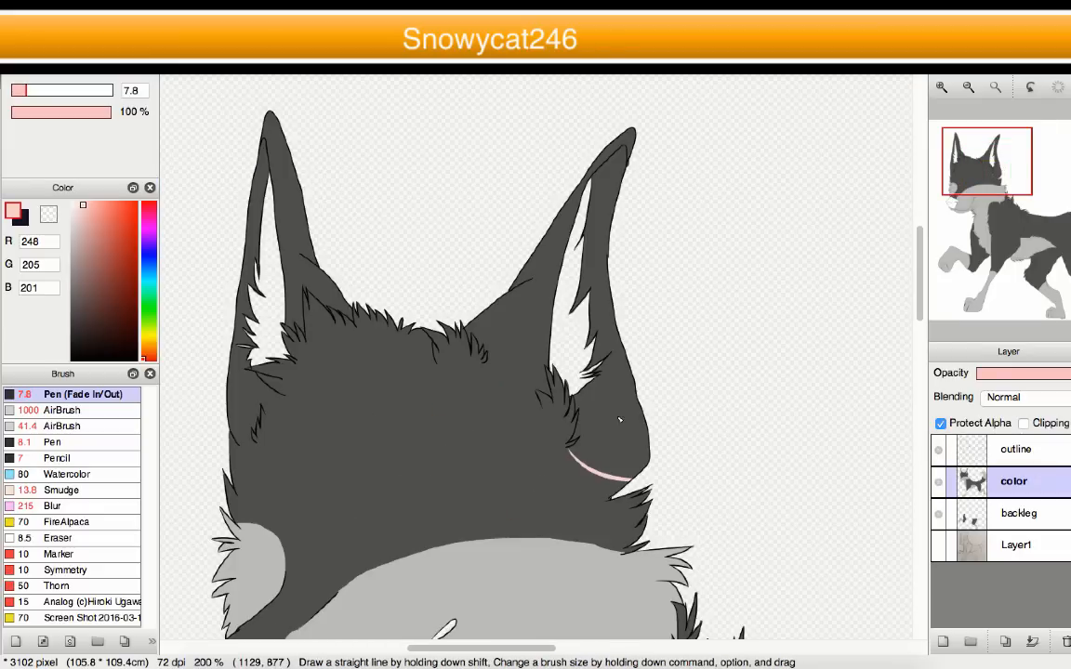
pyautogui.scroll(2, 582, 405)
pyautogui.scroll(-2, 558, 413)
pyautogui.scroll(2, 320, 414)
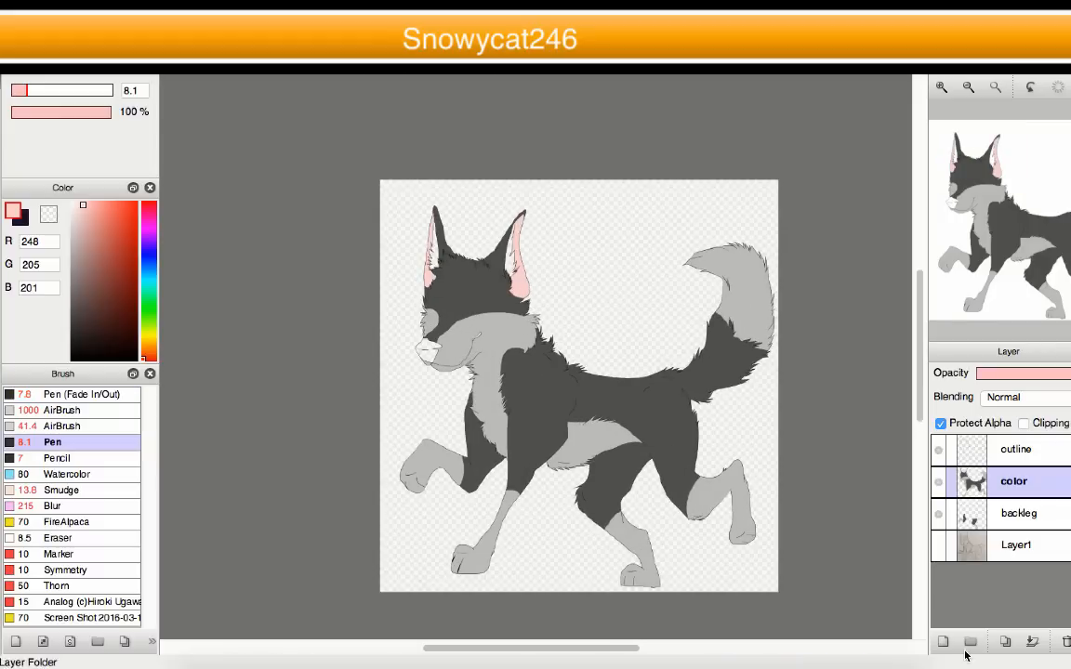
# - Add a layer above the color layer, give it a name starting with "nosemouthear", and color the nose near-black
pyautogui.click(942, 641)
pyautogui.scroll(2, 510, 409)
pyautogui.scroll(-2, 509, 441)
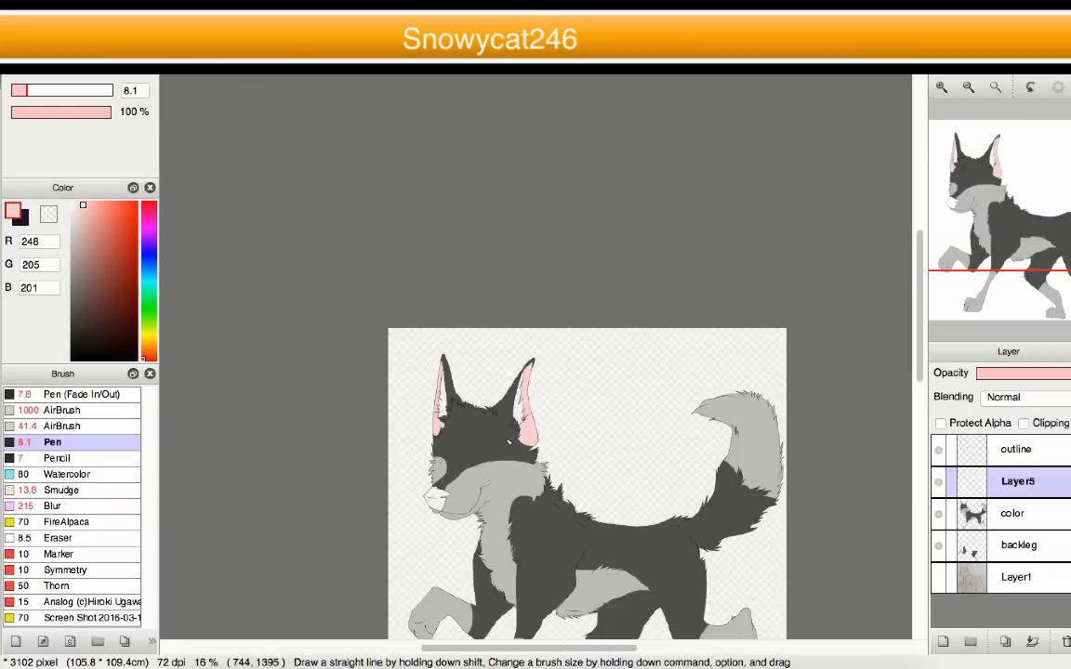
pyautogui.scroll(1, 511, 427)
pyautogui.scroll(-1, 511, 420)
pyautogui.scroll(2, 511, 420)
pyautogui.doubleClick(939, 476)
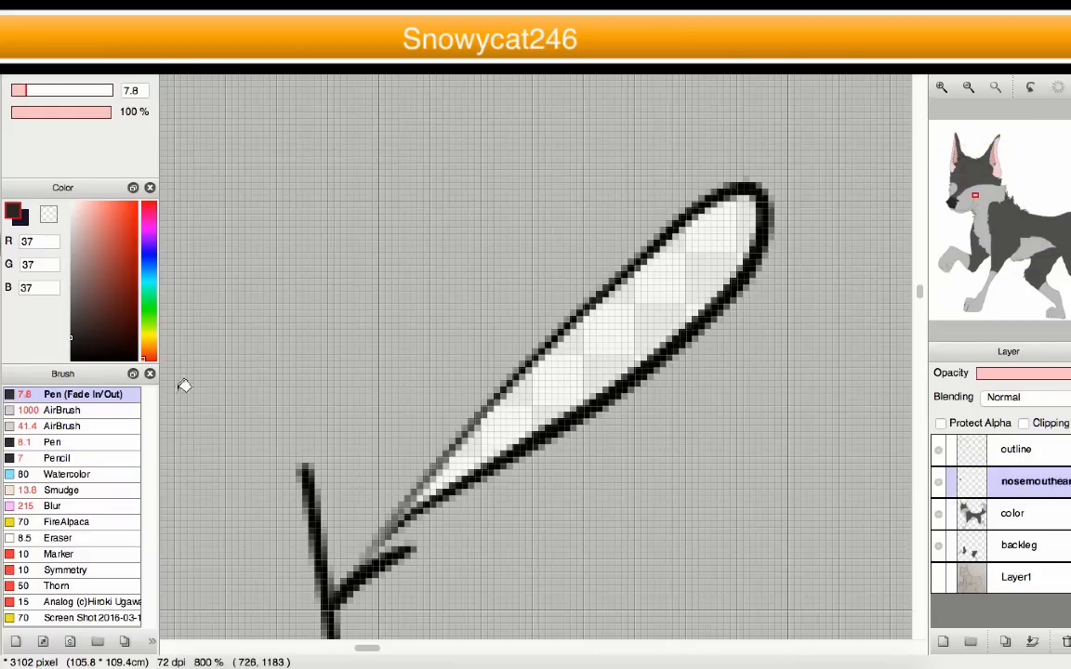
# - Fill the mouth corner shape with near-black (RGB 26, 26, 26)
pyautogui.click(71, 346)
pyautogui.scroll(3, 485, 432)
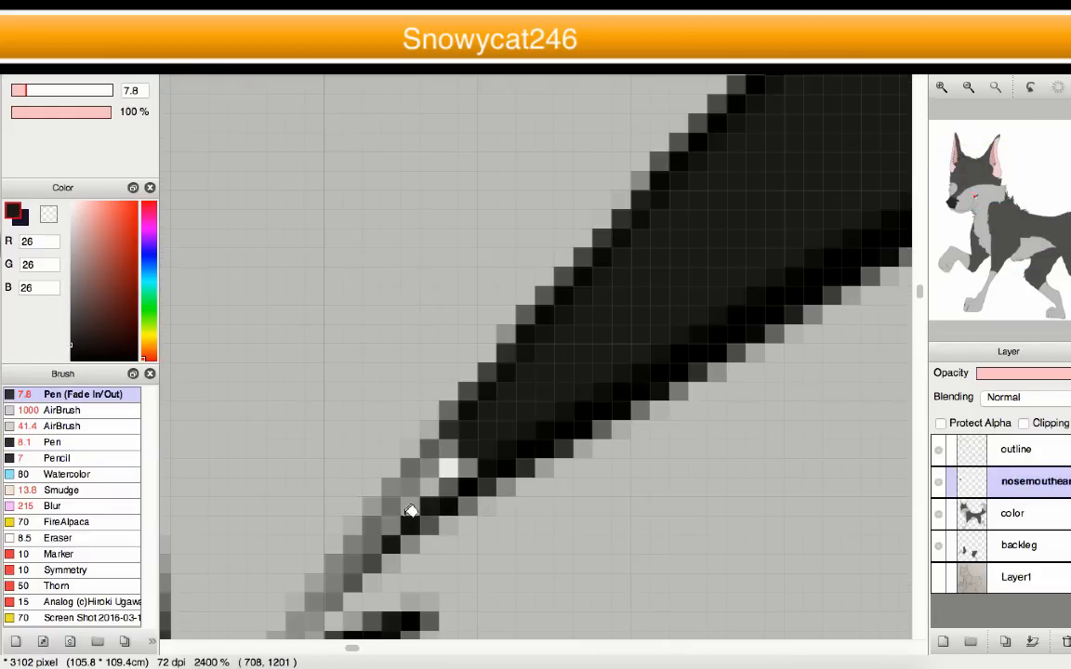
pyautogui.scroll(-7, 460, 440)
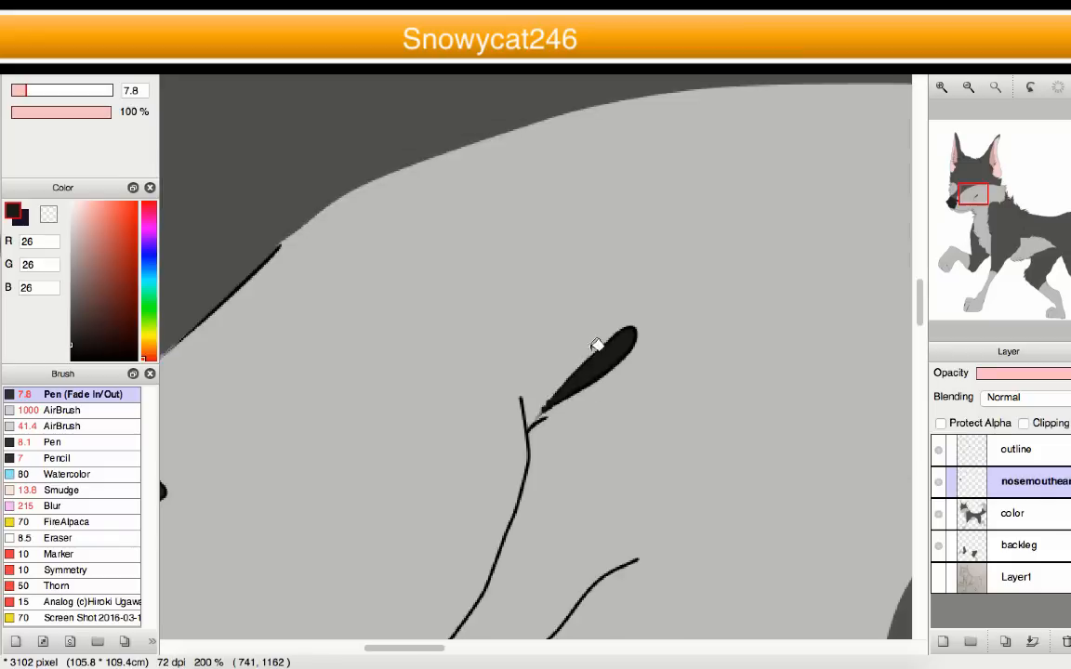
pyautogui.scroll(3, 556, 367)
# - Draw white highlights on the mouth corner on the outline layer using the 2.5 Pen (Fade In/Out) with alpha protection off
pyautogui.click(984, 453)
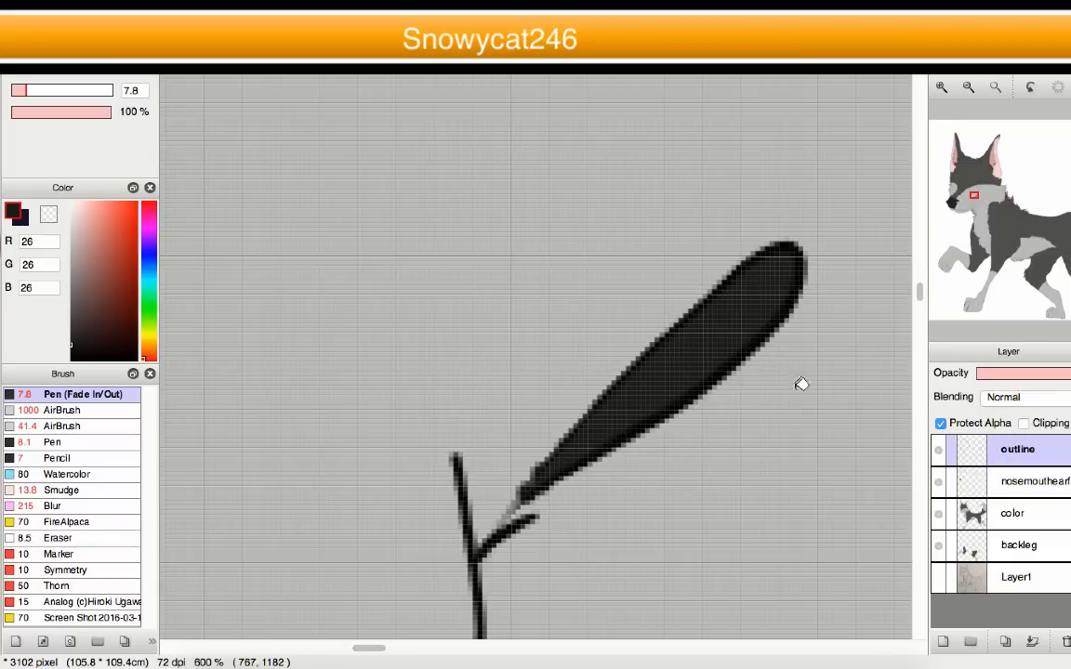
pyautogui.scroll(2, 786, 390)
pyautogui.moveTo(82, 206); pyautogui.dragTo(81, 148)
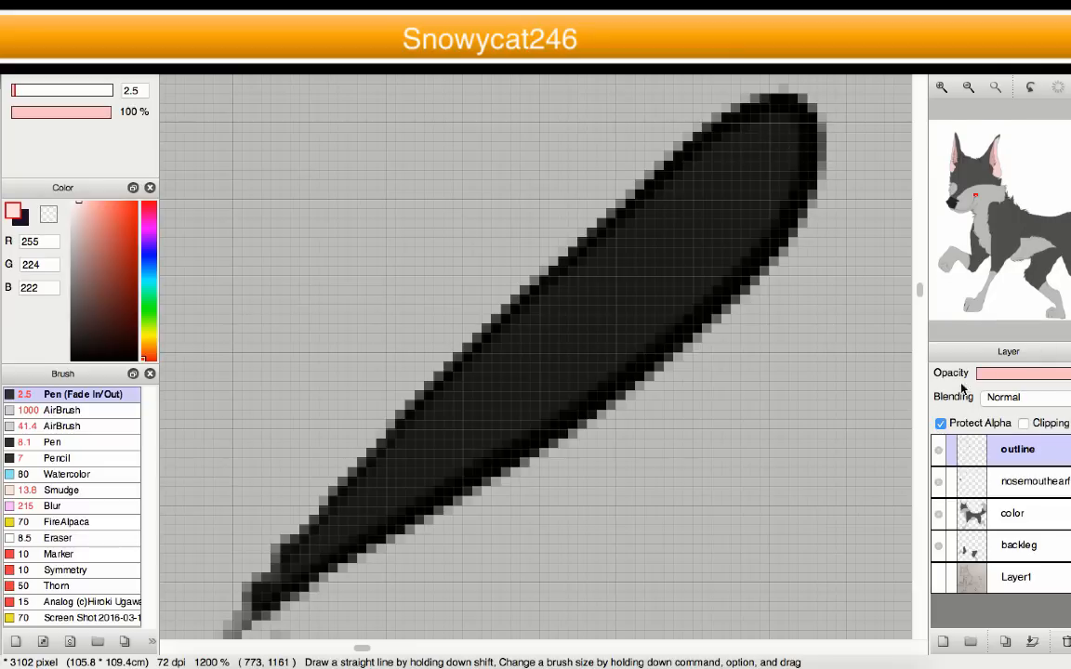
pyautogui.moveTo(793, 163)
pyautogui.mouseDown()
pyautogui.moveTo(773, 137)
pyautogui.moveTo(676, 178)
pyautogui.mouseUp()
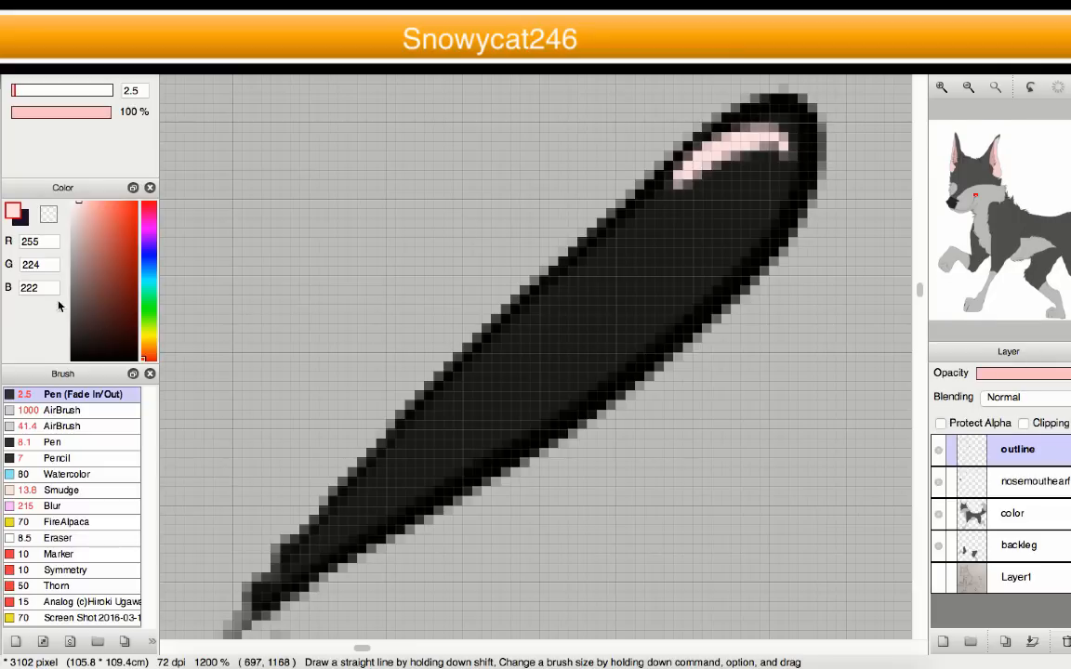
pyautogui.press('super+z')
pyautogui.click(72, 203)
pyautogui.moveTo(794, 155)
pyautogui.mouseDown()
pyautogui.moveTo(706, 152)
pyautogui.moveTo(496, 321)
pyautogui.mouseUp()
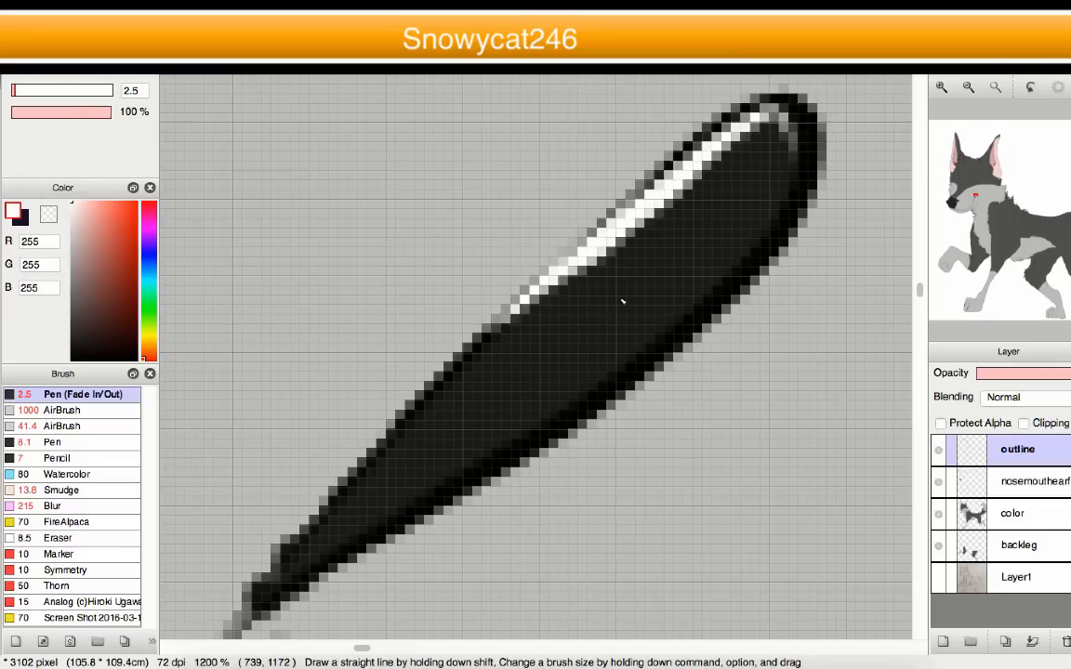
pyautogui.moveTo(661, 272); pyautogui.dragTo(405, 422)
pyautogui.scroll(-3, 563, 359)
pyautogui.scroll(-4, 684, 338)
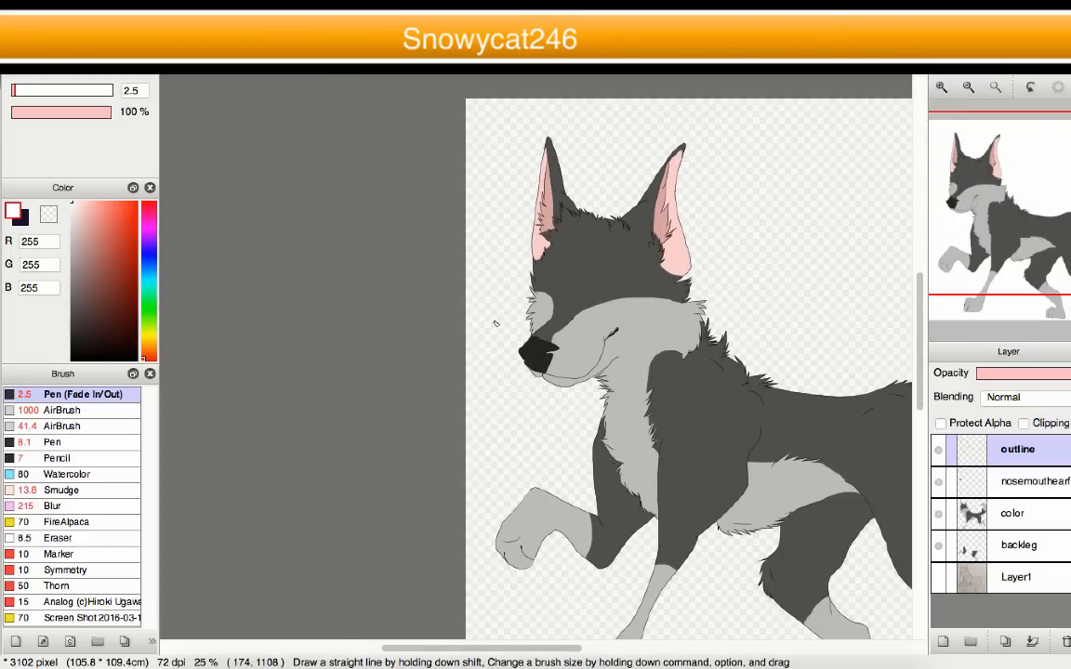
# - Draw thin white highlight lines along the nose's front edge and above its nostril line
pyautogui.scroll(5, 395, 412)
pyautogui.scroll(2, 395, 413)
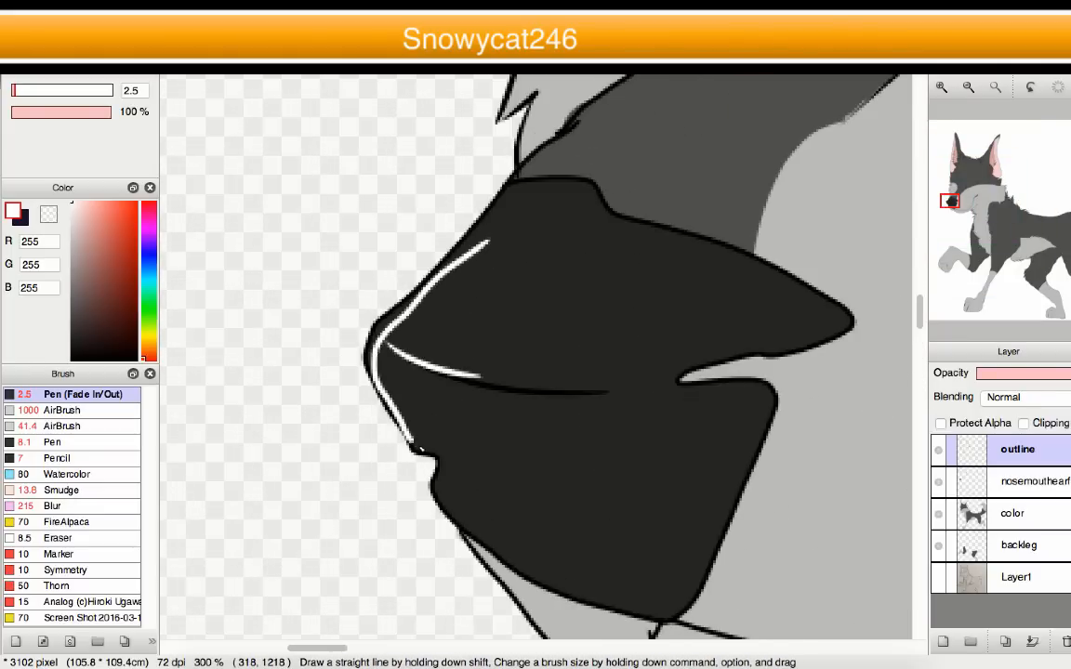
pyautogui.scroll(-8, 449, 490)
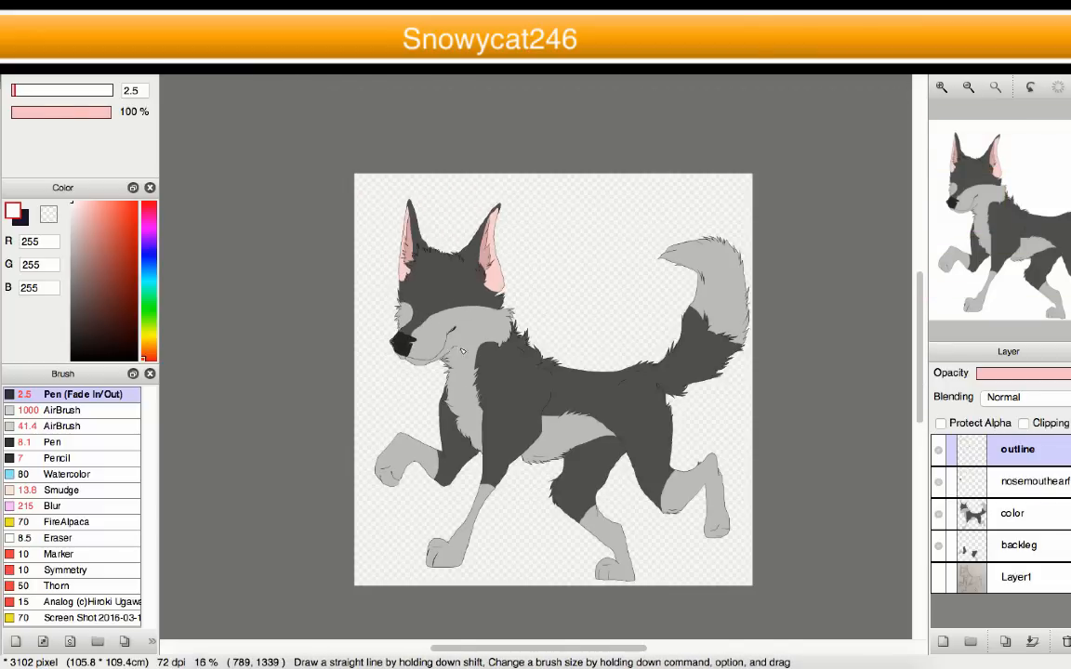
# - Duplicate the color layer and choose the AirBrush at size 303 for shading on the copy
pyautogui.scroll(2, 576, 464)
pyautogui.click(1013, 513)
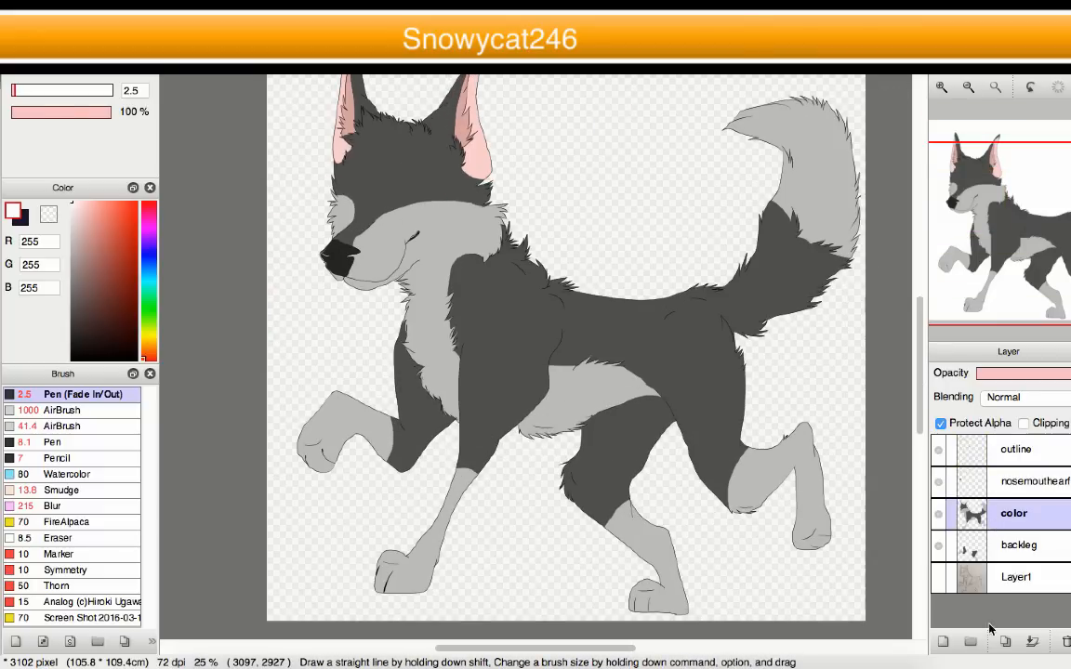
pyautogui.click(1005, 642)
pyautogui.scroll(-2, 547, 531)
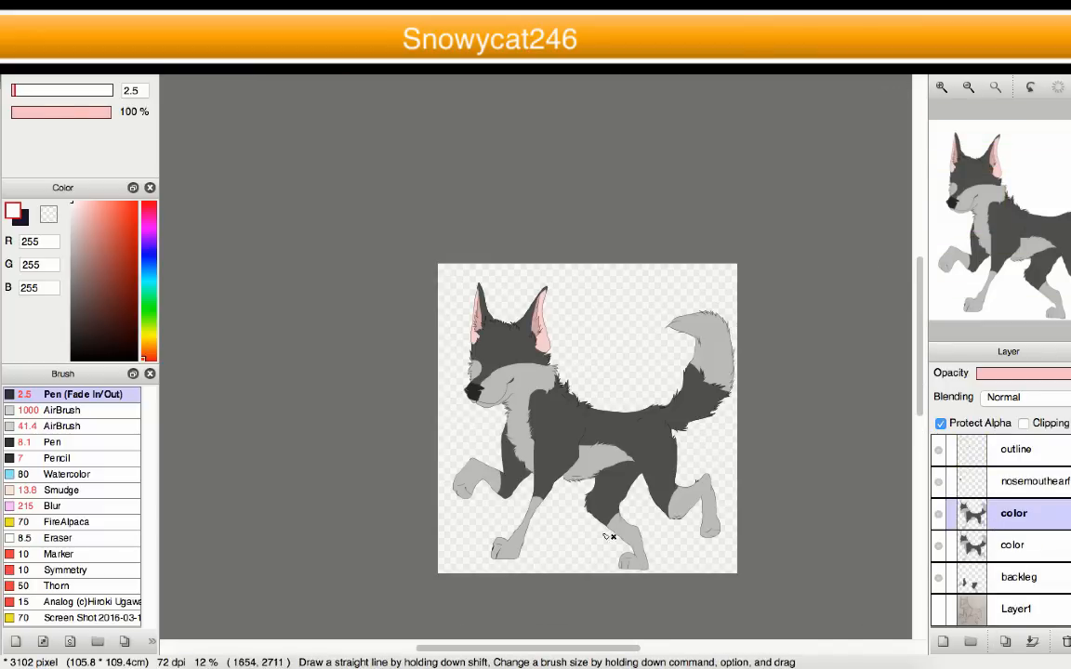
pyautogui.scroll(1, 638, 566)
pyautogui.scroll(1, 609, 563)
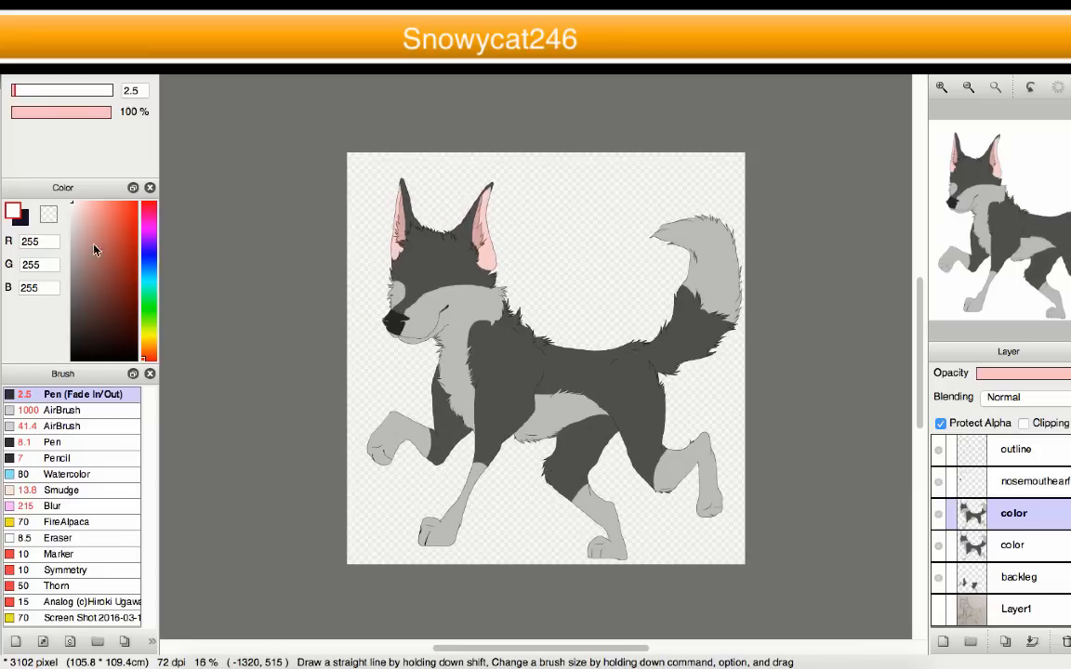
pyautogui.click(80, 410)
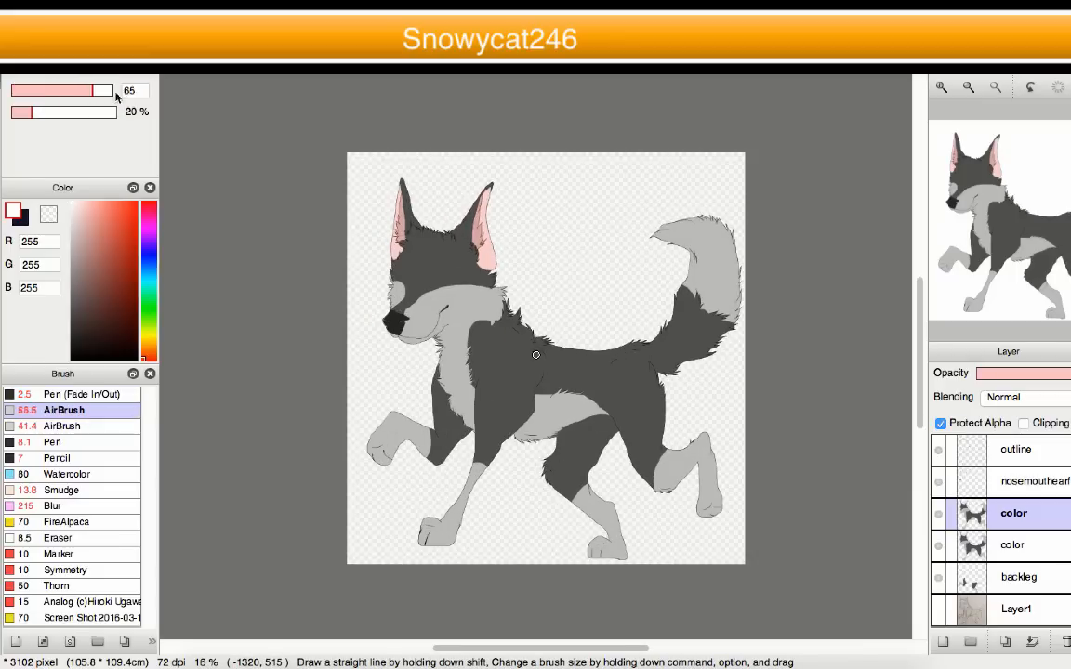
pyautogui.moveTo(116, 96); pyautogui.dragTo(136, 100)
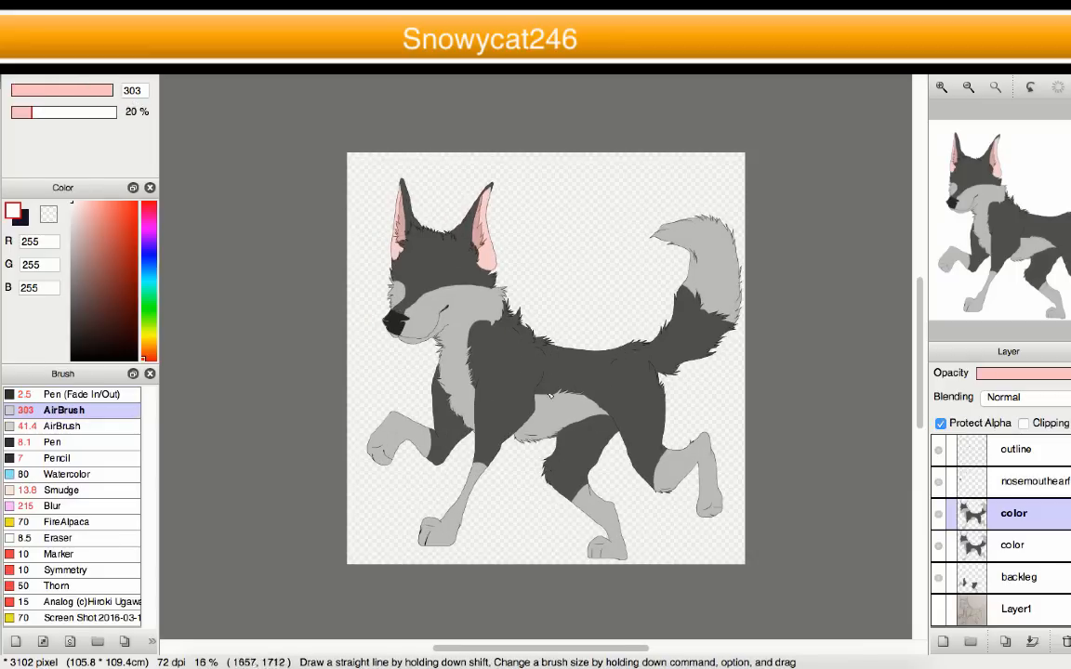
pyautogui.scroll(-1, 602, 413)
pyautogui.scroll(4, 560, 432)
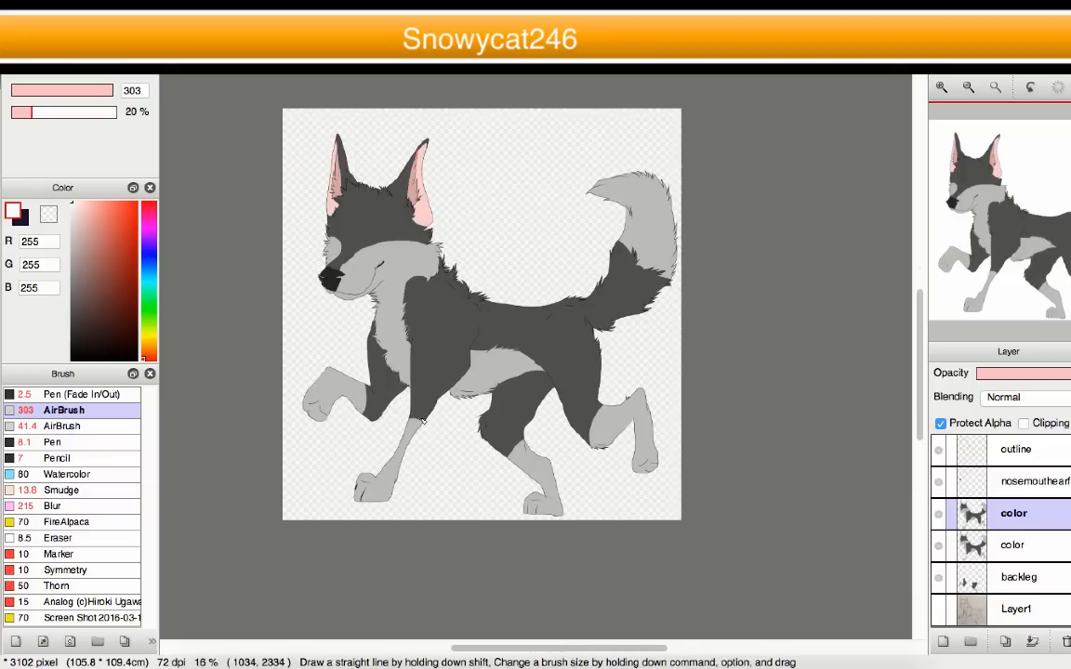
pyautogui.scroll(-1, 412, 378)
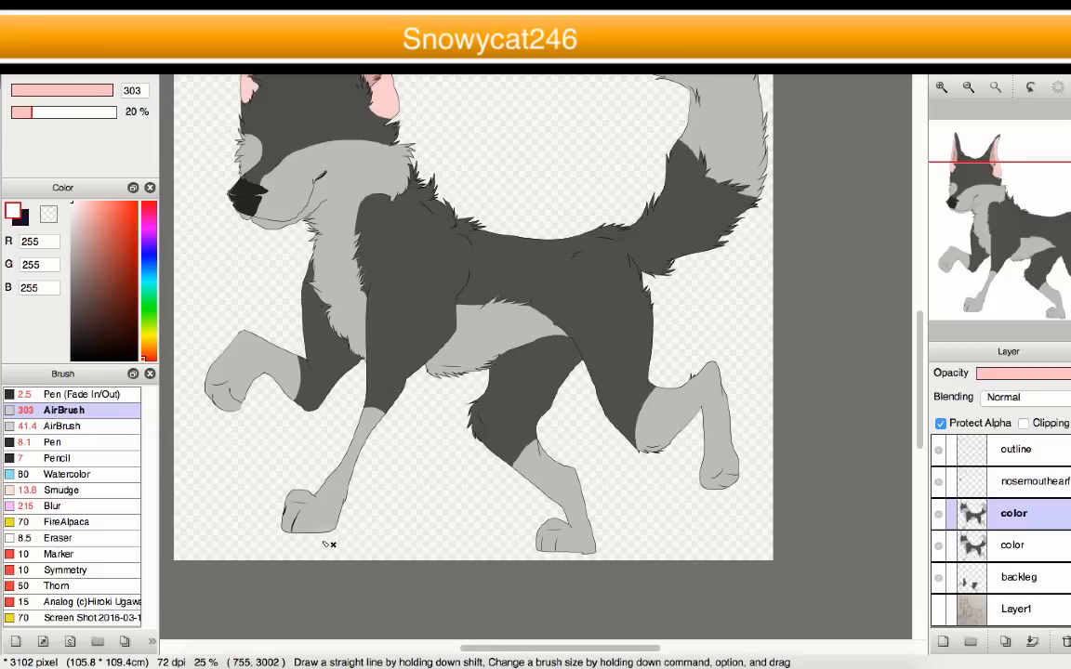
# - Try shading the near front paw and leg with dark blue (RGB 7, 0, 37) at 20% opacity
pyautogui.click(145, 248)
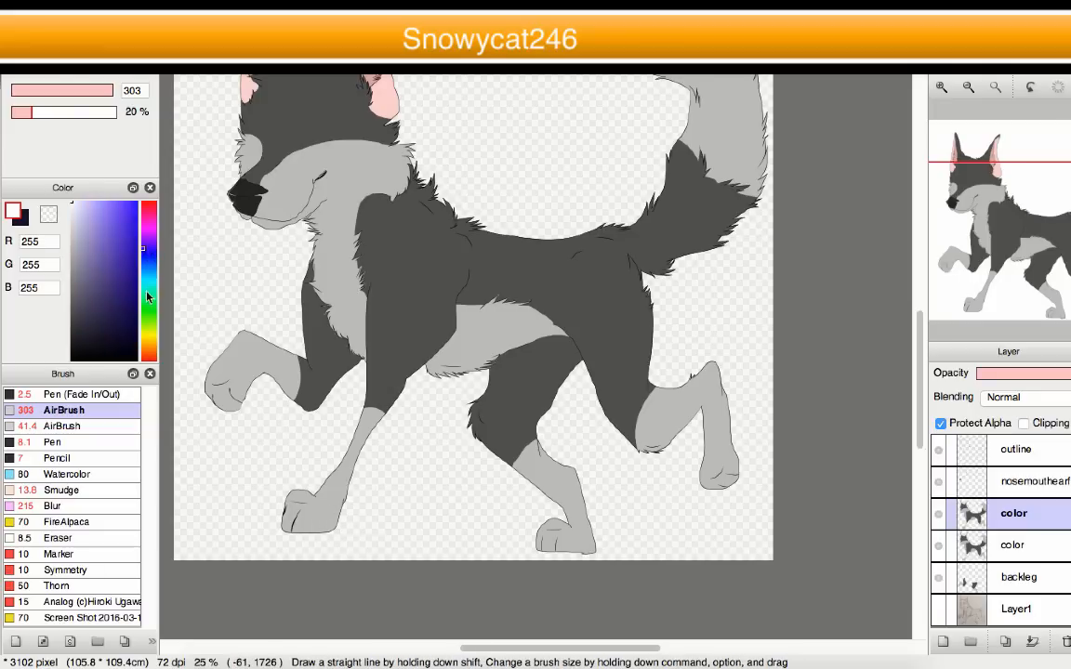
pyautogui.moveTo(163, 337); pyautogui.dragTo(163, 338)
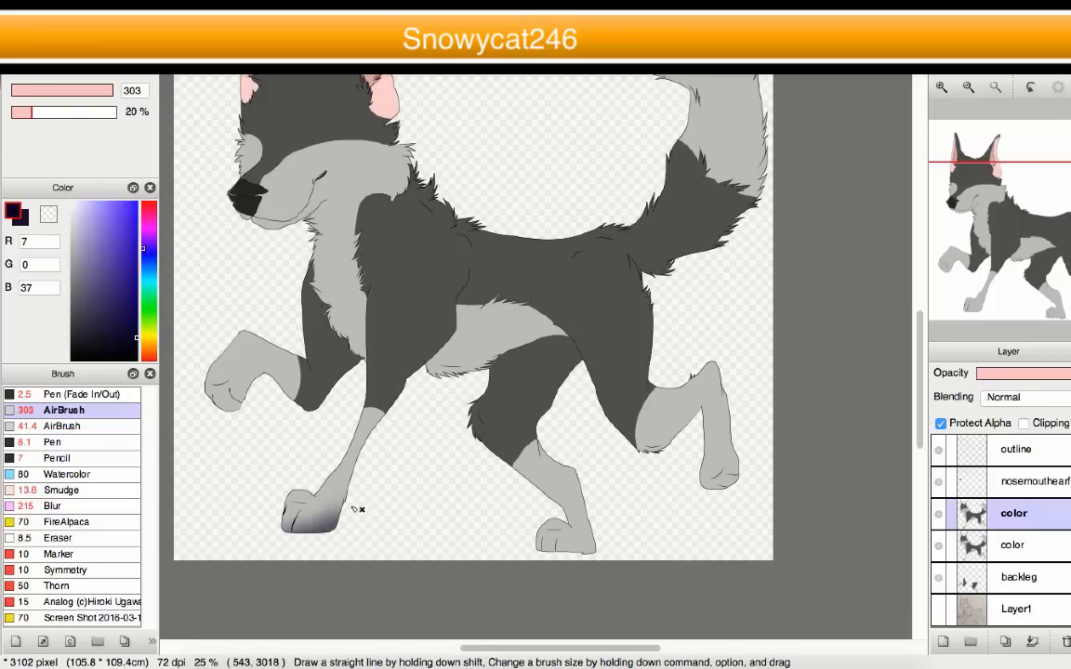
pyautogui.moveTo(403, 420)
pyautogui.mouseDown()
pyautogui.moveTo(401, 381)
pyautogui.moveTo(437, 345)
pyautogui.mouseUp()
pyautogui.press('super+z')
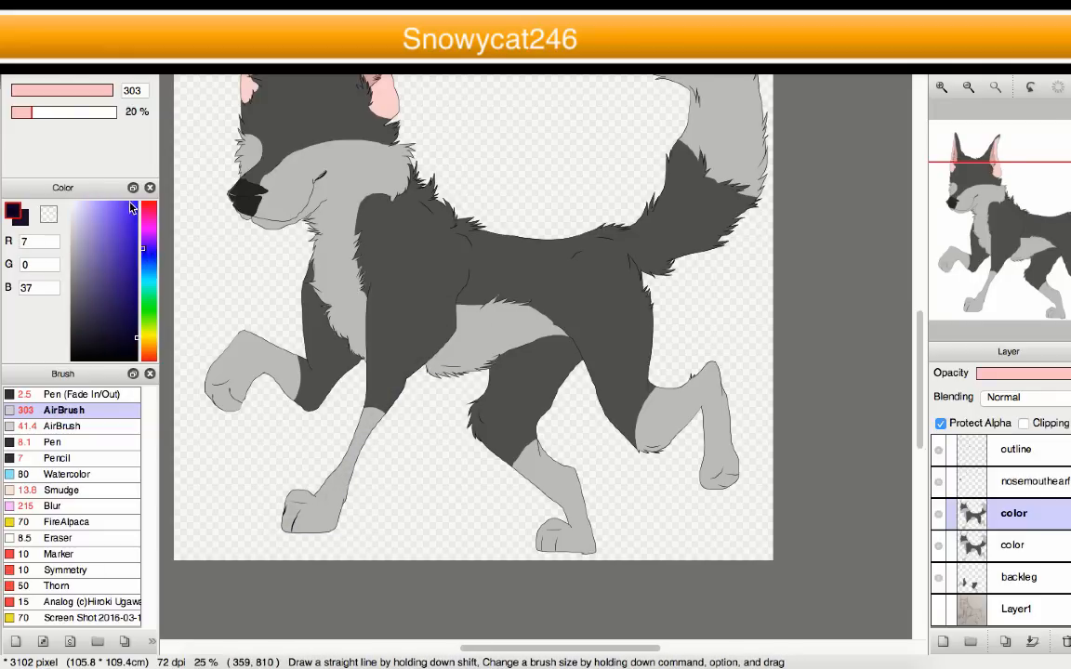
# - Choose dark blue (RGB 10, 0, 39), set the AirBrush size to 297, and try a shading stroke behind the near front leg
pyautogui.moveTo(144, 252); pyautogui.dragTo(141, 247)
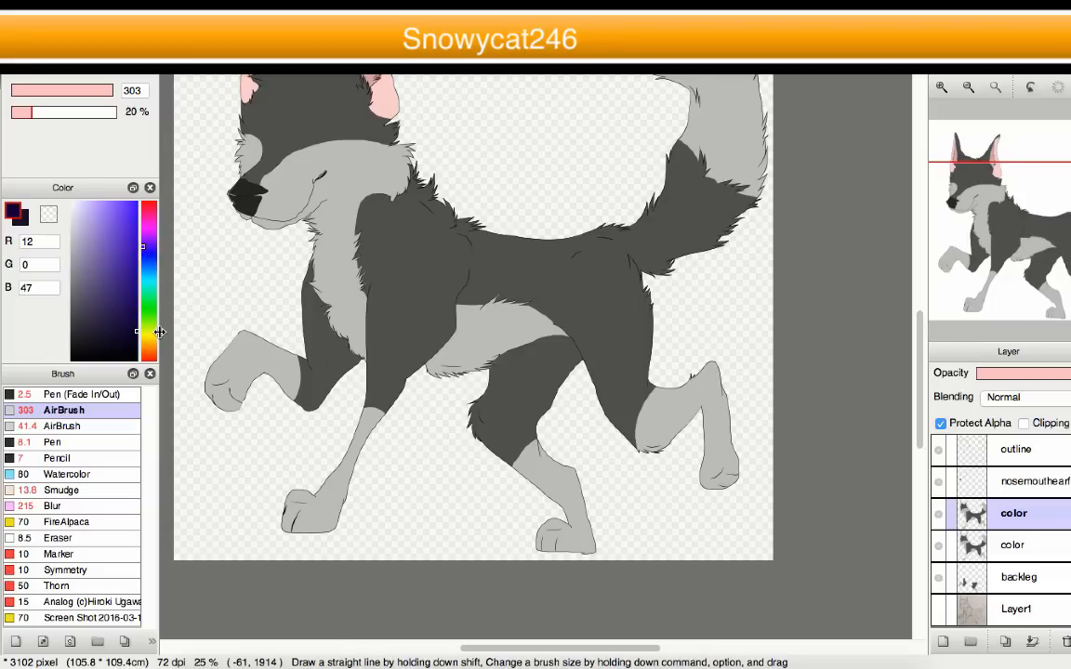
pyautogui.scroll(-1, 387, 362)
pyautogui.scroll(1, 416, 385)
pyautogui.scroll(-1, 371, 383)
pyautogui.scroll(1, 307, 374)
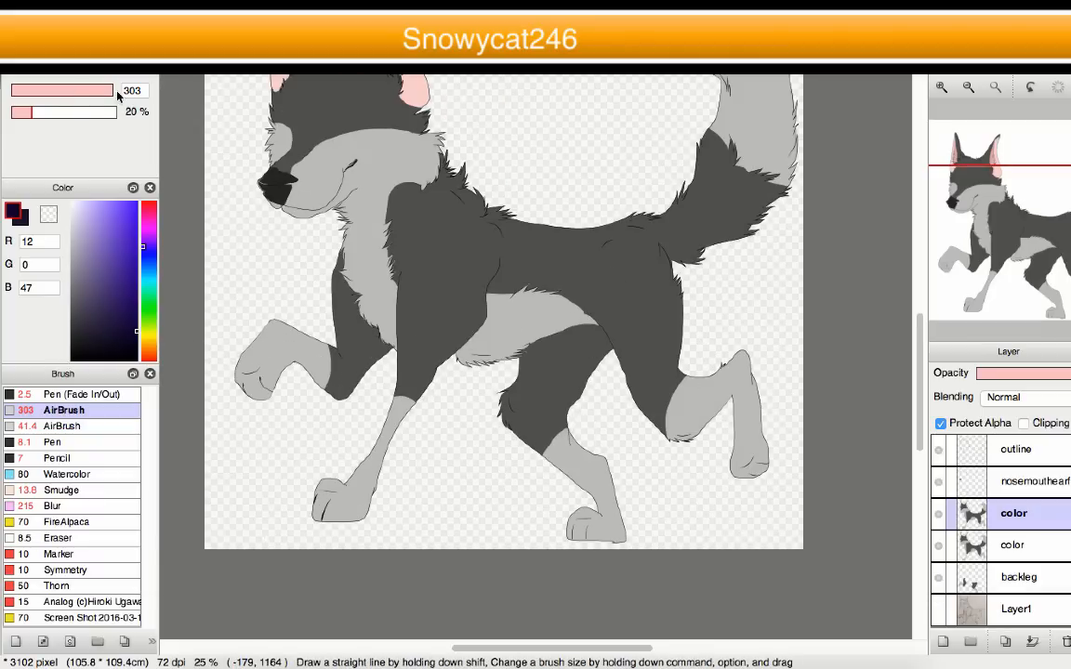
pyautogui.moveTo(107, 94); pyautogui.dragTo(126, 89)
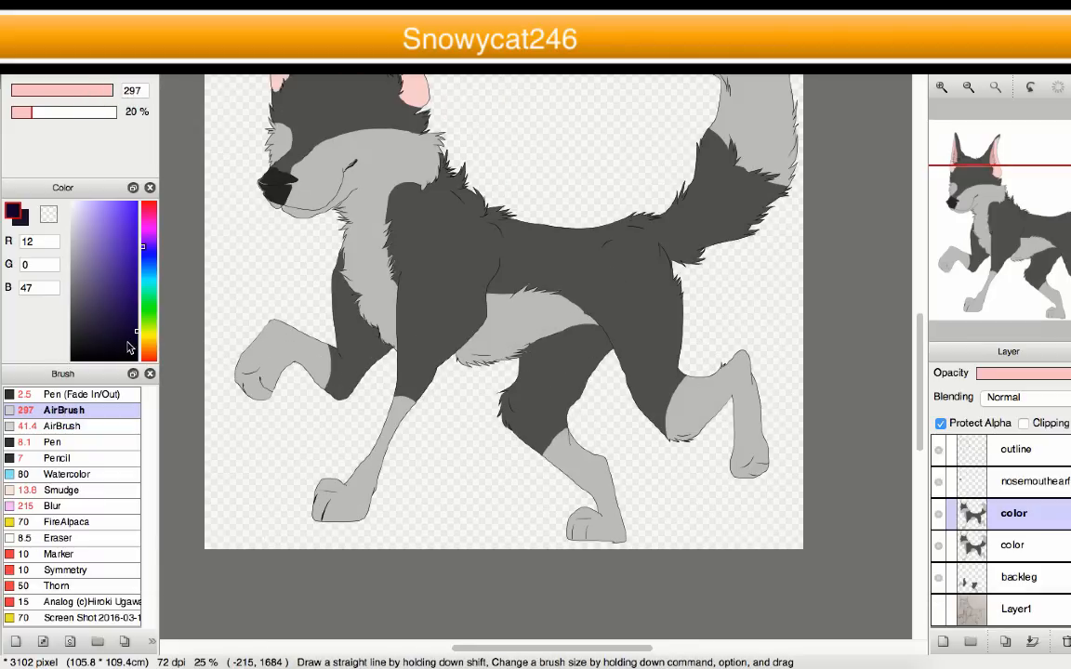
pyautogui.moveTo(490, 224)
pyautogui.mouseDown()
pyautogui.moveTo(488, 297)
pyautogui.moveTo(469, 353)
pyautogui.mouseUp()
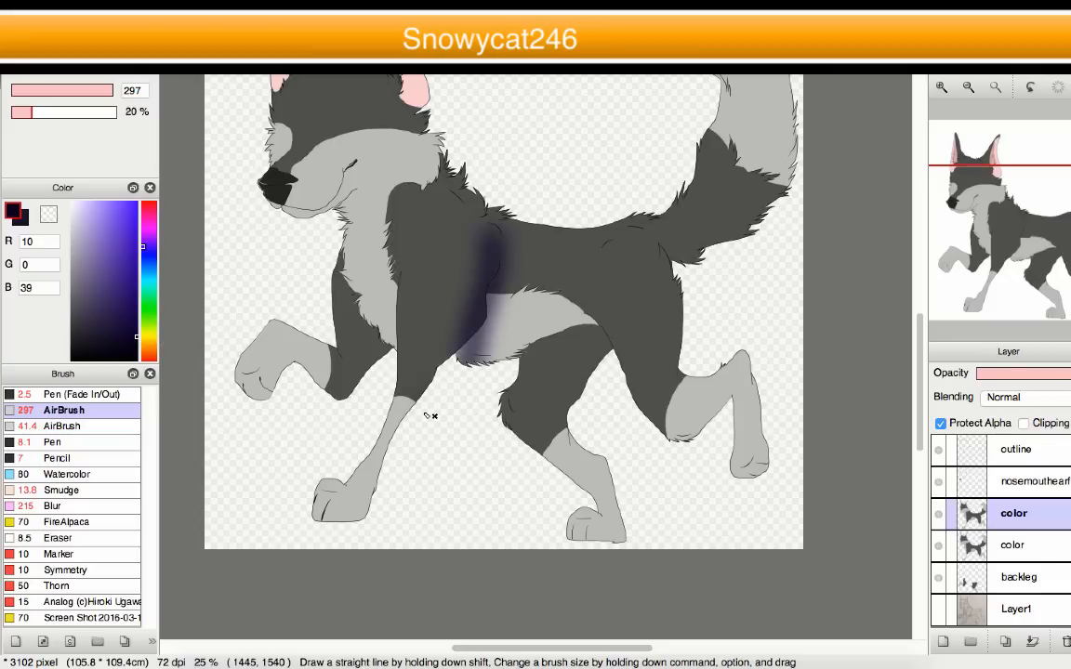
pyautogui.press('super+z')
# - Shade the near front leg's rear edge from shoulder to paw in dark blue, using AirBrush size 385 at 100% opacity
pyautogui.moveTo(126, 94); pyautogui.dragTo(130, 90)
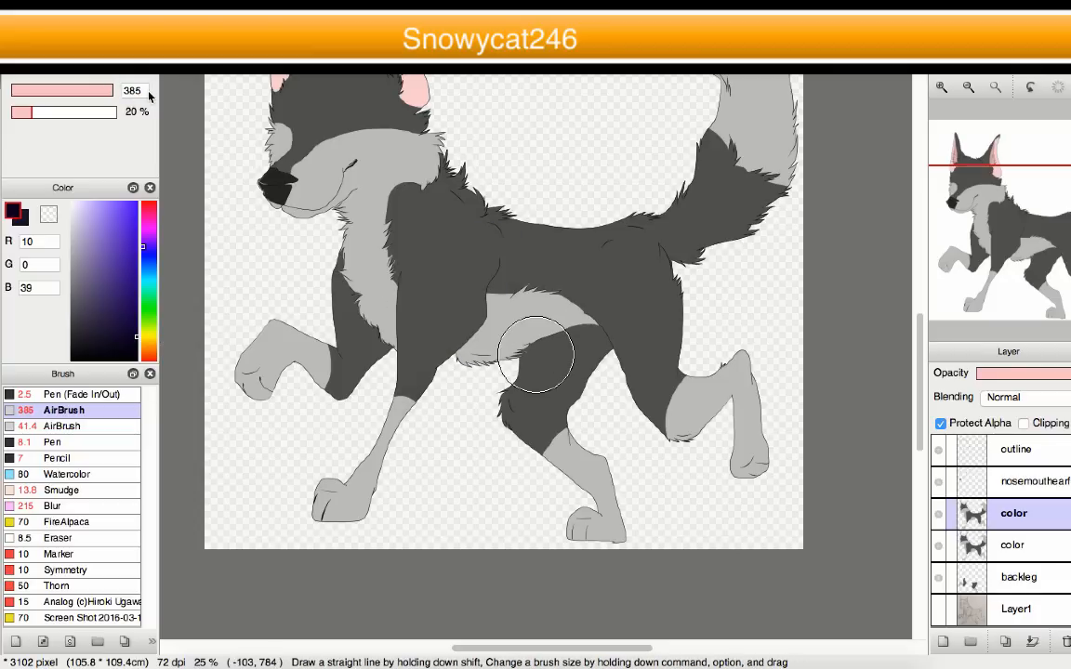
pyautogui.moveTo(474, 227); pyautogui.dragTo(428, 416)
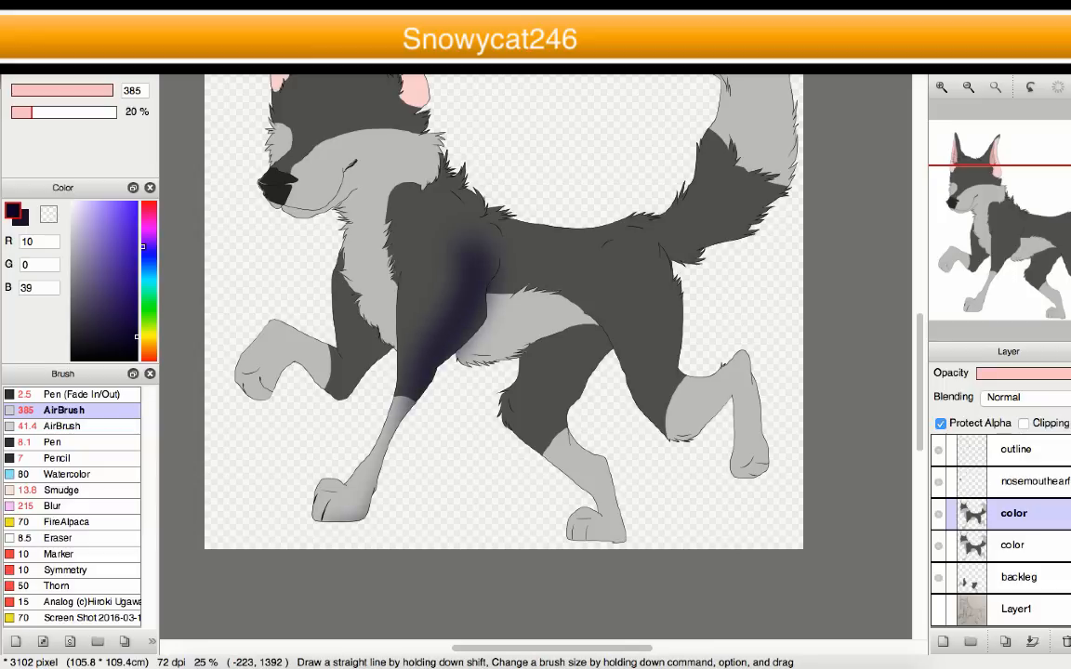
pyautogui.press('super+z')
pyautogui.moveTo(71, 111); pyautogui.dragTo(263, 131)
pyautogui.moveTo(500, 240)
pyautogui.mouseDown()
pyautogui.moveTo(452, 390)
pyautogui.moveTo(364, 526)
pyautogui.mouseUp()
pyautogui.press('super+z')
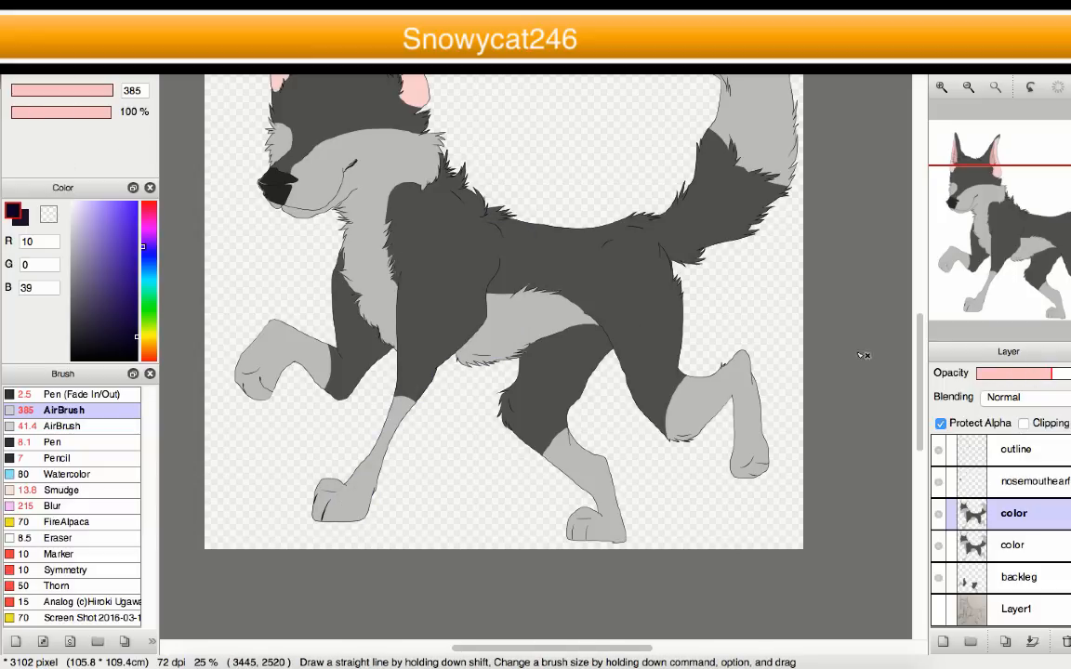
pyautogui.moveTo(497, 242); pyautogui.dragTo(456, 353)
pyautogui.moveTo(1028, 381)
pyautogui.mouseDown()
pyautogui.moveTo(984, 377)
pyautogui.moveTo(1069, 377)
pyautogui.mouseUp()
pyautogui.press('super+z')
pyautogui.moveTo(491, 244)
pyautogui.mouseDown()
pyautogui.moveTo(476, 309)
pyautogui.moveTo(420, 430)
pyautogui.moveTo(402, 516)
pyautogui.mouseUp()
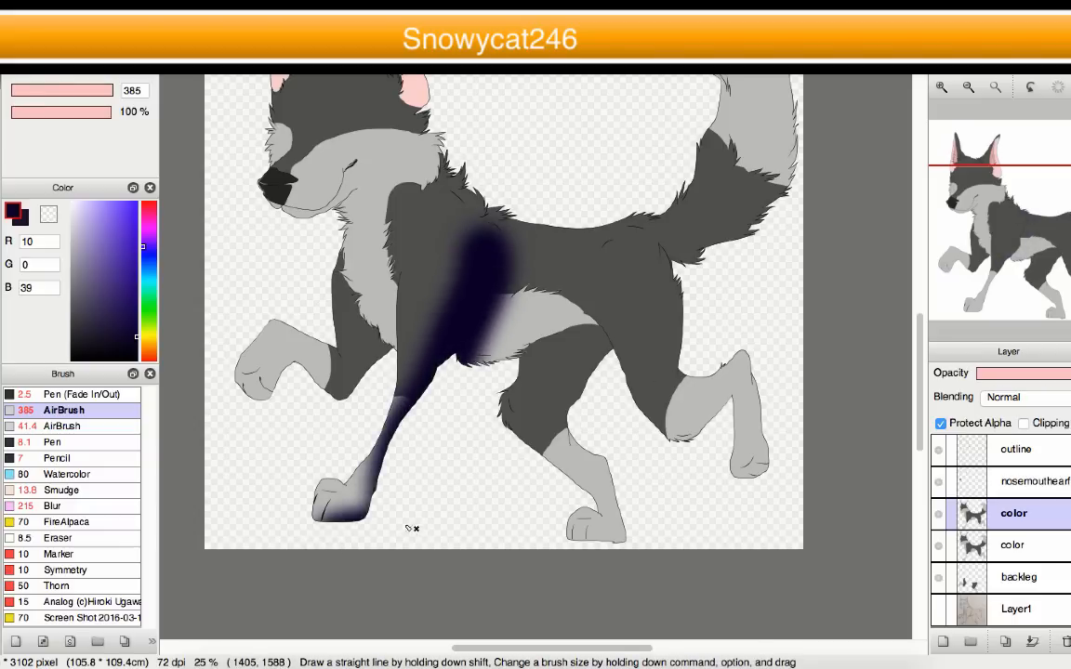
# - Erase the dark blue that spilled past the near front leg onto the body and belly, using the transparent color
pyautogui.scroll(1, 385, 447)
pyautogui.click(49, 215)
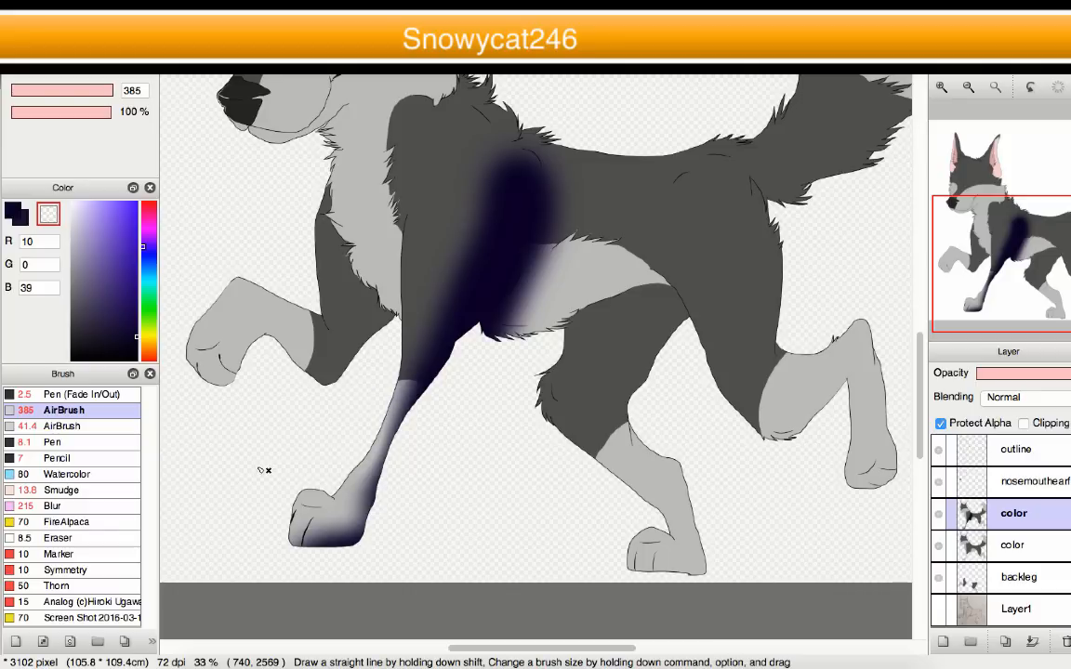
pyautogui.moveTo(518, 360)
pyautogui.mouseDown()
pyautogui.moveTo(580, 250)
pyautogui.moveTo(490, 186)
pyautogui.moveTo(479, 249)
pyautogui.mouseUp()
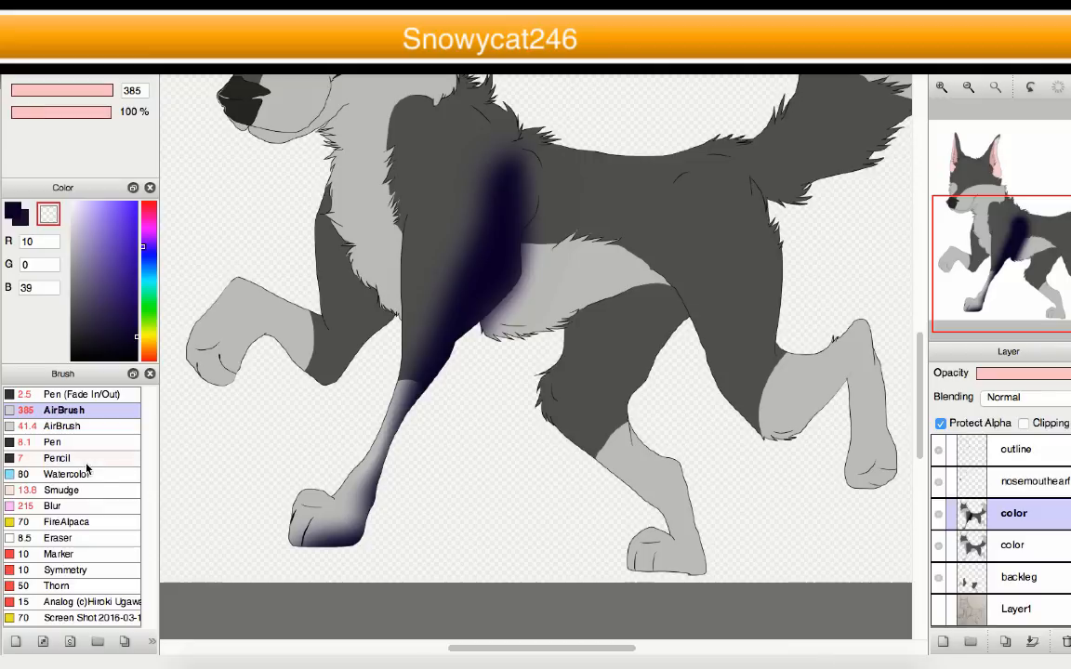
# - Shade the rump and the rear edge of the near hind leg down to the paw with dark blue (RGB 10, 0, 39)
pyautogui.scroll(-2, 408, 299)
pyautogui.scroll(3, 461, 235)
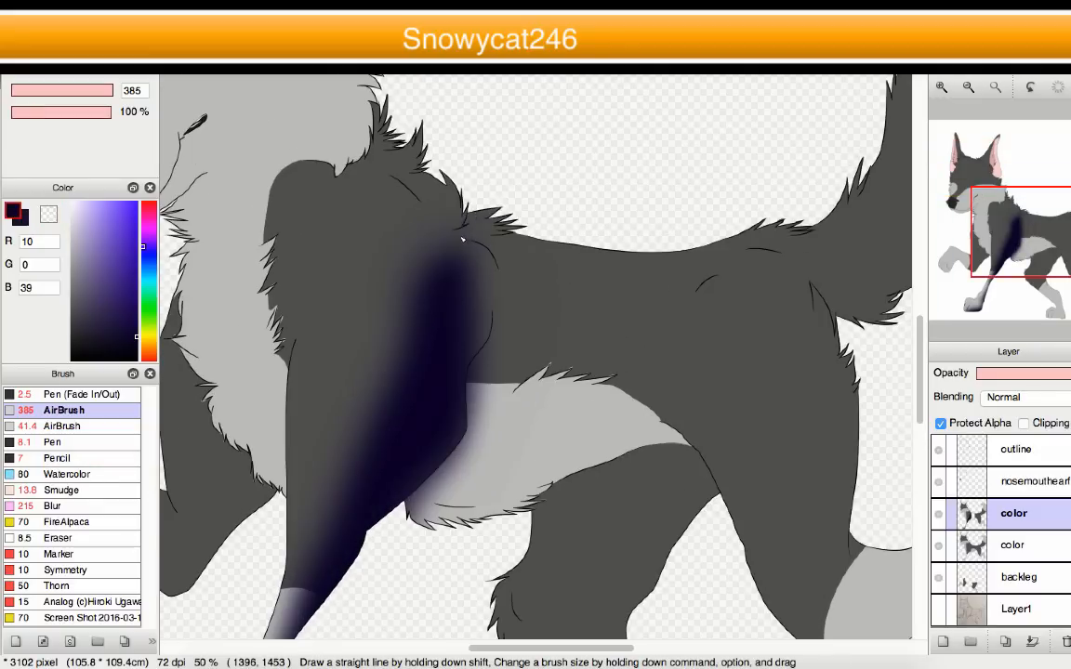
pyautogui.moveTo(464, 239)
pyautogui.mouseDown()
pyautogui.moveTo(510, 276)
pyautogui.moveTo(546, 338)
pyautogui.moveTo(560, 457)
pyautogui.moveTo(619, 411)
pyautogui.moveTo(686, 451)
pyautogui.moveTo(694, 554)
pyautogui.moveTo(654, 611)
pyautogui.mouseUp()
pyautogui.scroll(-4, 448, 284)
pyautogui.scroll(3, 547, 323)
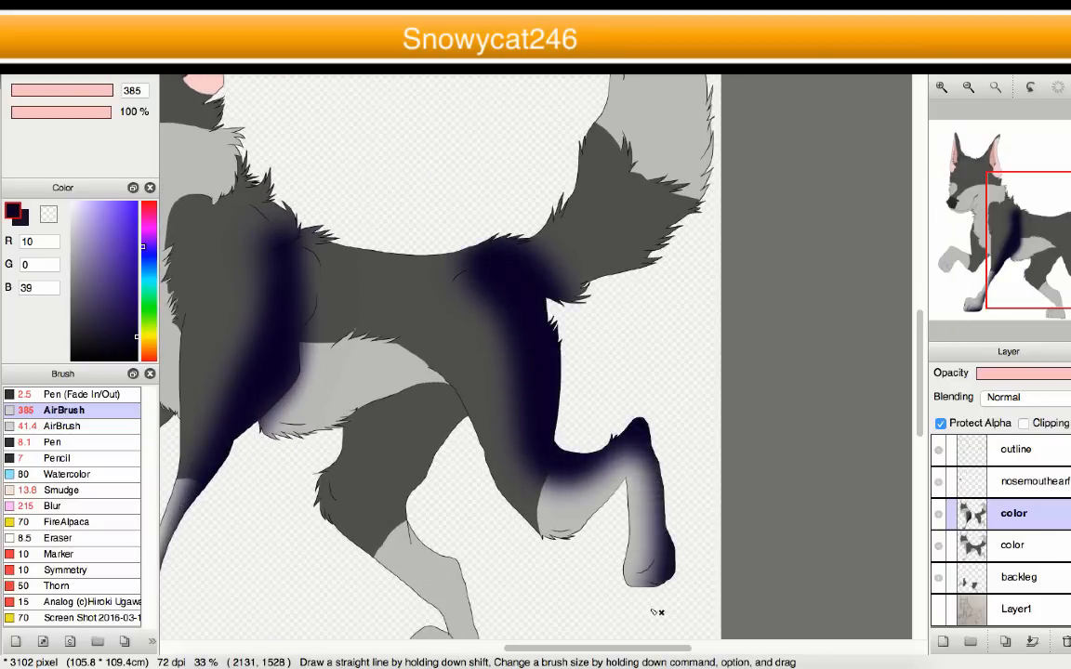
pyautogui.scroll(-2, 535, 482)
pyautogui.scroll(2, 600, 439)
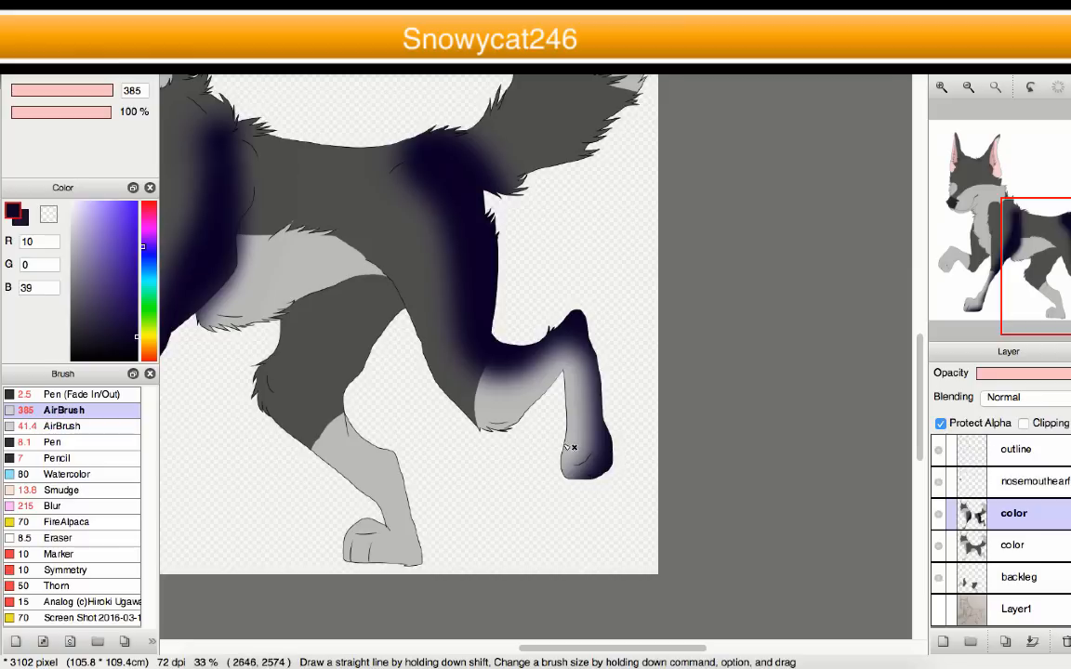
# - Reduce the AirBrush size to 171 and deepen the shading along the near front leg's lower rear edge and heel
pyautogui.press('[')
pyautogui.press('[')
pyautogui.press('[')
pyautogui.press('[')
pyautogui.press('[')
pyautogui.scroll(-3, 610, 432)
pyautogui.scroll(5, 425, 454)
pyautogui.moveTo(416, 466); pyautogui.dragTo(463, 386)
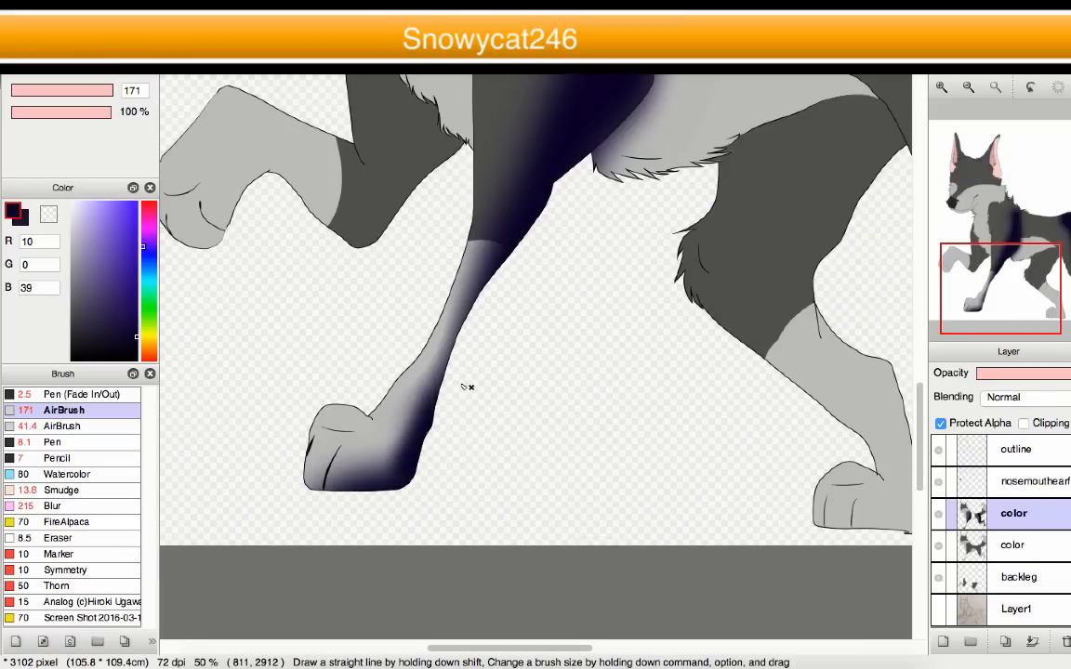
# - Shade the shoulder and neck fur beneath the cheek in dark blue, enlarging the AirBrush to 193
pyautogui.scroll(-3, 463, 386)
pyautogui.scroll(4, 528, 237)
pyautogui.moveTo(423, 305); pyautogui.dragTo(463, 286)
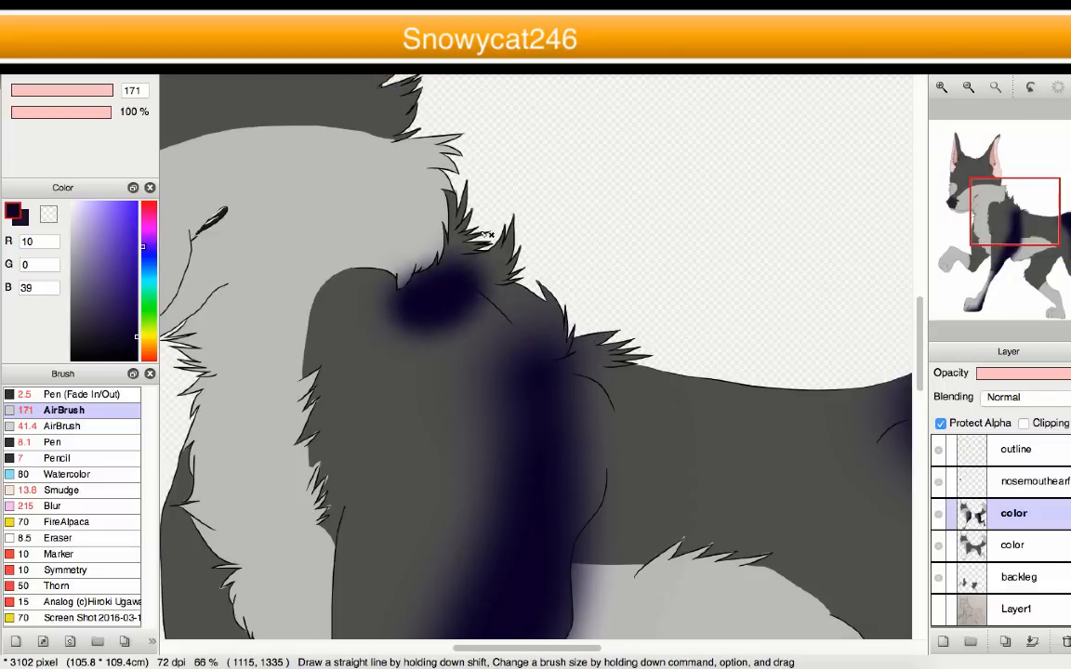
pyautogui.moveTo(486, 236); pyautogui.dragTo(512, 255)
pyautogui.press('super+z')
pyautogui.moveTo(110, 91); pyautogui.dragTo(120, 99)
pyautogui.moveTo(342, 336)
pyautogui.mouseDown()
pyautogui.moveTo(422, 322)
pyautogui.moveTo(502, 247)
pyautogui.moveTo(453, 327)
pyautogui.moveTo(345, 302)
pyautogui.moveTo(367, 283)
pyautogui.mouseUp()
pyautogui.scroll(-3, 429, 354)
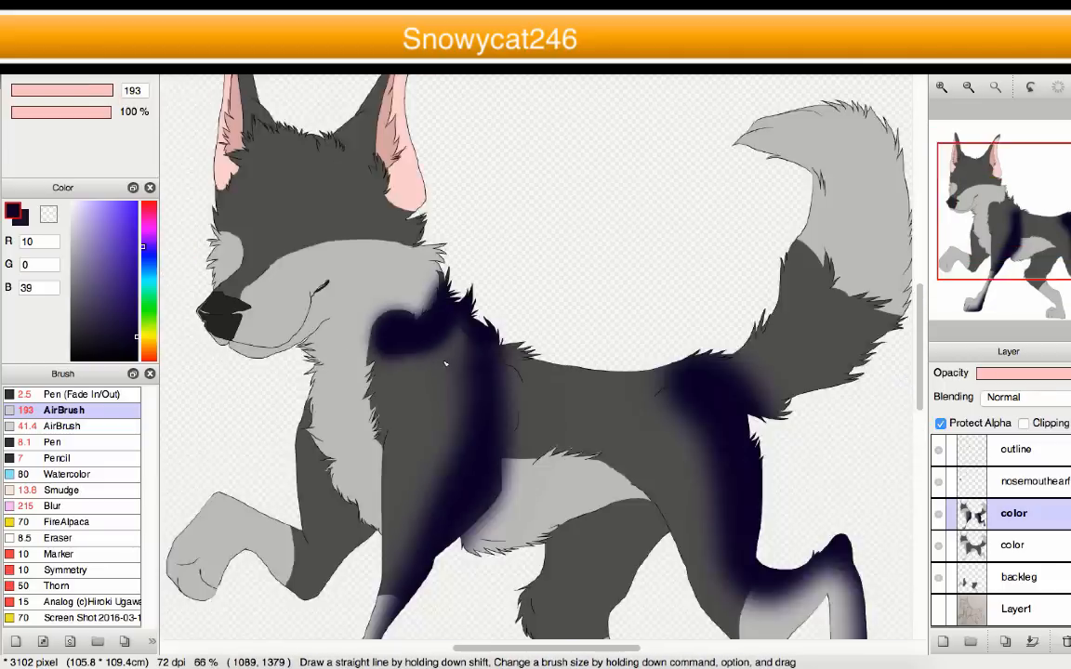
# - Shade the inner sides of both ears and the fur on top of the head in dark blue
pyautogui.scroll(2, 445, 364)
pyautogui.scroll(-4, 437, 359)
pyautogui.scroll(4, 372, 339)
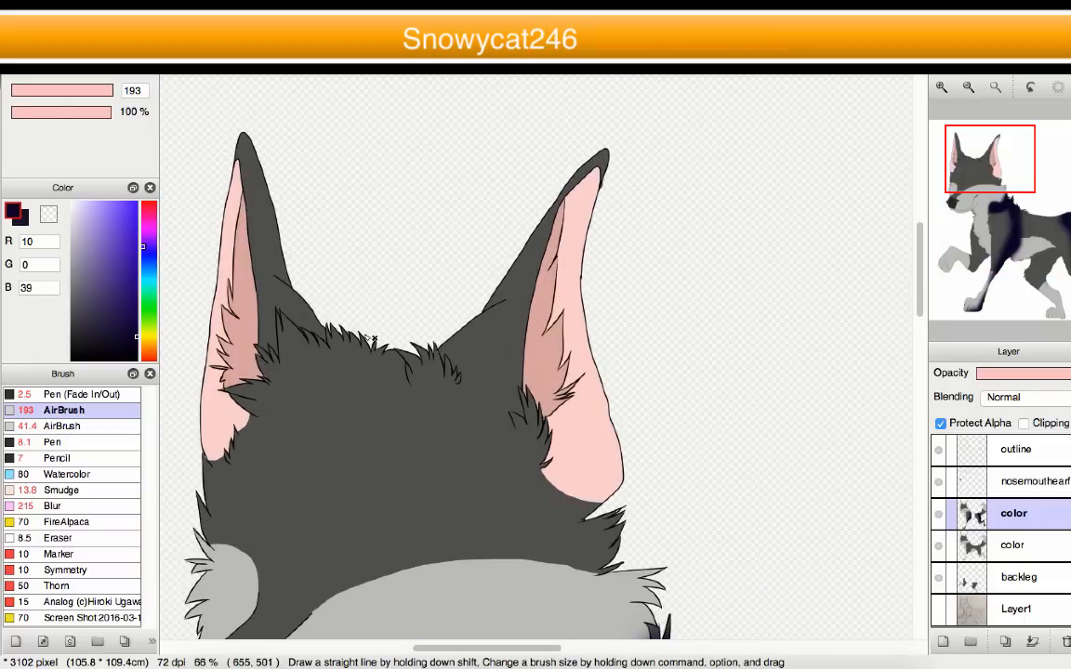
pyautogui.moveTo(479, 369)
pyautogui.mouseDown()
pyautogui.moveTo(509, 248)
pyautogui.moveTo(447, 306)
pyautogui.mouseUp()
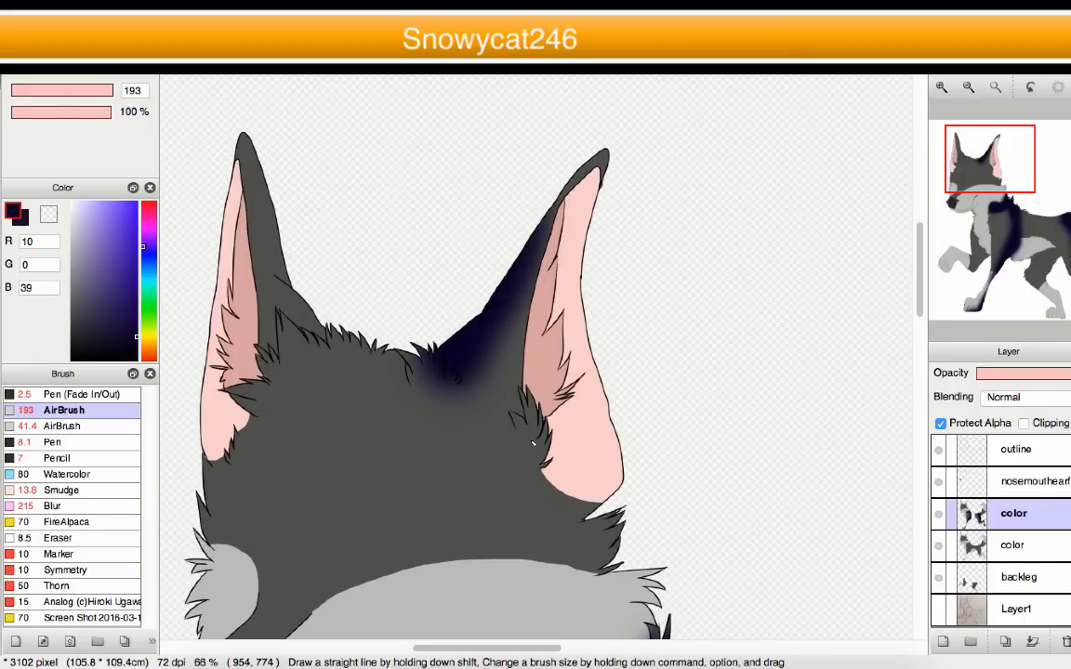
pyautogui.moveTo(533, 444)
pyautogui.mouseDown()
pyautogui.moveTo(492, 372)
pyautogui.moveTo(554, 177)
pyautogui.moveTo(520, 148)
pyautogui.mouseUp()
pyautogui.press('super+z')
pyautogui.moveTo(537, 435)
pyautogui.mouseDown()
pyautogui.moveTo(497, 371)
pyautogui.moveTo(549, 154)
pyautogui.mouseUp()
pyautogui.moveTo(267, 374)
pyautogui.mouseDown()
pyautogui.moveTo(282, 186)
pyautogui.moveTo(296, 347)
pyautogui.moveTo(418, 344)
pyautogui.moveTo(368, 380)
pyautogui.moveTo(412, 351)
pyautogui.mouseUp()
# - Shade the front edge of the face at the light eye patch, the underside of the chin, and the throat fur
pyautogui.scroll(-3, 367, 336)
pyautogui.scroll(-1, 360, 376)
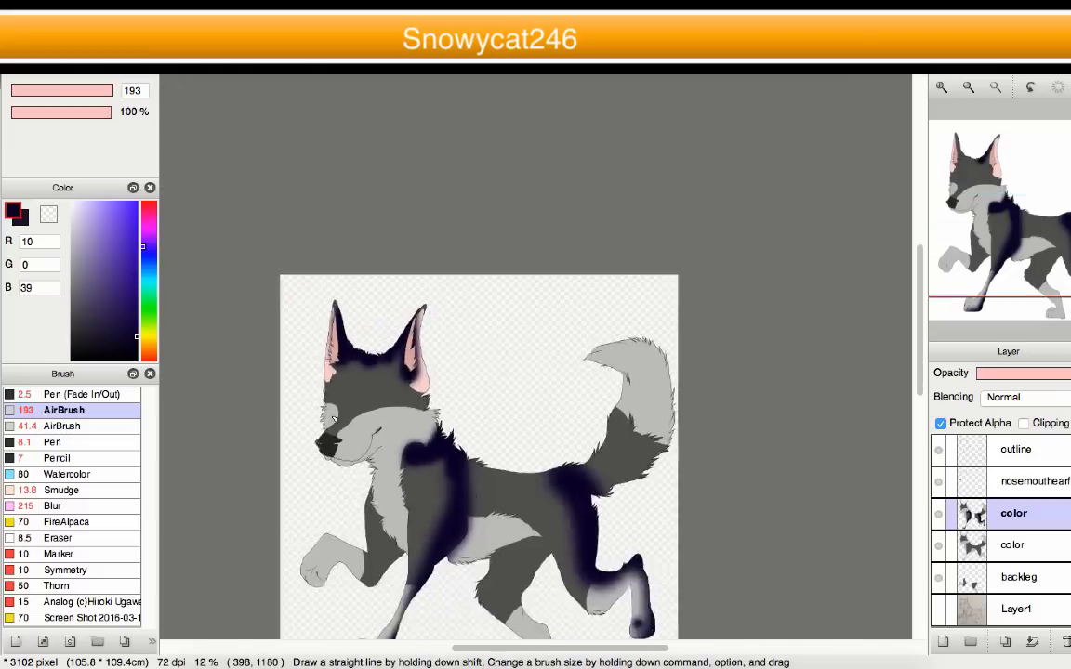
pyautogui.scroll(5, 329, 420)
pyautogui.moveTo(293, 473)
pyautogui.mouseDown()
pyautogui.moveTo(323, 446)
pyautogui.moveTo(309, 385)
pyautogui.moveTo(444, 443)
pyautogui.moveTo(564, 405)
pyautogui.moveTo(663, 317)
pyautogui.moveTo(683, 357)
pyautogui.mouseUp()
pyautogui.scroll(-3, 227, 419)
pyautogui.scroll(5, 255, 444)
pyautogui.scroll(-3, 406, 442)
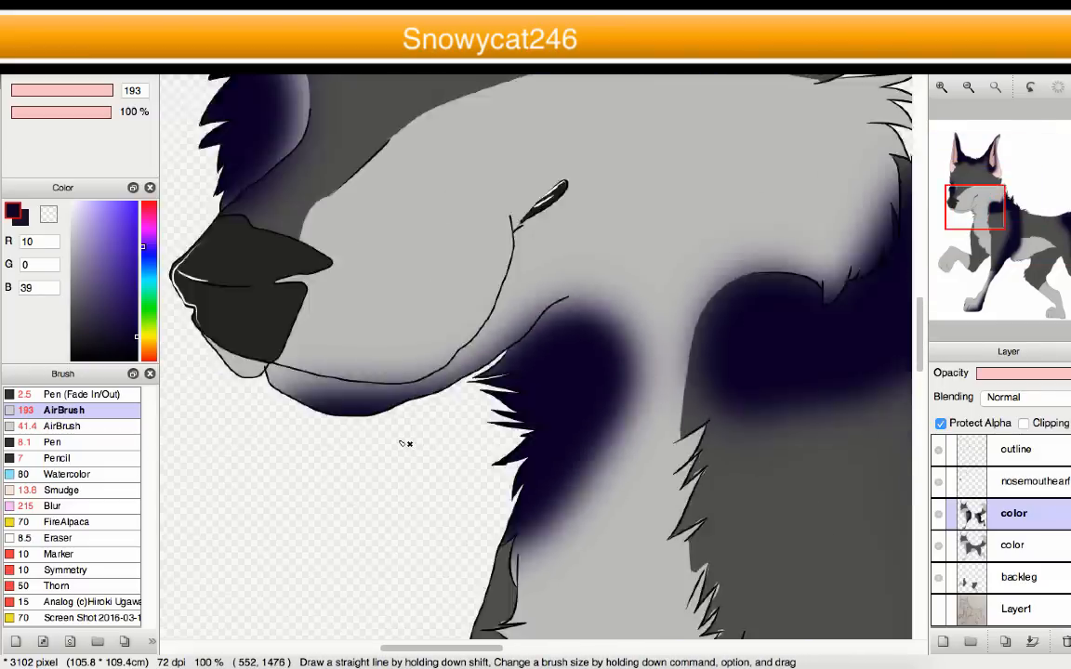
# - Shade the front edge of the chest fur and the area where the chest meets the near front leg
pyautogui.moveTo(455, 469)
pyautogui.mouseDown()
pyautogui.moveTo(395, 372)
pyautogui.moveTo(389, 321)
pyautogui.mouseUp()
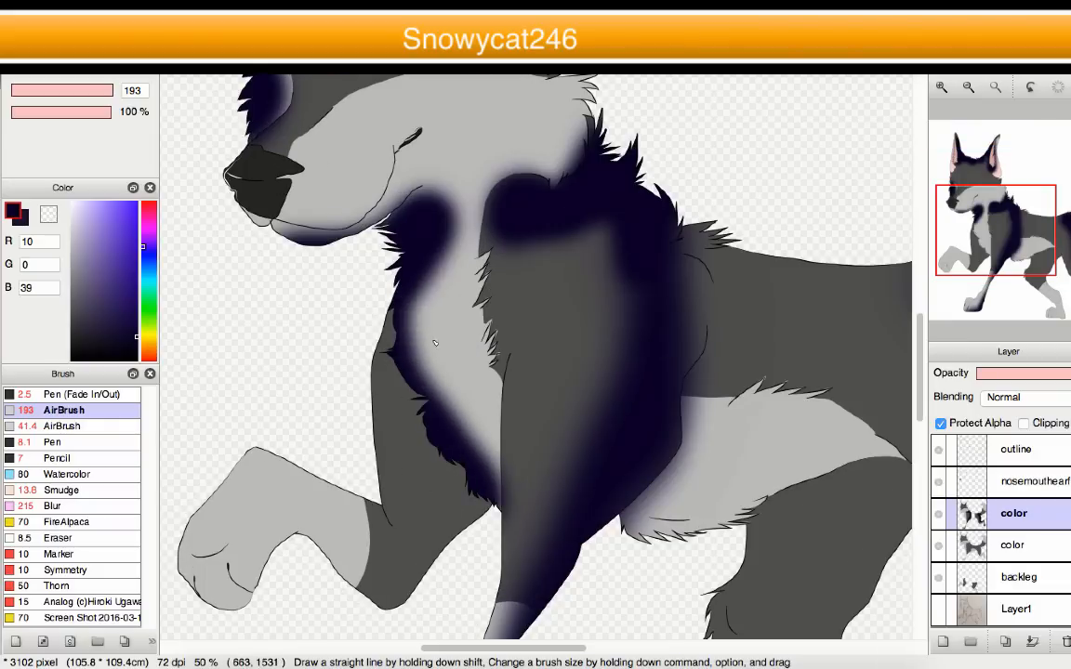
pyautogui.scroll(1, 448, 466)
pyautogui.moveTo(501, 342)
pyautogui.mouseDown()
pyautogui.moveTo(504, 448)
pyautogui.moveTo(501, 416)
pyautogui.mouseUp()
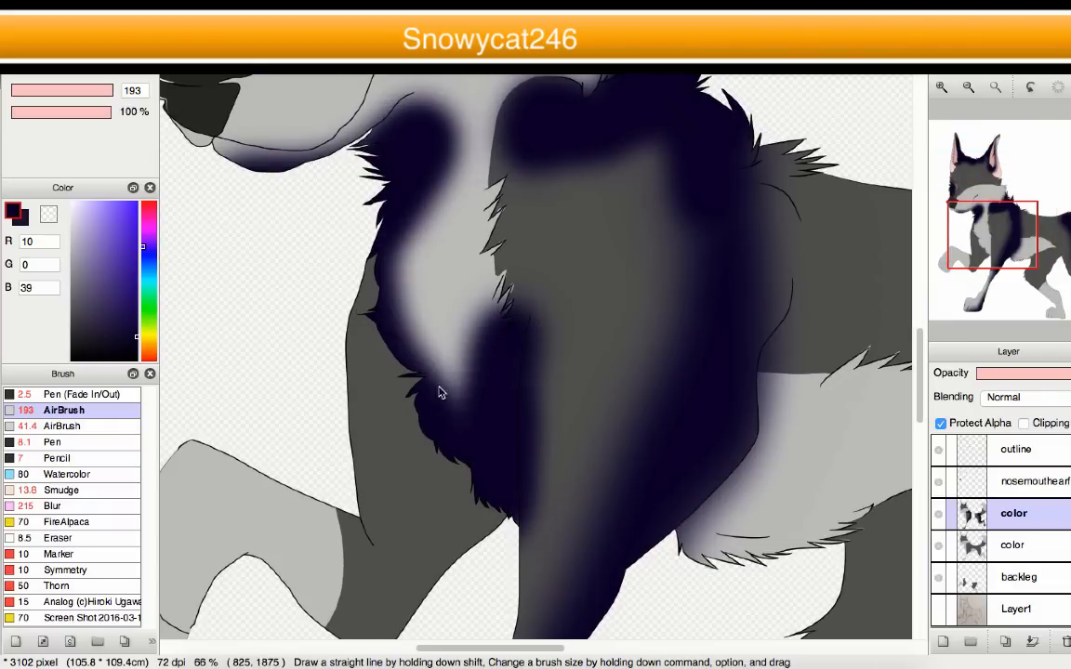
# - Shade the rear of the belly, the lower back and the tail's outer edge in dark blue, enlarging the AirBrush to 445
pyautogui.scroll(-4, 441, 393)
pyautogui.scroll(4, 520, 368)
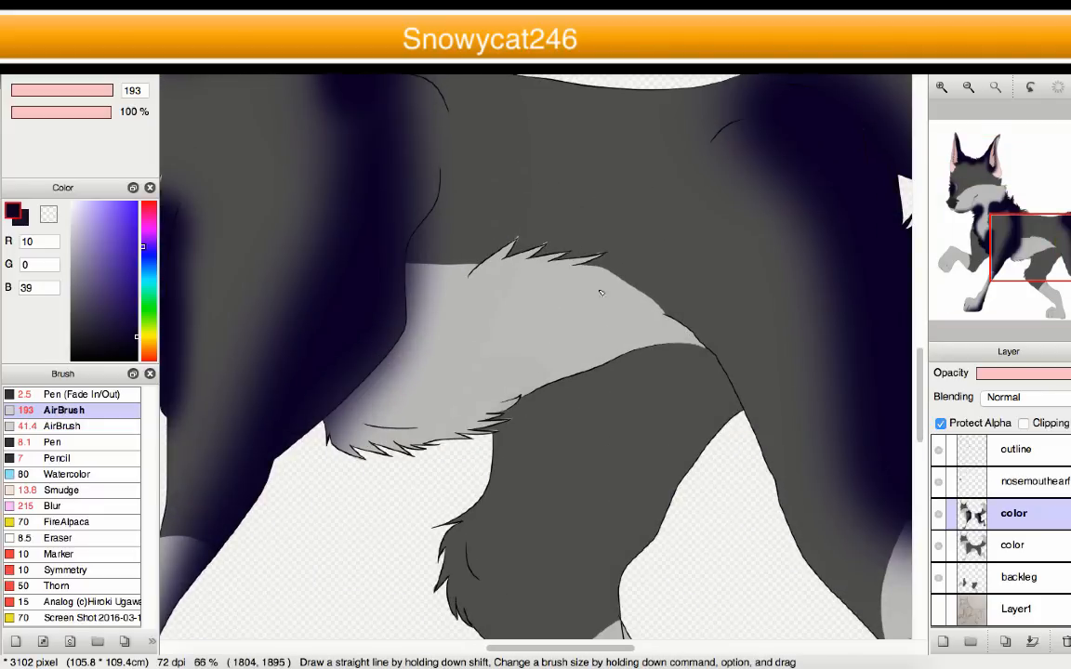
pyautogui.moveTo(601, 293)
pyautogui.mouseDown()
pyautogui.moveTo(558, 279)
pyautogui.moveTo(604, 307)
pyautogui.mouseUp()
pyautogui.scroll(-3, 604, 307)
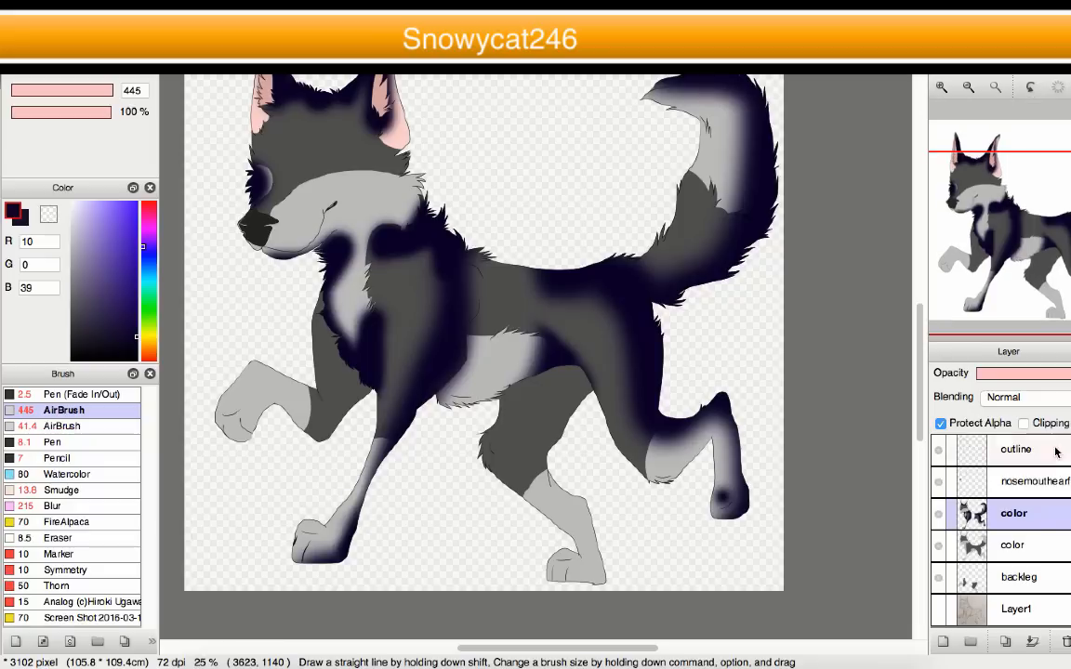
# - Lower the opacity of the upper color layer to about a third so the dark airbrushed shadows soften
pyautogui.moveTo(1059, 374)
pyautogui.mouseDown()
pyautogui.moveTo(1005, 376)
pyautogui.moveTo(1021, 376)
pyautogui.mouseUp()
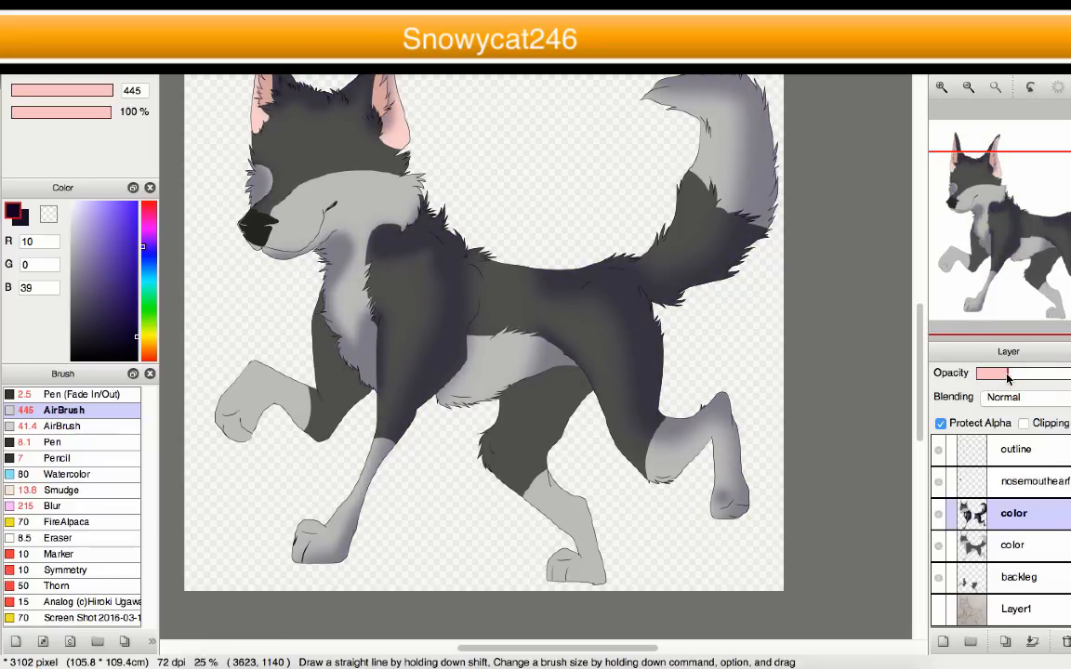
pyautogui.moveTo(1007, 377)
pyautogui.mouseDown()
pyautogui.moveTo(1027, 376)
pyautogui.moveTo(1013, 377)
pyautogui.mouseUp()
pyautogui.scroll(-3, 628, 449)
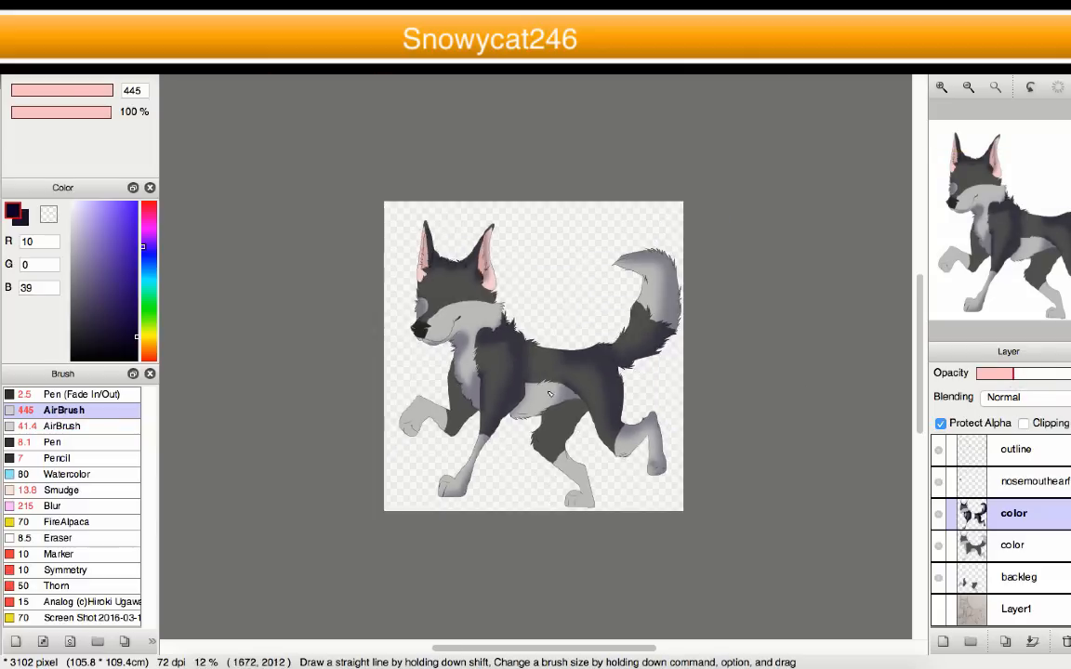
pyautogui.scroll(3, 589, 324)
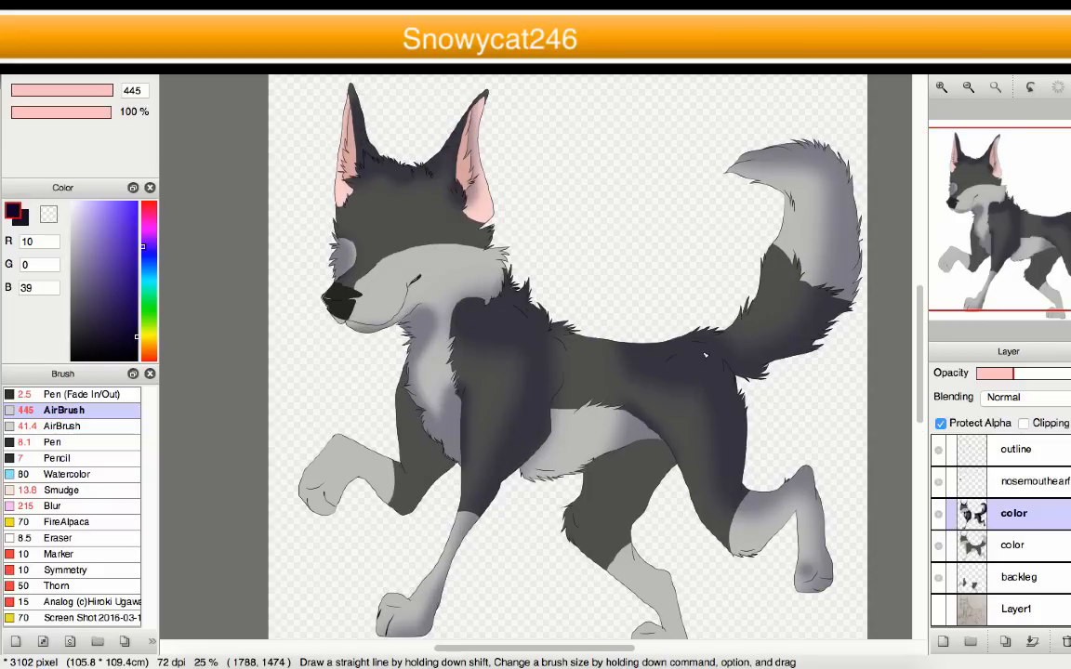
pyautogui.scroll(3, 546, 310)
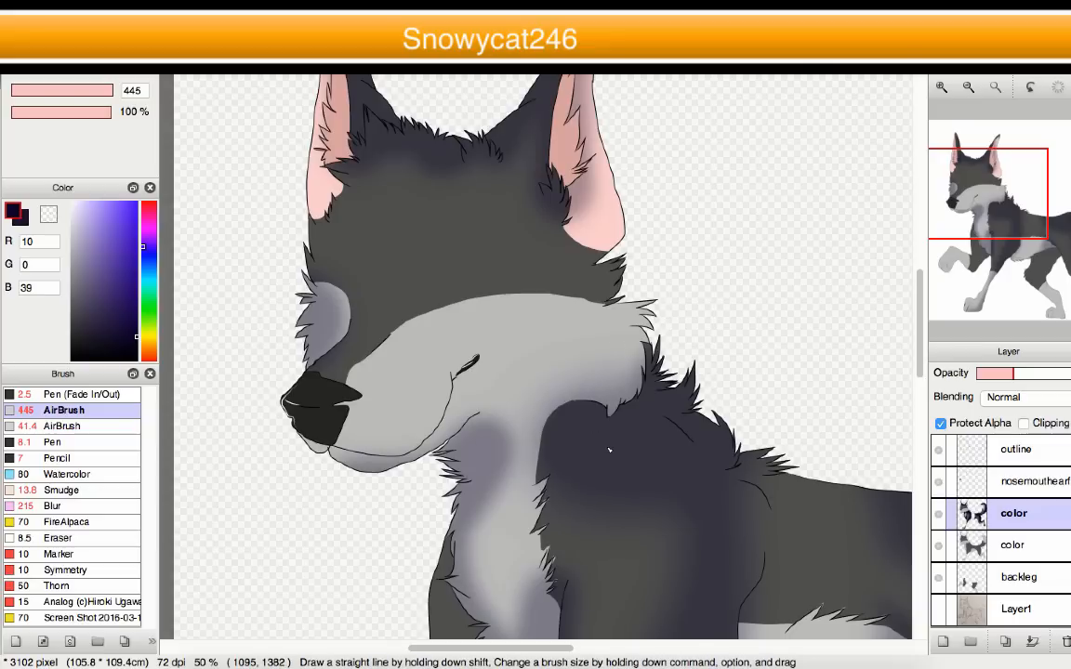
pyautogui.scroll(-5, 586, 379)
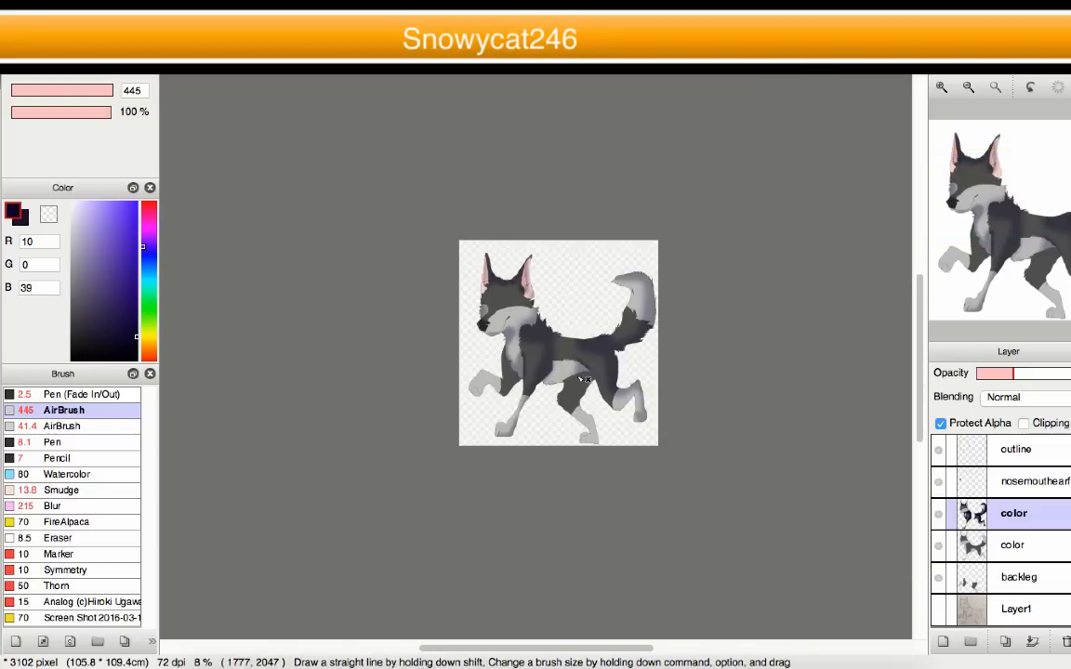
pyautogui.scroll(4, 555, 404)
pyautogui.scroll(-2, 390, 409)
pyautogui.scroll(2, 370, 402)
# - Set the brush colour to white, RGB 255, 255, 255
pyautogui.click(72, 201)
pyautogui.scroll(-3, 443, 349)
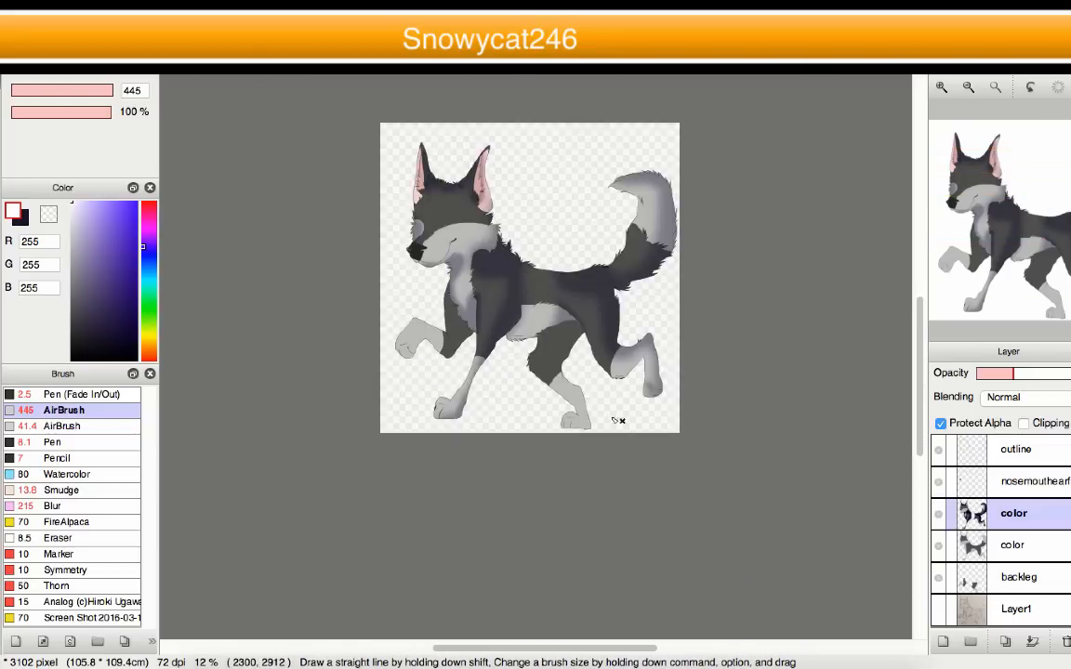
pyautogui.scroll(2, 617, 421)
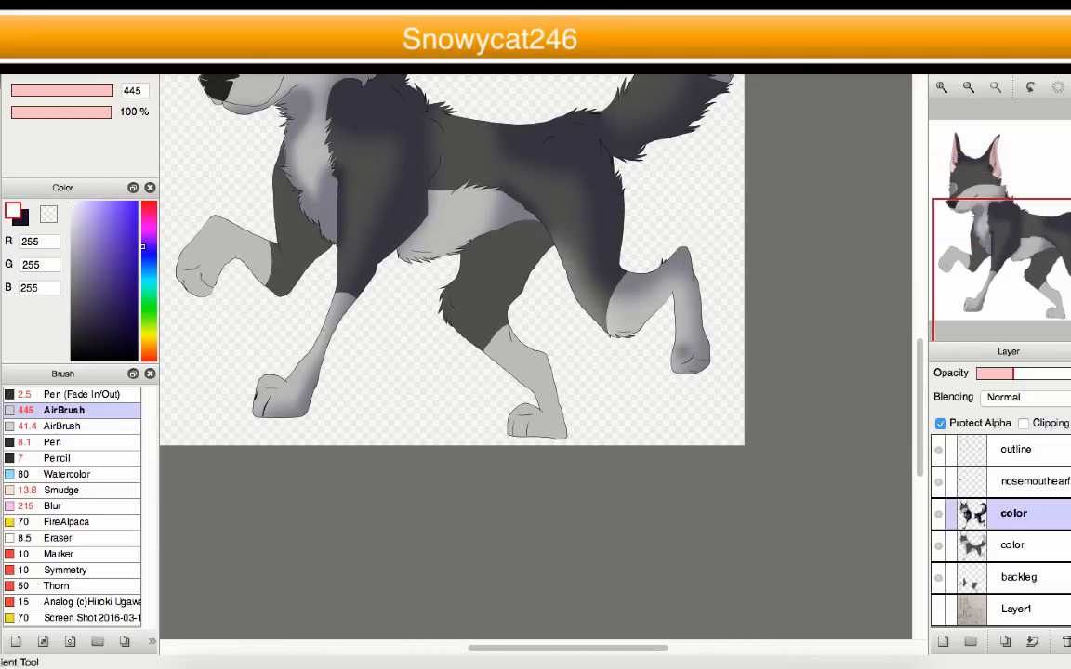
pyautogui.click(75, 199)
pyautogui.scroll(-2, 214, 298)
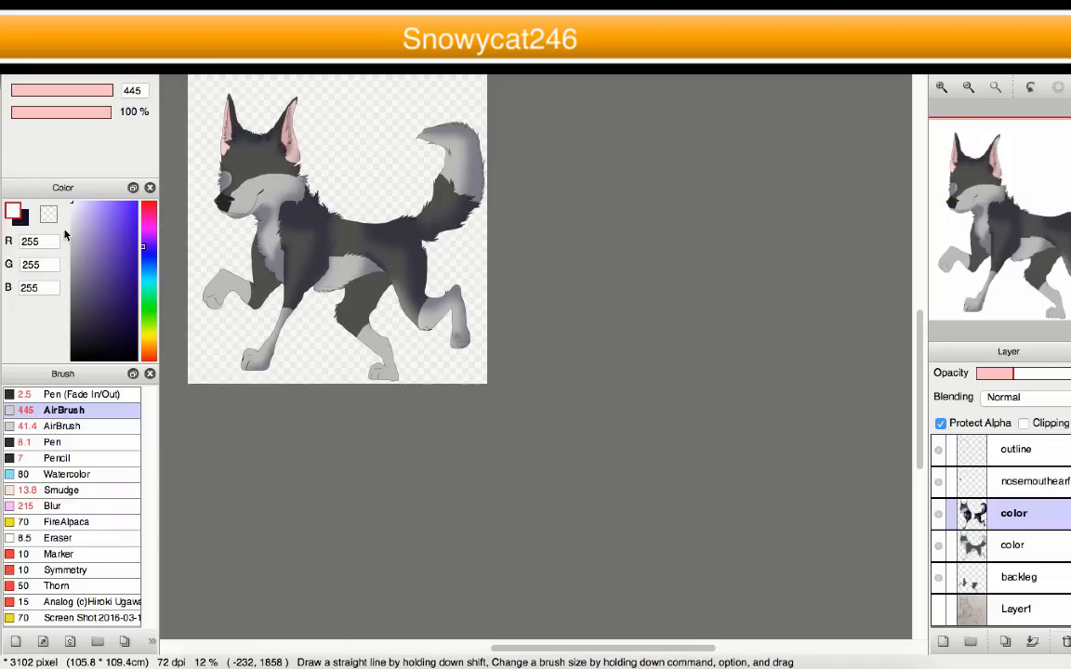
pyautogui.scroll(2, 391, 286)
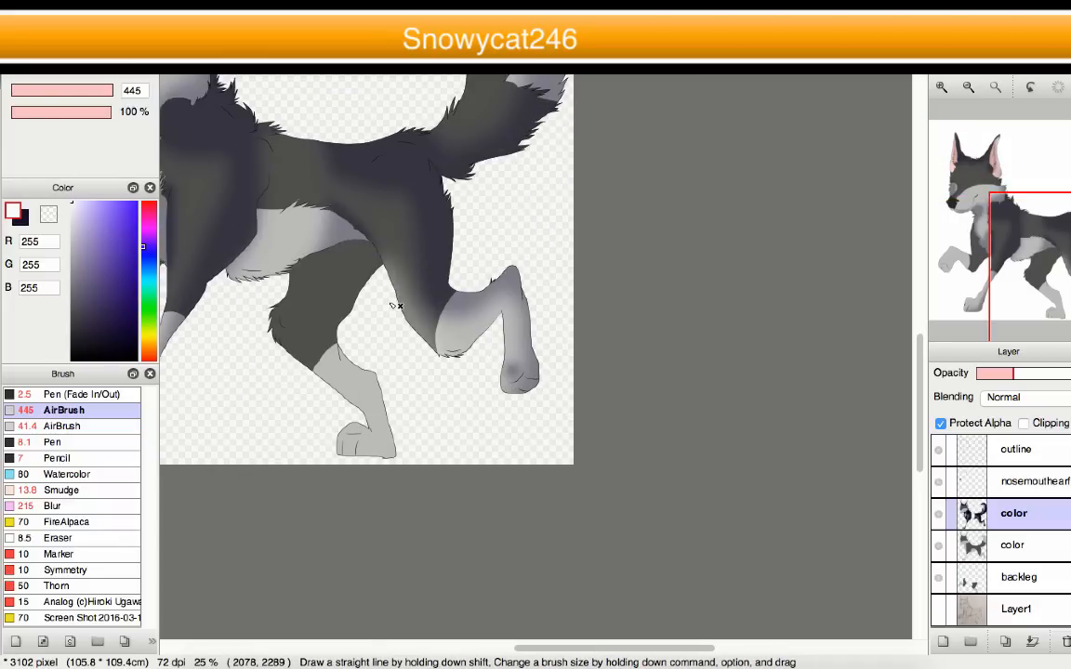
pyautogui.scroll(2, 415, 349)
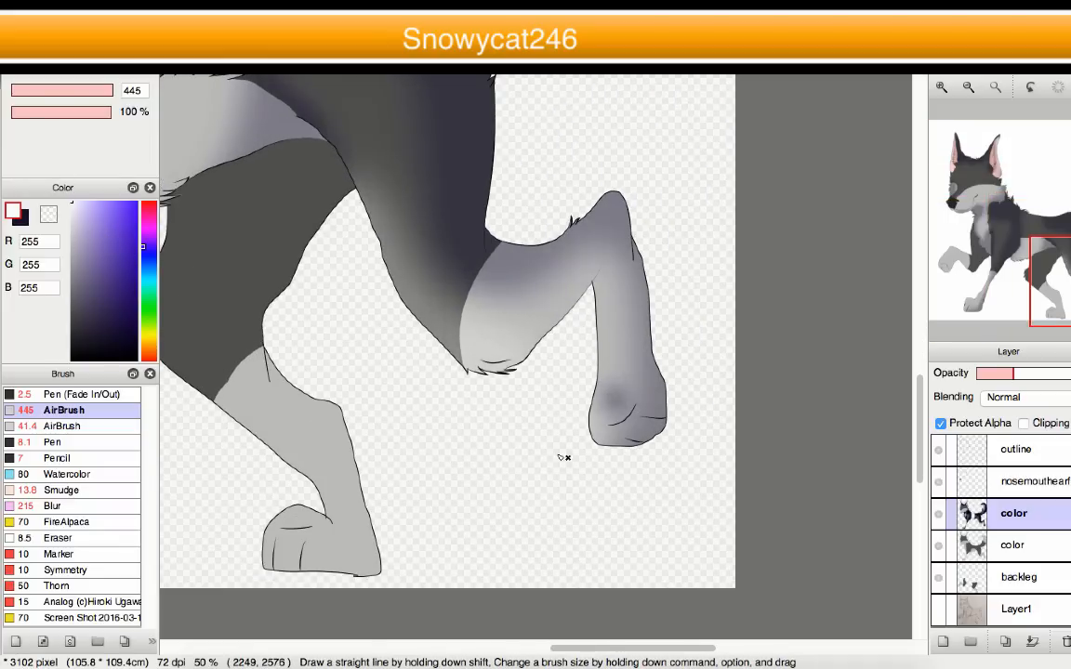
pyautogui.scroll(-5, 564, 457)
pyautogui.scroll(2, 371, 359)
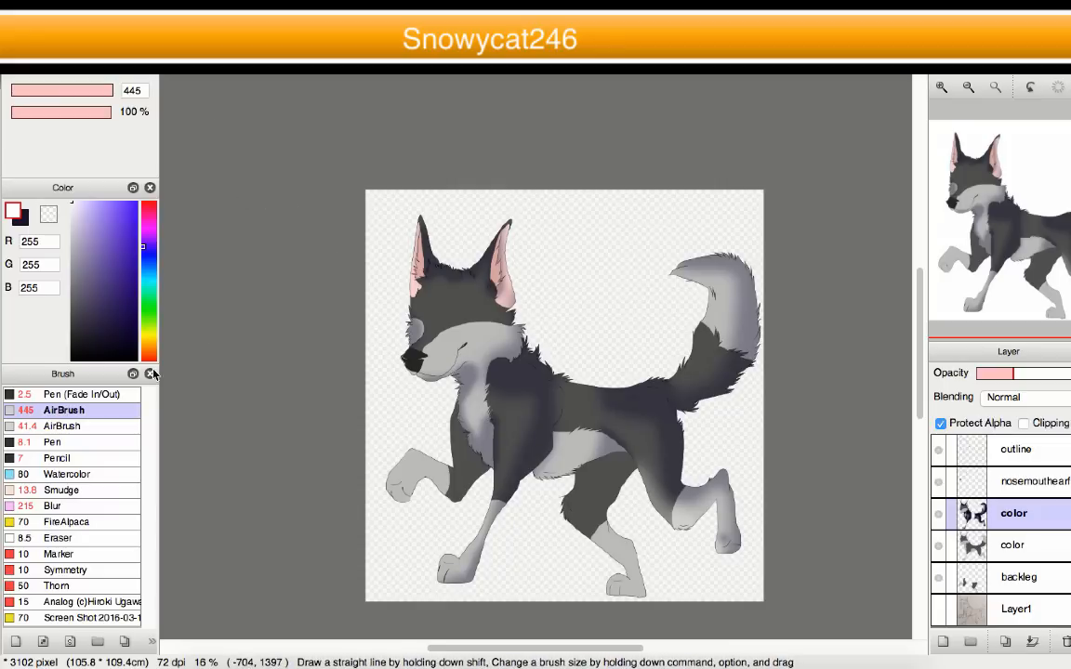
pyautogui.scroll(1, 162, 400)
pyautogui.scroll(-2, 270, 392)
pyautogui.scroll(3, 344, 492)
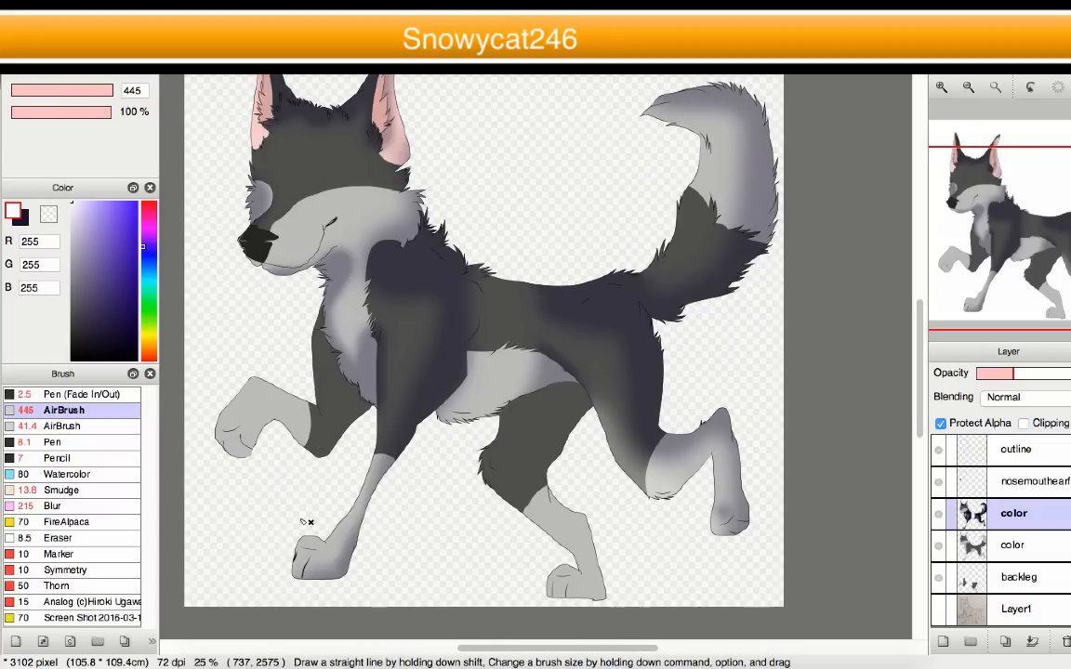
# - Try white airbrush highlights on the near front leg at size 445 and at size 237, undoing each attempt
pyautogui.scroll(2, 330, 371)
pyautogui.click(469, 309)
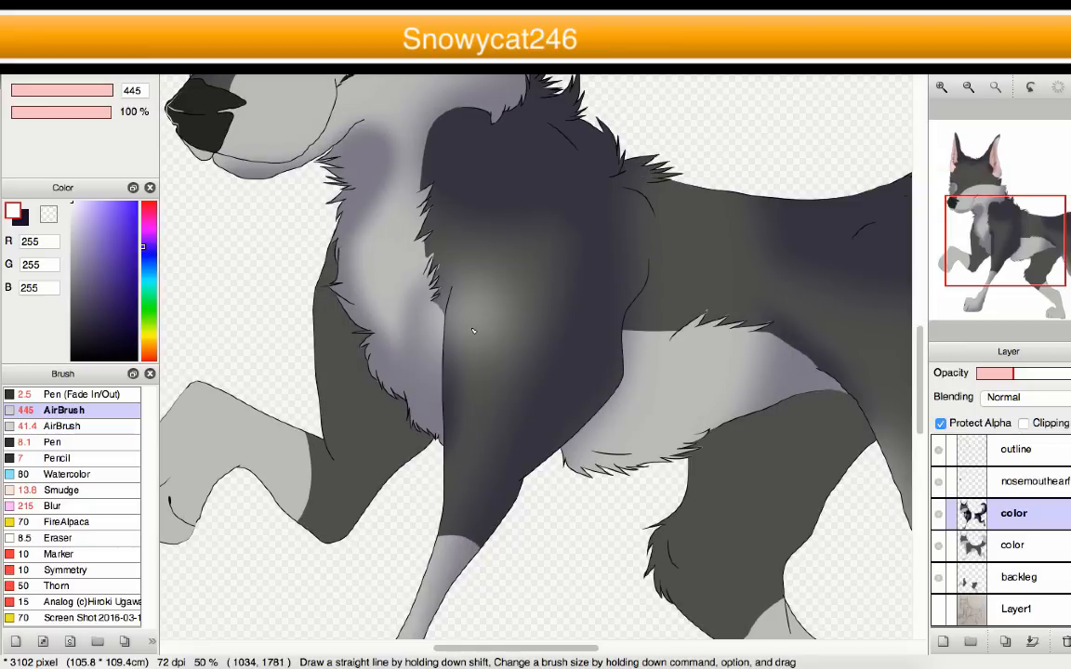
pyautogui.press('super+z')
pyautogui.moveTo(106, 90); pyautogui.dragTo(123, 99)
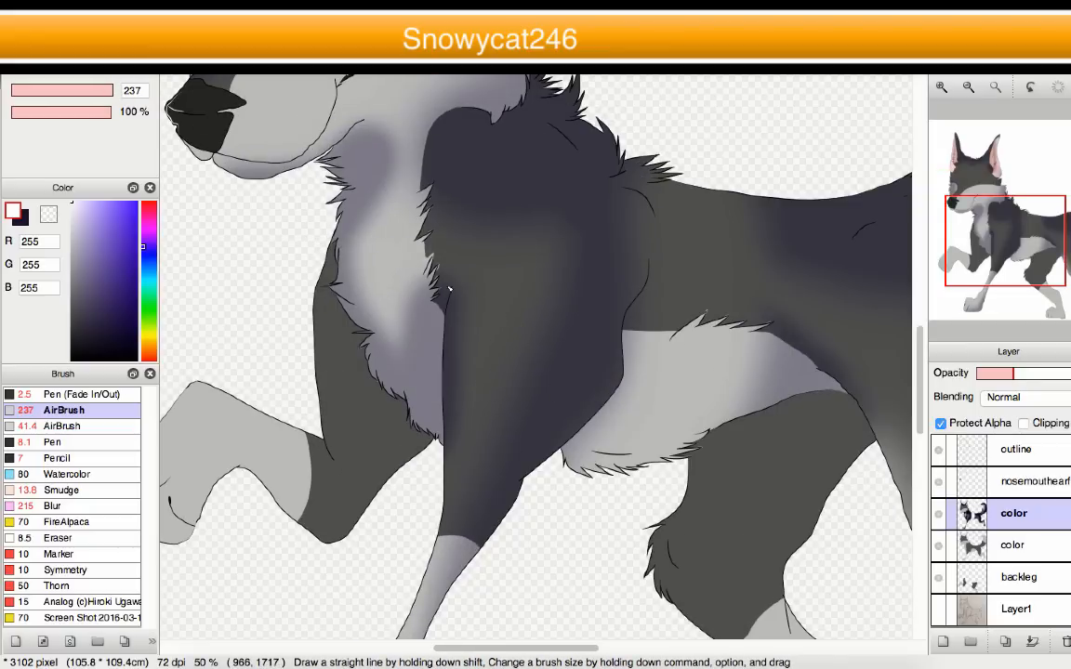
pyautogui.moveTo(467, 259)
pyautogui.mouseDown()
pyautogui.moveTo(469, 346)
pyautogui.moveTo(388, 569)
pyautogui.mouseUp()
pyautogui.press('super+z')
# - Try a white highlight down the near front leg with the airbrush at size 204 and 81% opacity, and undo it
pyautogui.moveTo(110, 91)
pyautogui.mouseDown()
pyautogui.moveTo(108, 114)
pyautogui.moveTo(97, 112)
pyautogui.mouseUp()
pyautogui.moveTo(474, 249); pyautogui.dragTo(457, 409)
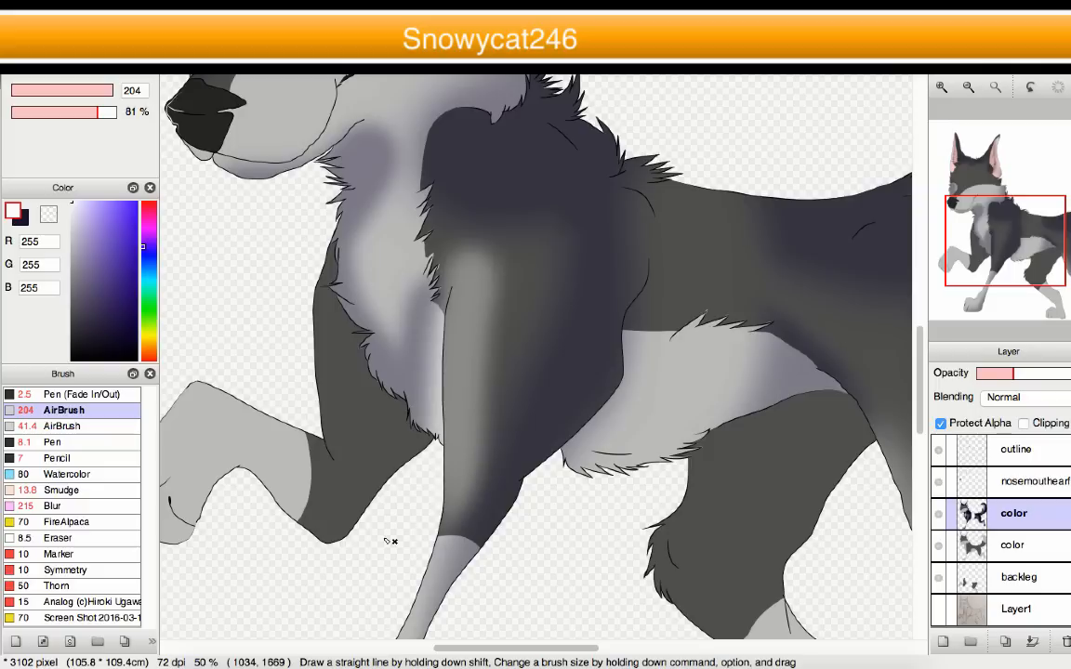
pyautogui.press('super+z')
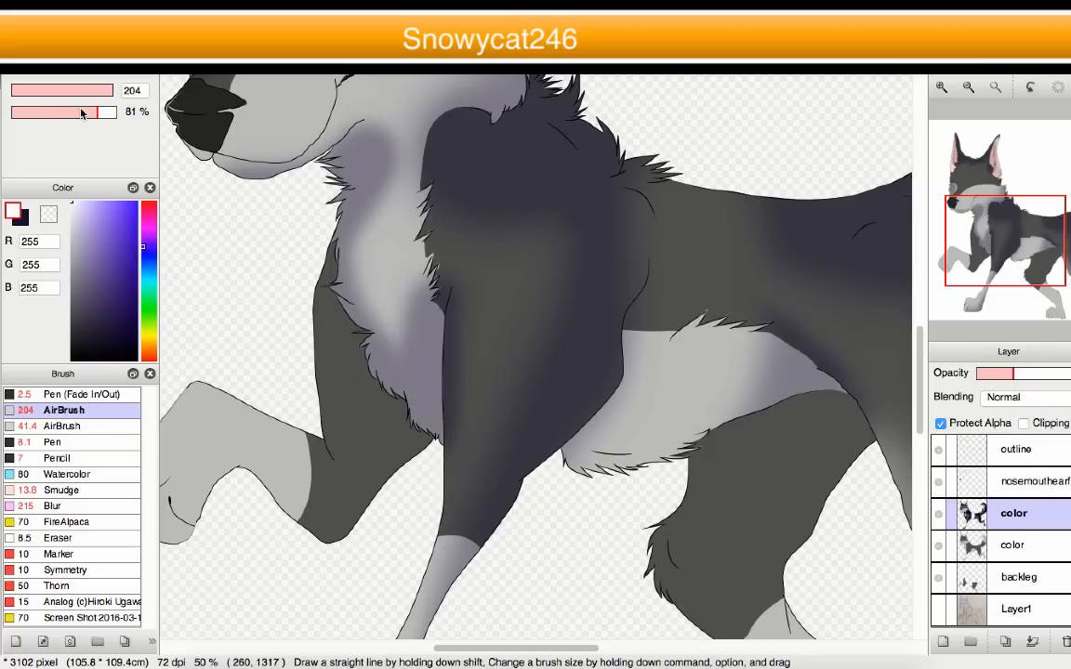
# - Try a softer white highlight down the near front leg with the airbrush at size 242 and 66% opacity, and undo it
pyautogui.moveTo(117, 97); pyautogui.dragTo(119, 92)
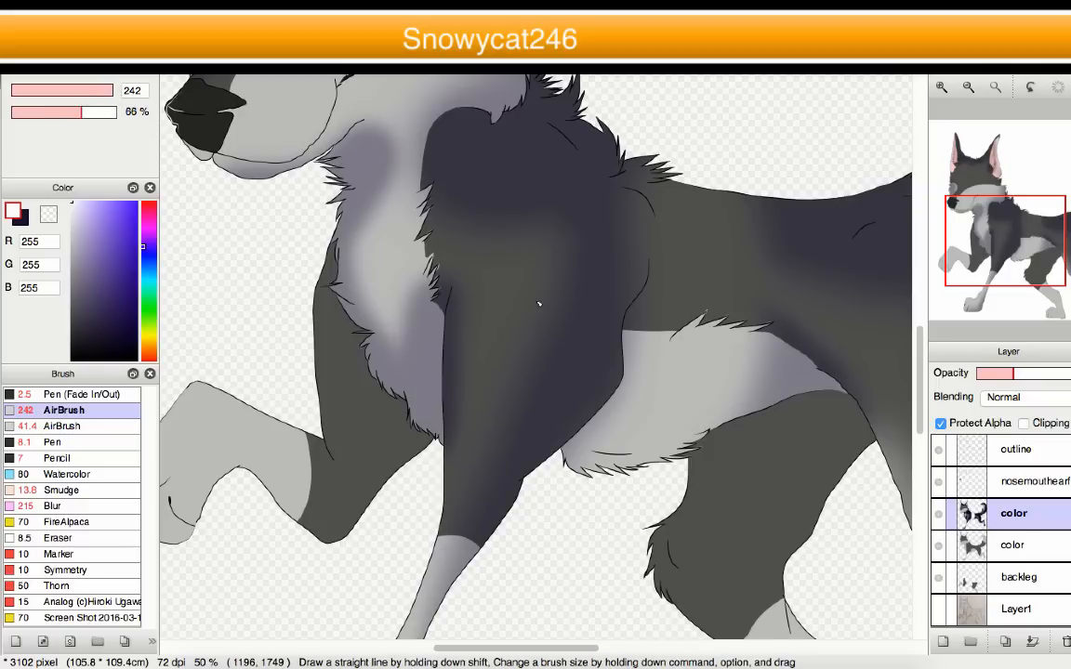
pyautogui.moveTo(478, 263)
pyautogui.mouseDown()
pyautogui.moveTo(459, 447)
pyautogui.moveTo(390, 563)
pyautogui.mouseUp()
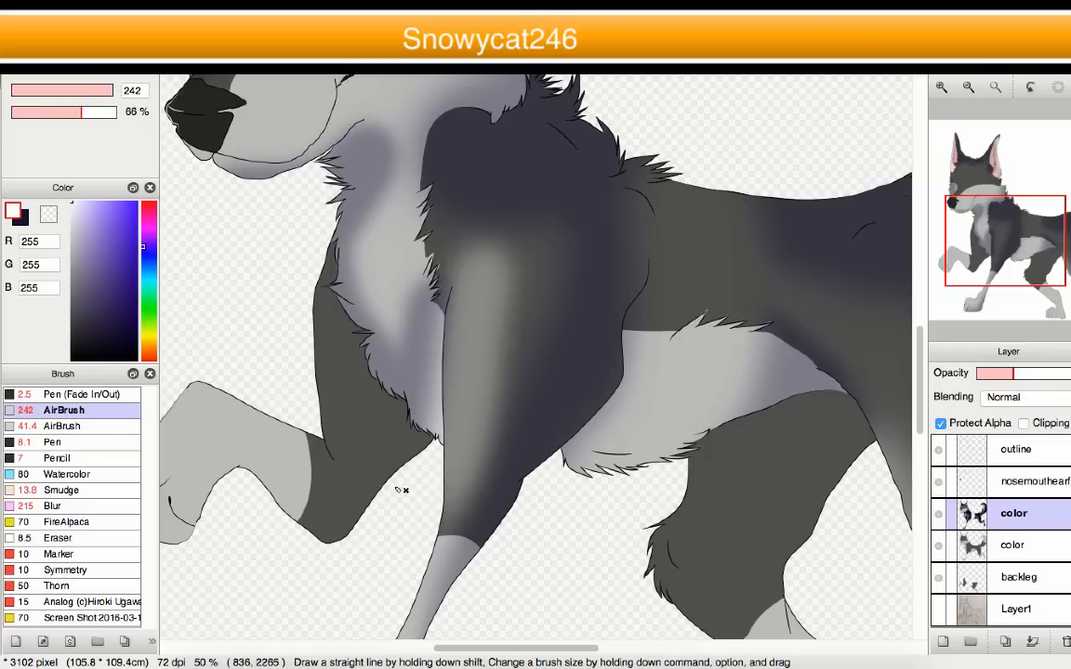
pyautogui.scroll(-4, 398, 479)
pyautogui.scroll(3, 395, 472)
pyautogui.scroll(-3, 372, 326)
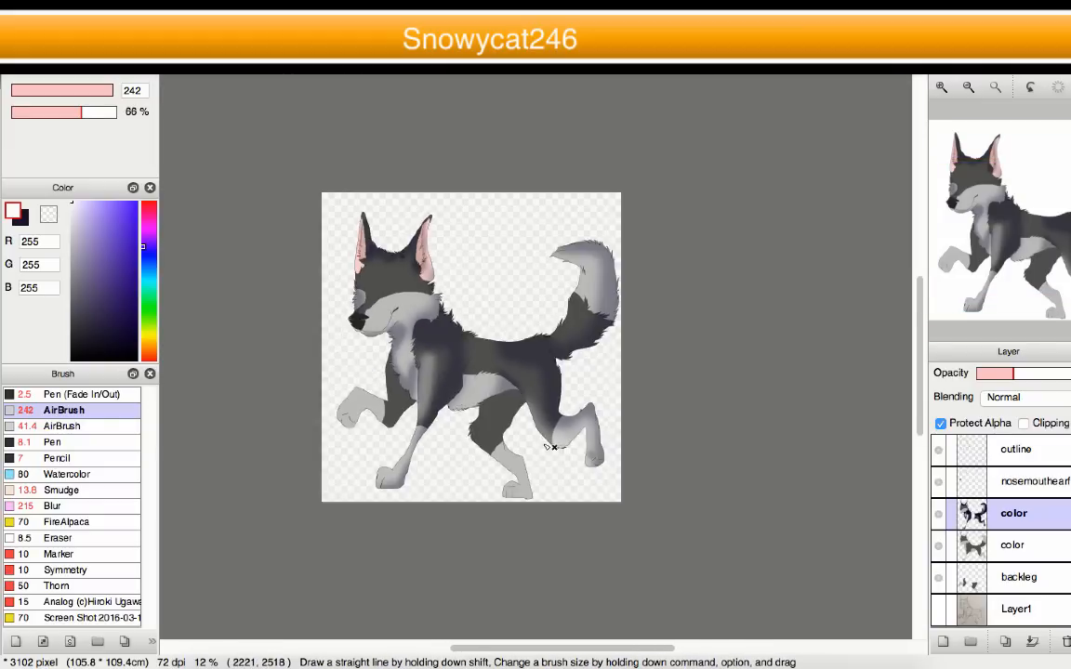
pyautogui.scroll(3, 396, 352)
pyautogui.scroll(-1, 396, 349)
pyautogui.scroll(2, 400, 335)
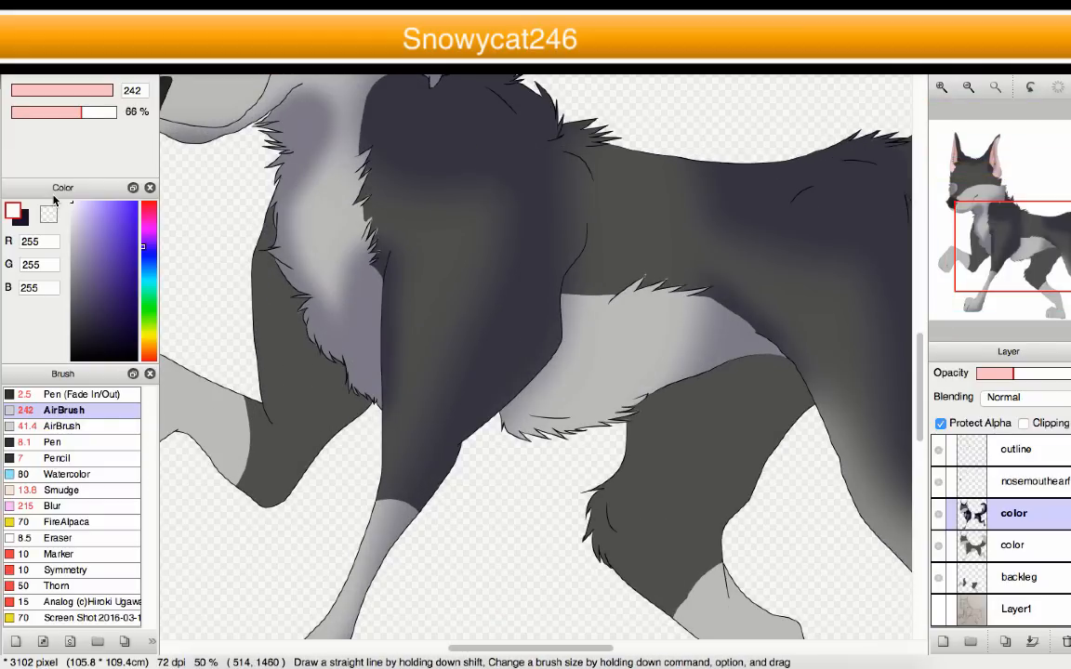
pyautogui.scroll(-3, 418, 316)
pyautogui.scroll(3, 556, 185)
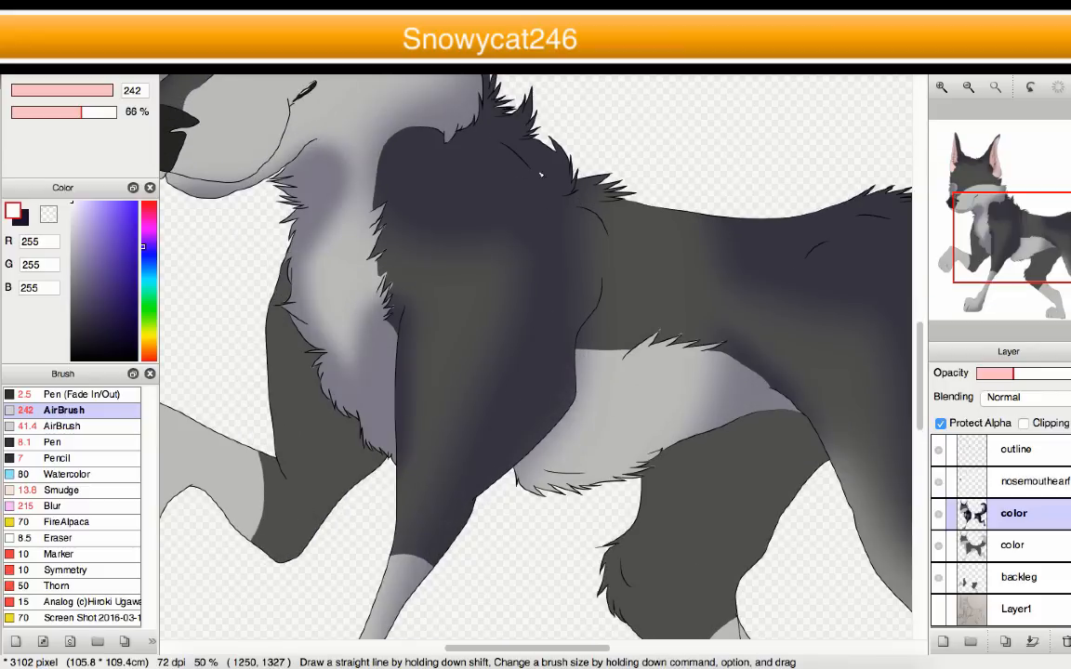
pyautogui.scroll(-2, 438, 387)
pyautogui.scroll(1, 438, 388)
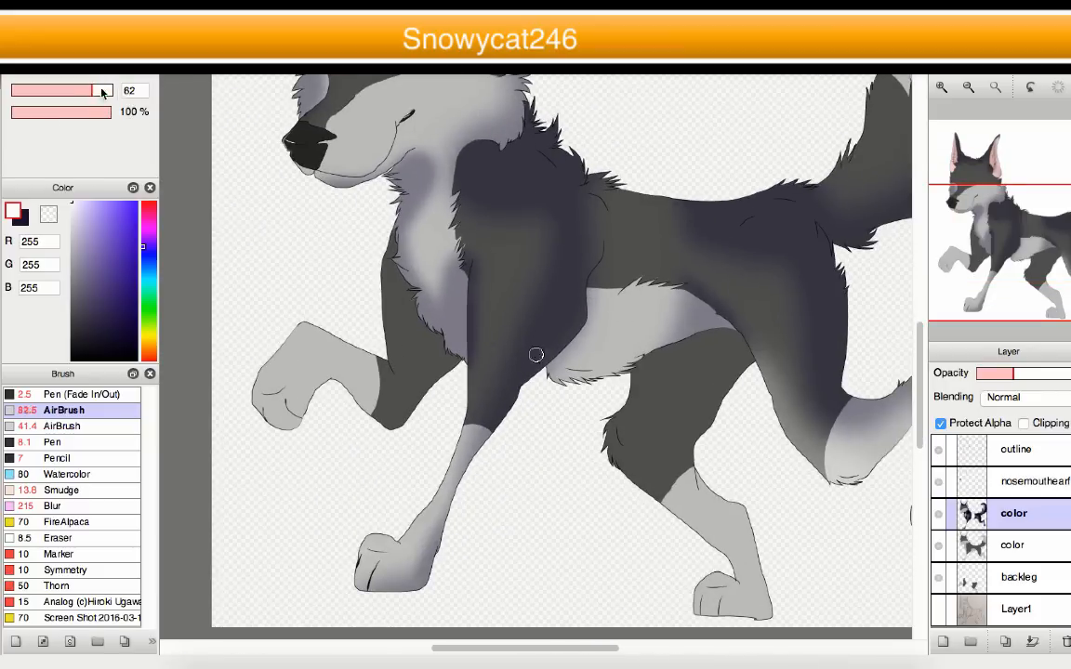
# - Try a white highlight down the near front leg with the airbrush at size 237 and 73% opacity, and undo it
pyautogui.moveTo(102, 91); pyautogui.dragTo(113, 91)
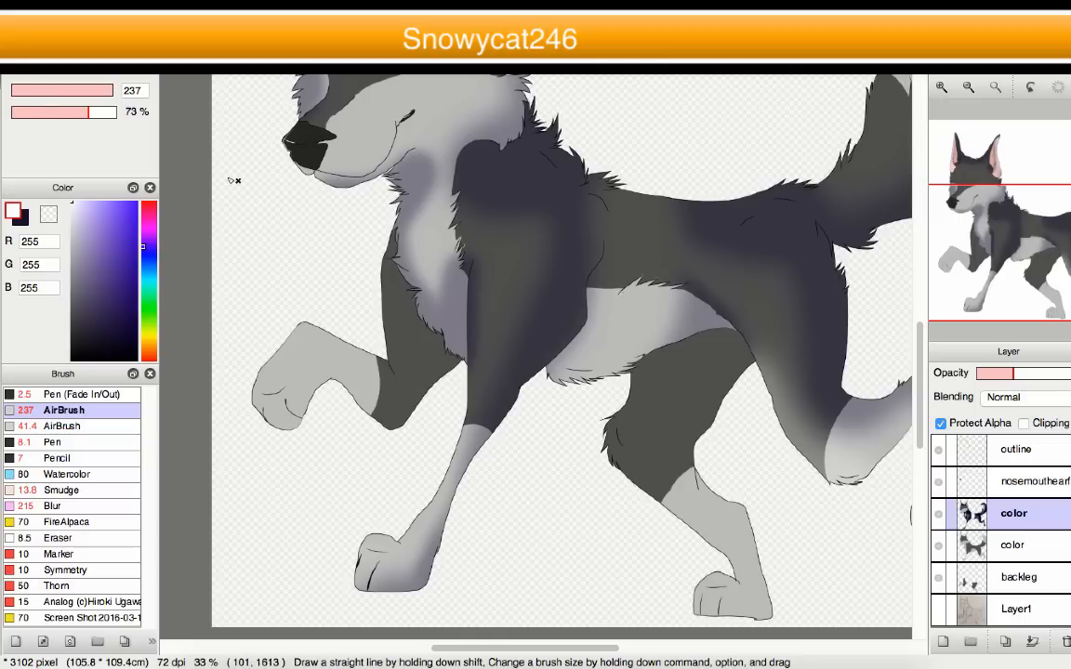
pyautogui.moveTo(441, 212); pyautogui.dragTo(430, 407)
pyautogui.scroll(-3, 443, 415)
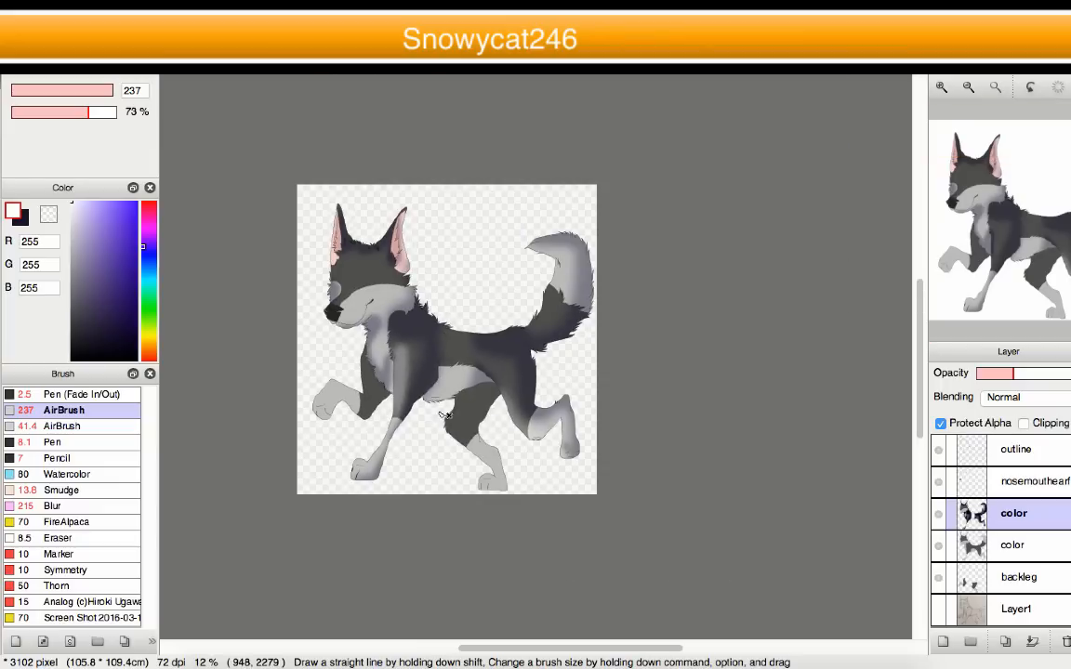
pyautogui.scroll(3, 344, 375)
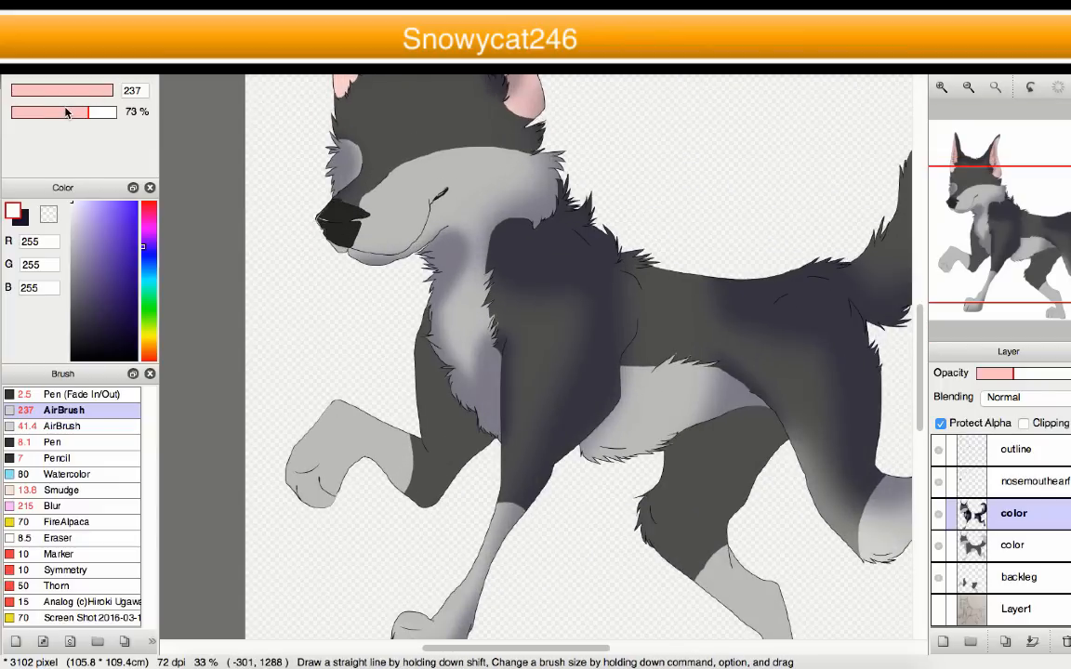
# - Set the airbrush opacity to 52% and paint soft white highlights on the chest and near front leg
pyautogui.click(66, 112)
pyautogui.scroll(-3, 382, 263)
pyautogui.scroll(2, 491, 433)
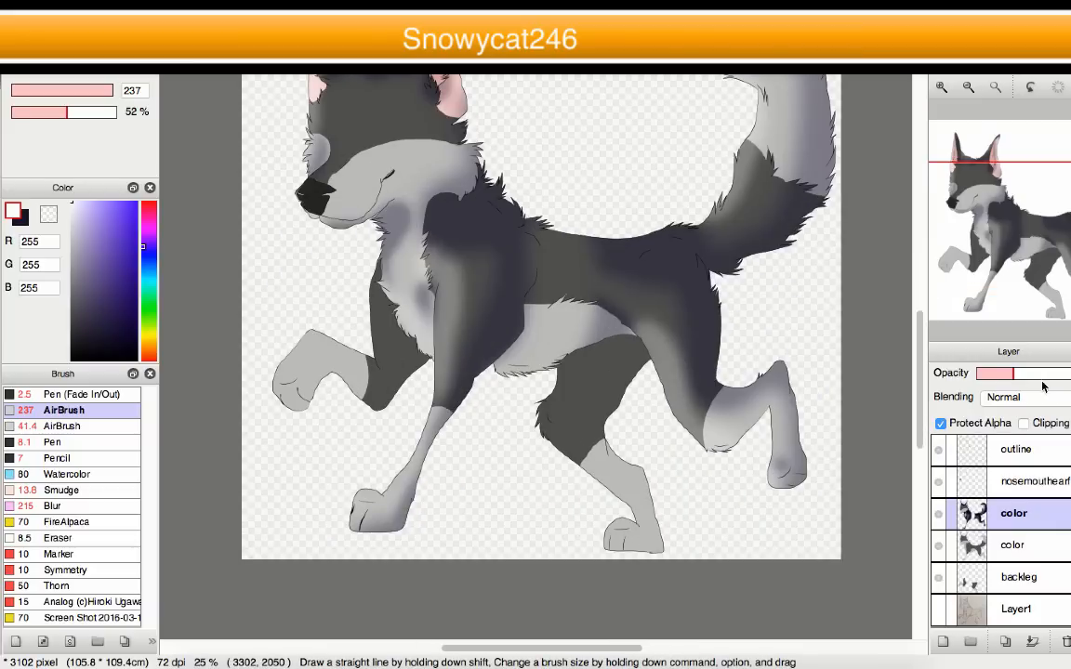
# - Reduce the opacity of the shaded color layer further to make the shadows and highlights fainter
pyautogui.moveTo(1007, 376); pyautogui.dragTo(1006, 378)
pyautogui.scroll(-3, 592, 426)
pyautogui.scroll(2, 604, 399)
pyautogui.scroll(-1, 635, 392)
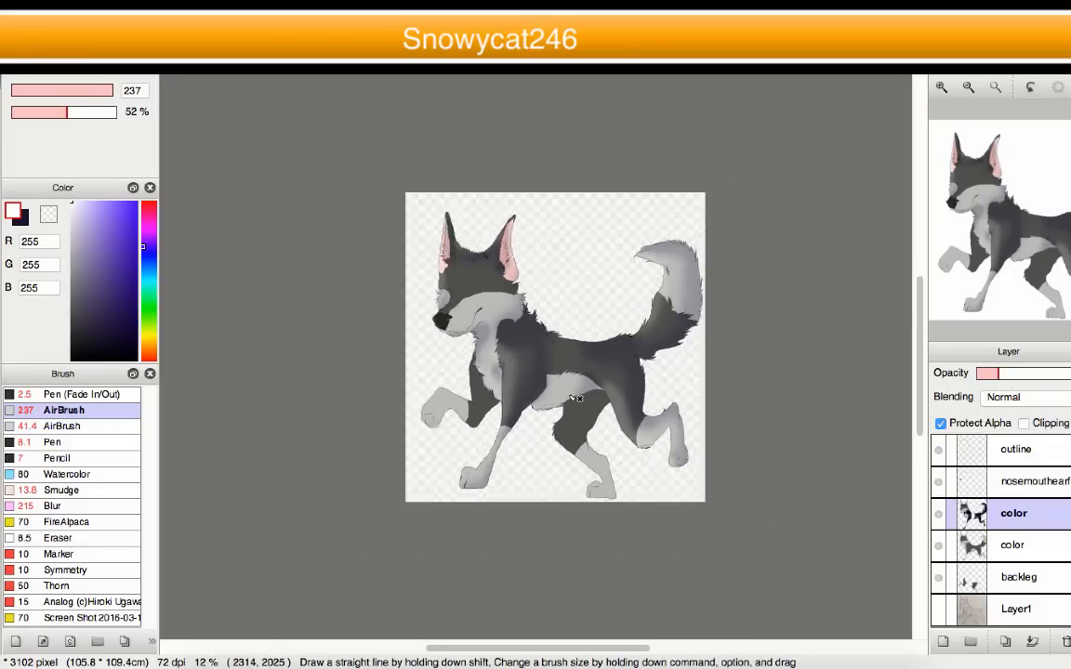
pyautogui.scroll(2, 636, 393)
# - Hide the shaded color layer and duplicate the flat color layer beneath it
pyautogui.click(936, 514)
pyautogui.click(1051, 543)
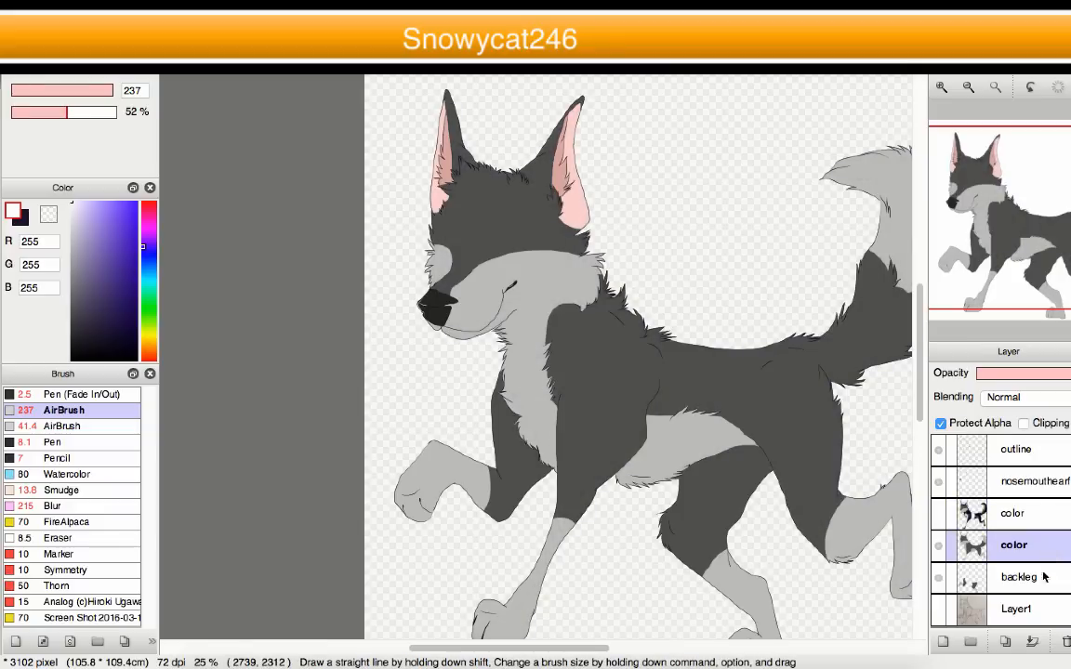
pyautogui.click(936, 514)
pyautogui.click(937, 514)
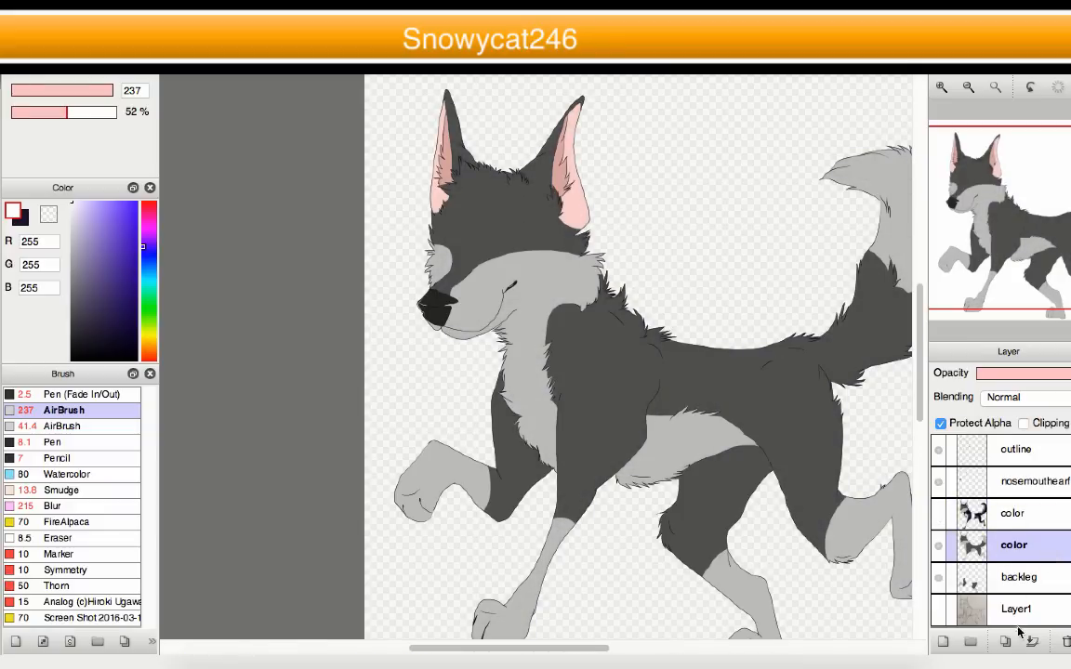
pyautogui.click(1007, 640)
# - Paint dark fur strokes along the belly's lower fringe using Pen (Fade In/Out) at size 21 in RGB 9, 0, 33
pyautogui.scroll(-1, 693, 375)
pyautogui.scroll(4, 432, 407)
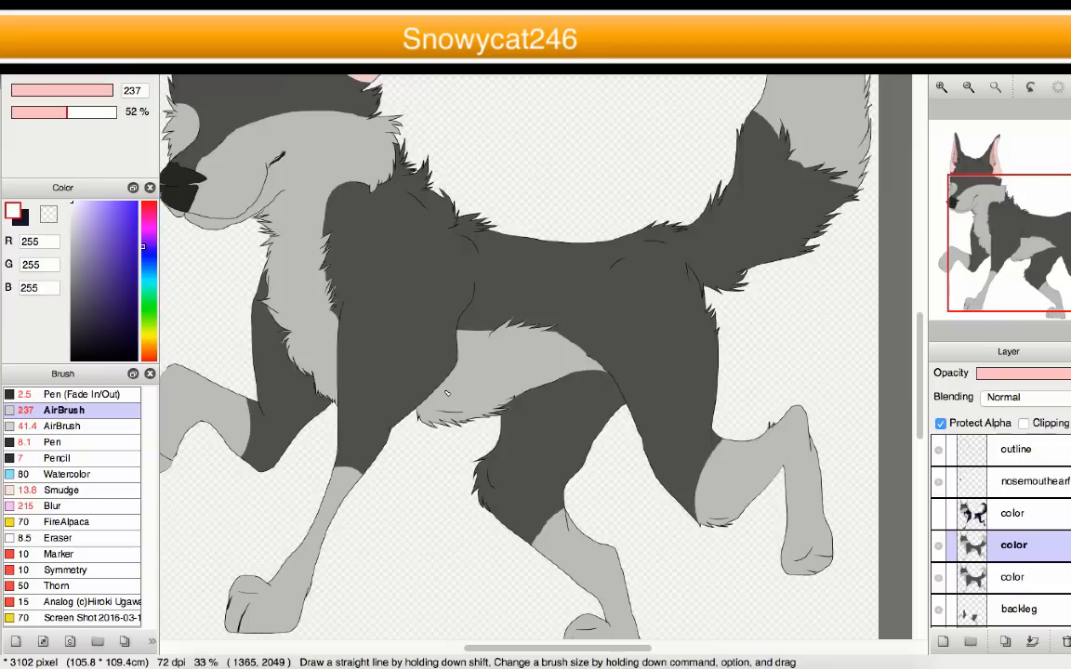
pyautogui.scroll(1, 433, 406)
pyautogui.click(137, 340)
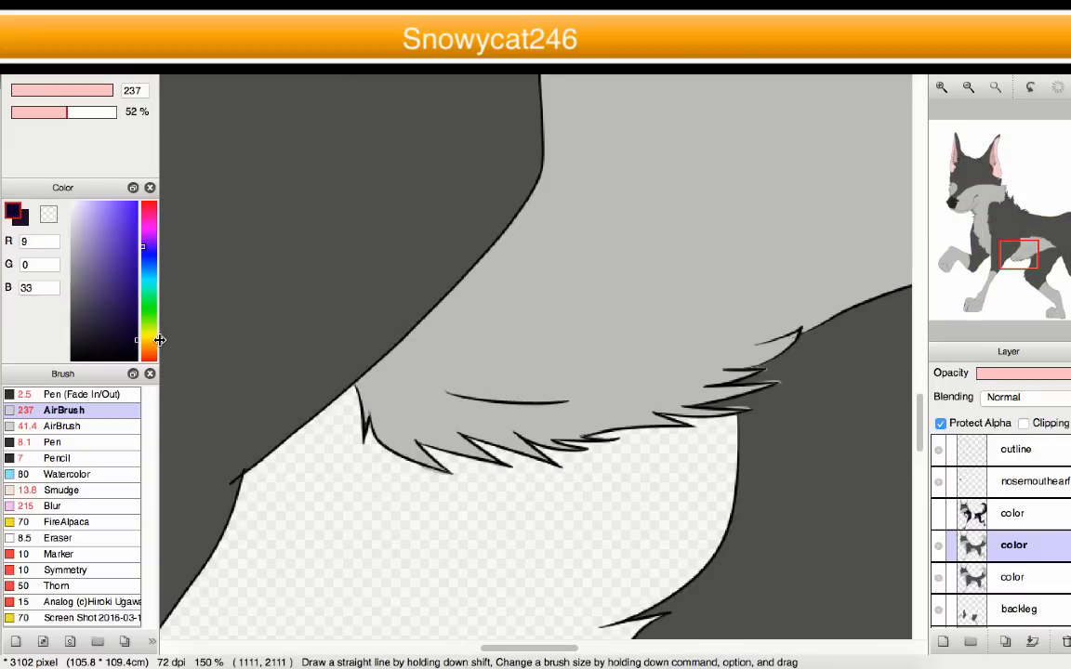
pyautogui.click(83, 394)
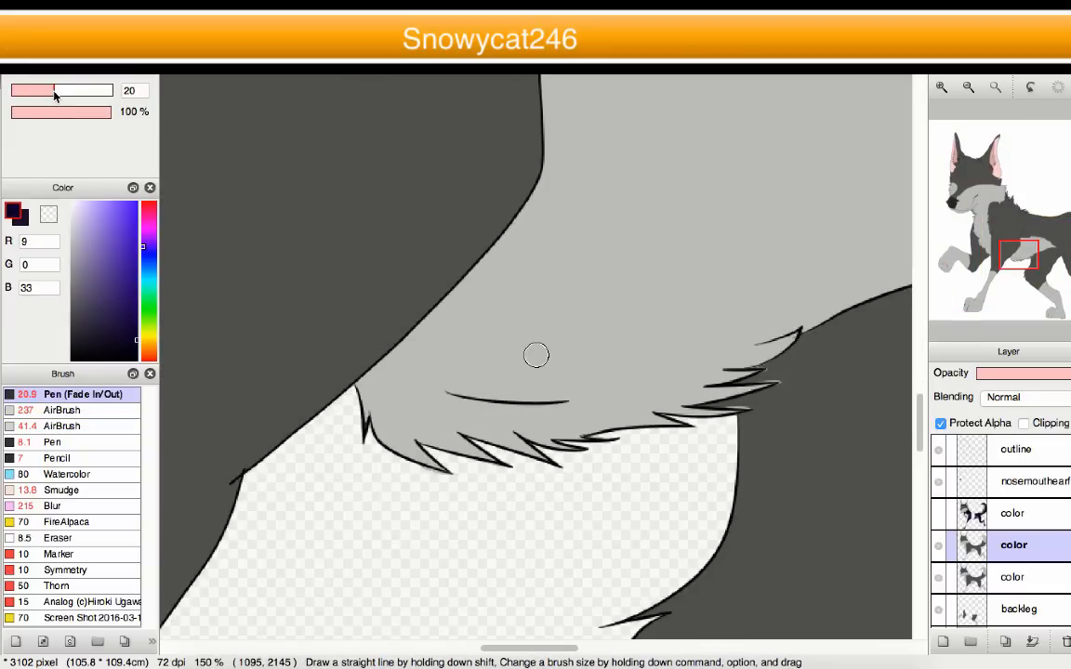
pyautogui.moveTo(381, 395); pyautogui.dragTo(437, 455)
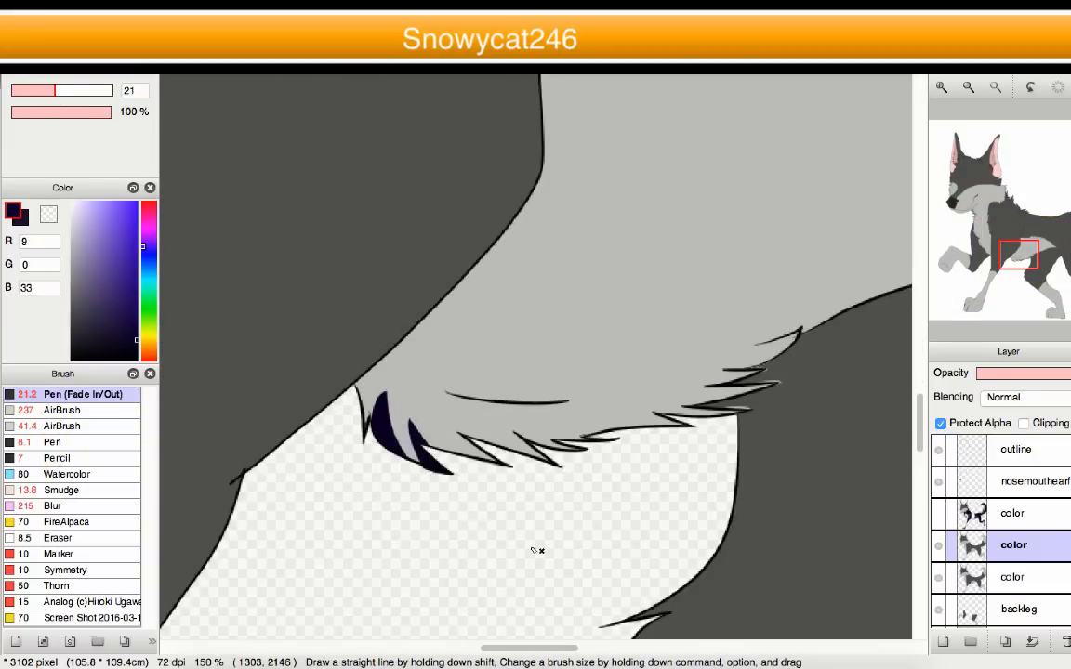
pyautogui.moveTo(437, 388); pyautogui.dragTo(512, 465)
pyautogui.moveTo(456, 365); pyautogui.dragTo(558, 463)
pyautogui.moveTo(508, 399); pyautogui.dragTo(584, 450)
pyautogui.moveTo(518, 397)
pyautogui.mouseDown()
pyautogui.moveTo(531, 411)
pyautogui.moveTo(692, 425)
pyautogui.moveTo(749, 410)
pyautogui.mouseUp()
pyautogui.moveTo(621, 376); pyautogui.dragTo(781, 385)
pyautogui.moveTo(679, 362)
pyautogui.mouseDown()
pyautogui.moveTo(788, 350)
pyautogui.moveTo(803, 330)
pyautogui.mouseUp()
# - Paint dark fur strokes in RGB 9, 0, 33 on the fur tuft beneath the base of the tail
pyautogui.scroll(-5, 487, 435)
pyautogui.scroll(-2, 487, 435)
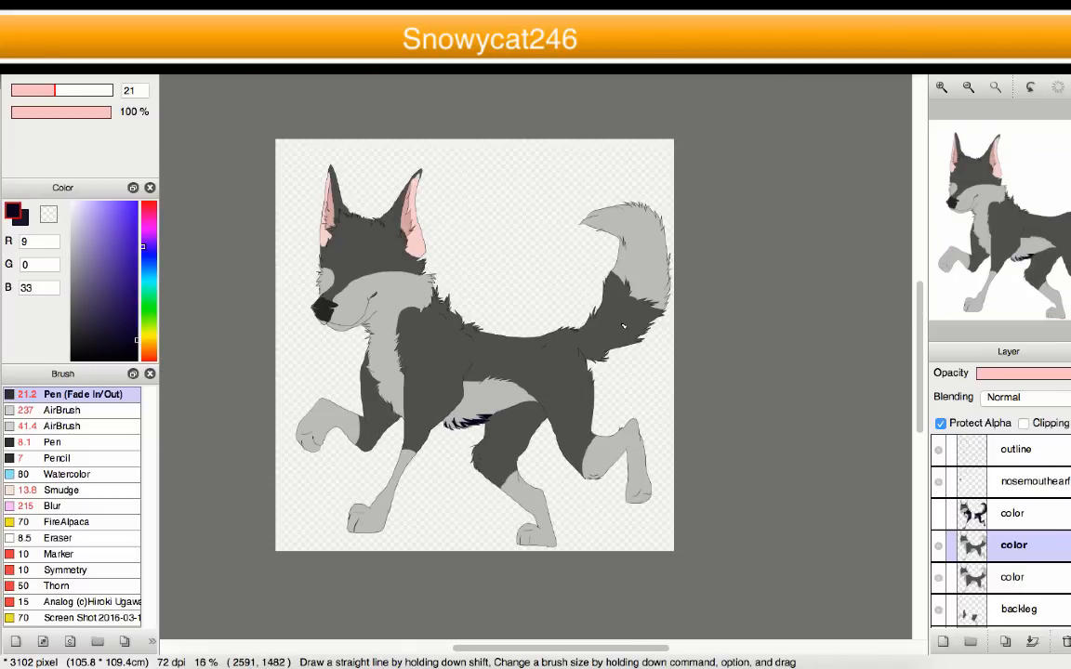
pyautogui.scroll(5, 609, 338)
pyautogui.moveTo(483, 409); pyautogui.dragTo(631, 462)
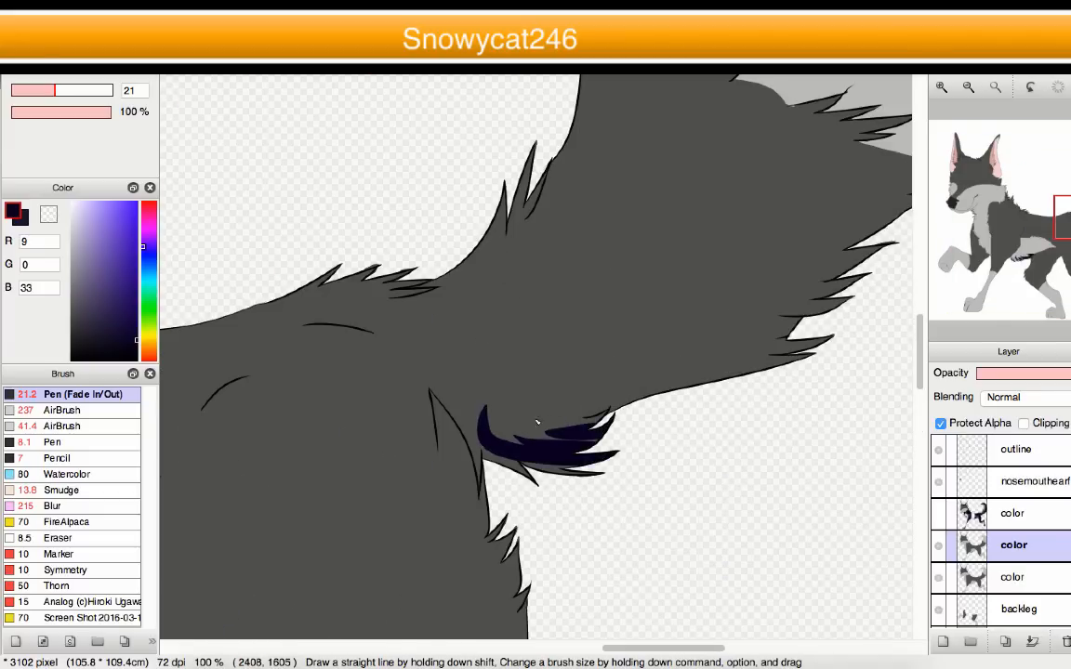
# - Lower the duplicated color layer's opacity to make the dark fur strokes faint
pyautogui.scroll(-5, 586, 435)
pyautogui.scroll(4, 511, 460)
pyautogui.click(1035, 376)
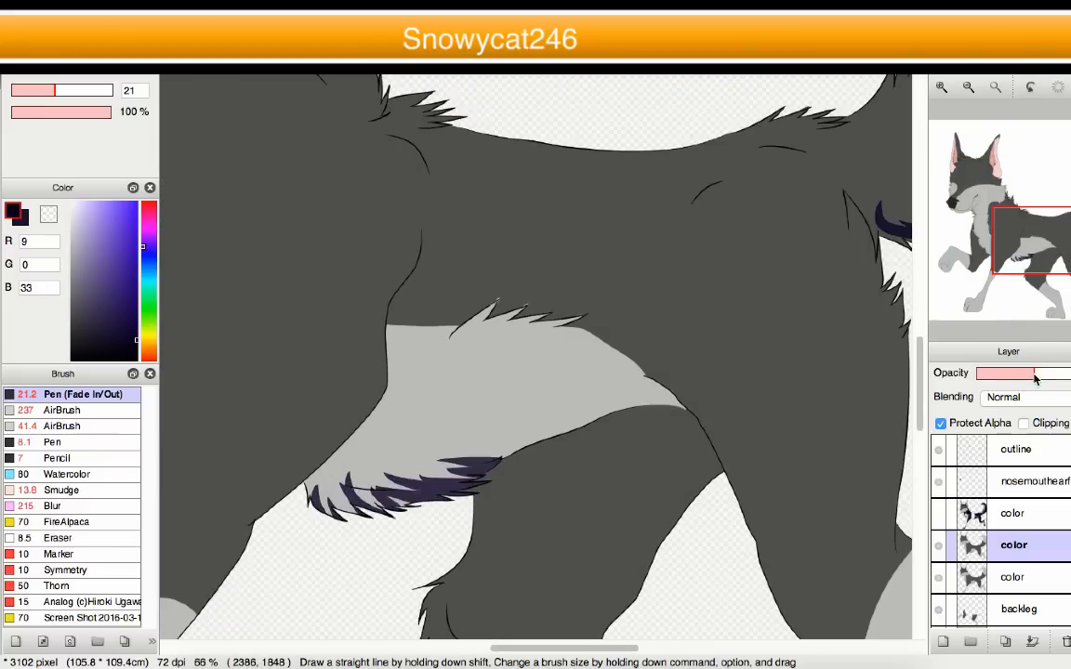
pyautogui.moveTo(1034, 375)
pyautogui.mouseDown()
pyautogui.moveTo(988, 377)
pyautogui.moveTo(1001, 378)
pyautogui.mouseUp()
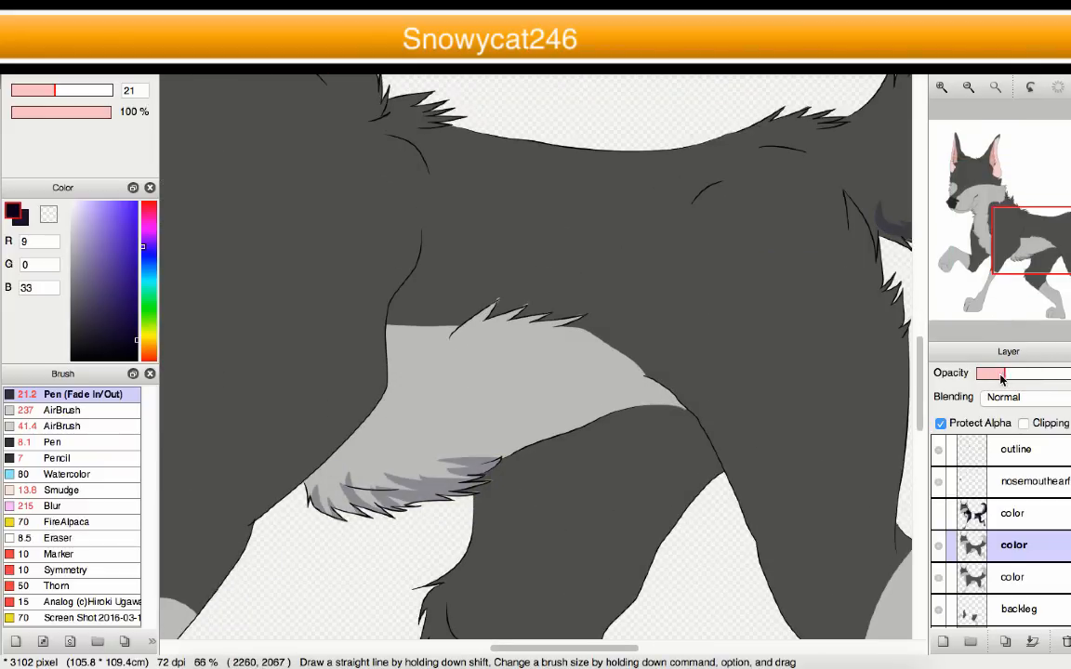
# - Paint curved shadow strokes across the rear end of the light belly patch with Pen (Fade In/Out)
pyautogui.scroll(-6, 381, 445)
pyautogui.scroll(9, 381, 444)
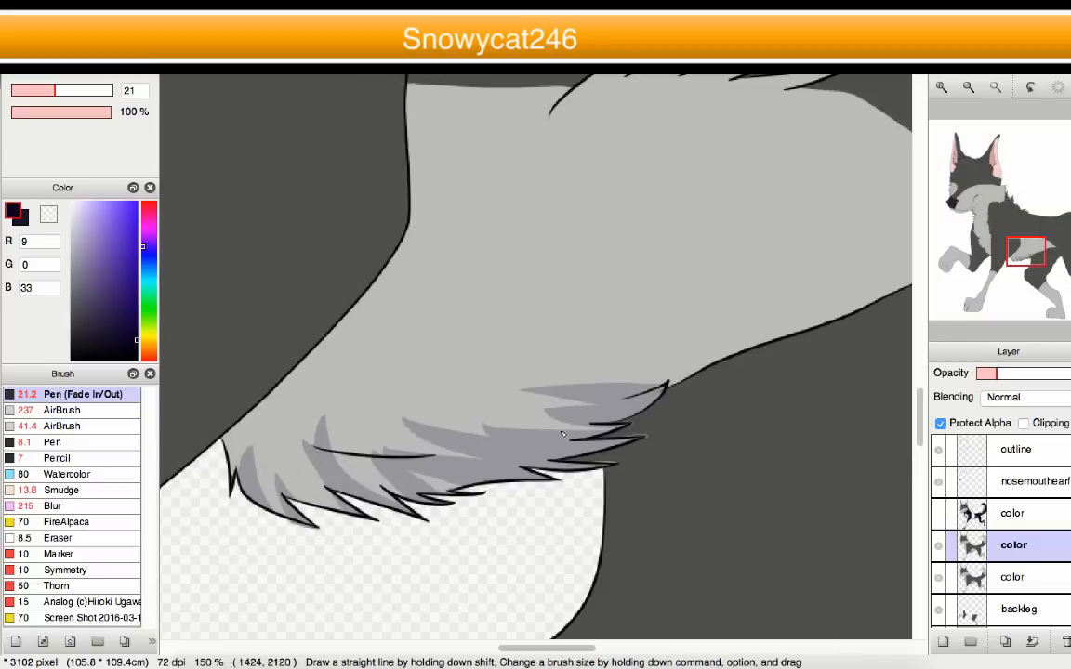
pyautogui.scroll(-3, 734, 391)
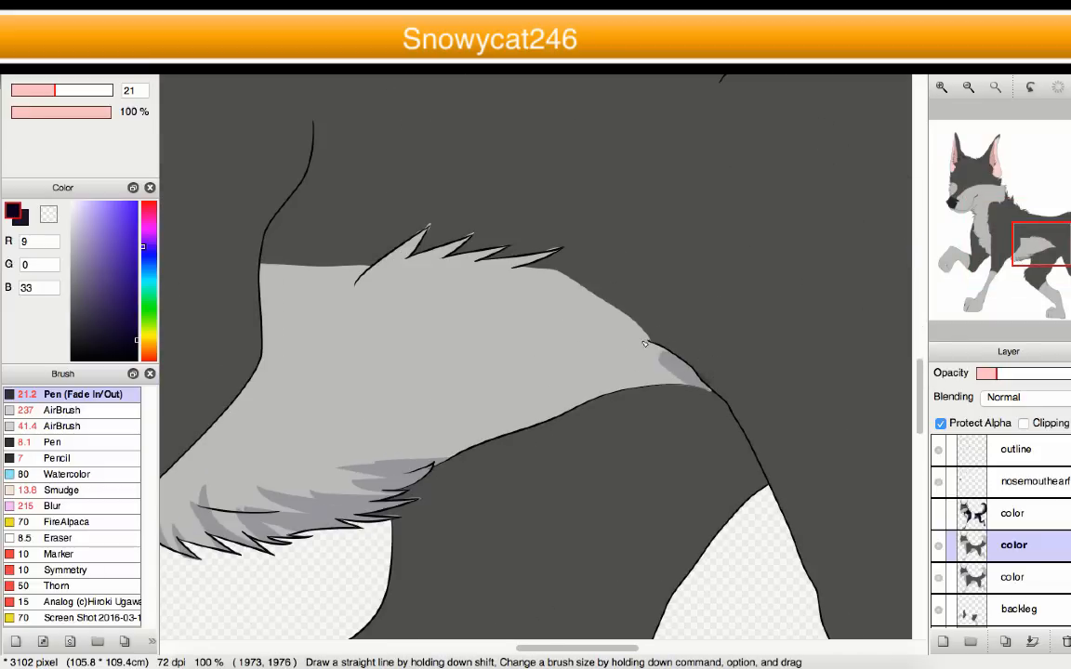
pyautogui.moveTo(551, 306); pyautogui.dragTo(437, 412)
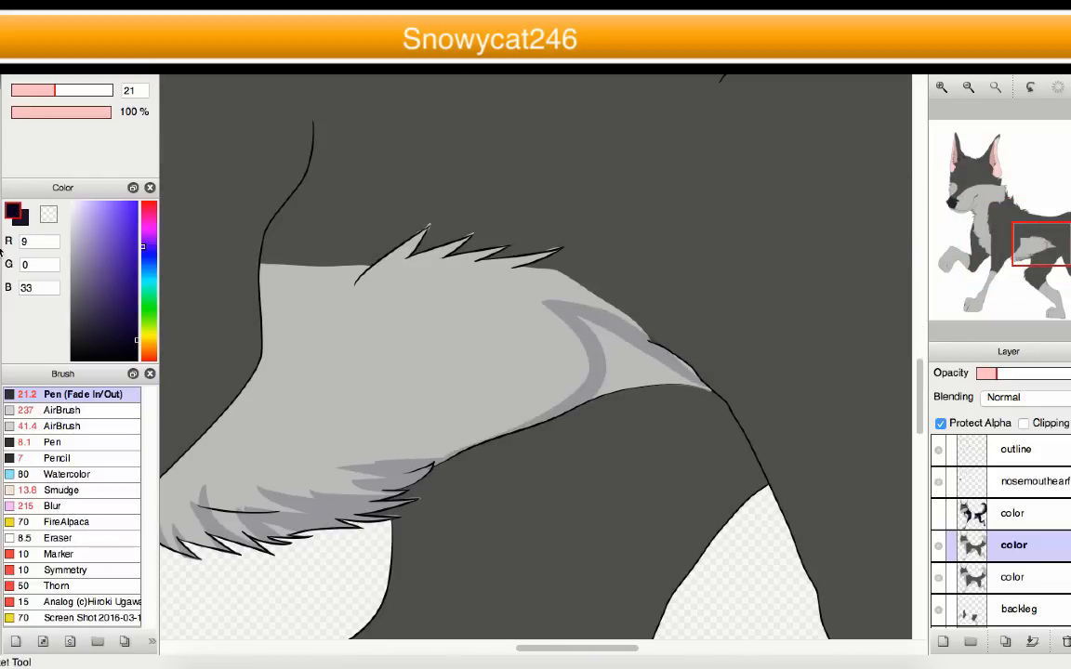
# - Undo the layer opacity reduction and the pen strokes on the belly and beneath the tail
pyautogui.scroll(-4, 640, 365)
pyautogui.scroll(3, 630, 401)
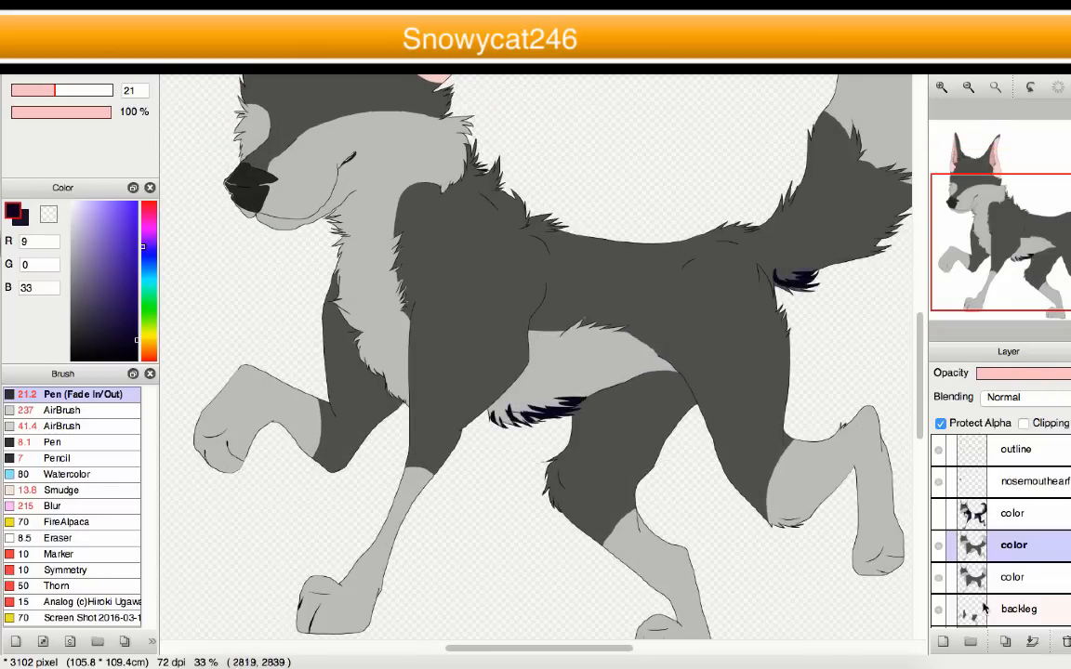
pyautogui.press('super+z')
pyautogui.press('super+z')
pyautogui.press('super+z')
pyautogui.press('super+z')
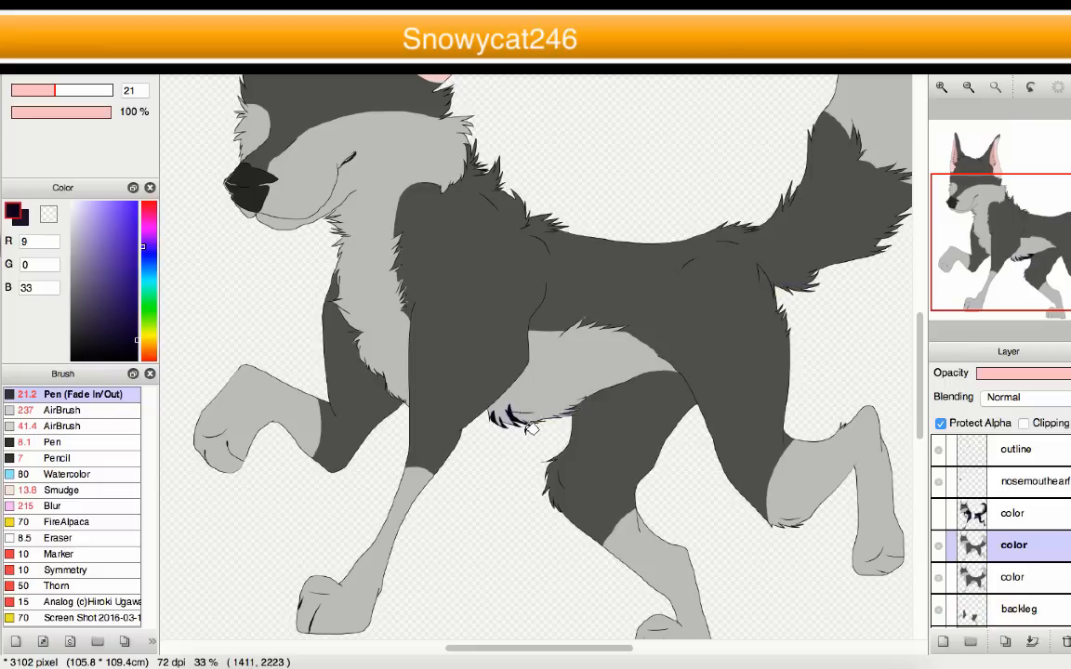
# - Outline a hard-edged shadow at the rear of the light belly patch, fill it with RGB 9, 0, 33, and curve its lower edge forward
pyautogui.scroll(3, 595, 379)
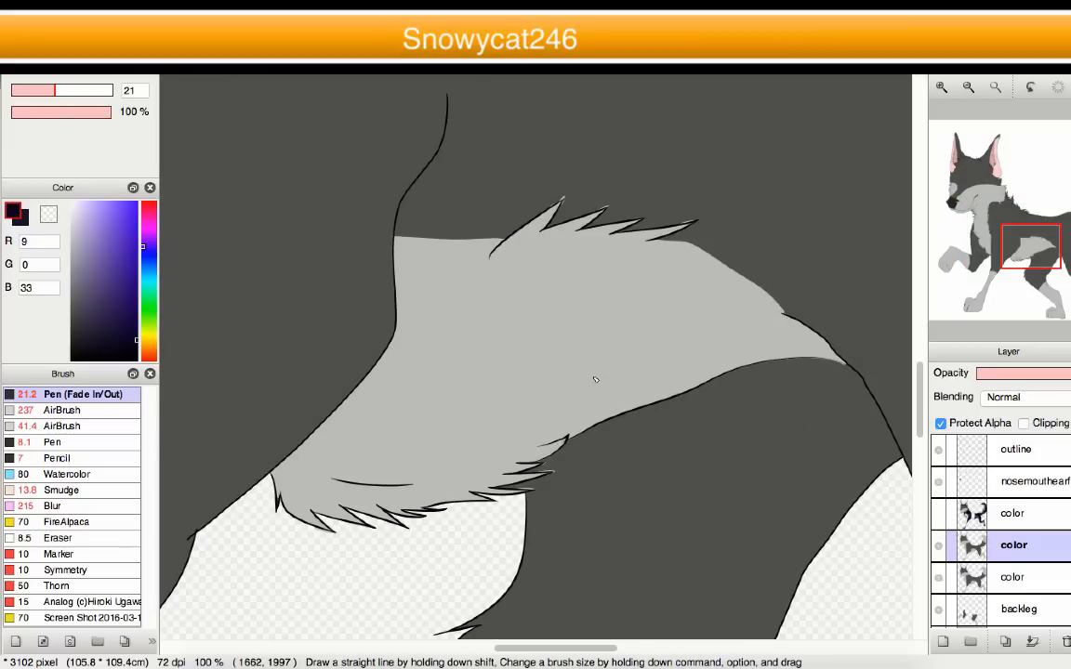
pyautogui.moveTo(665, 240); pyautogui.dragTo(689, 390)
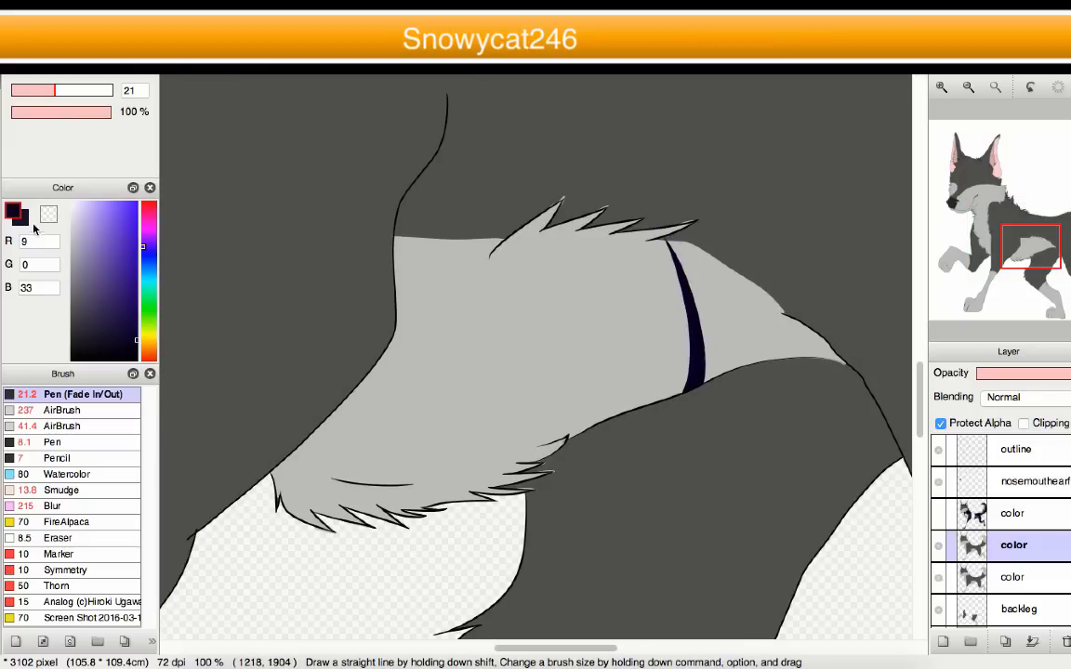
pyautogui.press('g')
pyautogui.click(725, 329)
pyautogui.scroll(-4, 725, 358)
pyautogui.scroll(3, 725, 358)
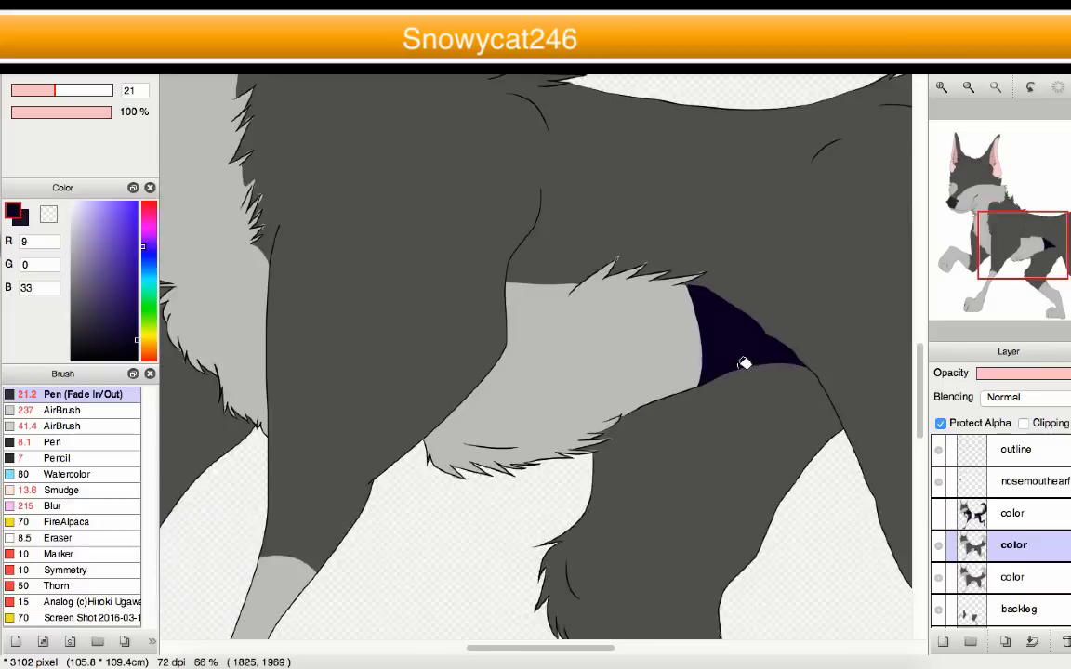
pyautogui.scroll(2, 744, 362)
pyautogui.moveTo(663, 253); pyautogui.dragTo(581, 430)
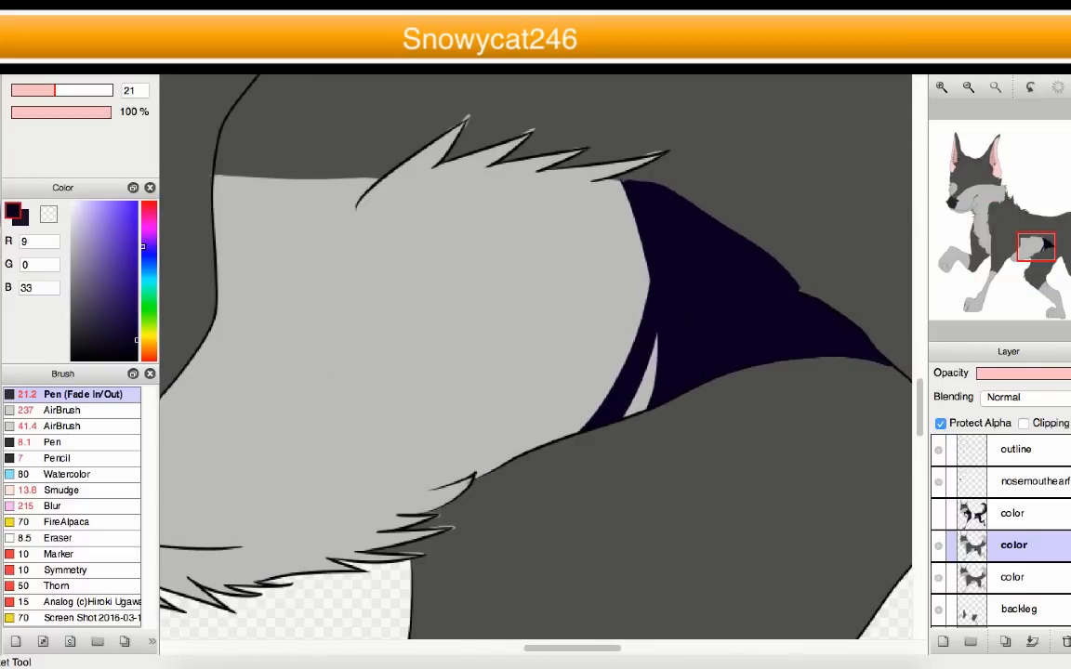
# - Outline a curved shadow on the lower chest beside the front leg and fill it with RGB 9, 0, 33
pyautogui.scroll(-3, 664, 342)
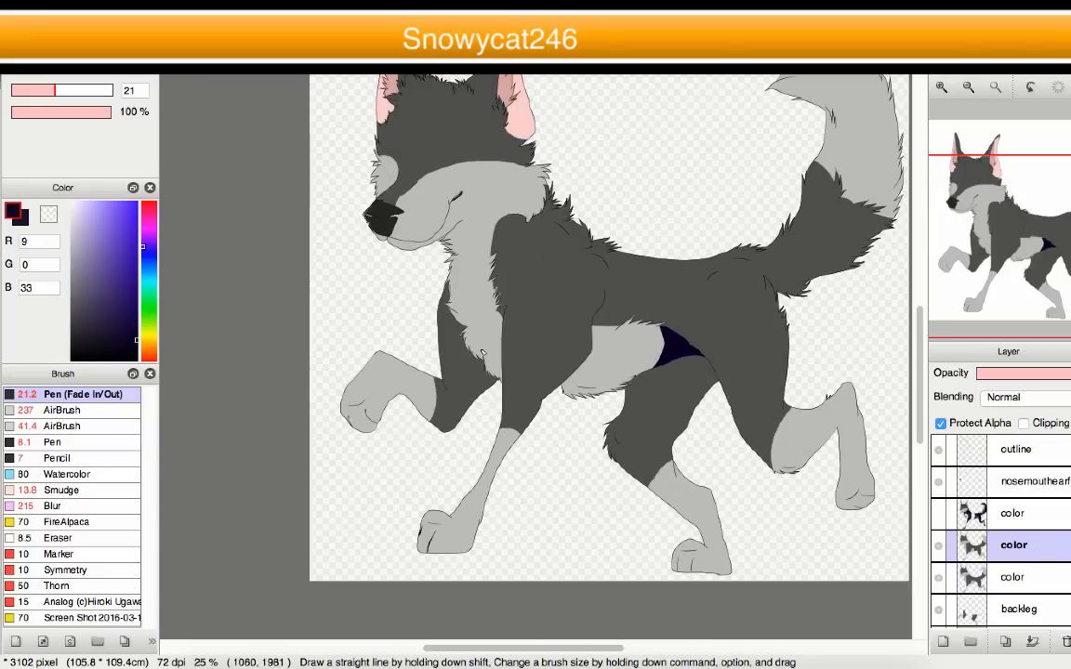
pyautogui.scroll(3, 523, 268)
pyautogui.moveTo(542, 215); pyautogui.dragTo(475, 406)
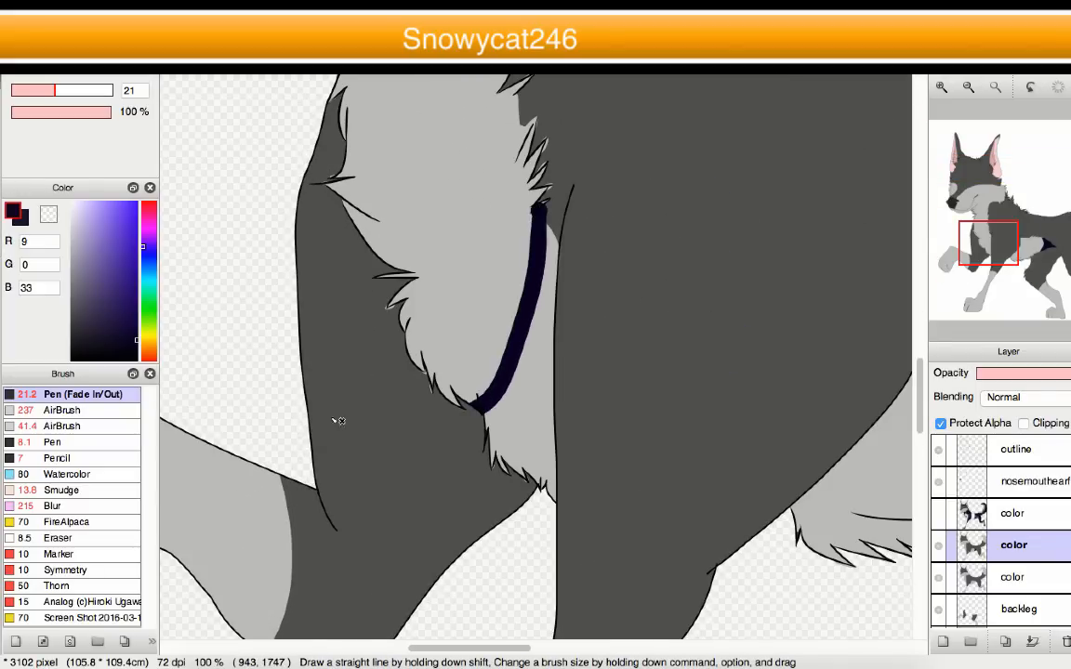
pyautogui.click(3, 257)
pyautogui.click(513, 400)
pyautogui.scroll(-4, 474, 400)
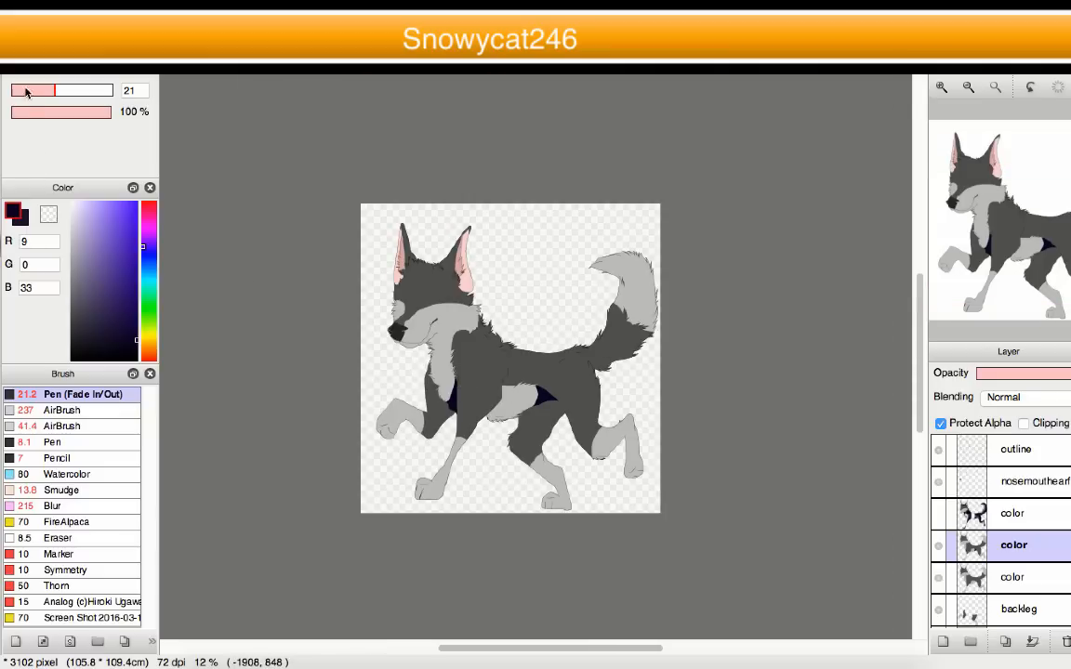
# - Paint a dark crescent shadow along the inner edge of the light patch above the nose
pyautogui.scroll(4, 395, 316)
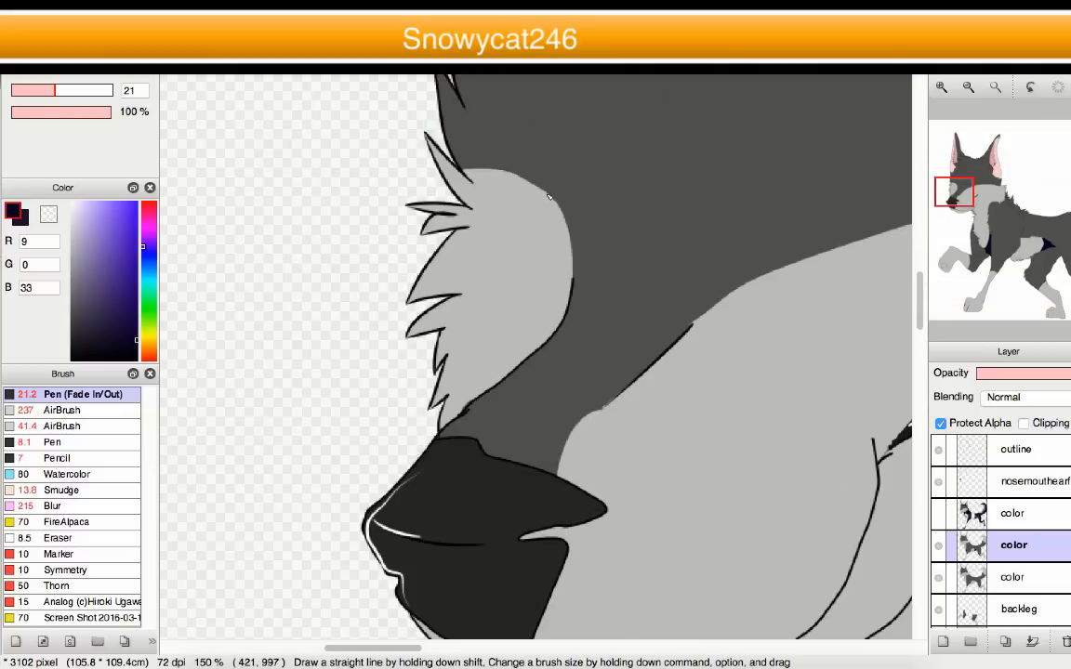
pyautogui.moveTo(549, 198); pyautogui.dragTo(429, 409)
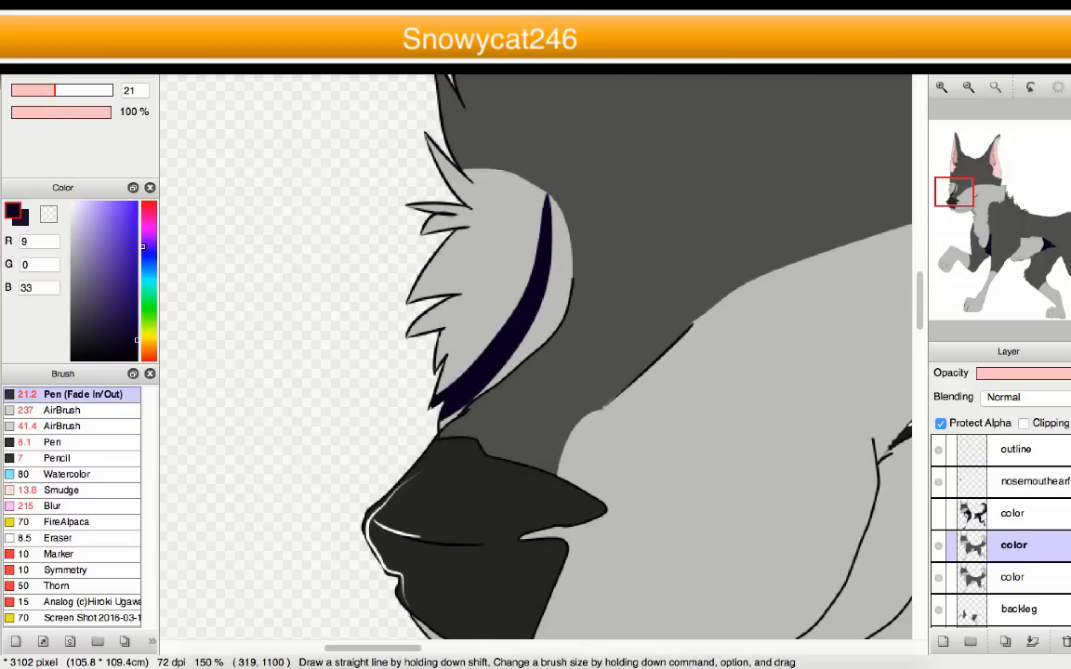
pyautogui.moveTo(545, 323); pyautogui.dragTo(471, 399)
pyautogui.scroll(2, 456, 419)
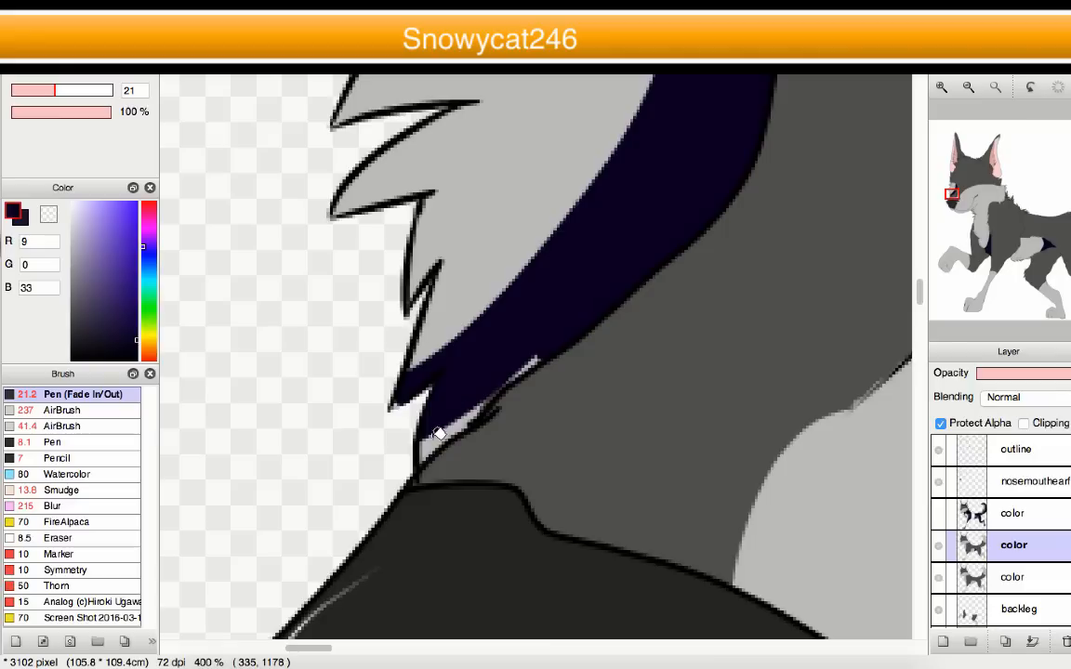
# - Lower the duplicated color layer's opacity to soften the filled hard-edged shadows
pyautogui.scroll(-8, 437, 409)
pyautogui.scroll(3, 398, 353)
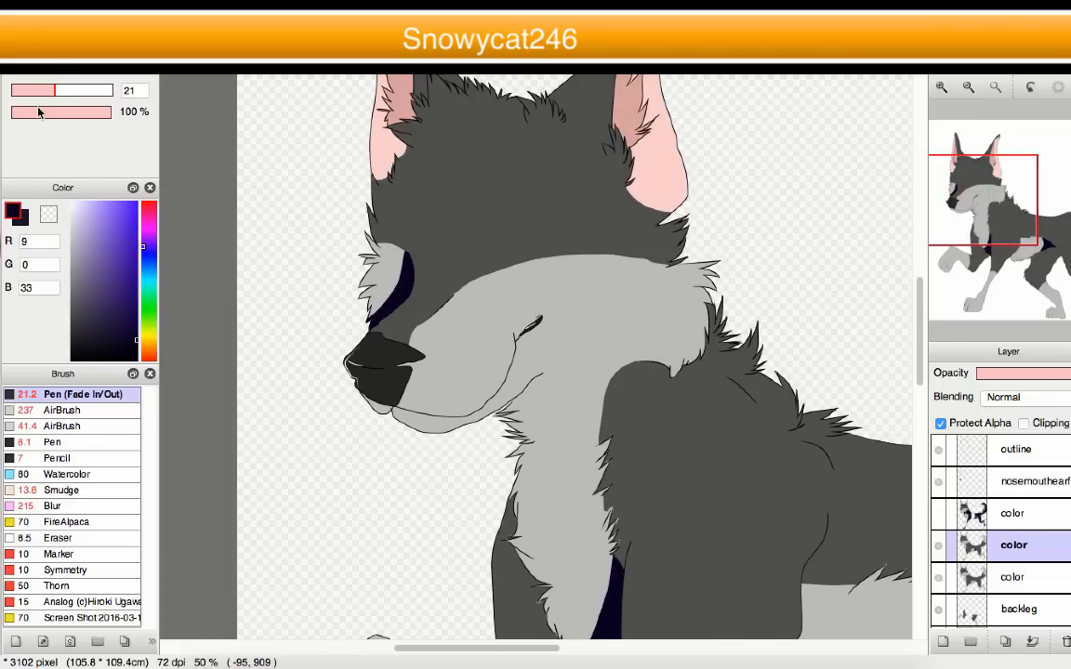
pyautogui.scroll(-5, 418, 420)
pyautogui.scroll(3, 548, 511)
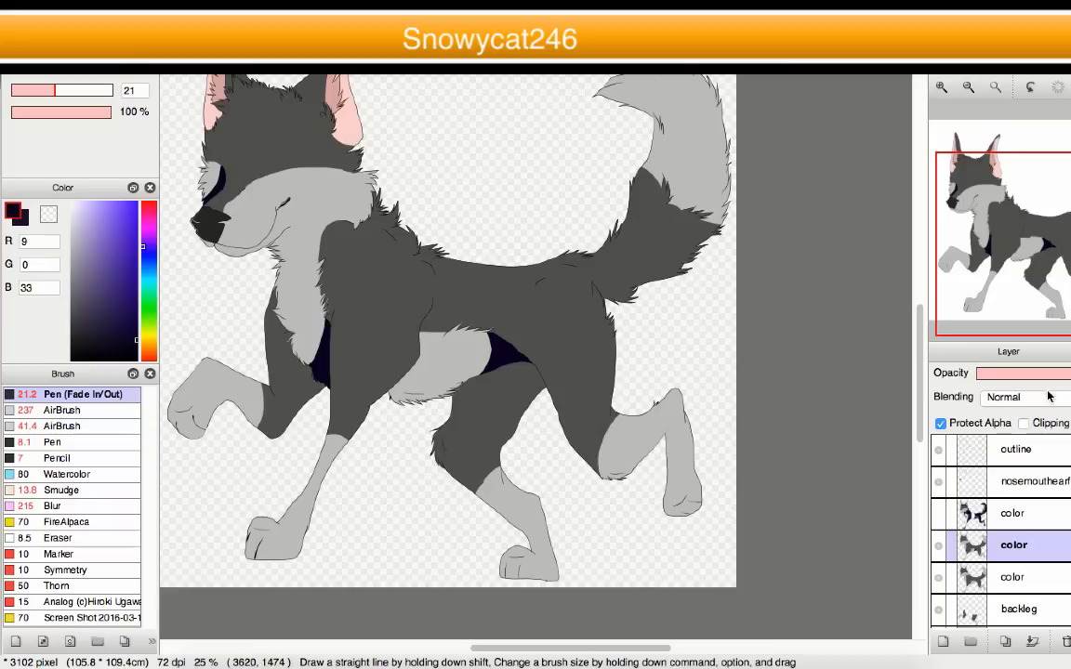
pyautogui.moveTo(1040, 373); pyautogui.dragTo(987, 374)
# - Examine the hard-edged shadows on the chest and belly up close and across the whole wolf
pyautogui.scroll(4, 360, 334)
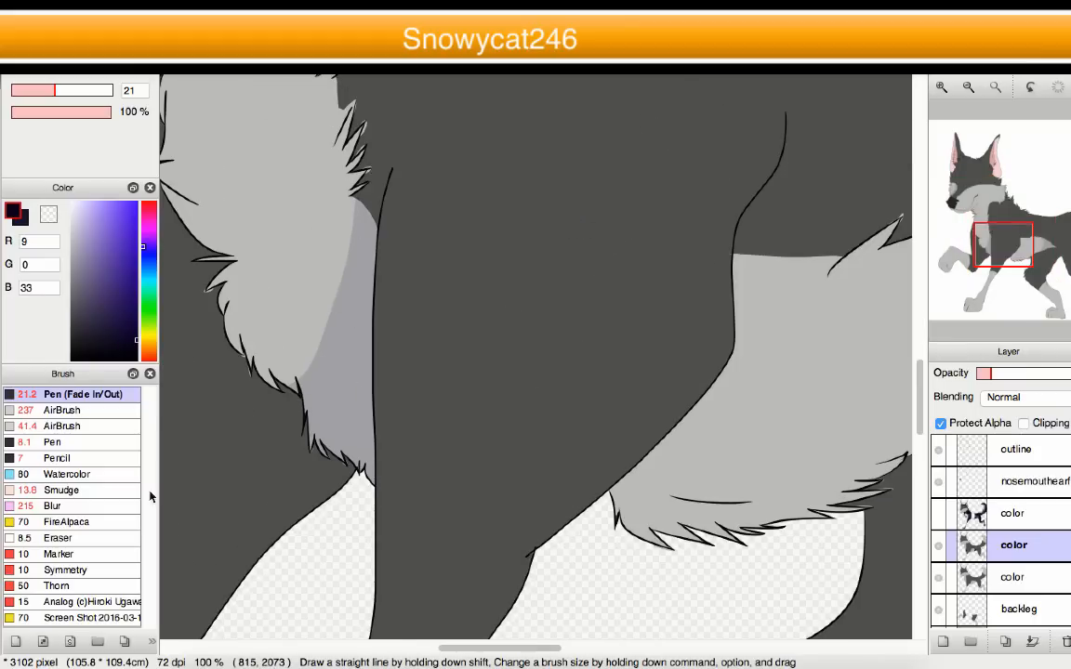
pyautogui.scroll(-4, 295, 432)
pyautogui.scroll(5, 481, 428)
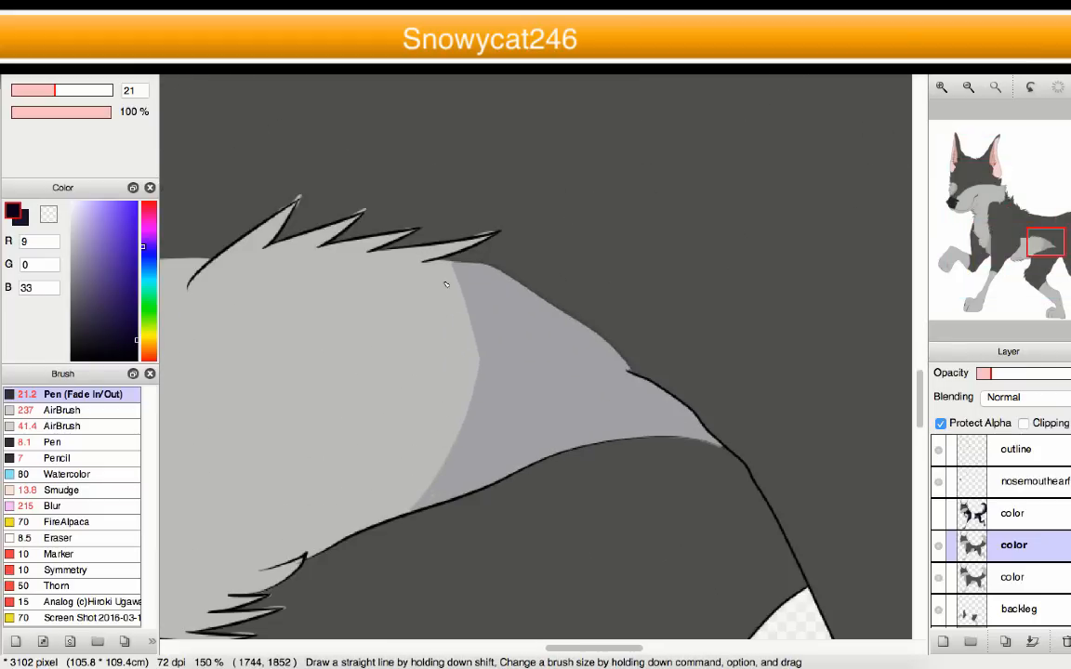
pyautogui.scroll(-6, 455, 495)
pyautogui.scroll(4, 483, 498)
pyautogui.scroll(-2, 502, 499)
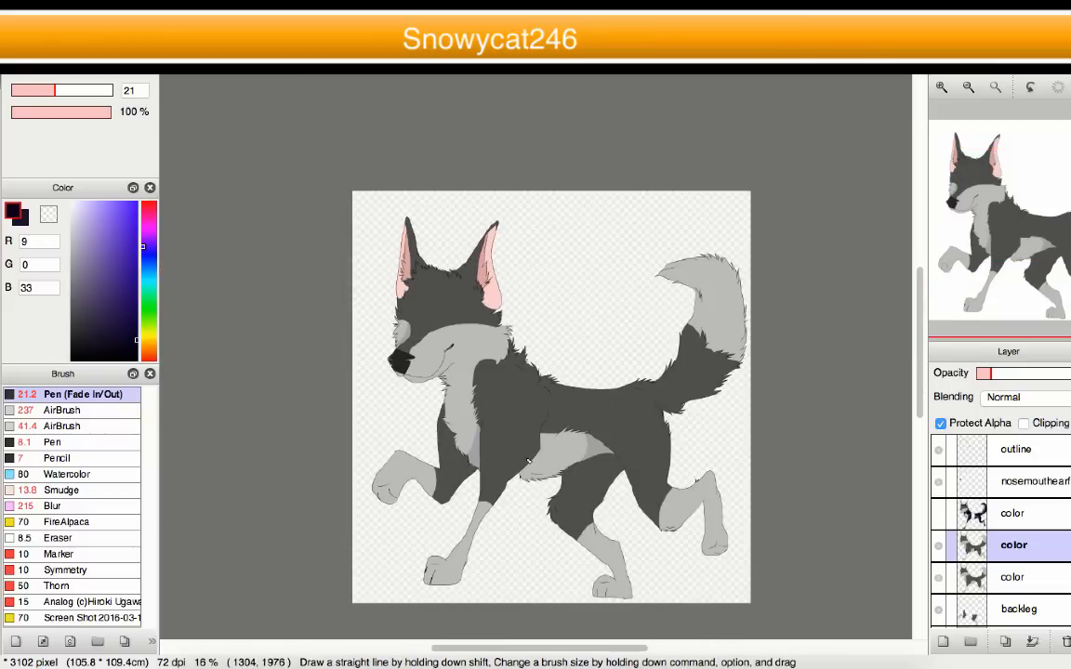
pyautogui.scroll(3, 513, 500)
pyautogui.scroll(-3, 513, 500)
pyautogui.scroll(3, 461, 406)
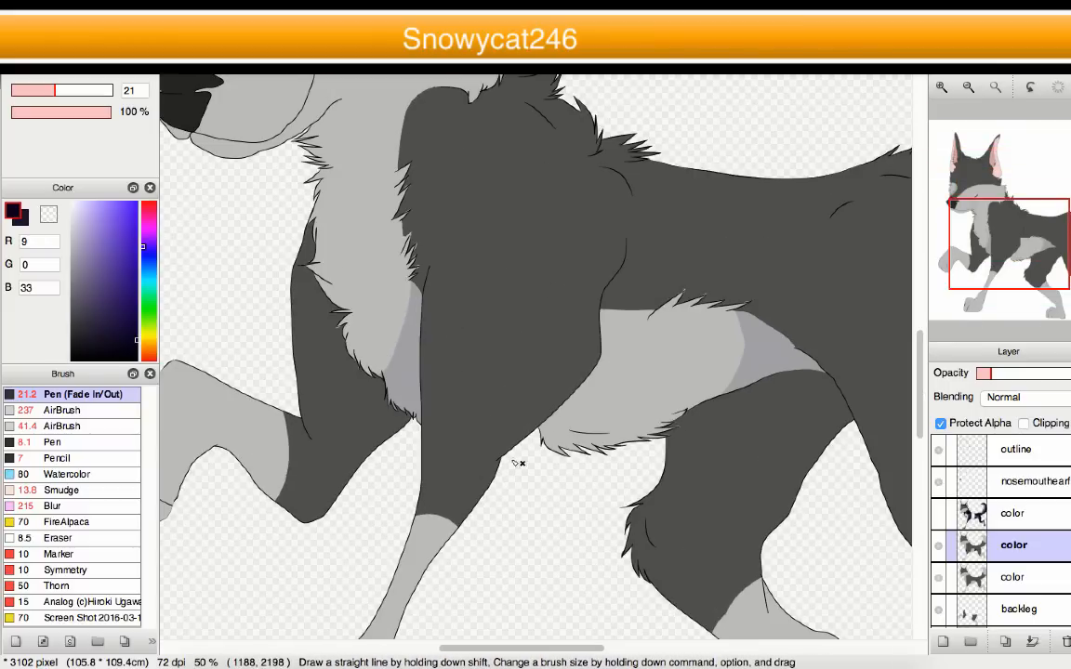
pyautogui.scroll(-4, 519, 461)
pyautogui.scroll(2, 460, 409)
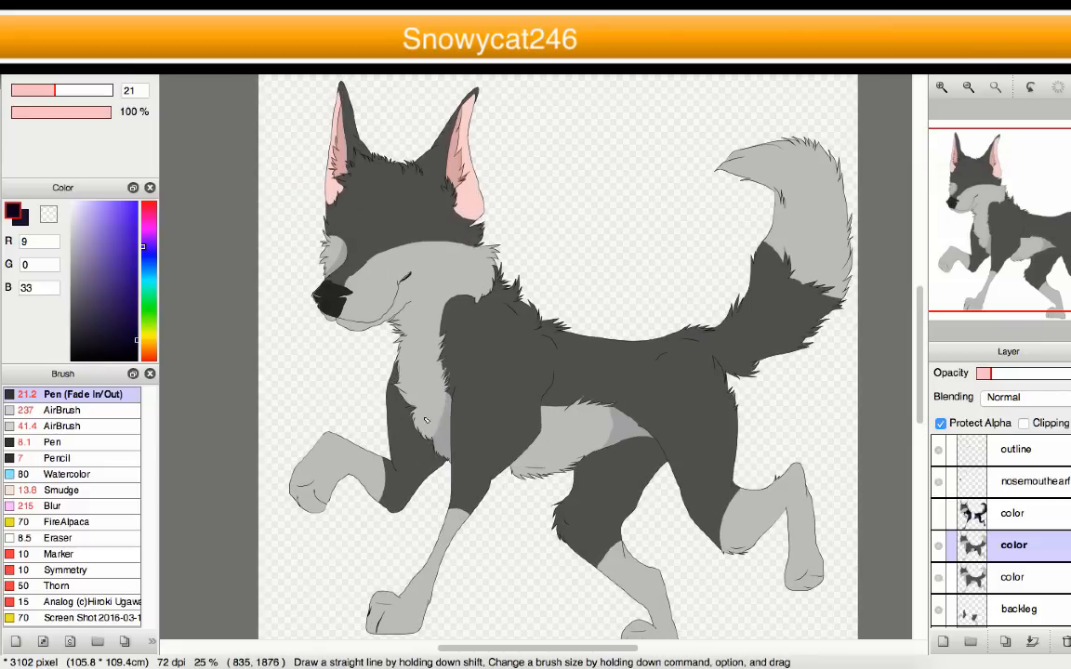
# - Delete the duplicated color layer with the hard-edged shadows and show the airbrush-shaded color layer again
pyautogui.click(1065, 641)
pyautogui.click(940, 516)
pyautogui.scroll(-2, 585, 395)
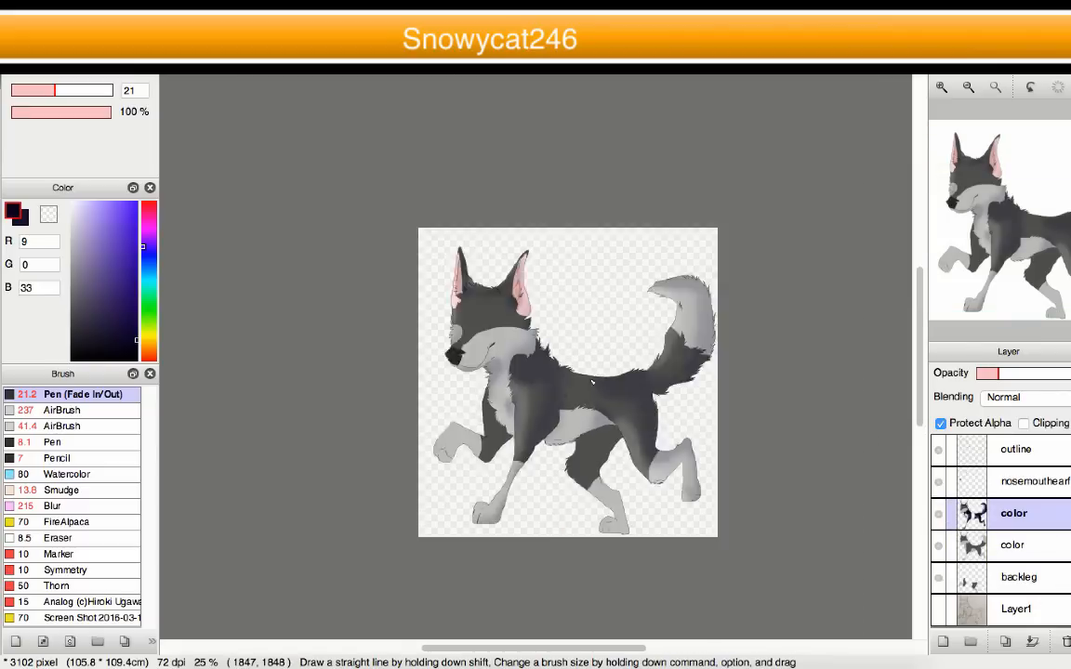
# - Examine the soft airbrush shading on the head, body and legs up close and across the whole wolf
pyautogui.scroll(3, 465, 236)
pyautogui.scroll(-3, 497, 437)
pyautogui.scroll(4, 519, 480)
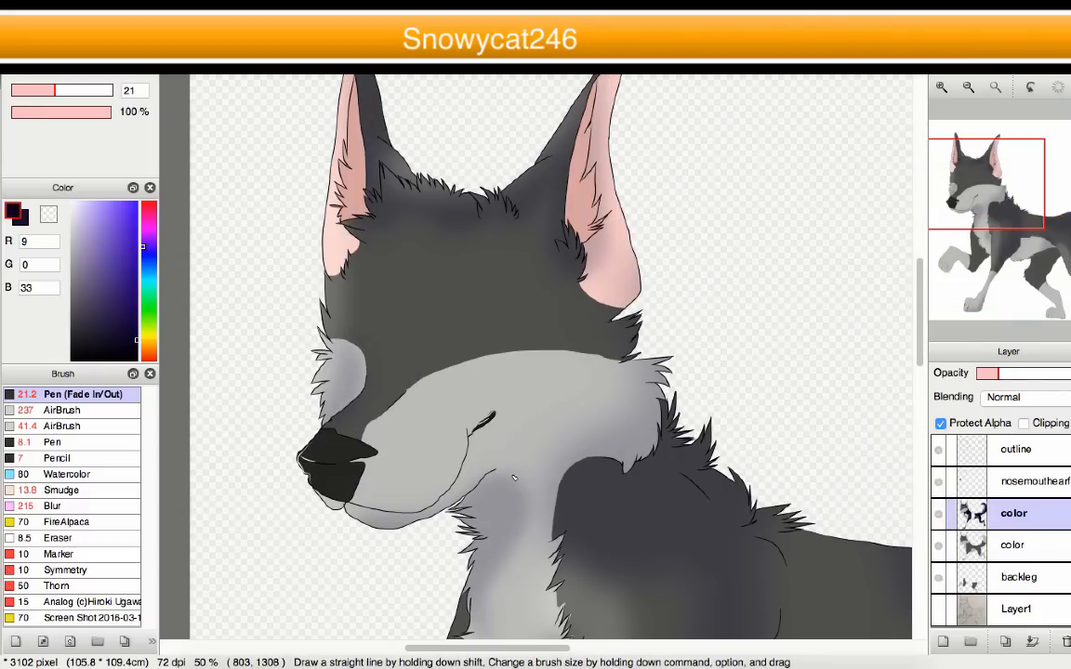
pyautogui.scroll(-6, 513, 477)
pyautogui.scroll(5, 467, 432)
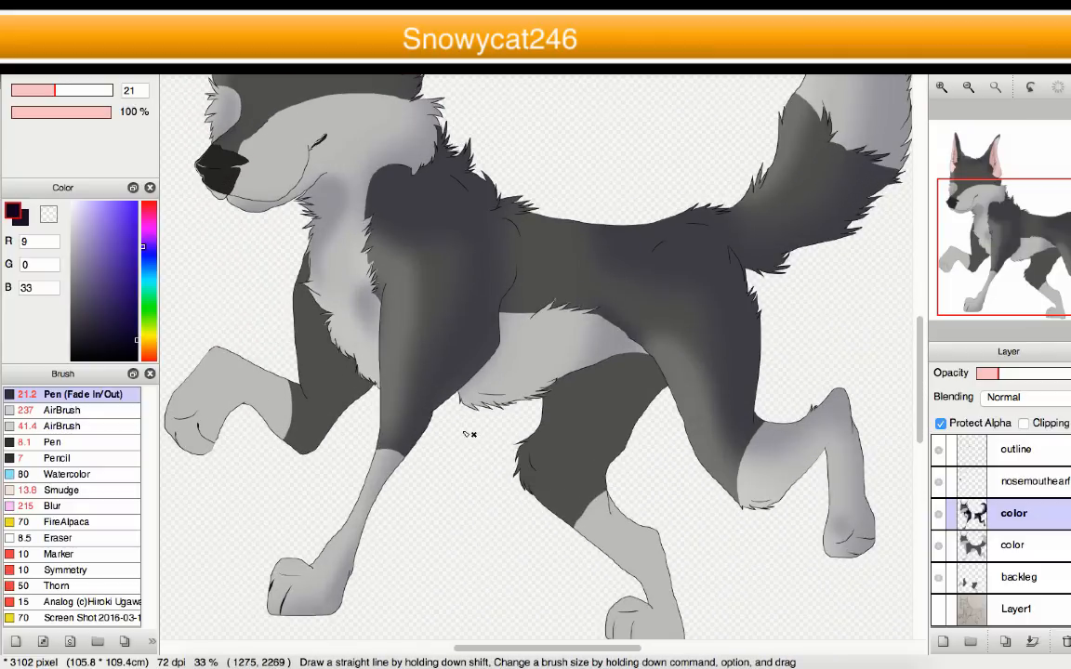
pyautogui.scroll(-2, 550, 303)
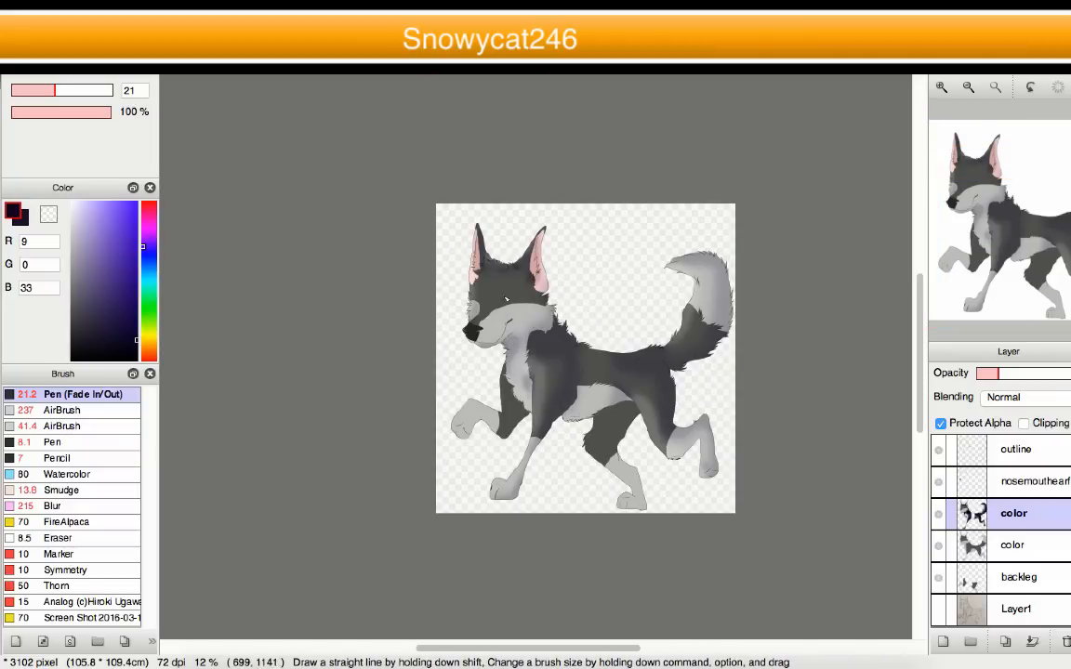
pyautogui.scroll(2, 479, 296)
pyautogui.scroll(-2, 609, 526)
pyautogui.scroll(1, 625, 523)
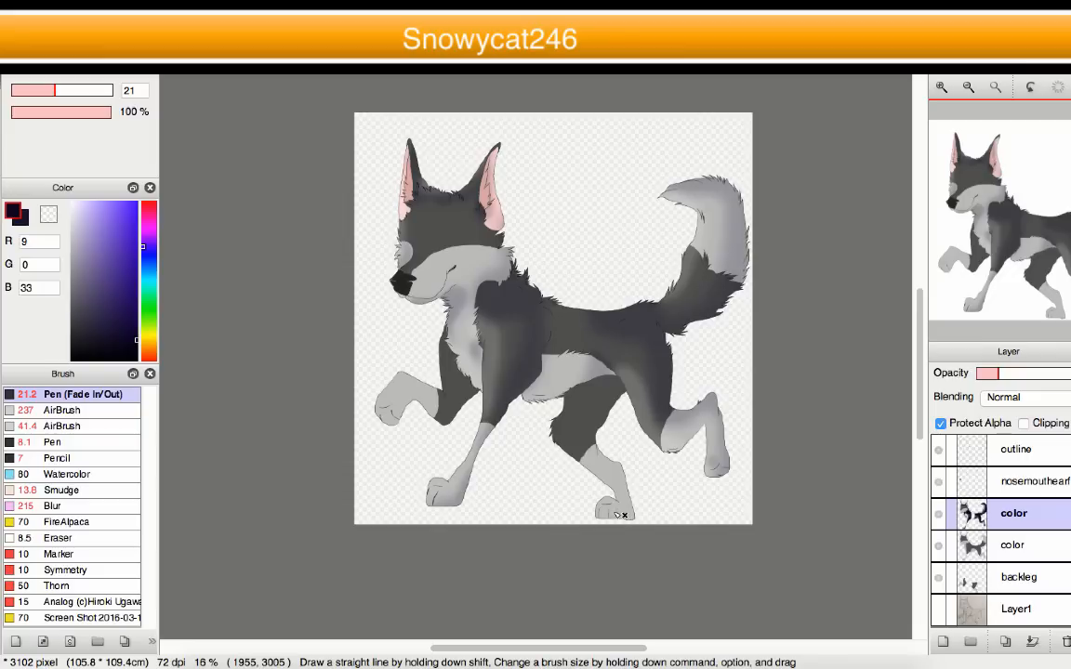
# - Duplicate the backleg layer
pyautogui.click(1028, 583)
pyautogui.click(1005, 641)
pyautogui.scroll(-2, 576, 450)
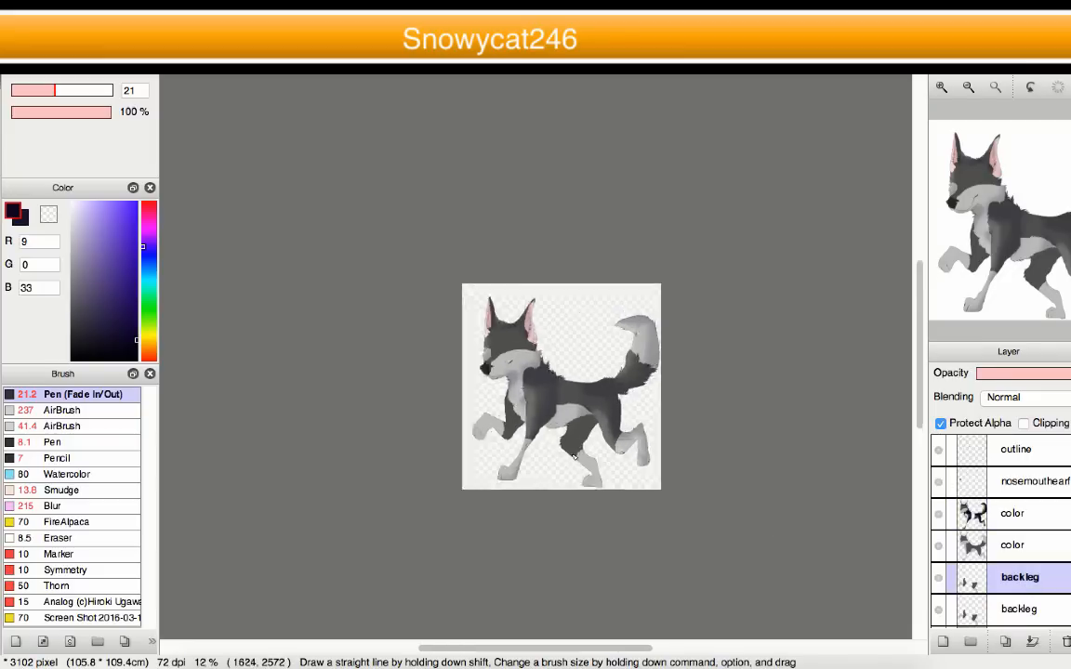
# - Cover the far hind leg on the duplicated backleg layer with dark navy (RGB 12, 0, 44) using the AirBrush at size 407
pyautogui.scroll(2, 582, 448)
pyautogui.scroll(2, 586, 425)
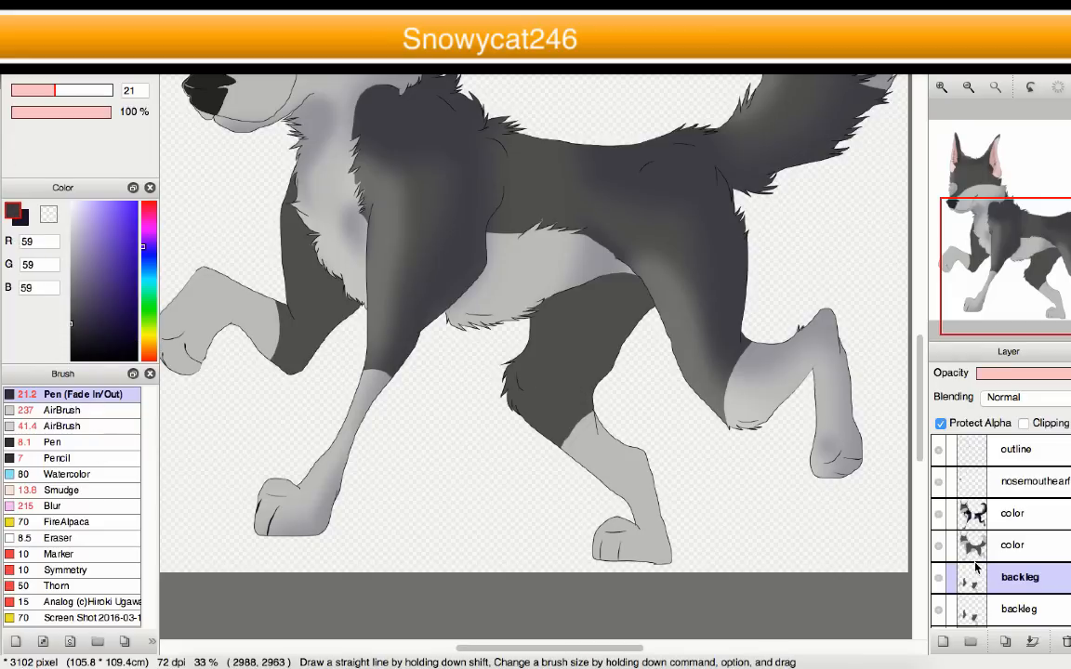
pyautogui.moveTo(630, 518); pyautogui.dragTo(595, 470)
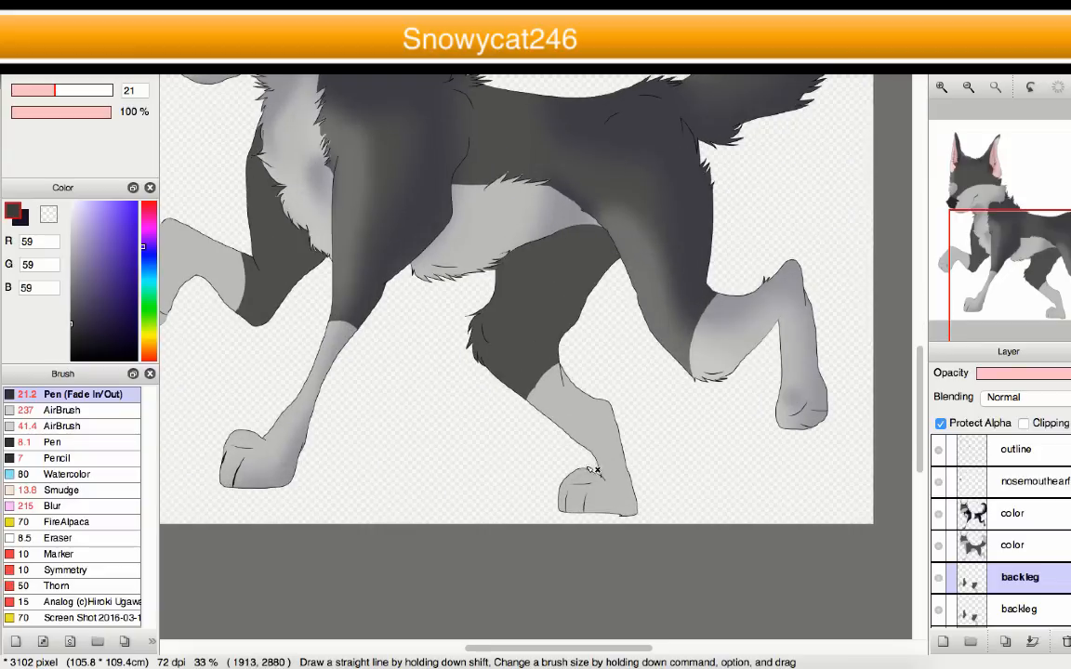
pyautogui.click(64, 425)
pyautogui.click(110, 90)
pyautogui.moveTo(595, 400); pyautogui.dragTo(562, 494)
pyautogui.click(97, 359)
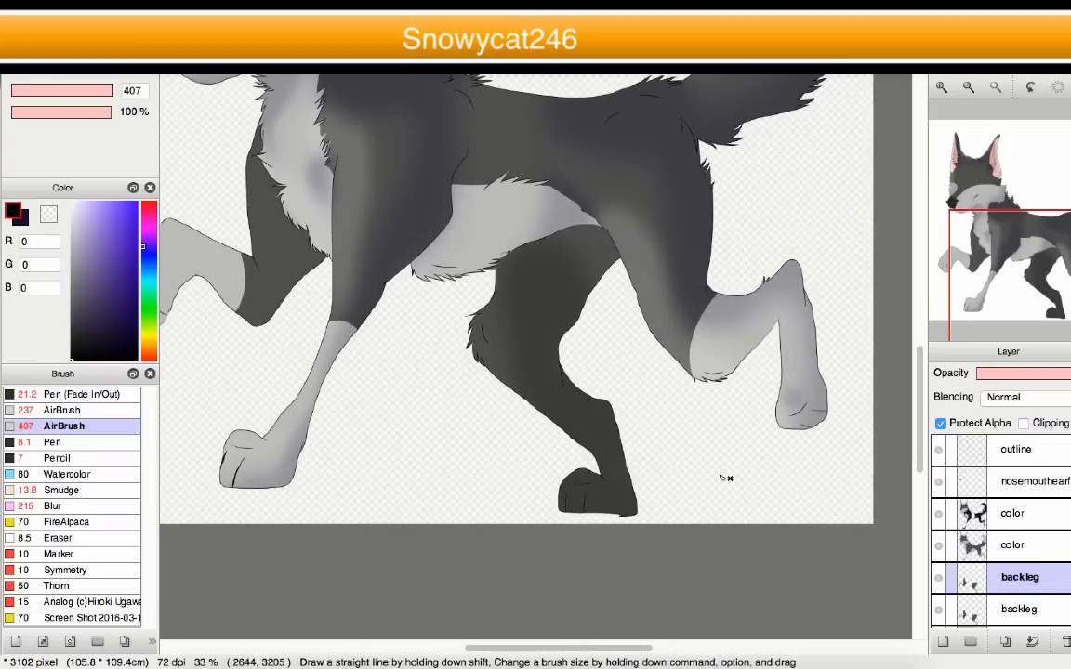
pyautogui.moveTo(641, 516); pyautogui.dragTo(557, 509)
pyautogui.click(136, 343)
pyautogui.click(137, 334)
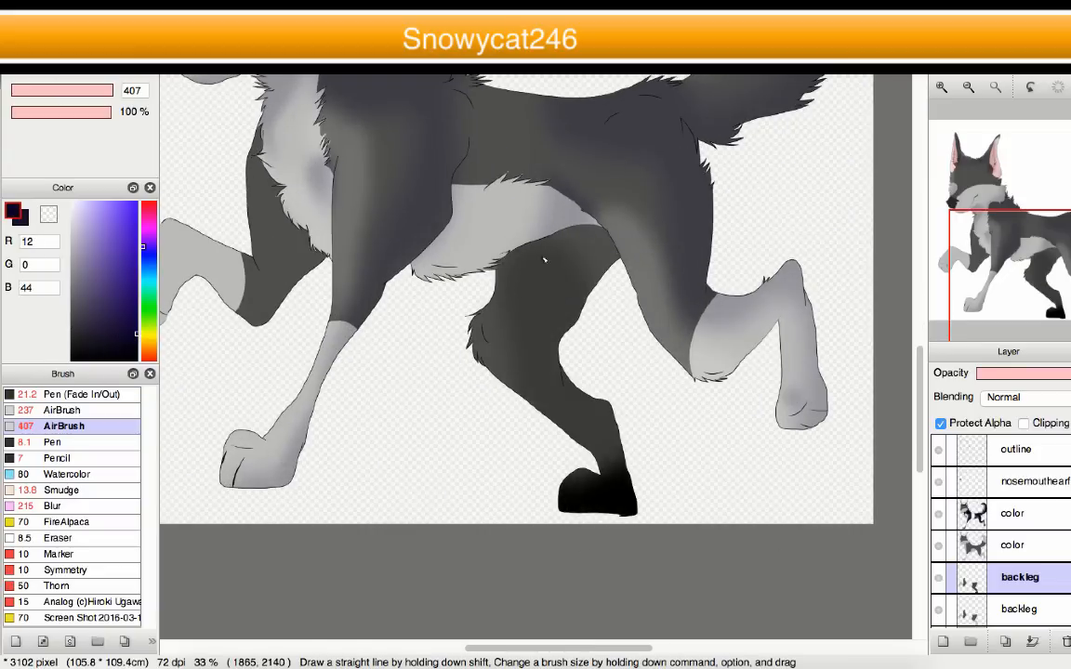
pyautogui.moveTo(519, 245)
pyautogui.mouseDown()
pyautogui.moveTo(568, 199)
pyautogui.moveTo(595, 522)
pyautogui.mouseUp()
# - Cover the raised far front leg with the same dark navy airbrush color
pyautogui.scroll(-2, 631, 422)
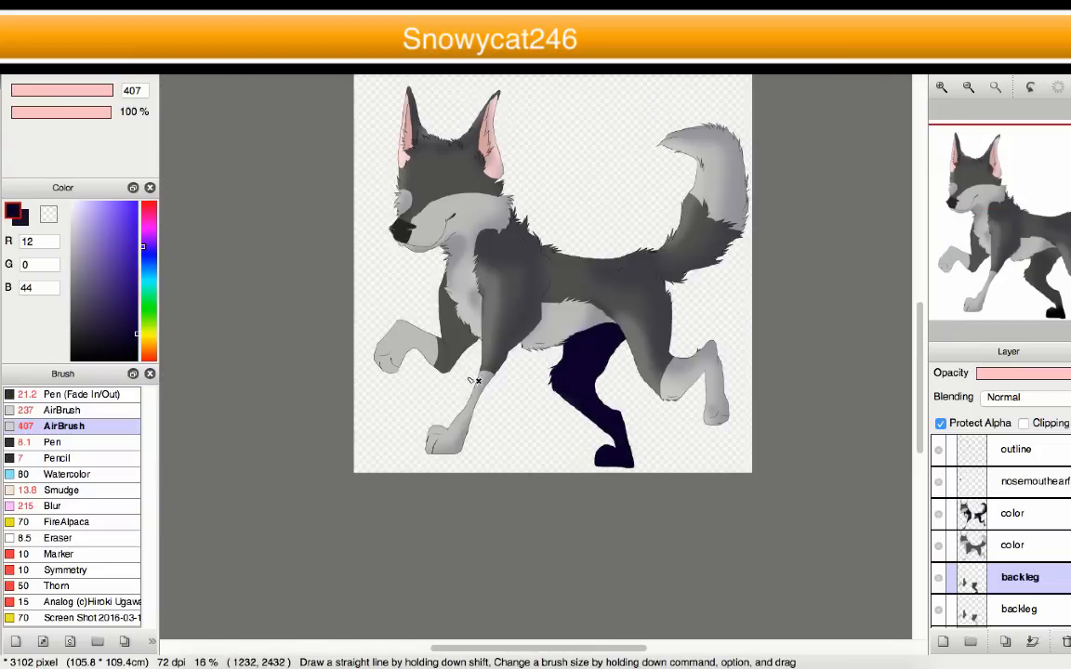
pyautogui.scroll(2, 389, 325)
pyautogui.moveTo(388, 401)
pyautogui.mouseDown()
pyautogui.moveTo(400, 319)
pyautogui.moveTo(461, 342)
pyautogui.moveTo(510, 445)
pyautogui.moveTo(506, 313)
pyautogui.mouseUp()
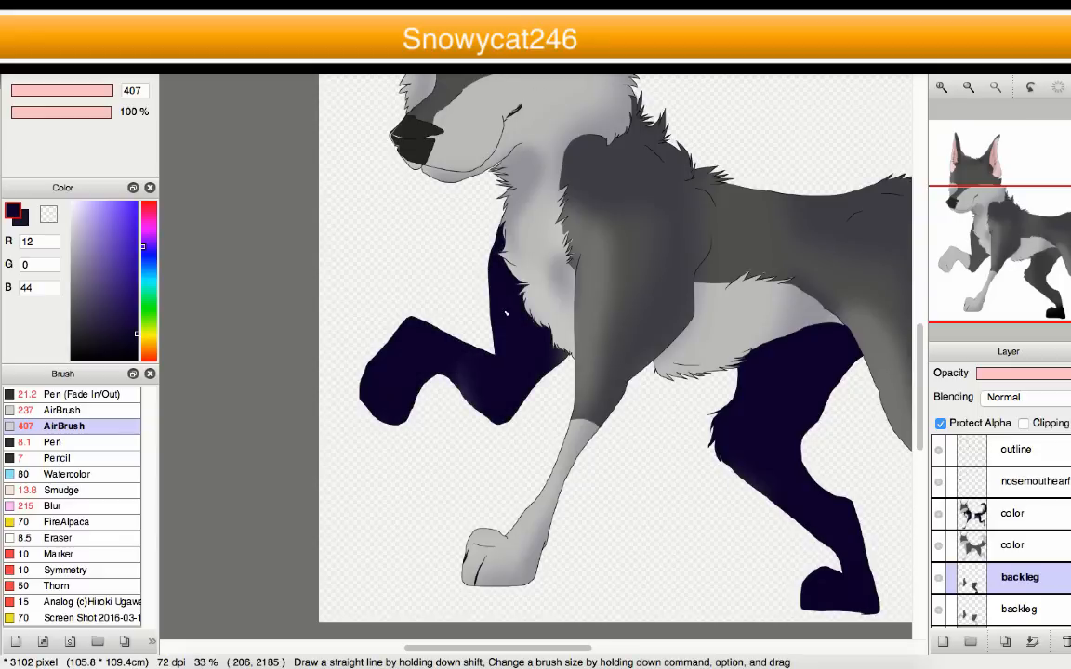
# - Lower the opacity of the navy backleg layer to less than half so the leg markings show through
pyautogui.scroll(-3, 545, 266)
pyautogui.scroll(2, 602, 313)
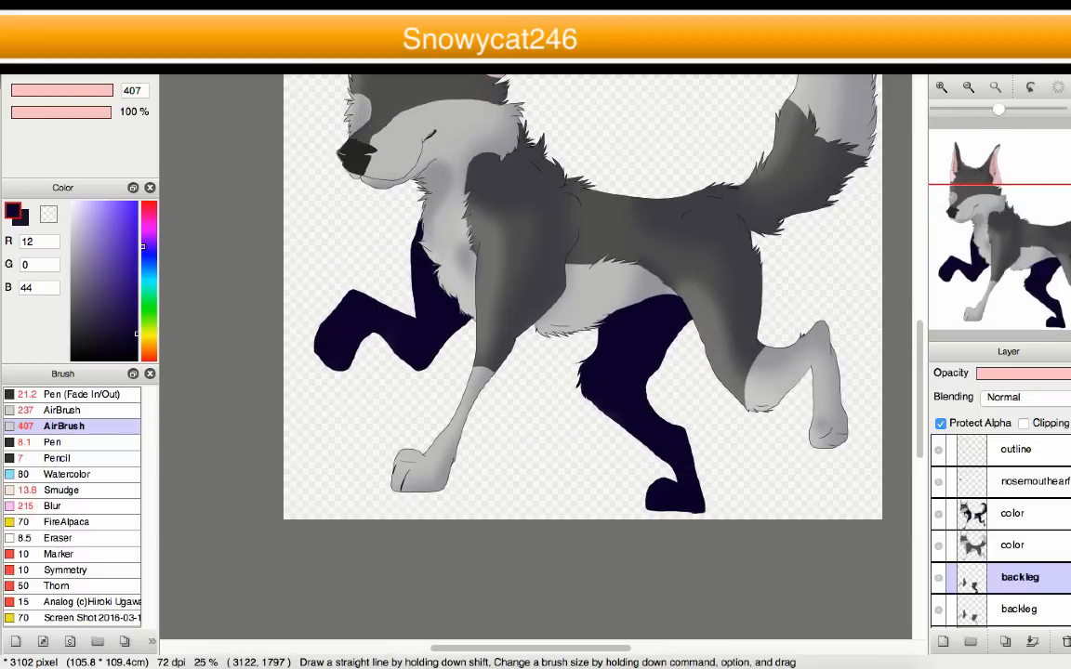
pyautogui.click(1052, 375)
pyautogui.moveTo(1052, 376); pyautogui.dragTo(1011, 379)
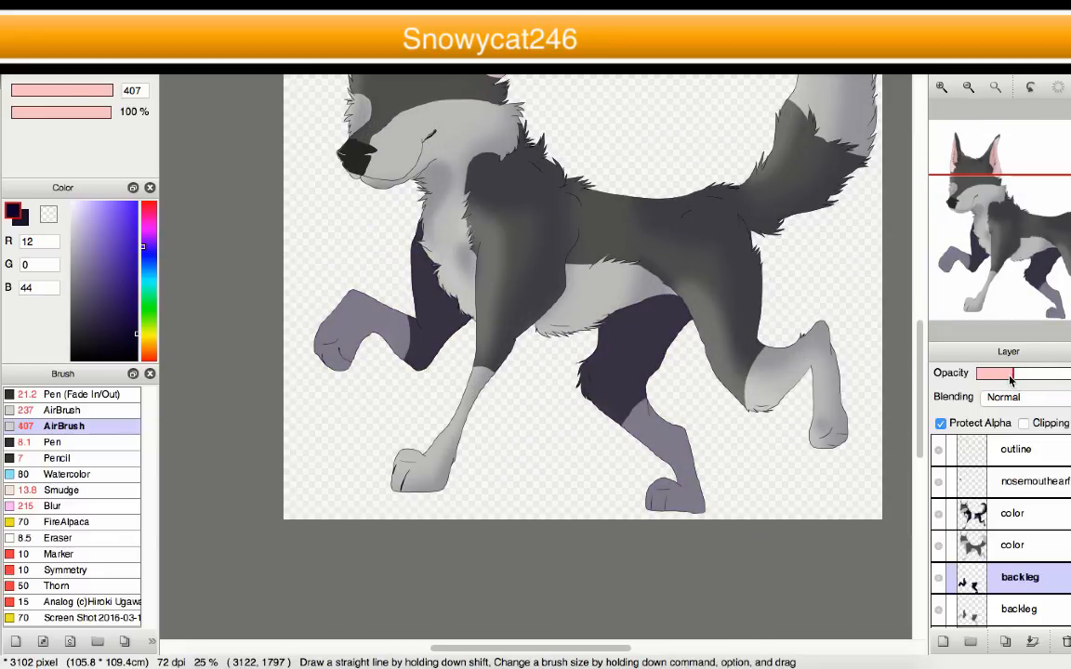
# - Repaint the tint over both far legs in a darker navy (RGB 4, 0, 17) and fine-tune the layer's opacity
pyautogui.scroll(2, 537, 414)
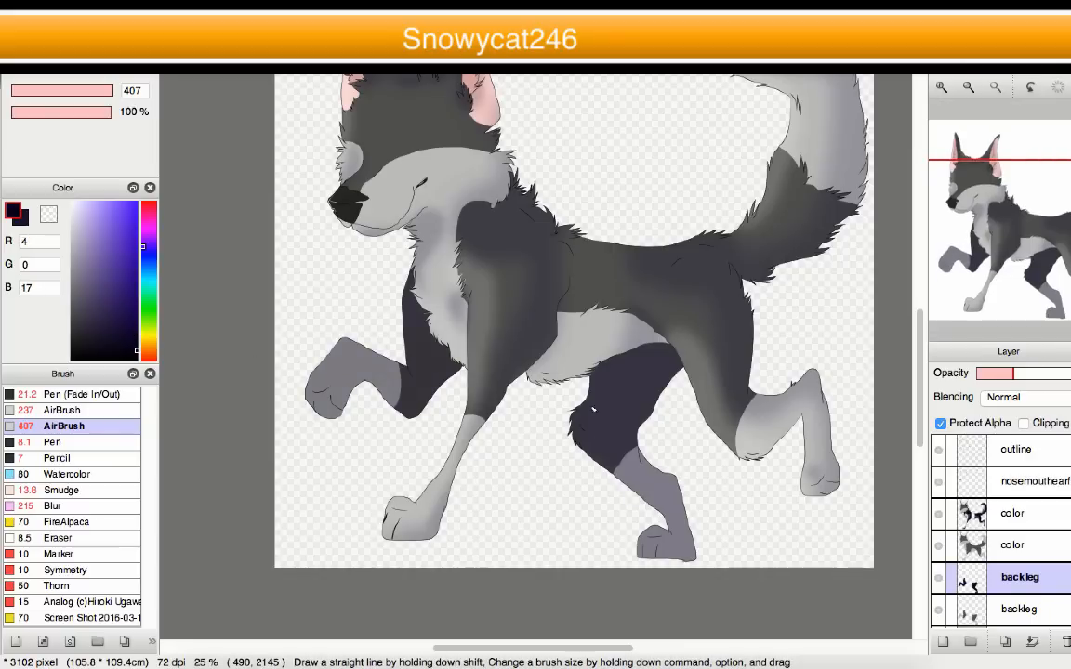
pyautogui.scroll(-1, 612, 378)
pyautogui.scroll(1, 612, 372)
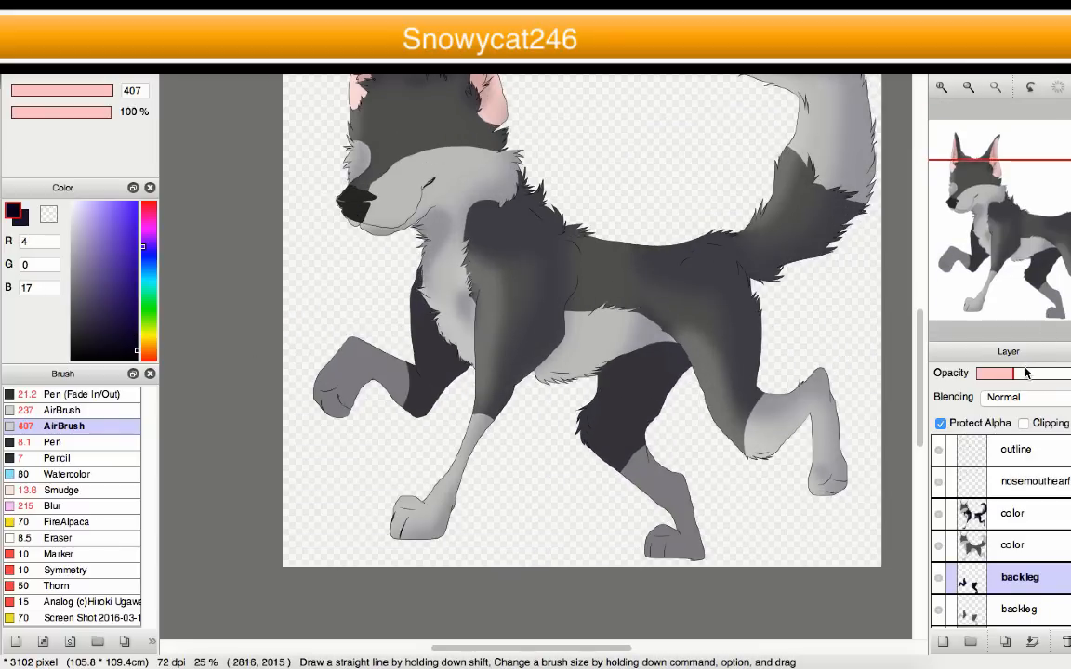
pyautogui.moveTo(1026, 372); pyautogui.dragTo(1018, 377)
pyautogui.scroll(-1, 641, 414)
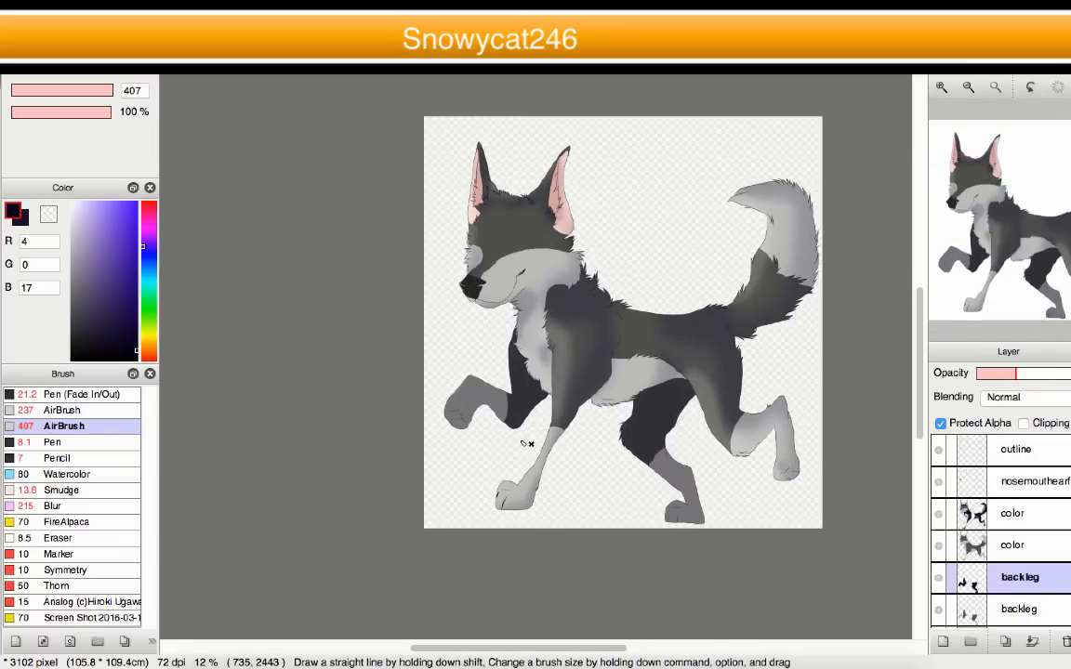
# - Merge the tinted backleg layer into the backleg layer below and duplicate the merged layer
pyautogui.scroll(-2, 480, 369)
pyautogui.scroll(3, 497, 385)
pyautogui.scroll(-1, 488, 419)
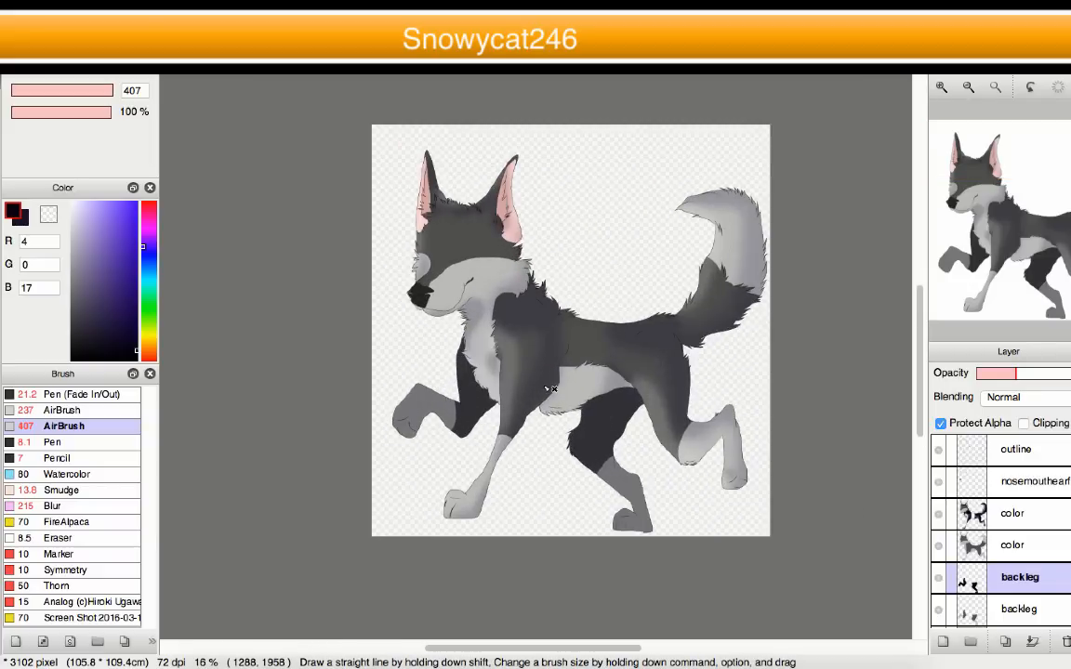
pyautogui.scroll(1, 528, 472)
pyautogui.scroll(-1, 1010, 599)
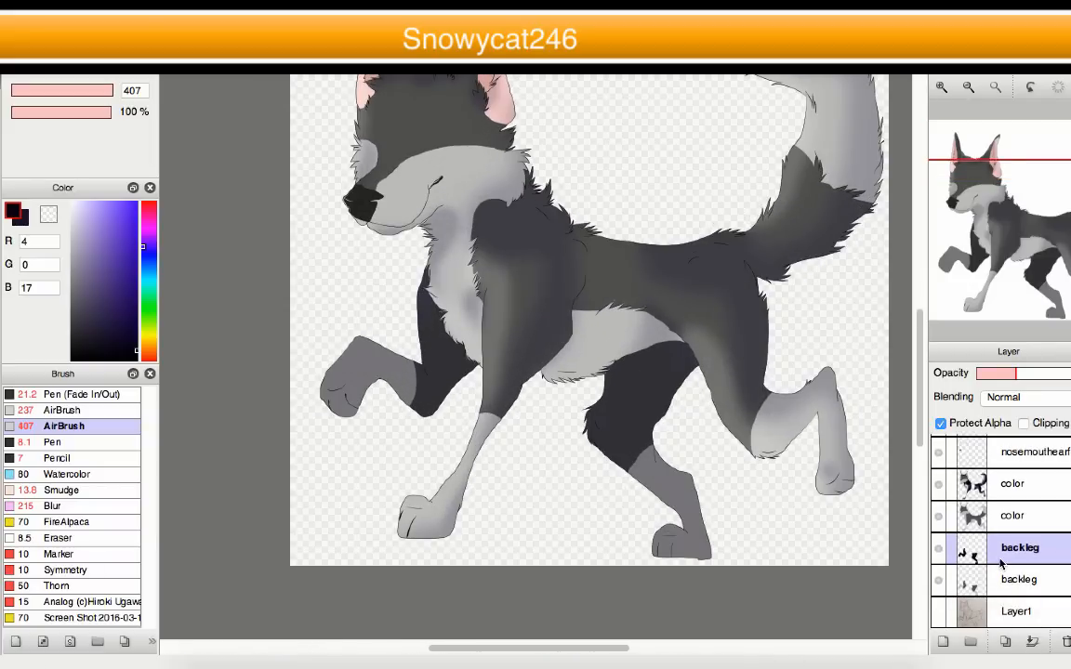
pyautogui.click(1039, 643)
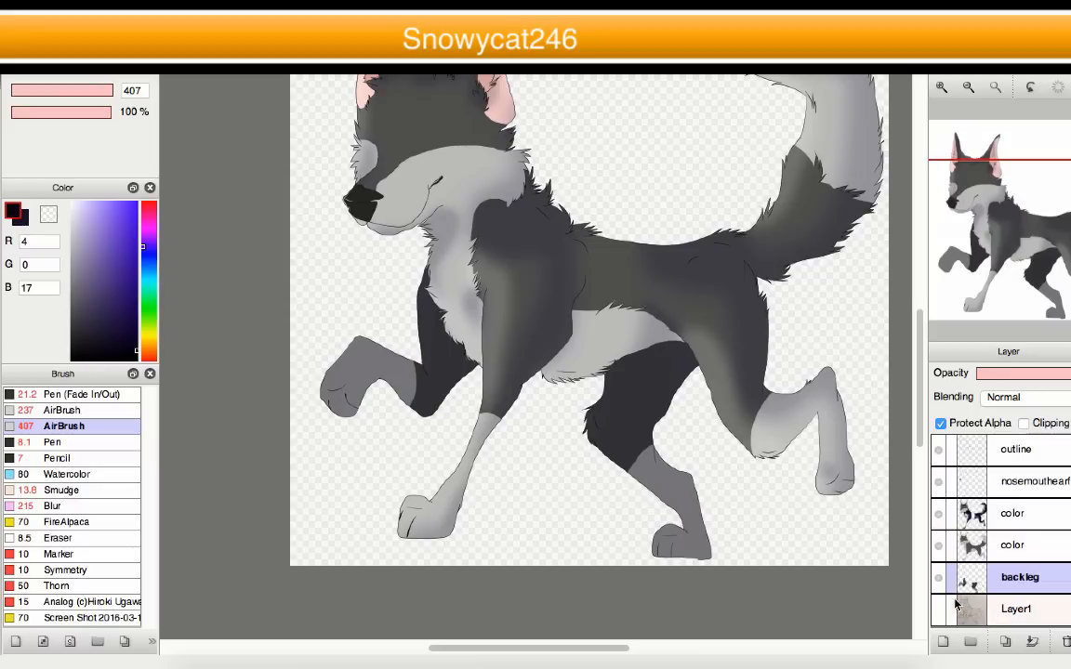
pyautogui.scroll(-2, 428, 491)
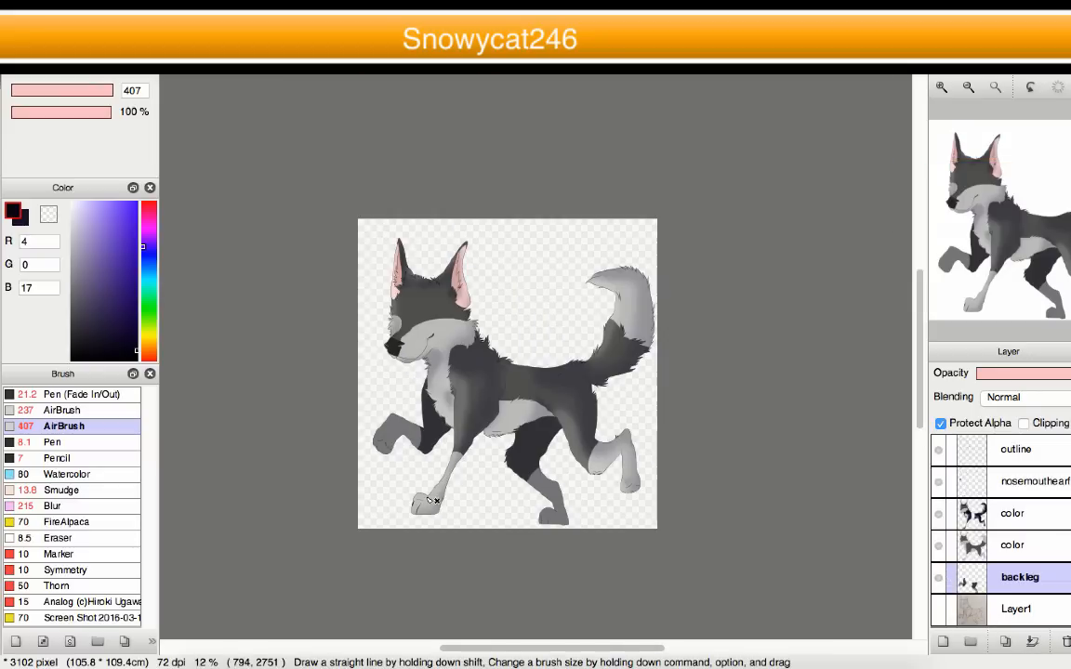
pyautogui.scroll(1, 427, 491)
pyautogui.click(1004, 641)
# - Airbrush dark shadows onto the upper far hind leg and upper far front leg with a size 401 brush at 52% opacity
pyautogui.scroll(-2, 692, 512)
pyautogui.scroll(3, 692, 512)
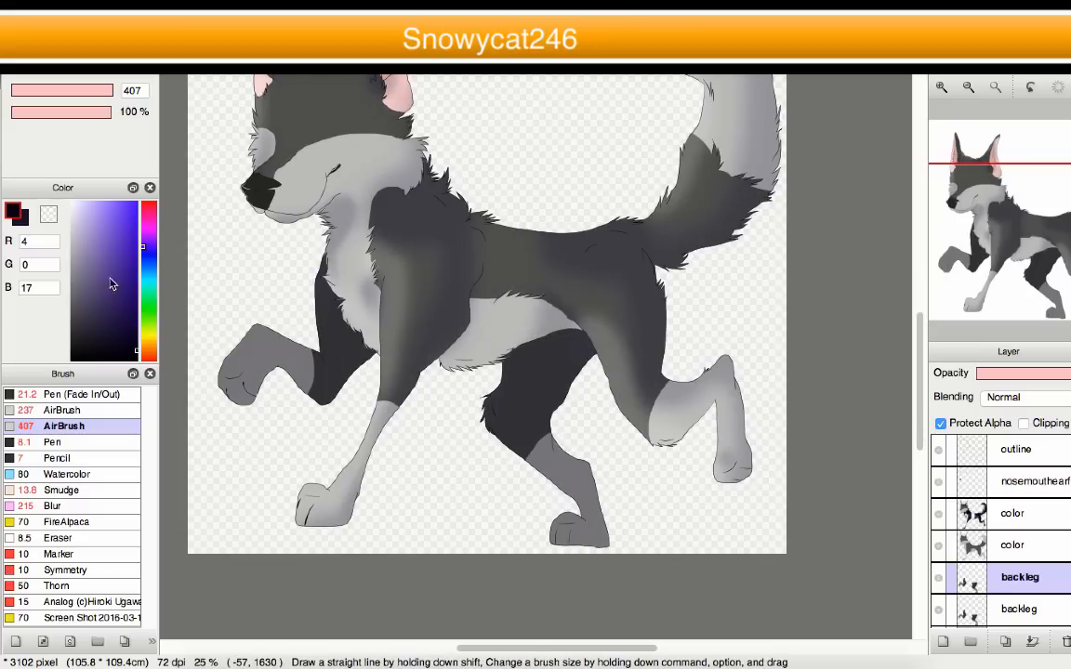
pyautogui.click(63, 409)
pyautogui.moveTo(139, 98); pyautogui.dragTo(148, 100)
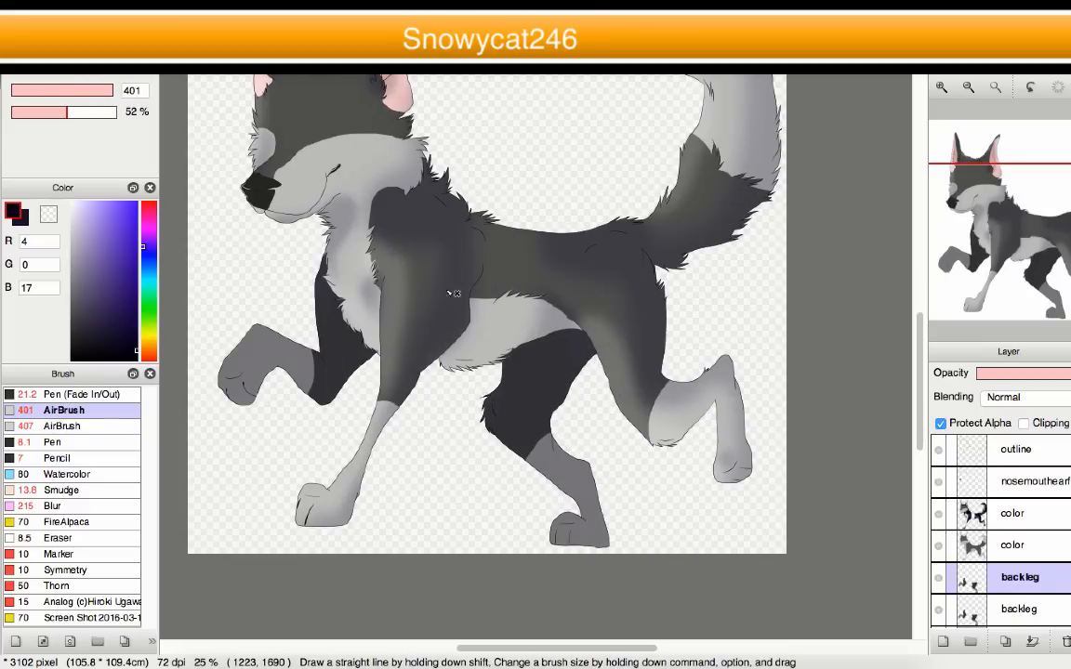
pyautogui.scroll(2, 495, 350)
pyautogui.moveTo(641, 478)
pyautogui.mouseDown()
pyautogui.moveTo(658, 408)
pyautogui.moveTo(483, 333)
pyautogui.moveTo(738, 382)
pyautogui.moveTo(474, 376)
pyautogui.moveTo(470, 409)
pyautogui.mouseUp()
pyautogui.hscroll(-5, 706, 353)
pyautogui.scroll(1, 708, 442)
pyautogui.moveTo(732, 475)
pyautogui.mouseDown()
pyautogui.moveTo(506, 265)
pyautogui.moveTo(659, 531)
pyautogui.mouseUp()
pyautogui.scroll(-4, 534, 424)
pyautogui.scroll(3, 727, 509)
pyautogui.moveTo(744, 549)
pyautogui.mouseDown()
pyautogui.moveTo(682, 555)
pyautogui.moveTo(655, 443)
pyautogui.moveTo(567, 295)
pyautogui.mouseUp()
pyautogui.scroll(-4, 652, 309)
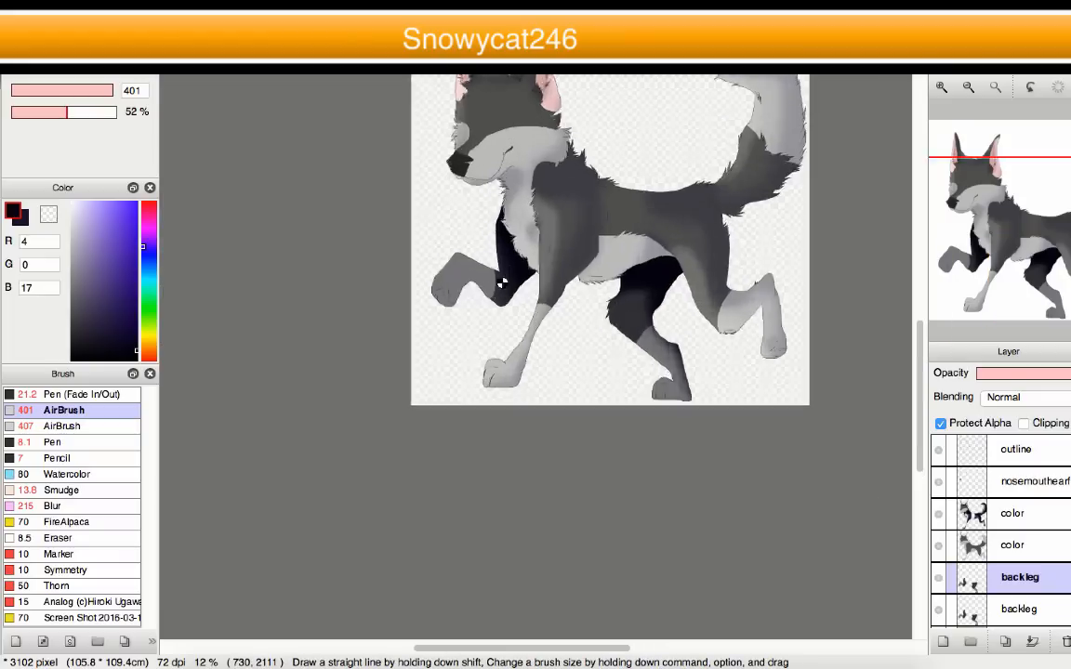
# - Extend the dark airbrush shadow on the raised far front leg and lower the shadow layer's opacity to about half
pyautogui.scroll(3, 499, 282)
pyautogui.moveTo(325, 307)
pyautogui.mouseDown()
pyautogui.moveTo(402, 371)
pyautogui.moveTo(490, 401)
pyautogui.moveTo(465, 344)
pyautogui.mouseUp()
pyautogui.scroll(-5, 468, 361)
pyautogui.scroll(4, 661, 406)
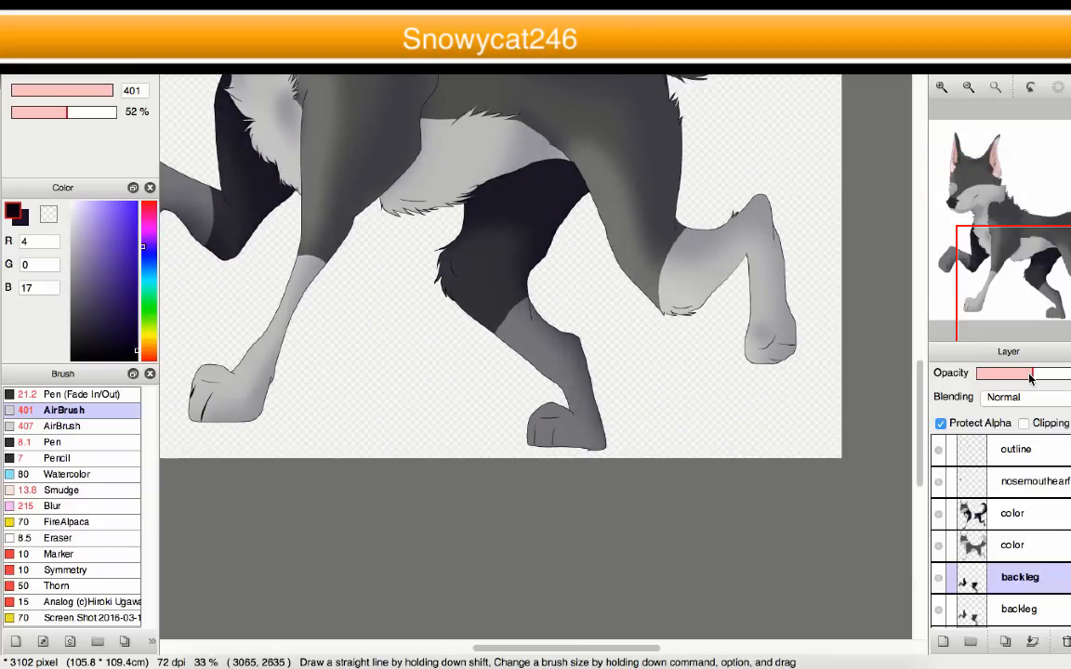
pyautogui.scroll(-4, 639, 402)
pyautogui.scroll(2, 400, 378)
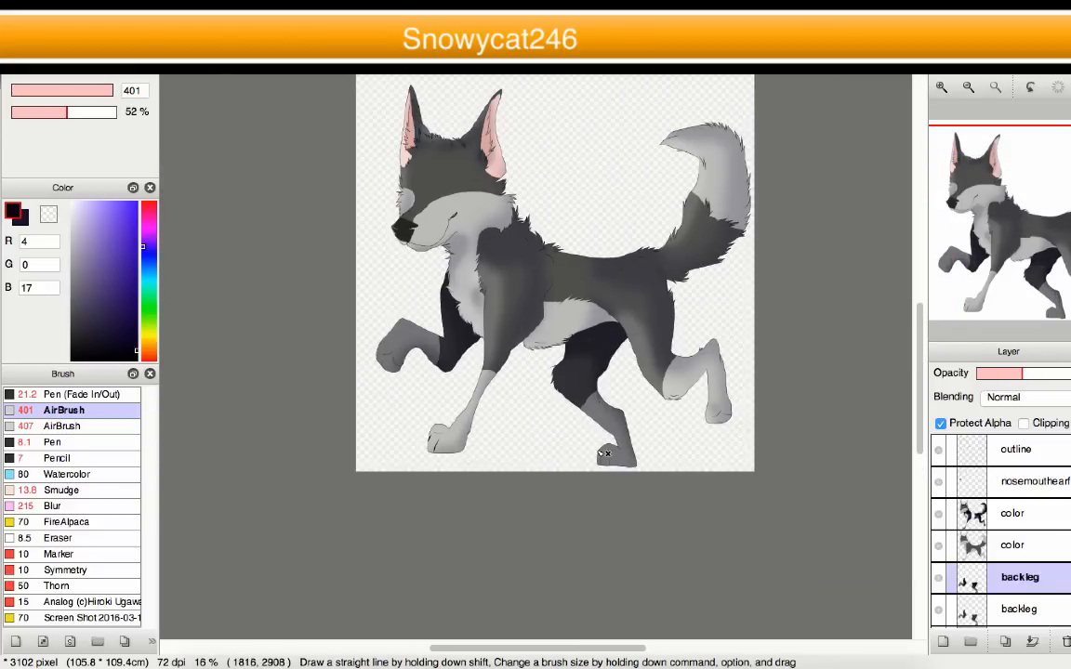
# - Airbrush soft white highlights along the front edges of the far legs, reducing the brush opacity to 37%
pyautogui.scroll(3, 400, 378)
pyautogui.click(81, 203)
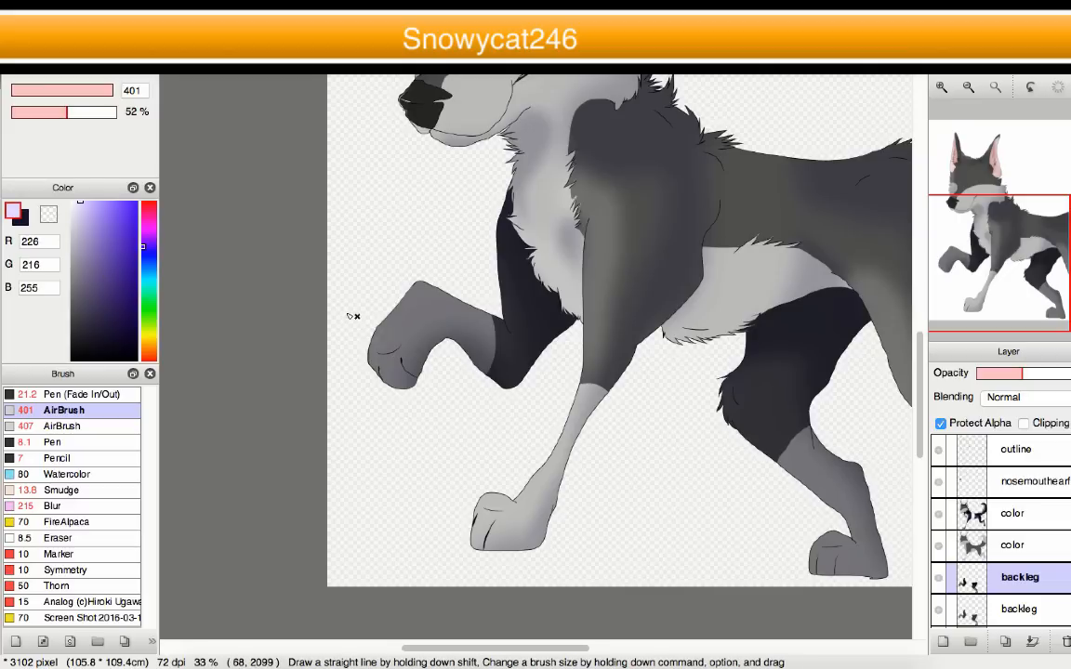
pyautogui.click(73, 202)
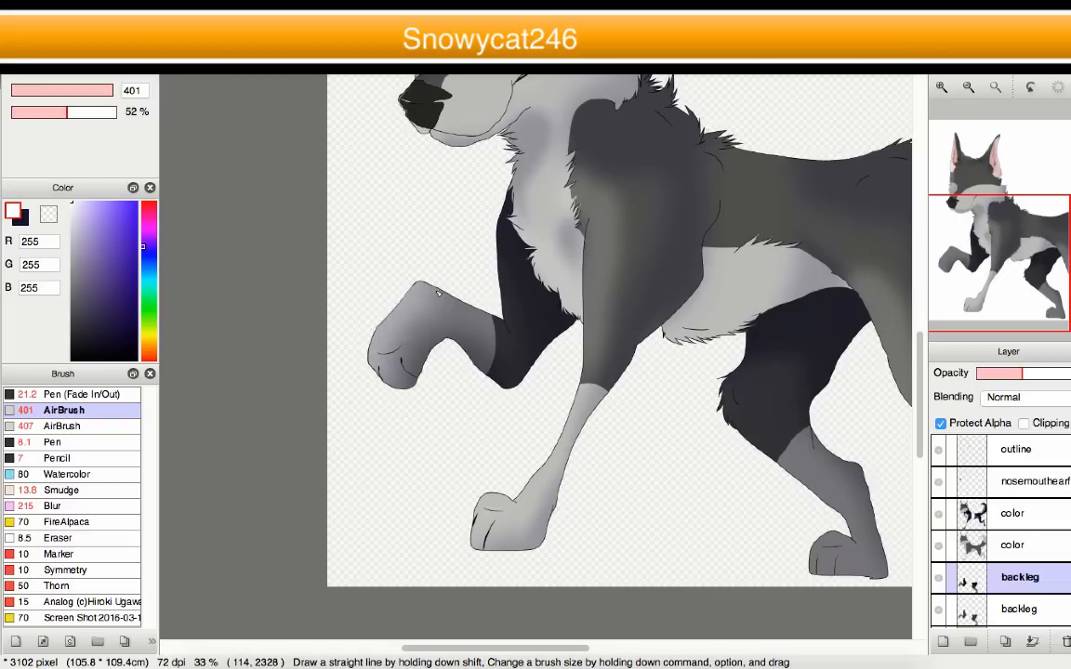
pyautogui.click(493, 220)
pyautogui.scroll(-2, 471, 289)
pyautogui.click(50, 112)
pyautogui.moveTo(494, 137); pyautogui.dragTo(550, 259)
pyautogui.scroll(3, 503, 318)
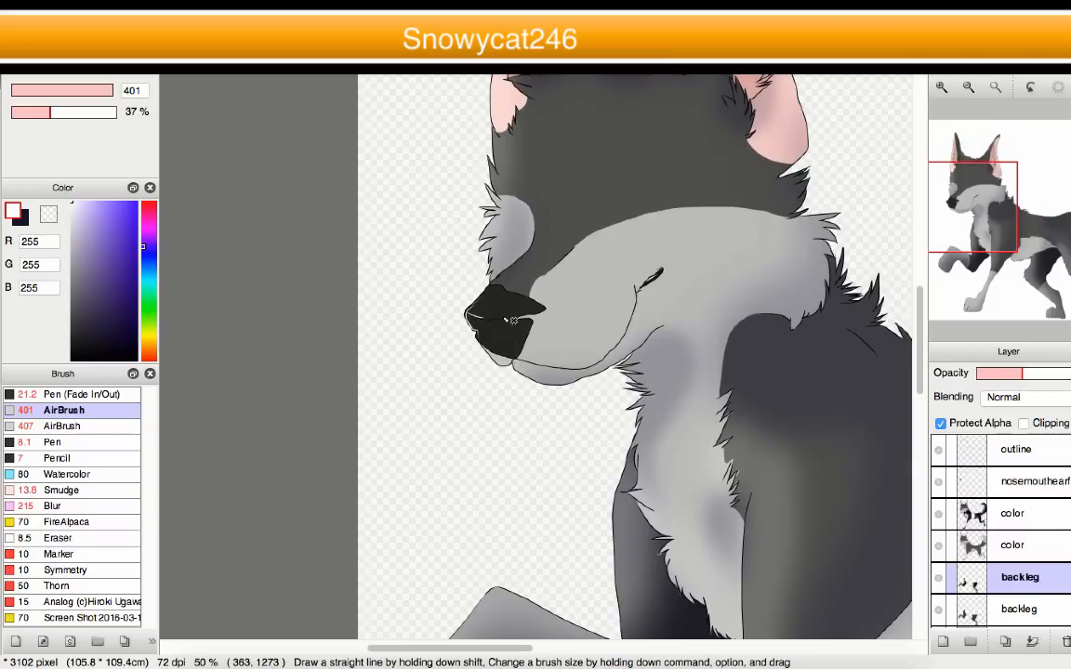
# - Duplicate the nosemouthearfur layer and turn on Protect Alpha for the copy
pyautogui.scroll(-3, 470, 318)
pyautogui.scroll(1, 553, 497)
pyautogui.click(1032, 481)
pyautogui.doubleClick(1032, 480)
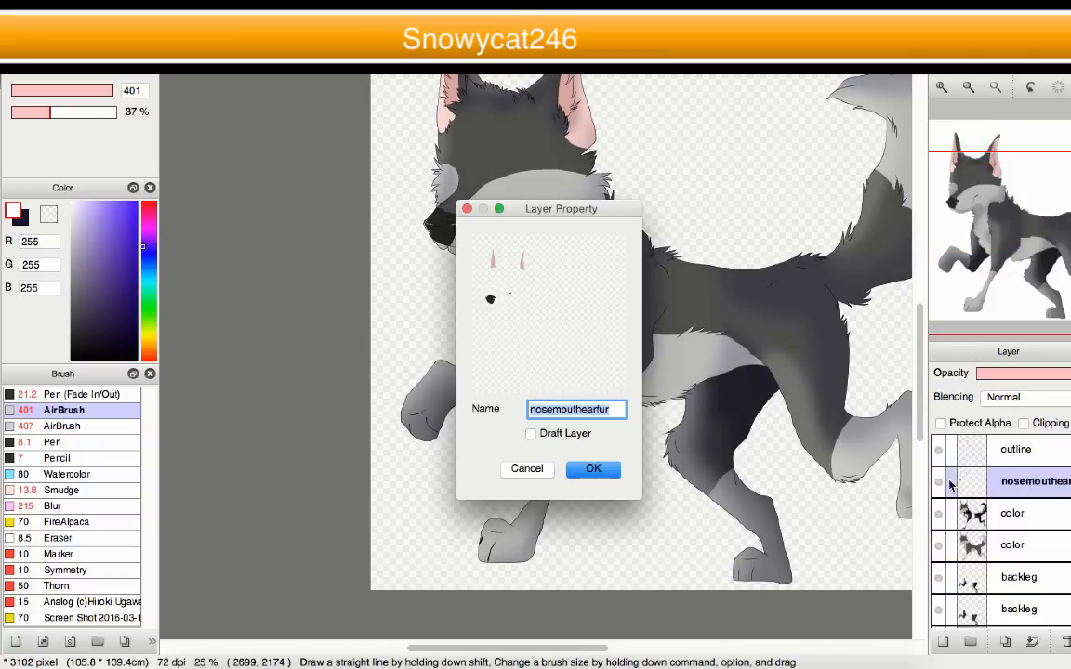
pyautogui.click(524, 471)
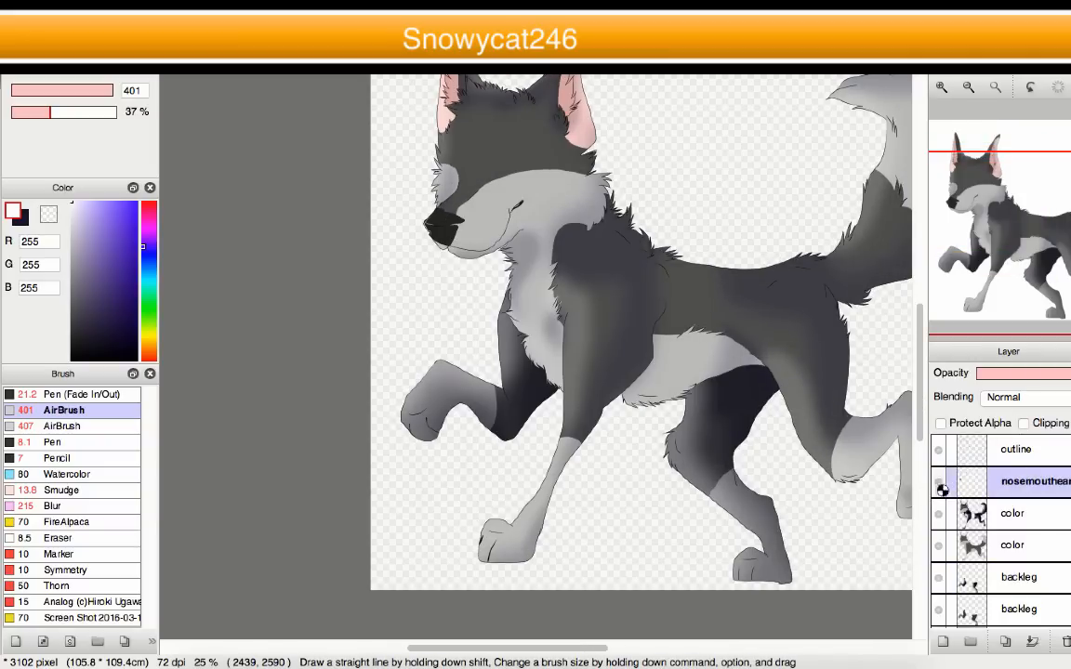
pyautogui.click(1005, 641)
pyautogui.click(941, 423)
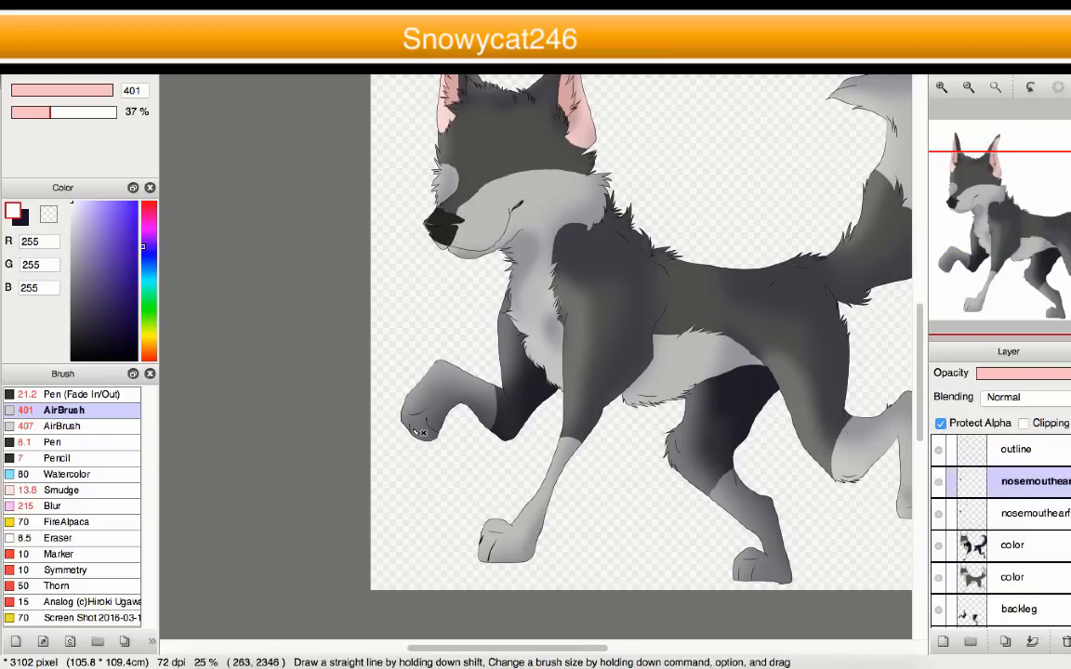
# - Airbrush a white highlight along the front edge of the nose, using a smaller brush of size 87
pyautogui.scroll(-3, 392, 412)
pyautogui.scroll(3, 399, 352)
pyautogui.scroll(3, 398, 355)
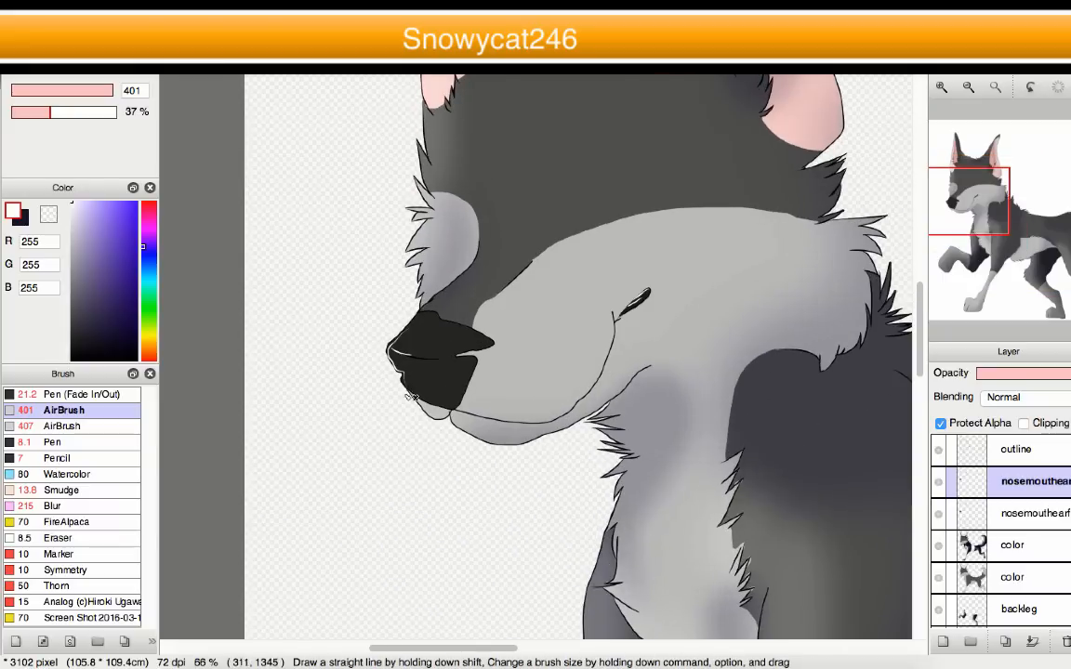
pyautogui.moveTo(398, 354); pyautogui.dragTo(364, 351)
pyautogui.hotkey('ctrl', 'z')
pyautogui.moveTo(81, 93); pyautogui.dragTo(99, 90)
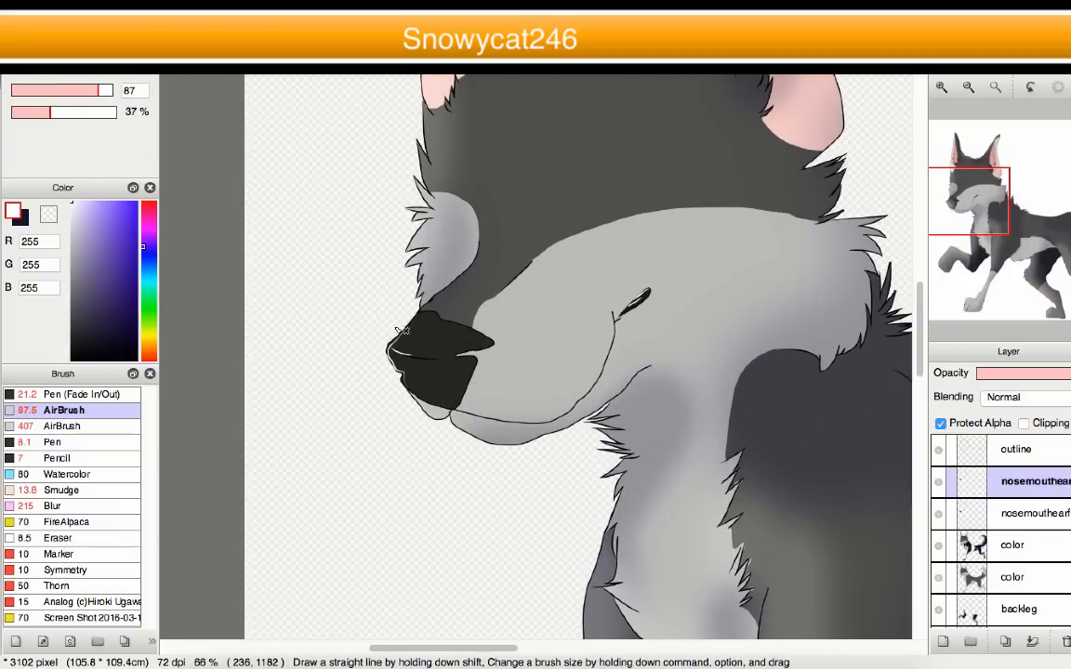
pyautogui.scroll(3, 409, 311)
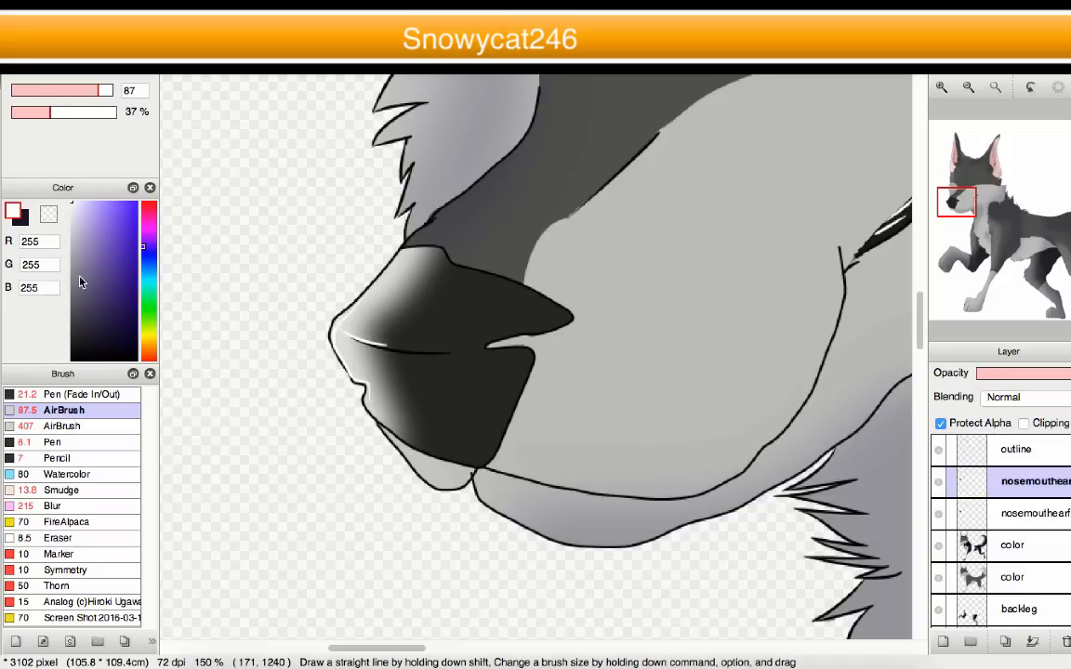
# - Darken the back and underside of the nose with black (RGB 0, 0, 0) using the AirBrush at size 134
pyautogui.moveTo(98, 92); pyautogui.dragTo(110, 92)
pyautogui.moveTo(509, 481)
pyautogui.mouseDown()
pyautogui.moveTo(515, 411)
pyautogui.moveTo(561, 341)
pyautogui.moveTo(445, 251)
pyautogui.moveTo(483, 365)
pyautogui.moveTo(433, 467)
pyautogui.mouseUp()
pyautogui.moveTo(418, 369); pyautogui.dragTo(358, 307)
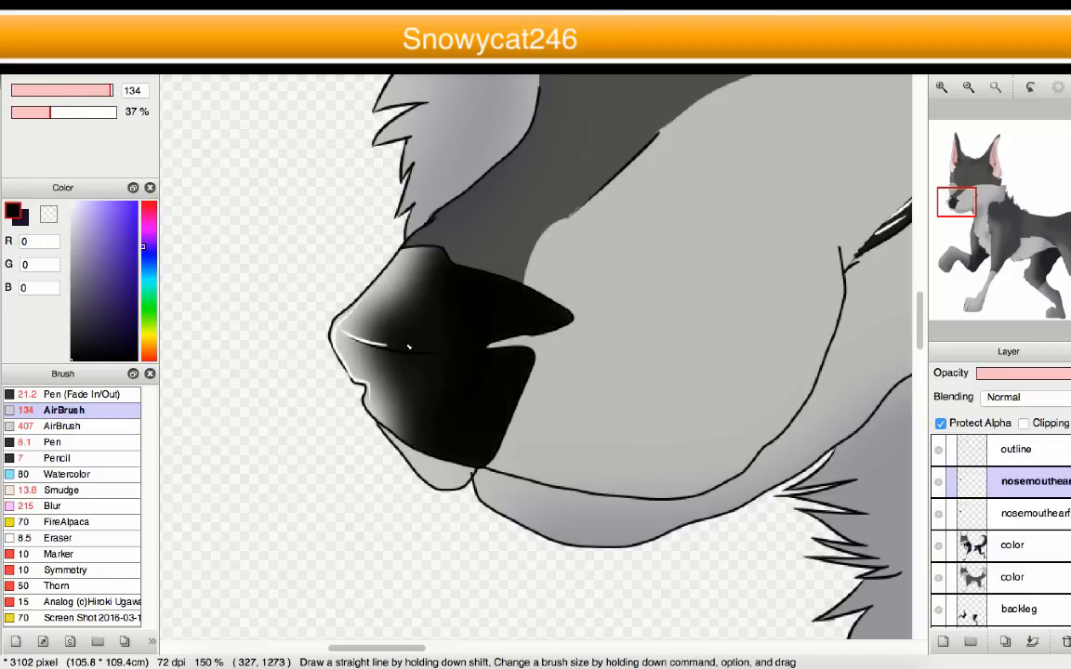
# - Airbrush dark navy shadows along the inner edges of both pink ears with a size 193 brush
pyautogui.scroll(-5, 535, 223)
pyautogui.scroll(3, 534, 224)
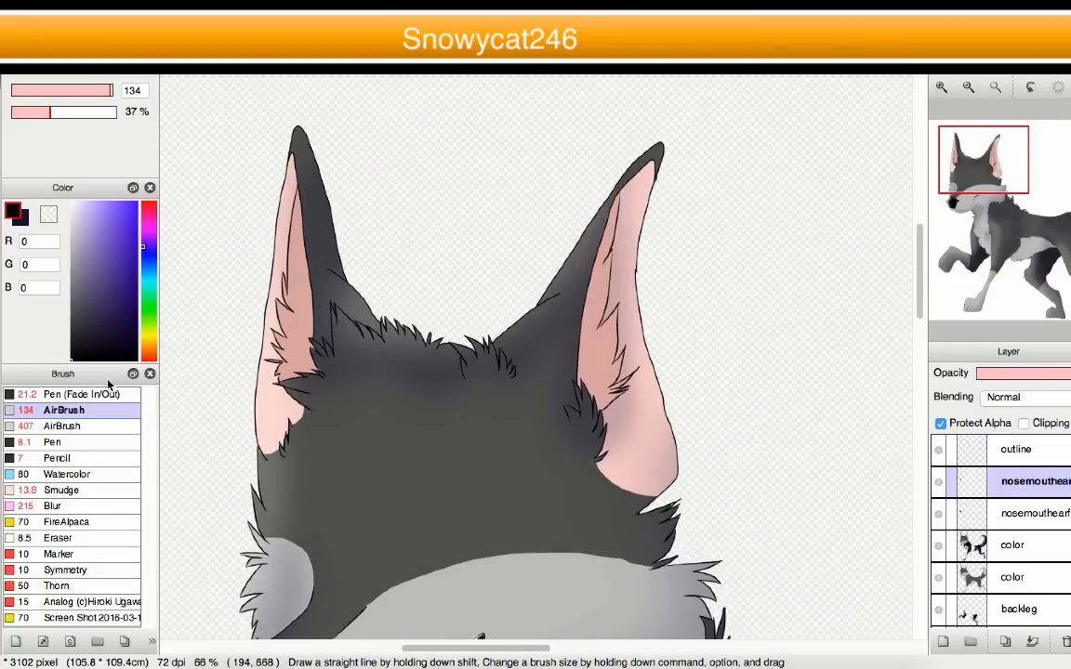
pyautogui.moveTo(107, 91); pyautogui.dragTo(114, 90)
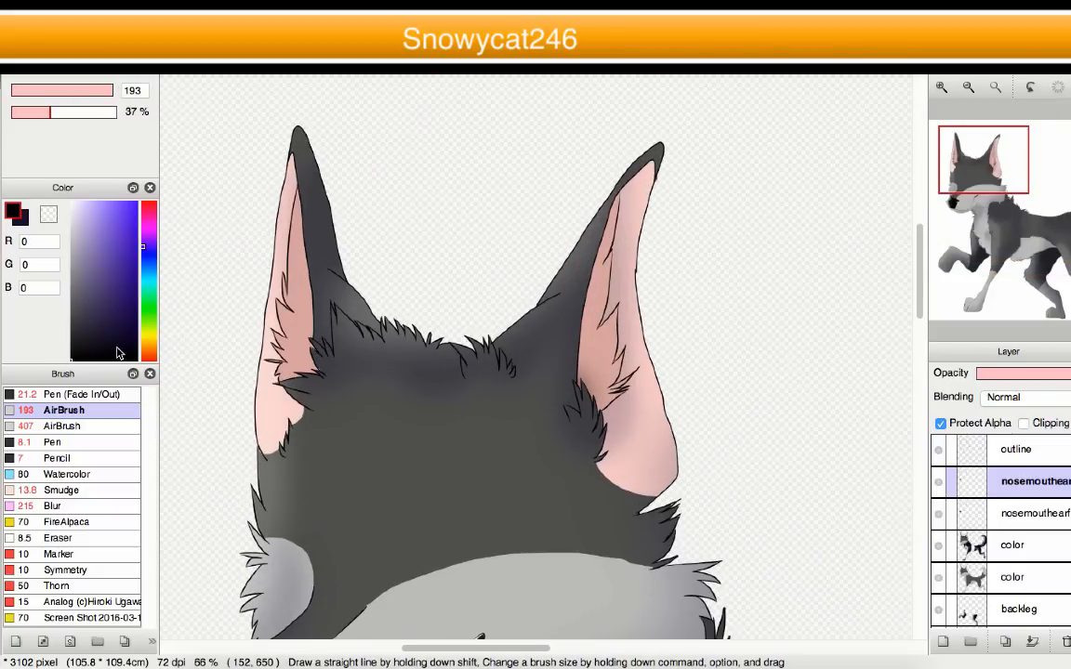
pyautogui.moveTo(566, 413)
pyautogui.mouseDown()
pyautogui.moveTo(574, 294)
pyautogui.moveTo(609, 158)
pyautogui.mouseUp()
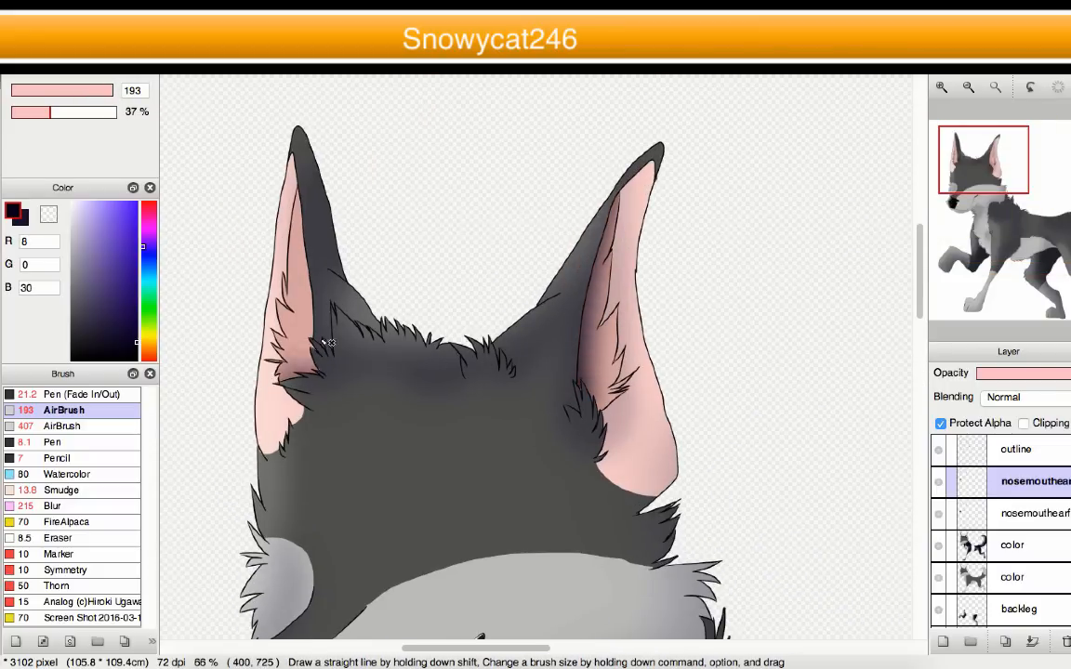
pyautogui.moveTo(327, 343)
pyautogui.mouseDown()
pyautogui.moveTo(341, 234)
pyautogui.moveTo(327, 162)
pyautogui.mouseUp()
pyautogui.scroll(-3, 327, 163)
pyautogui.scroll(4, 411, 242)
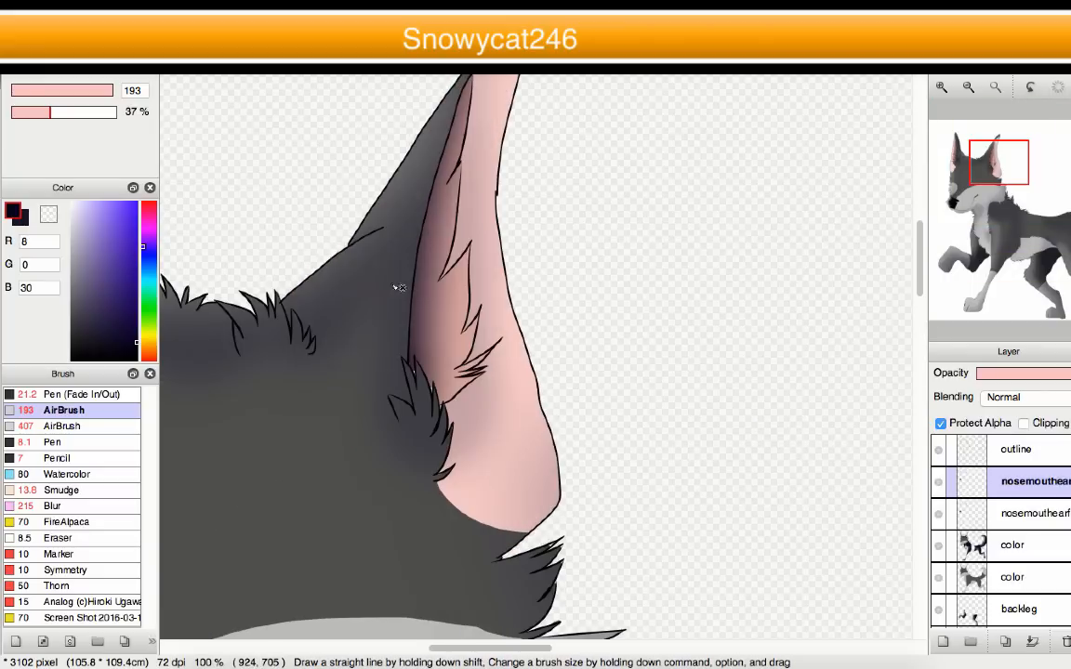
pyautogui.scroll(-1, 374, 346)
pyautogui.scroll(5, 354, 378)
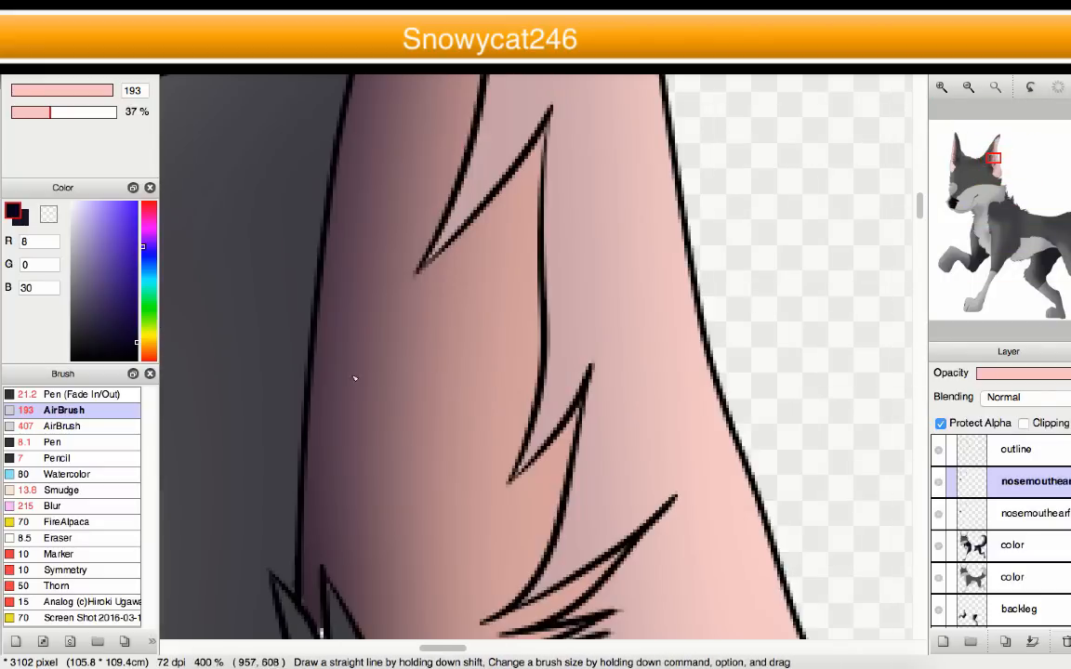
# - Raise the brush opacity to 100% and soften the nose and ear shading by lowering the selected layer's opacity
pyautogui.scroll(-10, 338, 370)
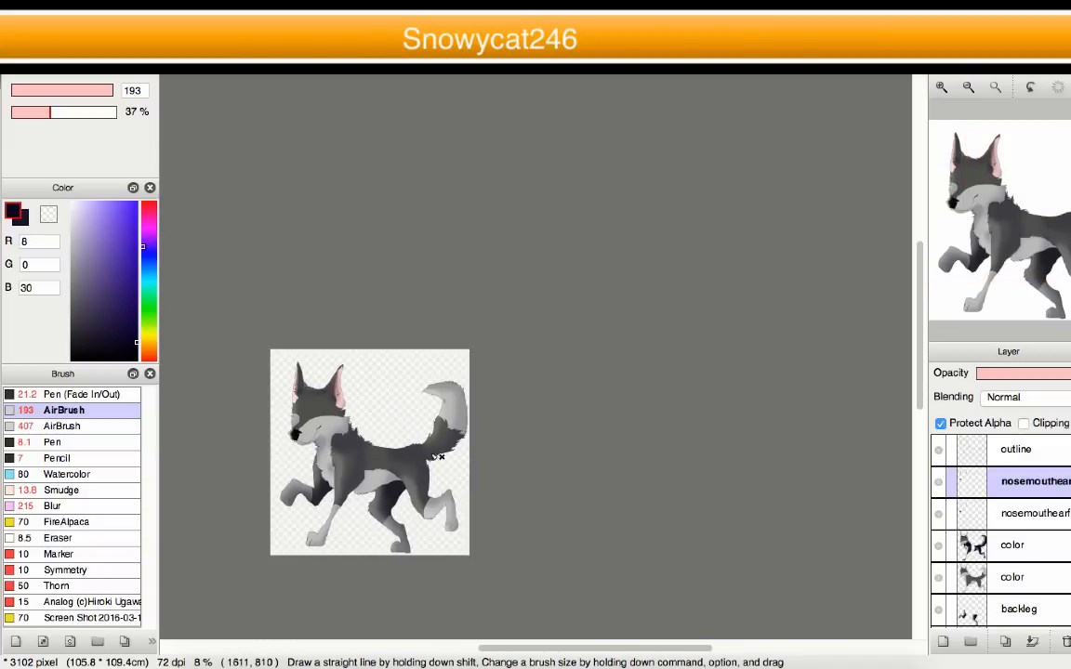
pyautogui.click(114, 111)
pyautogui.scroll(6, 277, 407)
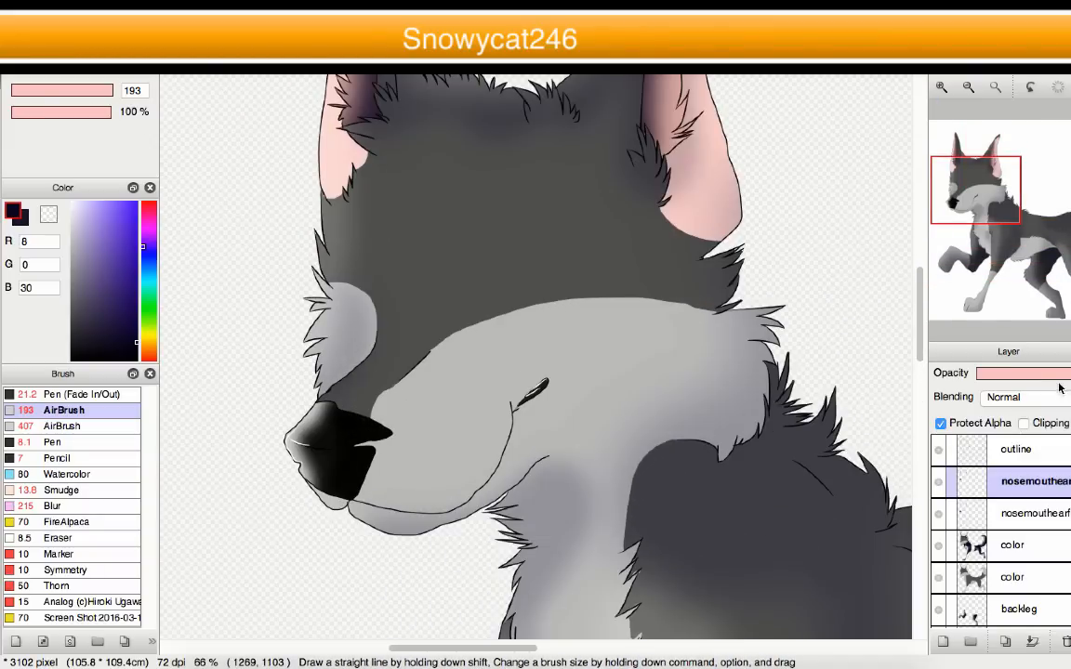
pyautogui.click(1046, 372)
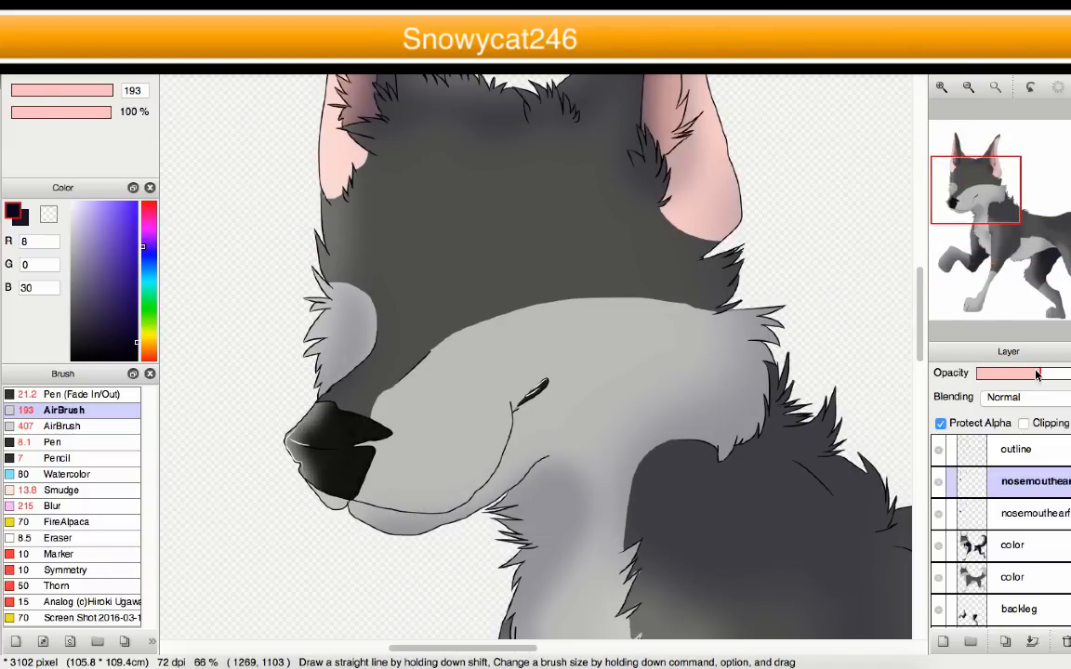
pyautogui.scroll(-5, 724, 381)
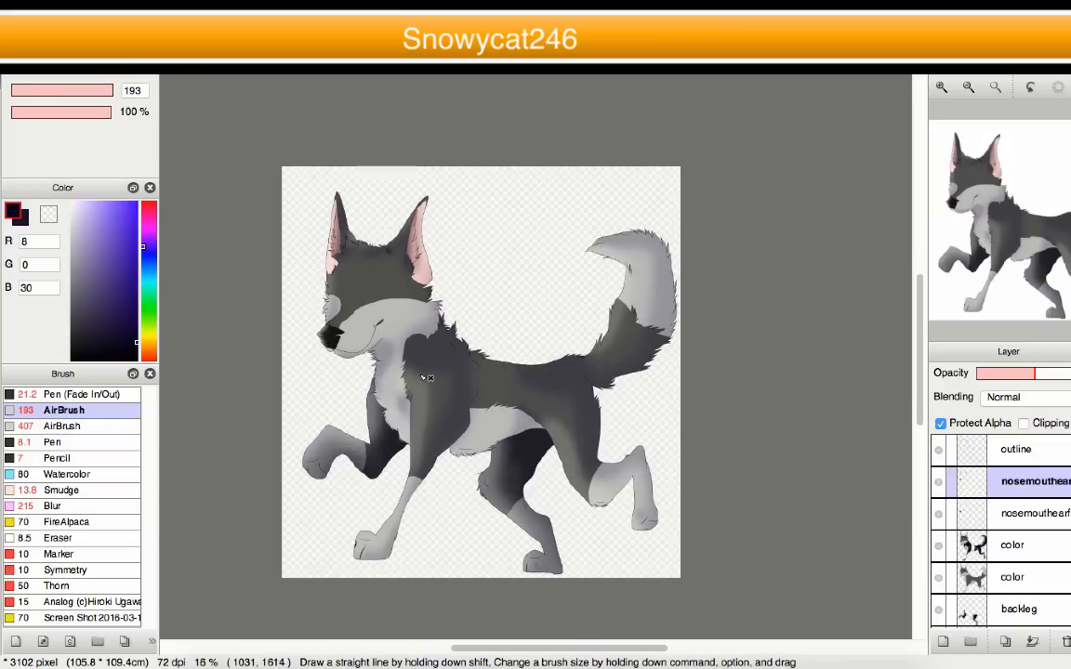
pyautogui.scroll(-2, 554, 425)
pyautogui.scroll(1, 554, 425)
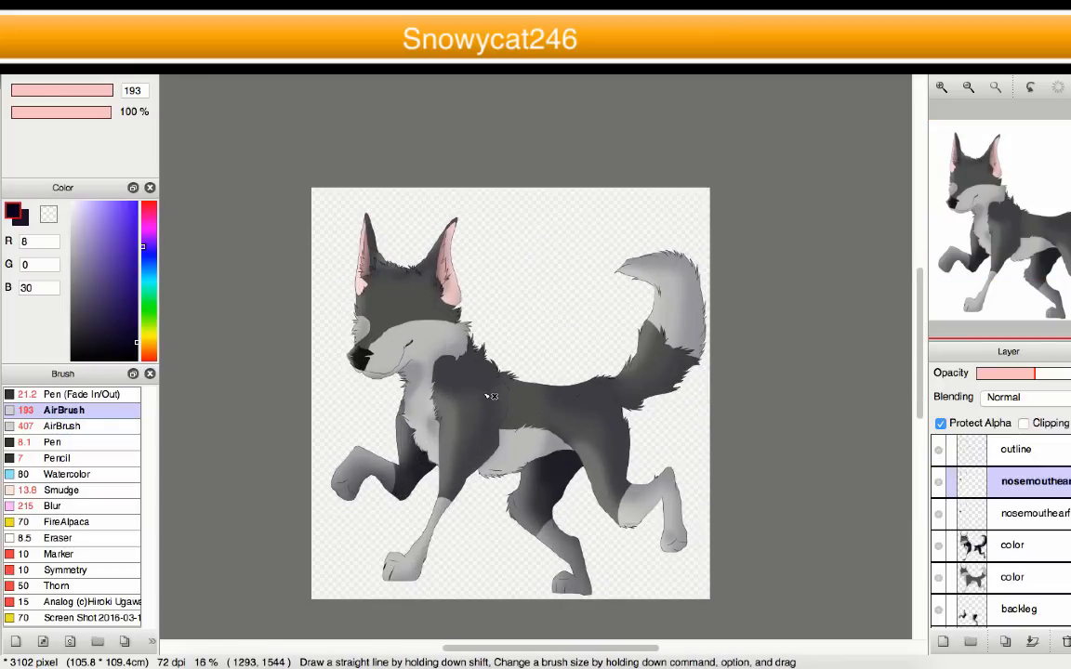
# - Add a new layer directly above the outline layer
pyautogui.click(937, 451)
pyautogui.click(937, 451)
pyautogui.click(1043, 456)
pyautogui.click(942, 641)
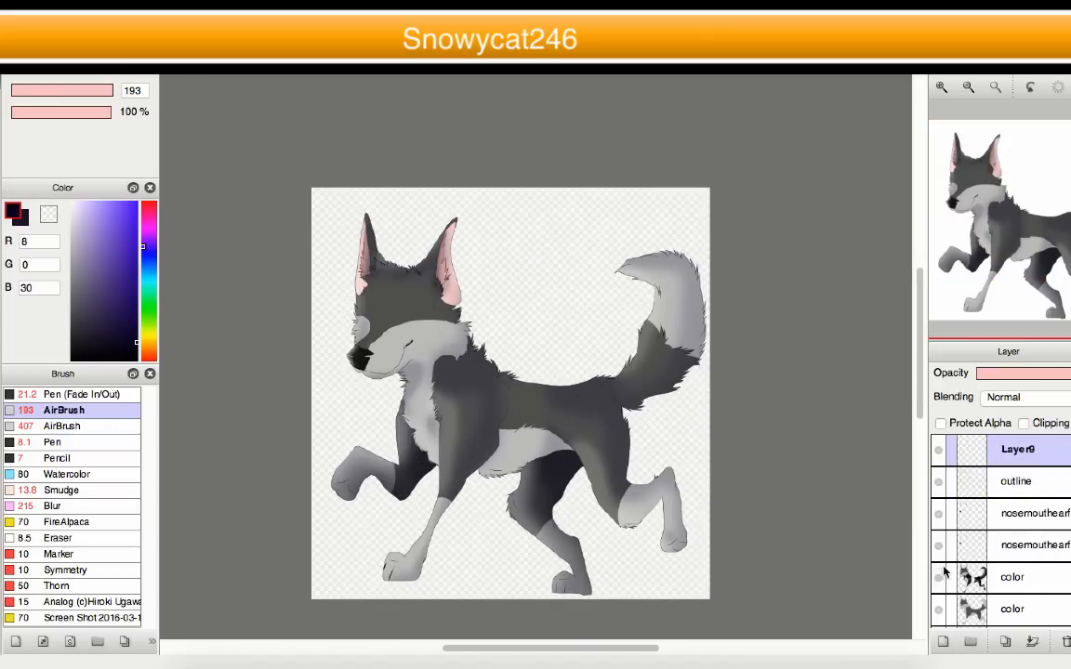
# - Hide the outline, nose, color and backleg layers, leaving the Layer1 pencil sketch visible beneath the new layer
pyautogui.scroll(-3, 944, 574)
pyautogui.moveTo(941, 584); pyautogui.dragTo(943, 452)
pyautogui.scroll(3, 947, 455)
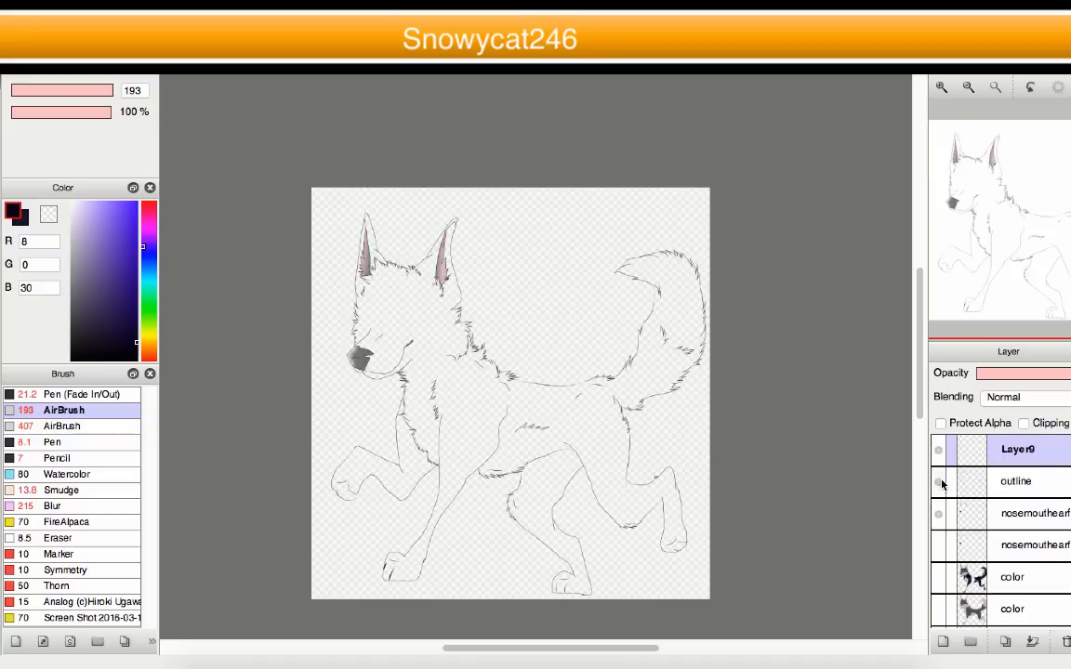
pyautogui.click(940, 480)
pyautogui.scroll(-3, 974, 499)
pyautogui.scroll(3, 974, 499)
pyautogui.click(939, 515)
pyautogui.scroll(-3, 986, 505)
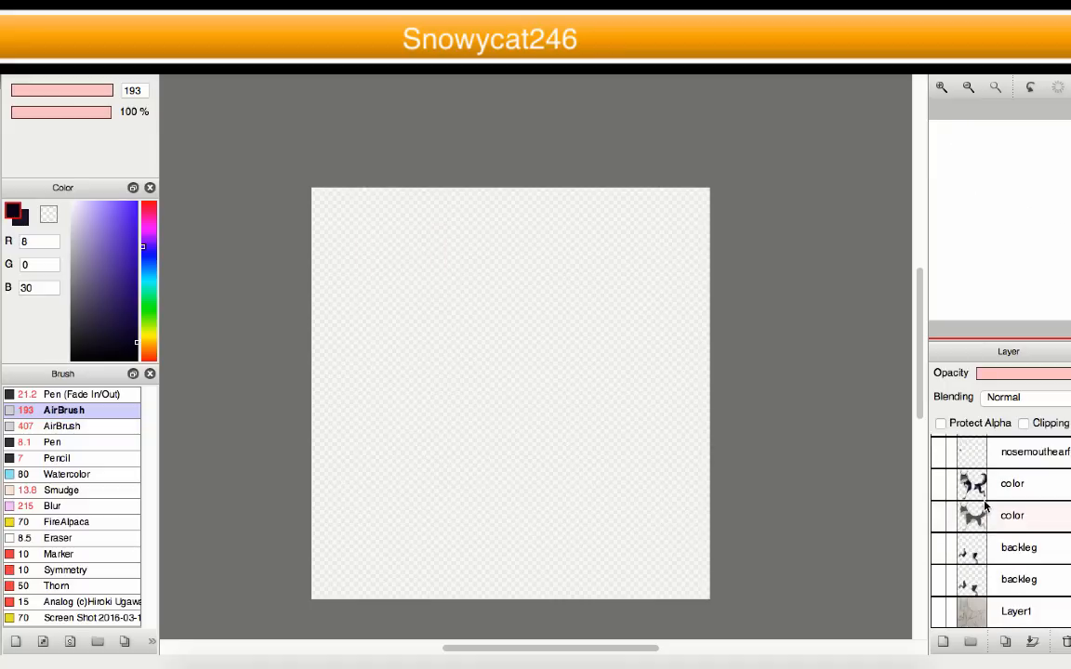
pyautogui.click(938, 516)
pyautogui.click(938, 516)
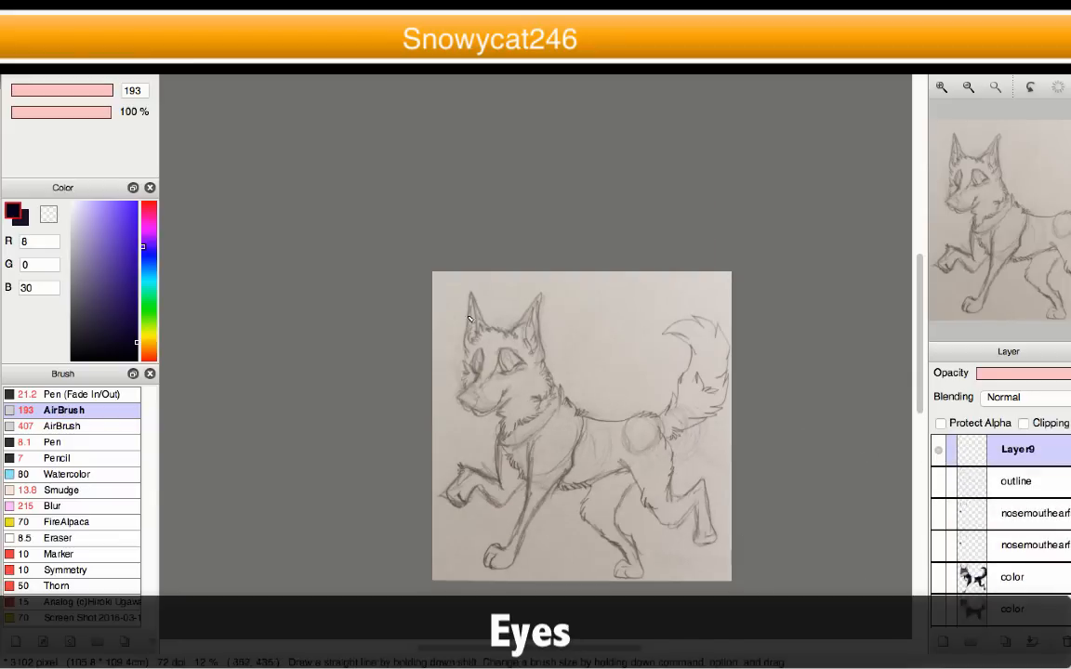
# - Choose the Pen (Fade In/Out) brush at size 14.5 for tracing the wolf's near eye
pyautogui.scroll(6, 508, 367)
pyautogui.click(29, 395)
pyautogui.moveTo(29, 92); pyautogui.dragTo(36, 97)
pyautogui.scroll(-1, 448, 432)
pyautogui.scroll(1, 470, 464)
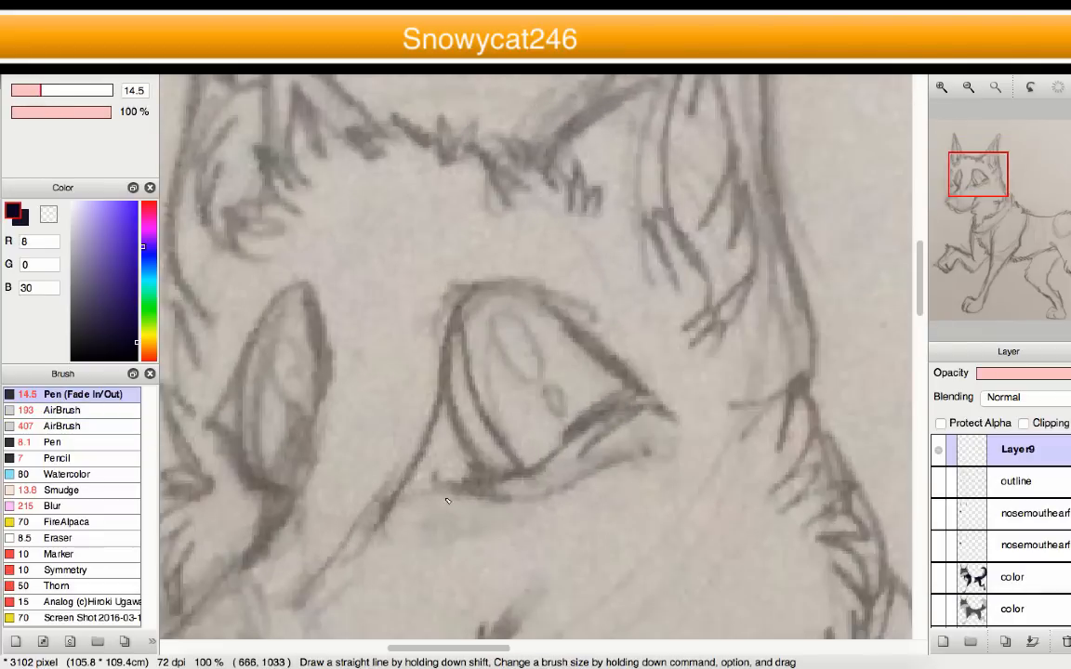
pyautogui.scroll(-2, 474, 437)
pyautogui.scroll(2, 478, 406)
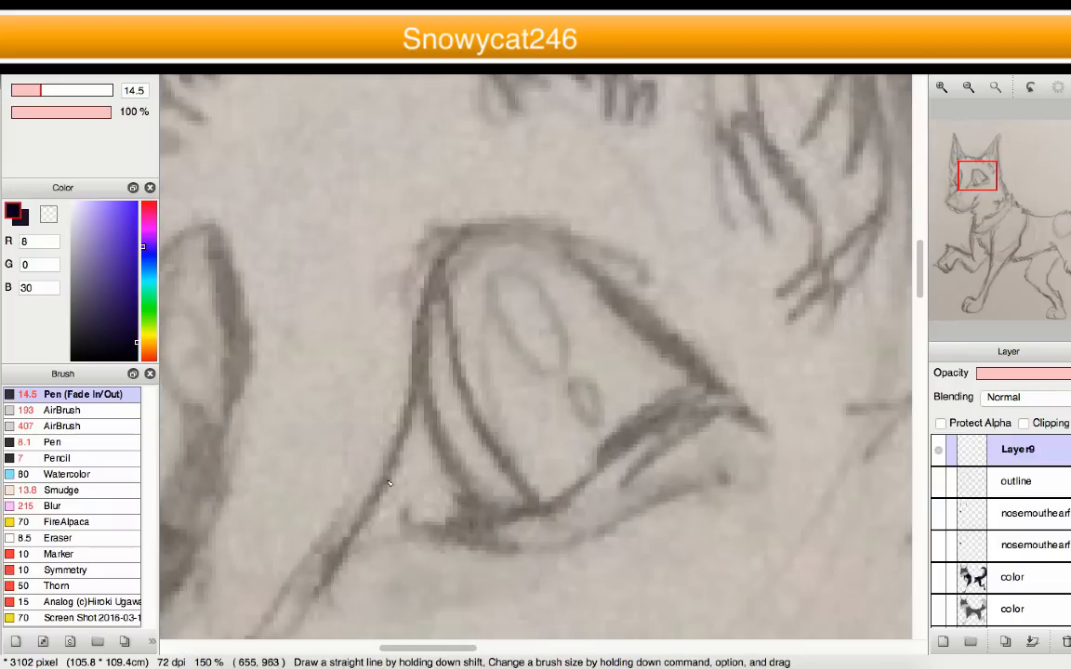
pyautogui.moveTo(330, 557)
pyautogui.mouseDown()
pyautogui.moveTo(407, 353)
pyautogui.moveTo(484, 202)
pyautogui.mouseUp()
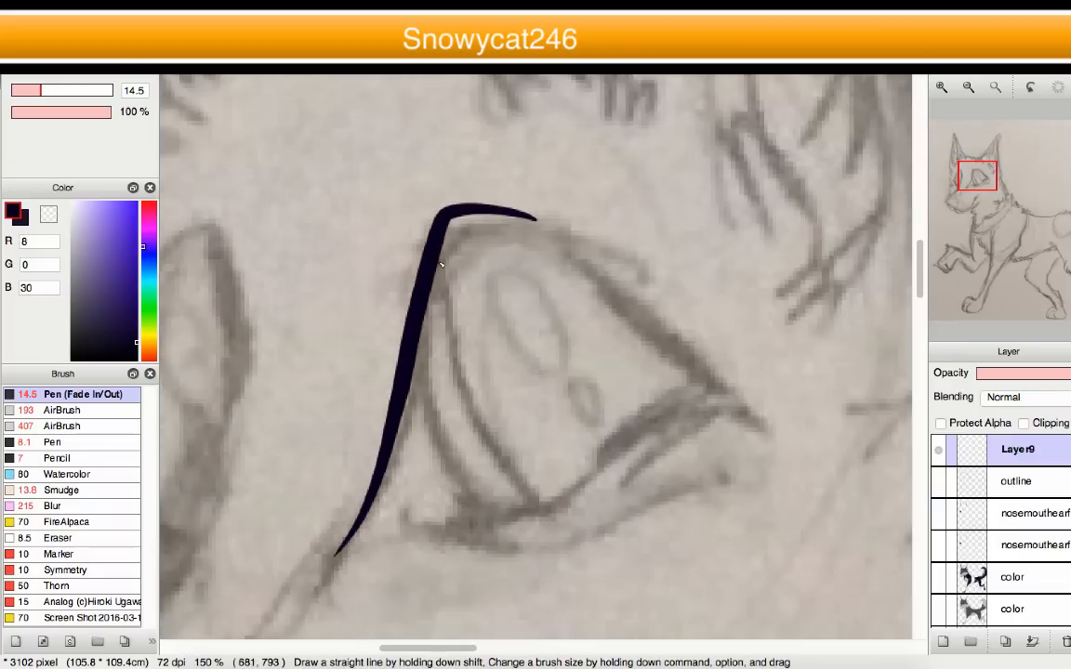
pyautogui.press('super+z')
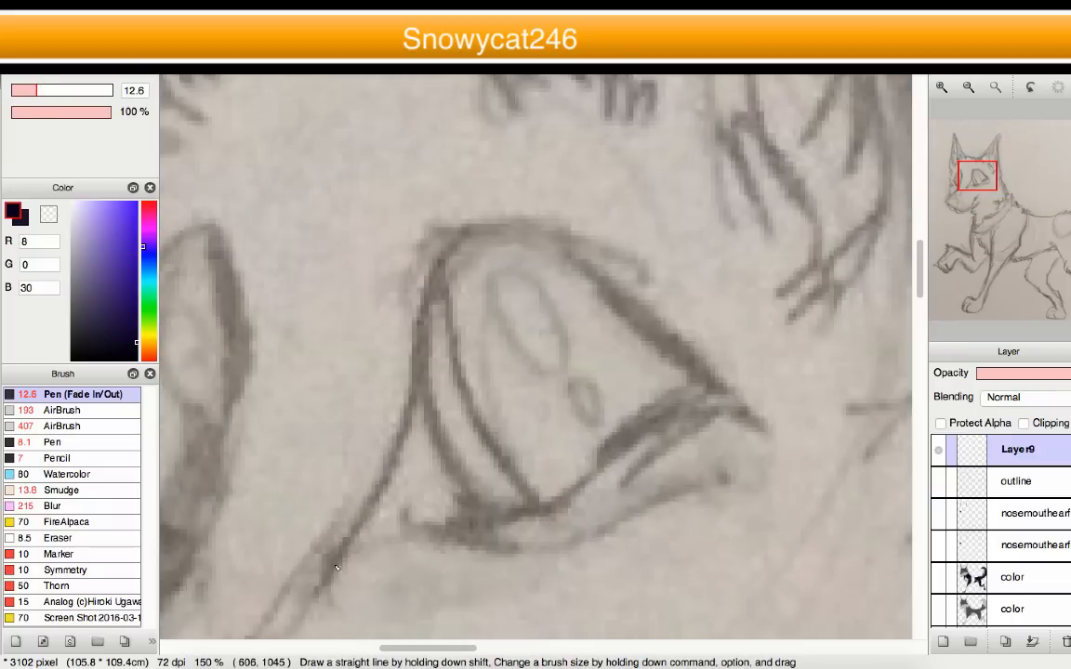
pyautogui.moveTo(314, 567)
pyautogui.mouseDown()
pyautogui.moveTo(355, 540)
pyautogui.moveTo(387, 480)
pyautogui.moveTo(421, 273)
pyautogui.mouseUp()
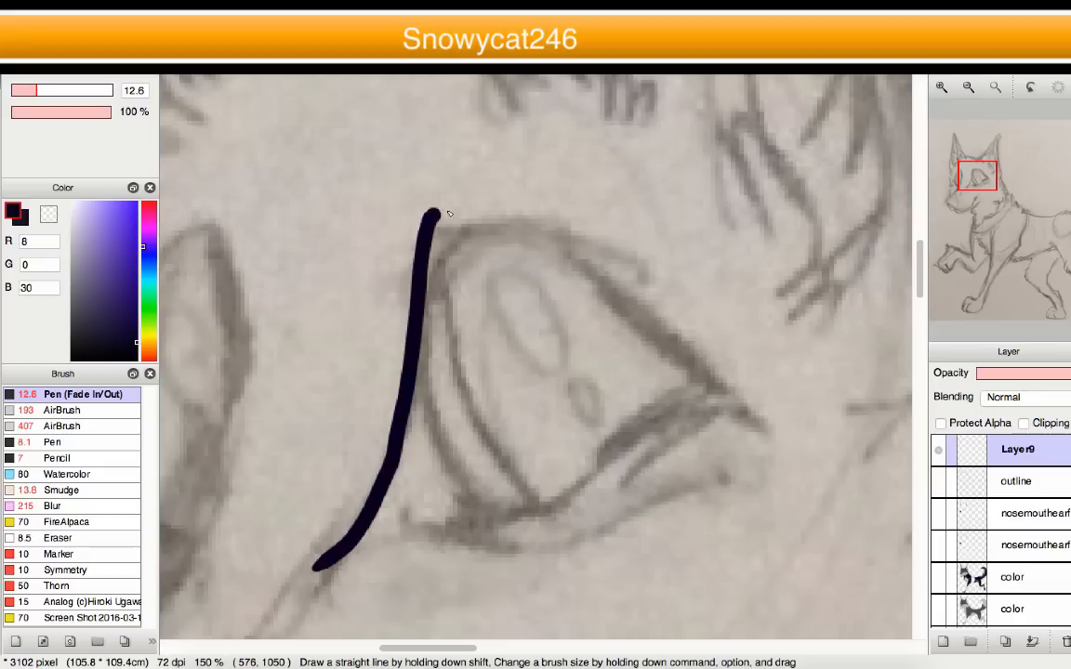
pyautogui.press('super+z')
pyautogui.moveTo(317, 567)
pyautogui.mouseDown()
pyautogui.moveTo(406, 464)
pyautogui.moveTo(409, 354)
pyautogui.moveTo(430, 259)
pyautogui.moveTo(558, 260)
pyautogui.moveTo(659, 348)
pyautogui.moveTo(706, 412)
pyautogui.moveTo(459, 272)
pyautogui.mouseUp()
pyautogui.scroll(-3, 624, 414)
pyautogui.scroll(2, 642, 415)
pyautogui.press('super+z')
pyautogui.press('super+z')
# - Trace the upper contours of the near and far eyes in dark navy with the Pen (Fade In/Out) at size 12.6
pyautogui.moveTo(384, 522); pyautogui.dragTo(428, 456)
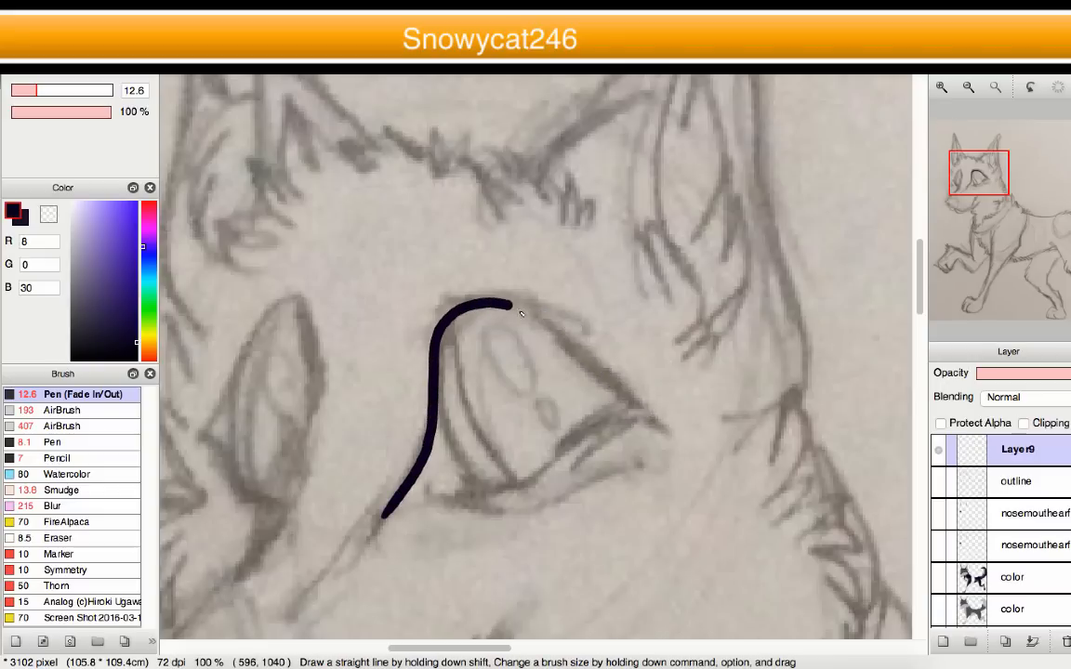
pyautogui.moveTo(583, 356)
pyautogui.mouseDown()
pyautogui.moveTo(604, 390)
pyautogui.moveTo(655, 424)
pyautogui.mouseUp()
pyautogui.scroll(-2, 656, 423)
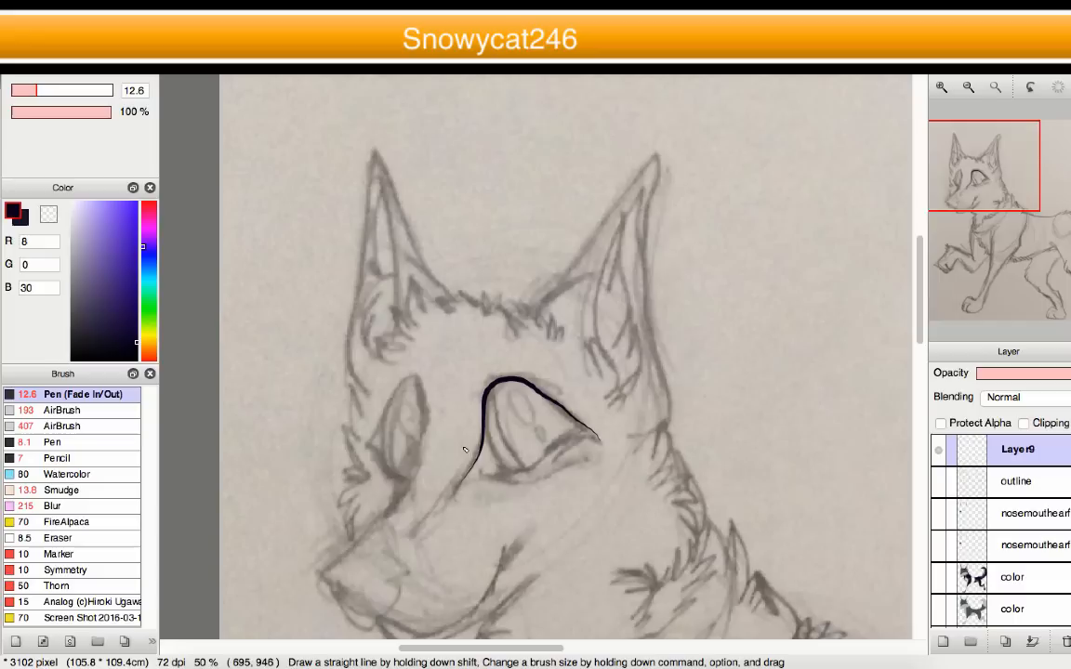
pyautogui.scroll(3, 412, 482)
pyautogui.moveTo(428, 543)
pyautogui.mouseDown()
pyautogui.moveTo(478, 327)
pyautogui.moveTo(465, 219)
pyautogui.moveTo(400, 247)
pyautogui.moveTo(279, 375)
pyautogui.mouseUp()
pyautogui.scroll(-2, 521, 433)
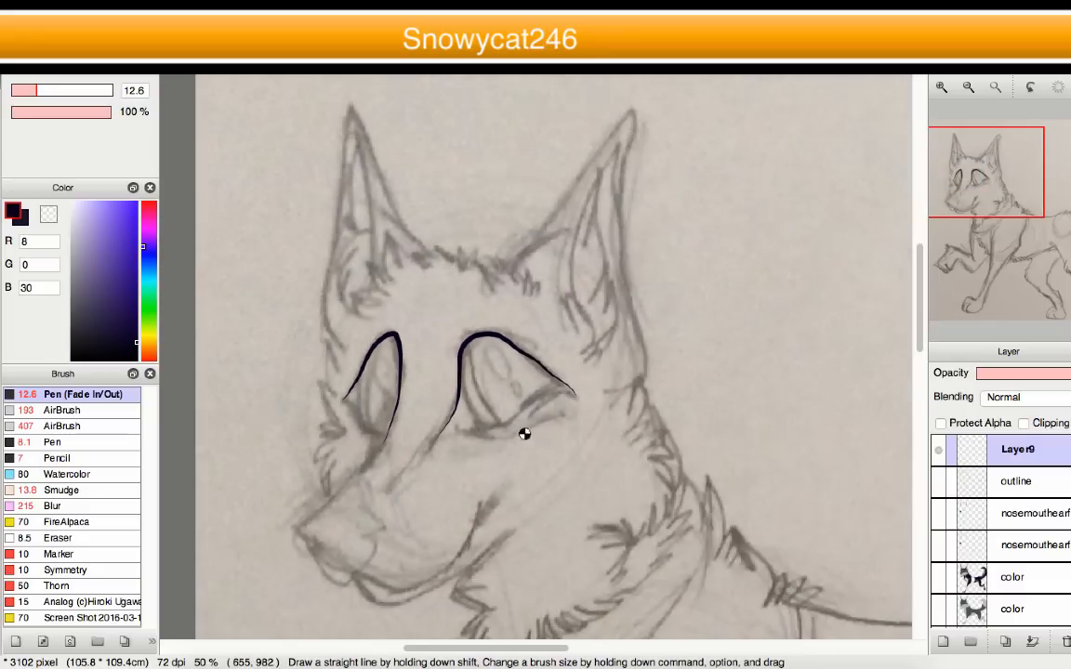
# - Trace the near eye's lower lid from inner to outer corner with a thinner size 7.8 pen
pyautogui.scroll(3, 521, 433)
pyautogui.moveTo(12, 90); pyautogui.dragTo(25, 93)
pyautogui.scroll(-1, 370, 350)
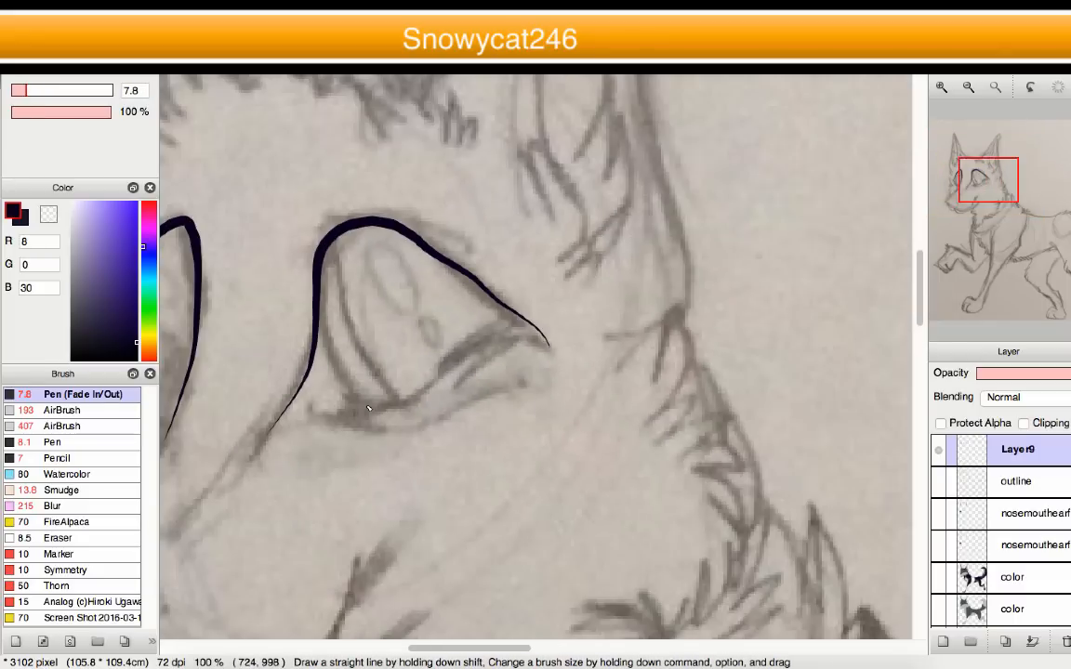
pyautogui.scroll(1, 361, 404)
pyautogui.moveTo(245, 416)
pyautogui.mouseDown()
pyautogui.moveTo(423, 424)
pyautogui.moveTo(526, 369)
pyautogui.moveTo(553, 327)
pyautogui.mouseUp()
pyautogui.moveTo(620, 299); pyautogui.dragTo(572, 311)
pyautogui.scroll(2, 619, 294)
pyautogui.scroll(-4, 595, 360)
pyautogui.scroll(-5, 618, 380)
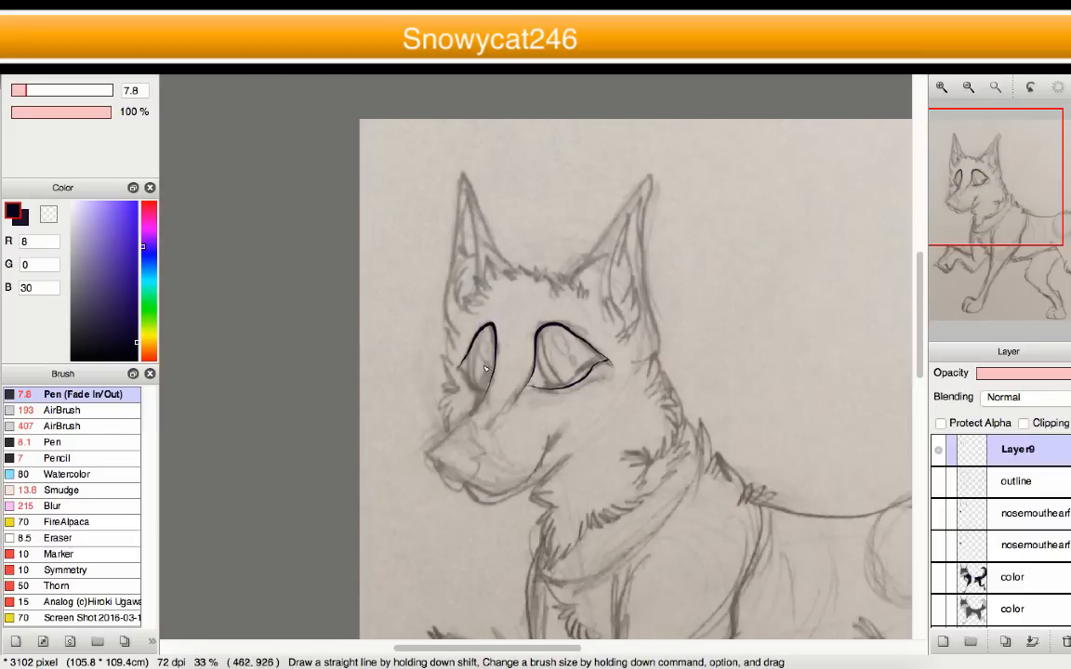
# - Trace the far eye's lower lid with the size 7.8 pen, redoing the stroke to close its outline at the outer corner
pyautogui.scroll(4, 490, 376)
pyautogui.moveTo(480, 386); pyautogui.dragTo(441, 331)
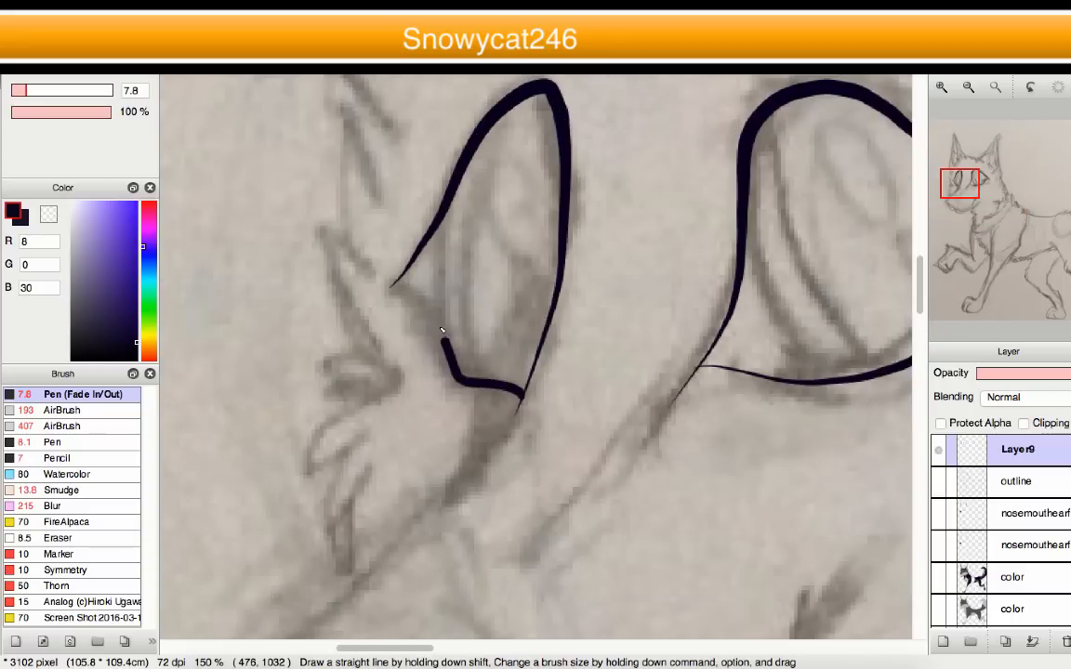
pyautogui.moveTo(400, 283); pyautogui.dragTo(394, 280)
pyautogui.scroll(-4, 431, 376)
pyautogui.scroll(5, 425, 360)
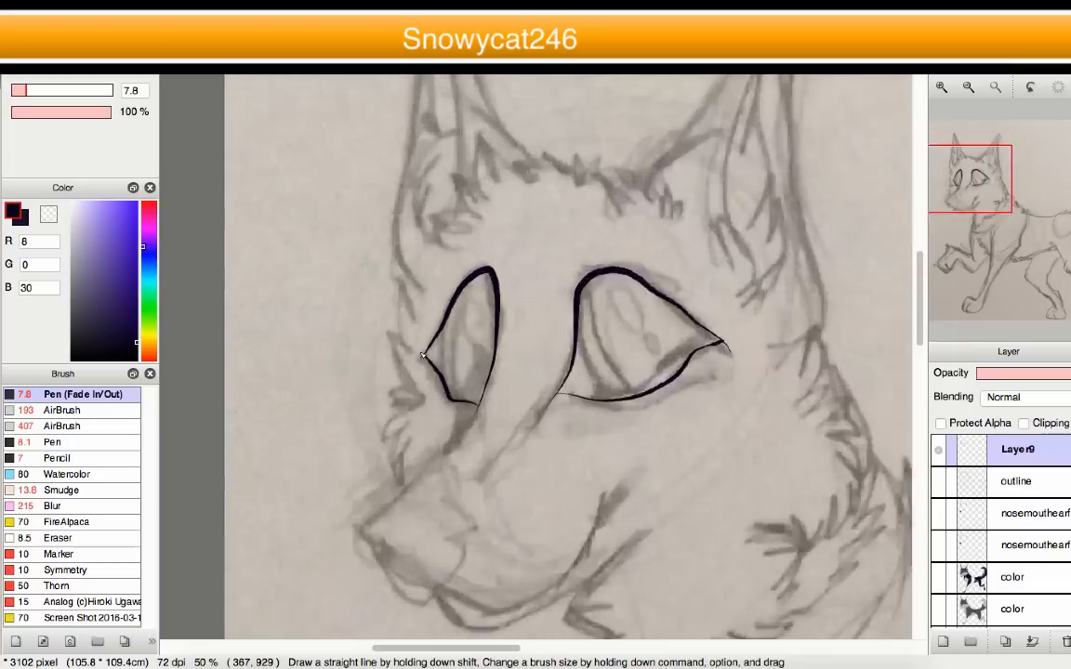
pyautogui.press('super+z')
pyautogui.moveTo(595, 453)
pyautogui.mouseDown()
pyautogui.moveTo(493, 423)
pyautogui.moveTo(437, 349)
pyautogui.moveTo(409, 335)
pyautogui.mouseUp()
pyautogui.scroll(-4, 462, 373)
pyautogui.scroll(3, 622, 430)
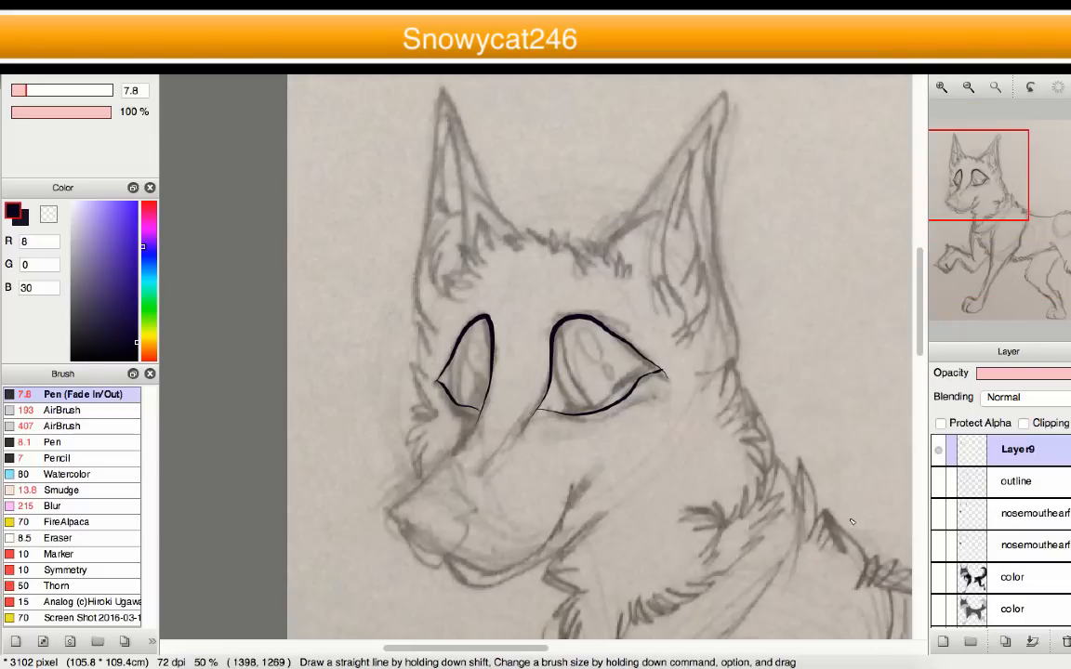
# - Rename the layer holding the eye line art as eyeoutline
pyautogui.doubleClick(1030, 458)
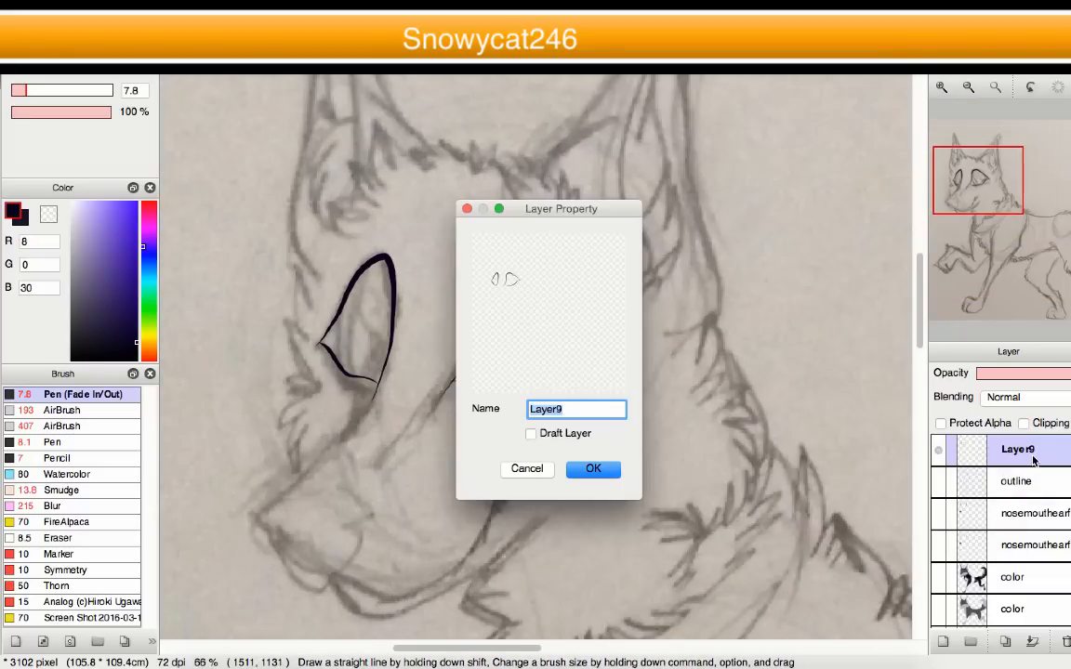
pyautogui.write('eyeoutline')
pyautogui.press('Return')
# - Add a new layer between eyeoutline and outline and name it eyecoloring
pyautogui.click(1034, 476)
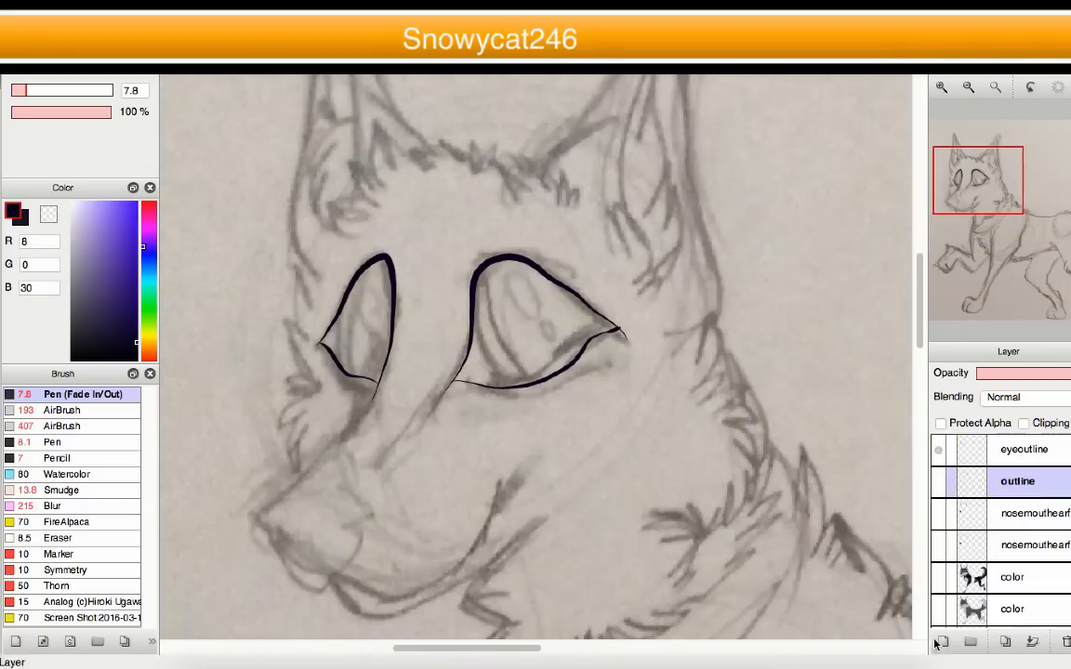
pyautogui.press('super+shift+n')
pyautogui.scroll(-3, 1007, 576)
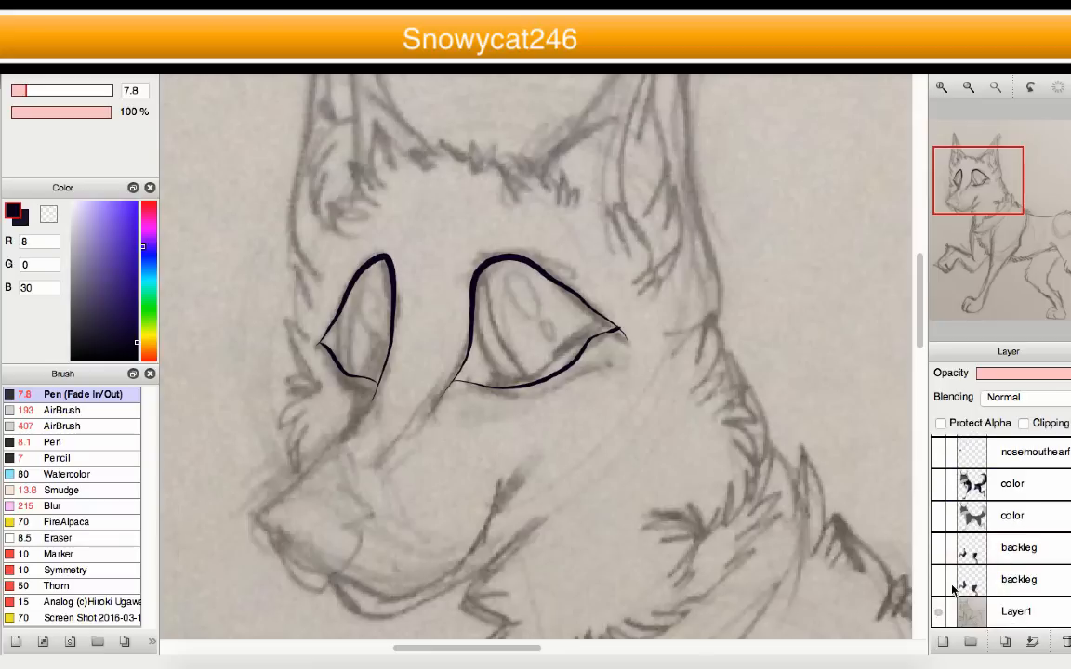
pyautogui.scroll(5, 952, 558)
pyautogui.doubleClick(1030, 490)
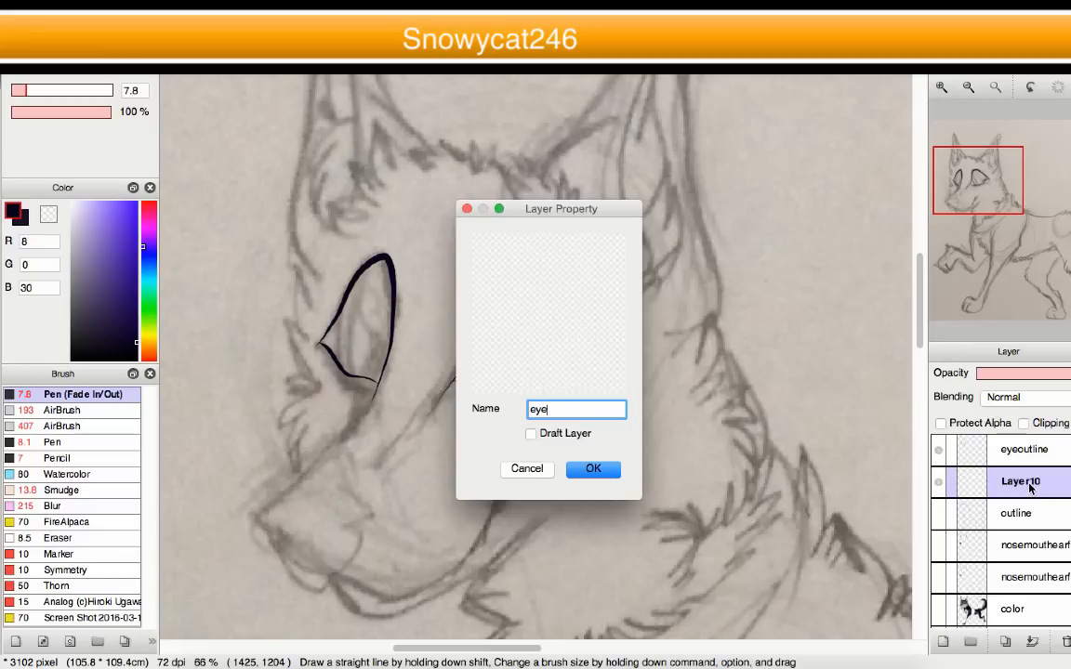
pyautogui.write('eyecoloring')
pyautogui.press('Return')
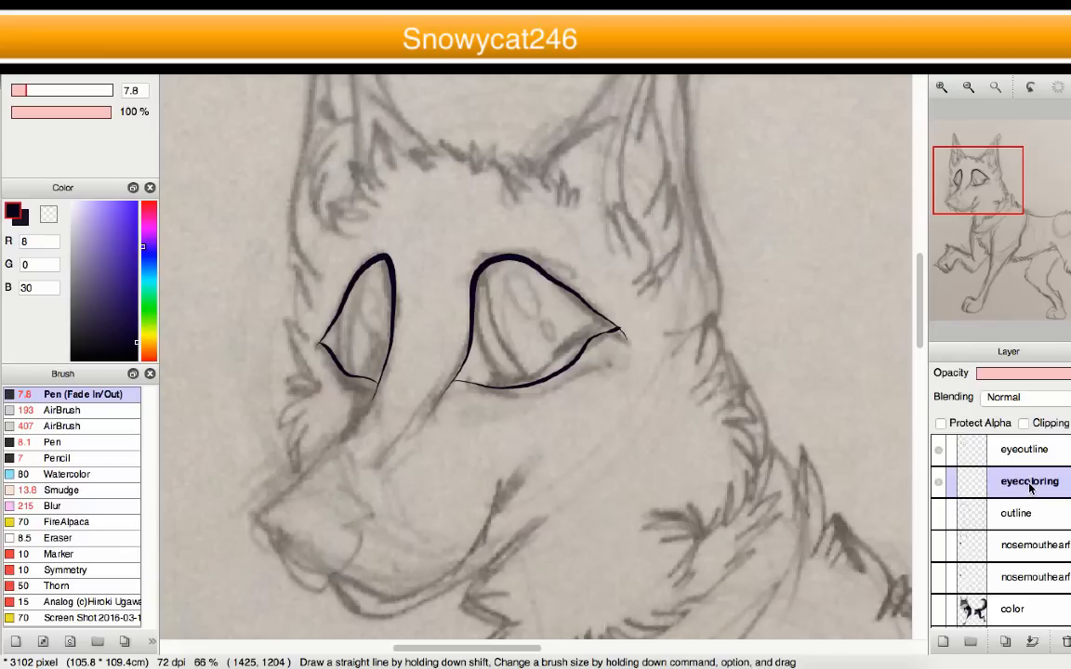
# - Trace the near eye's inner curved line from upper lid to lower lid in dark purple (RGB 36, 0, 118)
pyautogui.scroll(2, 483, 270)
pyautogui.scroll(-2, 509, 368)
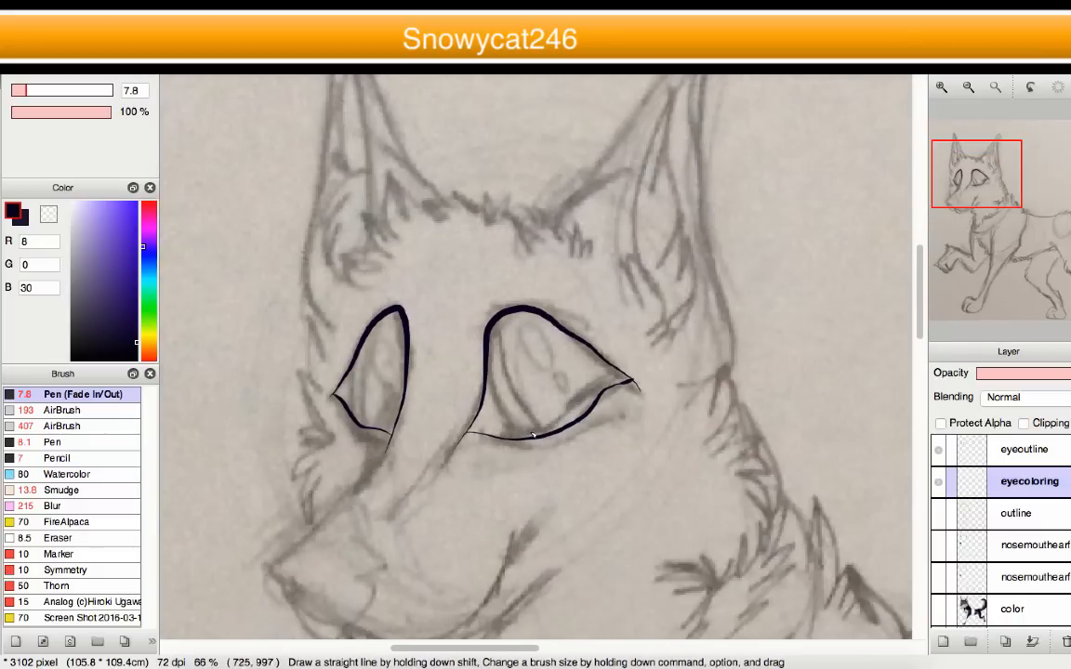
pyautogui.scroll(2, 464, 395)
pyautogui.scroll(2, 467, 401)
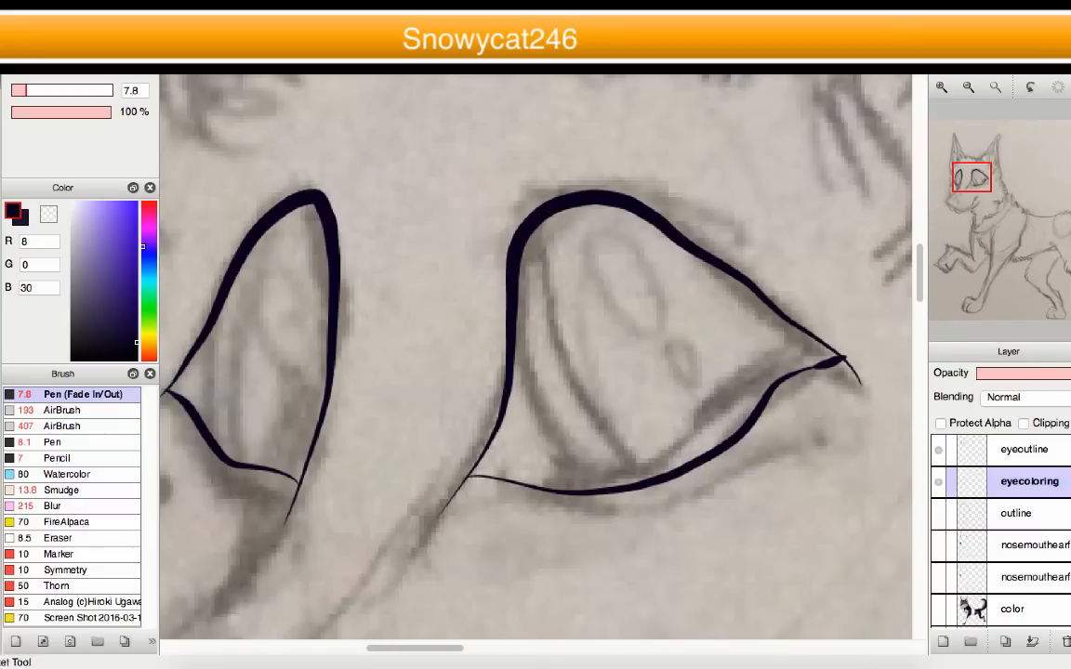
pyautogui.click(151, 259)
pyautogui.moveTo(138, 252); pyautogui.dragTo(140, 245)
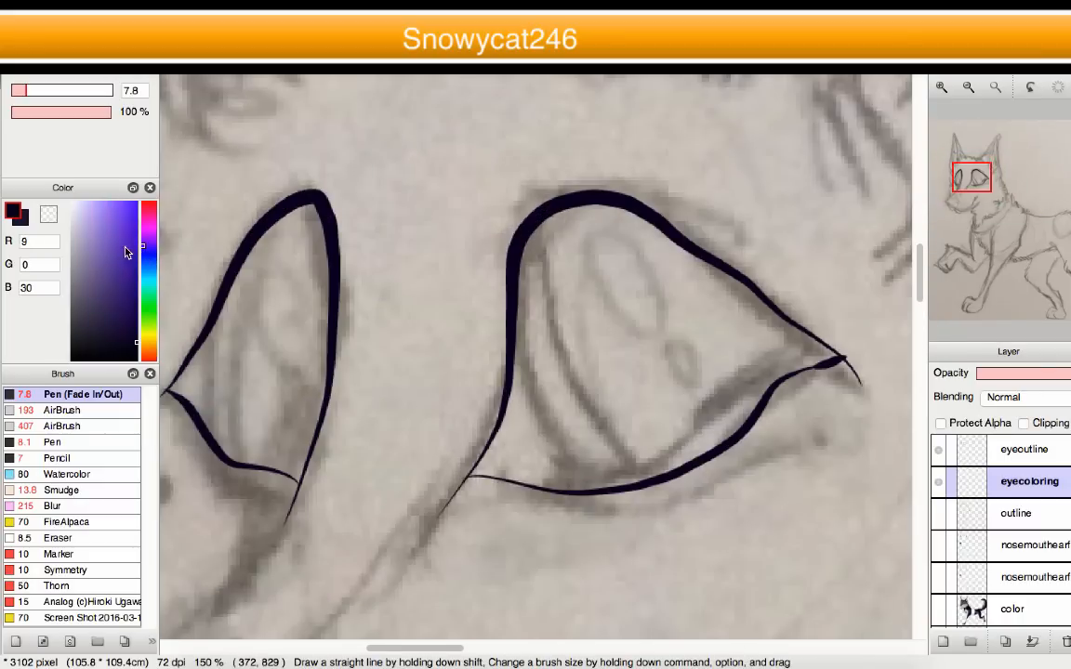
pyautogui.moveTo(171, 307); pyautogui.dragTo(173, 288)
pyautogui.scroll(1, 718, 401)
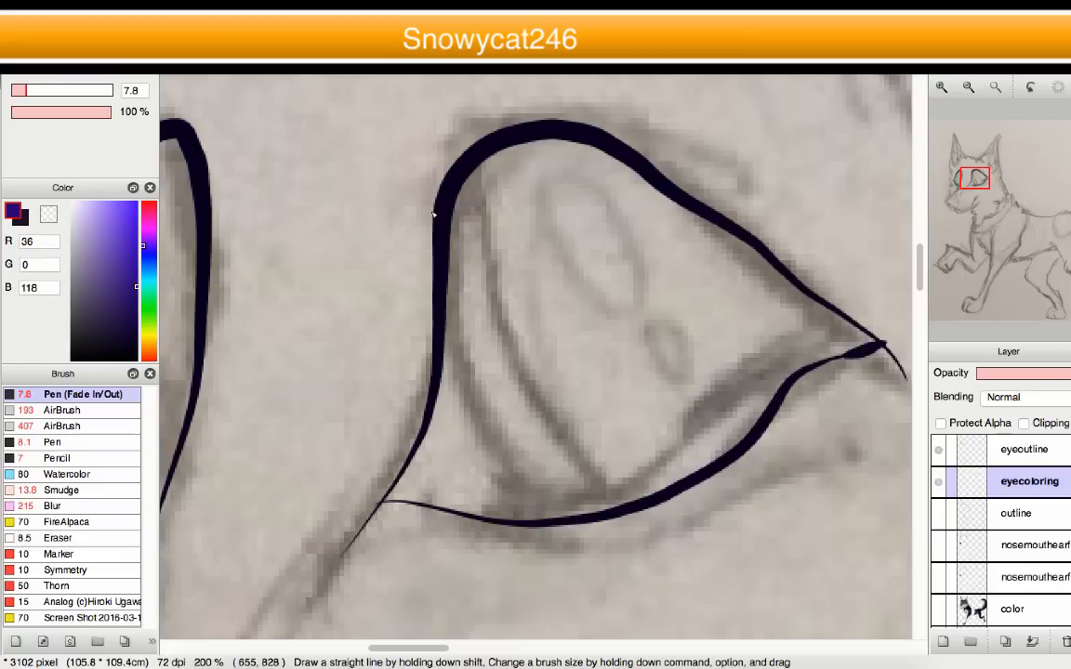
pyautogui.moveTo(474, 170)
pyautogui.mouseDown()
pyautogui.moveTo(513, 347)
pyautogui.moveTo(550, 419)
pyautogui.moveTo(628, 502)
pyautogui.mouseUp()
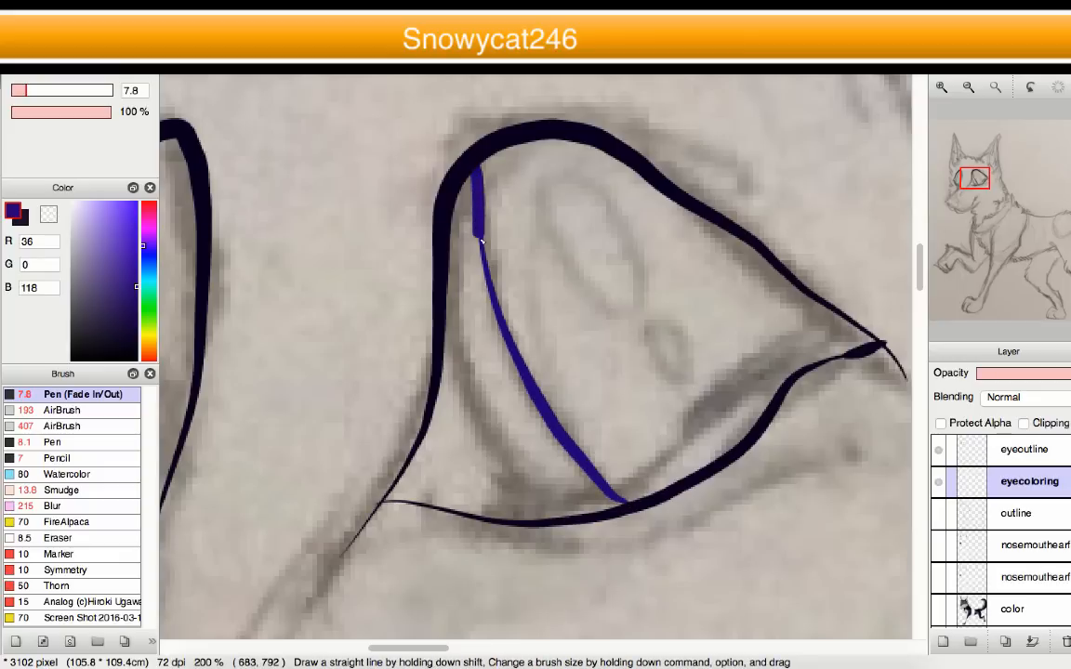
pyautogui.scroll(-1, 472, 238)
pyautogui.scroll(1, 470, 237)
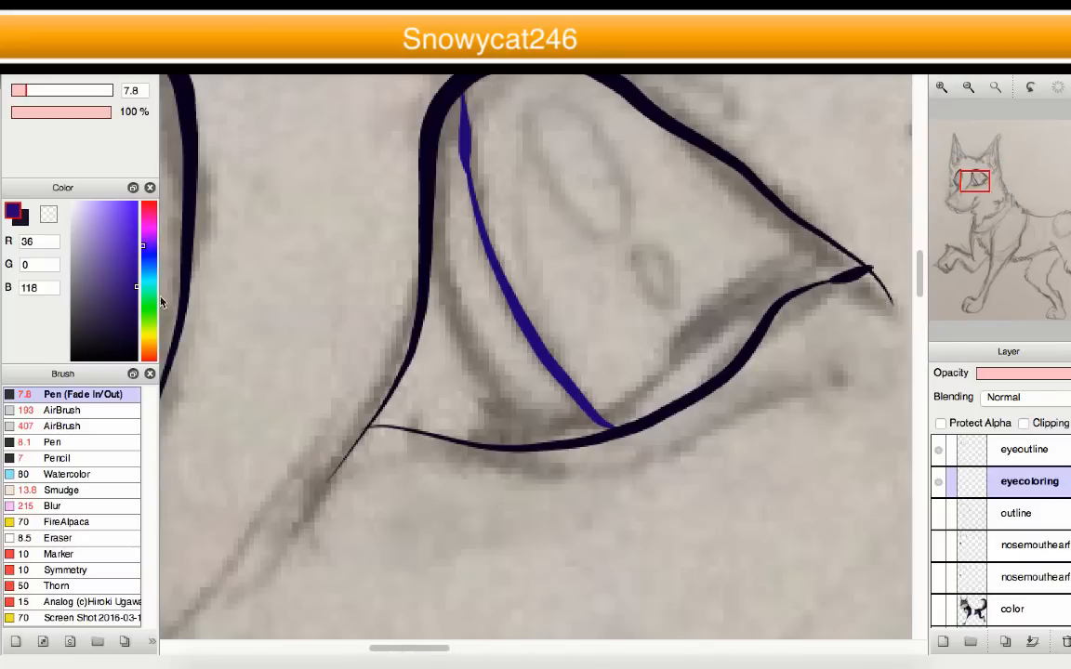
# - Trace the second curved line near the inner corner of the near eye in bright blue (RGB 0, 164, 255)
pyautogui.moveTo(148, 250); pyautogui.dragTo(146, 272)
pyautogui.moveTo(136, 233)
pyautogui.mouseDown()
pyautogui.moveTo(156, 216)
pyautogui.moveTo(154, 199)
pyautogui.mouseUp()
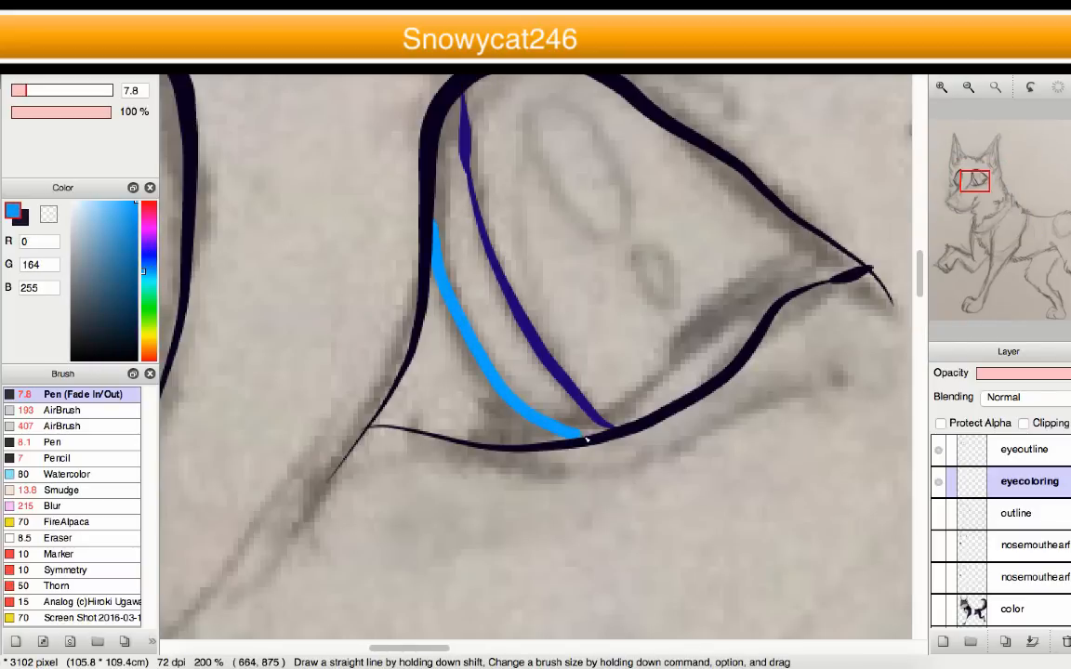
pyautogui.scroll(-4, 588, 440)
pyautogui.scroll(4, 557, 418)
# - Trace the far eye's inner curved line in dark purple (RGB 36, 0, 118) and its second curved line in bright blue (RGB 0, 164, 255)
pyautogui.keyDown('alt'); pyautogui.click(544, 406); pyautogui.keyUp('alt')
pyautogui.scroll(-2, 365, 372)
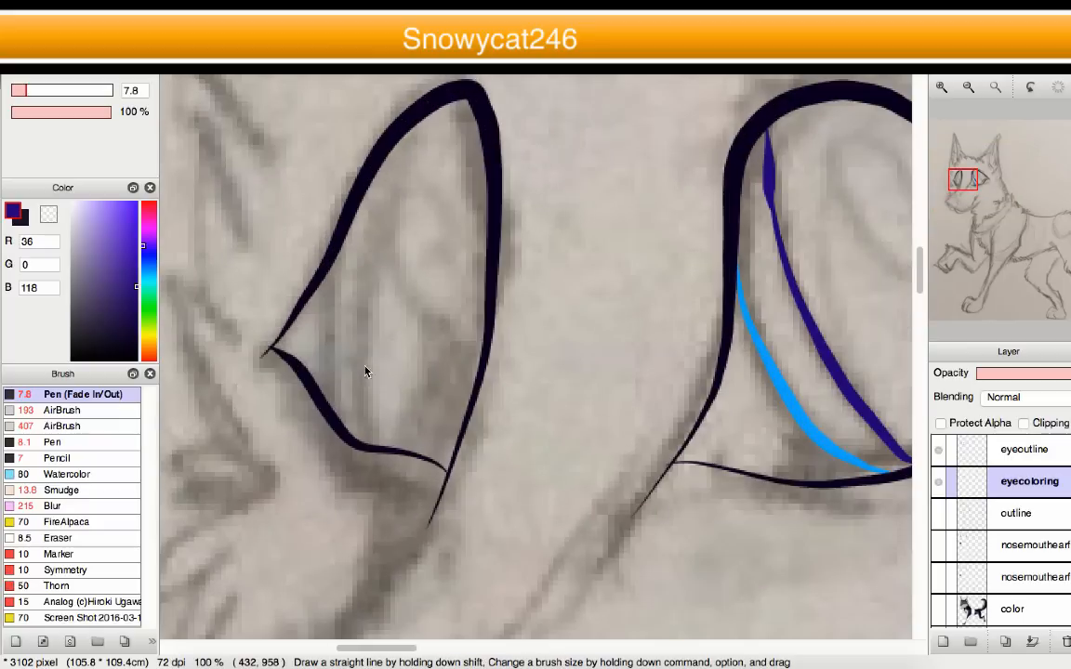
pyautogui.moveTo(373, 178)
pyautogui.mouseDown()
pyautogui.moveTo(361, 299)
pyautogui.moveTo(368, 398)
pyautogui.moveTo(388, 448)
pyautogui.mouseUp()
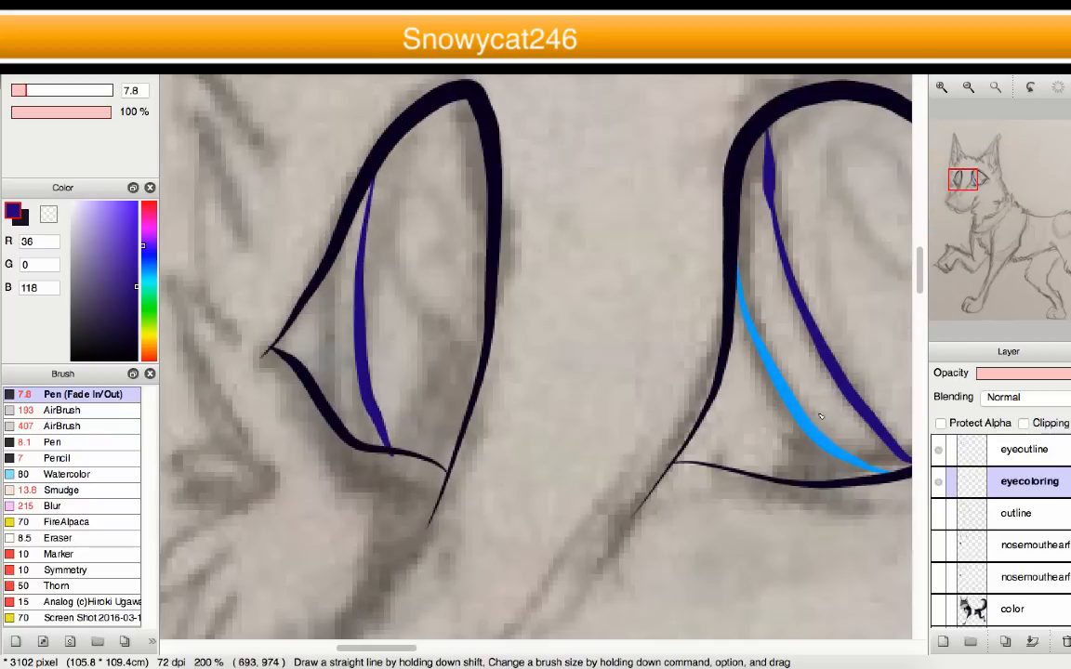
pyautogui.keyDown('alt'); pyautogui.click(795, 413); pyautogui.keyUp('alt')
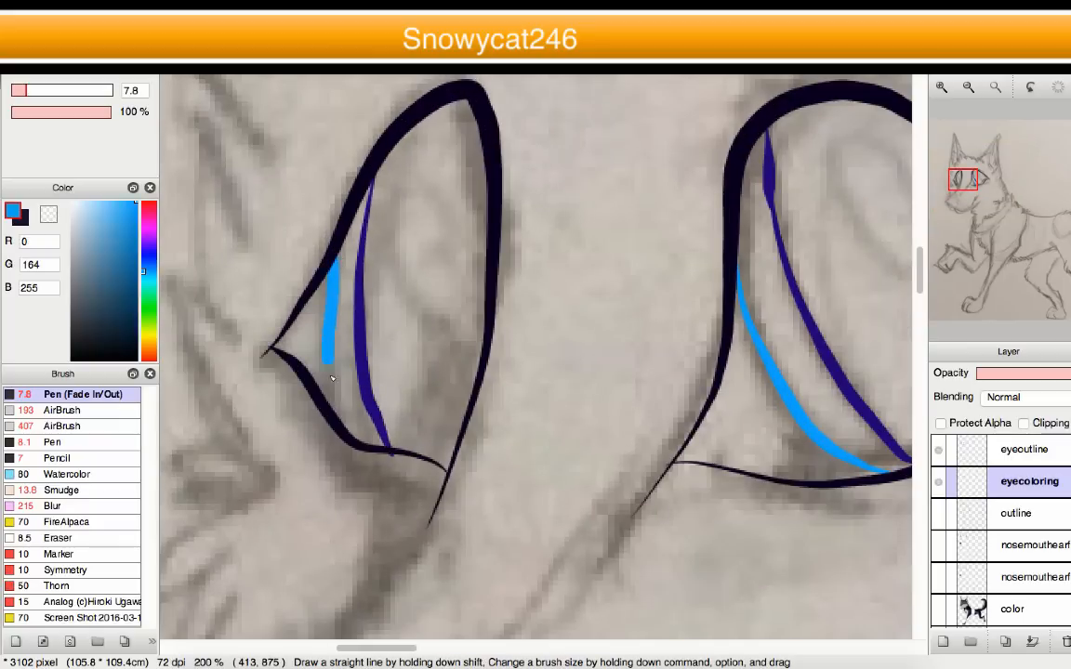
pyautogui.scroll(-5, 446, 388)
pyautogui.scroll(2, 464, 372)
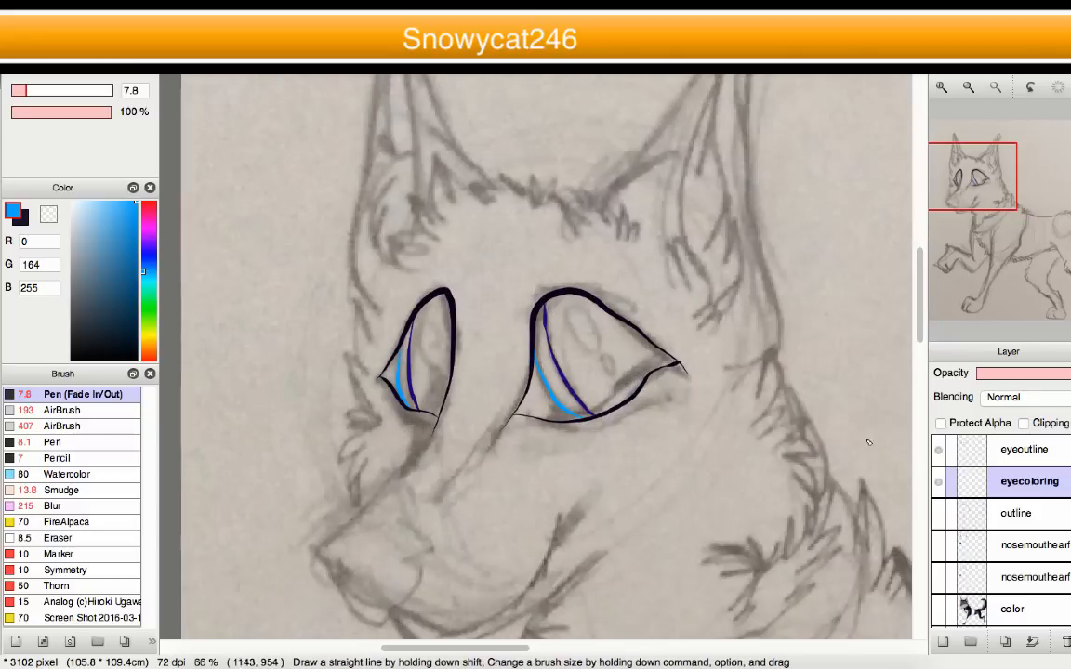
# - Hide the pencil sketch on Layer1 and toggle the eyecoloring layer off and on to check its lines
pyautogui.scroll(-3, 1004, 530)
pyautogui.click(939, 612)
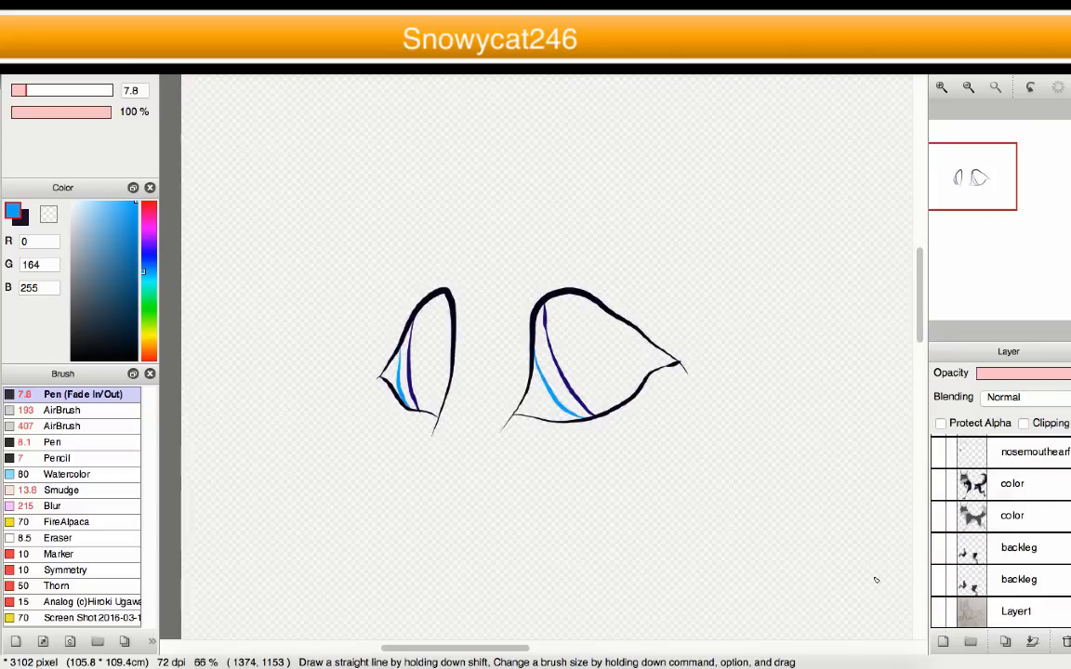
pyautogui.scroll(3, 1005, 546)
pyautogui.click(947, 486)
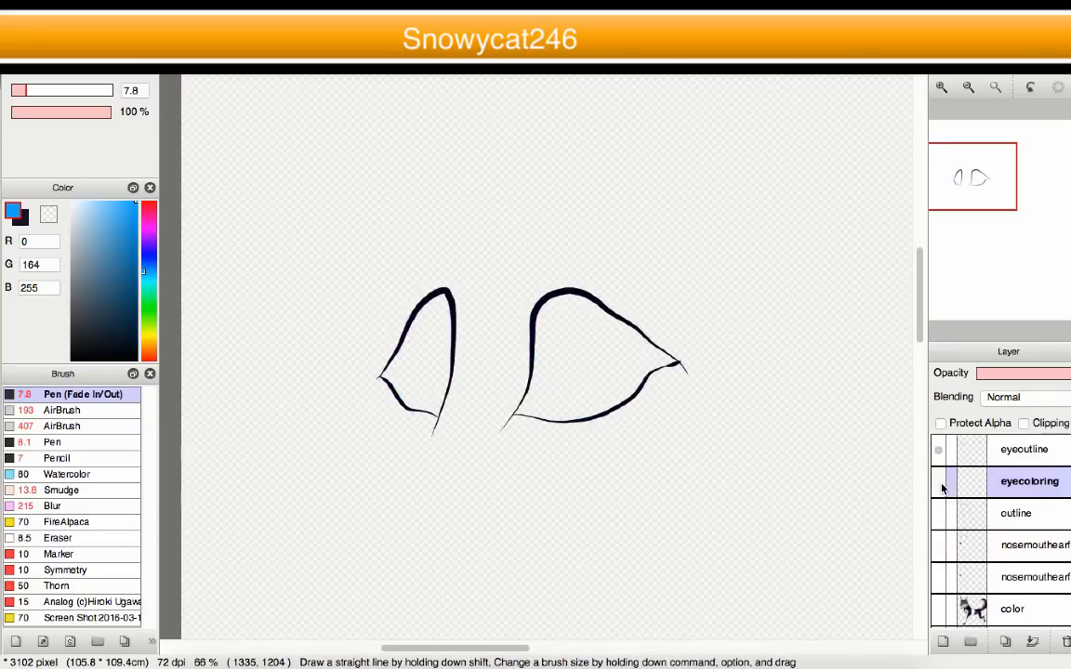
pyautogui.click(947, 487)
# - Pick the near eye line's dark purple, add a new layer directly above outline and name it eyecoloring
pyautogui.scroll(3, 502, 412)
pyautogui.scroll(4, 520, 406)
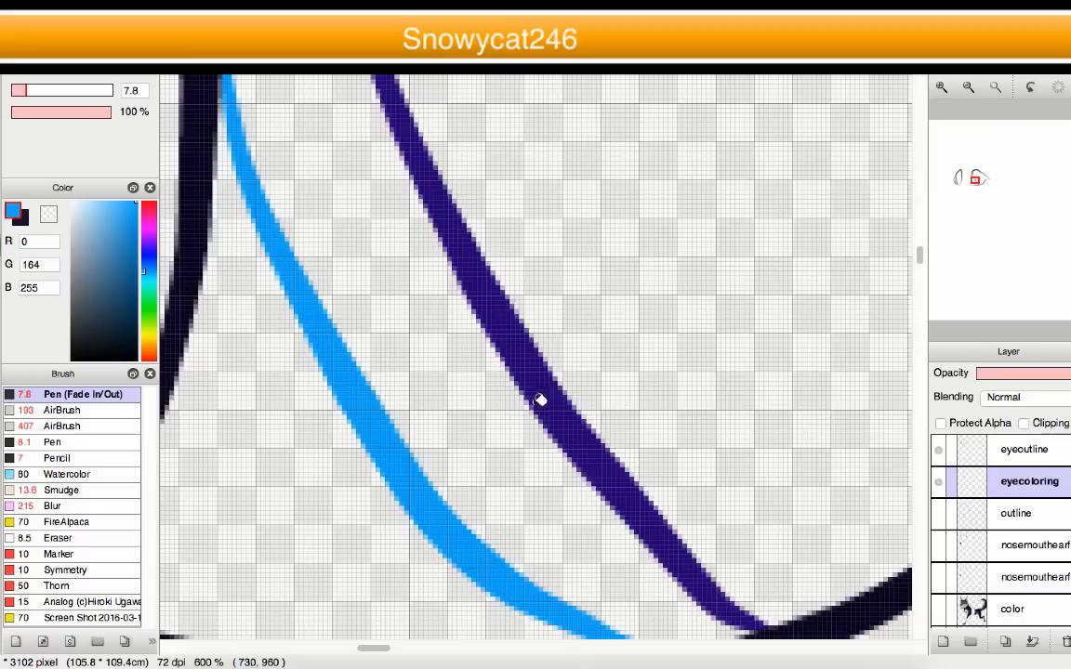
pyautogui.rightClick(548, 398)
pyautogui.scroll(-8, 548, 402)
pyautogui.scroll(3, 558, 397)
pyautogui.click(1045, 514)
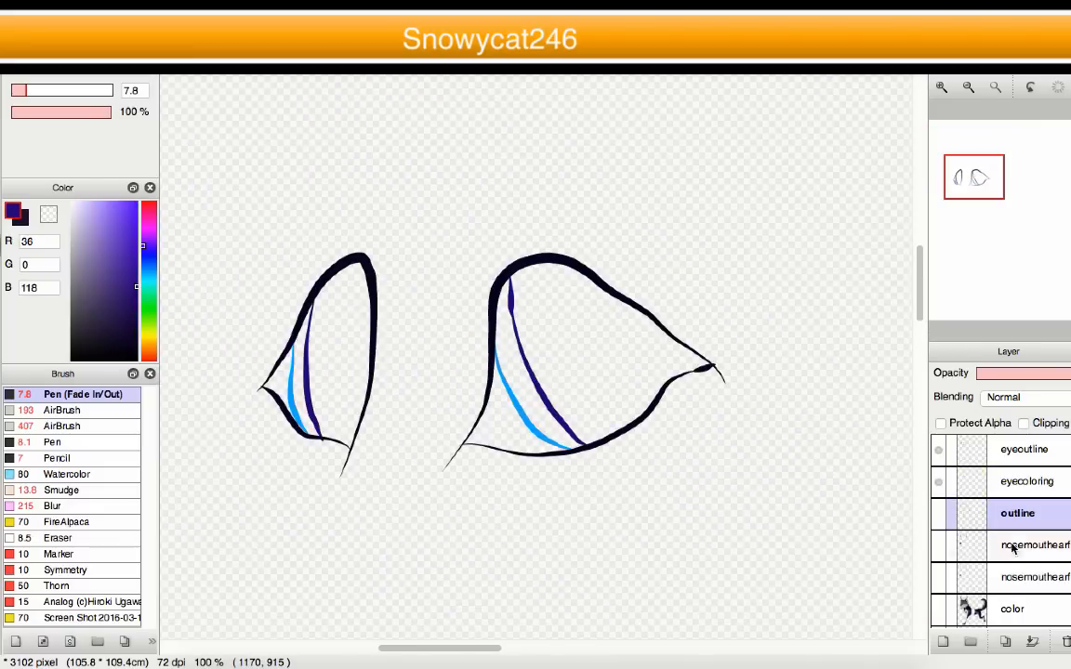
pyautogui.click(943, 641)
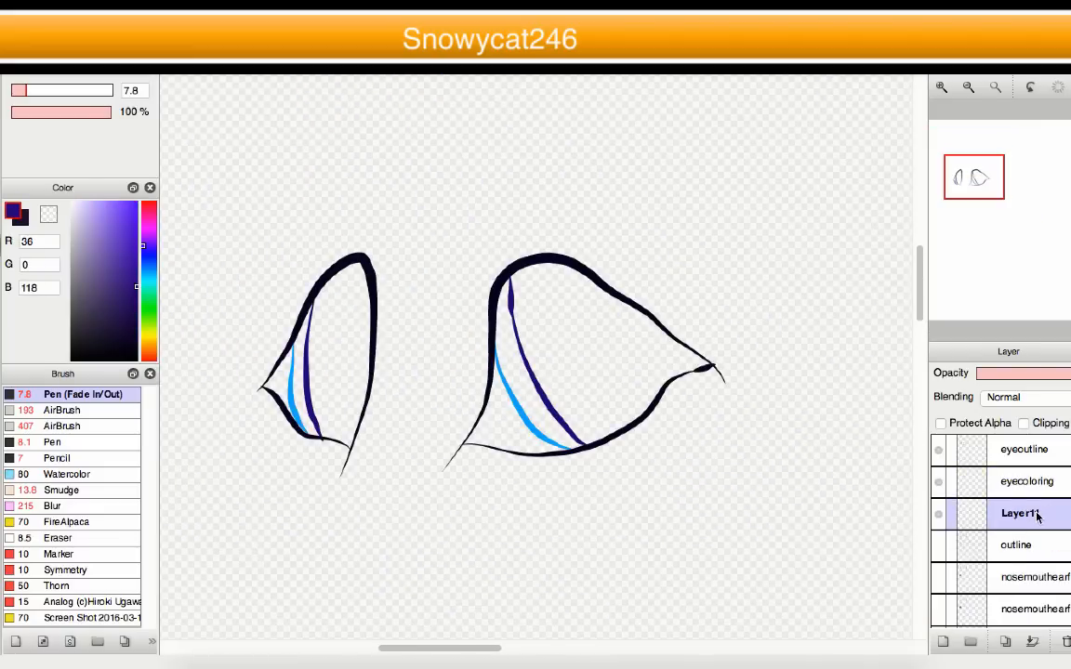
pyautogui.doubleClick(1038, 517)
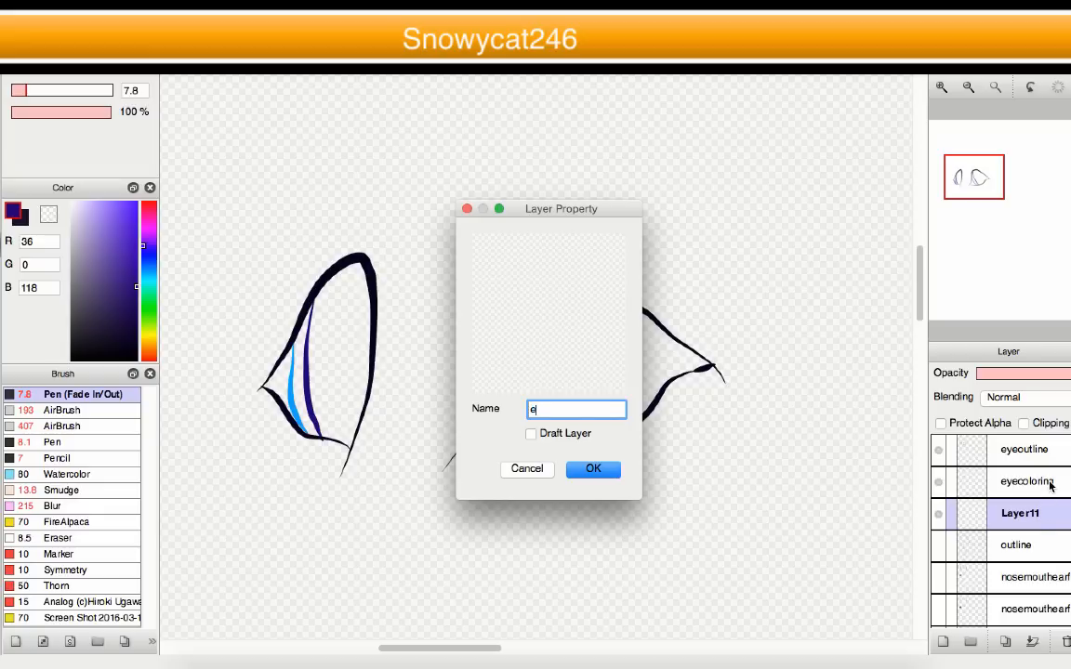
pyautogui.write('eyecoloring')
pyautogui.press('Return')
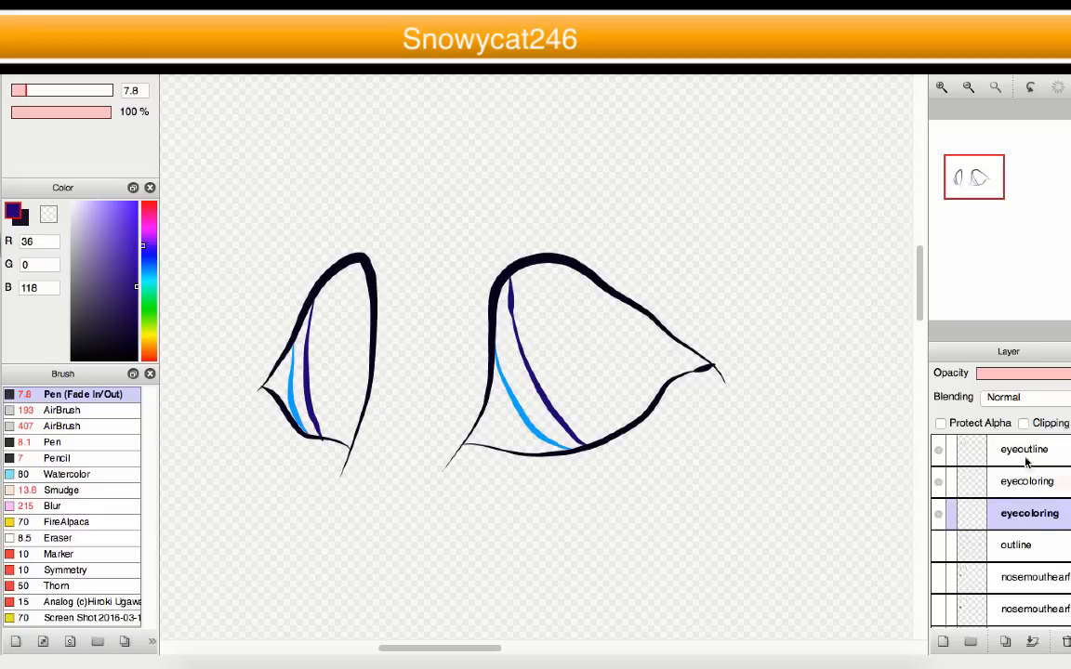
# - Fill the large inner areas of both eyes with dark purple (RGB 36, 0, 118) on the new eyecoloring layer
pyautogui.click(611, 370)
pyautogui.scroll(3, 581, 378)
pyautogui.scroll(-2, 728, 369)
pyautogui.scroll(5, 728, 369)
pyautogui.scroll(-9, 777, 362)
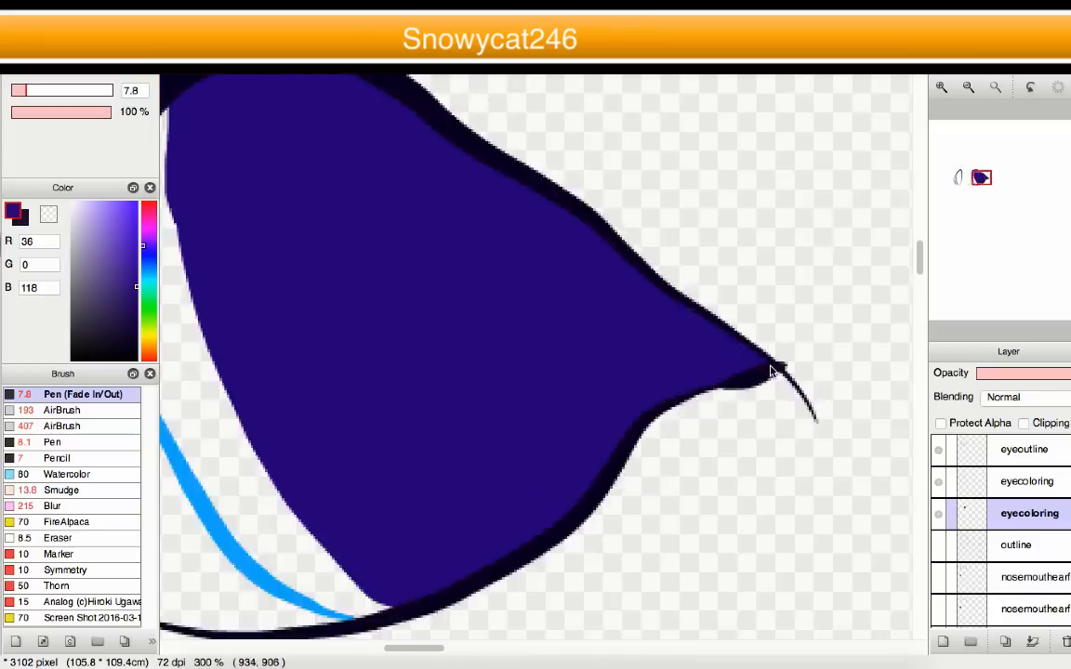
pyautogui.scroll(5, 636, 406)
pyautogui.click(633, 418)
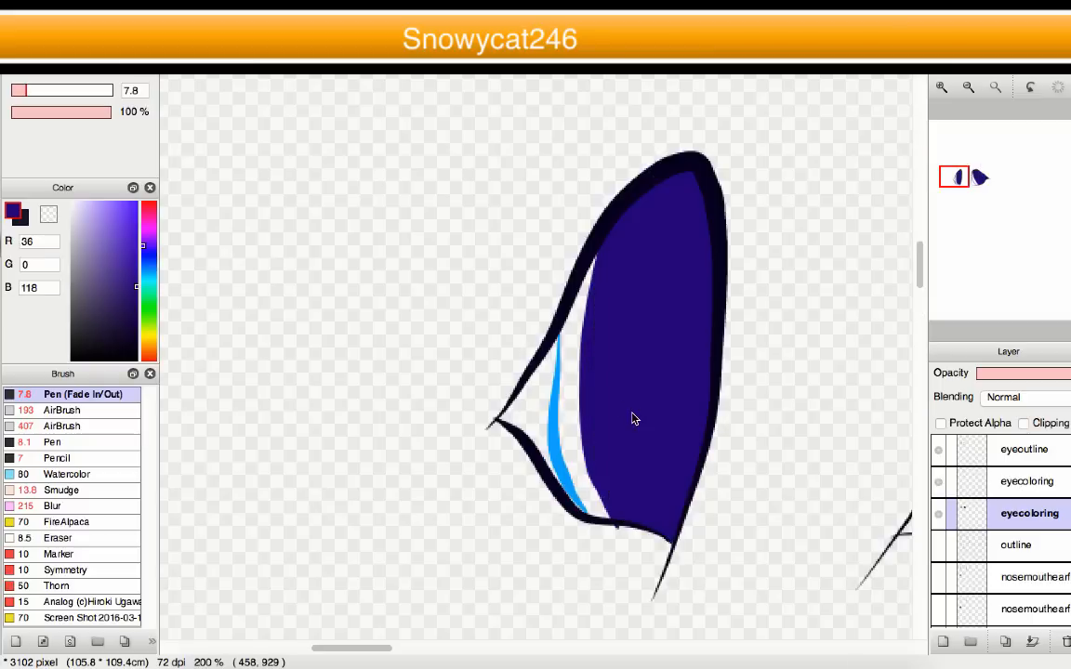
# - Fill the near eye's outer corner tip dark, the narrow bands of both eyes bright blue and the remaining eye areas white (RGB 255, 255, 255)
pyautogui.scroll(-5, 633, 418)
pyautogui.scroll(6, 753, 403)
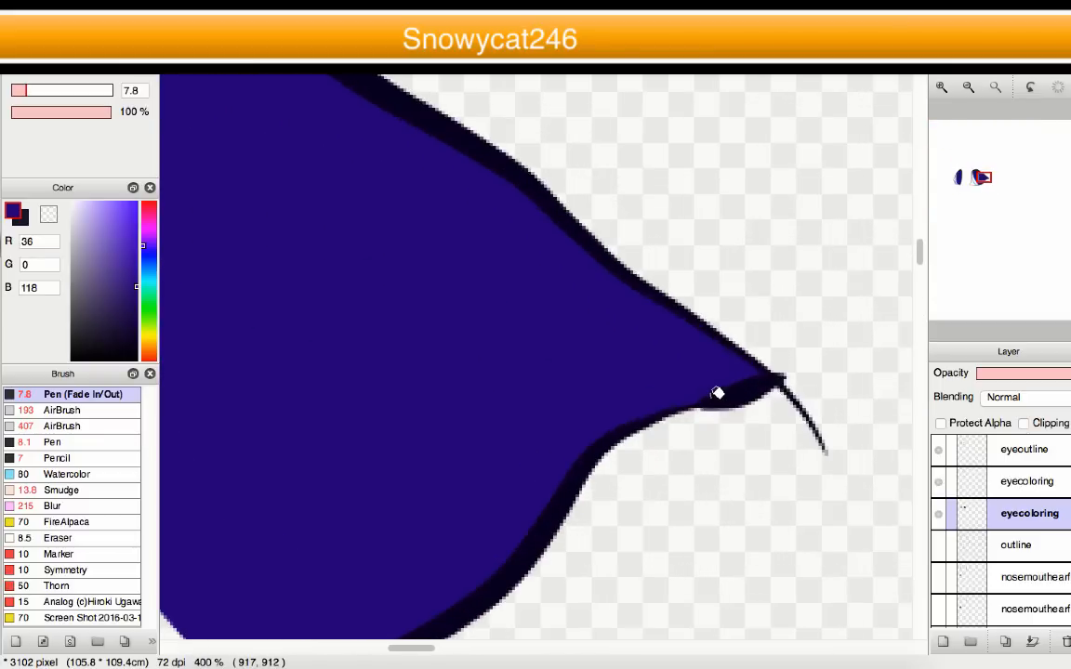
pyautogui.moveTo(113, 352); pyautogui.dragTo(86, 360)
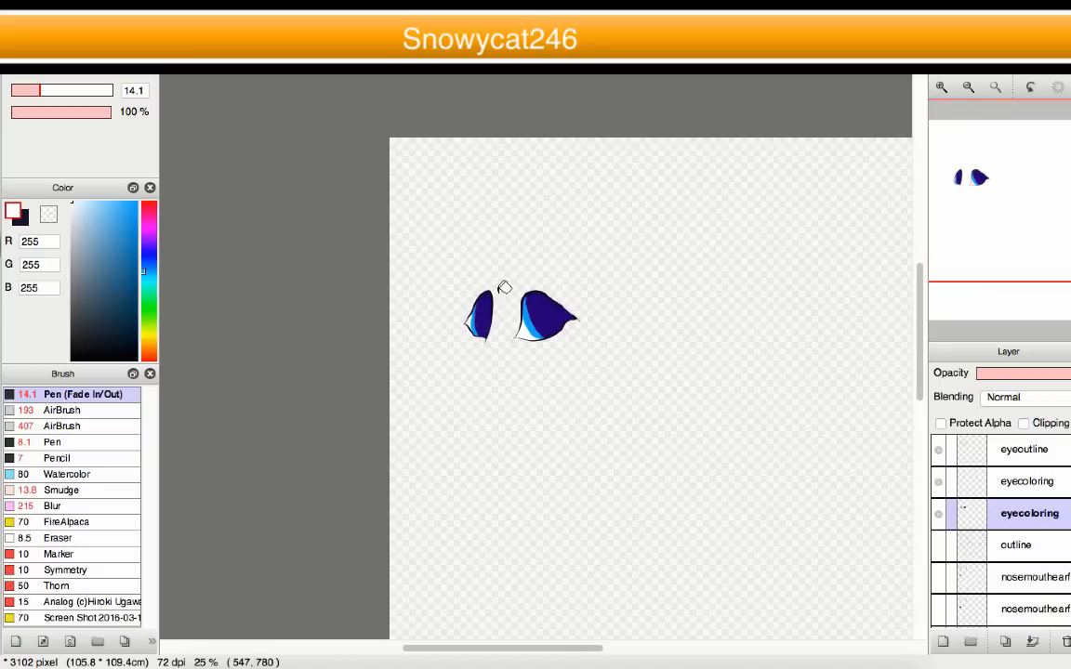
pyautogui.scroll(3, 504, 343)
# - Show the outline, nose-mouth-ear, color and backleg layers together with the colored eyes, keeping the sketch hidden
pyautogui.scroll(-3, 948, 539)
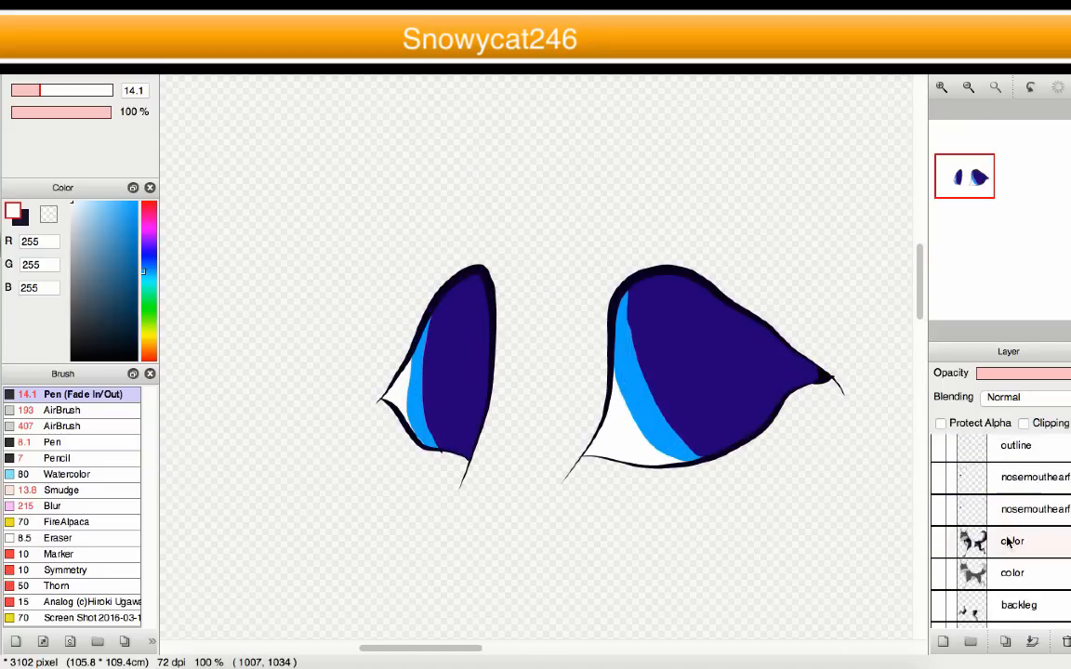
pyautogui.scroll(1, 962, 507)
pyautogui.click(938, 488)
pyautogui.click(938, 517)
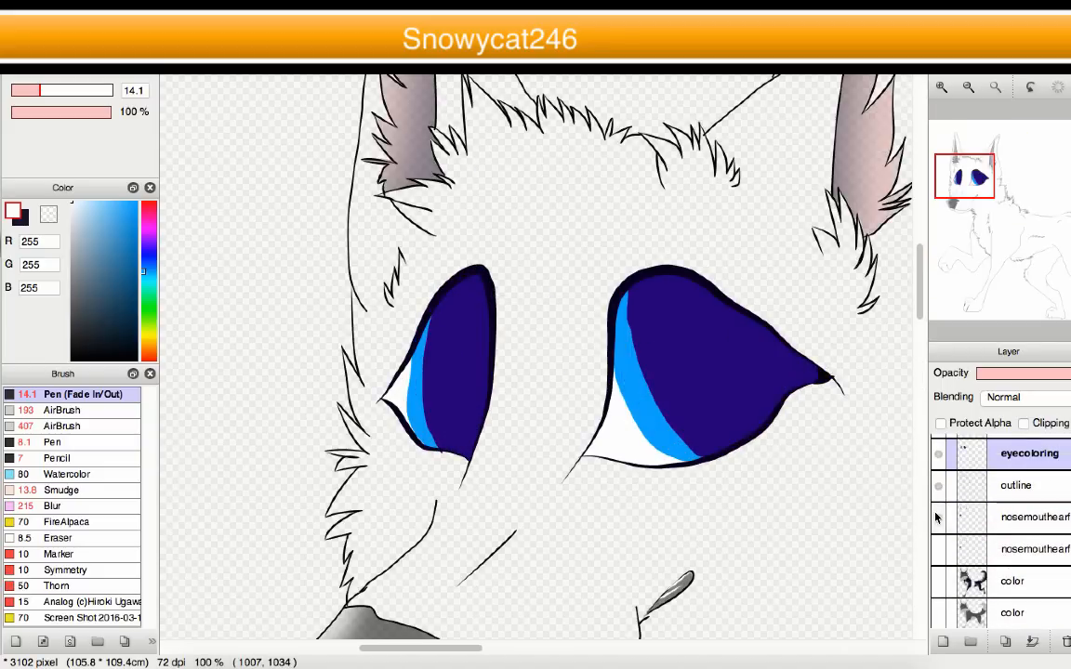
pyautogui.scroll(-2, 944, 507)
pyautogui.moveTo(941, 490); pyautogui.dragTo(948, 638)
pyautogui.scroll(-1, 986, 576)
pyautogui.scroll(3, 985, 576)
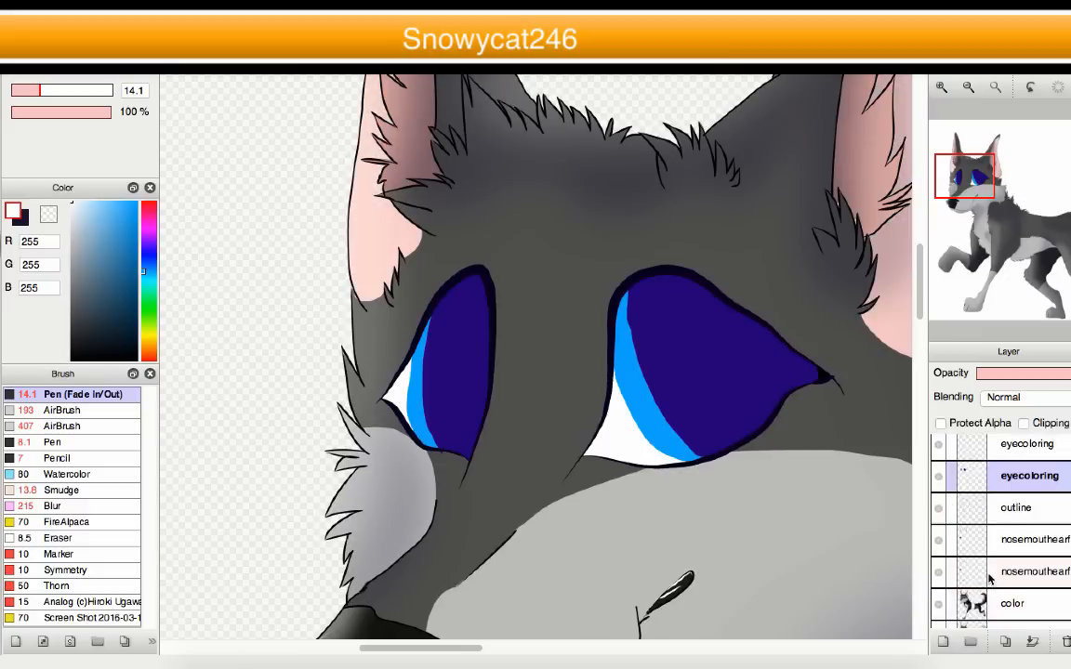
pyautogui.scroll(-4, 595, 409)
pyautogui.scroll(3, 533, 399)
pyautogui.scroll(-2, 480, 382)
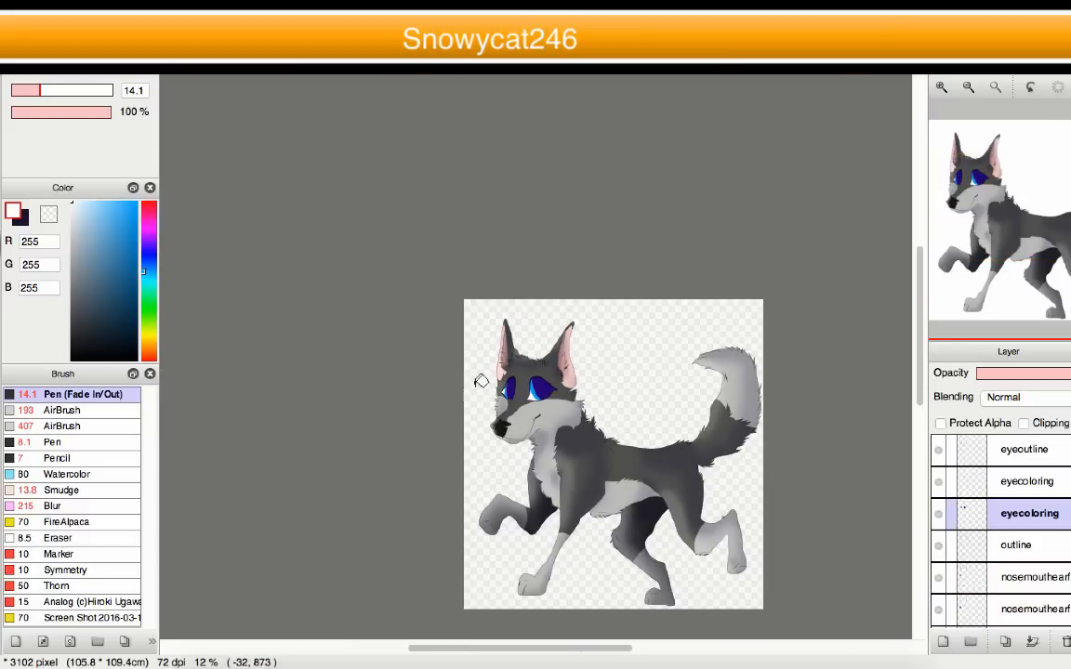
pyautogui.scroll(5, 509, 409)
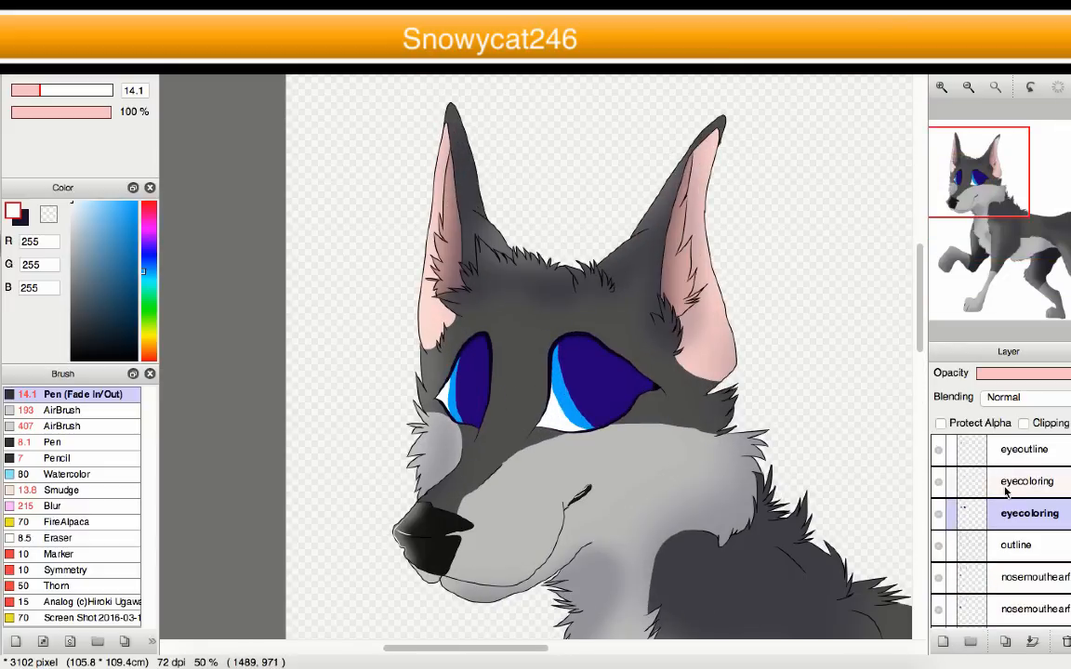
# - Merge the upper eyecoloring layer into the eyecoloring layer below and toggle the eye layers' visibility to check the result
pyautogui.click(1026, 481)
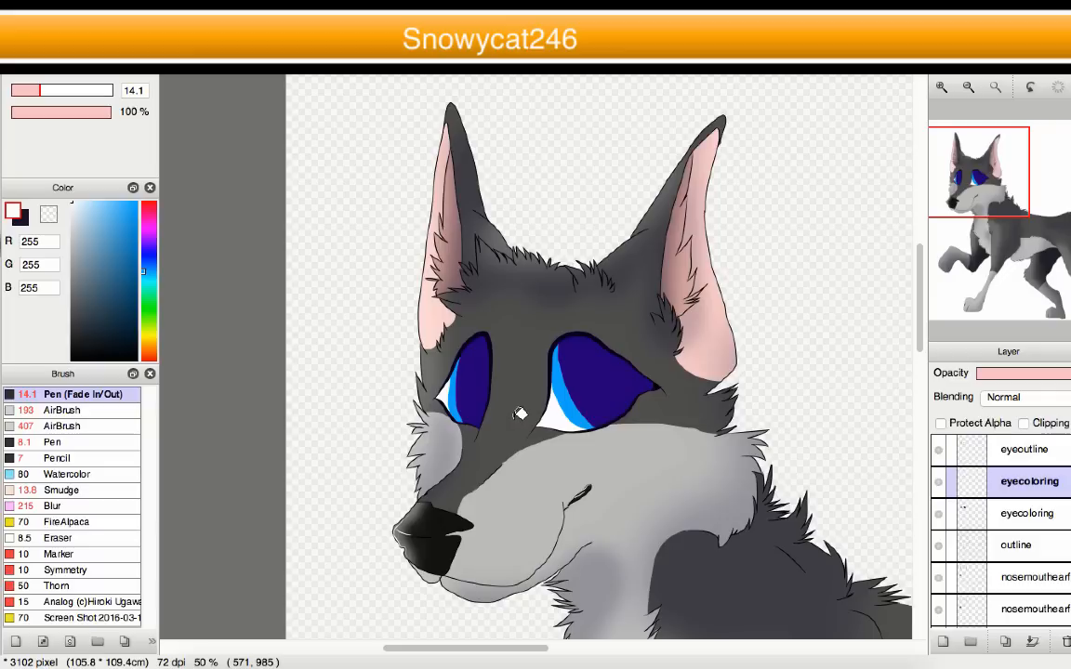
pyautogui.click(1030, 643)
pyautogui.click(936, 485)
pyautogui.click(937, 484)
pyautogui.click(935, 486)
pyautogui.click(936, 485)
pyautogui.click(938, 486)
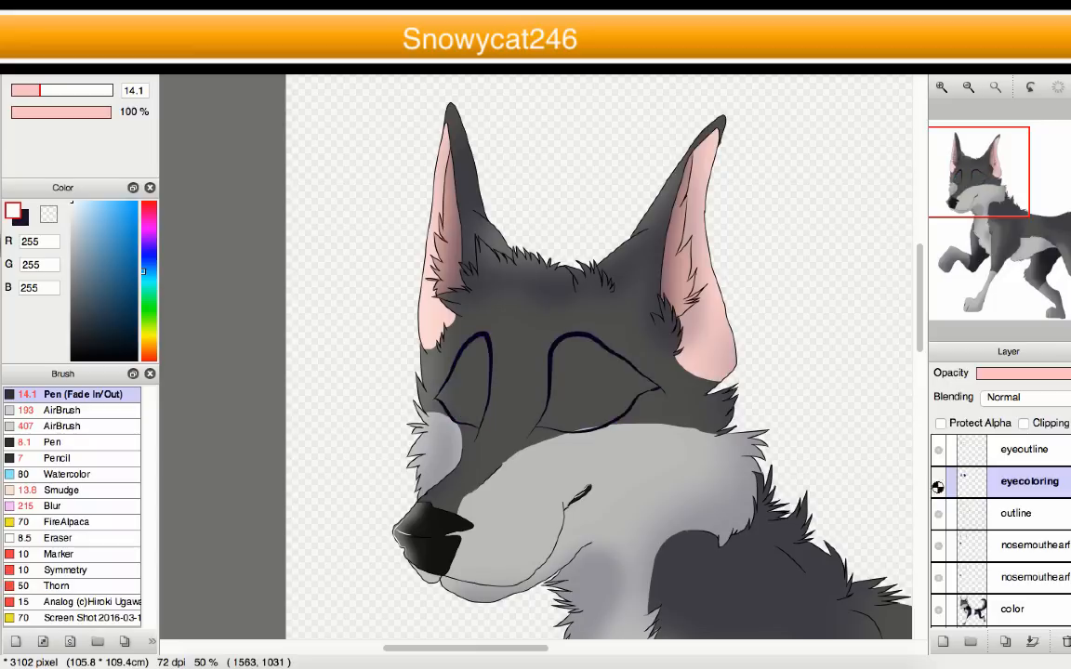
pyautogui.click(937, 485)
pyautogui.click(936, 456)
pyautogui.click(938, 460)
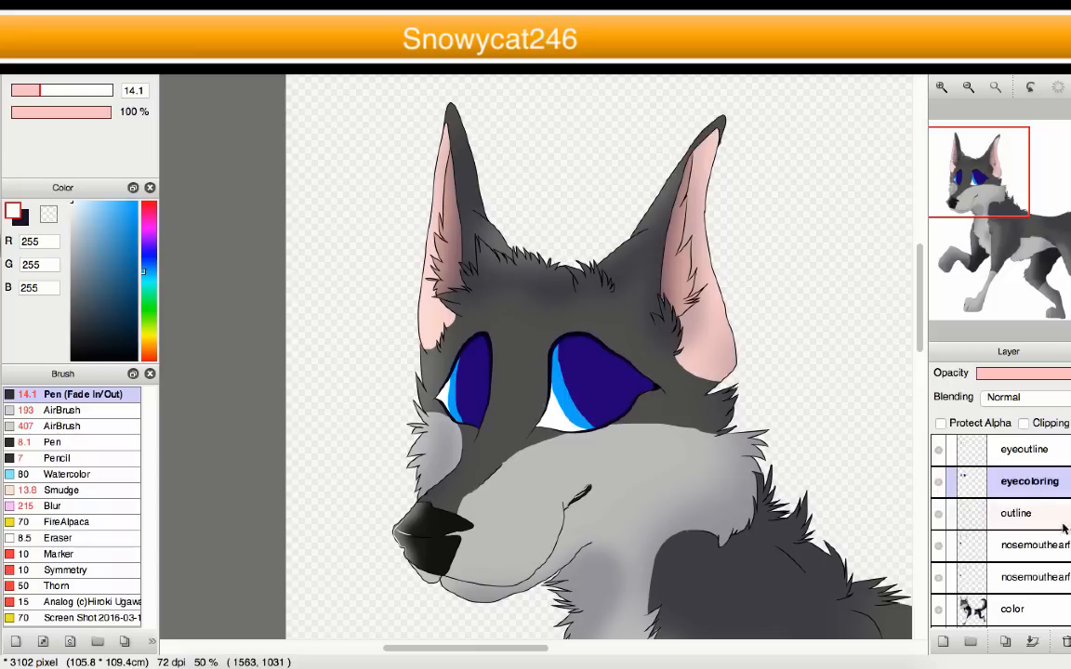
# - Duplicate the merged eyecoloring layer and set the fade pen to size 62 in dark navy (RGB 0, 0, 23)
pyautogui.click(1003, 642)
pyautogui.scroll(-2, 533, 363)
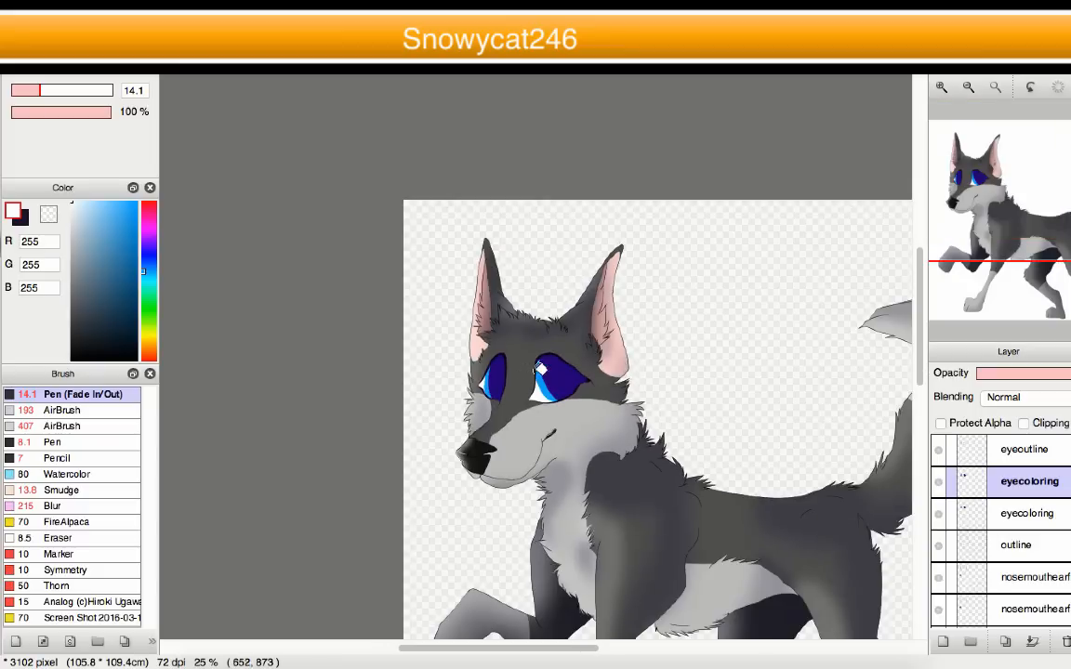
pyautogui.scroll(4, 537, 374)
pyautogui.click(136, 332)
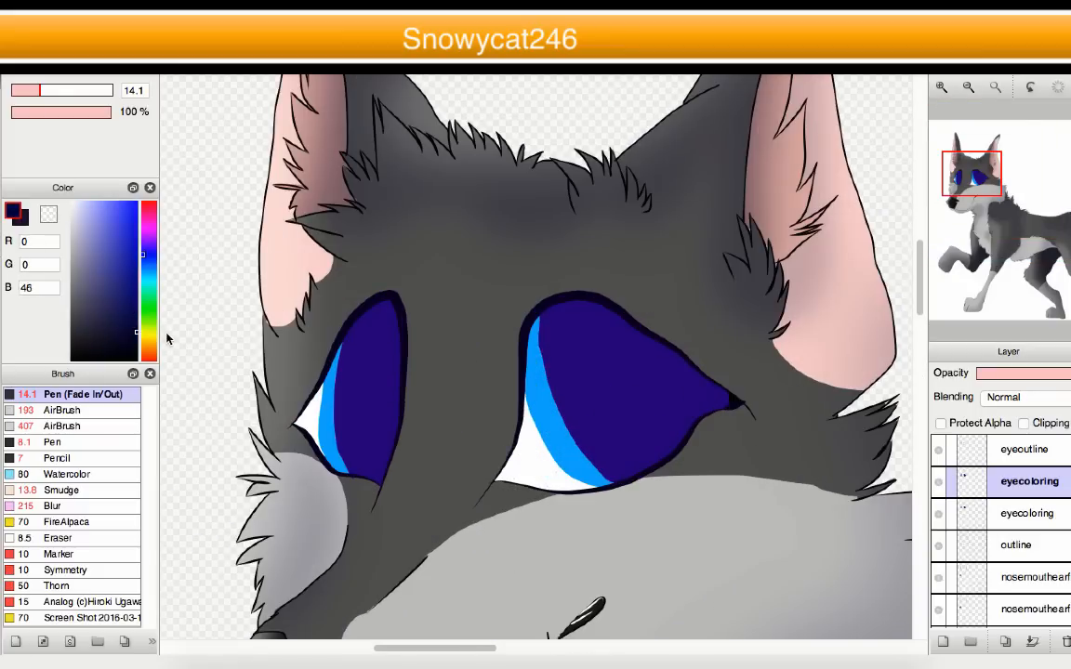
pyautogui.moveTo(25, 93); pyautogui.dragTo(92, 92)
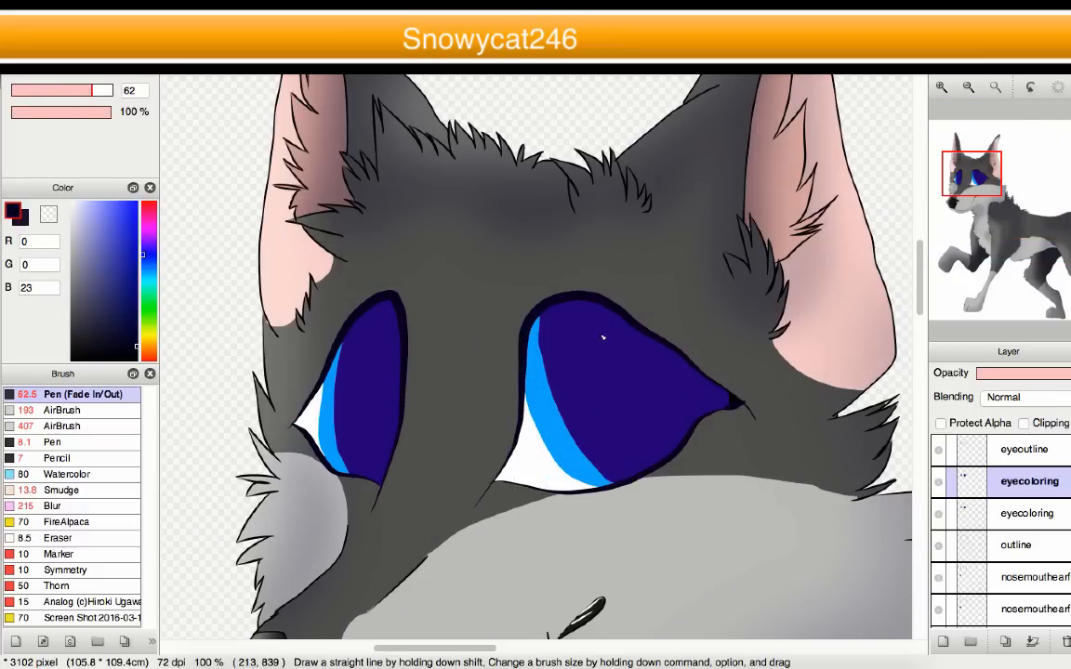
pyautogui.scroll(1, 714, 439)
pyautogui.moveTo(765, 402); pyautogui.dragTo(757, 388)
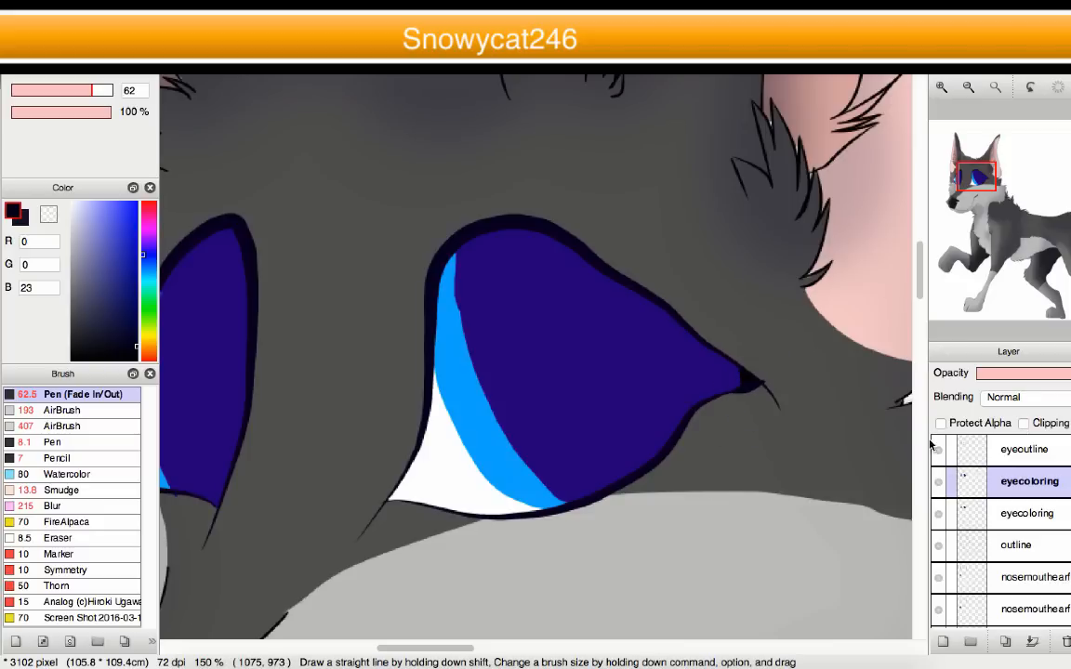
pyautogui.moveTo(602, 261)
pyautogui.mouseDown()
pyautogui.moveTo(637, 295)
pyautogui.moveTo(470, 298)
pyautogui.moveTo(480, 256)
pyautogui.moveTo(446, 232)
pyautogui.mouseUp()
pyautogui.press('super+z')
pyautogui.press('super+z')
# - Protect the duplicate layer's alpha and paint a shadow across the near eye's upper part in navy (RGB 0, 0, 40)
pyautogui.click(136, 336)
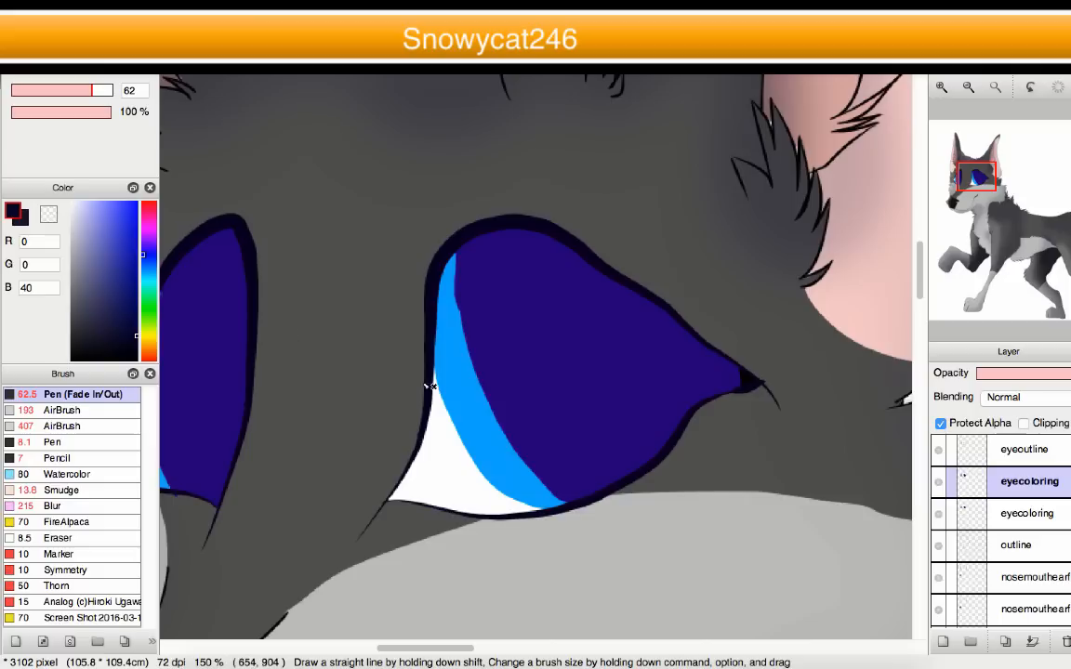
pyautogui.moveTo(430, 394)
pyautogui.mouseDown()
pyautogui.moveTo(520, 304)
pyautogui.moveTo(749, 344)
pyautogui.moveTo(642, 295)
pyautogui.moveTo(453, 283)
pyautogui.moveTo(408, 372)
pyautogui.mouseUp()
pyautogui.press('super+z')
pyautogui.moveTo(428, 307)
pyautogui.mouseDown()
pyautogui.moveTo(547, 249)
pyautogui.moveTo(696, 290)
pyautogui.moveTo(739, 332)
pyautogui.mouseUp()
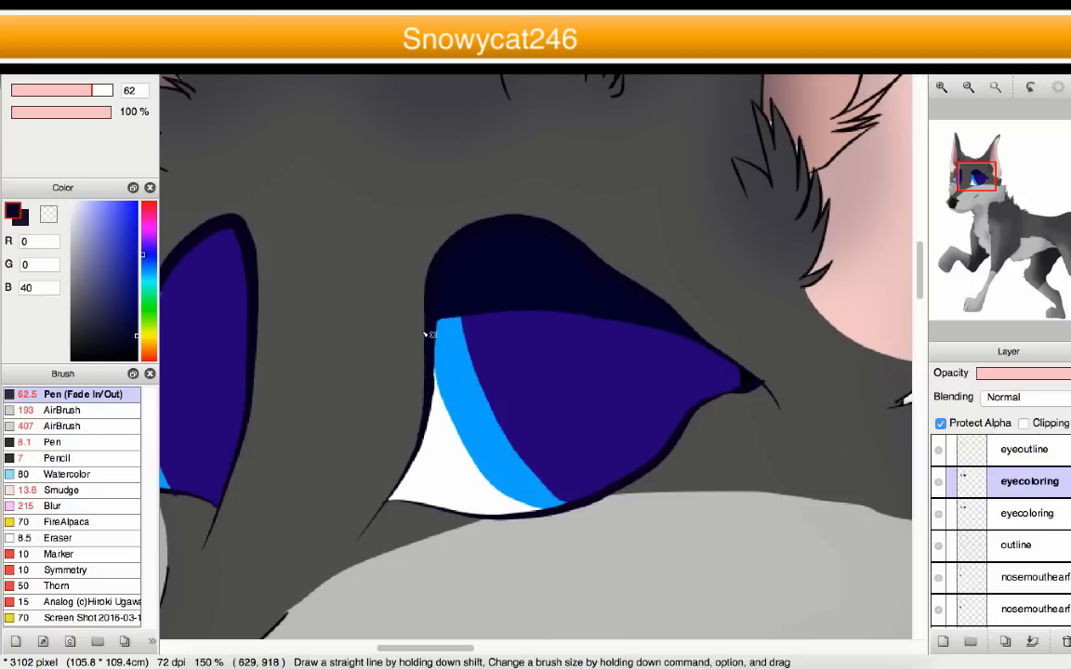
pyautogui.moveTo(429, 359)
pyautogui.mouseDown()
pyautogui.moveTo(613, 281)
pyautogui.moveTo(764, 350)
pyautogui.mouseUp()
pyautogui.scroll(-3, 734, 354)
pyautogui.scroll(3, 552, 340)
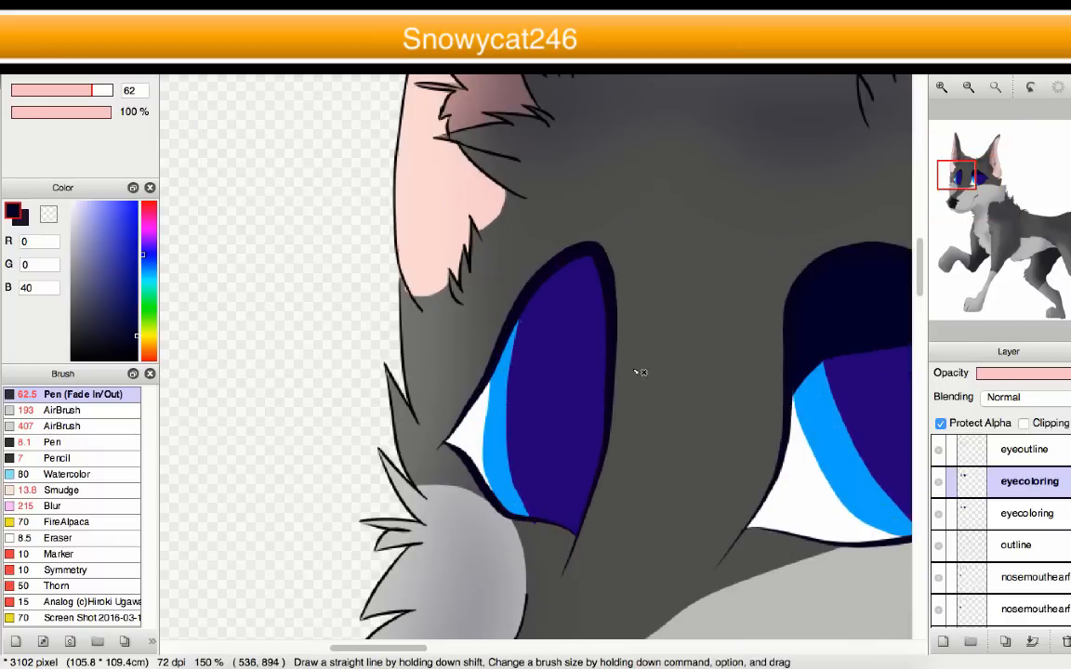
# - Paint the same navy shadow (RGB 0, 0, 40) over the upper part and inner edge of the far eye
pyautogui.moveTo(640, 373)
pyautogui.mouseDown()
pyautogui.moveTo(495, 333)
pyautogui.moveTo(461, 385)
pyautogui.mouseUp()
pyautogui.press('super+z')
pyautogui.moveTo(603, 539)
pyautogui.mouseDown()
pyautogui.moveTo(614, 320)
pyautogui.moveTo(506, 318)
pyautogui.mouseUp()
pyautogui.moveTo(622, 294); pyautogui.dragTo(518, 273)
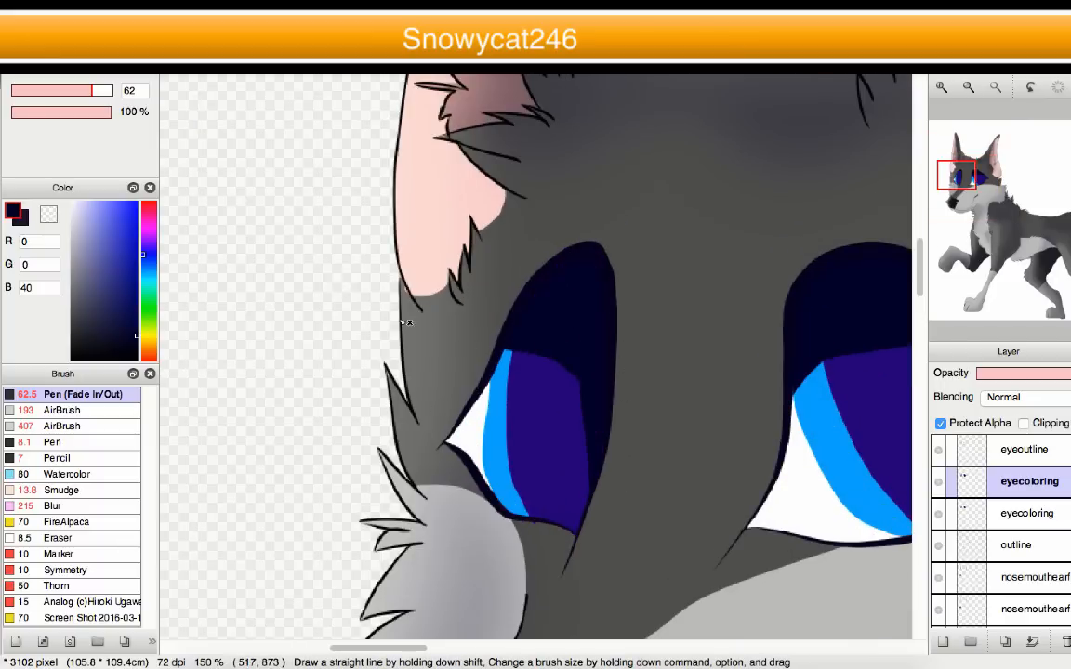
pyautogui.scroll(-3, 409, 349)
pyautogui.scroll(3, 469, 354)
pyautogui.moveTo(450, 376); pyautogui.dragTo(409, 335)
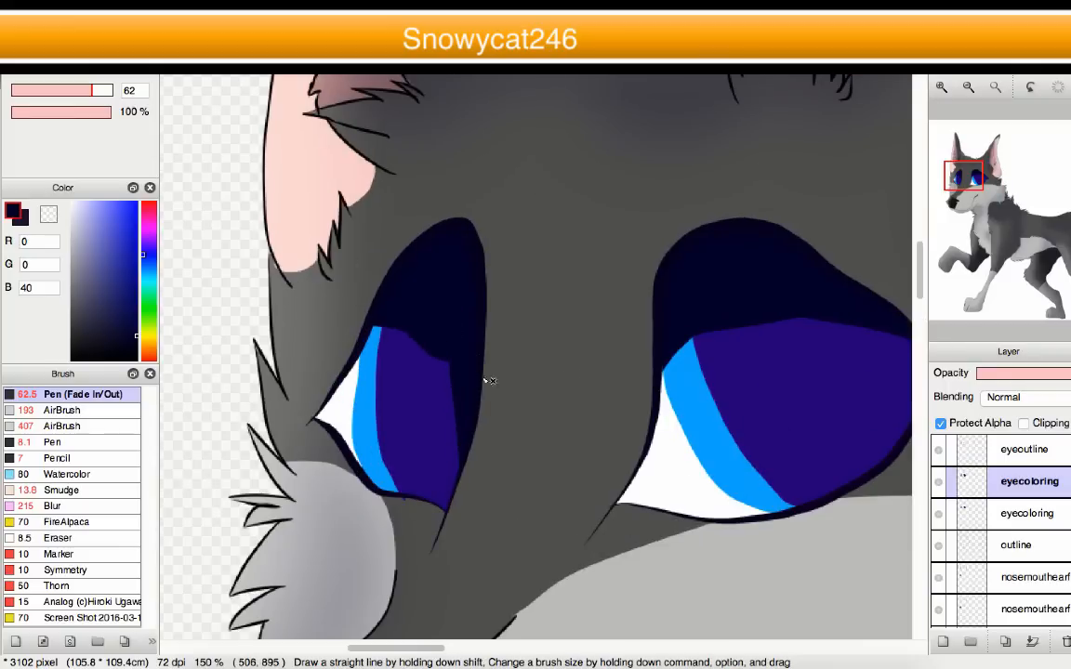
# - Lower the opacity of the upper eyecoloring layer so the navy eye shadows turn translucent
pyautogui.moveTo(1041, 373); pyautogui.dragTo(987, 381)
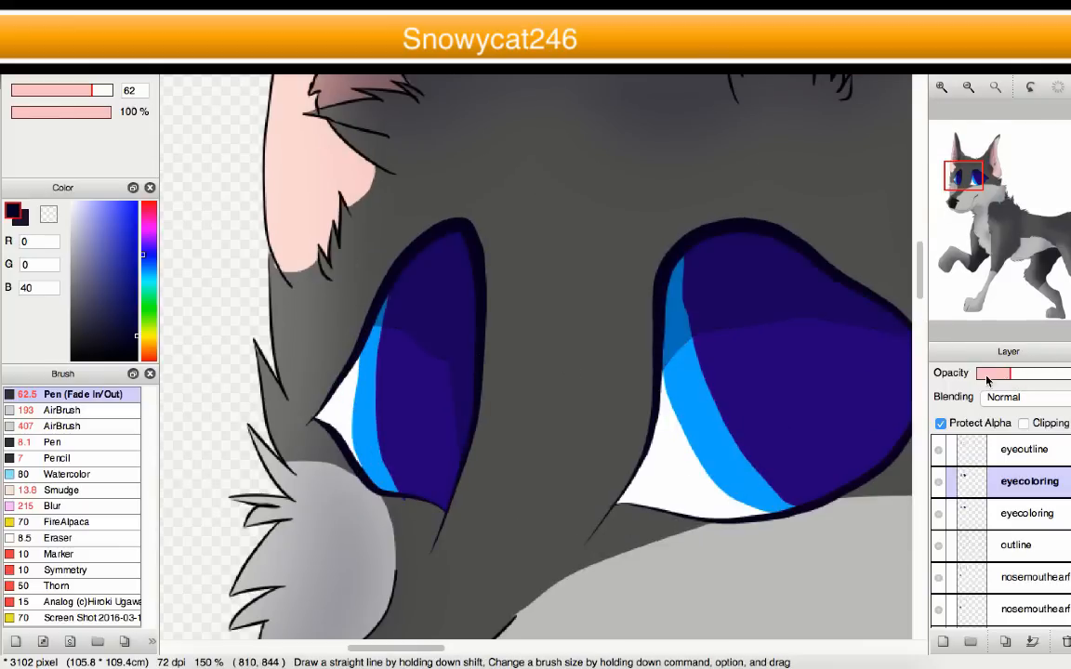
pyautogui.scroll(-4, 507, 385)
pyautogui.scroll(2, 532, 379)
pyautogui.scroll(3, 617, 340)
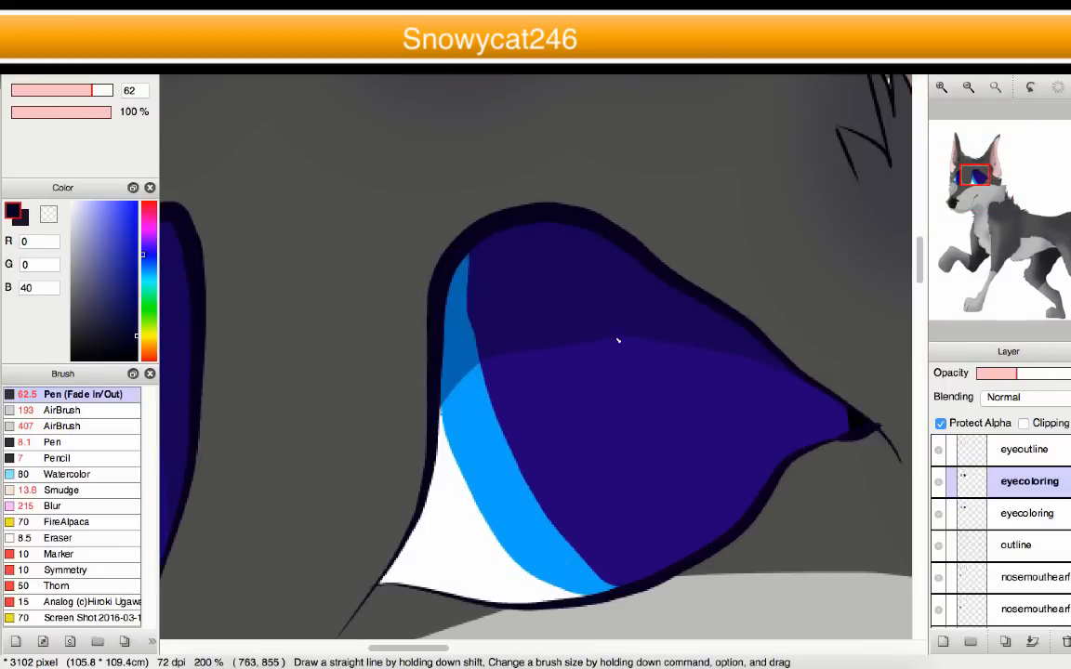
pyautogui.scroll(-2, 615, 345)
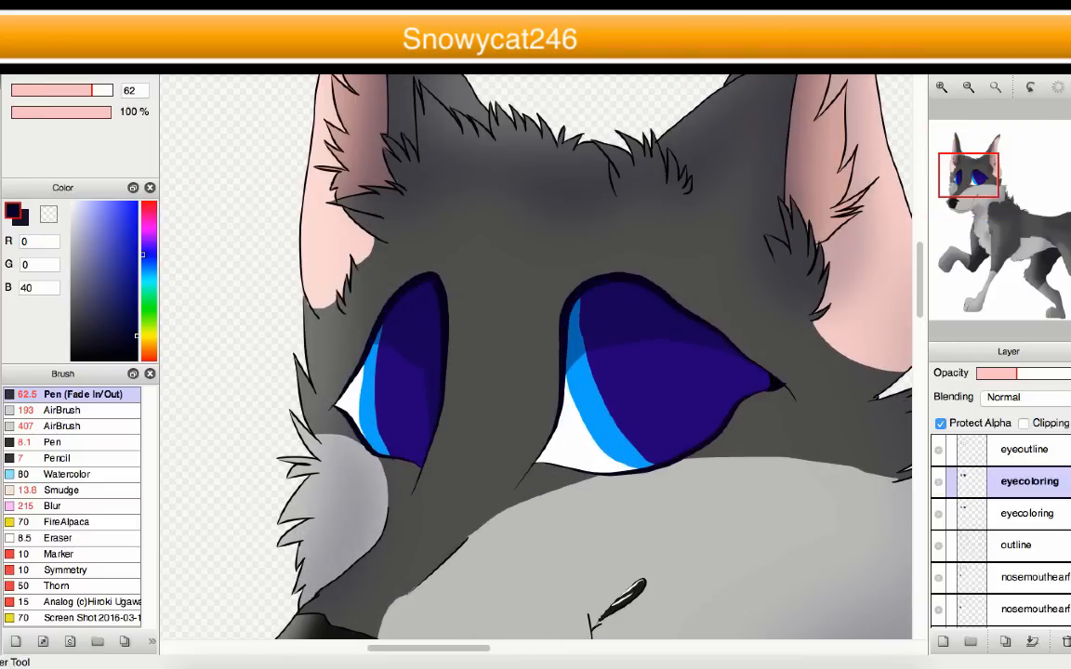
# - Reduce the fade pen's size to 32 and rename the upper eyecoloring layer to eyecoloringrigid
pyautogui.click(47, 90)
pyautogui.click(71, 91)
pyautogui.scroll(2, 426, 361)
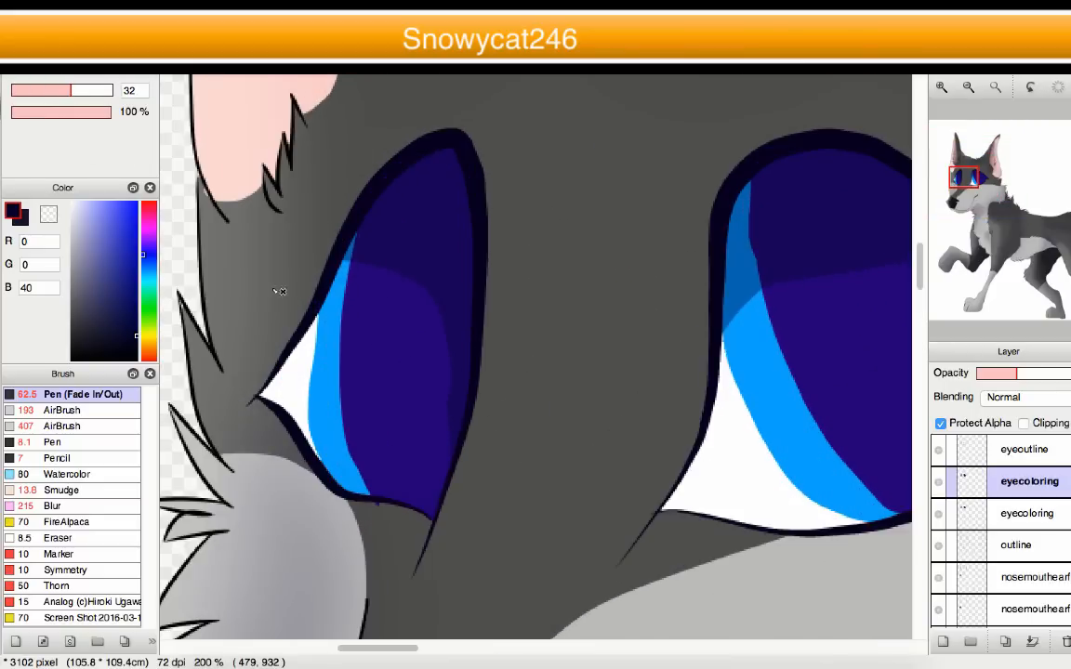
pyautogui.scroll(-4, 278, 291)
pyautogui.scroll(2, 279, 290)
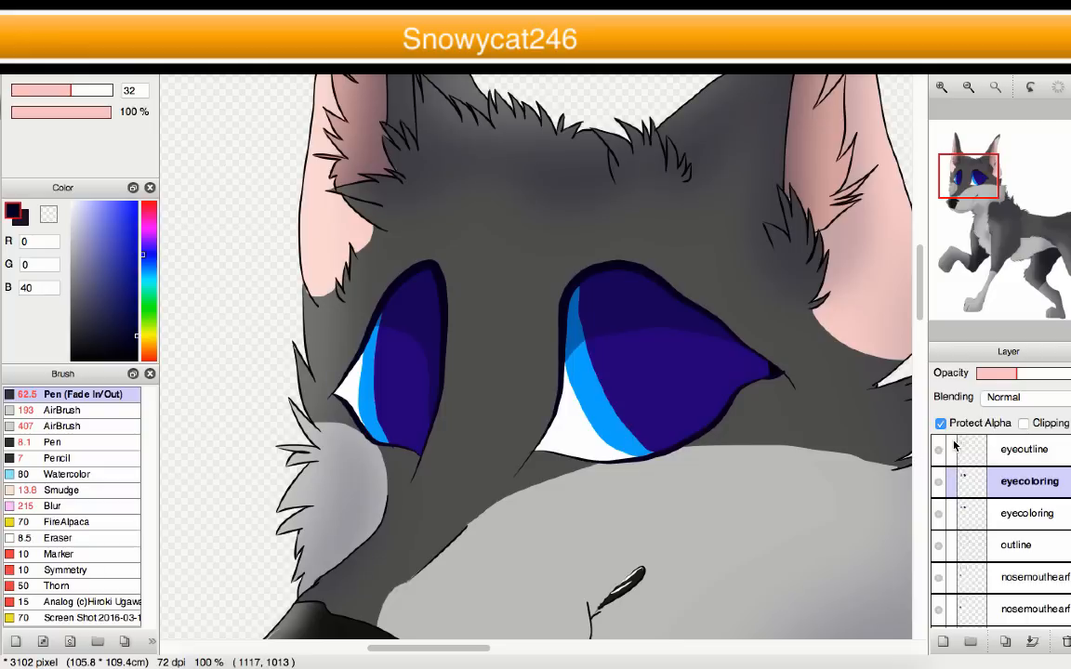
pyautogui.doubleClick(1011, 495)
pyautogui.click(600, 410)
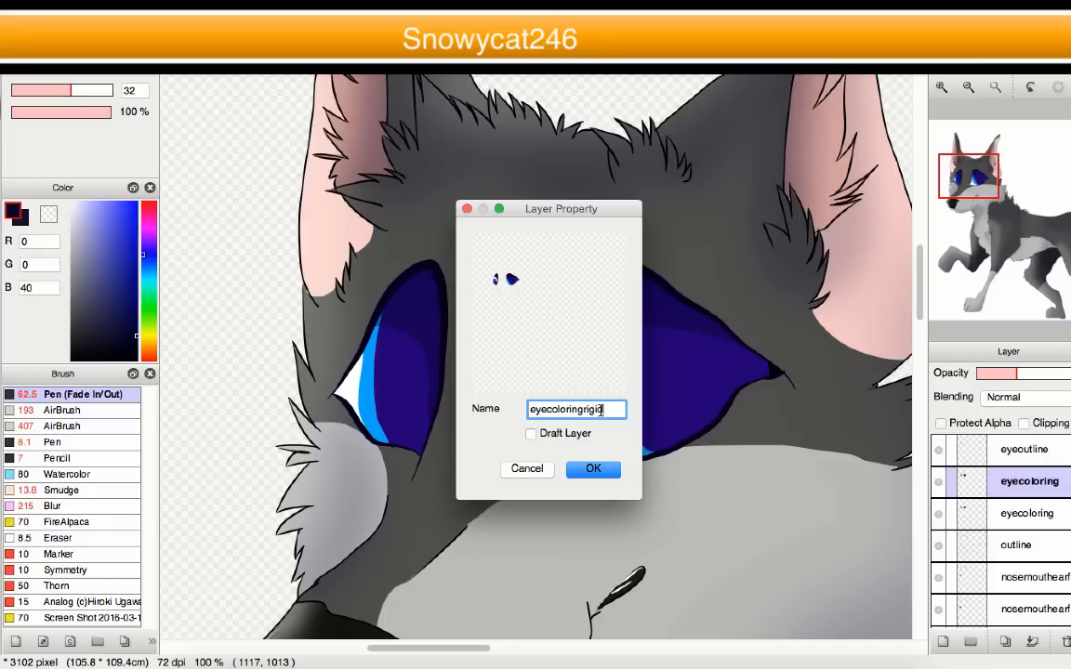
pyautogui.press('Return')
# - Duplicate the remaining eyecoloring layer, protect the copy's alpha and set the larger airbrush to size 237
pyautogui.click(1015, 515)
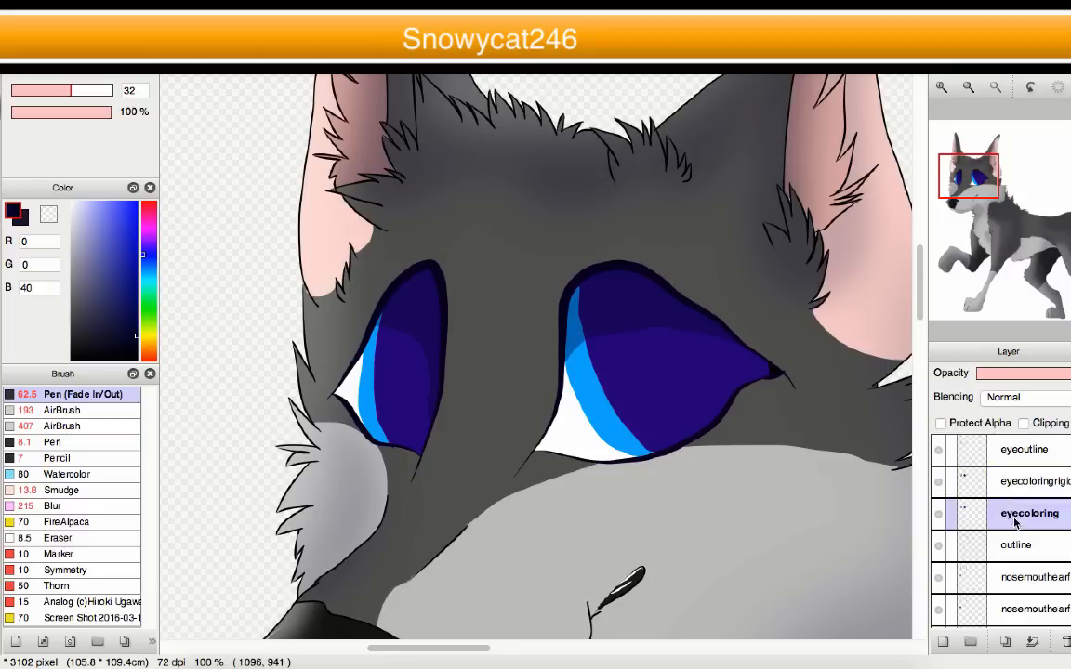
pyautogui.click(1005, 643)
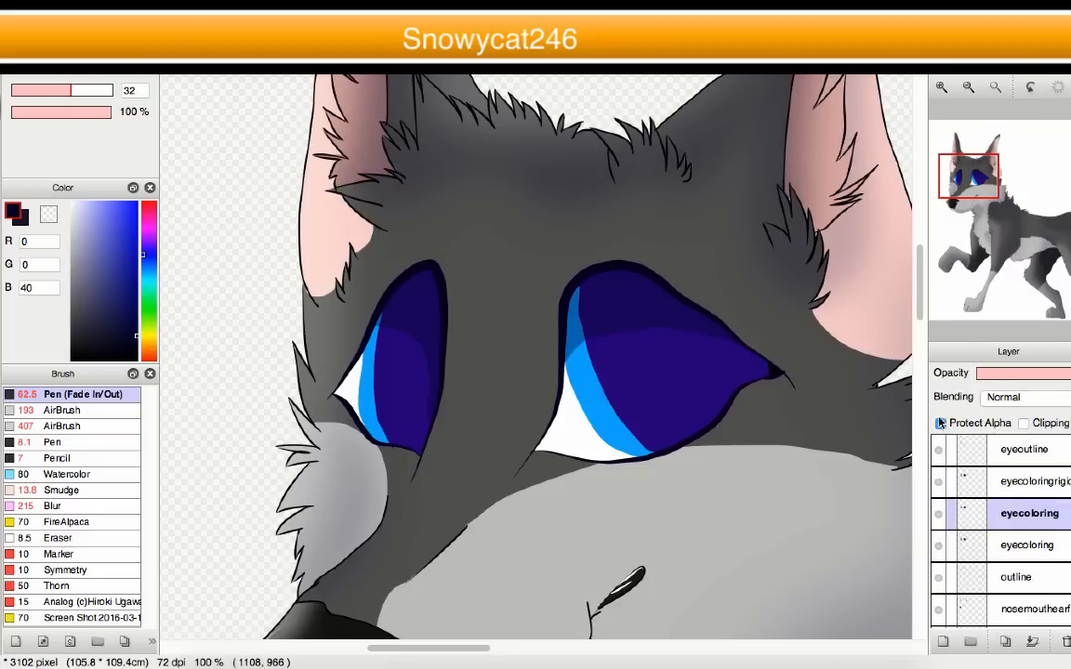
pyautogui.click(65, 423)
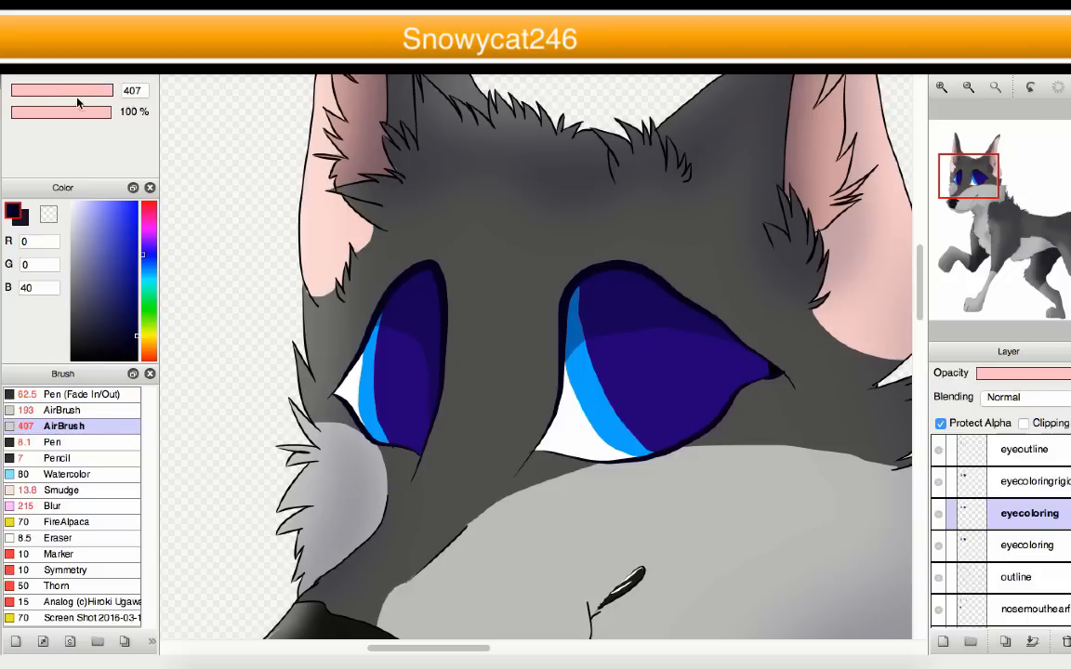
pyautogui.moveTo(82, 93); pyautogui.dragTo(127, 98)
pyautogui.click(97, 410)
pyautogui.click(93, 425)
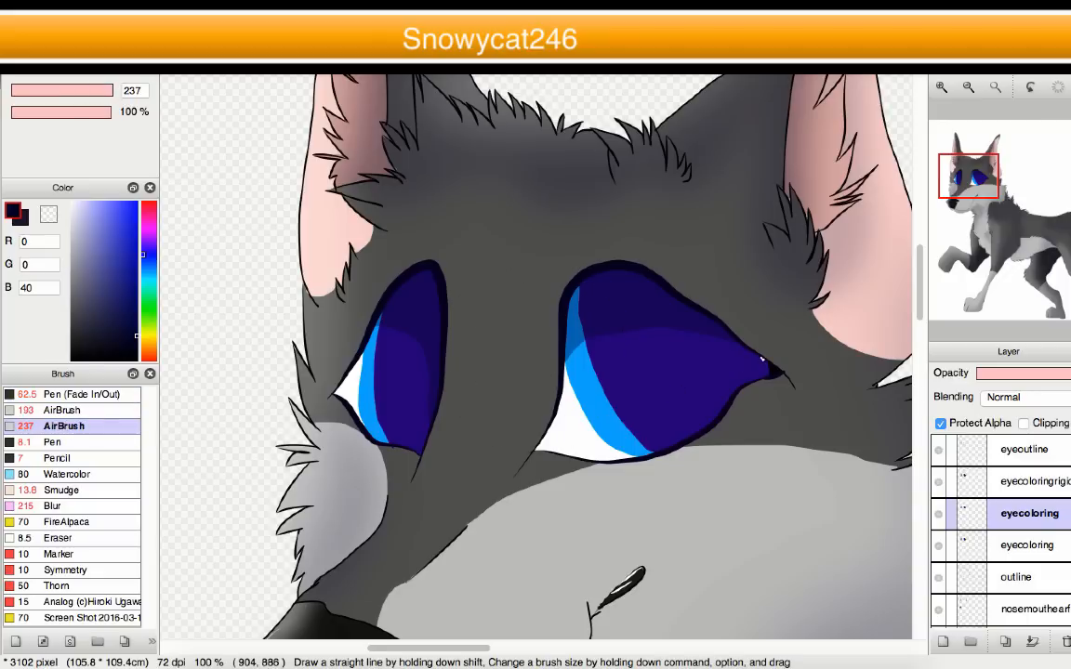
# - Airbrush soft navy shading (RGB 0, 0, 40) over the upper part of both eyes and slightly lower the layer's opacity
pyautogui.scroll(1, 762, 359)
pyautogui.moveTo(698, 270)
pyautogui.mouseDown()
pyautogui.moveTo(437, 254)
pyautogui.moveTo(685, 254)
pyautogui.moveTo(498, 259)
pyautogui.mouseUp()
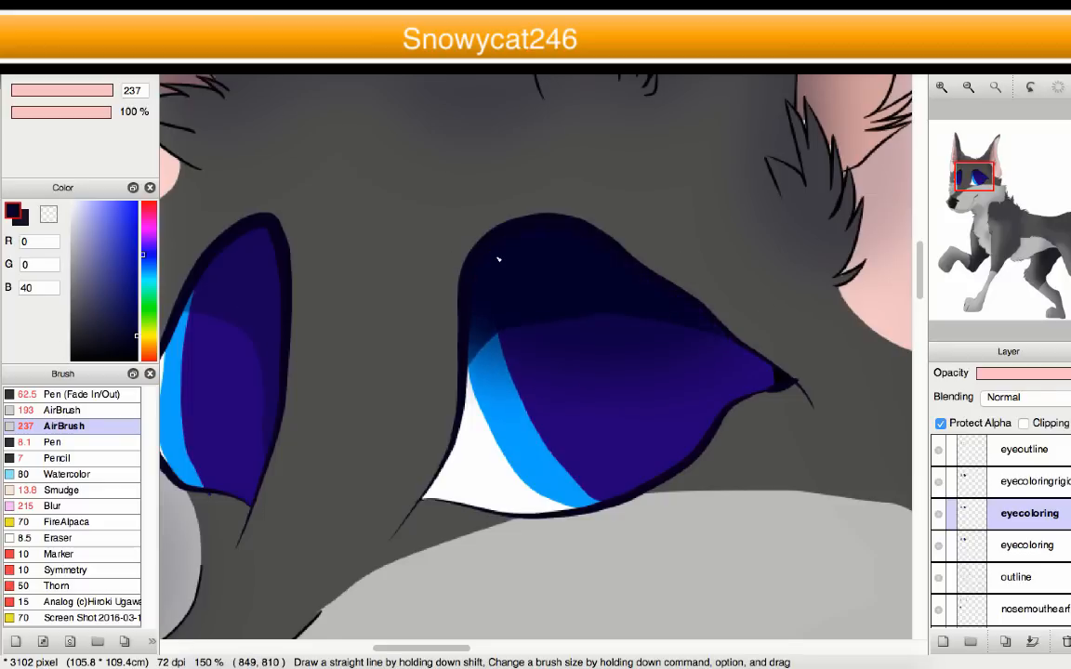
pyautogui.moveTo(364, 260)
pyautogui.mouseDown()
pyautogui.moveTo(189, 261)
pyautogui.moveTo(250, 275)
pyautogui.mouseUp()
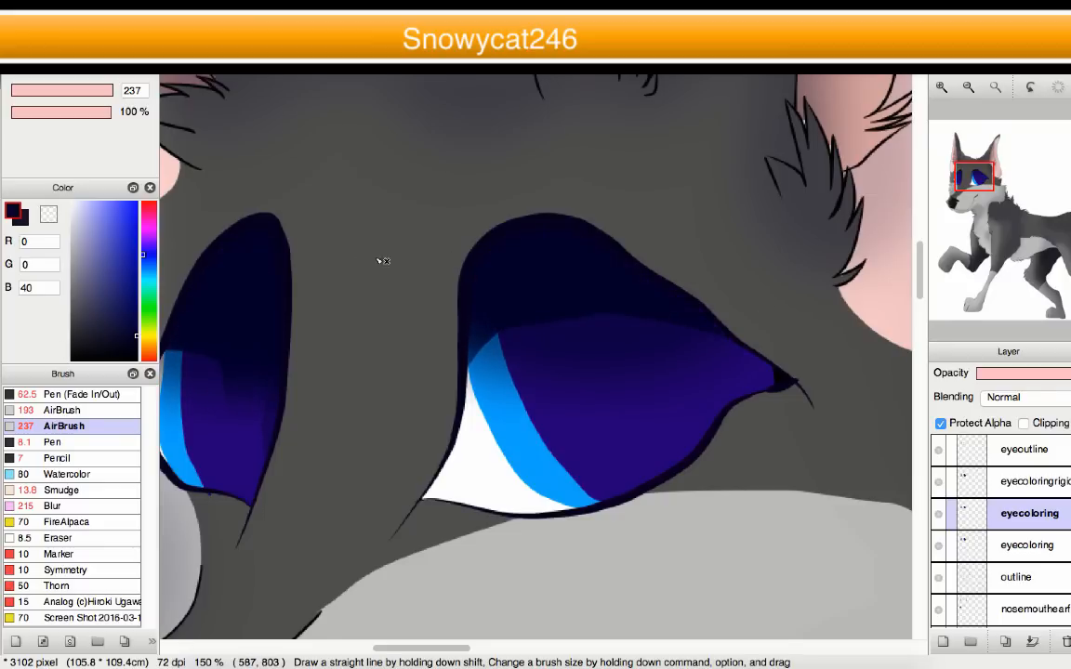
pyautogui.moveTo(1066, 375); pyautogui.dragTo(1053, 377)
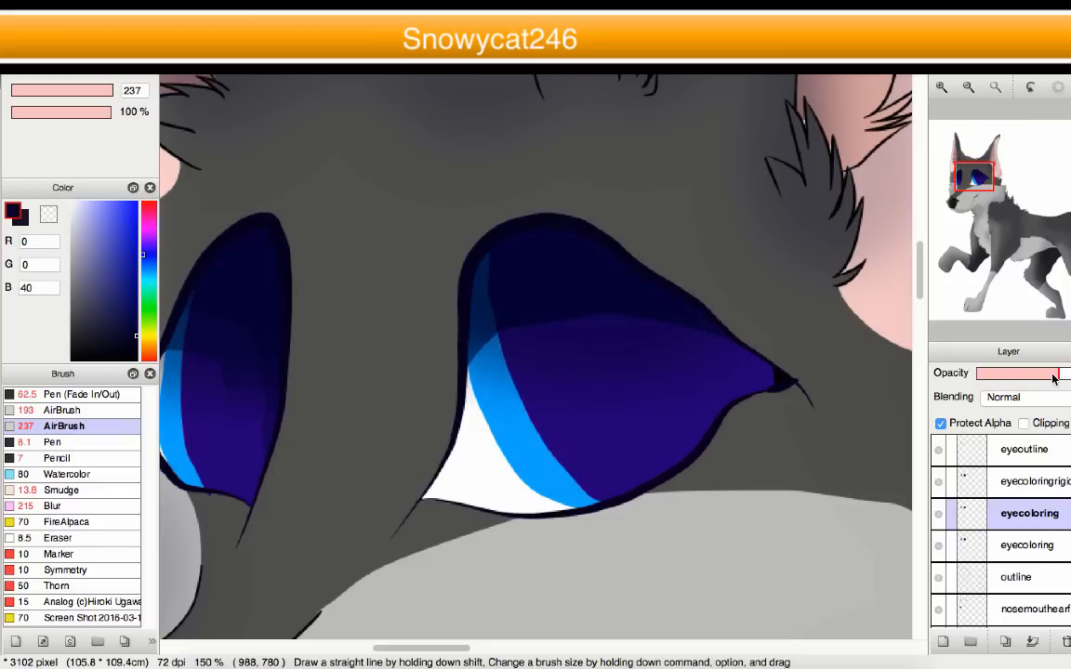
pyautogui.scroll(-3, 827, 379)
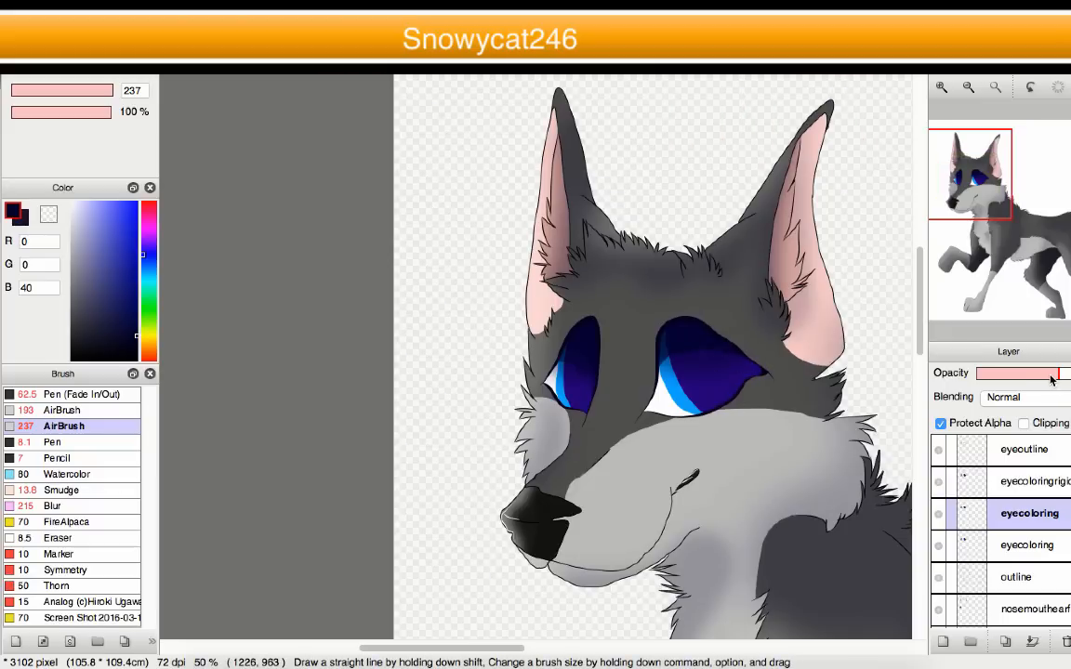
pyautogui.scroll(-3, 603, 387)
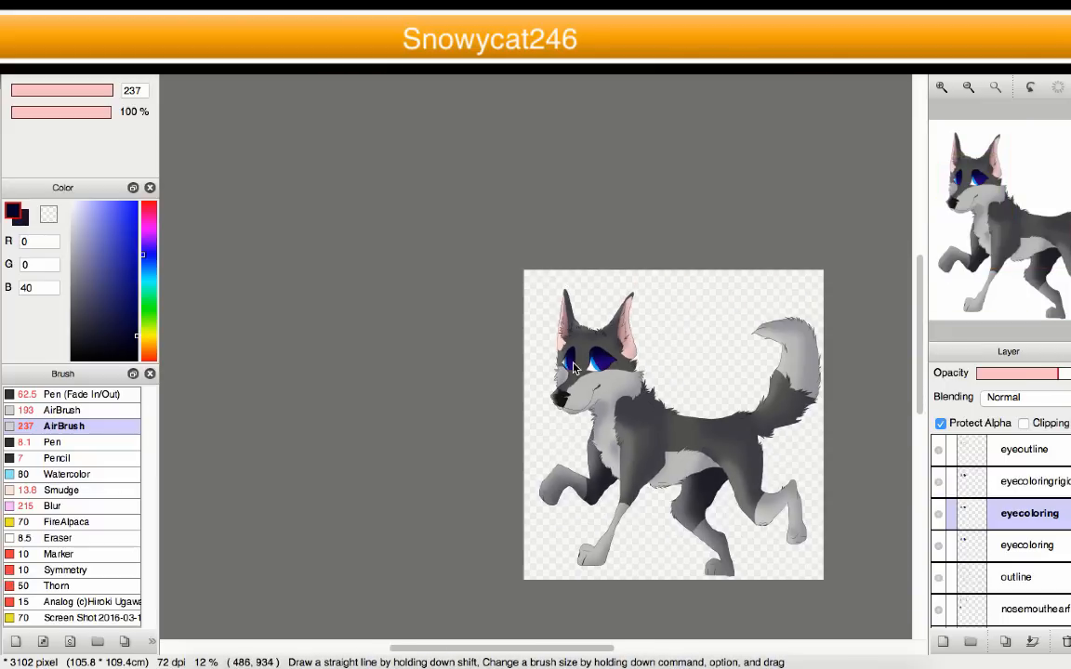
# - Airbrush a soft white glow (RGB 255, 255, 255) onto the lower part of both eyes
pyautogui.scroll(5, 602, 387)
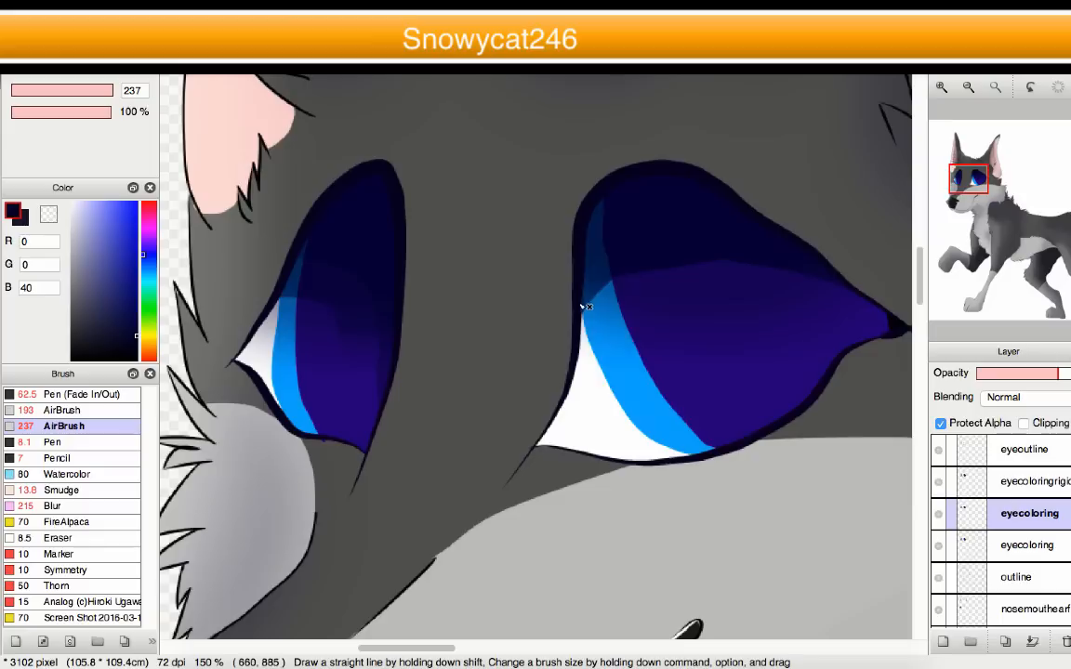
pyautogui.click(95, 296)
pyautogui.moveTo(667, 458)
pyautogui.mouseDown()
pyautogui.moveTo(621, 470)
pyautogui.moveTo(641, 457)
pyautogui.mouseUp()
pyautogui.scroll(-3, 643, 457)
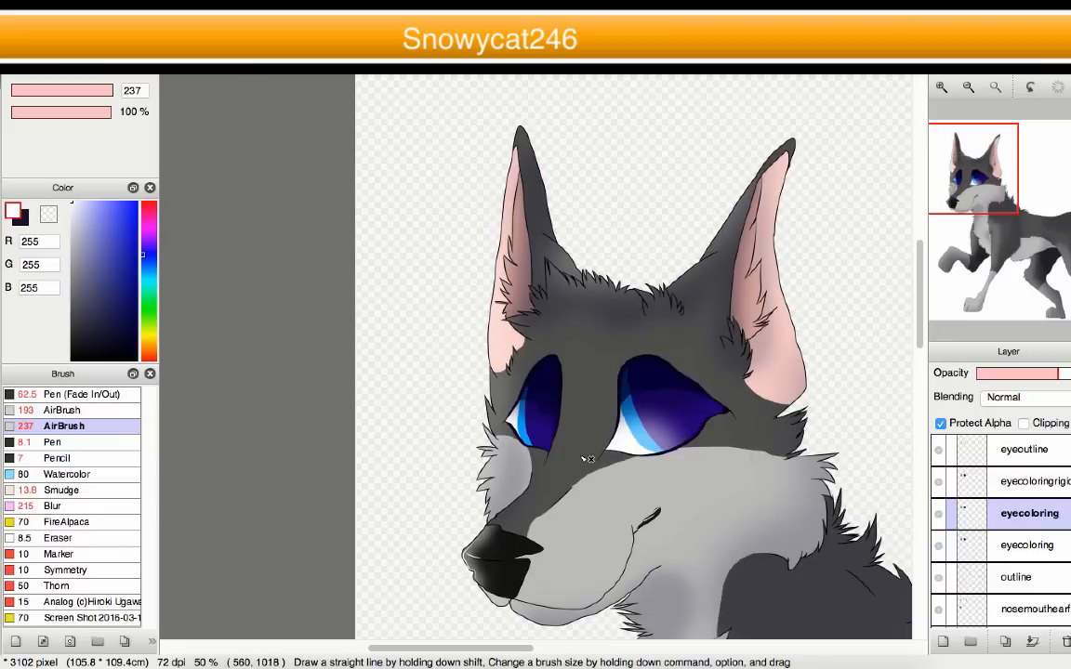
pyautogui.scroll(-2, 565, 457)
pyautogui.scroll(2, 543, 464)
pyautogui.scroll(3, 547, 463)
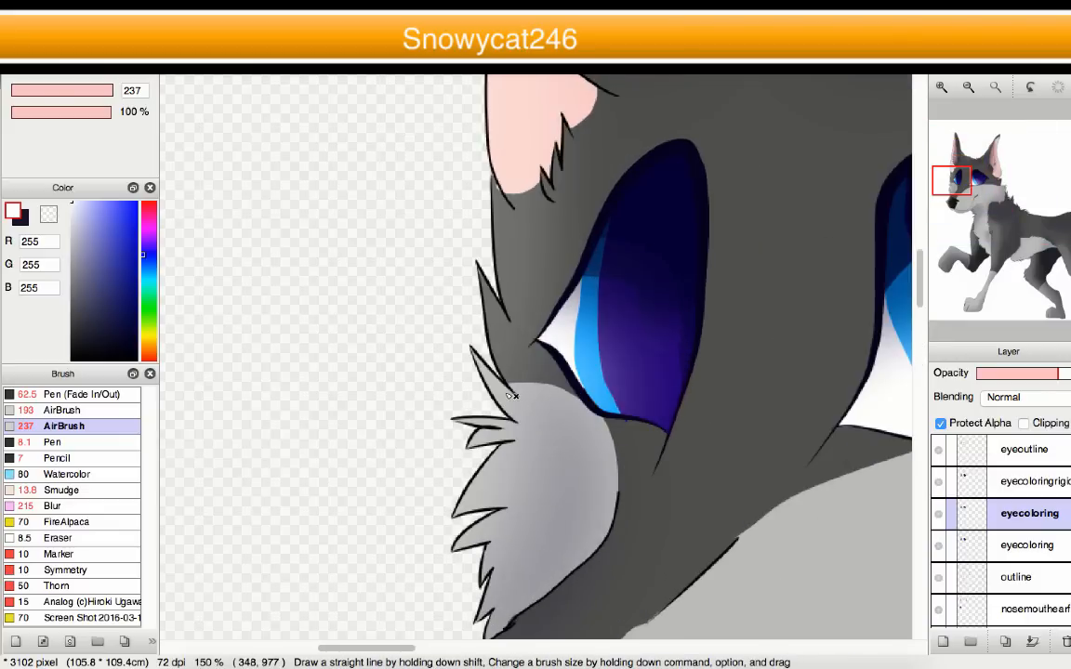
pyautogui.scroll(-3, 507, 386)
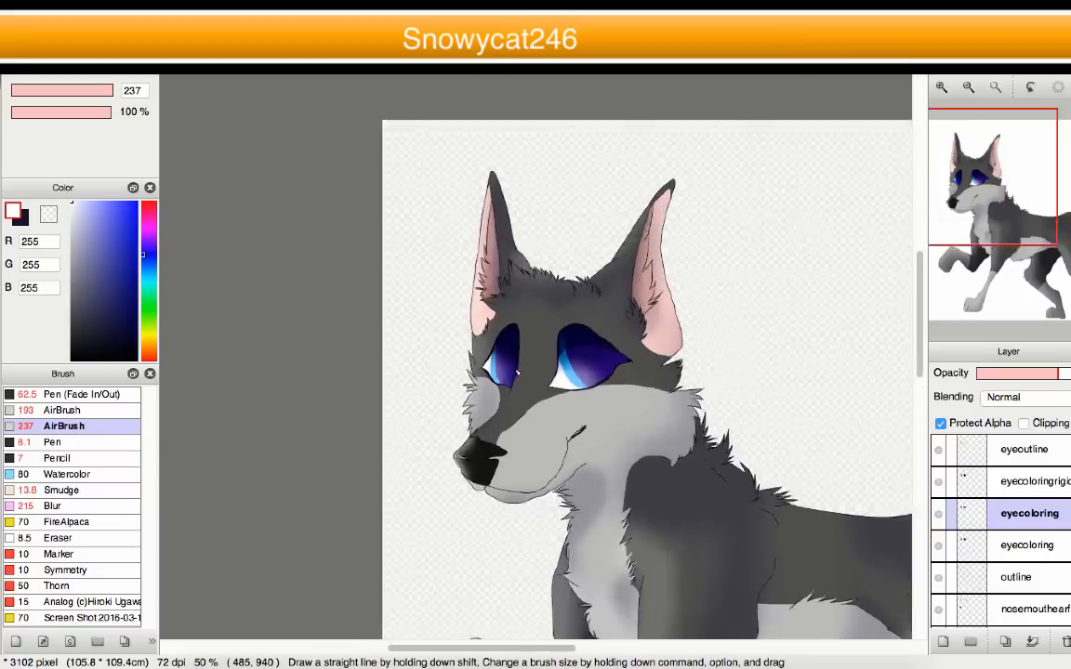
pyautogui.scroll(3, 537, 354)
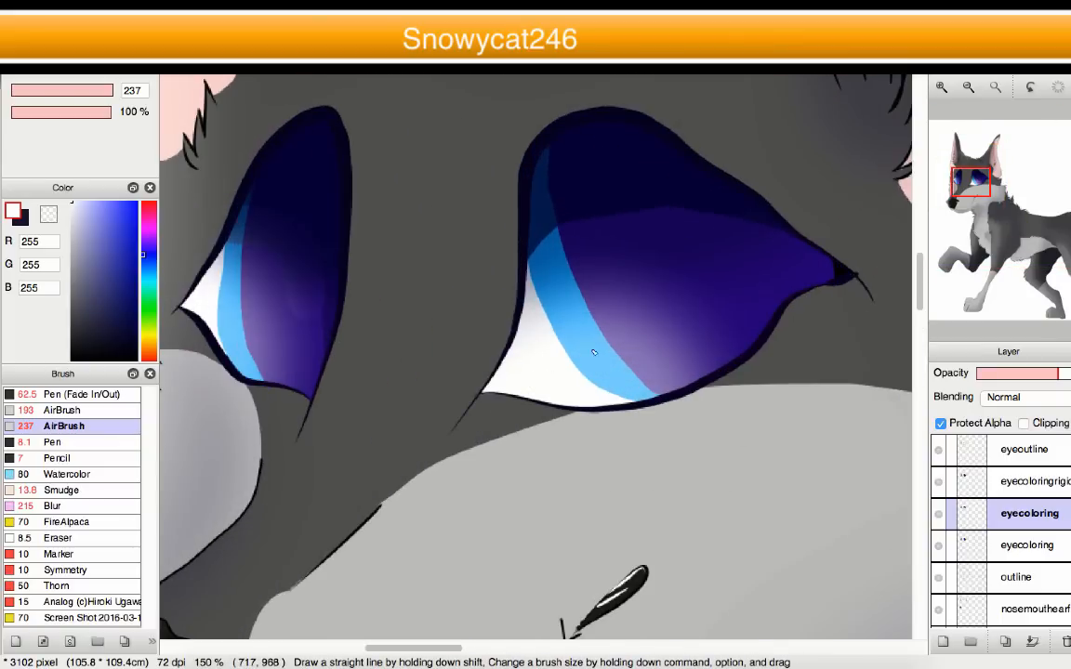
# - Examine the eye shading up close and against the whole wolf
pyautogui.scroll(-4, 593, 352)
pyautogui.scroll(4, 541, 429)
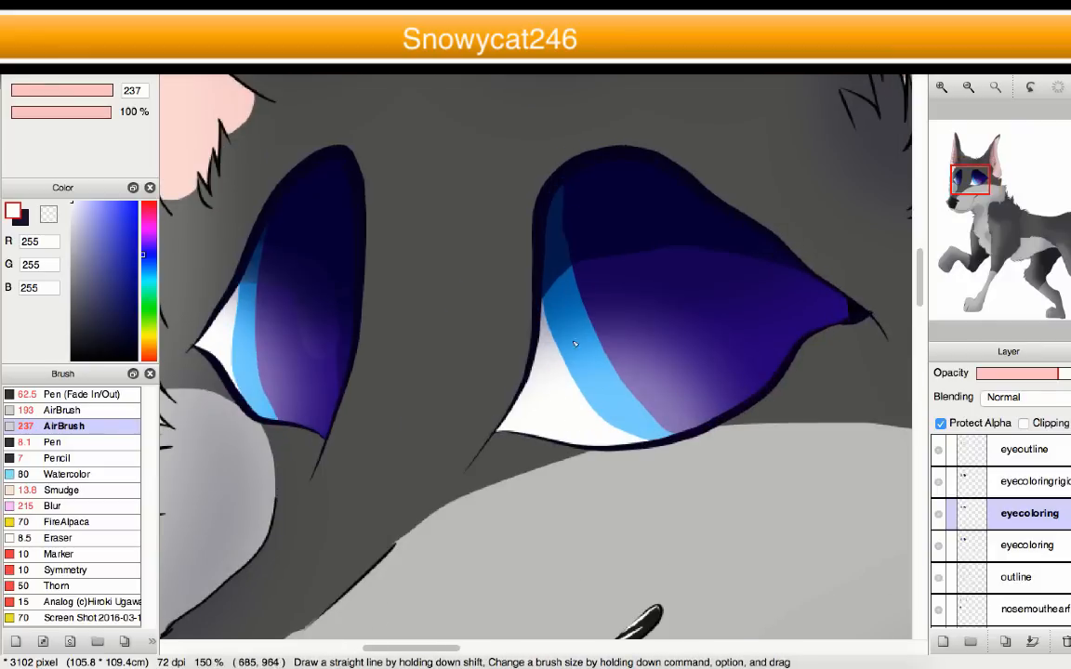
pyautogui.scroll(-5, 575, 344)
pyautogui.scroll(1, 490, 319)
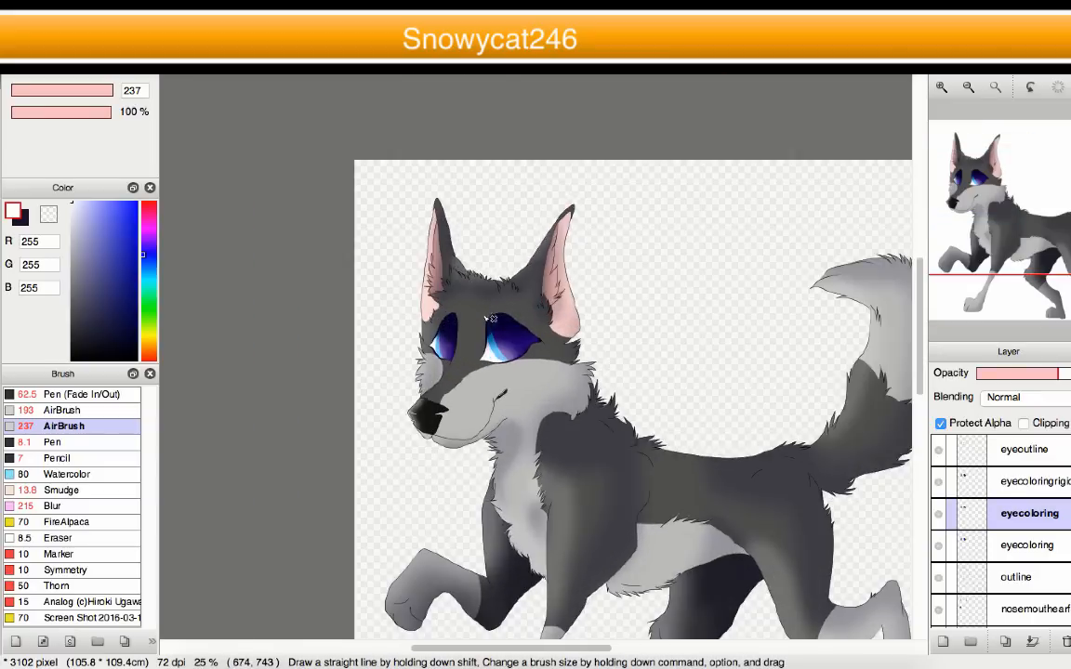
pyautogui.scroll(4, 490, 319)
pyautogui.scroll(-3, 525, 358)
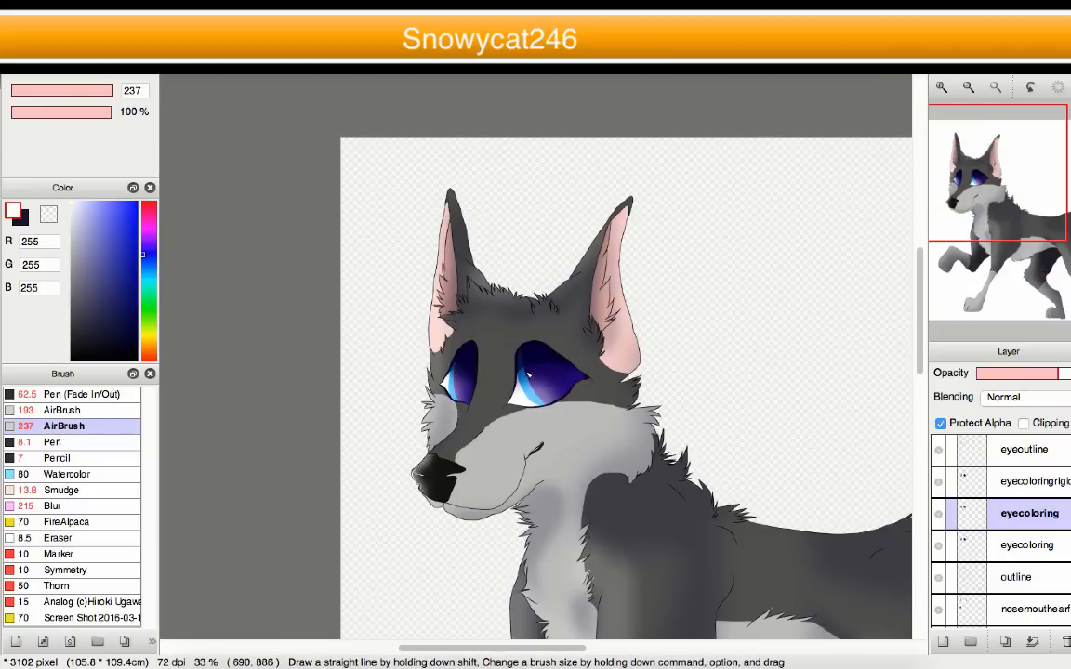
pyautogui.scroll(-2, 527, 374)
pyautogui.scroll(3, 503, 368)
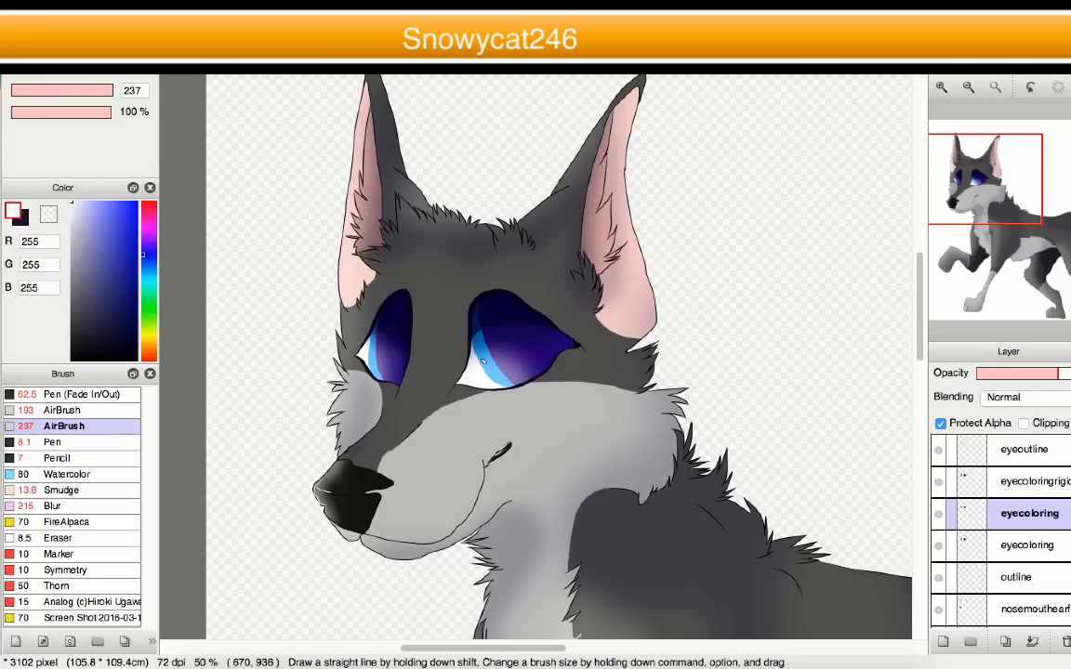
pyautogui.scroll(-2, 482, 360)
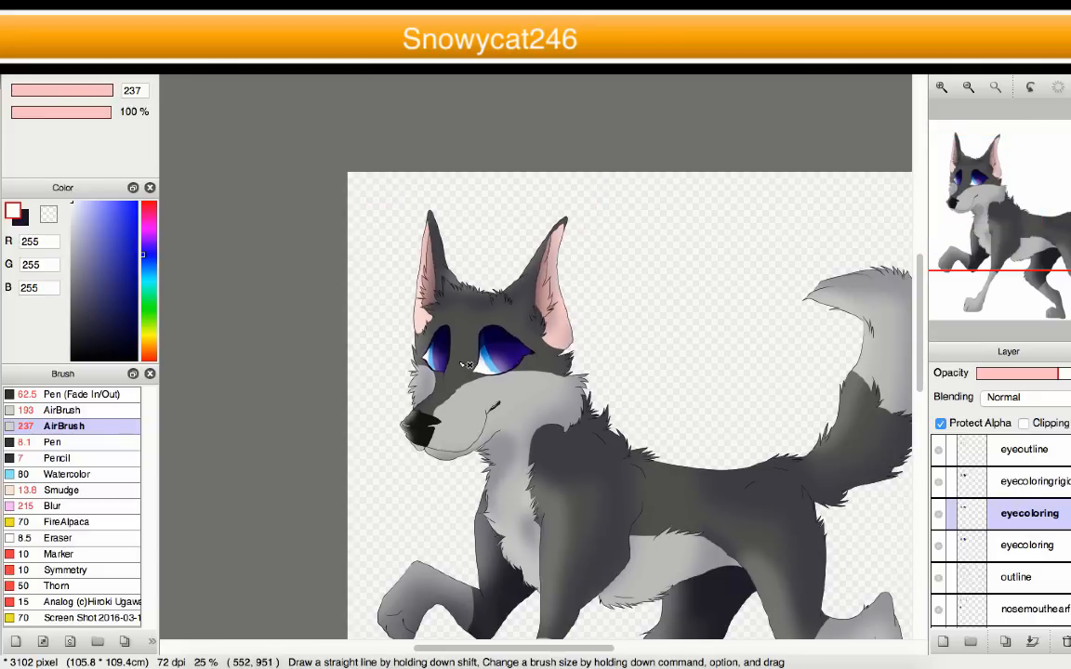
pyautogui.scroll(3, 444, 362)
pyautogui.click(1032, 545)
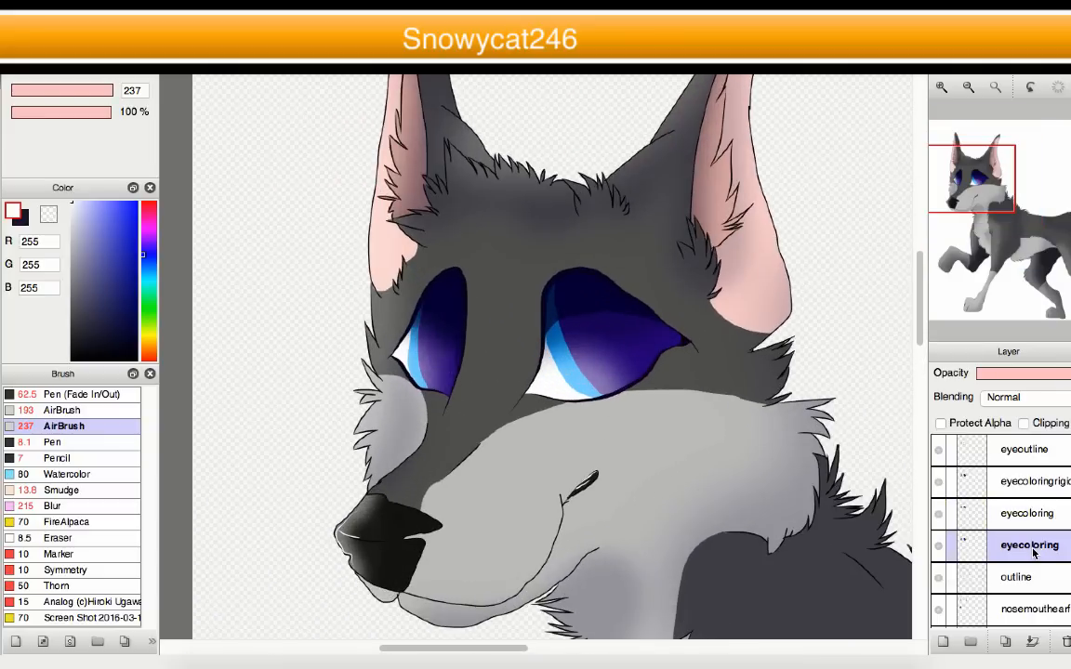
pyautogui.scroll(-4, 435, 431)
pyautogui.scroll(2, 420, 376)
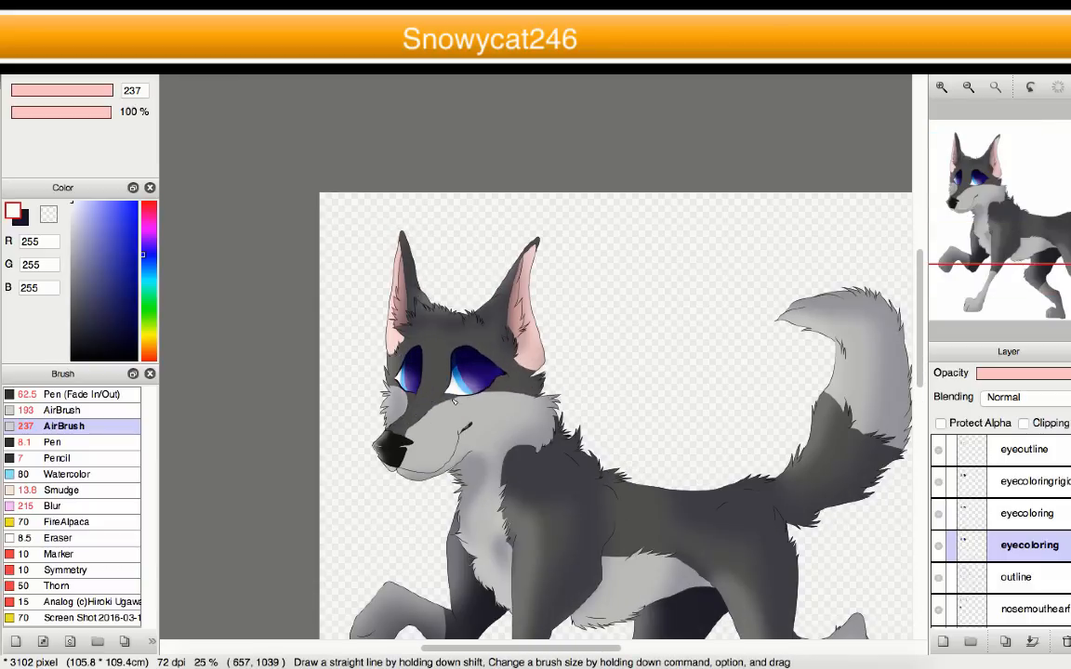
pyautogui.scroll(3, 420, 375)
# - Add a new layer directly above eyecoloringrigid and name it gleam
pyautogui.click(944, 482)
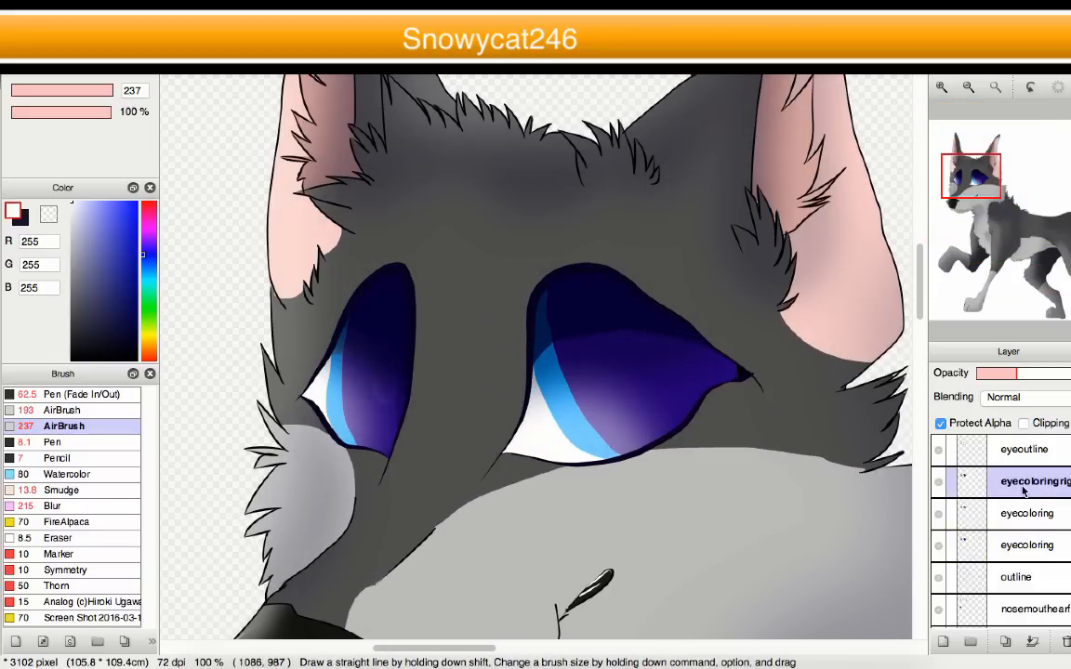
pyautogui.click(941, 643)
pyautogui.doubleClick(1023, 481)
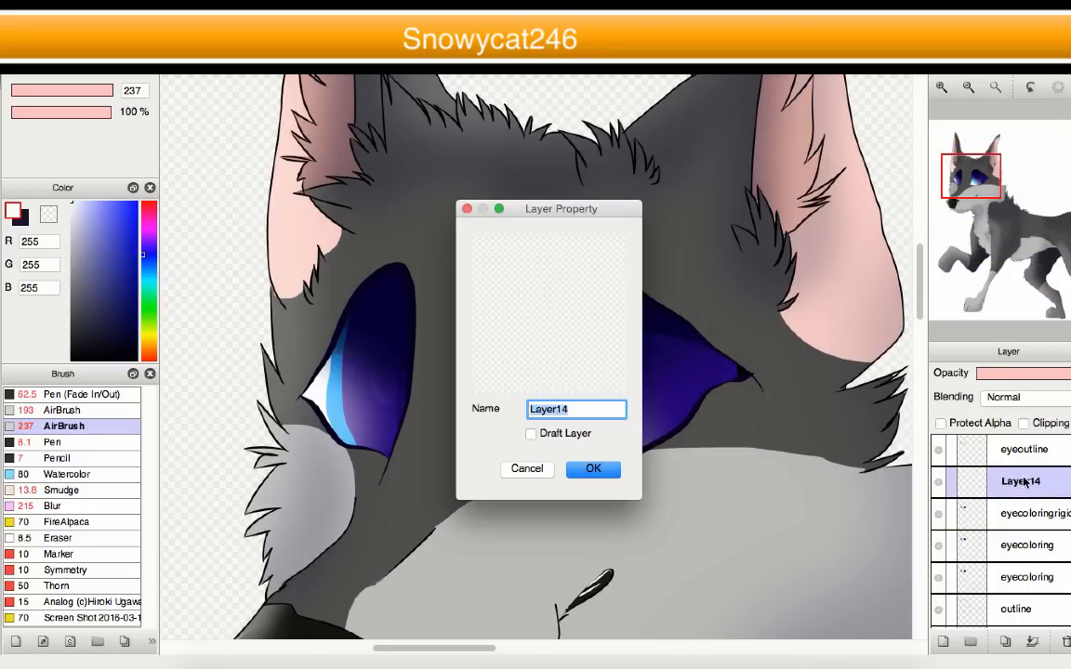
pyautogui.press('Return')
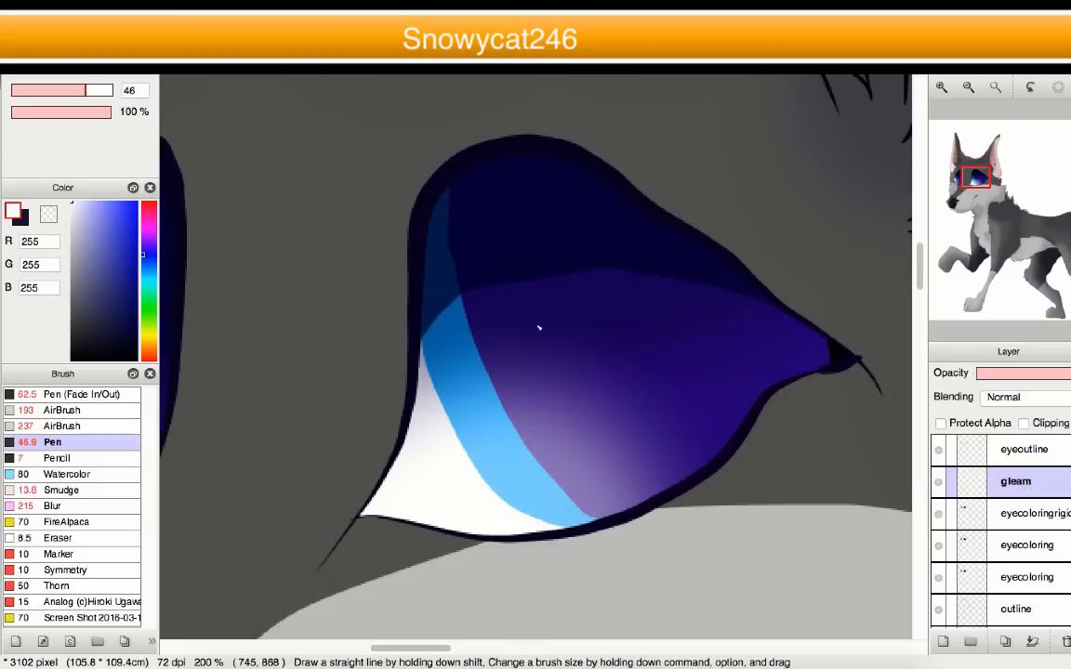
# - Paint a white oval gleam in the middle of the near eye with the pen at size 36
pyautogui.moveTo(538, 325)
pyautogui.mouseDown()
pyautogui.moveTo(550, 282)
pyautogui.moveTo(554, 314)
pyautogui.moveTo(536, 315)
pyautogui.moveTo(562, 281)
pyautogui.moveTo(554, 316)
pyautogui.mouseUp()
pyautogui.press('super+z')
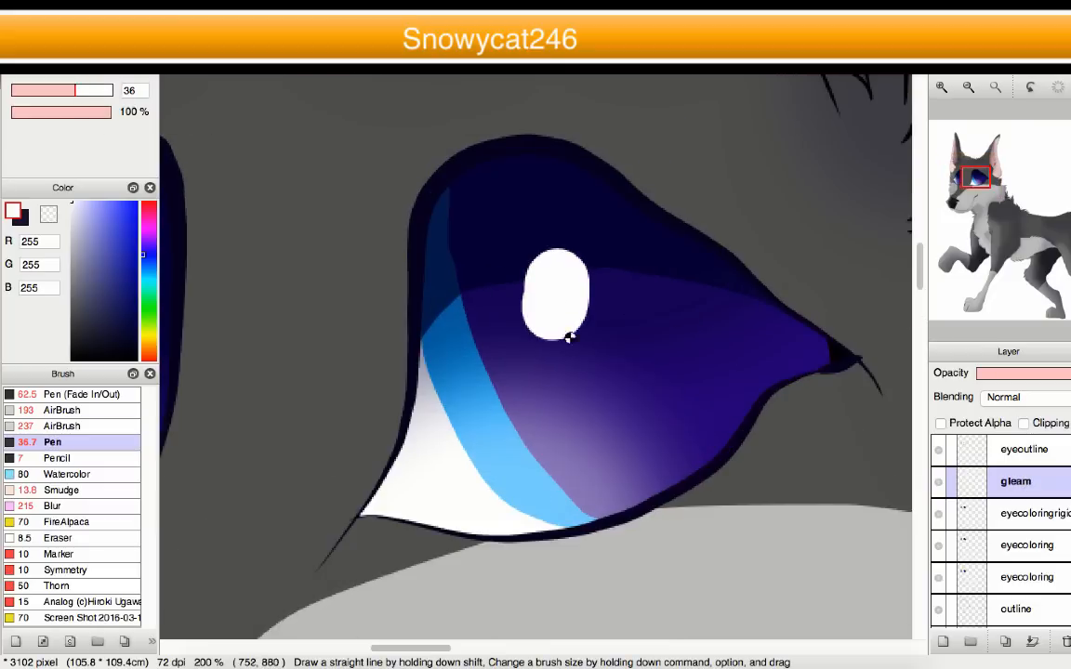
pyautogui.scroll(-5, 569, 337)
pyautogui.scroll(4, 485, 335)
# - Replace the far eye's first gleam attempt with a narrower white oval painted with the pen at size 31
pyautogui.moveTo(479, 312); pyautogui.dragTo(485, 327)
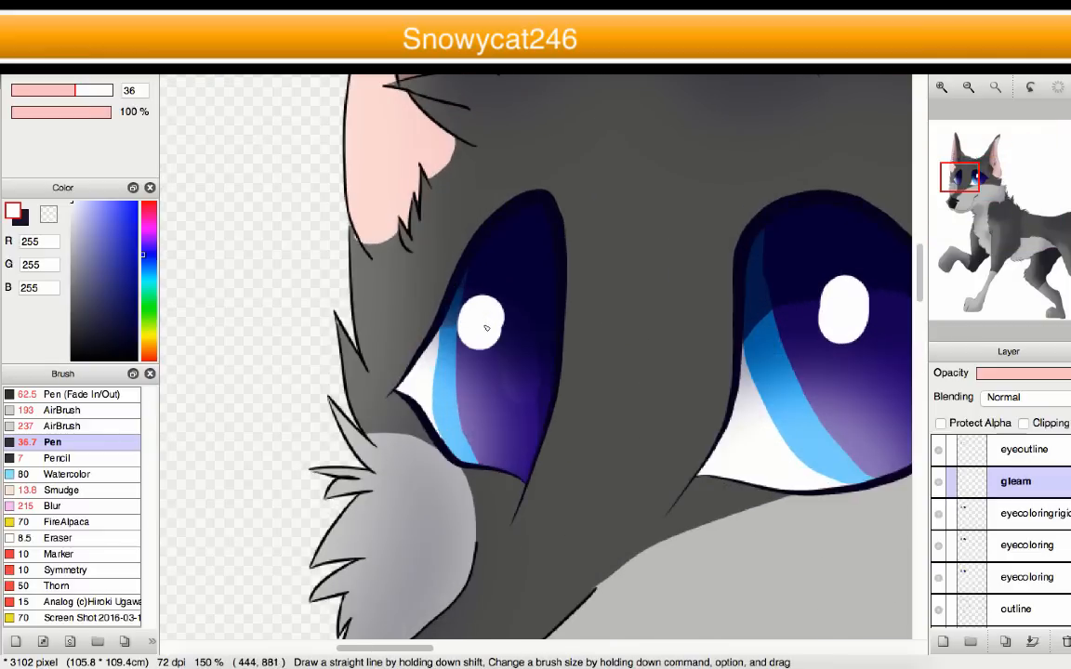
pyautogui.hotkey('ctrl', 'z')
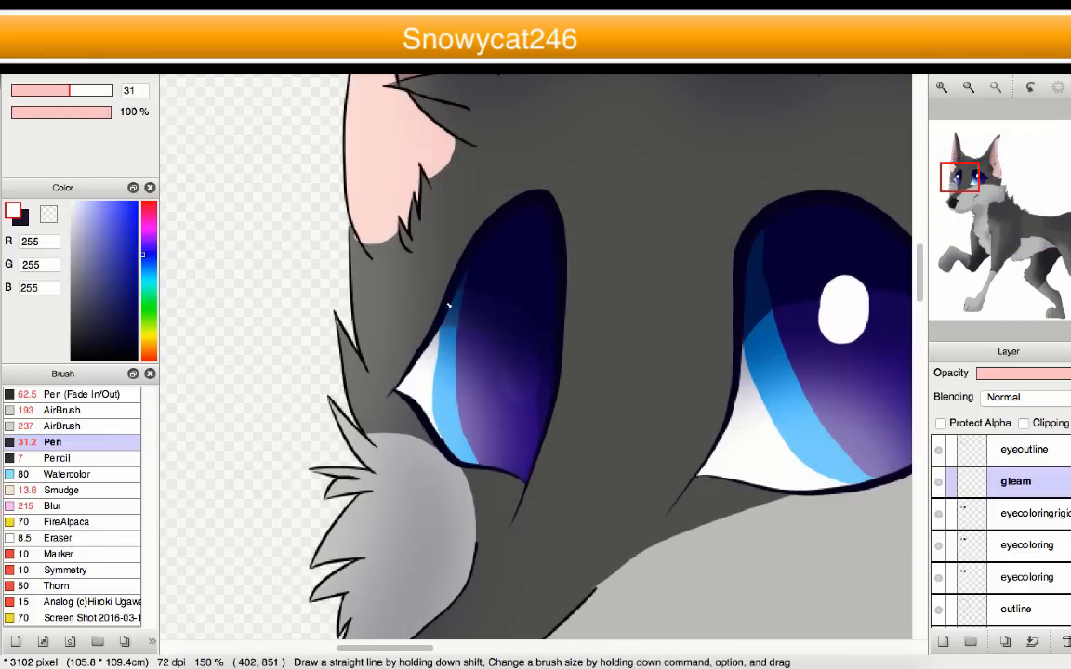
pyautogui.click(481, 305)
pyautogui.scroll(-4, 482, 329)
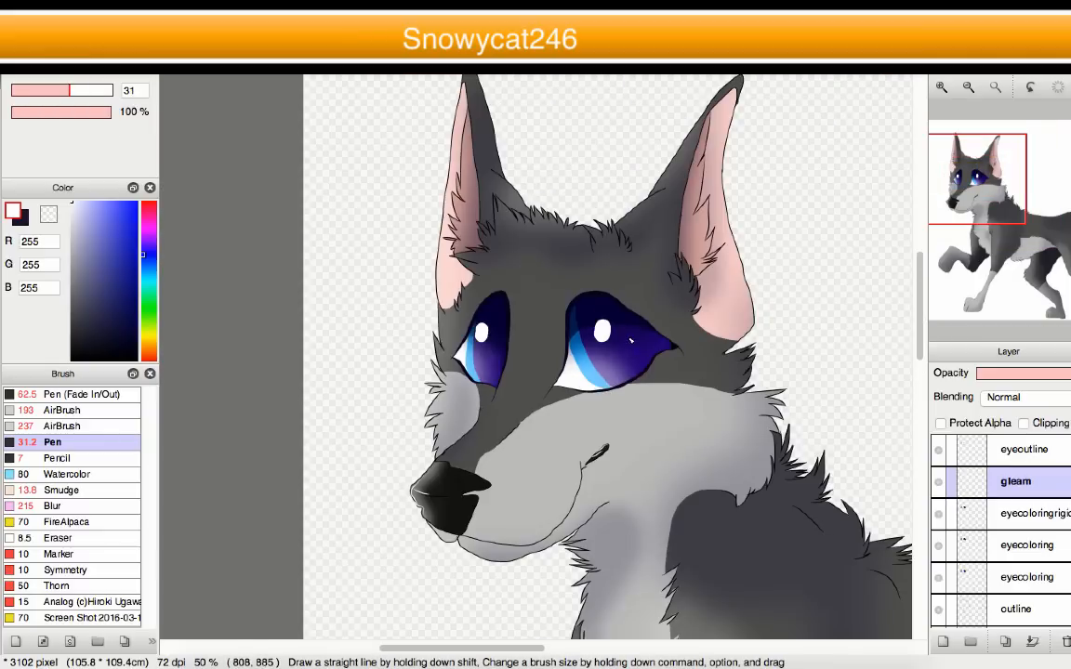
# - Add a small white dot beside the lower edge of each eye's oval gleam with the pen at size 23
pyautogui.scroll(5, 537, 344)
pyautogui.click(60, 90)
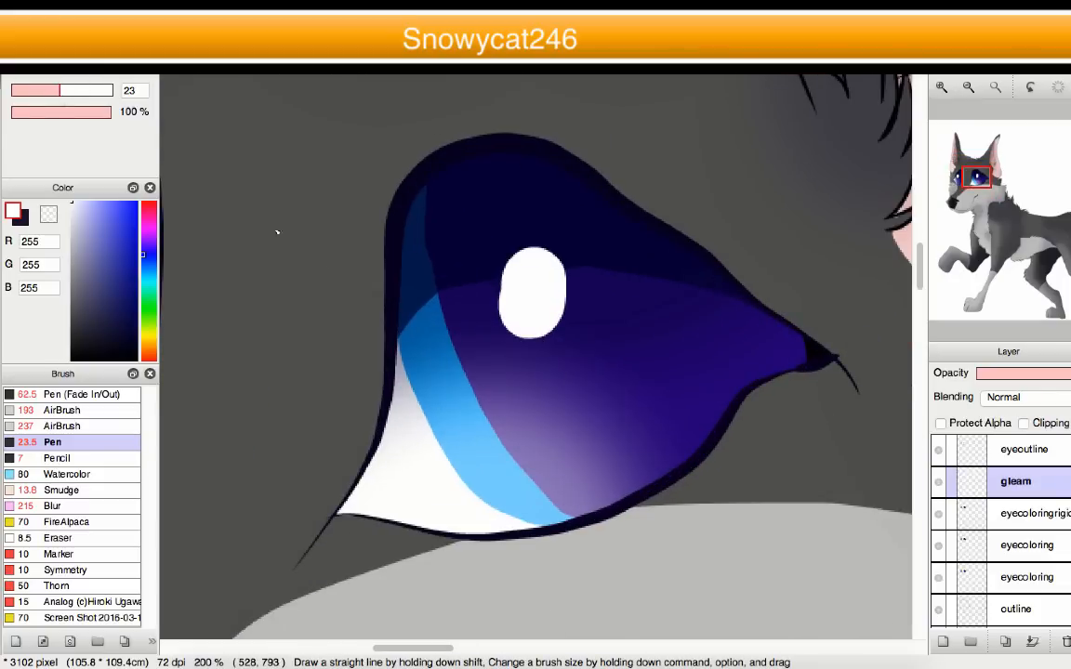
pyautogui.click(579, 328)
pyautogui.scroll(-4, 578, 335)
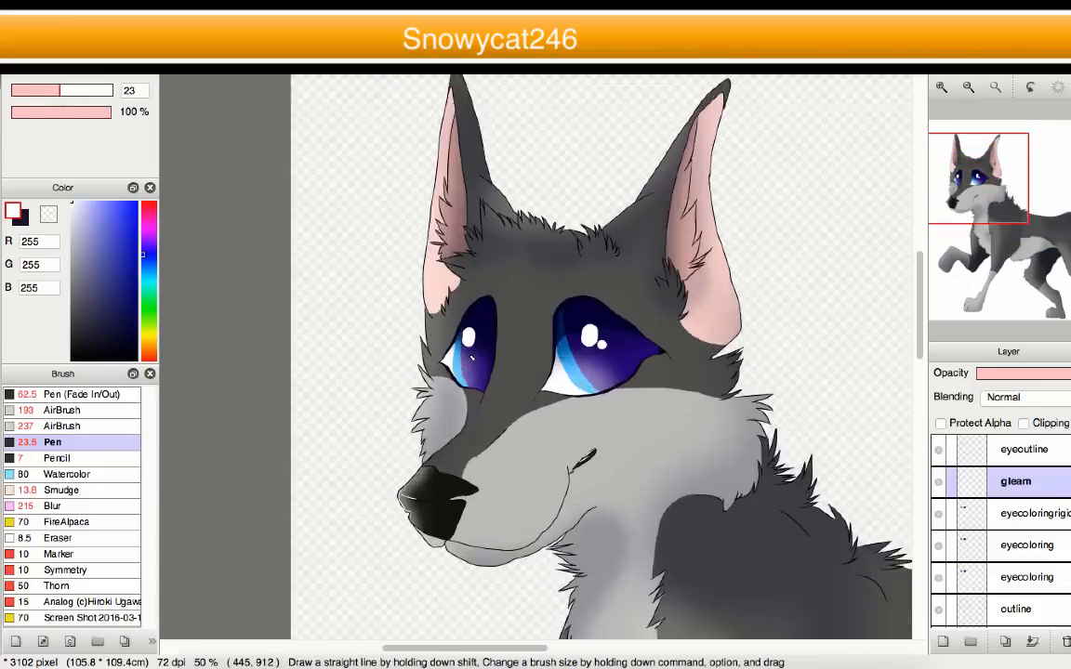
pyautogui.scroll(6, 502, 353)
pyautogui.click(502, 351)
pyautogui.scroll(-5, 502, 353)
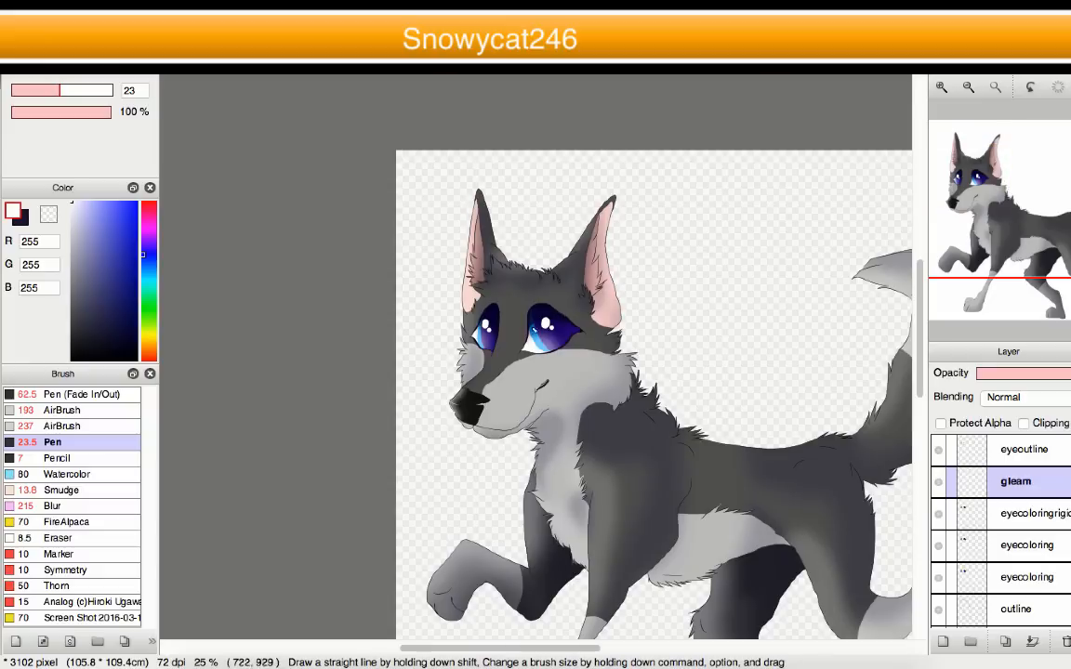
pyautogui.scroll(-1, 481, 297)
pyautogui.scroll(5, 483, 293)
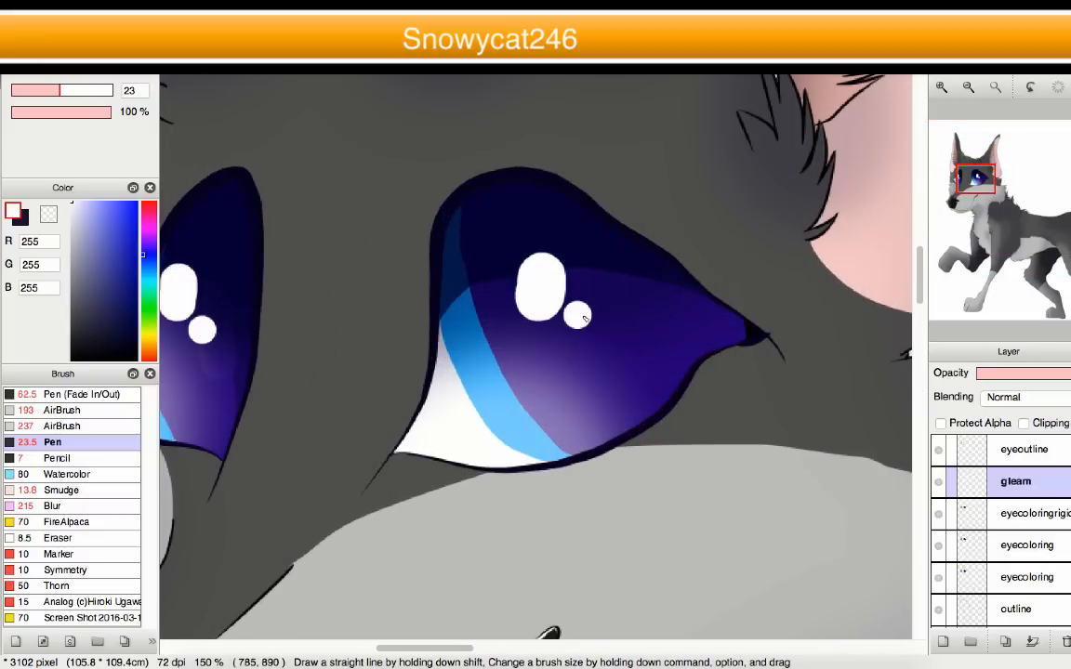
# - Examine the whole wolf drawing with the white gleams in both eyes
pyautogui.scroll(-6, 584, 319)
pyautogui.scroll(2, 440, 302)
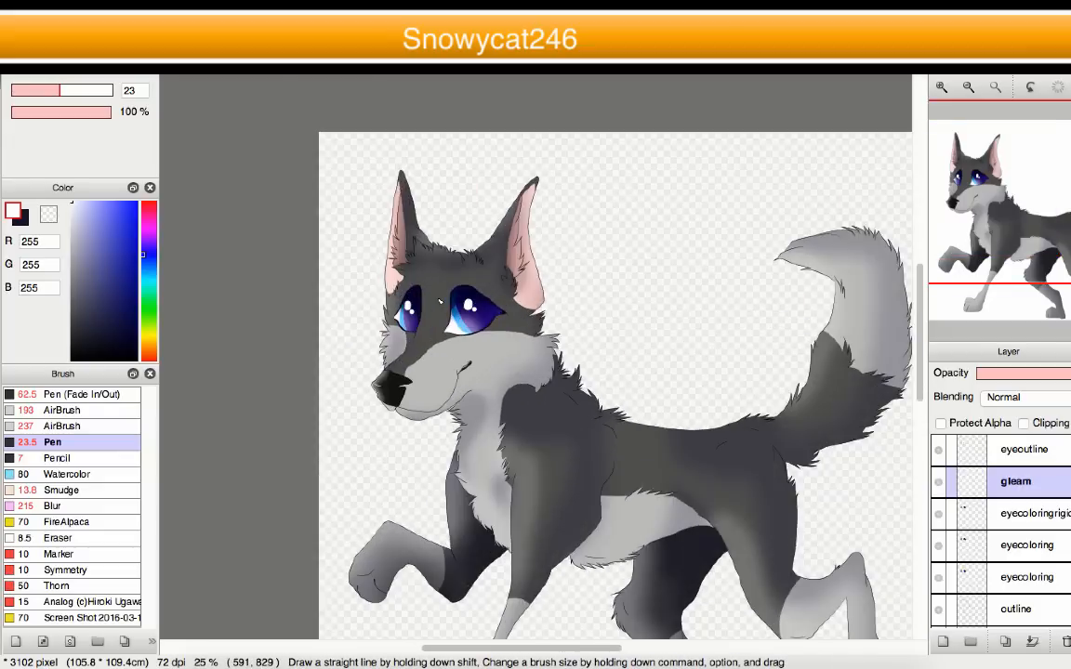
pyautogui.scroll(-3, 439, 302)
pyautogui.scroll(3, 437, 311)
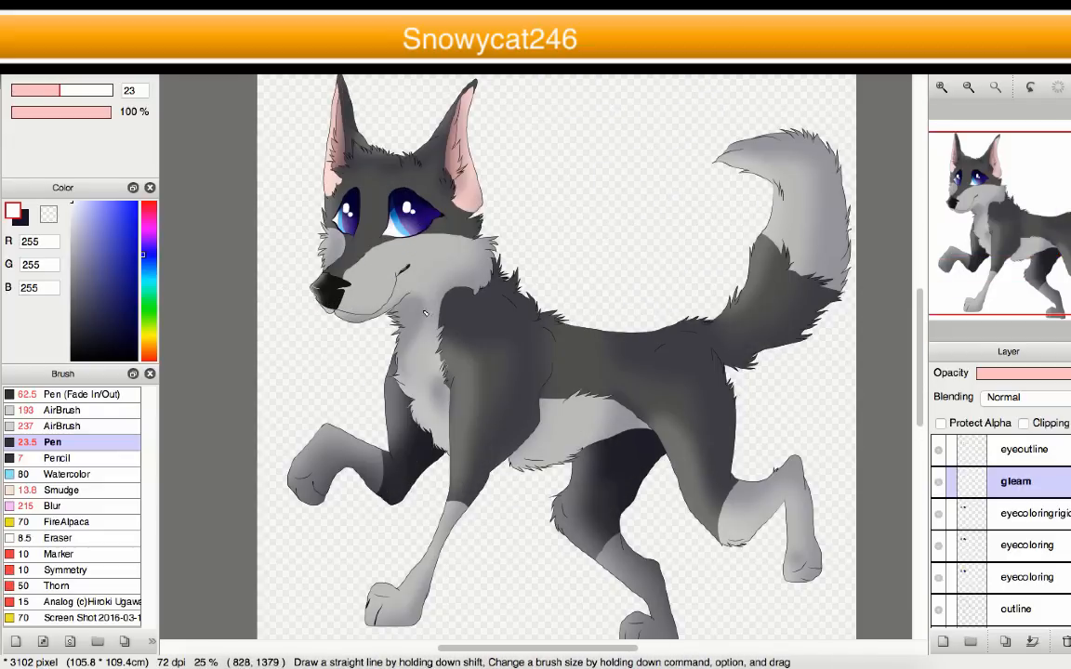
pyautogui.scroll(-3, 426, 312)
pyautogui.scroll(6, 376, 278)
pyautogui.scroll(-6, 484, 348)
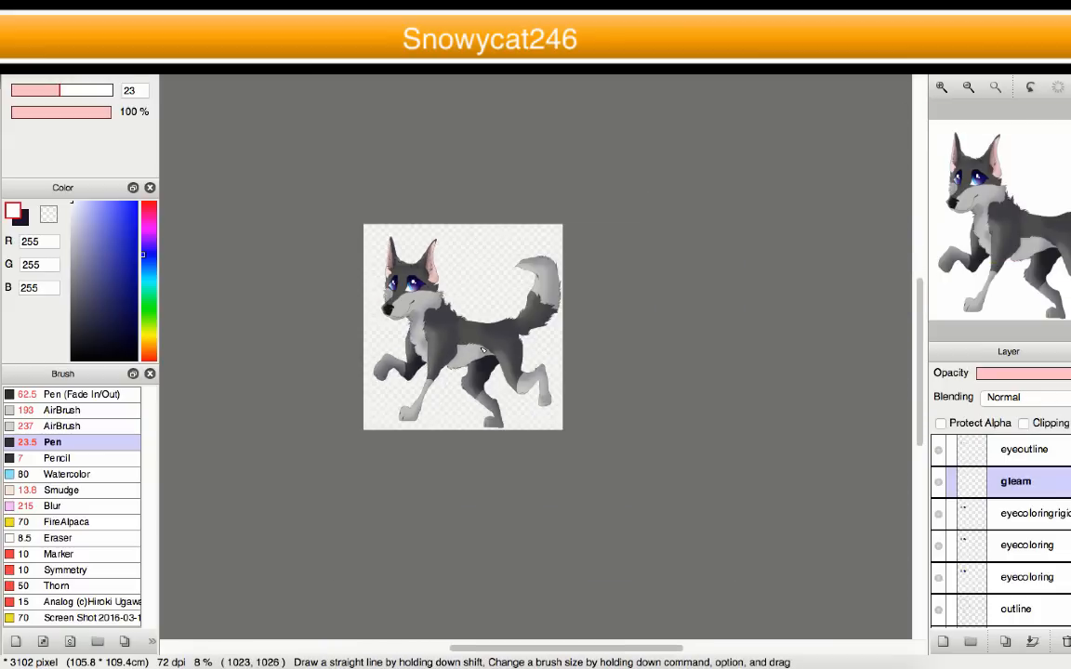
pyautogui.scroll(3, 482, 350)
pyautogui.scroll(-4, 502, 308)
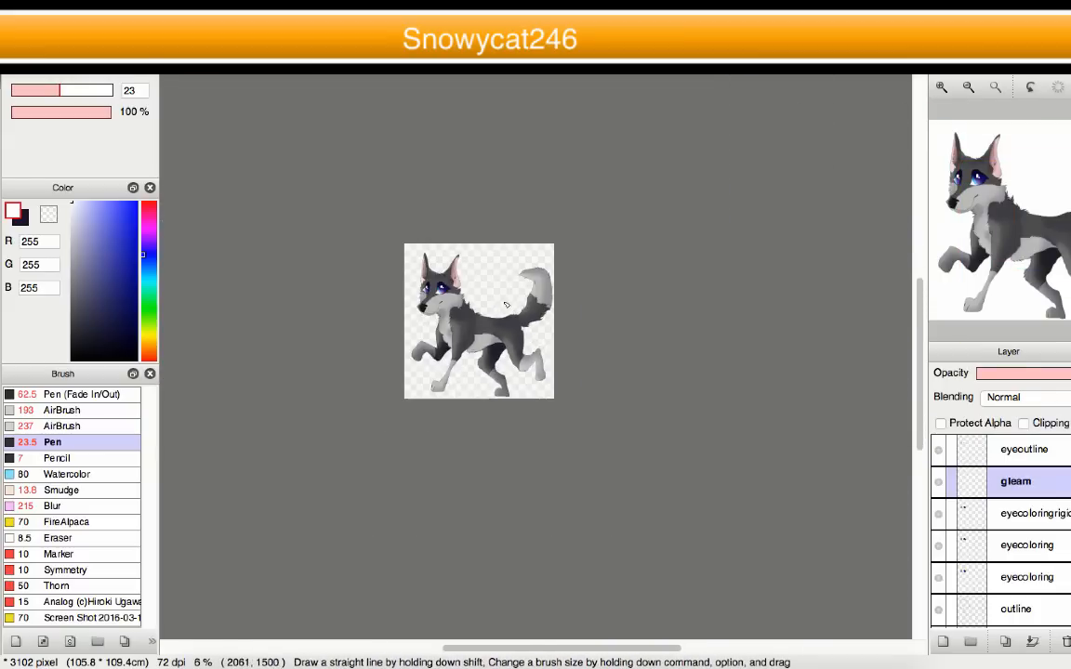
pyautogui.scroll(3, 506, 304)
pyautogui.scroll(-2, 448, 372)
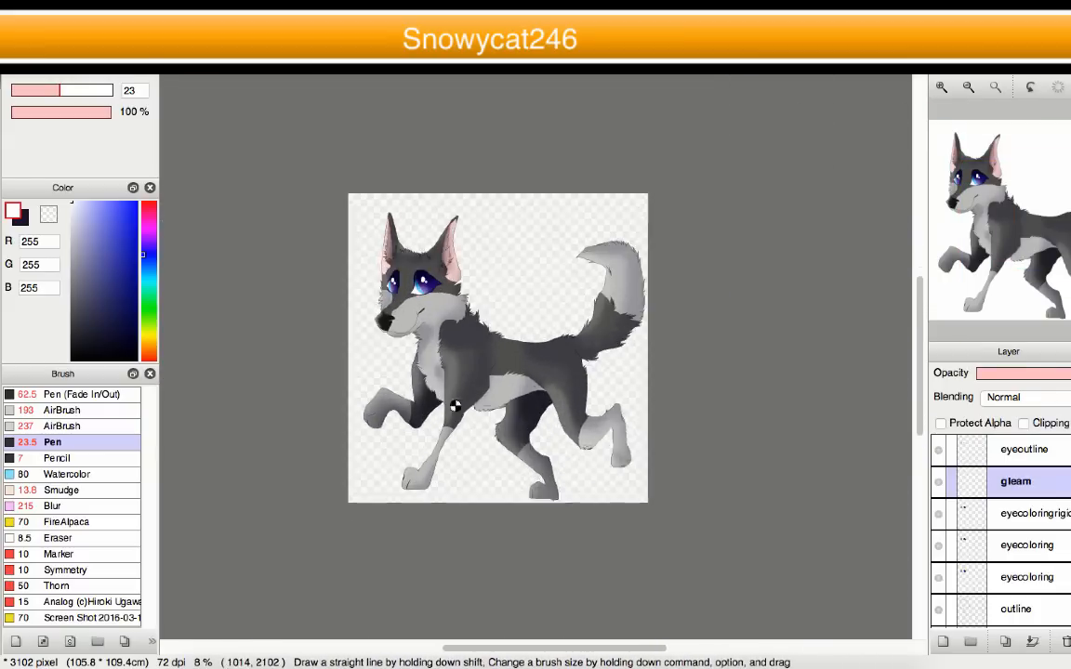
pyautogui.scroll(2, 446, 409)
pyautogui.scroll(-3, 448, 362)
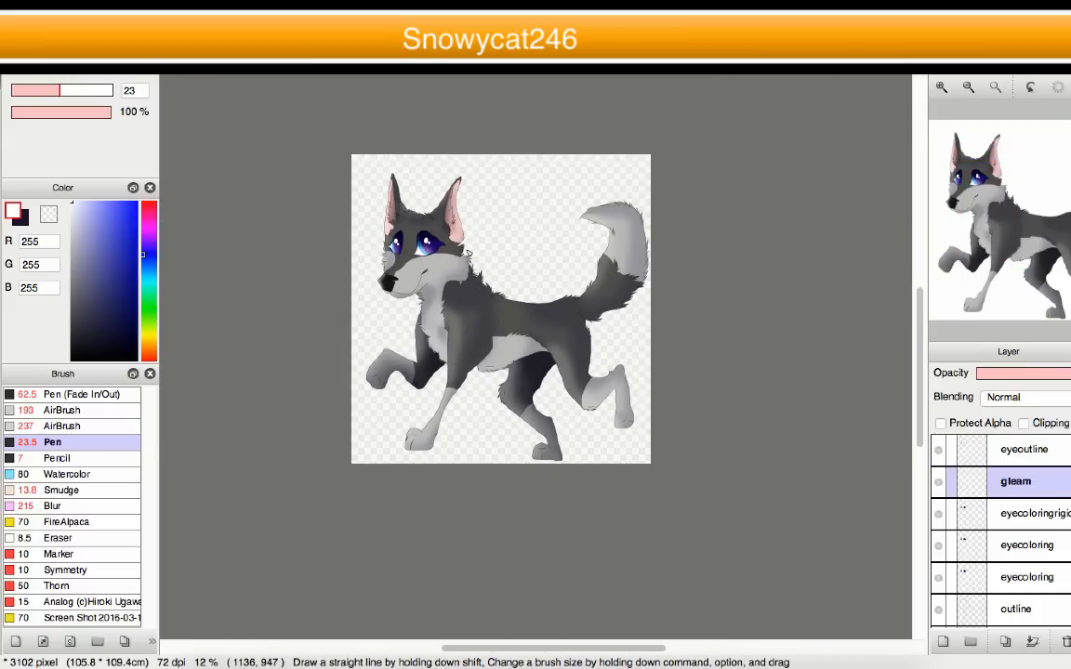
pyautogui.scroll(3, 450, 300)
pyautogui.scroll(-2, 409, 363)
pyautogui.scroll(2, 461, 408)
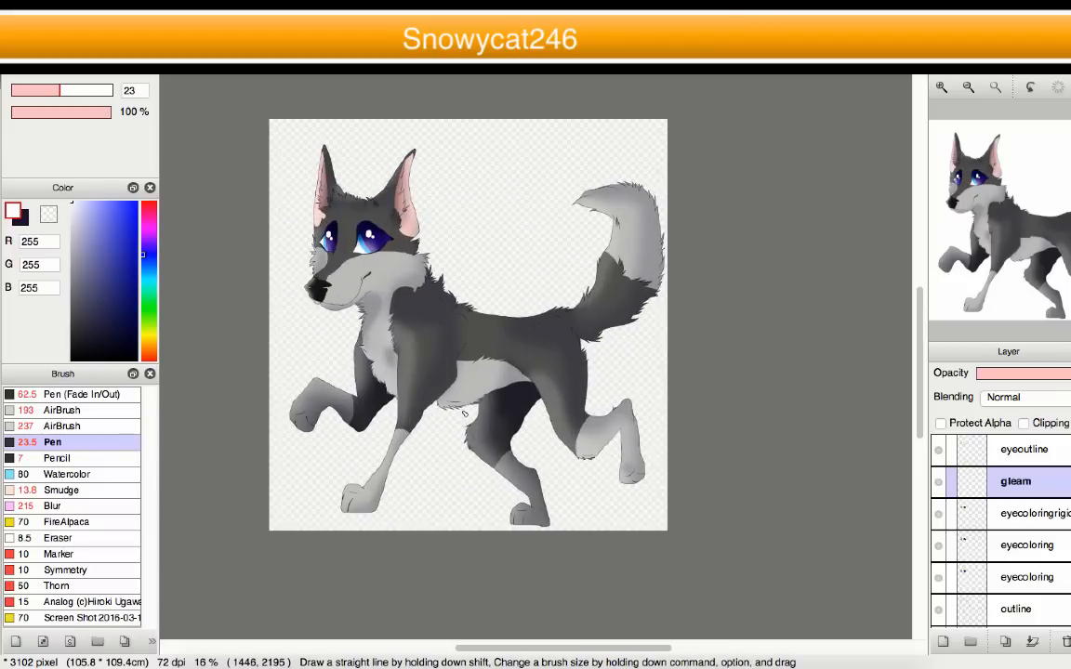
pyautogui.scroll(1, 339, 343)
pyautogui.scroll(-1, 398, 370)
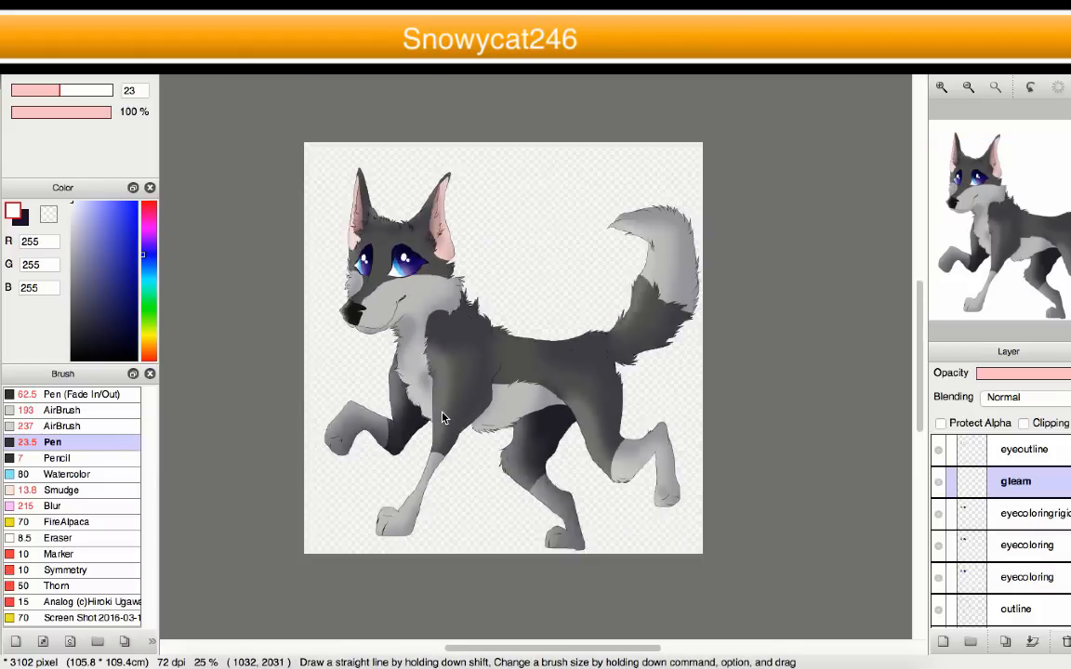
pyautogui.scroll(1, 400, 372)
# - Try merging the upper eyecoloring layer into the one below it and undo the merge
pyautogui.click(1032, 513)
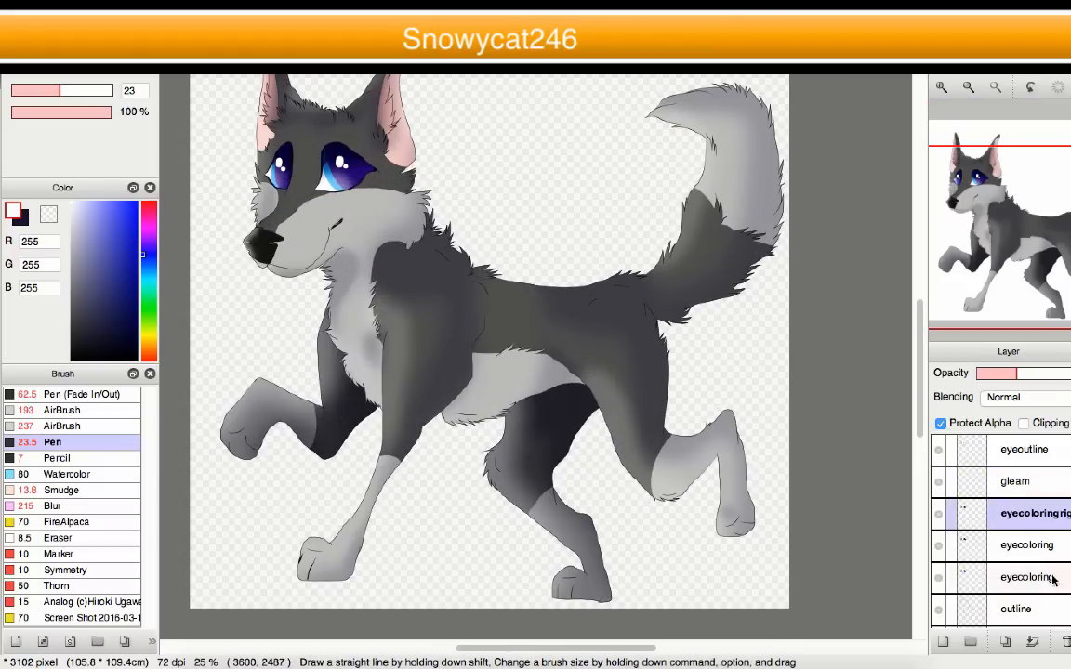
pyautogui.click(1032, 545)
pyautogui.scroll(-1, 1031, 548)
pyautogui.click(1032, 641)
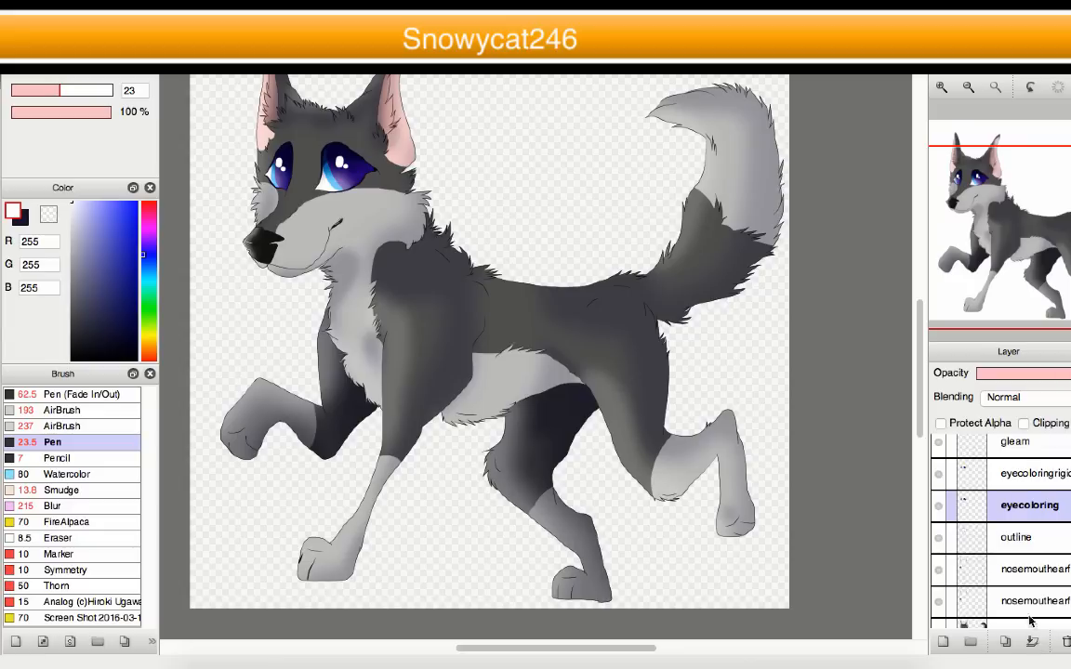
pyautogui.hotkey('ctrl', 'z')
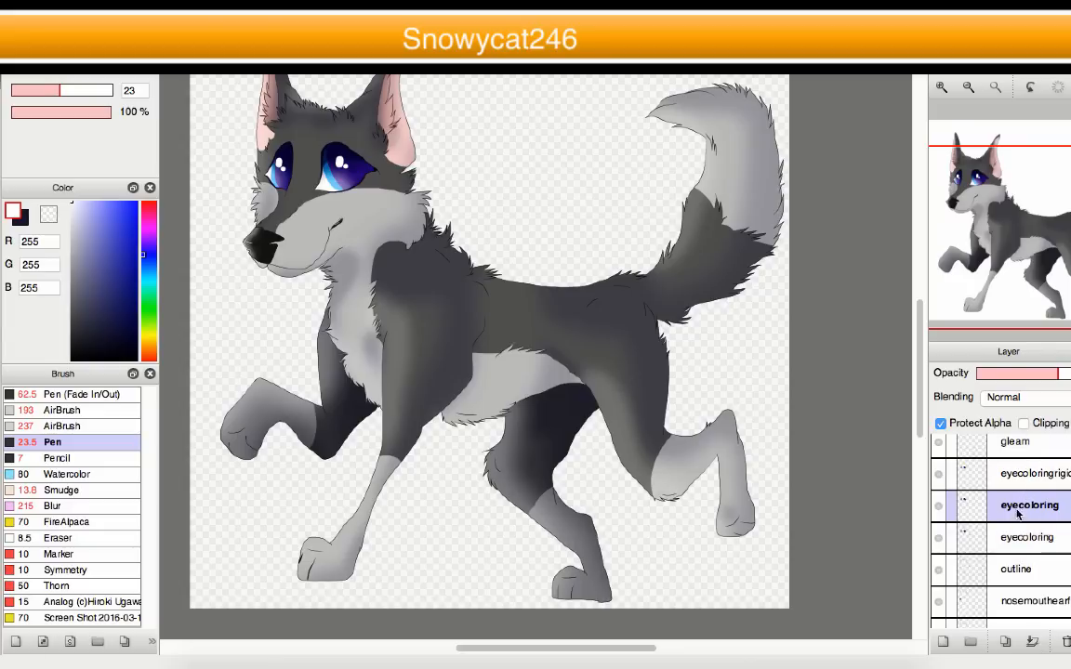
# - Merge the upper eyecoloring, eyecoloringrigid and gleam layers down into the lower eyecoloring layer
pyautogui.click(1037, 536)
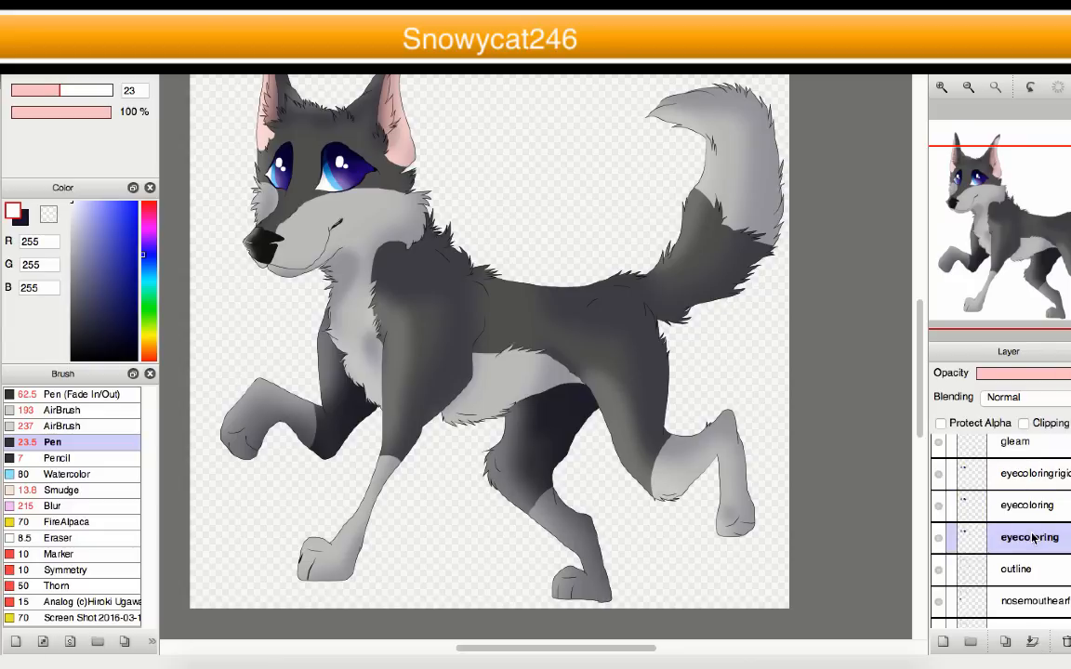
pyautogui.click(1039, 506)
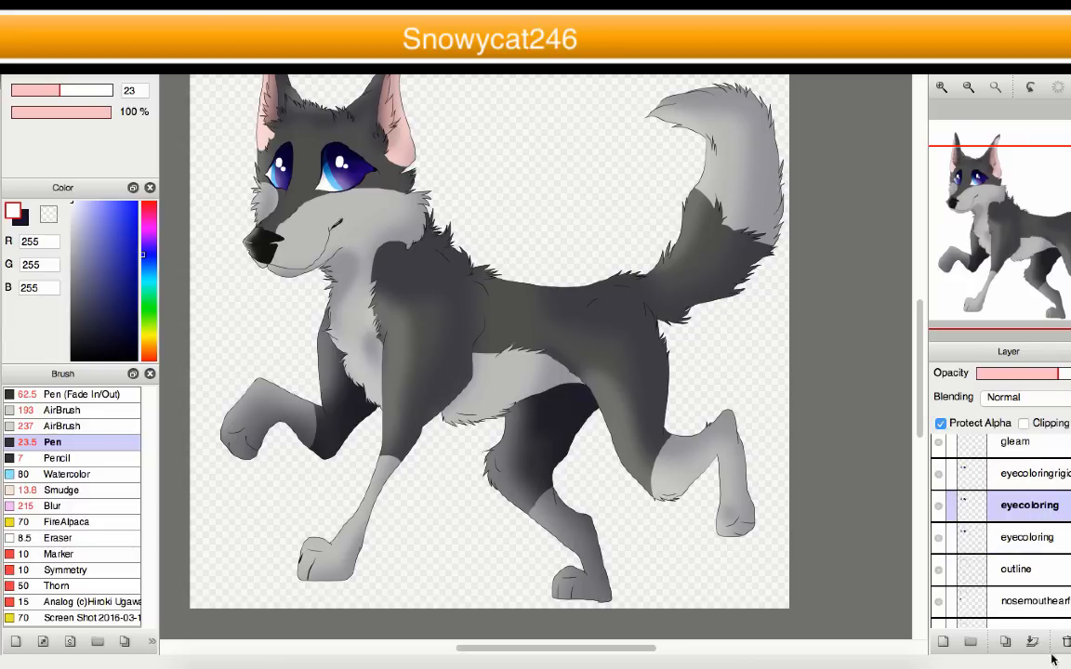
pyautogui.click(1032, 643)
pyautogui.click(1029, 479)
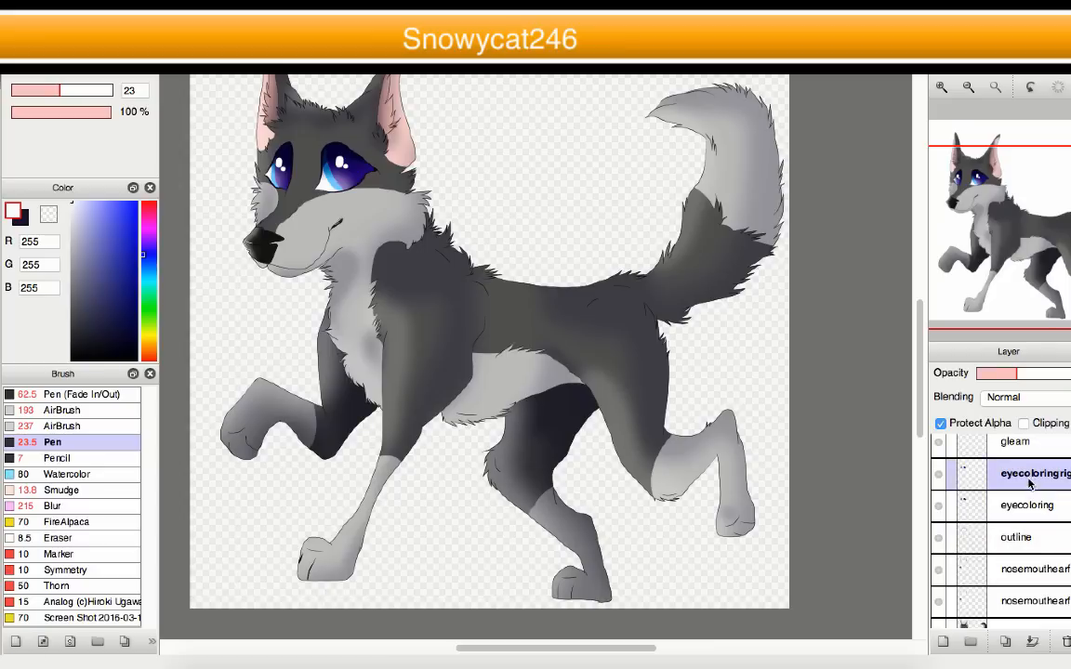
pyautogui.click(1034, 644)
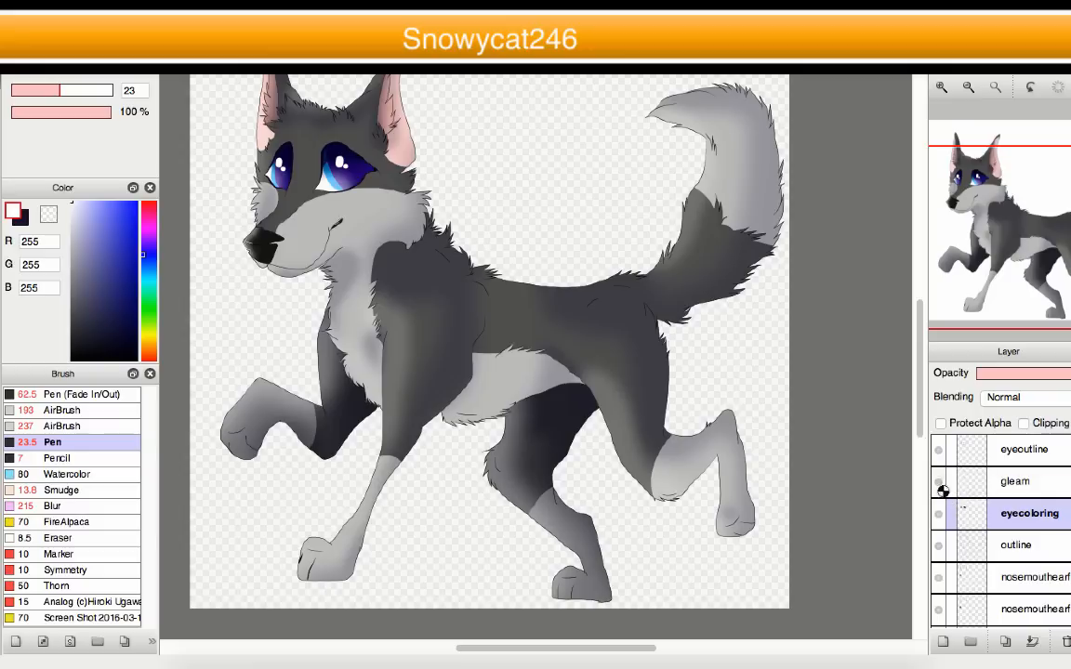
pyautogui.click(1049, 483)
pyautogui.click(1032, 644)
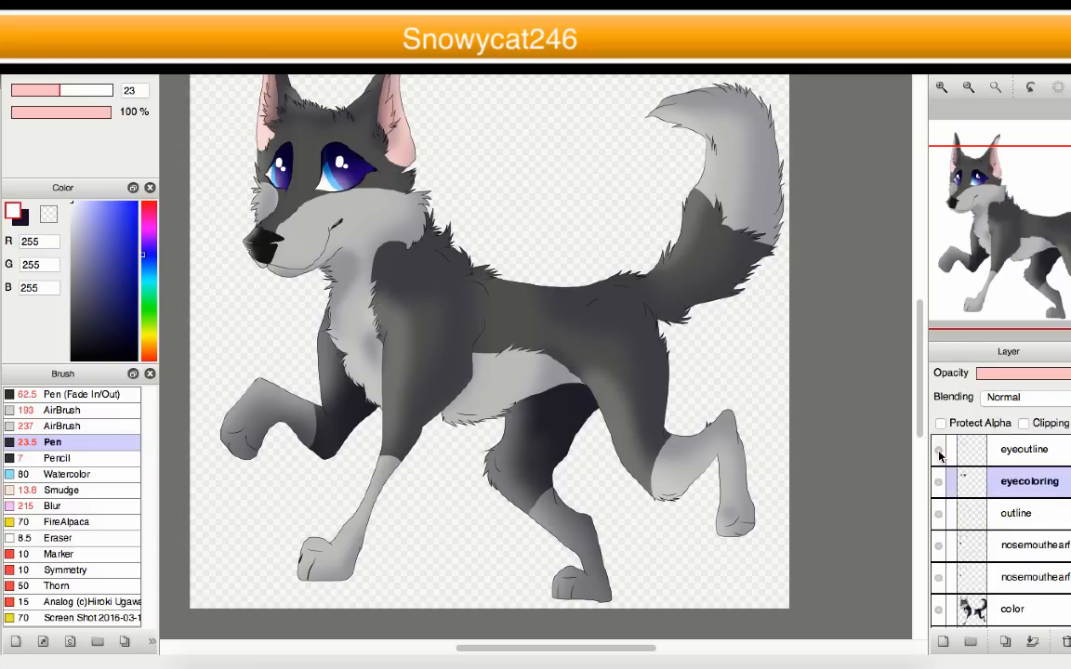
# - Move the outline layer above eyecoloring, directly below eyeoutline
pyautogui.click(1034, 455)
pyautogui.click(1041, 481)
pyautogui.scroll(-1, 1028, 495)
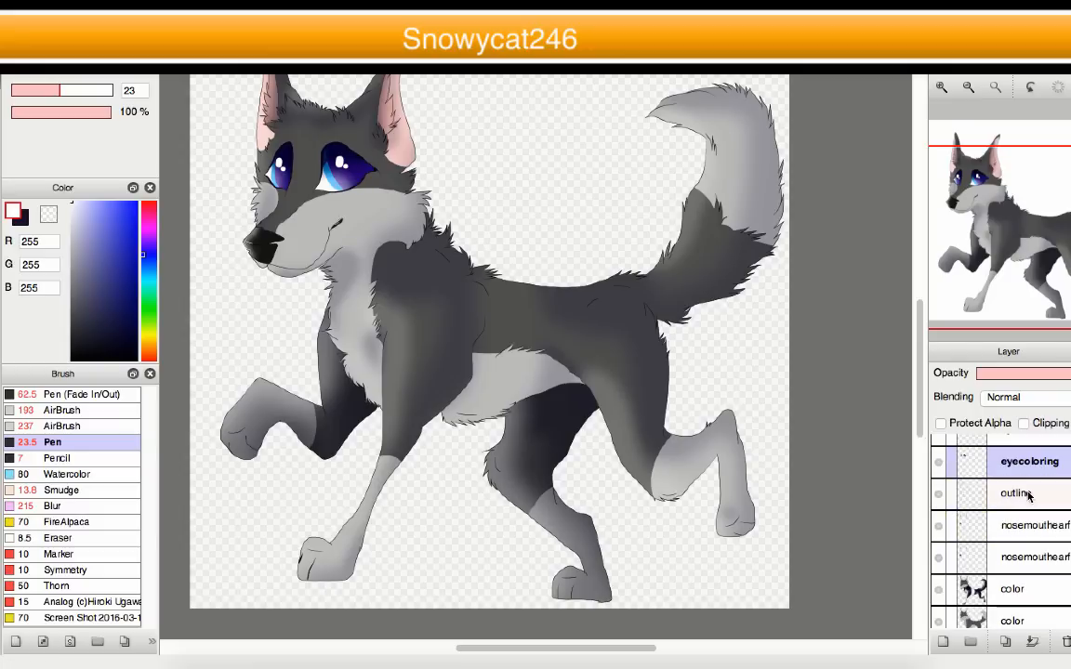
pyautogui.click(1065, 487)
pyautogui.moveTo(1020, 500); pyautogui.dragTo(989, 486)
pyautogui.scroll(1, 967, 488)
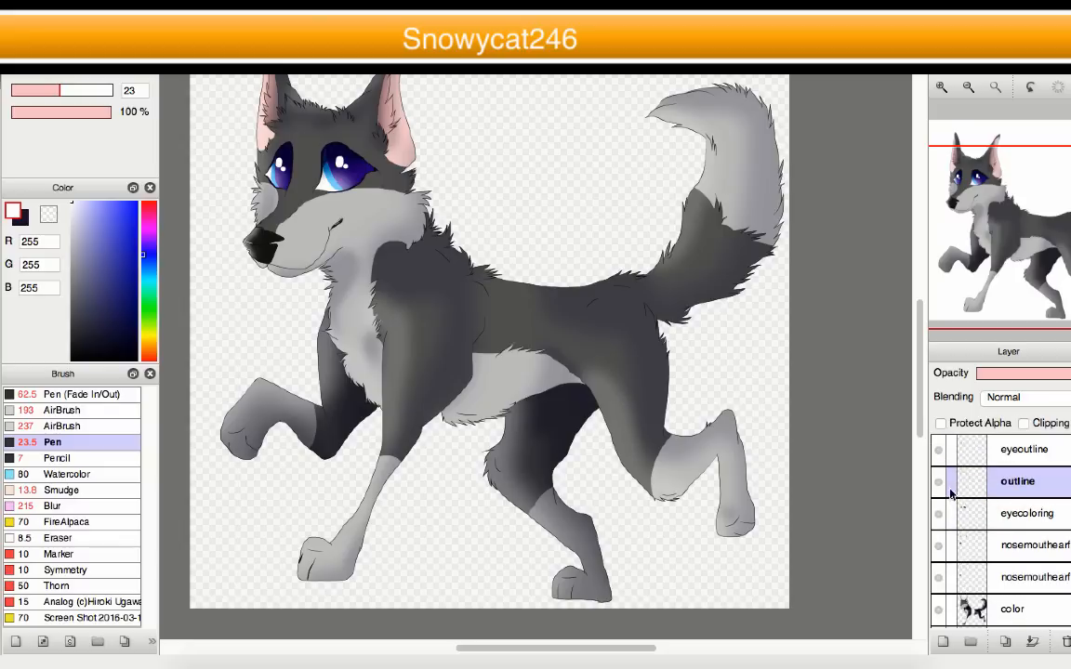
# - Compare the drawing with the outline and eyeoutline layers hidden and shown
pyautogui.click(938, 480)
pyautogui.click(938, 450)
pyautogui.click(938, 450)
pyautogui.click(938, 452)
pyautogui.click(937, 481)
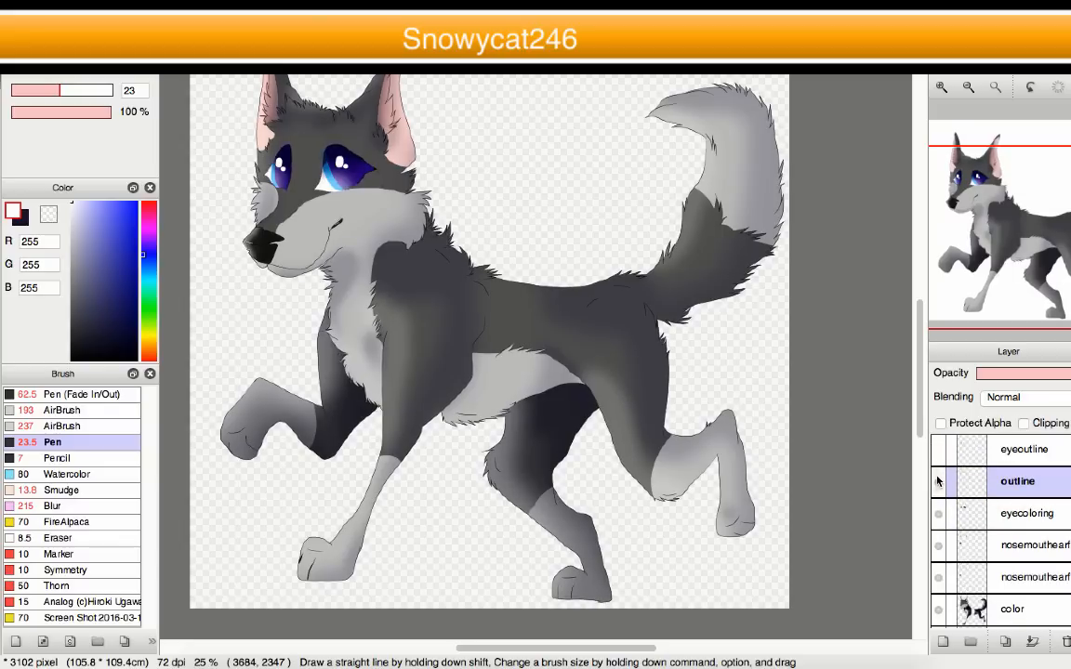
pyautogui.click(938, 450)
# - Merge the two nose, mouth and ear layers into one, and the two color layers into one
pyautogui.scroll(-2, 958, 474)
pyautogui.click(1060, 490)
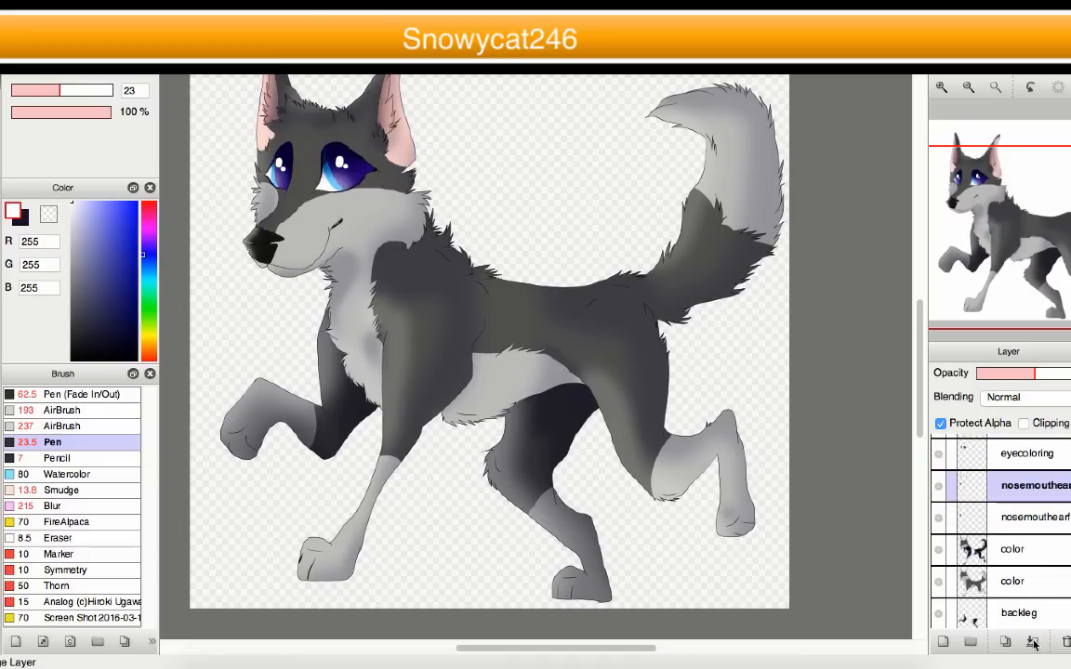
pyautogui.click(1032, 643)
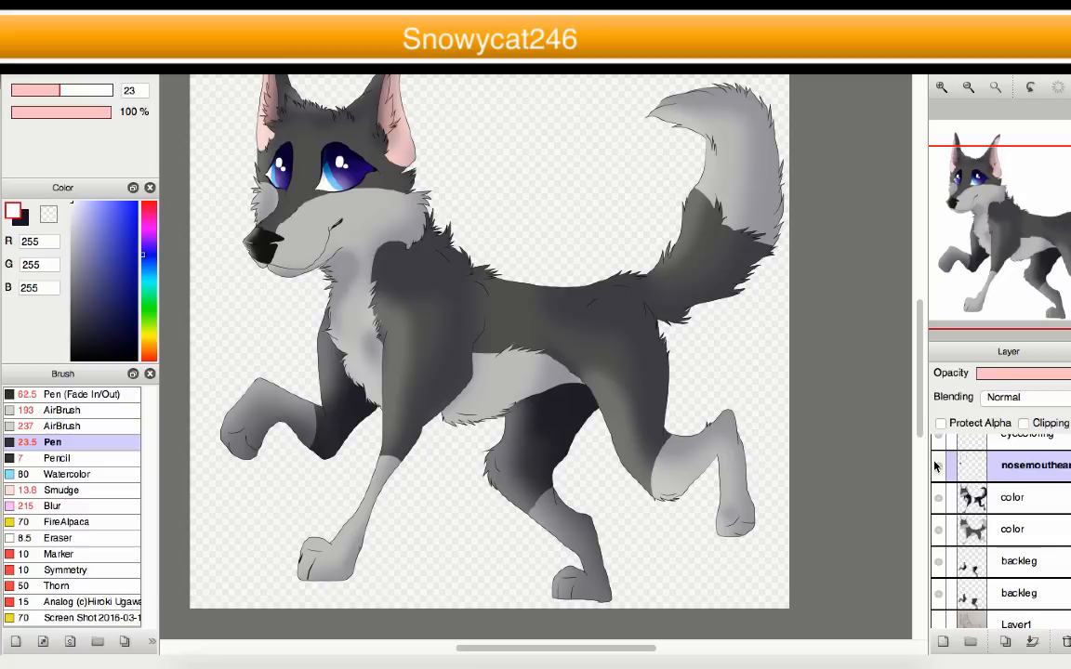
pyautogui.click(1055, 500)
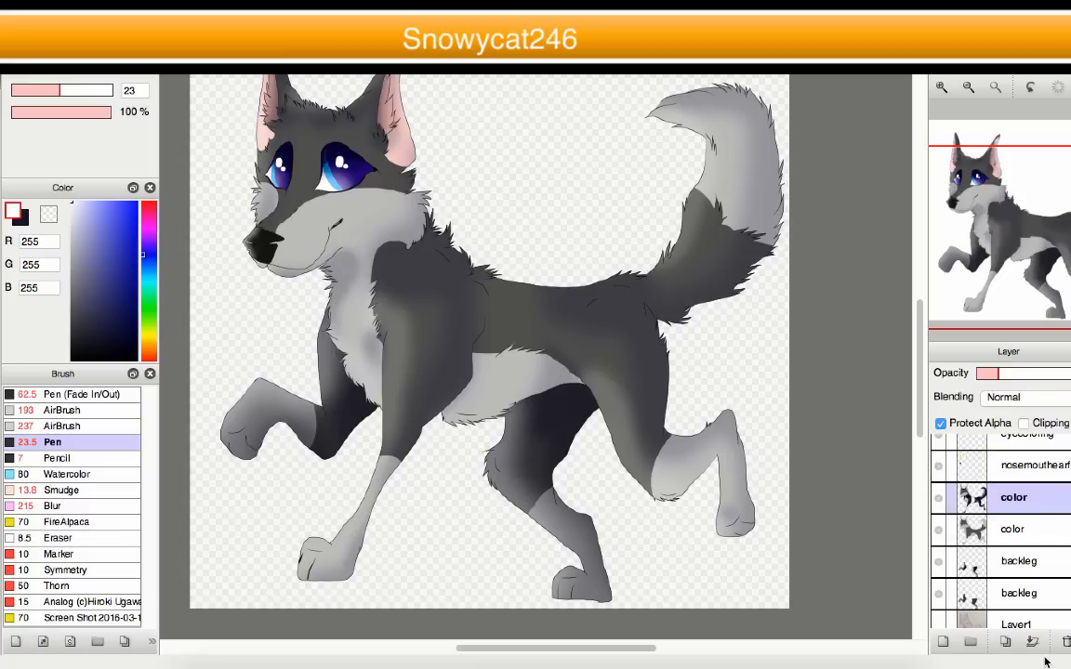
pyautogui.click(1033, 642)
pyautogui.click(940, 517)
pyautogui.click(940, 517)
# - Merge the two backleg layers and delete the hidden sketch layer Layer1
pyautogui.click(1022, 549)
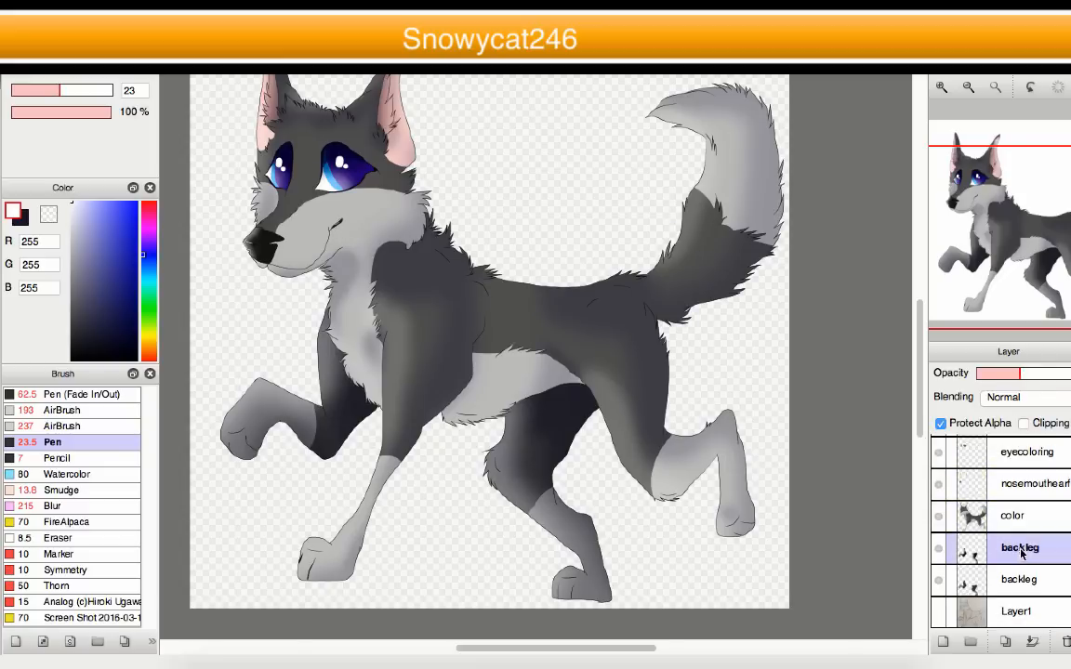
pyautogui.click(1033, 643)
pyautogui.click(1045, 617)
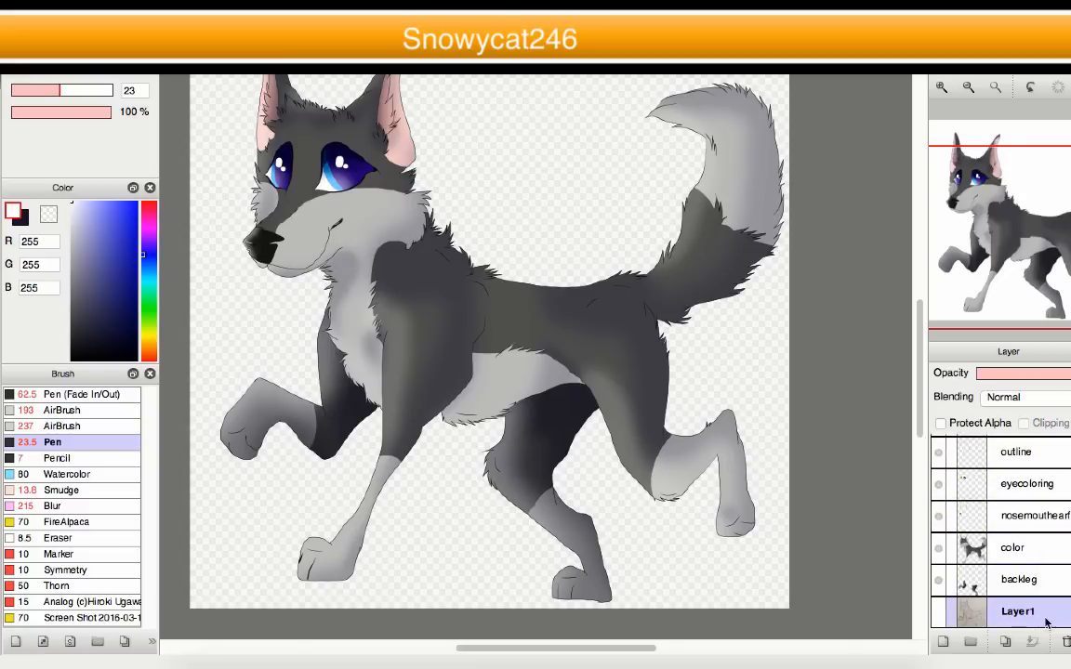
pyautogui.click(1066, 644)
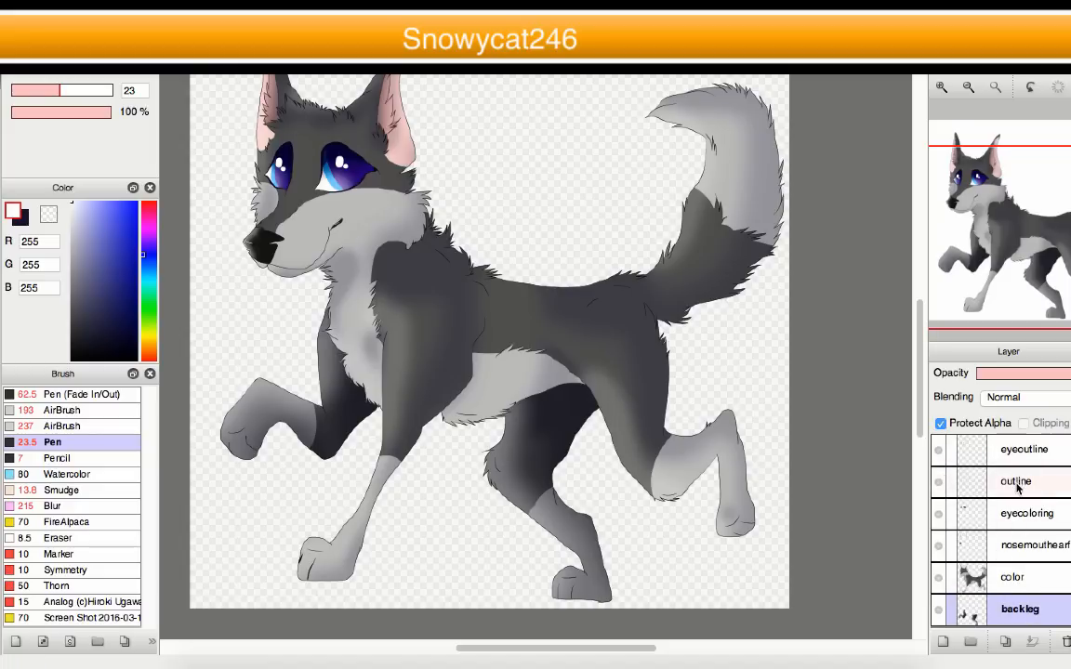
# - Duplicate the color layer after briefly hiding it to check its contents
pyautogui.click(1028, 581)
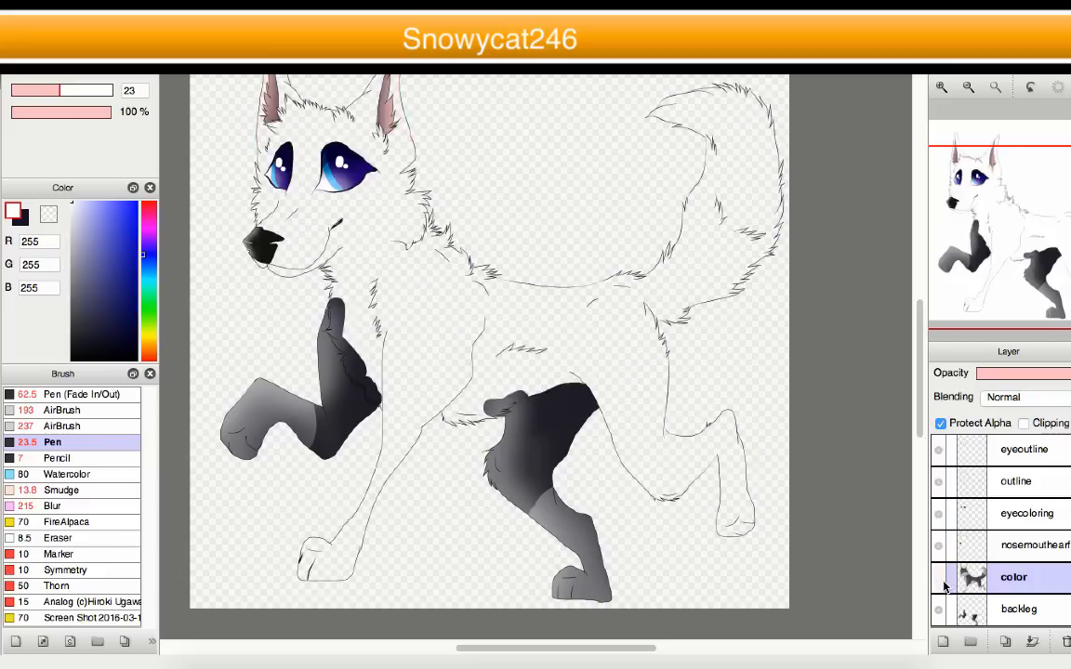
pyautogui.click(1008, 641)
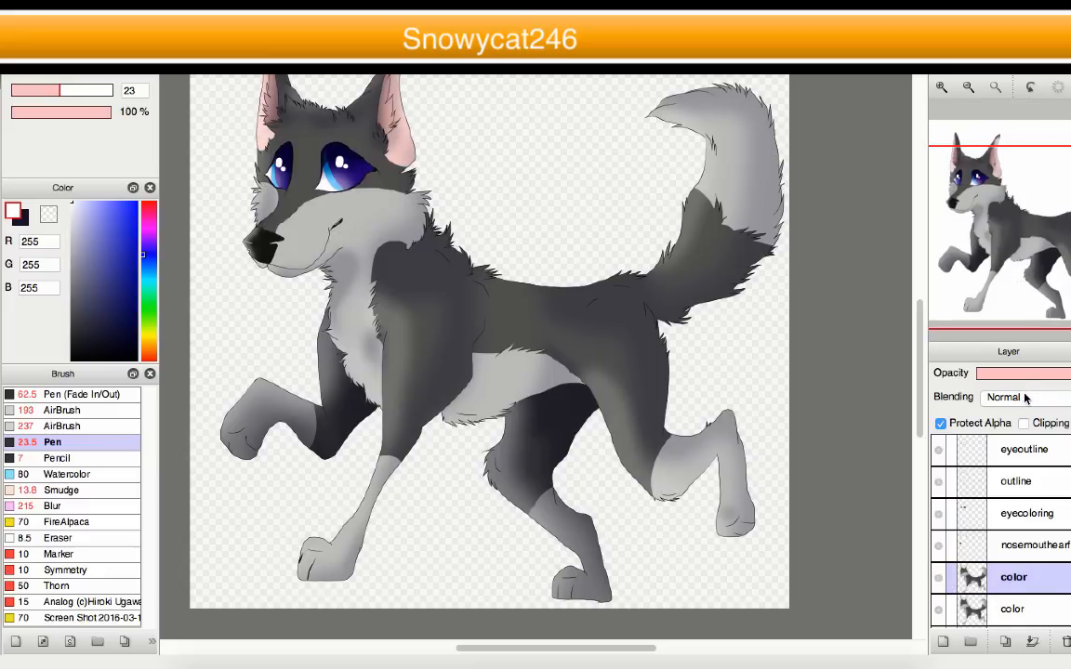
pyautogui.scroll(-2, 695, 512)
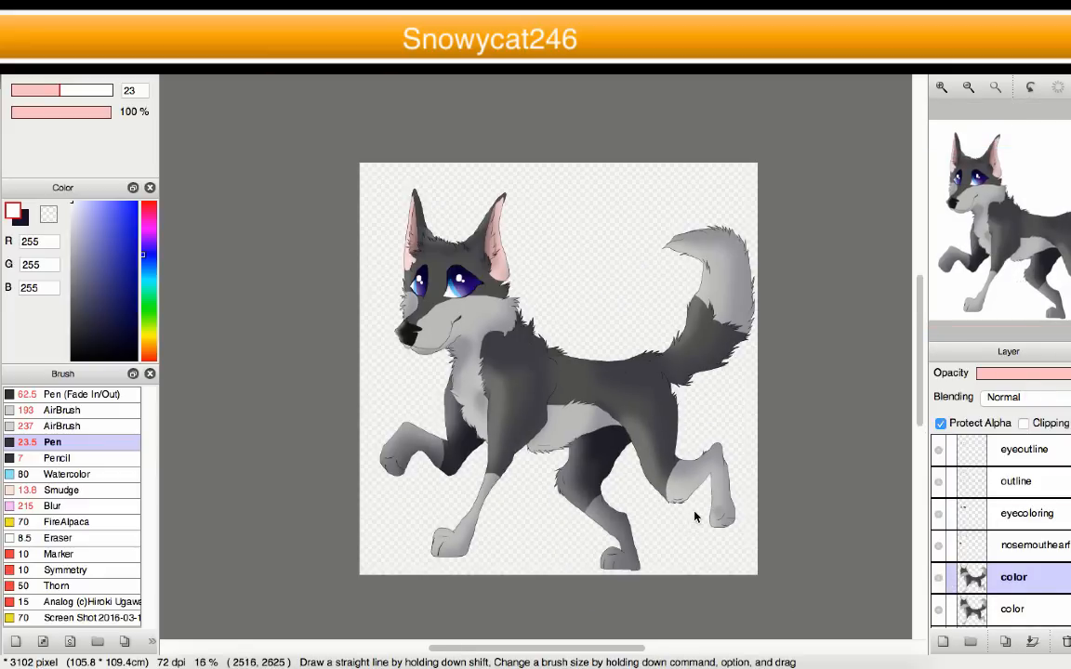
pyautogui.scroll(2, 510, 506)
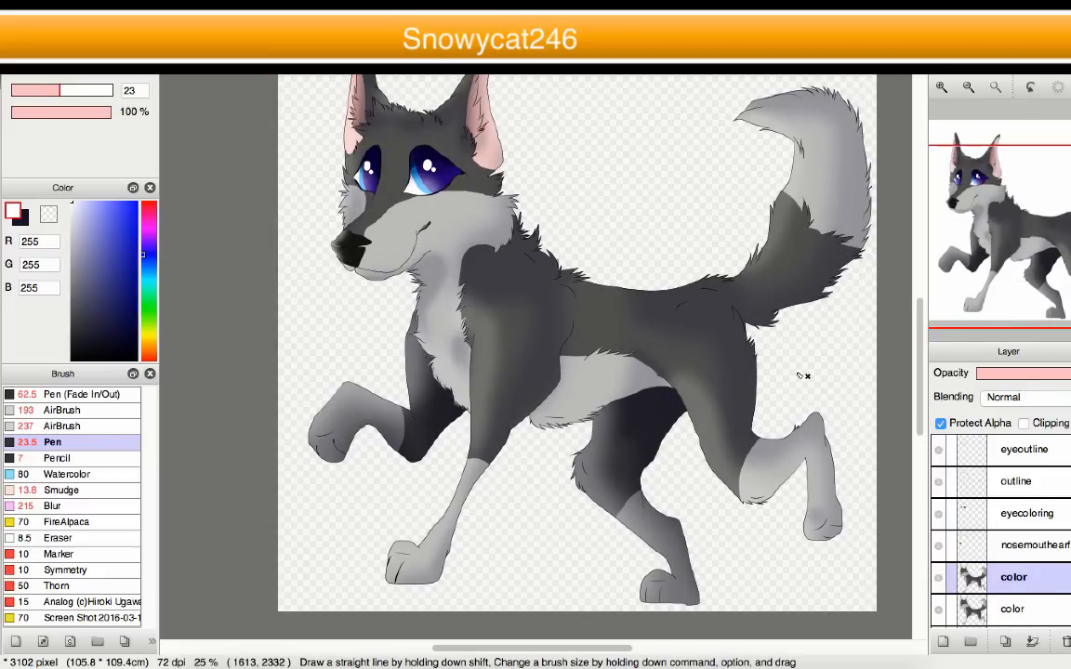
# - Set the blending mode of the upper color layer to Add
pyautogui.click(989, 395)
pyautogui.click(947, 400)
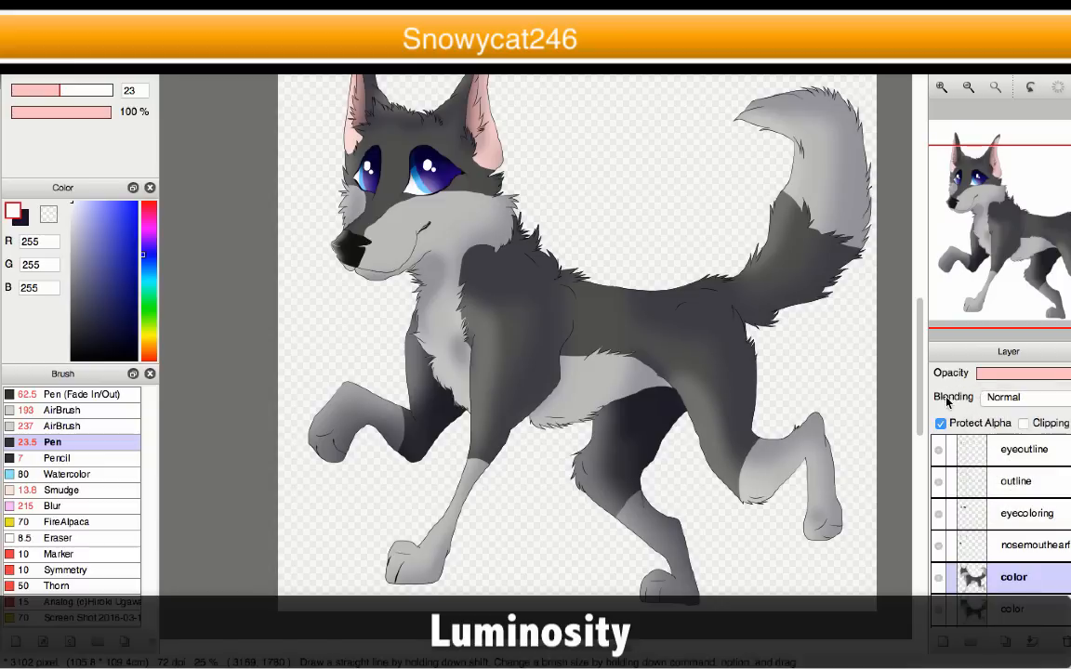
pyautogui.click(1009, 399)
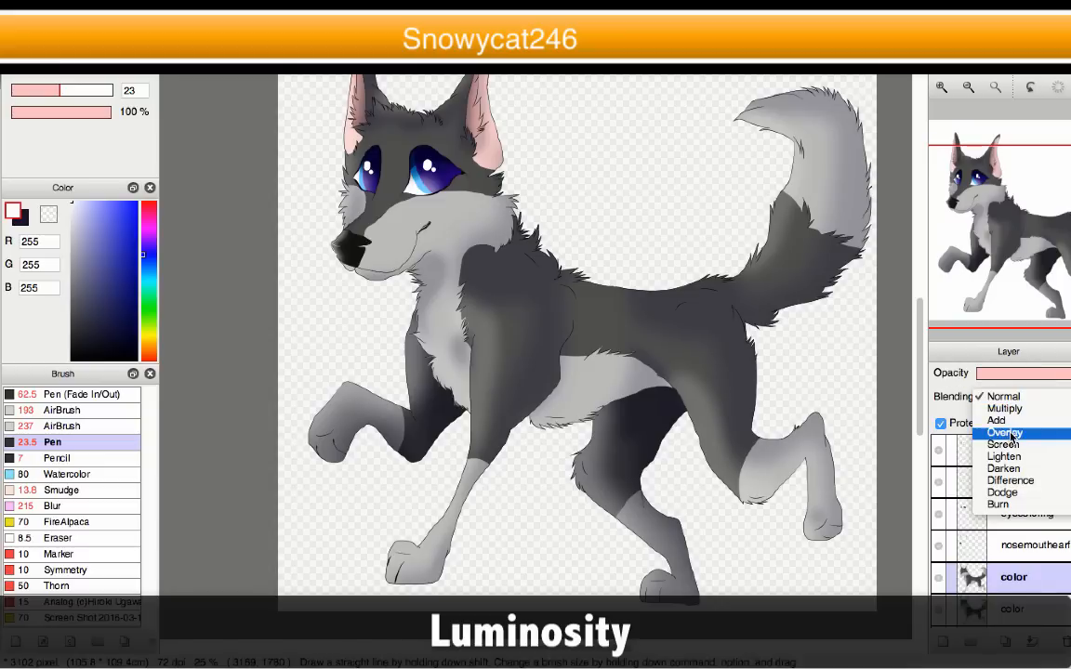
pyautogui.click(996, 420)
pyautogui.scroll(-3, 446, 376)
pyautogui.scroll(2, 503, 397)
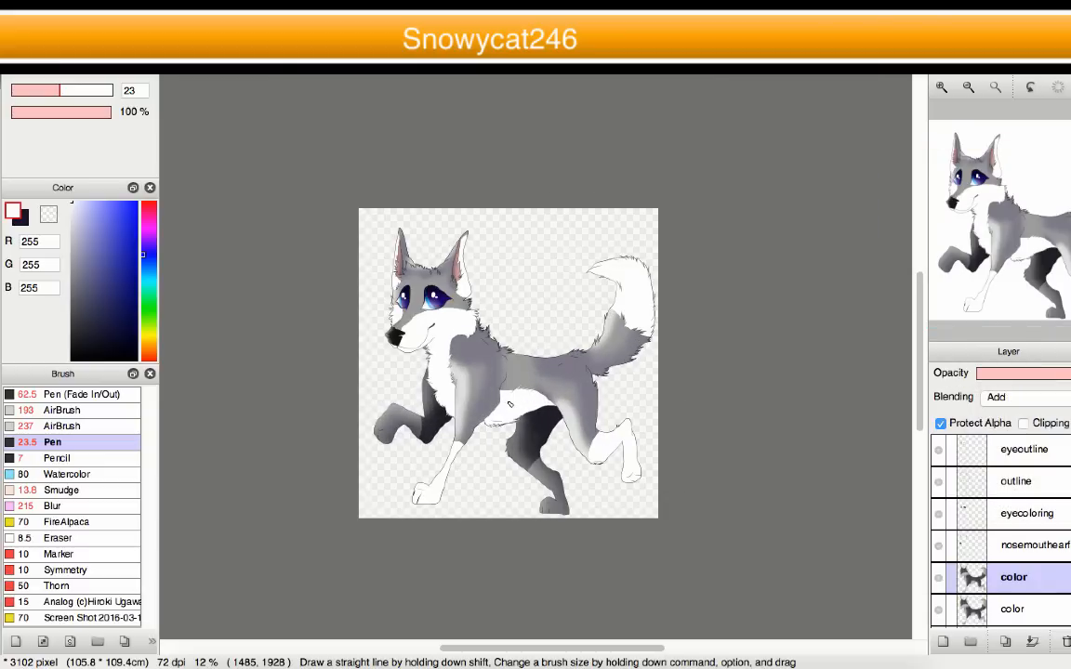
# - Erase all contents of the upper color layer at brush size 1000 and switch the layer from Protect Alpha to Clipping
pyautogui.moveTo(75, 90); pyautogui.dragTo(194, 97)
pyautogui.moveTo(444, 462); pyautogui.dragTo(412, 481)
pyautogui.moveTo(432, 312)
pyautogui.mouseDown()
pyautogui.moveTo(421, 345)
pyautogui.moveTo(374, 209)
pyautogui.moveTo(323, 349)
pyautogui.moveTo(440, 443)
pyautogui.moveTo(525, 496)
pyautogui.moveTo(602, 523)
pyautogui.moveTo(627, 221)
pyautogui.moveTo(679, 163)
pyautogui.moveTo(708, 249)
pyautogui.moveTo(732, 495)
pyautogui.mouseUp()
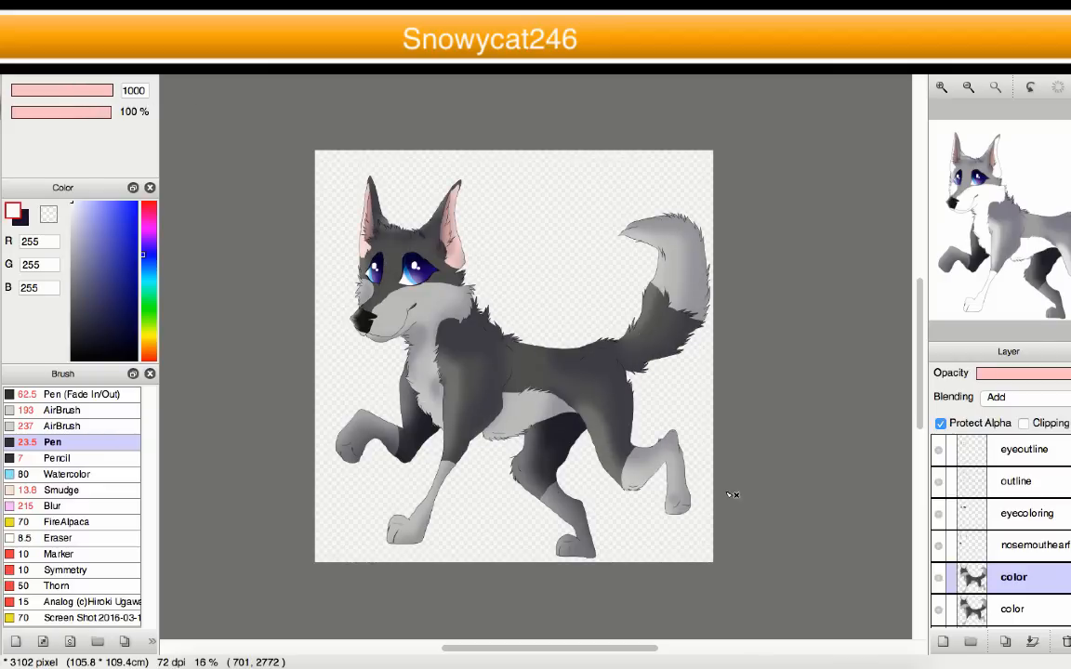
pyautogui.click(3, 82)
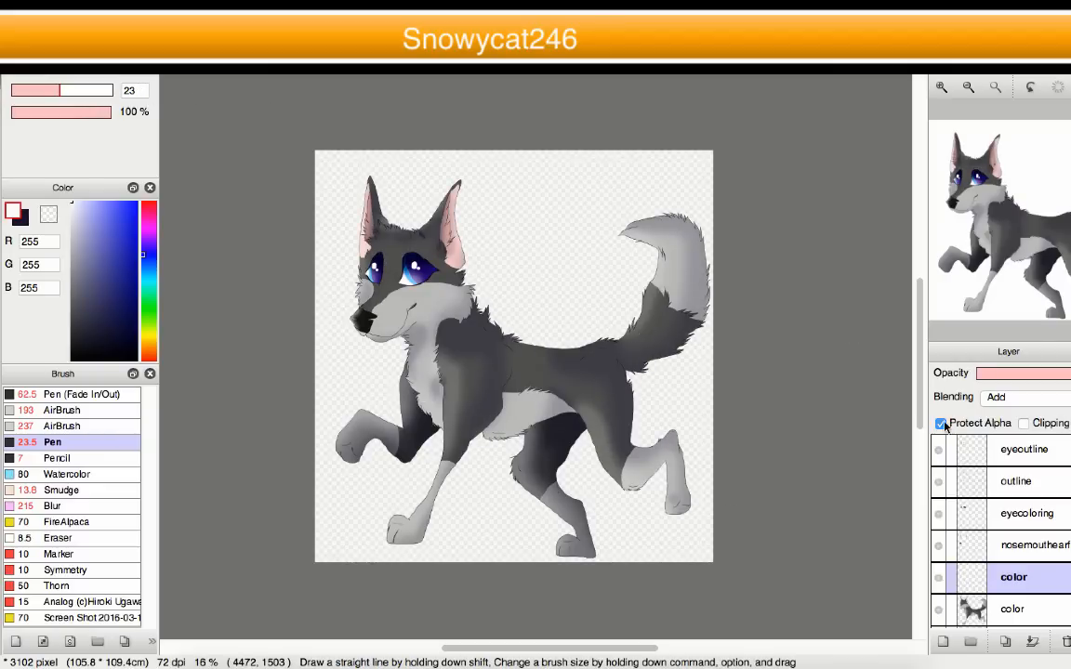
pyautogui.click(1024, 423)
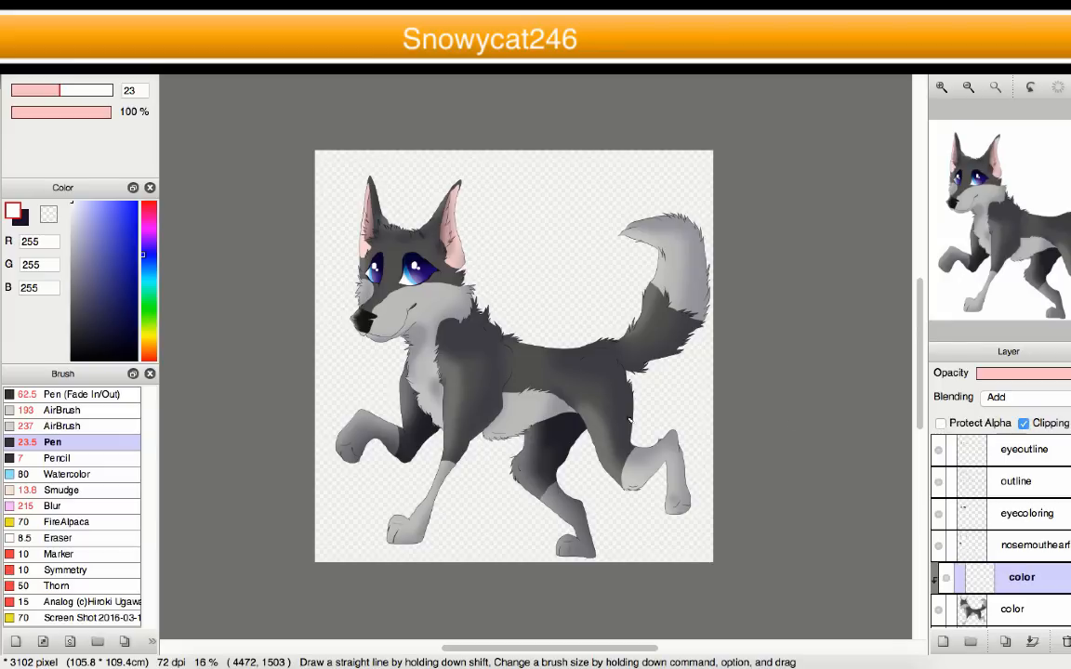
# - Choose the AirBrush and set its size to 281 for work on the clipped Add layer
pyautogui.scroll(-3, 651, 423)
pyautogui.scroll(3, 606, 451)
pyautogui.scroll(-1, 415, 403)
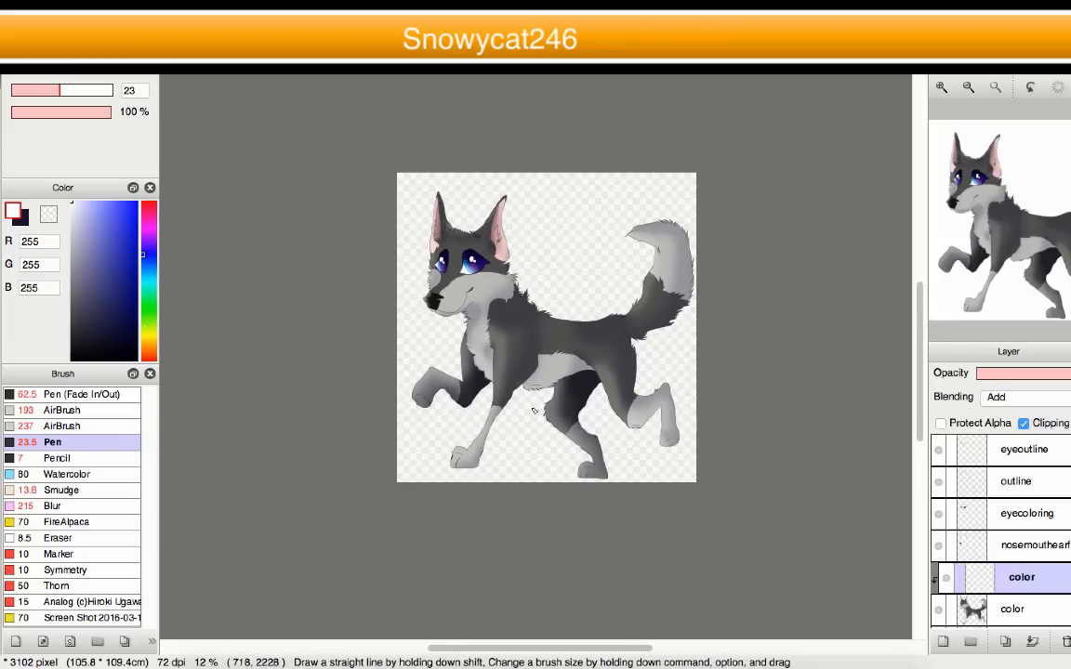
pyautogui.scroll(3, 609, 430)
pyautogui.click(56, 395)
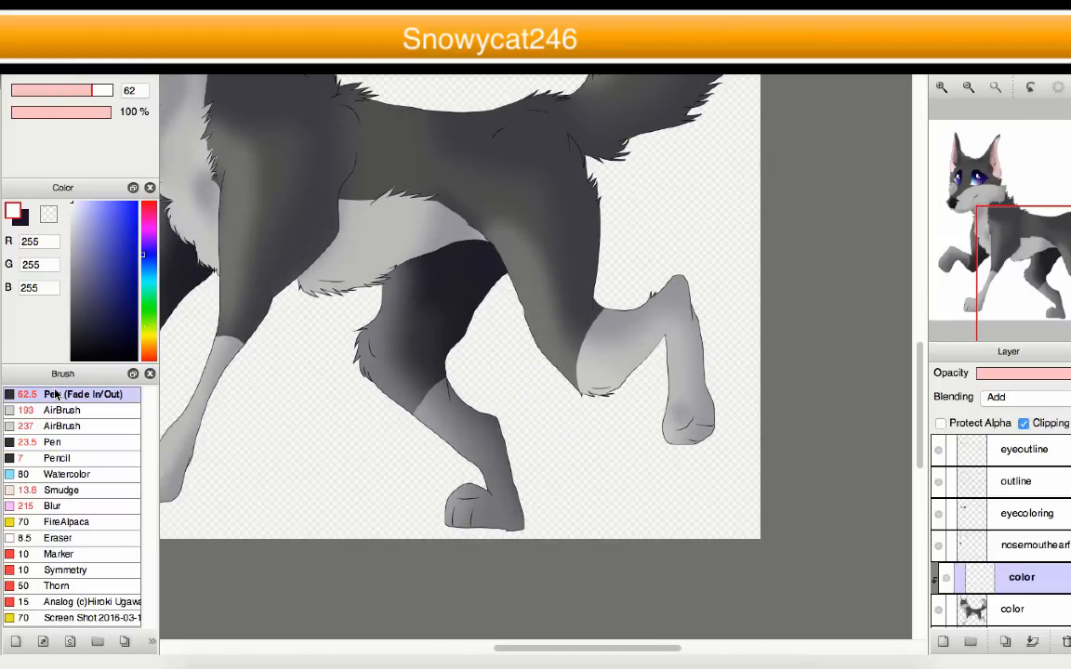
pyautogui.click(112, 410)
pyautogui.moveTo(122, 91); pyautogui.dragTo(136, 91)
pyautogui.moveTo(483, 233)
pyautogui.mouseDown()
pyautogui.moveTo(547, 372)
pyautogui.moveTo(643, 373)
pyautogui.moveTo(653, 432)
pyautogui.moveTo(656, 408)
pyautogui.mouseUp()
pyautogui.scroll(-4, 639, 376)
pyautogui.scroll(3, 639, 376)
pyautogui.press('super+z')
pyautogui.scroll(1, 665, 377)
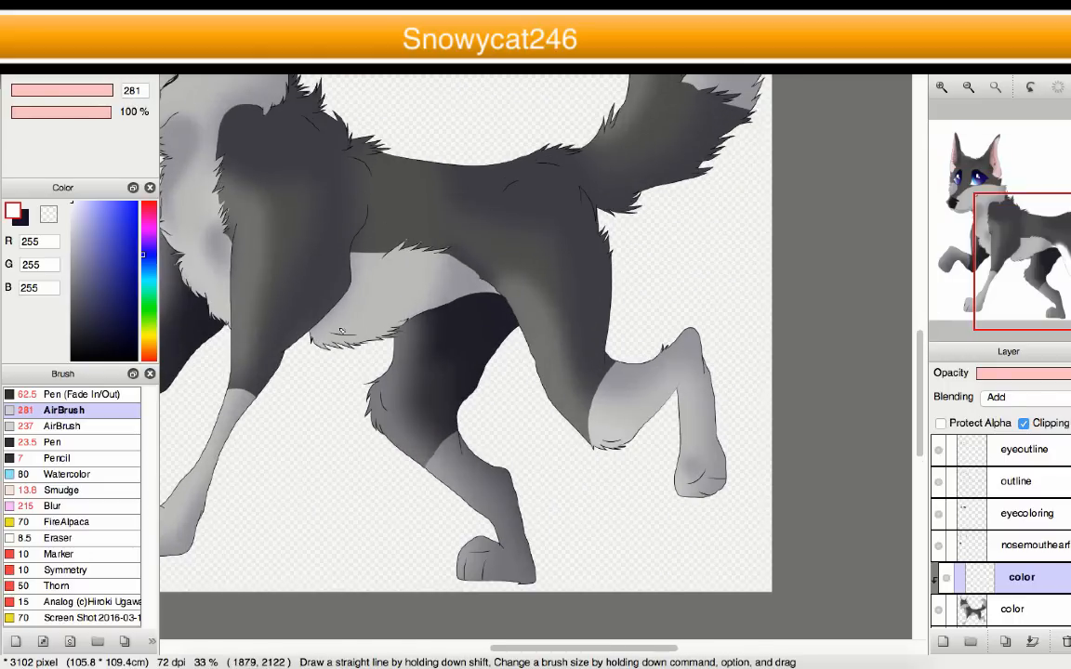
# - Set the brush color to yellow (R 255, G 234, B 0) and try a highlight stroke along the near hind leg
pyautogui.click(145, 330)
pyautogui.click(137, 202)
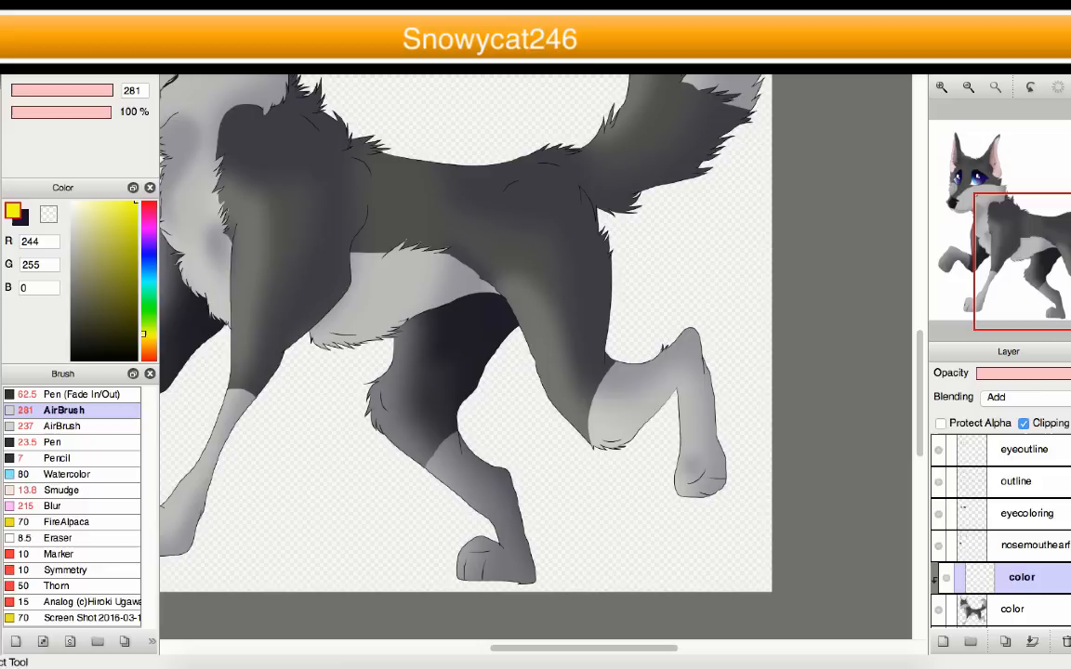
pyautogui.moveTo(469, 240)
pyautogui.mouseDown()
pyautogui.moveTo(516, 291)
pyautogui.moveTo(558, 418)
pyautogui.moveTo(609, 439)
pyautogui.moveTo(677, 429)
pyautogui.moveTo(676, 488)
pyautogui.mouseUp()
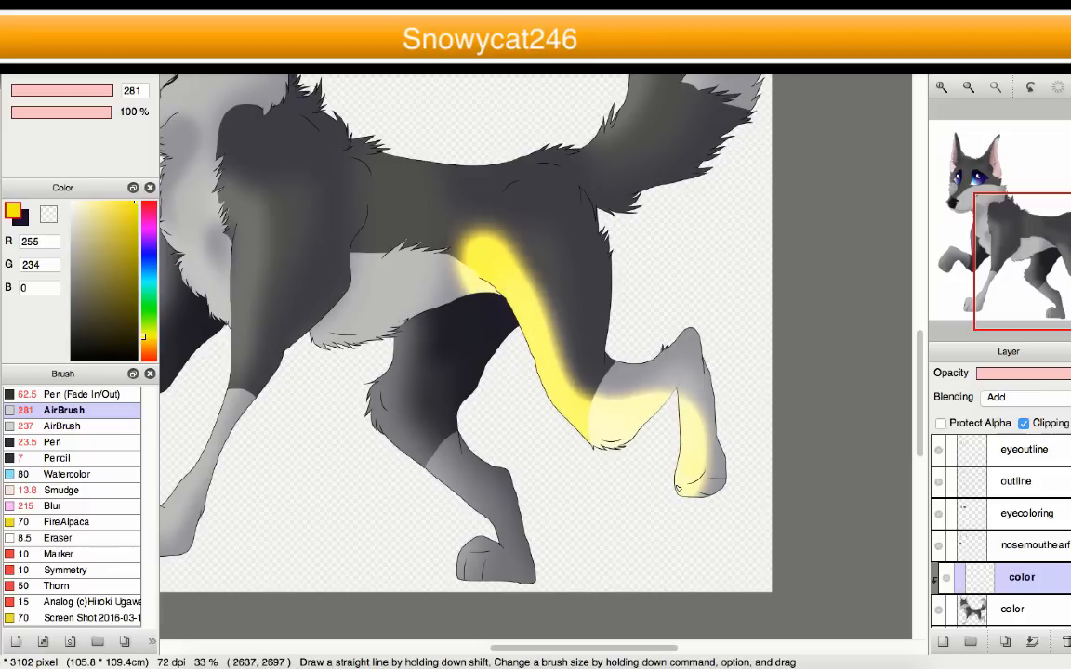
pyautogui.press('super+z')
# - Airbrush a yellow highlight along the front edge of the near hind leg, from the thigh down to the paw
pyautogui.scroll(-3, 676, 488)
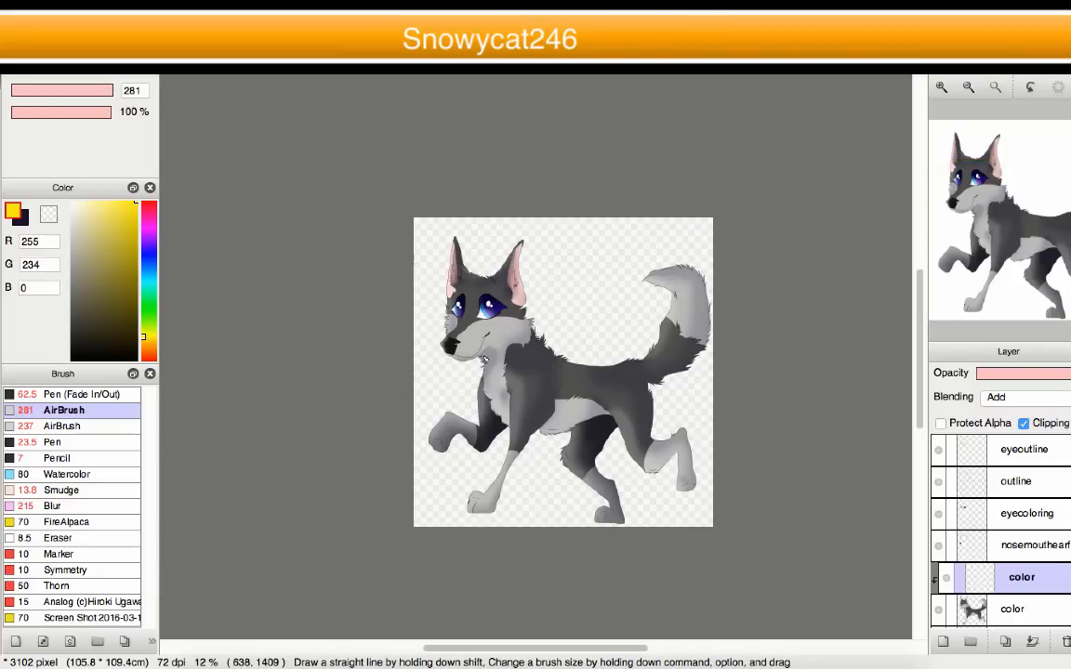
pyautogui.scroll(-1, 497, 408)
pyautogui.scroll(2, 539, 448)
pyautogui.scroll(-2, 539, 448)
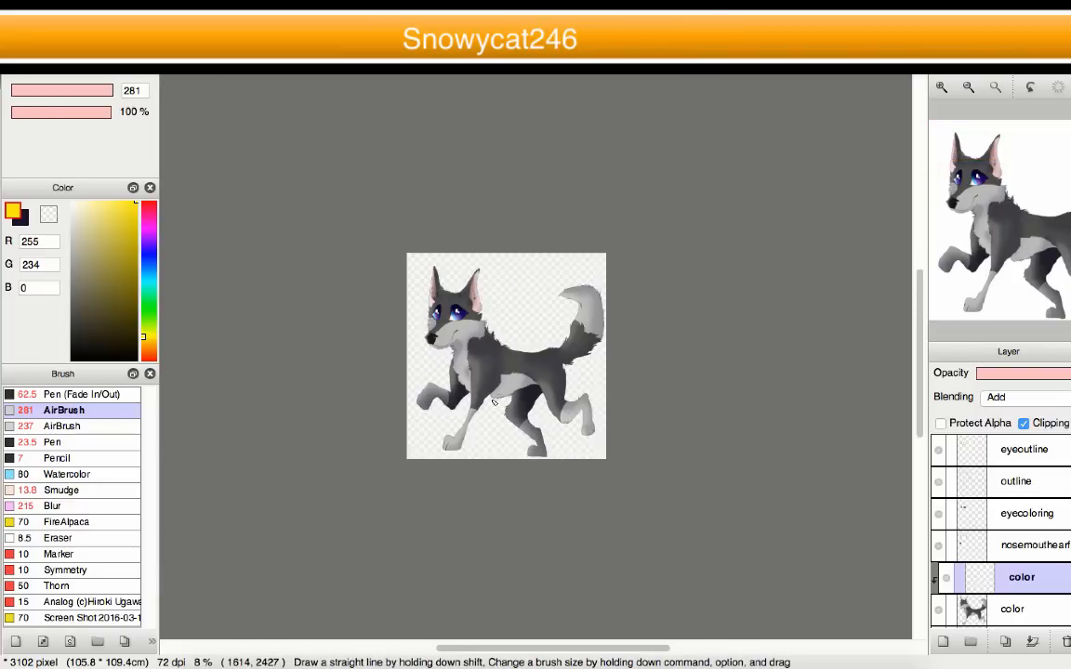
pyautogui.scroll(5, 389, 210)
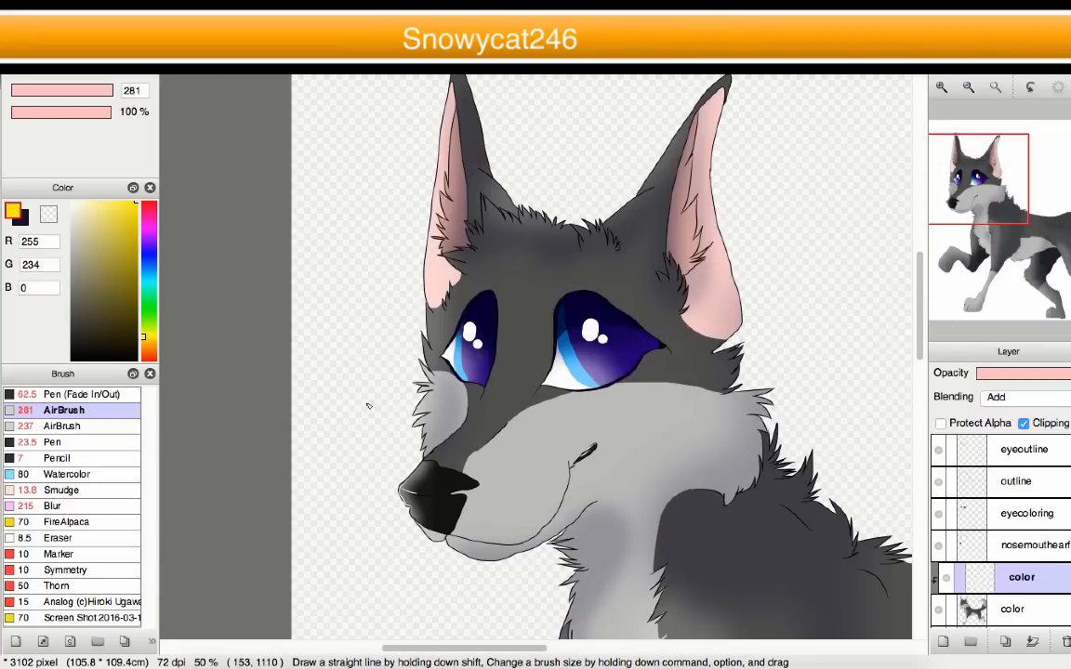
pyautogui.scroll(-5, 362, 408)
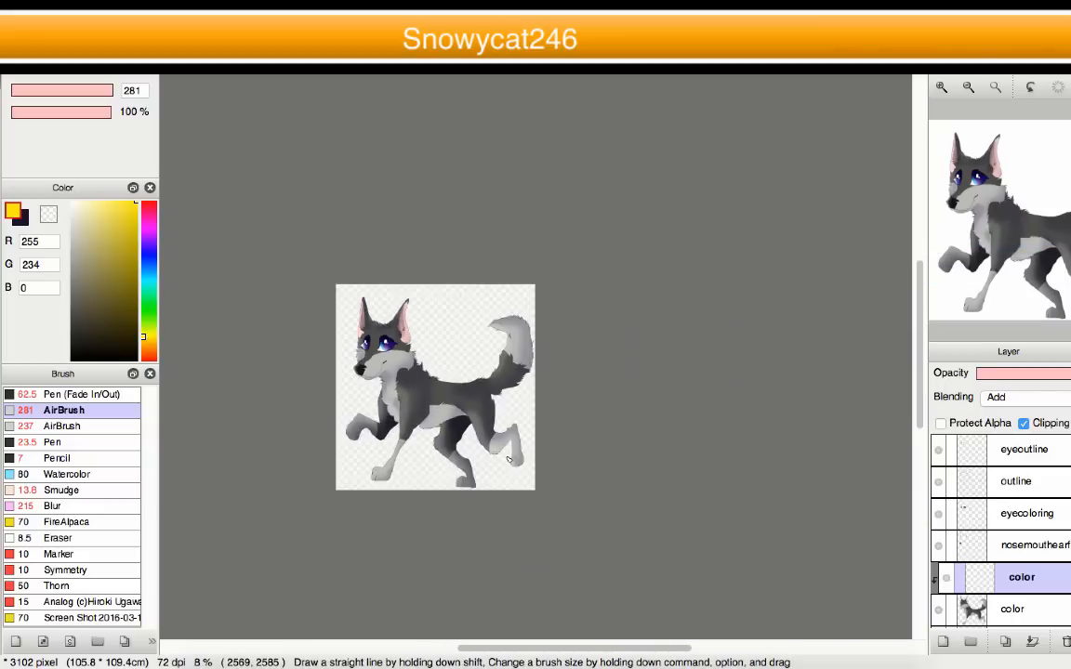
pyautogui.scroll(4, 451, 398)
pyautogui.moveTo(412, 320)
pyautogui.mouseDown()
pyautogui.moveTo(434, 424)
pyautogui.moveTo(463, 462)
pyautogui.moveTo(536, 468)
pyautogui.mouseUp()
pyautogui.moveTo(548, 510)
pyautogui.mouseDown()
pyautogui.moveTo(563, 502)
pyautogui.moveTo(568, 470)
pyautogui.mouseUp()
pyautogui.scroll(-3, 556, 476)
pyautogui.scroll(3, 514, 450)
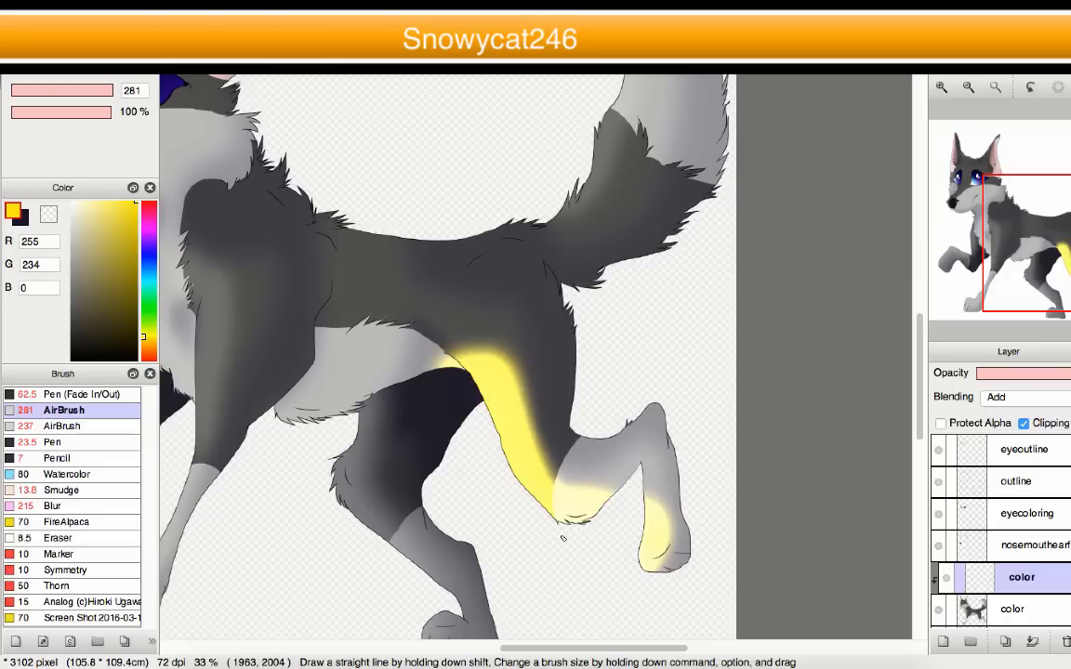
pyautogui.moveTo(638, 514)
pyautogui.mouseDown()
pyautogui.moveTo(649, 507)
pyautogui.moveTo(644, 526)
pyautogui.mouseUp()
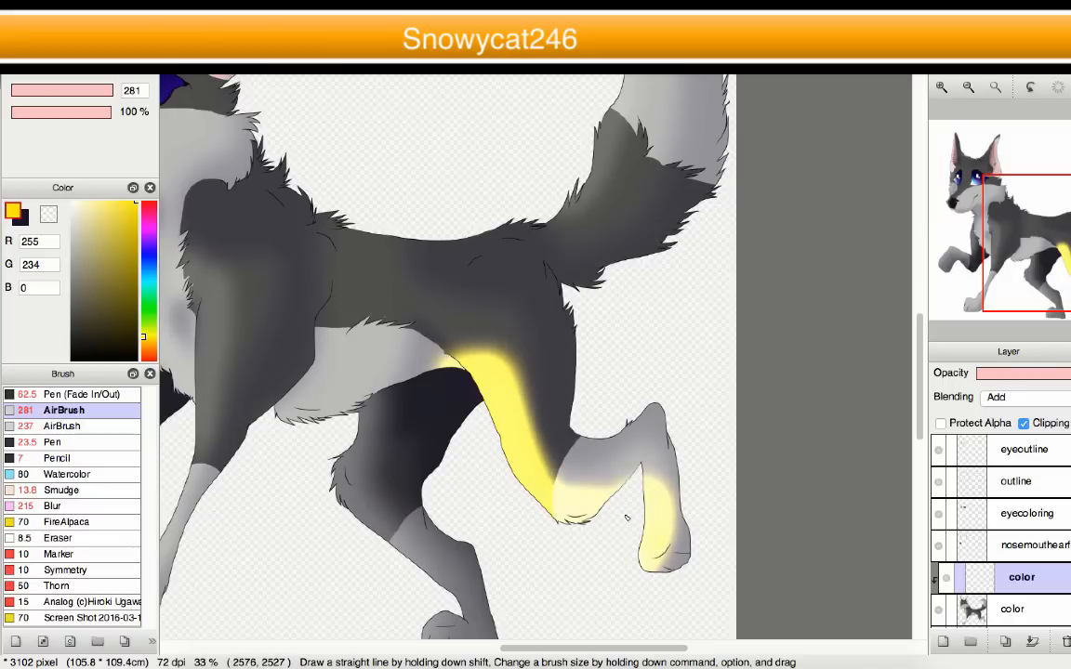
# - Airbrush yellow highlights on the near front leg, chest, belly fur and the edges of the ears and head
pyautogui.scroll(-3, 627, 518)
pyautogui.scroll(3, 539, 446)
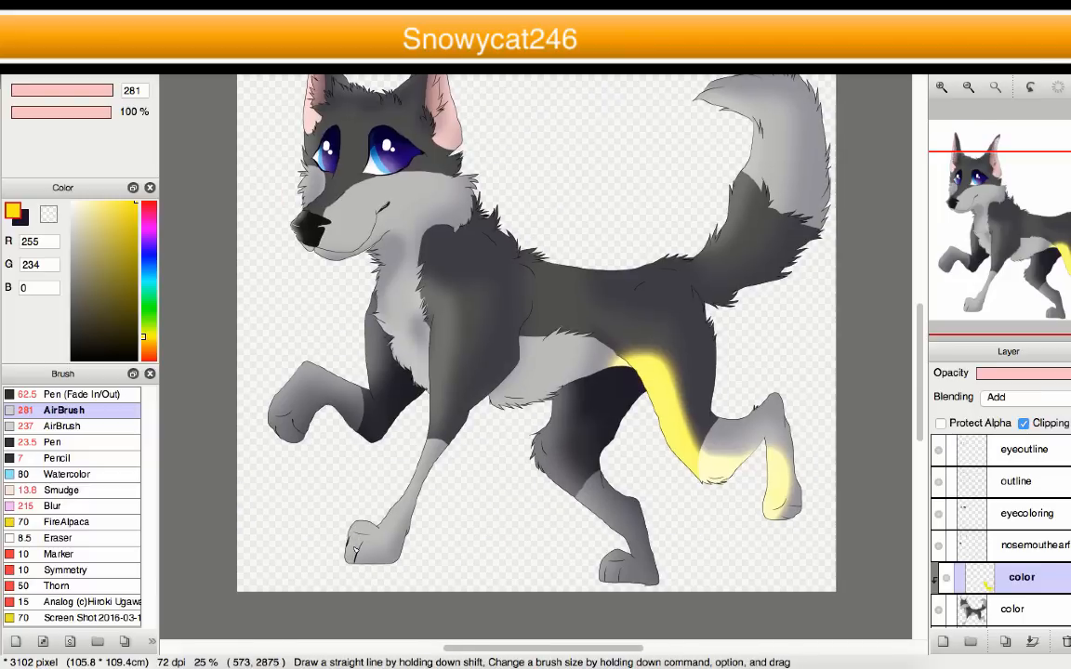
pyautogui.moveTo(358, 536)
pyautogui.mouseDown()
pyautogui.moveTo(388, 506)
pyautogui.moveTo(423, 429)
pyautogui.mouseUp()
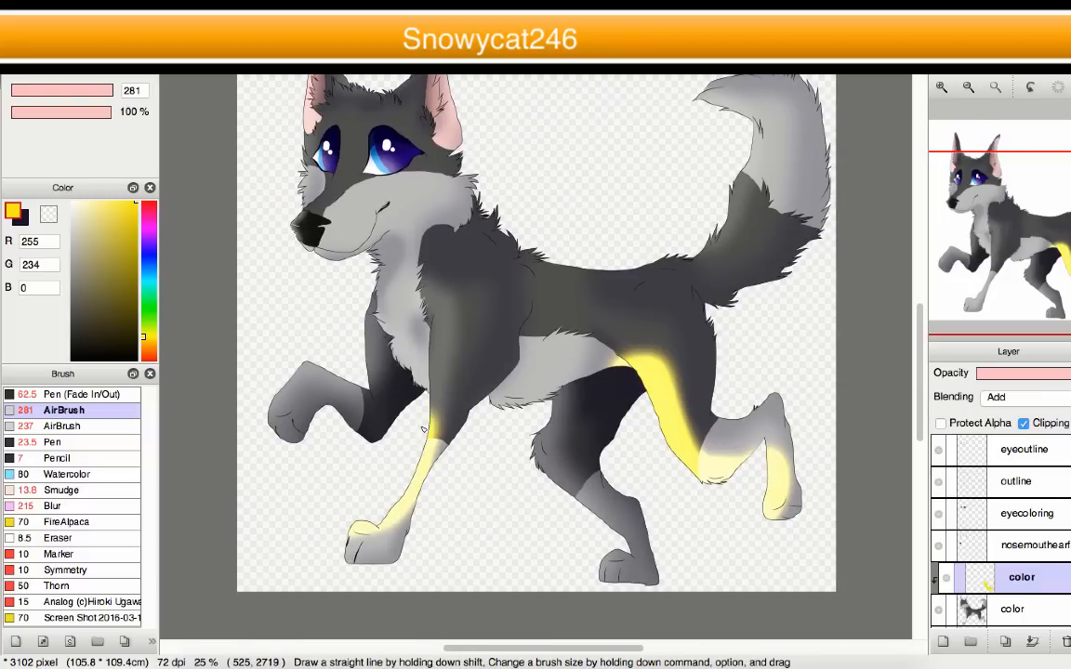
pyautogui.moveTo(439, 322)
pyautogui.mouseDown()
pyautogui.moveTo(435, 404)
pyautogui.moveTo(413, 401)
pyautogui.moveTo(434, 454)
pyautogui.moveTo(444, 266)
pyautogui.moveTo(448, 294)
pyautogui.moveTo(474, 280)
pyautogui.mouseUp()
pyautogui.scroll(2, 405, 439)
pyautogui.scroll(2, 405, 427)
# - Set the airbrush size to 368 and paint yellow highlights along the tail's inner curve and the shoulder fur
pyautogui.click(48, 214)
pyautogui.scroll(-4, 504, 342)
pyautogui.scroll(2, 495, 370)
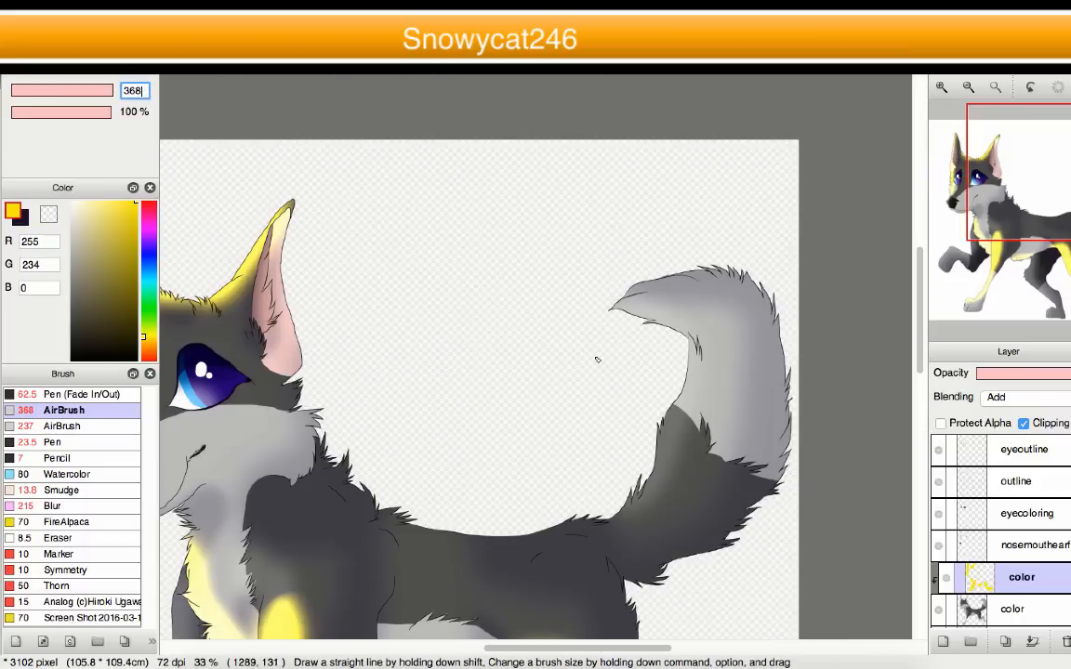
pyautogui.moveTo(557, 494)
pyautogui.mouseDown()
pyautogui.moveTo(578, 498)
pyautogui.moveTo(645, 459)
pyautogui.moveTo(652, 337)
pyautogui.mouseUp()
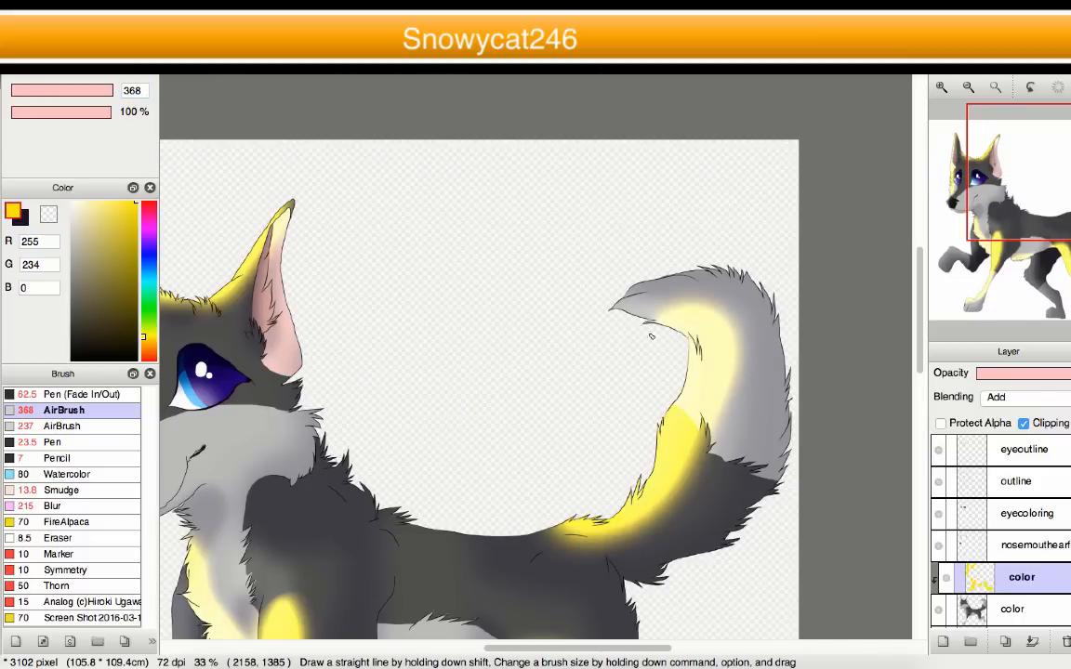
pyautogui.scroll(-3, 575, 337)
pyautogui.scroll(3, 533, 381)
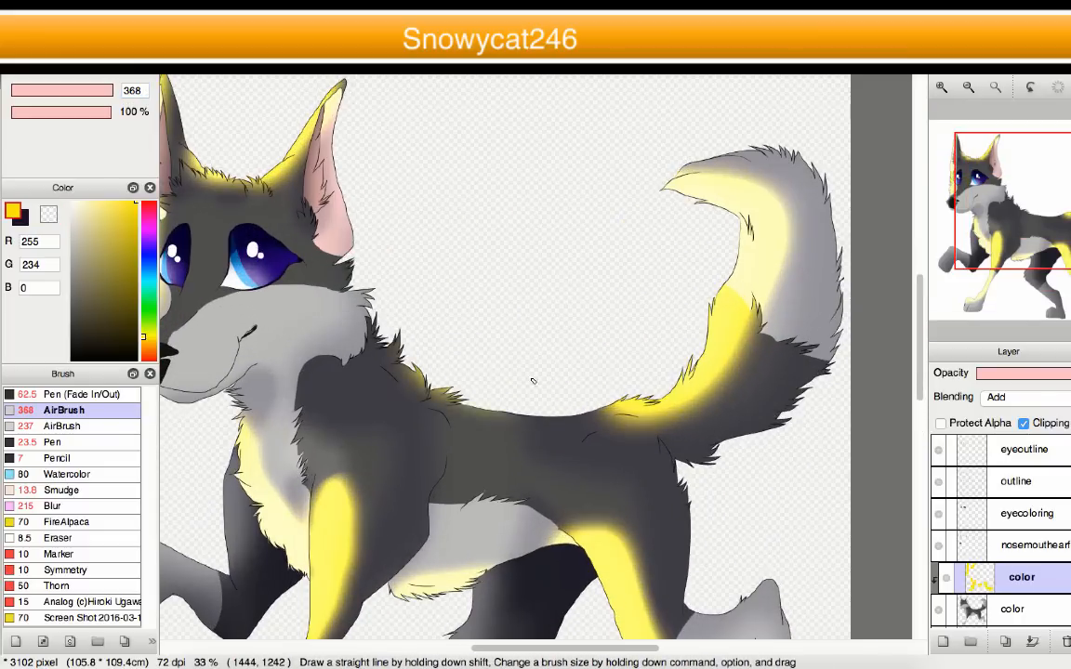
pyautogui.scroll(-3, 532, 381)
pyautogui.scroll(3, 532, 376)
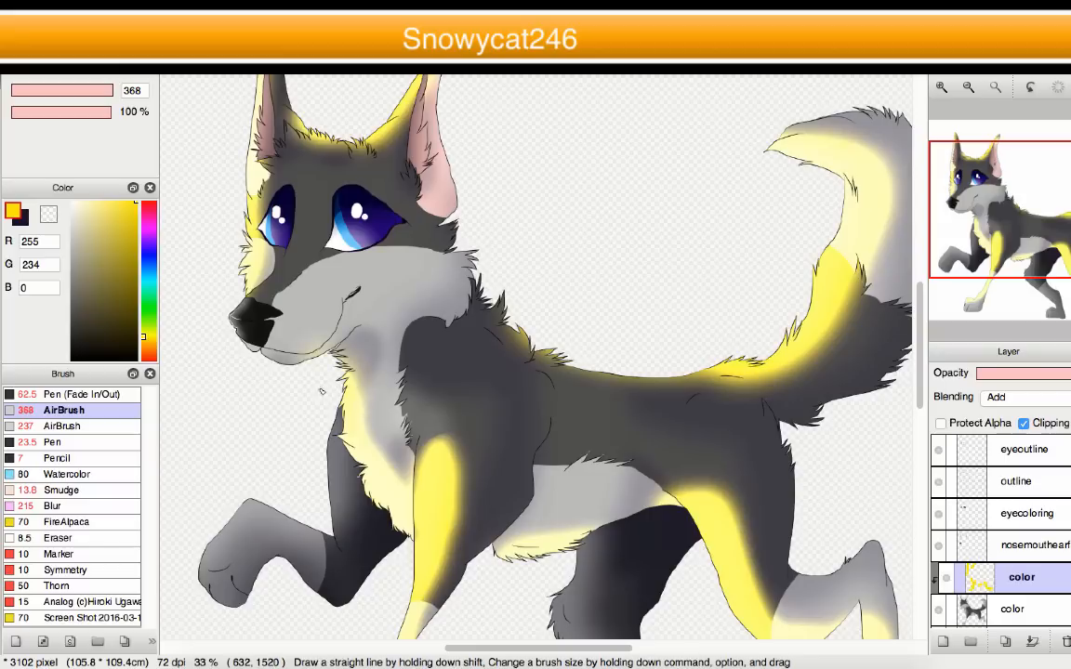
pyautogui.scroll(-3, 208, 335)
pyautogui.scroll(3, 209, 334)
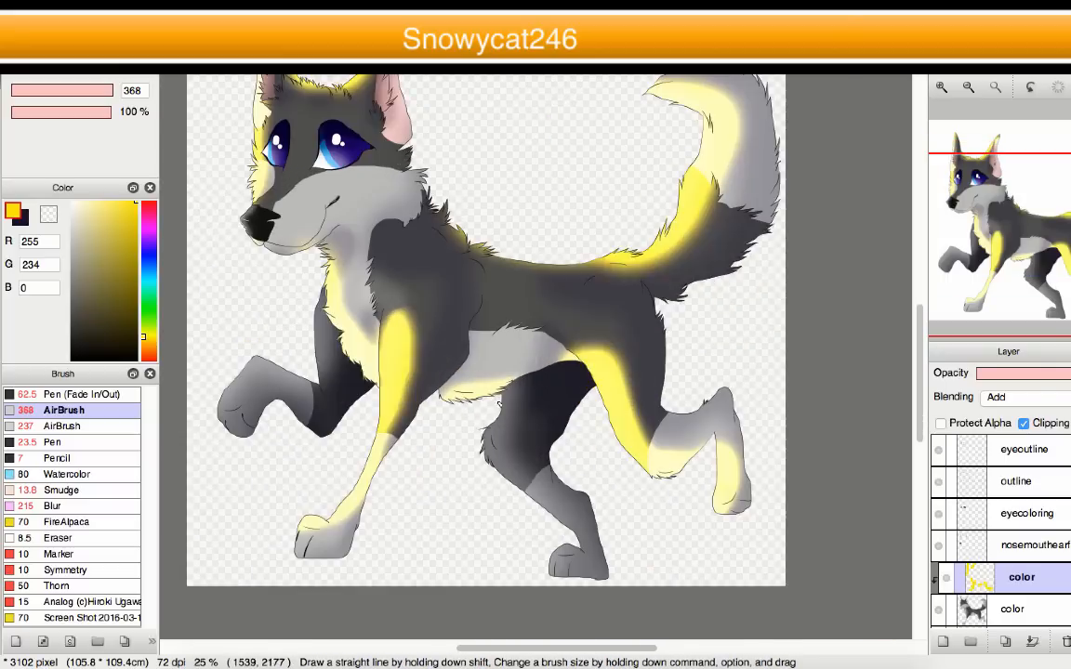
# - Lower the opacity of the clipped Add color layer until the yellow highlights are only a soft tint
pyautogui.moveTo(1060, 377)
pyautogui.mouseDown()
pyautogui.moveTo(1004, 379)
pyautogui.moveTo(1069, 376)
pyautogui.mouseUp()
pyautogui.scroll(-3, 516, 372)
pyautogui.scroll(3, 503, 372)
pyautogui.scroll(-3, 502, 371)
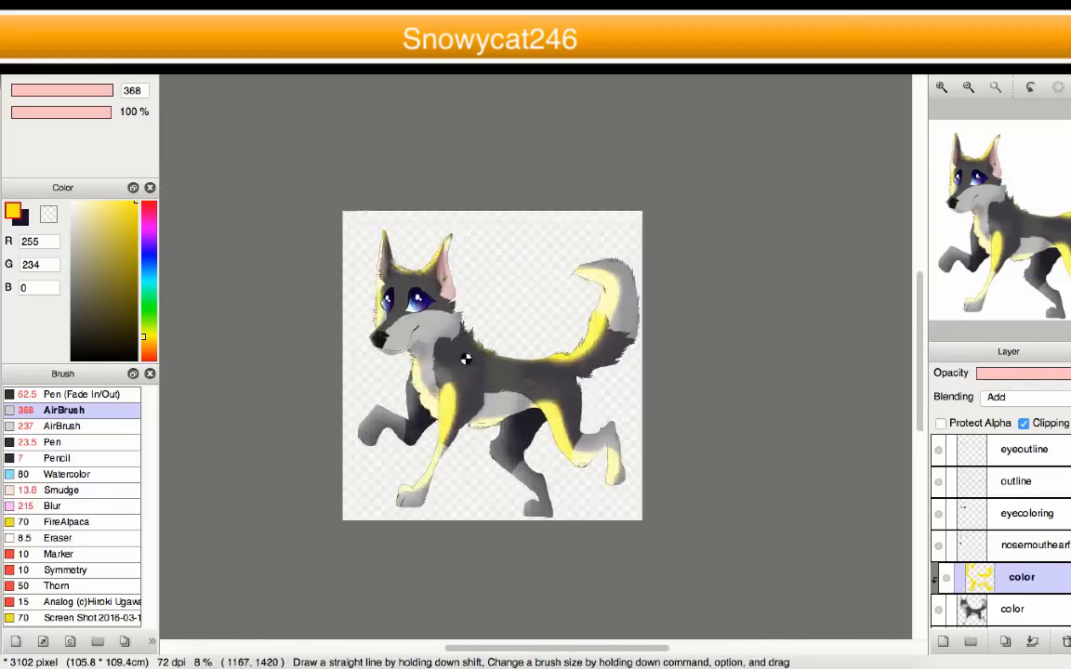
pyautogui.scroll(2, 503, 372)
pyautogui.moveTo(1065, 375); pyautogui.dragTo(1001, 379)
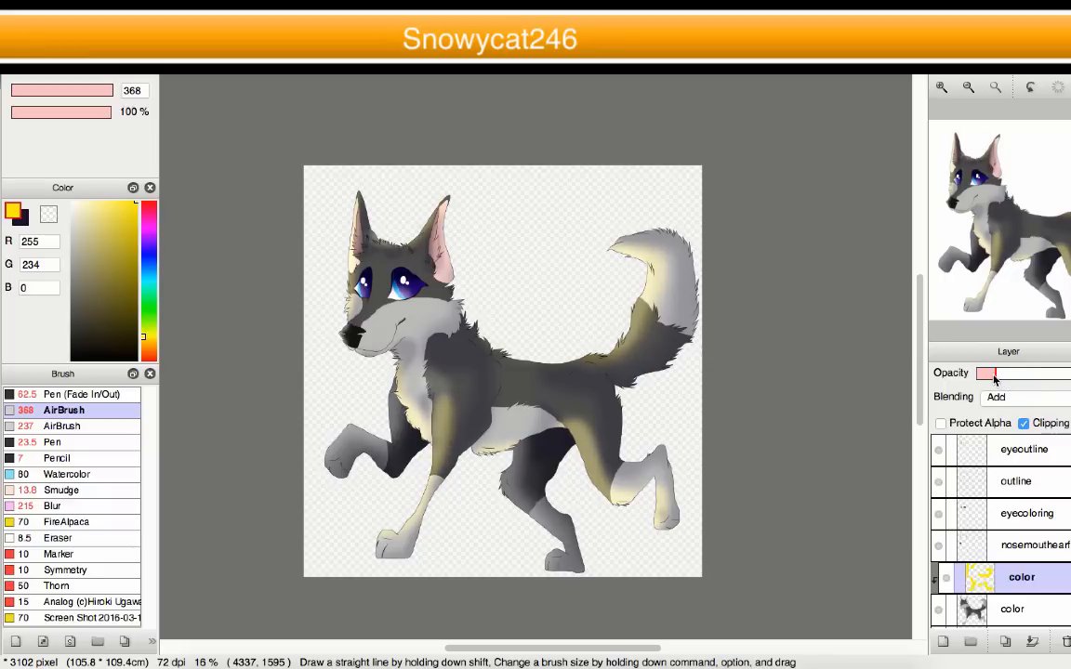
# - Airbrush a soft yellow highlight along the wolf's chin and lower jaw
pyautogui.press('super+minus')
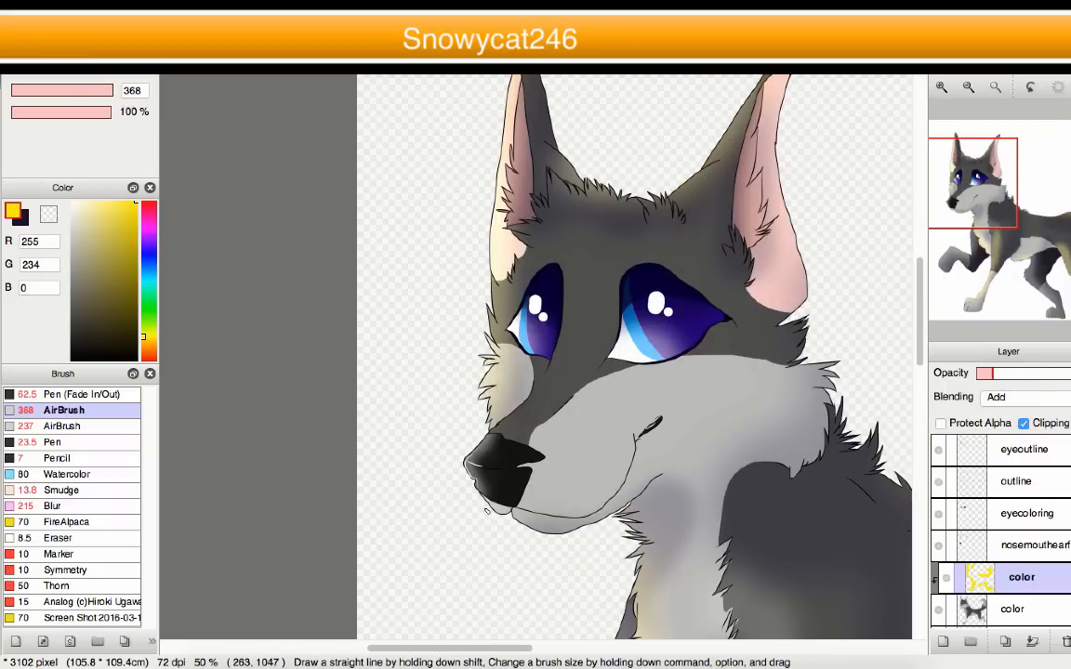
pyautogui.moveTo(486, 510); pyautogui.dragTo(576, 526)
pyautogui.scroll(-5, 458, 366)
pyautogui.scroll(3, 419, 382)
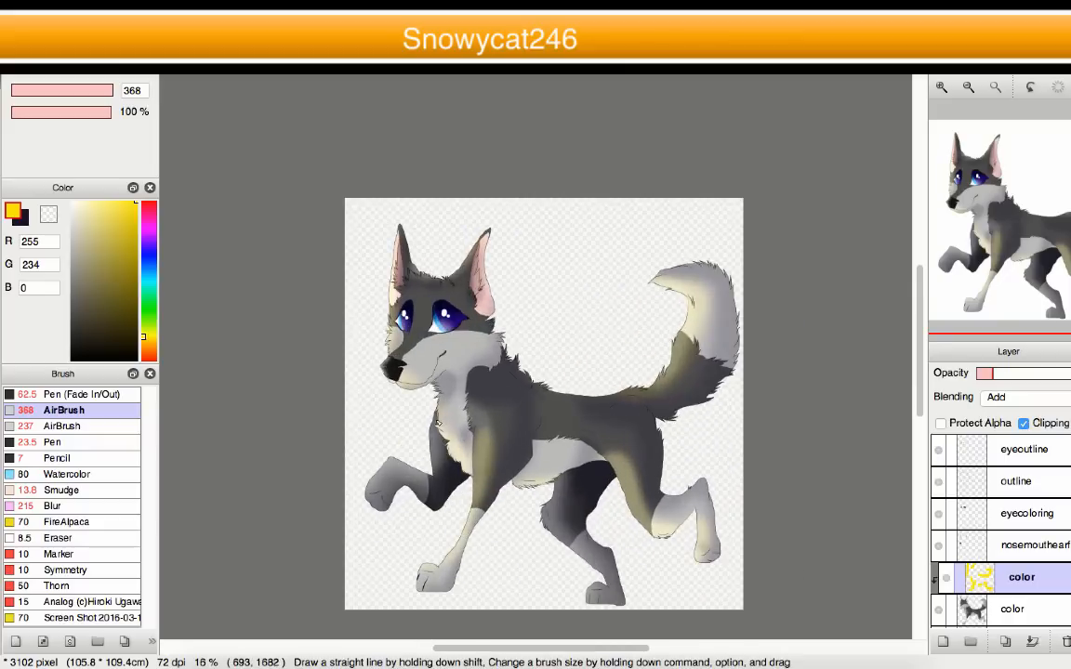
pyautogui.scroll(-1, 989, 594)
pyautogui.scroll(-1, 992, 598)
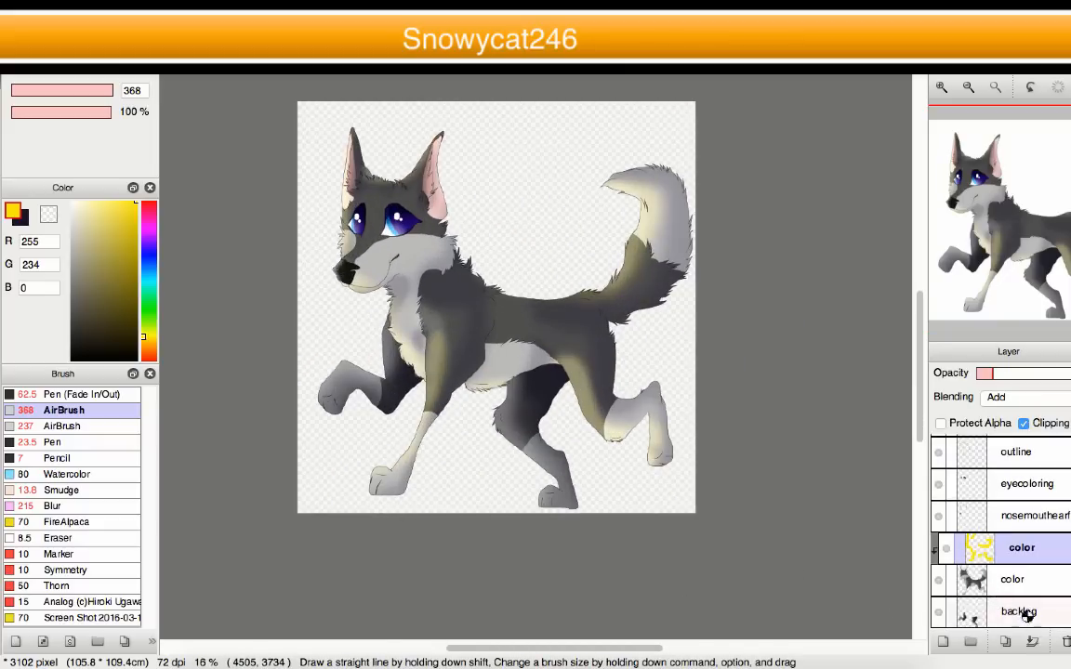
# - Duplicate the backleg layer and set the copy's blending mode to Add
pyautogui.click(1023, 613)
pyautogui.click(1008, 397)
pyautogui.click(994, 420)
pyautogui.scroll(-1, 343, 395)
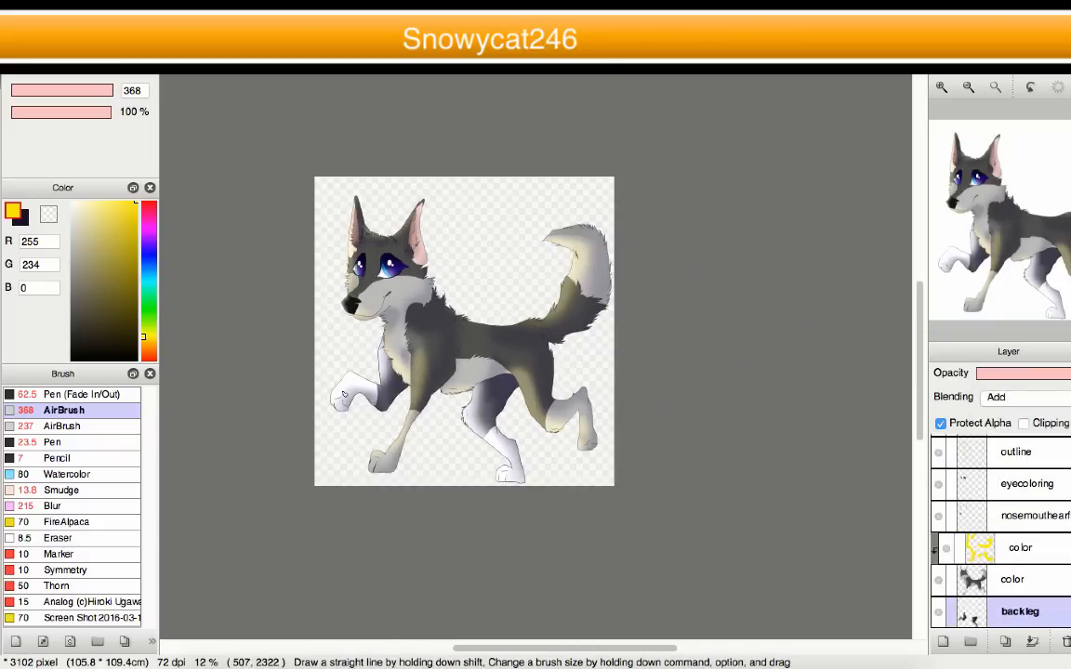
pyautogui.scroll(2, 343, 395)
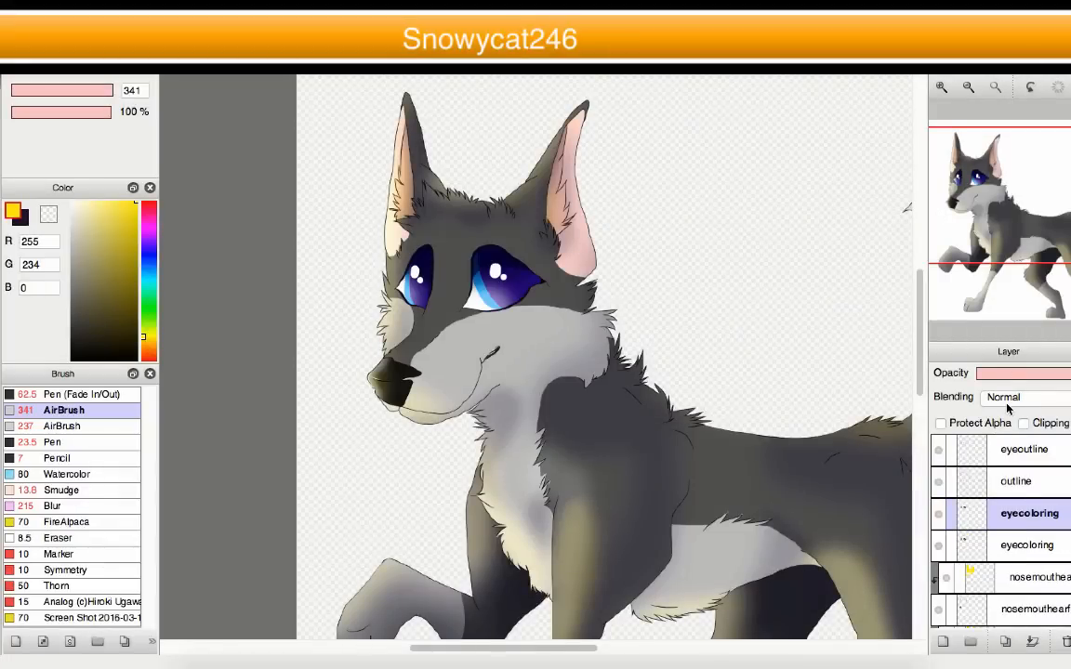
# - Set the upper eyecoloring layer's blending mode to Add, clear its contents and clip it to the layer below
pyautogui.click(1004, 397)
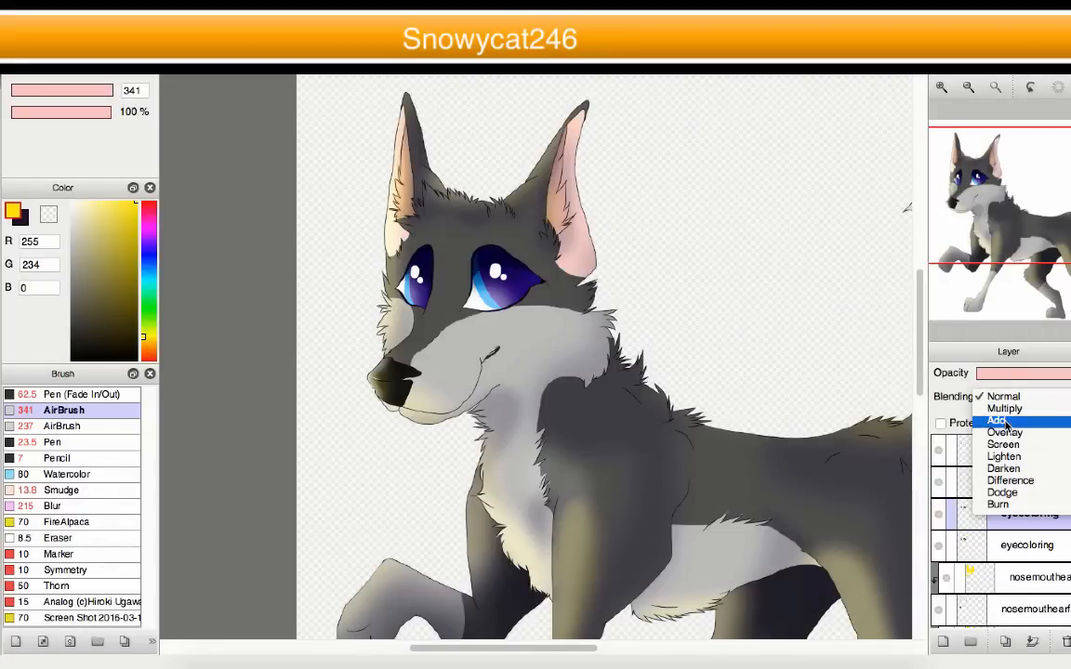
pyautogui.click(1003, 422)
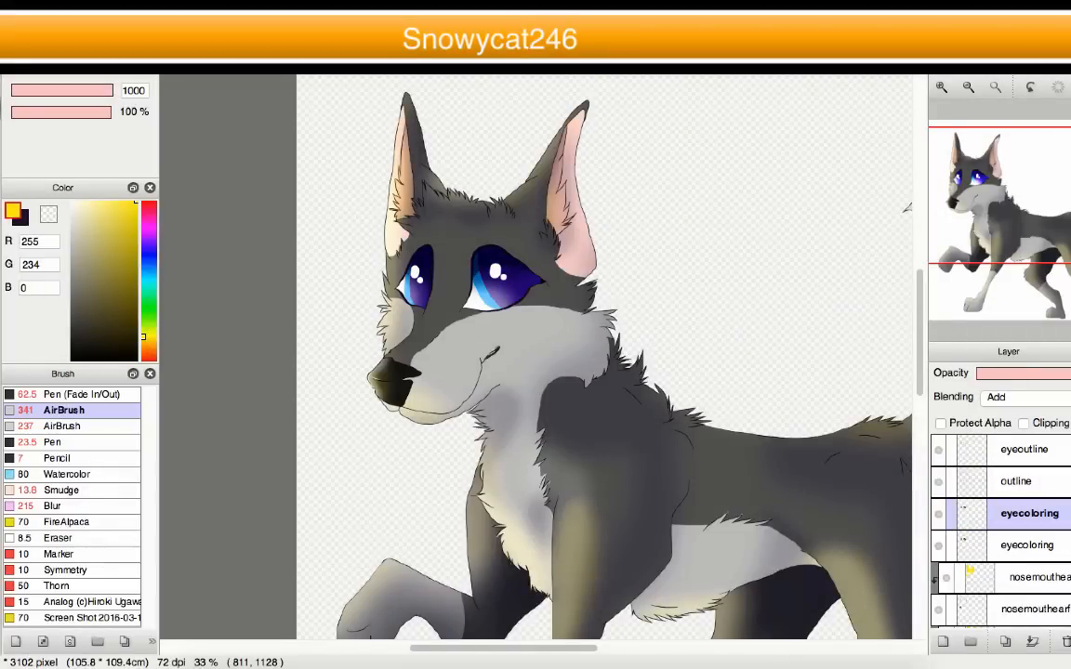
pyautogui.click(1023, 423)
pyautogui.scroll(2, 472, 311)
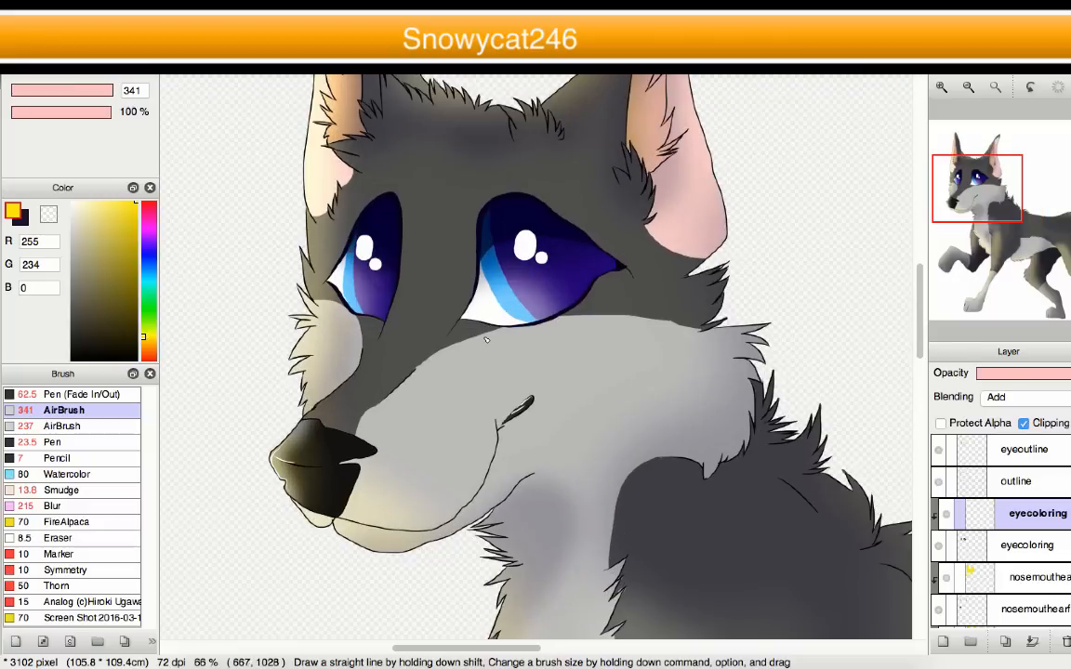
# - Airbrush yellow highlights over the lower parts of both eyes at size 341 and slightly reduce the layer's opacity
pyautogui.moveTo(485, 340); pyautogui.dragTo(467, 347)
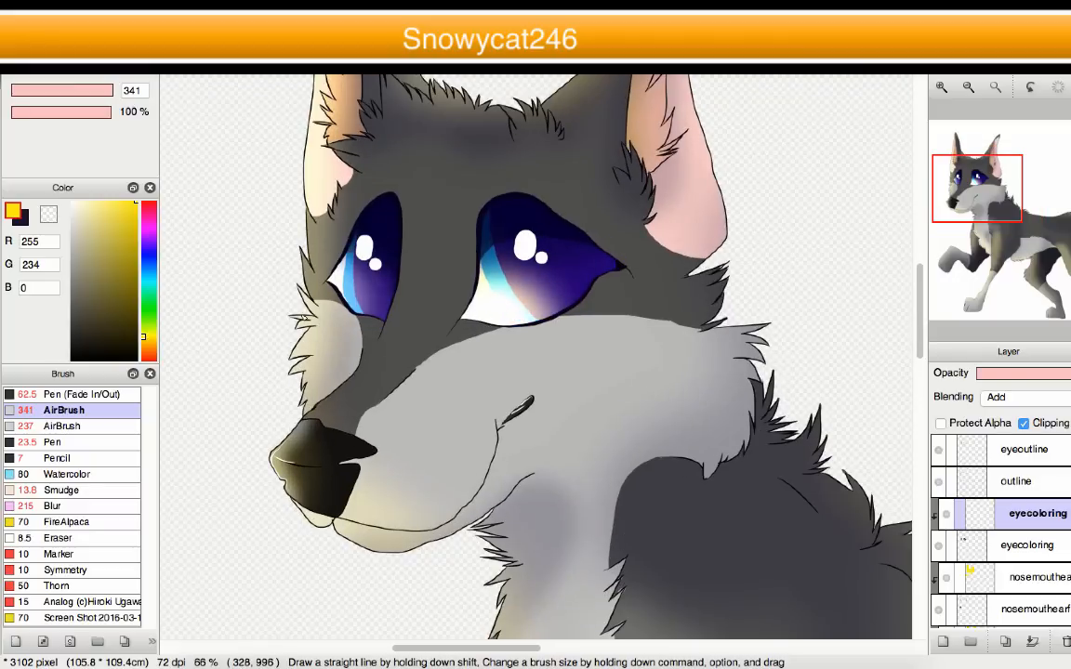
pyautogui.moveTo(297, 305); pyautogui.dragTo(301, 307)
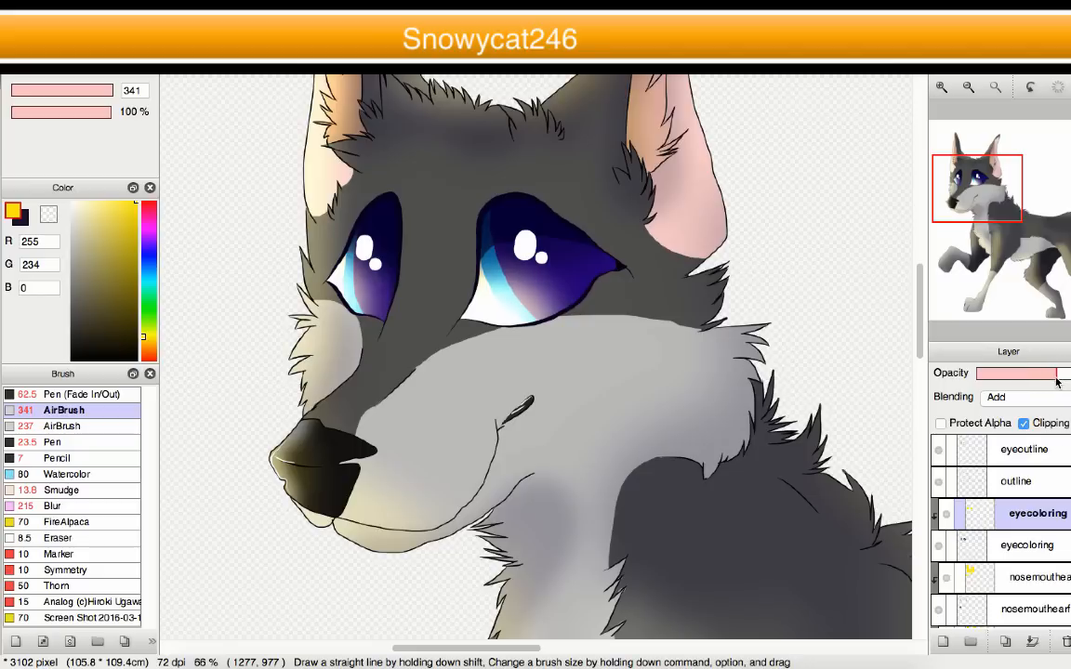
pyautogui.scroll(-5, 482, 297)
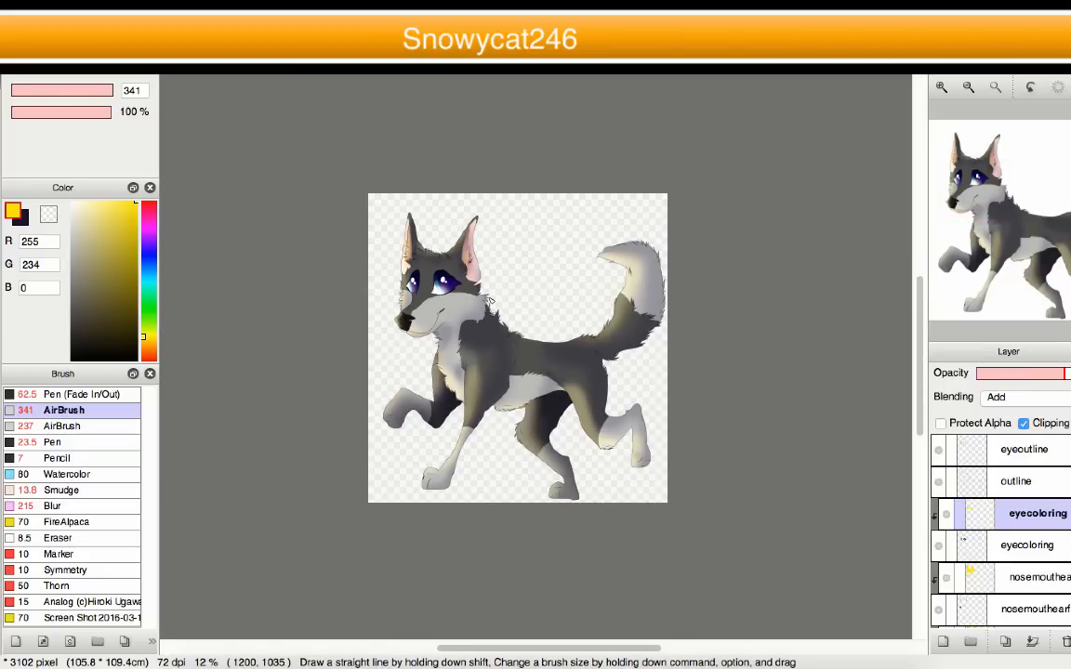
pyautogui.scroll(3, 483, 296)
pyautogui.scroll(-4, 418, 409)
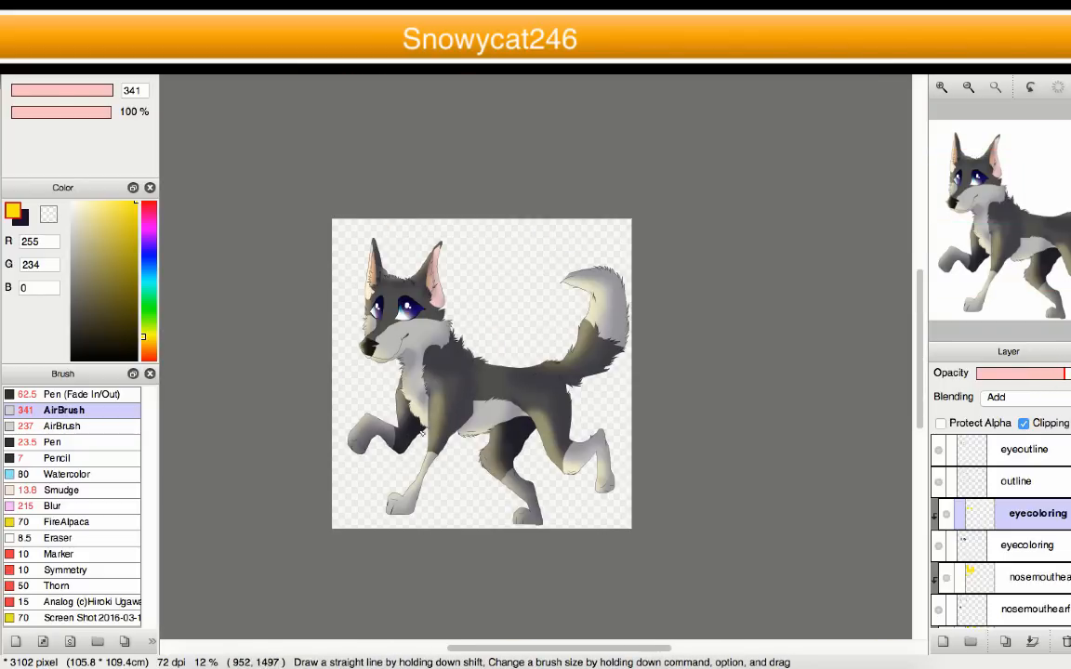
pyautogui.scroll(2, 414, 433)
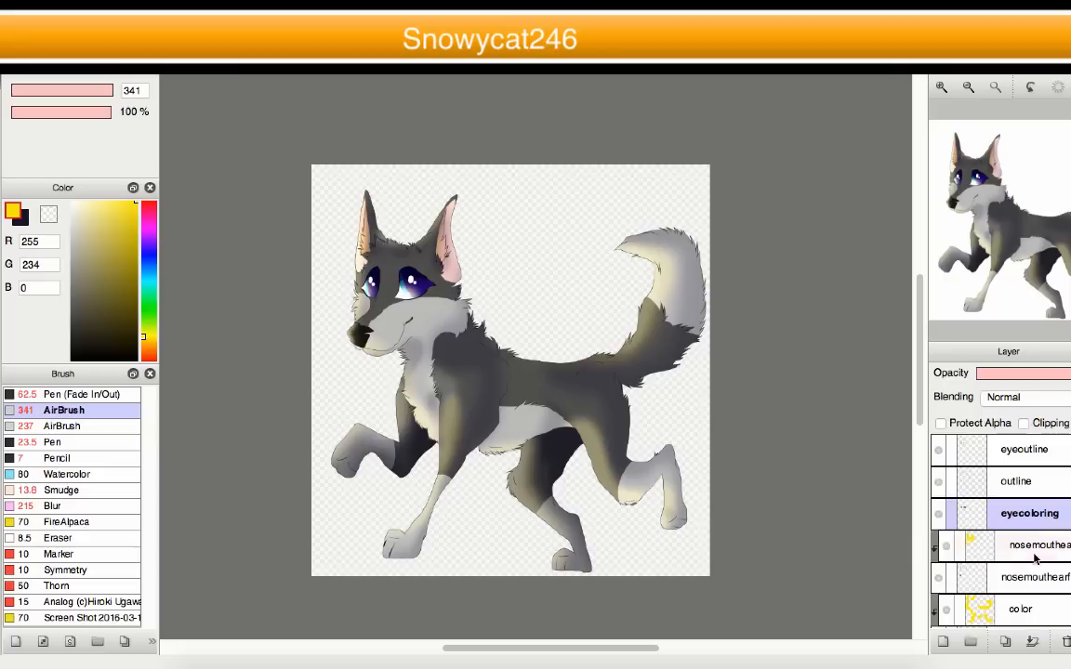
# - Merge the clipped highlight layers into the eyecoloring, nose-mouth-ear, color and backleg layers beneath them
pyautogui.click(1032, 642)
pyautogui.click(1032, 641)
pyautogui.click(1032, 641)
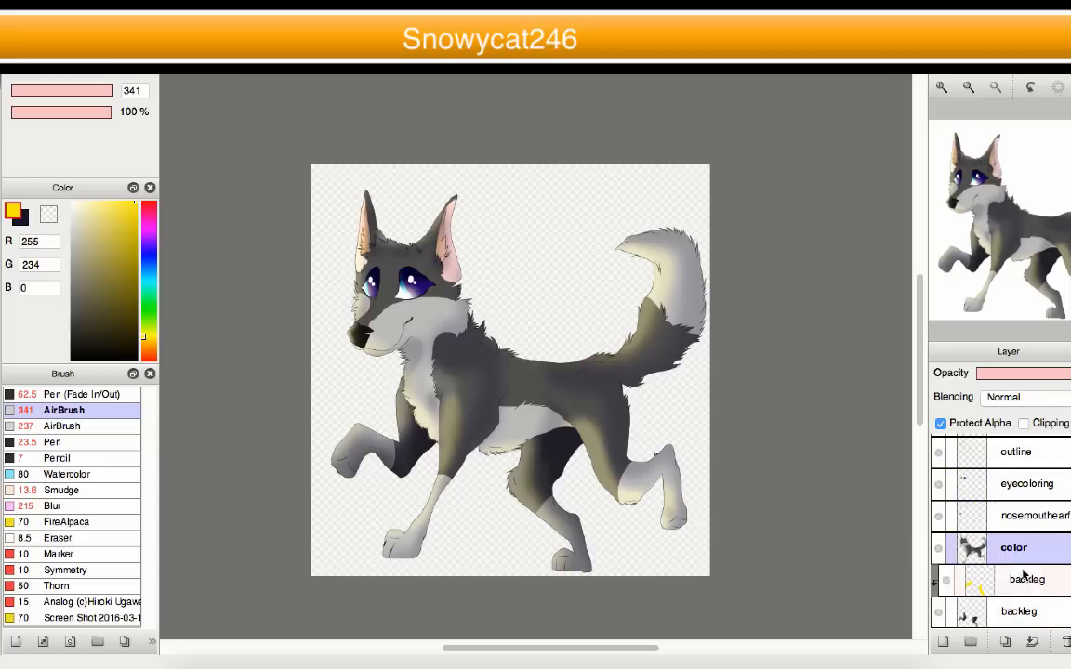
pyautogui.click(1023, 579)
pyautogui.click(1031, 642)
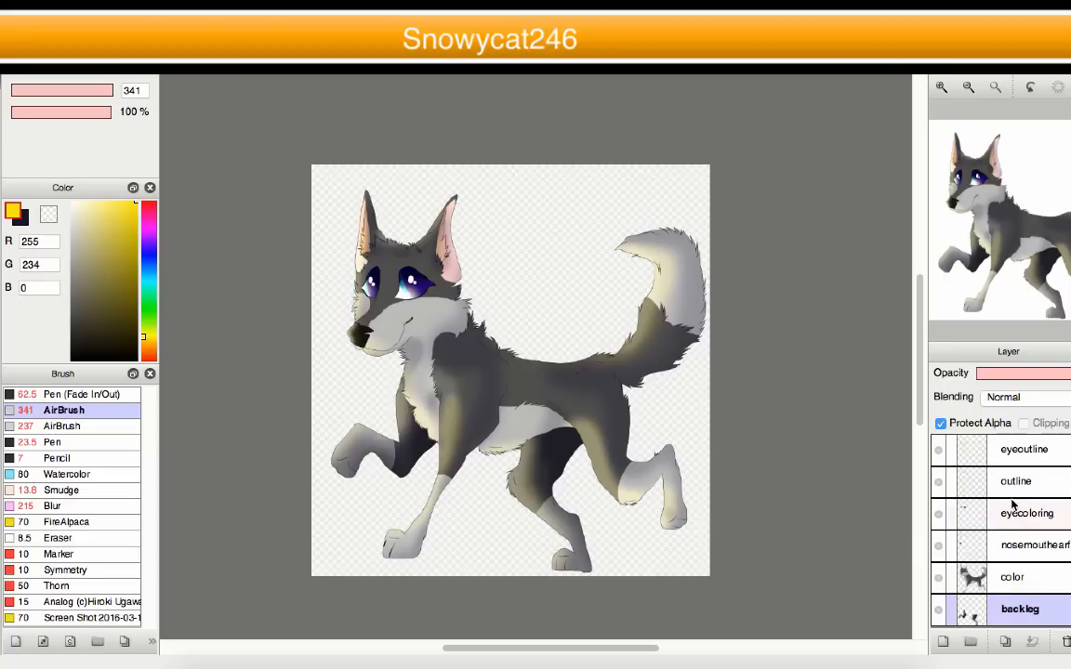
# - Merge the eyecoloring, nose-mouth-ear and color layers down into the backleg layer and check the merged layer
pyautogui.click(1049, 585)
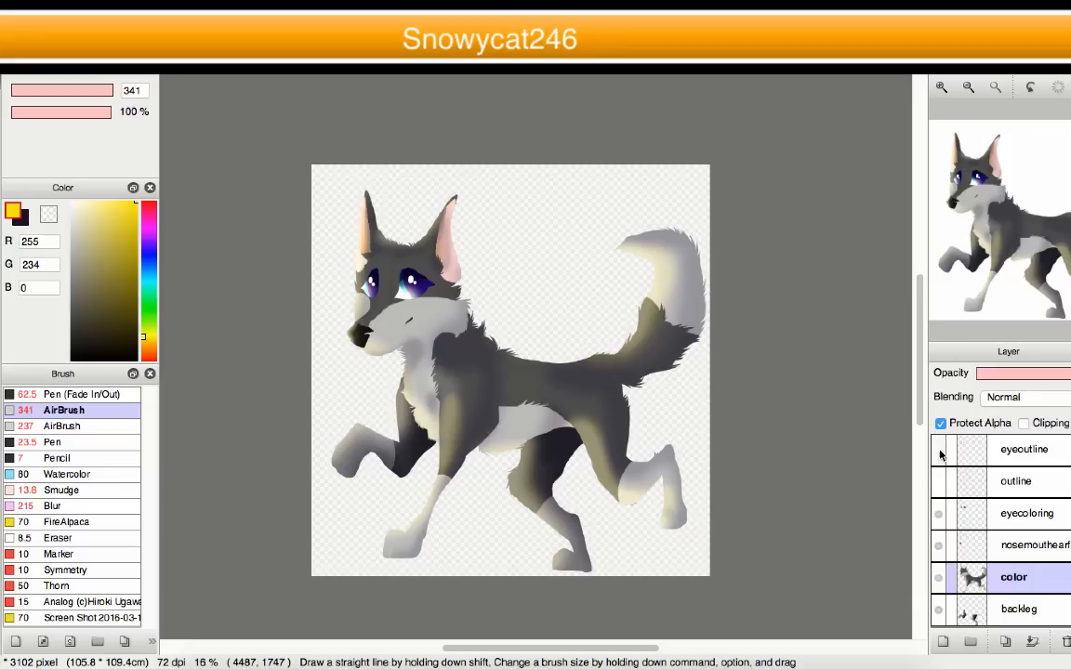
pyautogui.click(1023, 513)
pyautogui.click(1033, 645)
pyautogui.click(1033, 645)
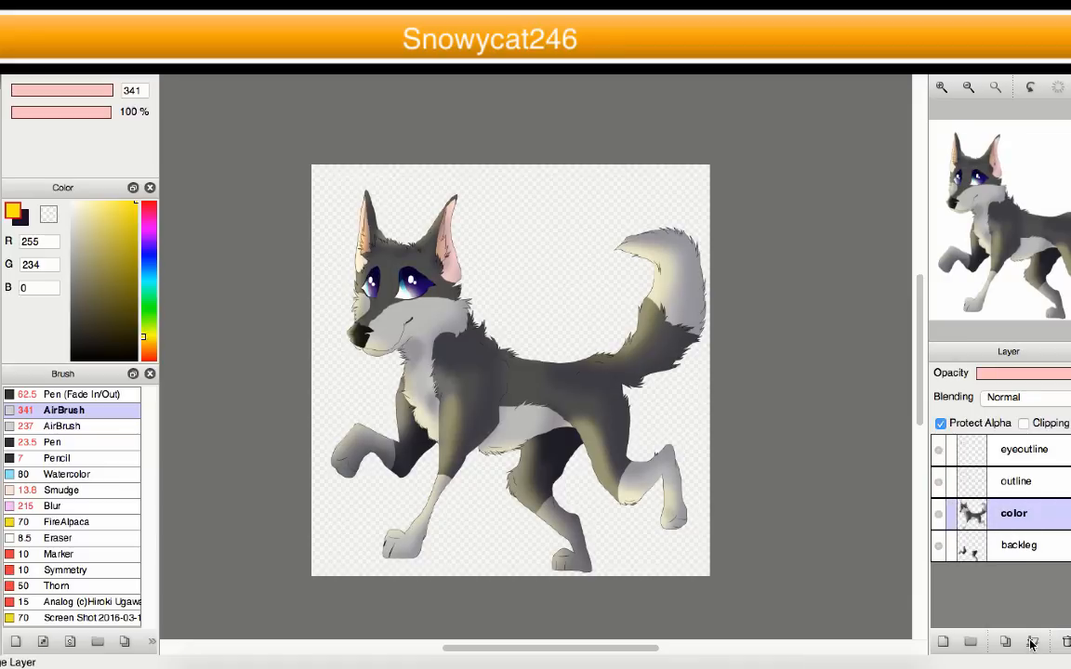
pyautogui.click(1031, 643)
pyautogui.click(938, 516)
pyautogui.click(938, 516)
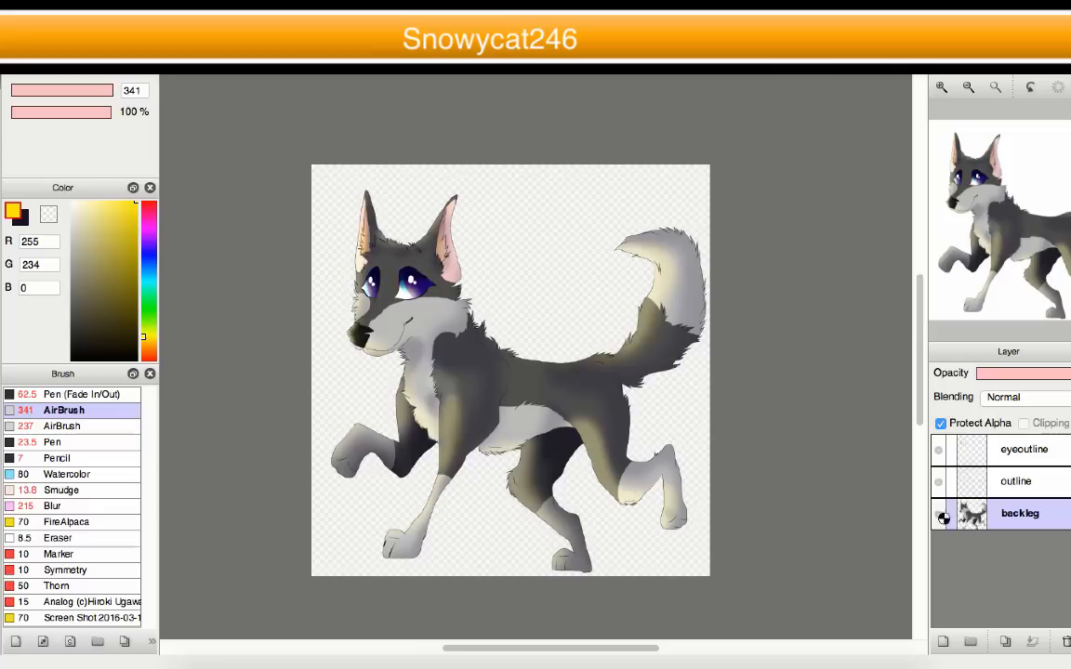
pyautogui.click(939, 517)
pyautogui.click(939, 517)
pyautogui.click(939, 517)
pyautogui.click(939, 516)
# - Duplicate the merged backleg layer, set the copy's blending mode to Add and erase all its contents
pyautogui.click(1005, 641)
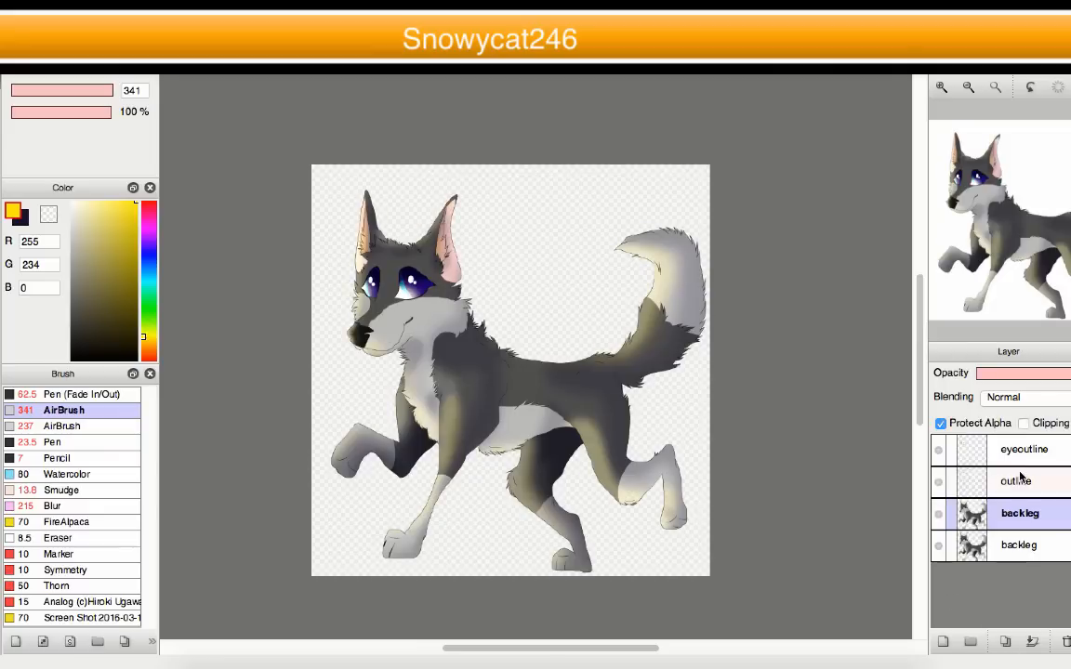
pyautogui.click(1023, 397)
pyautogui.click(1002, 421)
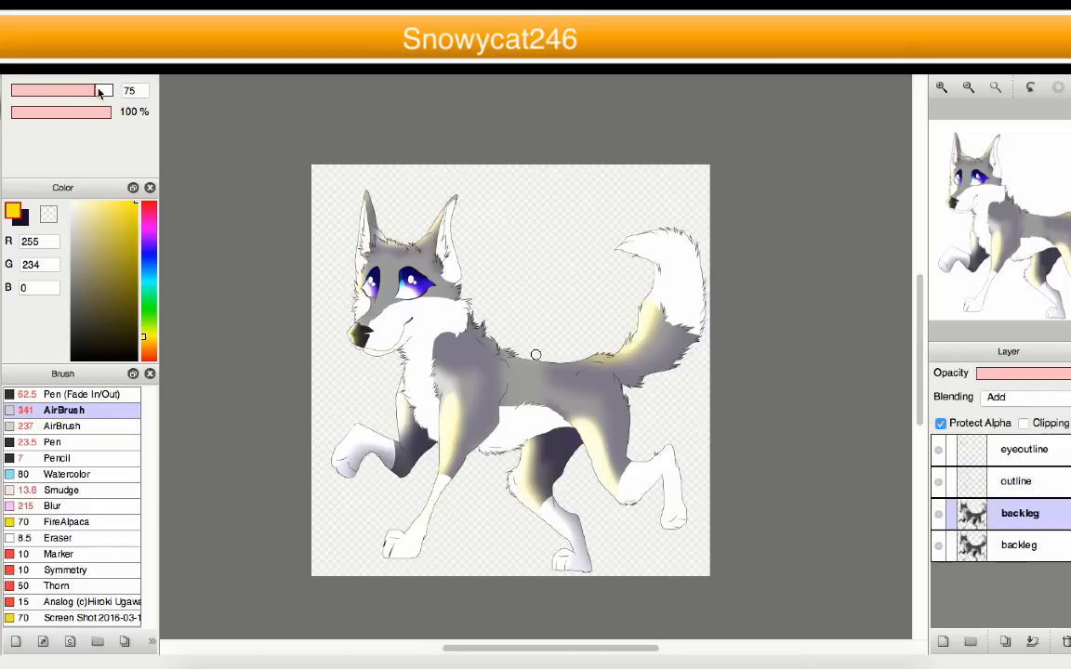
pyautogui.moveTo(99, 91); pyautogui.dragTo(115, 91)
pyautogui.moveTo(360, 519)
pyautogui.mouseDown()
pyautogui.moveTo(424, 655)
pyautogui.moveTo(424, 549)
pyautogui.moveTo(484, 470)
pyautogui.moveTo(490, 157)
pyautogui.moveTo(529, 166)
pyautogui.moveTo(590, 511)
pyautogui.moveTo(670, 494)
pyautogui.moveTo(681, 245)
pyautogui.mouseUp()
pyautogui.click(2, 85)
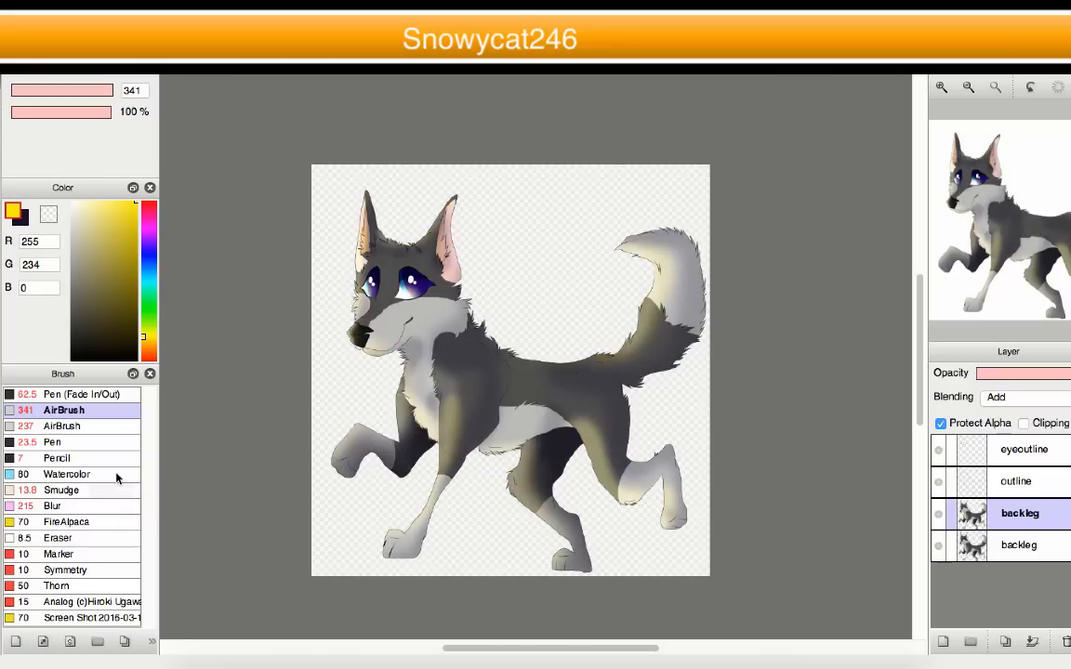
# - Set the Pen (Fade In/Out) brush to size 4, unprotect the Add layer's alpha and clip it to the layer below
pyautogui.click(82, 394)
pyautogui.click(18, 91)
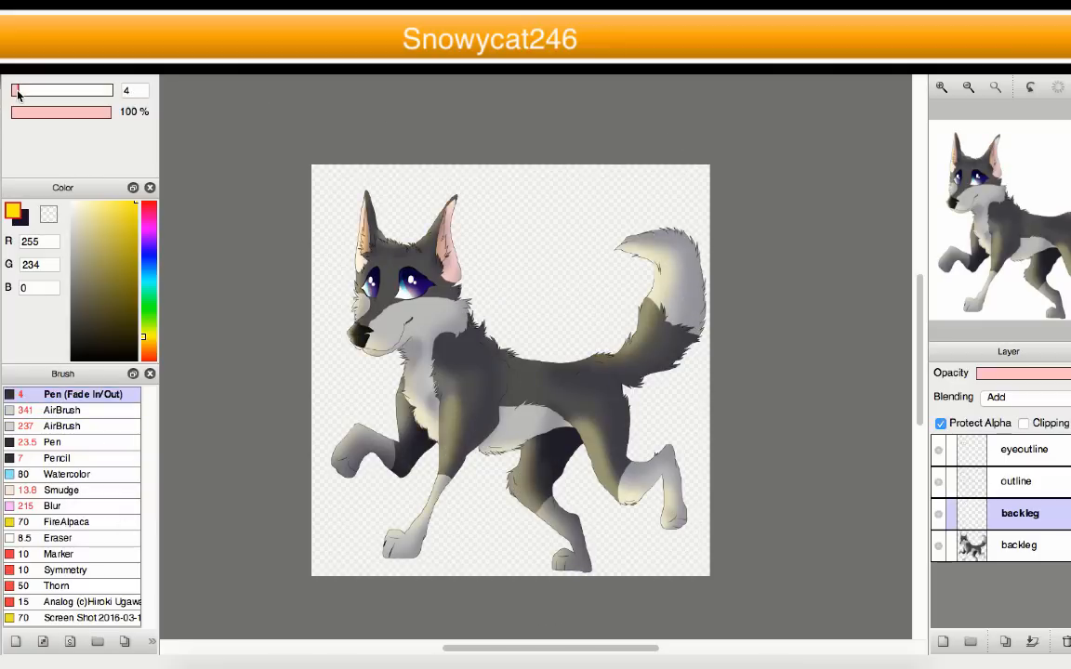
pyautogui.scroll(7, 354, 331)
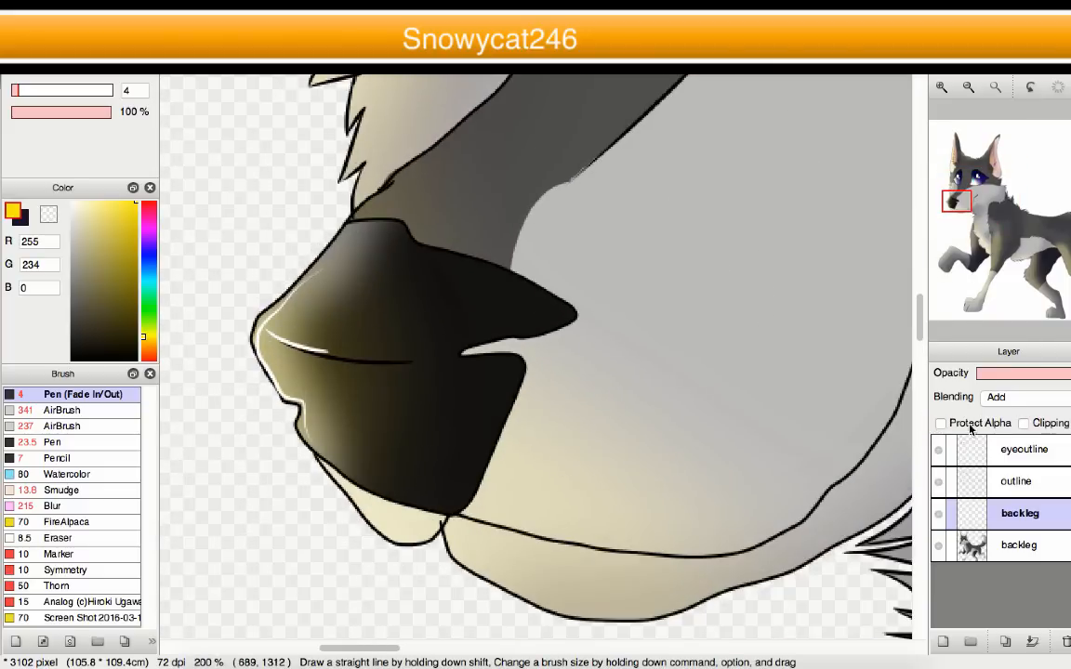
pyautogui.click(1024, 423)
# - Draw thin yellow rim highlights along the front edge of the wolf's nose
pyautogui.scroll(2, 192, 316)
pyautogui.moveTo(430, 169)
pyautogui.mouseDown()
pyautogui.moveTo(310, 311)
pyautogui.moveTo(327, 335)
pyautogui.mouseUp()
pyautogui.scroll(-3, 325, 308)
pyautogui.scroll(2, 325, 309)
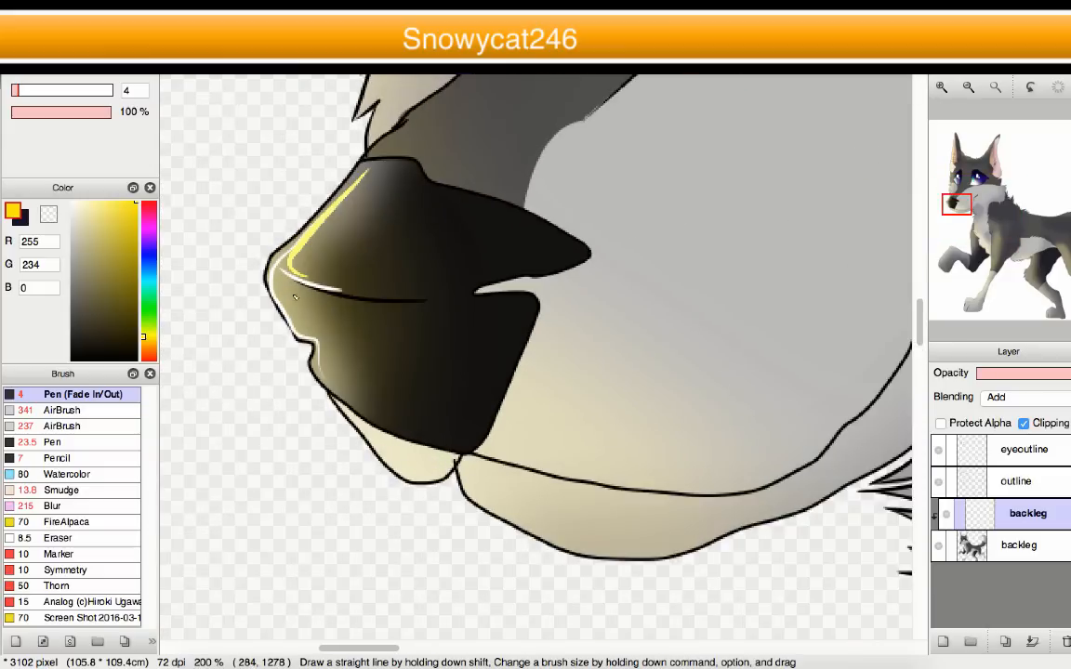
pyautogui.scroll(-6, 336, 395)
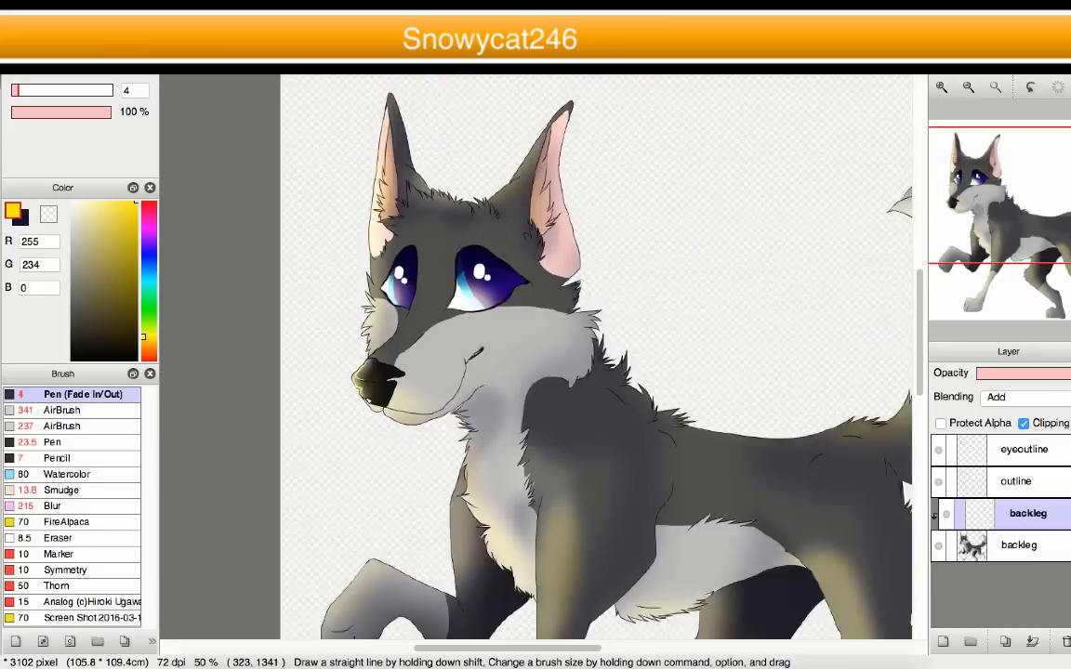
pyautogui.scroll(5, 338, 251)
pyautogui.scroll(-7, 378, 251)
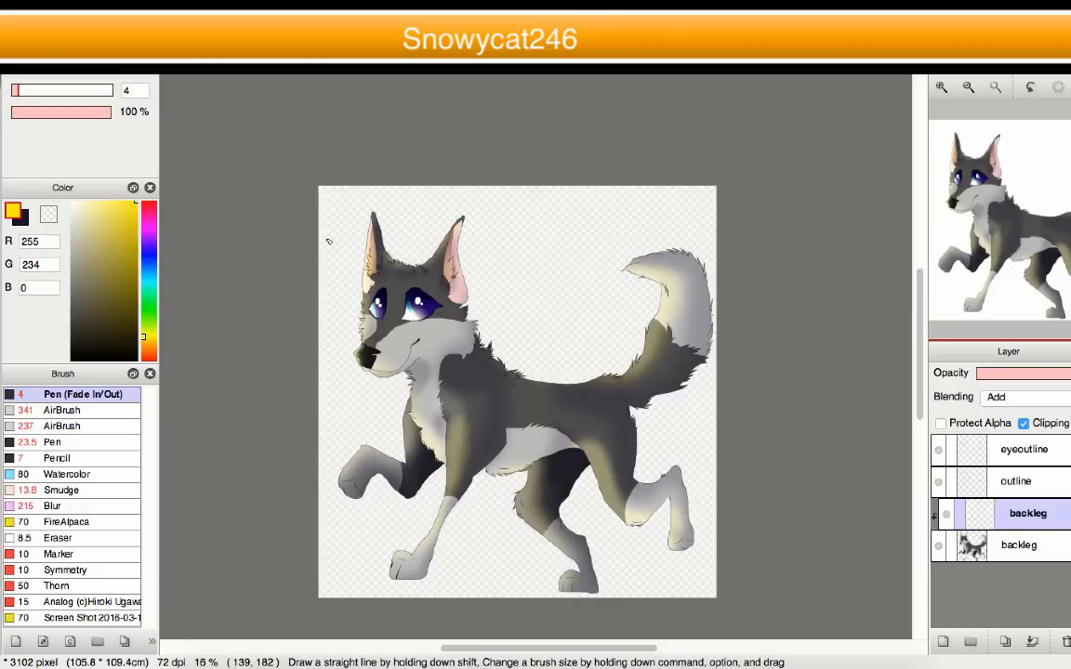
# - Draw yellow highlights along the fur strands at the base of the far ear
pyautogui.scroll(10, 371, 279)
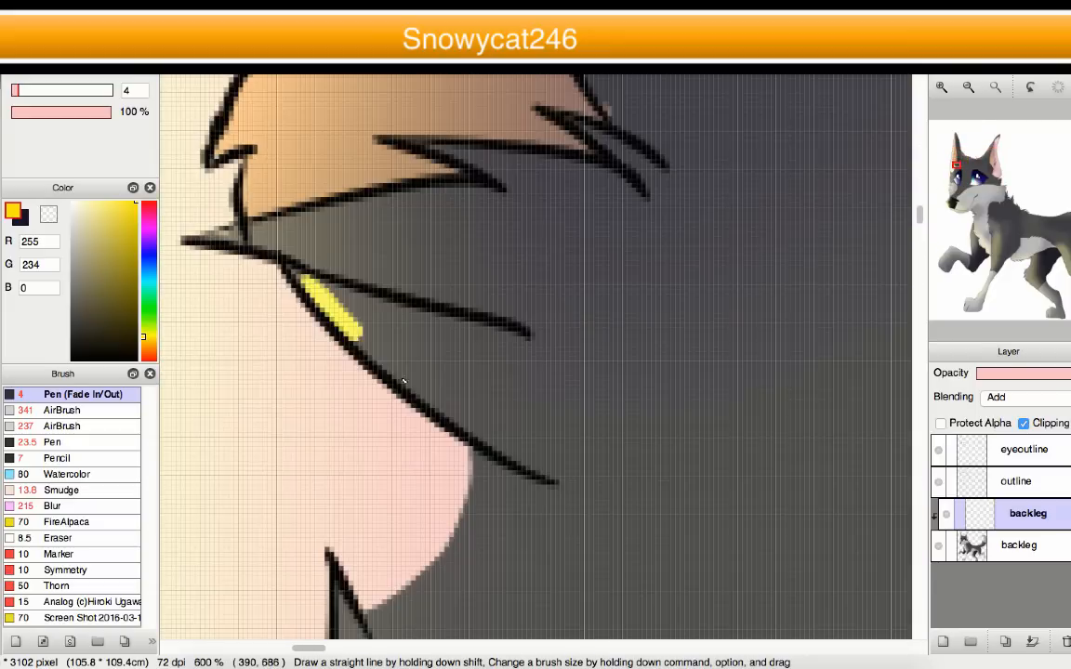
pyautogui.moveTo(404, 381)
pyautogui.mouseDown()
pyautogui.moveTo(483, 437)
pyautogui.moveTo(527, 451)
pyautogui.mouseUp()
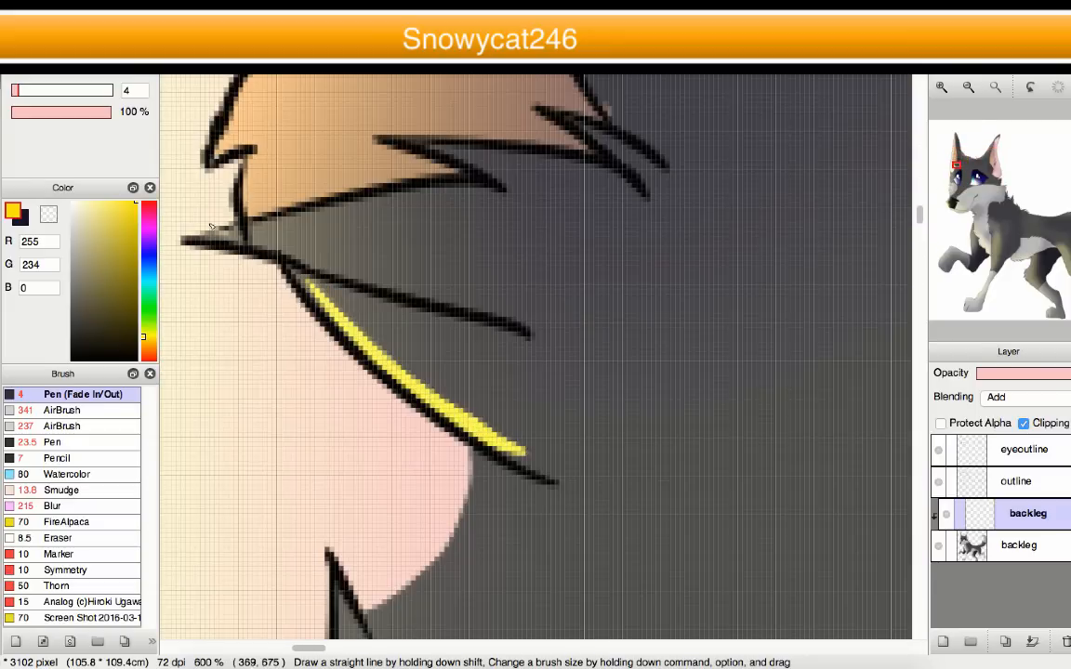
pyautogui.moveTo(212, 226); pyautogui.dragTo(531, 313)
pyautogui.moveTo(525, 193); pyautogui.dragTo(423, 137)
pyautogui.scroll(-6, 466, 255)
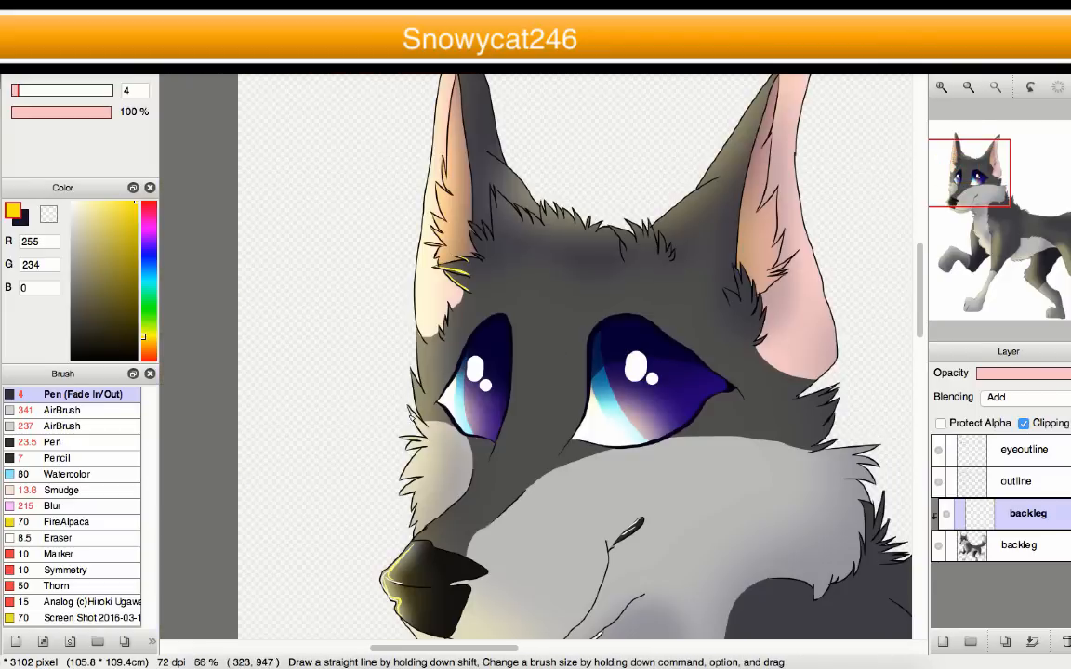
# - Draw thin yellow highlights inside the pointed fur tufts of the far cheek
pyautogui.scroll(5, 418, 556)
pyautogui.moveTo(421, 388); pyautogui.dragTo(372, 539)
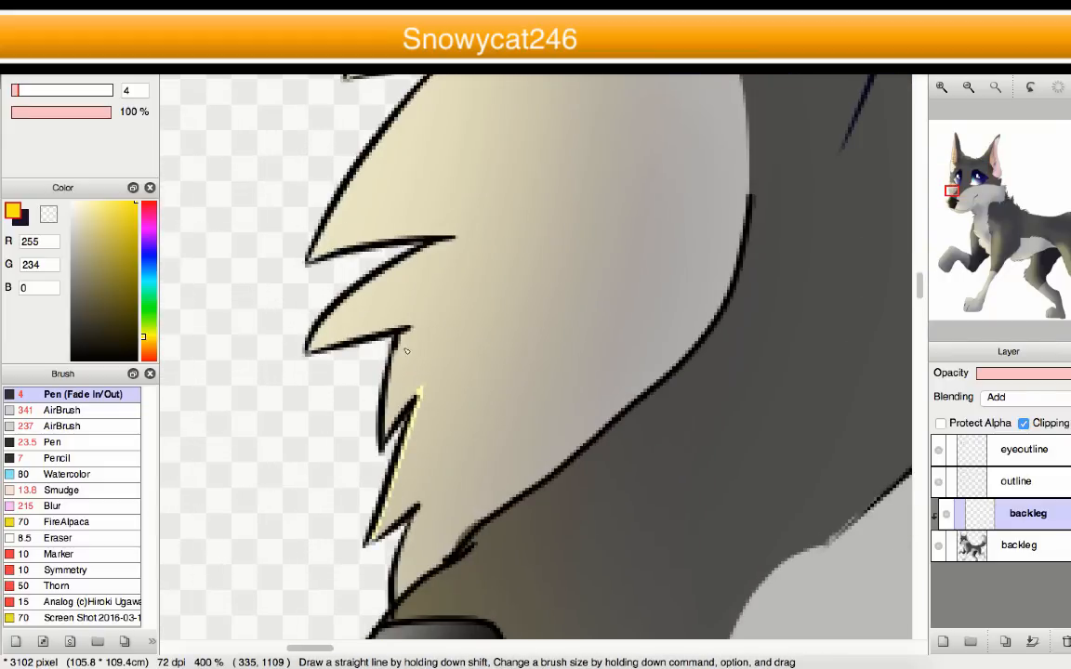
pyautogui.moveTo(406, 348); pyautogui.dragTo(384, 424)
pyautogui.moveTo(447, 257); pyautogui.dragTo(324, 346)
pyautogui.scroll(-2, 324, 361)
pyautogui.scroll(3, 356, 222)
pyautogui.moveTo(480, 197); pyautogui.dragTo(289, 437)
pyautogui.scroll(-2, 289, 437)
pyautogui.scroll(2, 327, 242)
pyautogui.moveTo(422, 312); pyautogui.dragTo(217, 306)
pyautogui.scroll(-2, 370, 372)
pyautogui.scroll(2, 348, 231)
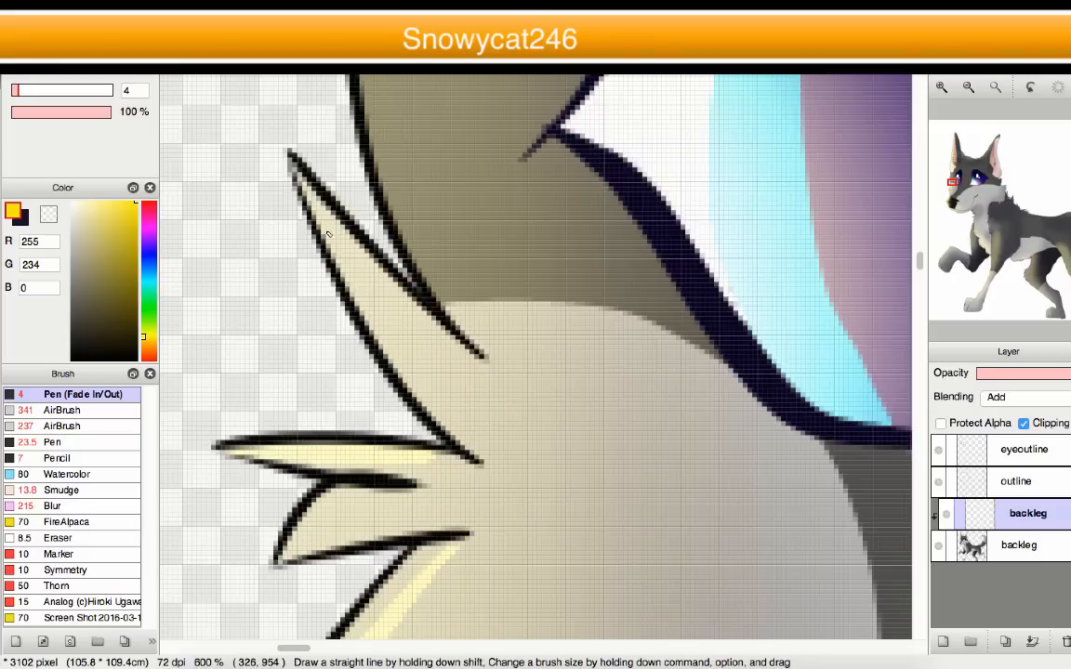
# - Highlight the topmost far cheek tuft and the face edge beneath the far ear in yellow
pyautogui.moveTo(320, 220)
pyautogui.mouseDown()
pyautogui.moveTo(364, 307)
pyautogui.moveTo(475, 463)
pyautogui.moveTo(354, 271)
pyautogui.moveTo(427, 369)
pyautogui.moveTo(444, 448)
pyautogui.moveTo(476, 502)
pyautogui.moveTo(442, 212)
pyautogui.mouseUp()
pyautogui.scroll(-4, 431, 304)
pyautogui.scroll(1, 431, 305)
pyautogui.scroll(-2, 486, 539)
pyautogui.scroll(2, 470, 421)
pyautogui.scroll(-6, 317, 192)
pyautogui.scroll(3, 365, 321)
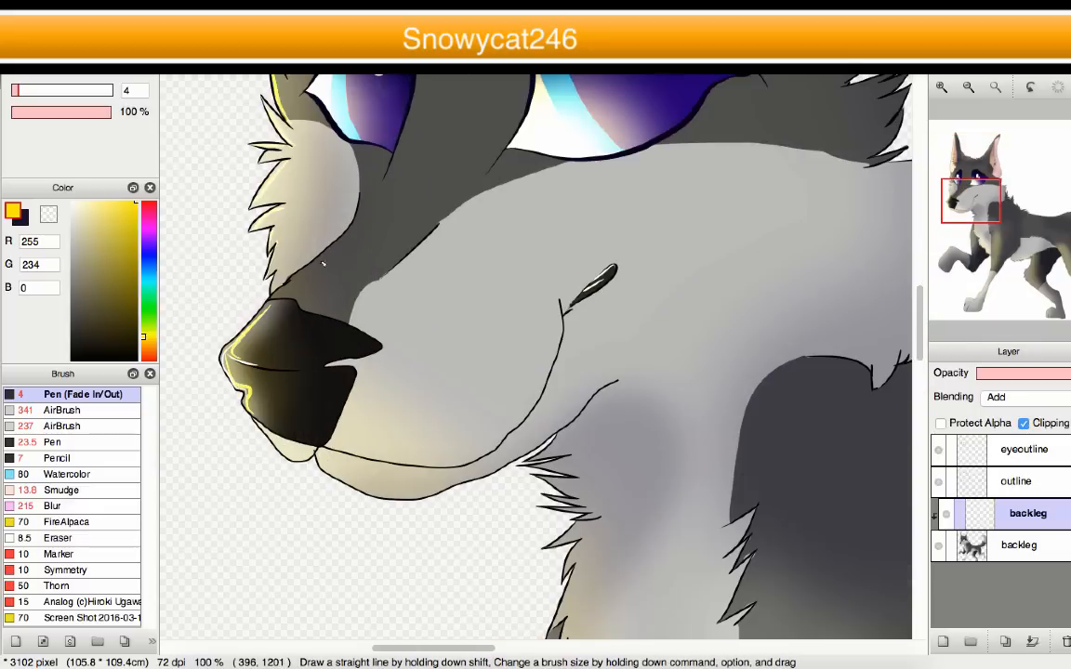
# - Draw a curved yellow highlight along the inner border of the light cheek patch down towards the nose
pyautogui.scroll(3, 322, 264)
pyautogui.moveTo(535, 142)
pyautogui.mouseDown()
pyautogui.moveTo(511, 234)
pyautogui.moveTo(401, 353)
pyautogui.moveTo(332, 397)
pyautogui.mouseUp()
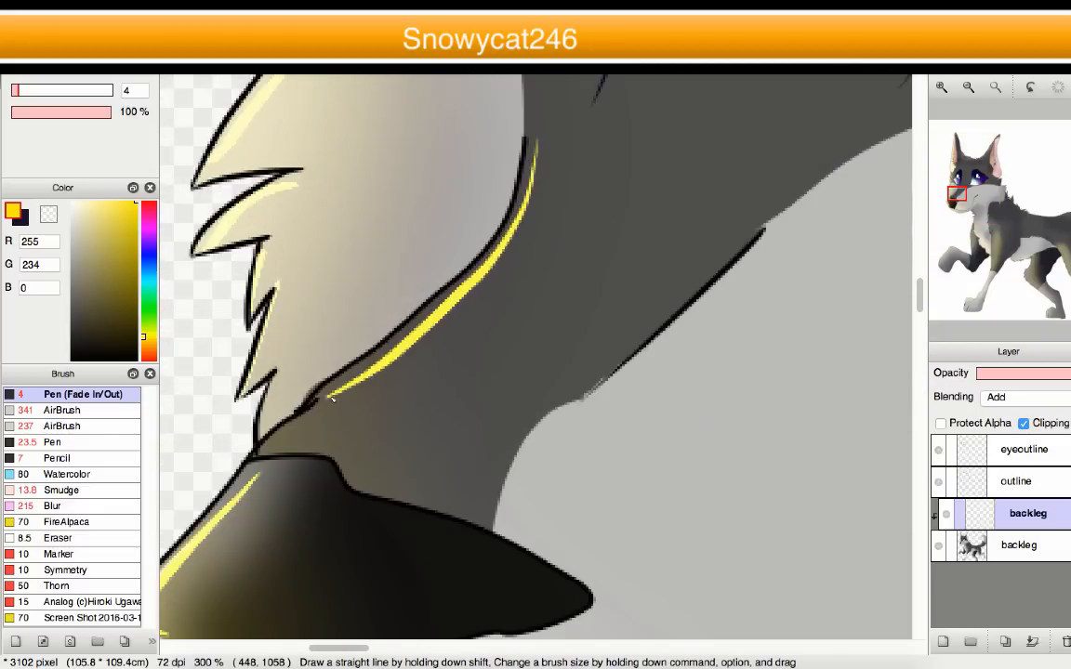
pyautogui.scroll(-6, 332, 397)
# - Draw thin yellow highlight strokes inside the upper front edges of both eyes
pyautogui.scroll(5, 432, 188)
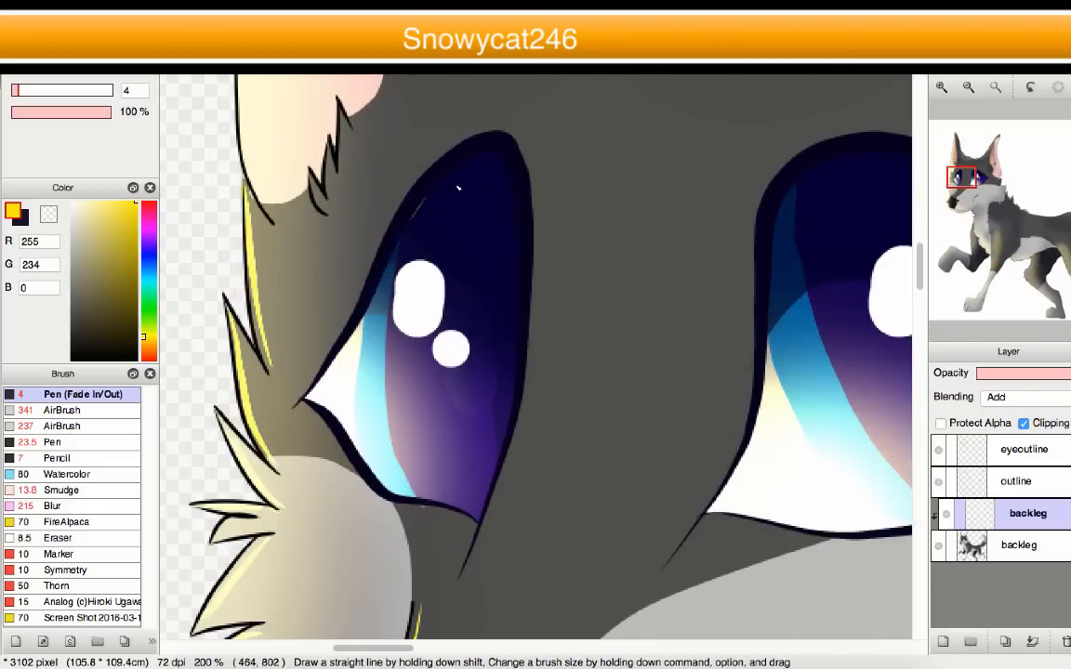
pyautogui.moveTo(457, 189); pyautogui.dragTo(395, 249)
pyautogui.scroll(-4, 395, 250)
pyautogui.scroll(3, 404, 243)
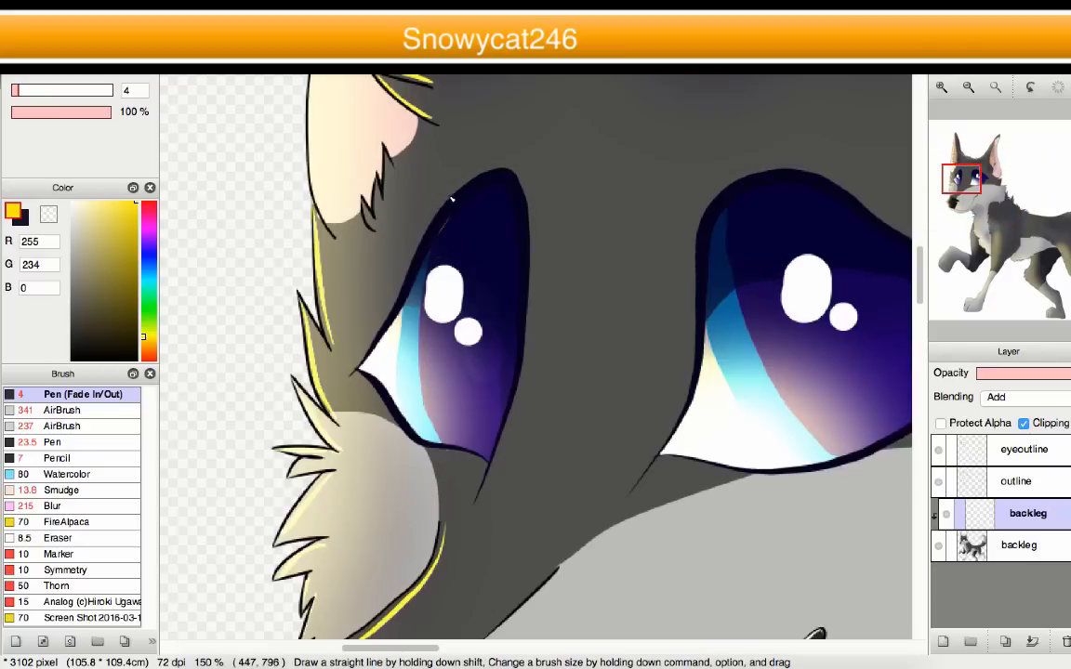
pyautogui.scroll(-3, 440, 251)
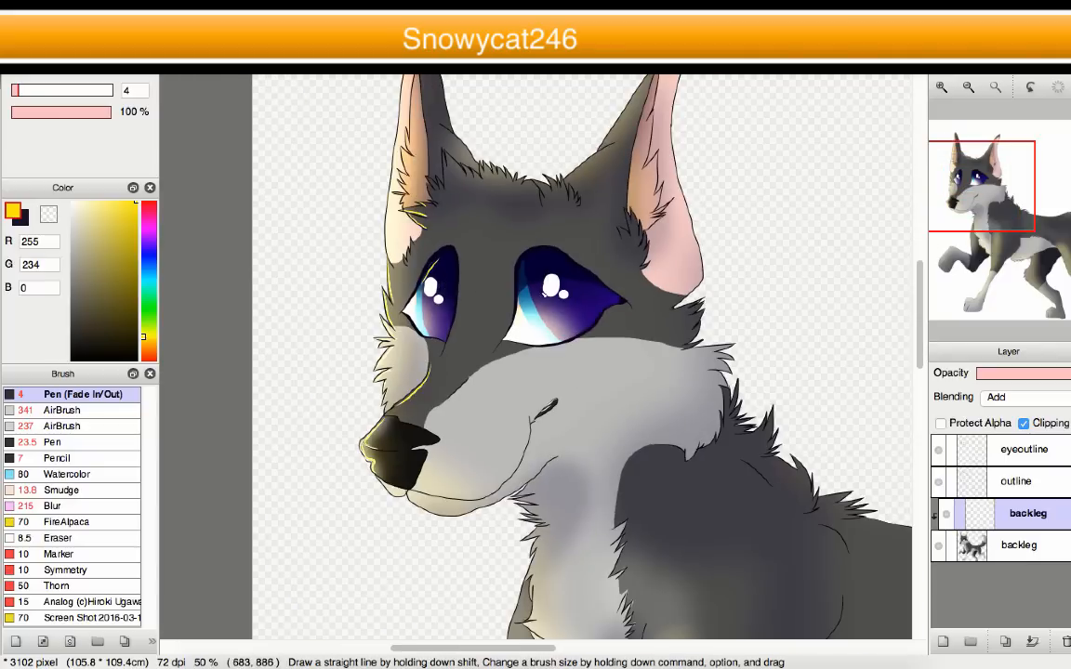
pyautogui.scroll(3, 500, 220)
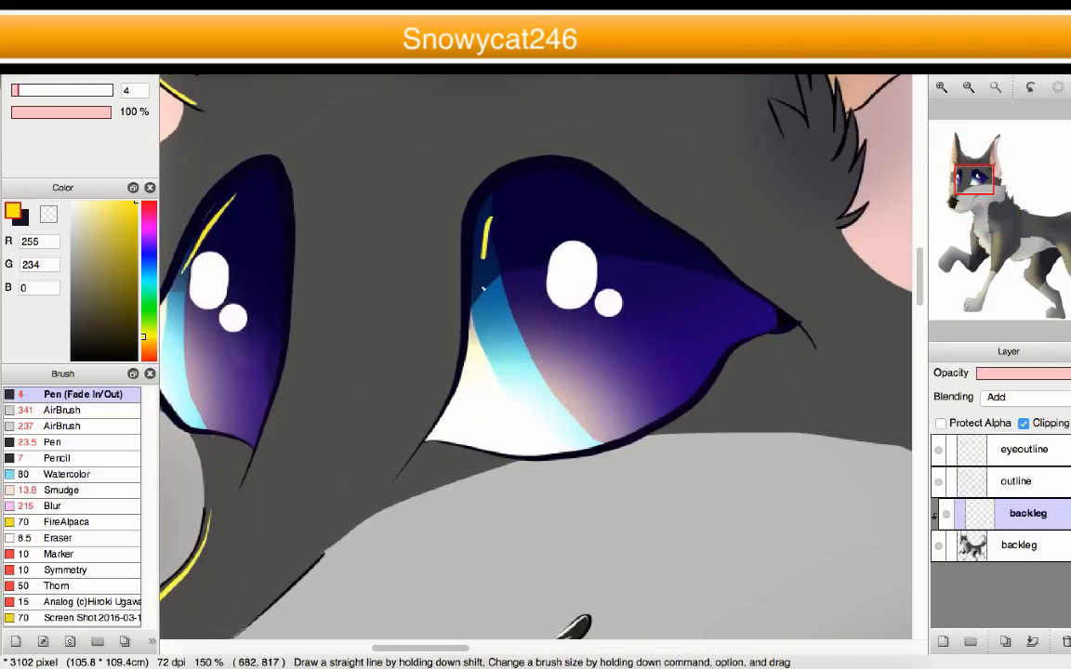
# - Draw thin yellow rim highlights along the wolf's back and the front edges of both hind thighs
pyautogui.scroll(-5, 483, 289)
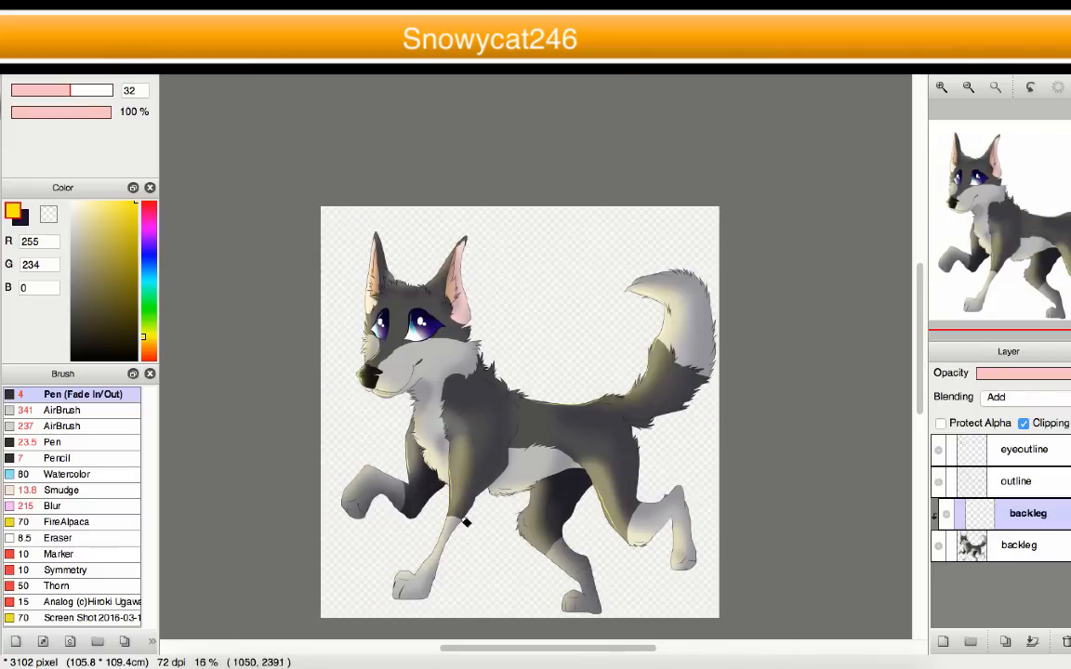
pyautogui.scroll(5, 467, 522)
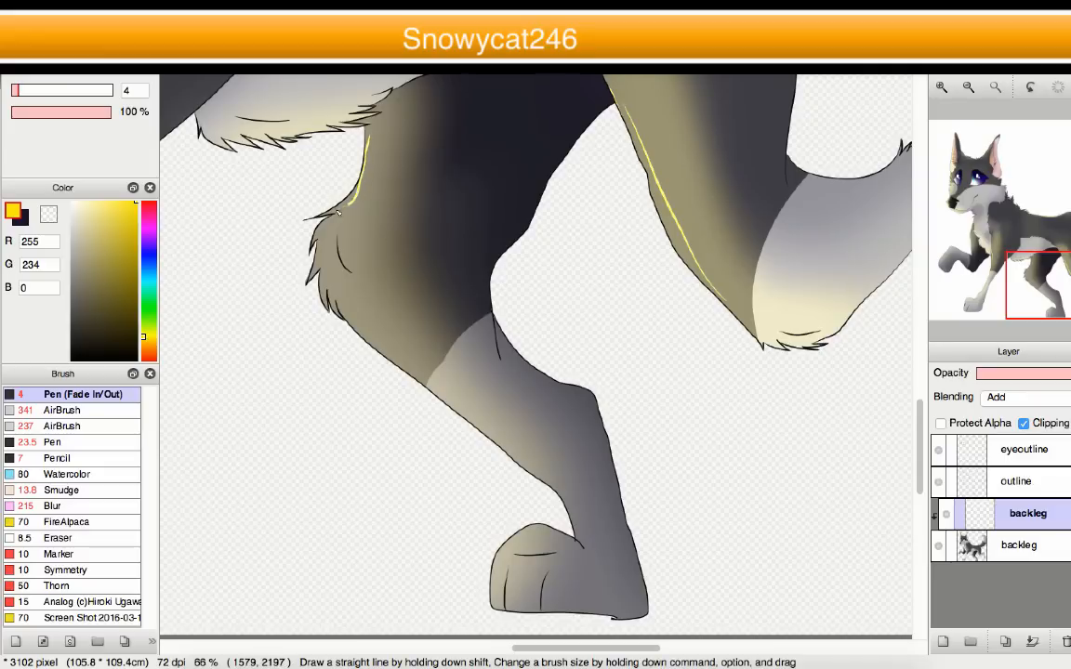
pyautogui.scroll(-2, 338, 213)
pyautogui.scroll(3, 350, 286)
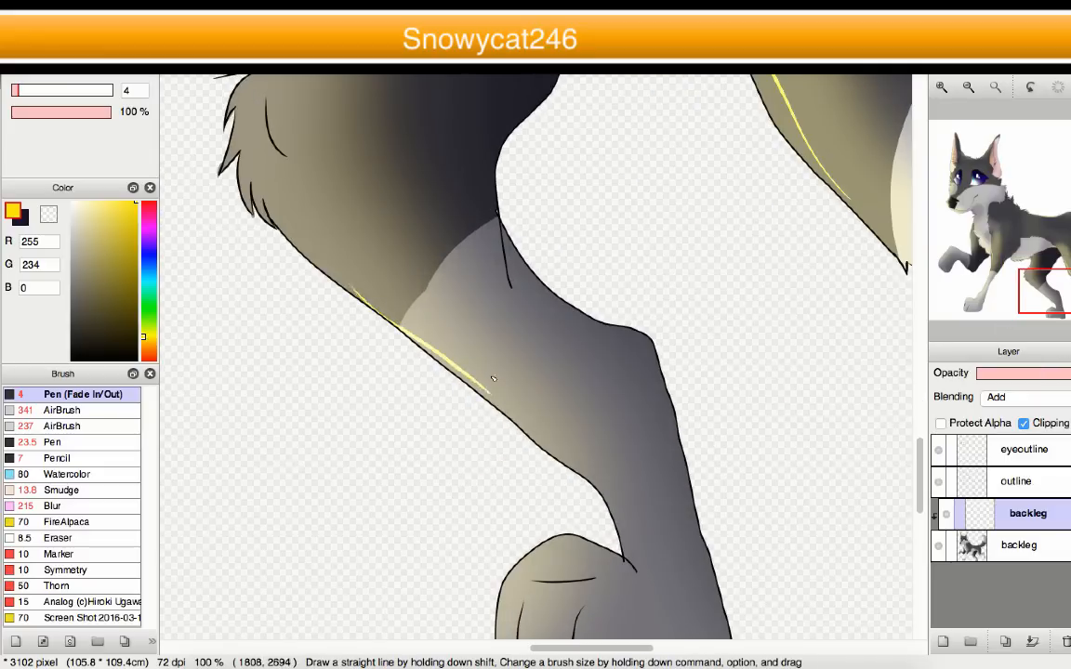
# - Continue the yellow rim highlight down the standing hind leg and over the top of its paw
pyautogui.scroll(-4, 493, 378)
pyautogui.scroll(2, 427, 332)
pyautogui.scroll(-1, 428, 332)
pyautogui.scroll(4, 495, 274)
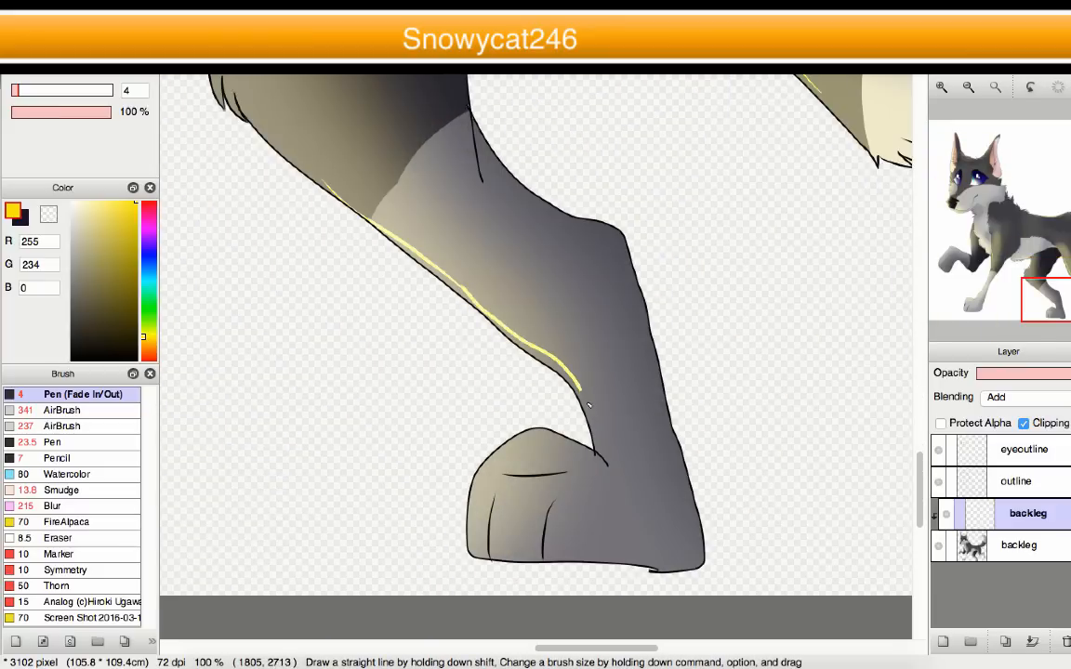
pyautogui.scroll(1, 574, 494)
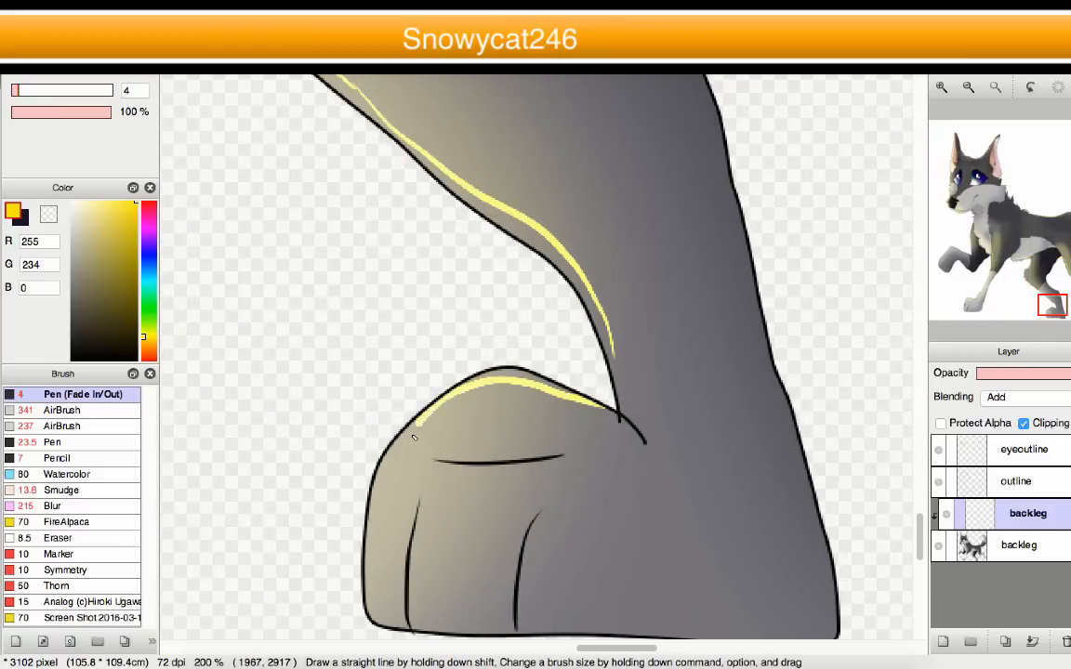
# - Draw yellow highlights on the standing front paw, the raised foreleg and the front edge of the raised hind foot
pyautogui.scroll(-3, 414, 438)
pyautogui.scroll(2, 377, 381)
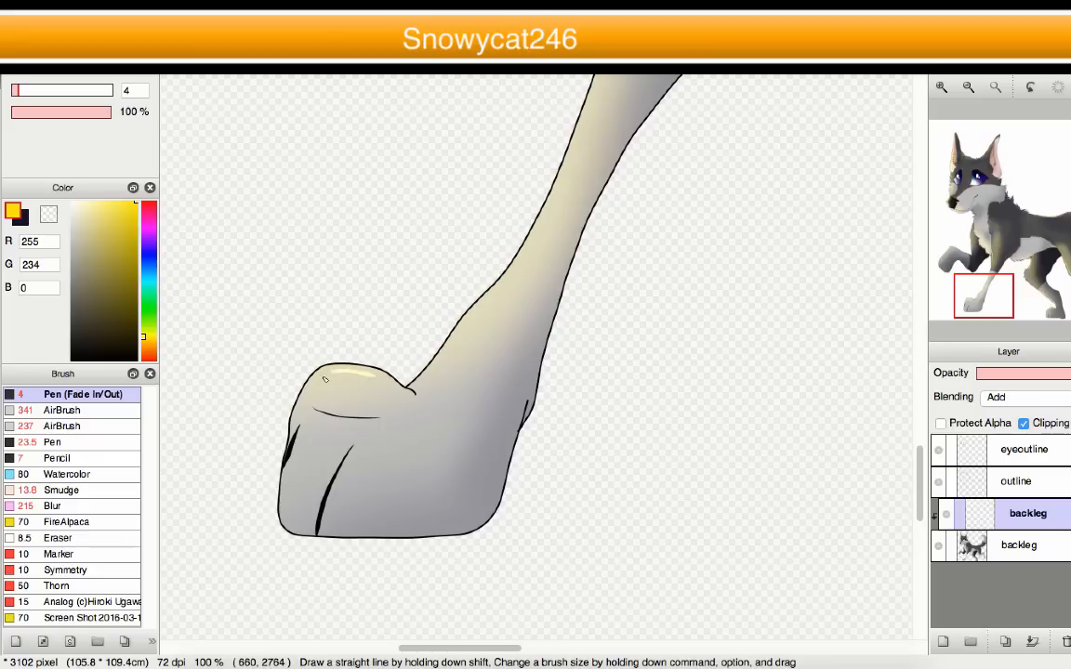
pyautogui.scroll(-3, 325, 380)
pyautogui.scroll(3, 369, 209)
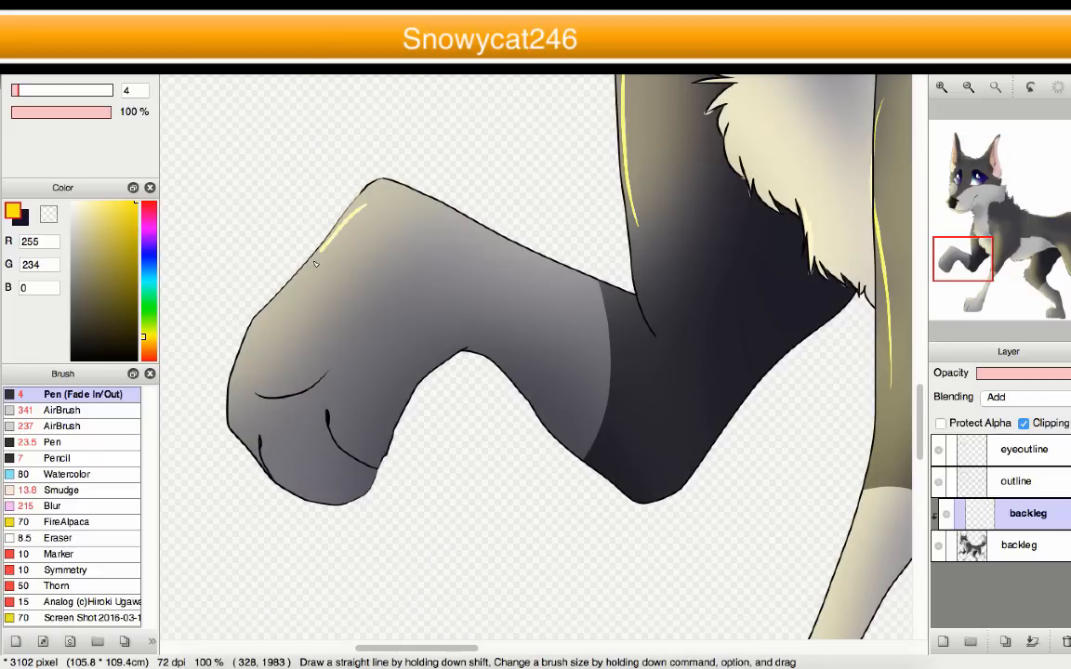
pyautogui.scroll(-3, 248, 383)
pyautogui.scroll(3, 520, 312)
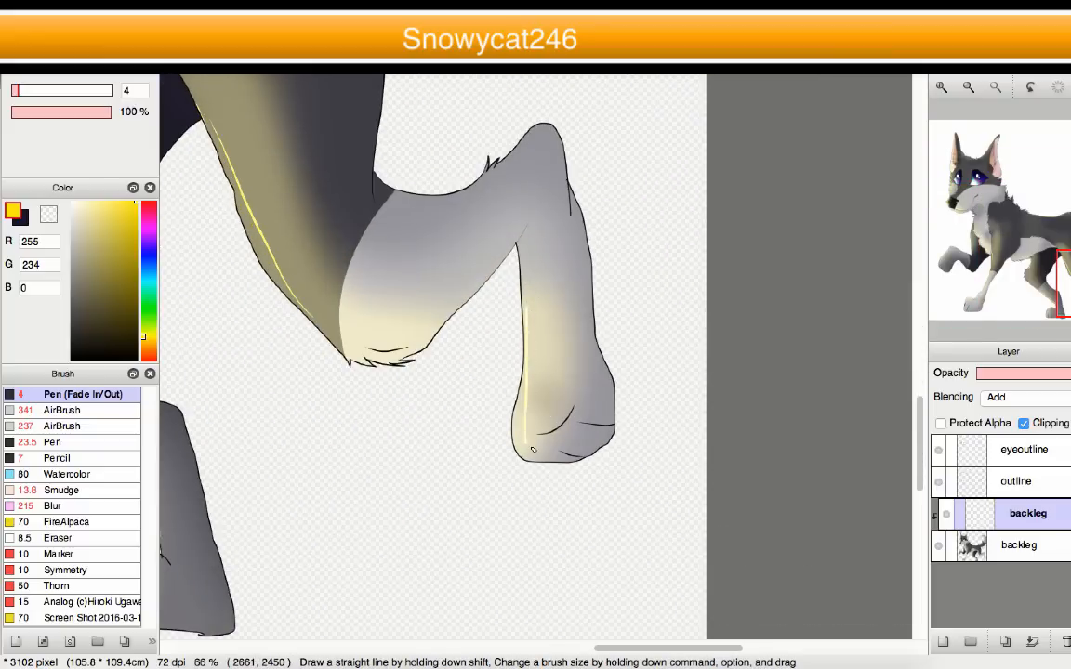
pyautogui.scroll(-4, 533, 450)
# - Extend the yellow rim highlight up the front edge of the near front leg beside the chest fur
pyautogui.scroll(4, 442, 233)
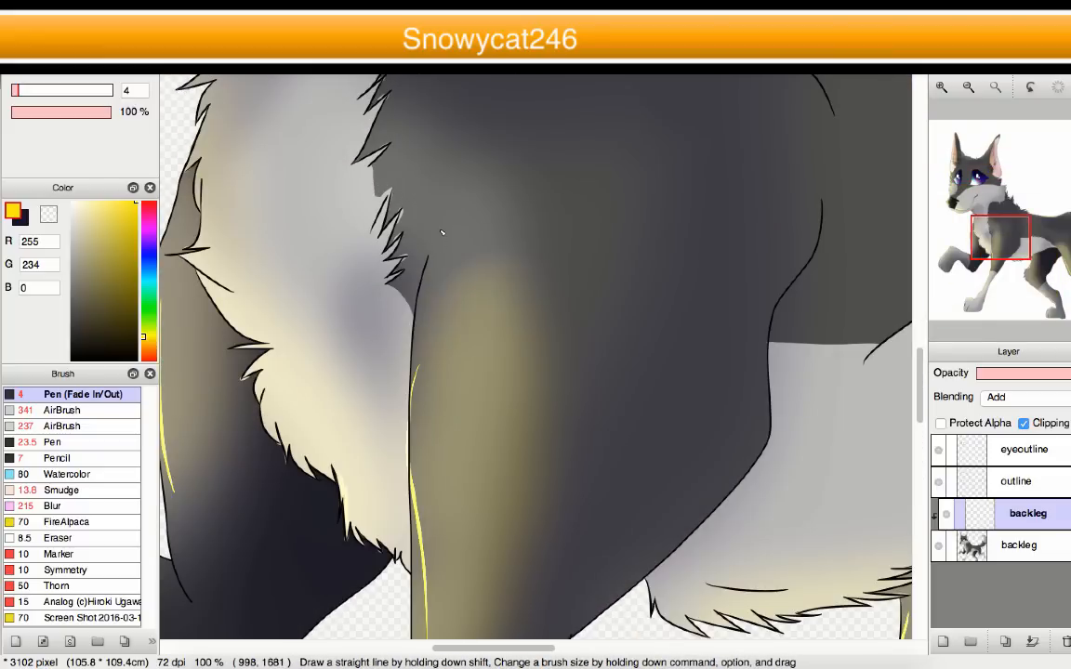
pyautogui.moveTo(435, 223); pyautogui.dragTo(418, 326)
pyautogui.scroll(-4, 432, 385)
pyautogui.scroll(3, 382, 346)
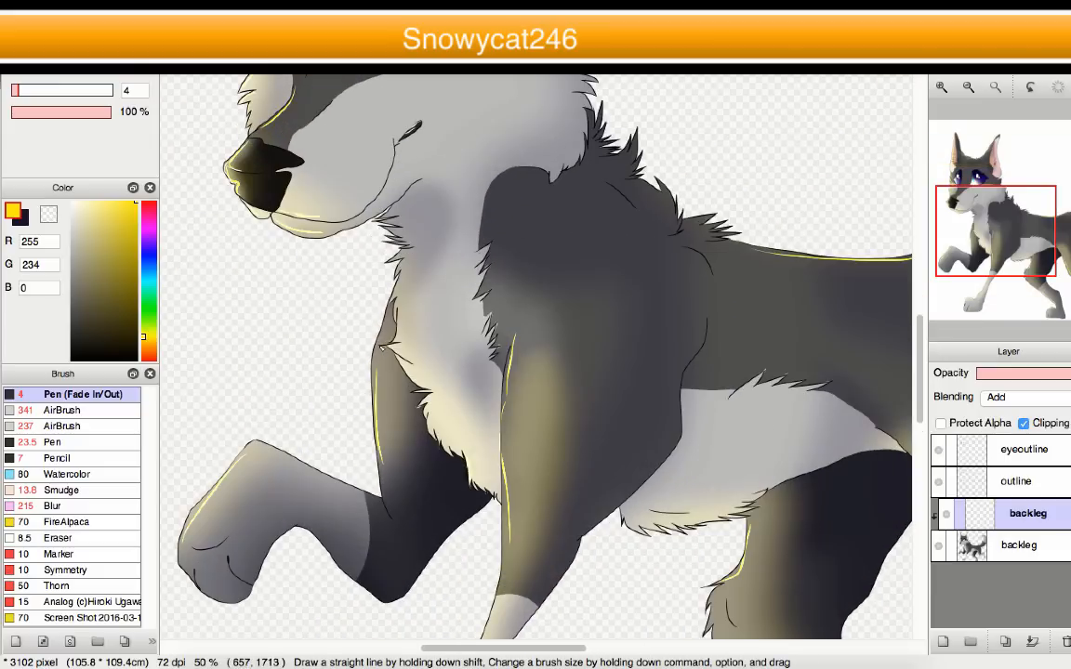
pyautogui.scroll(3, 382, 346)
pyautogui.scroll(-4, 418, 359)
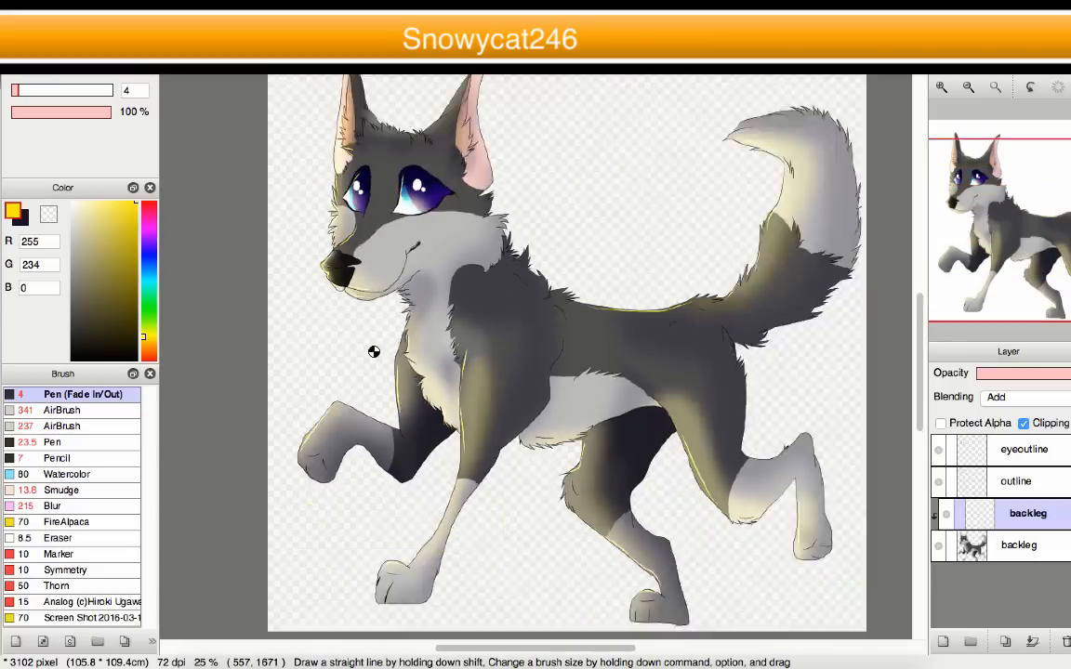
# - Draw thin yellow rim highlights along the dark fur tufts behind the wolf's neck, above the shoulder
pyautogui.scroll(5, 429, 301)
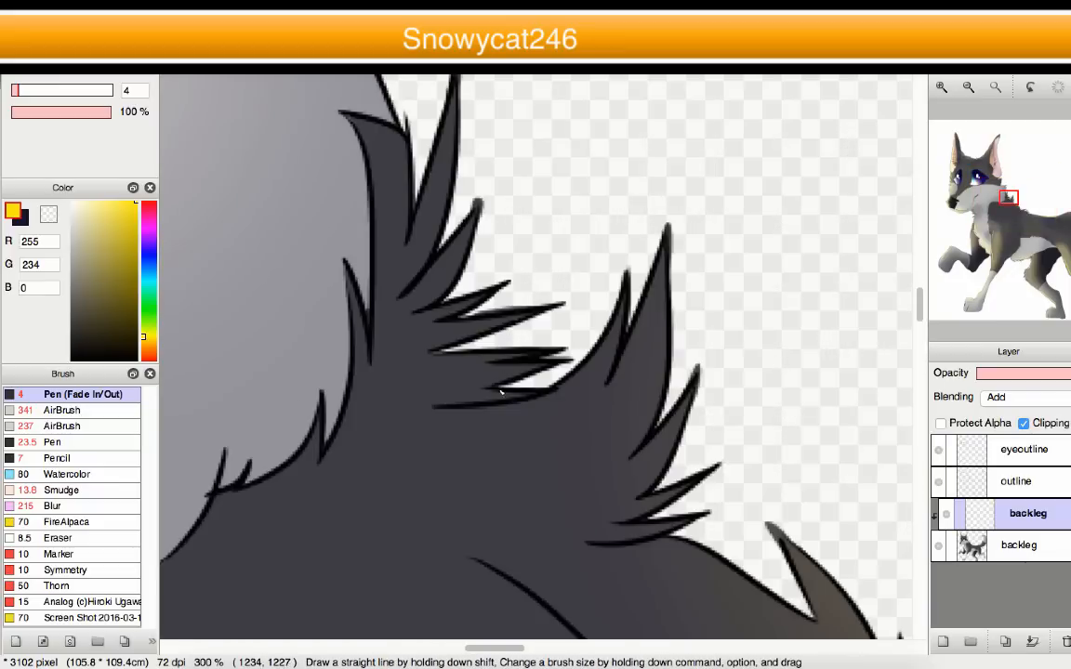
pyautogui.moveTo(604, 405); pyautogui.dragTo(653, 279)
pyautogui.moveTo(616, 470); pyautogui.dragTo(697, 370)
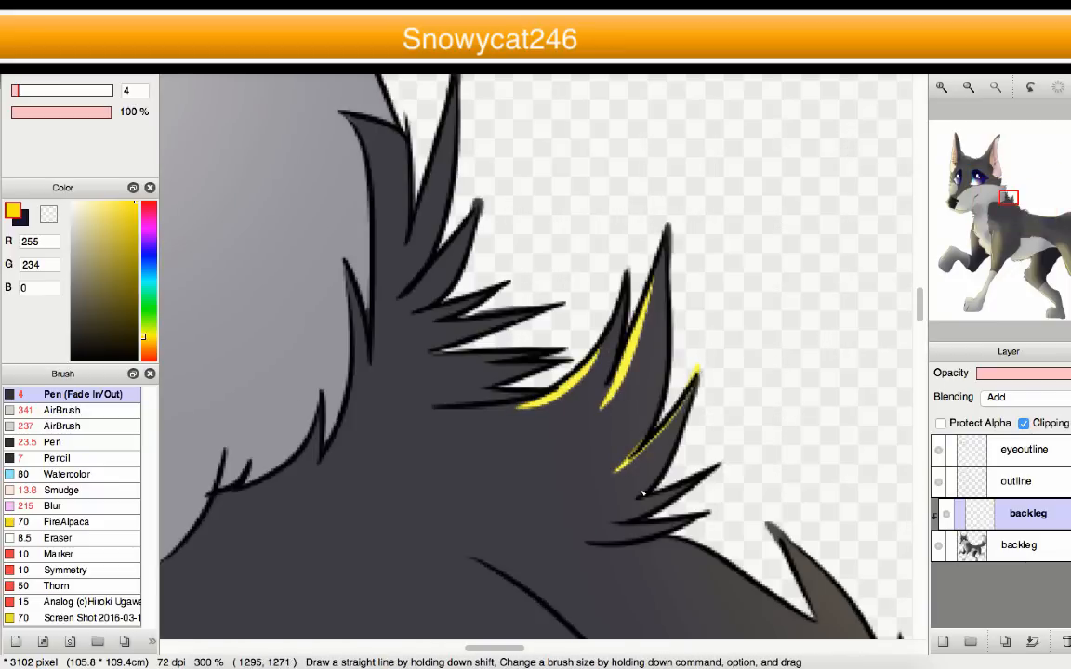
pyautogui.scroll(-3, 759, 519)
pyautogui.scroll(3, 558, 409)
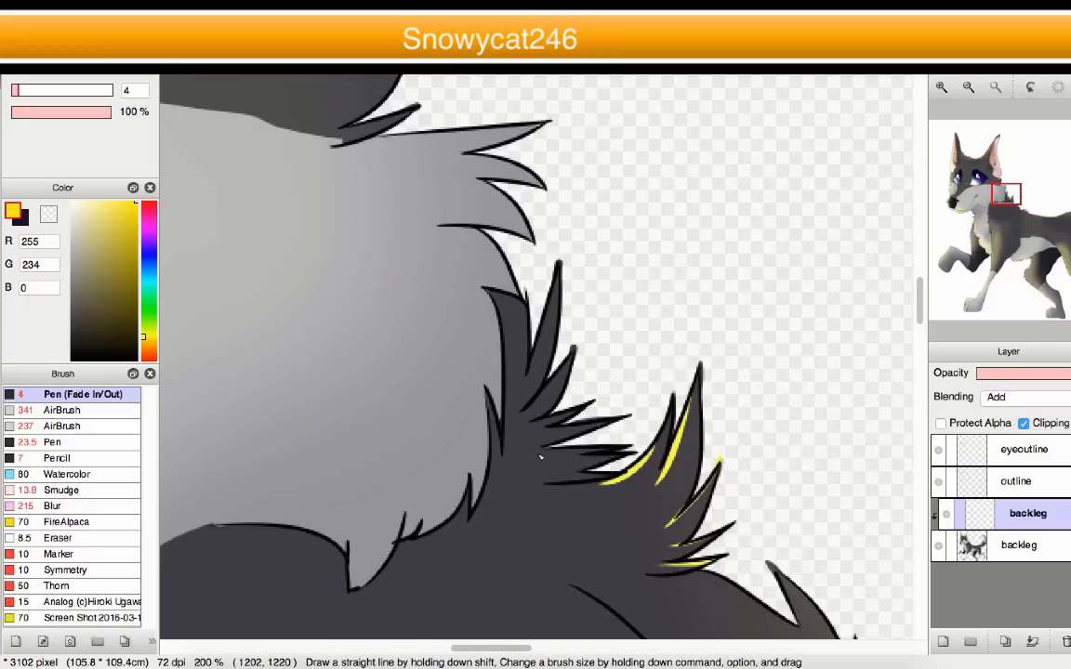
pyautogui.scroll(-5, 511, 390)
pyautogui.scroll(3, 421, 363)
pyautogui.scroll(-4, 437, 382)
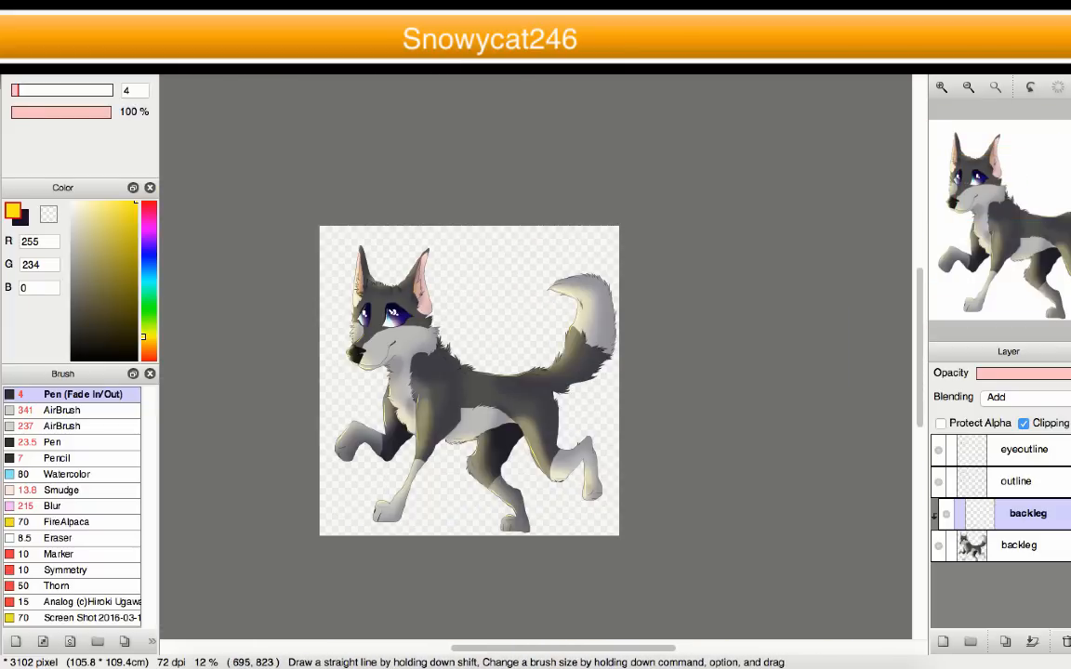
pyautogui.scroll(1, 463, 406)
pyautogui.scroll(1, 521, 398)
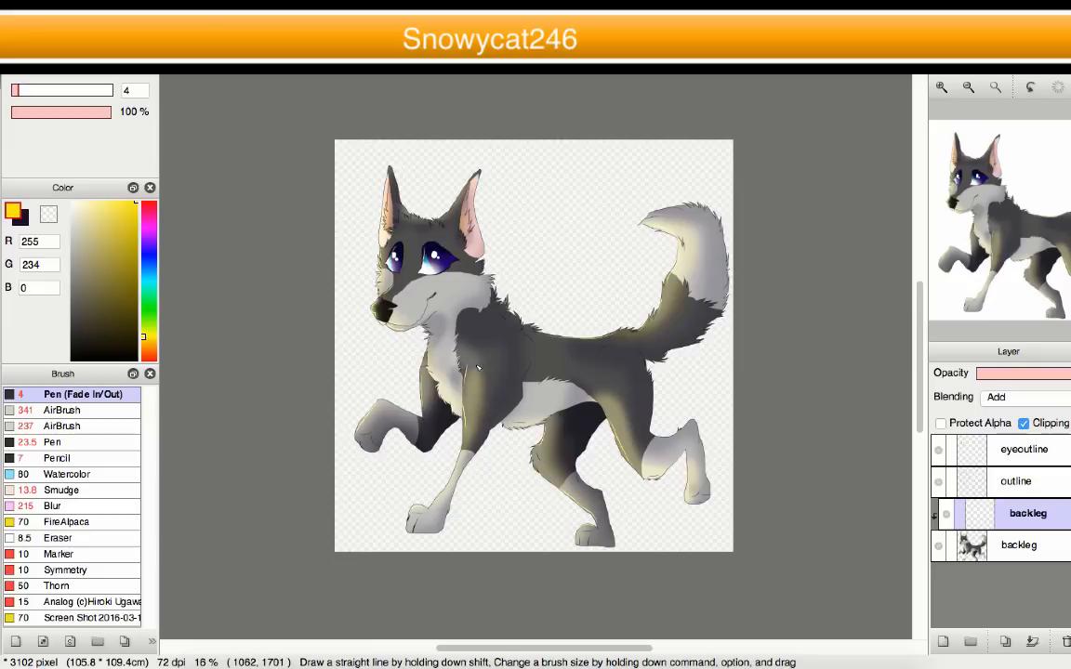
# - Merge the highlight, outline and eyeoutline layers down into the backleg layer
pyautogui.click(1032, 642)
pyautogui.click(1018, 480)
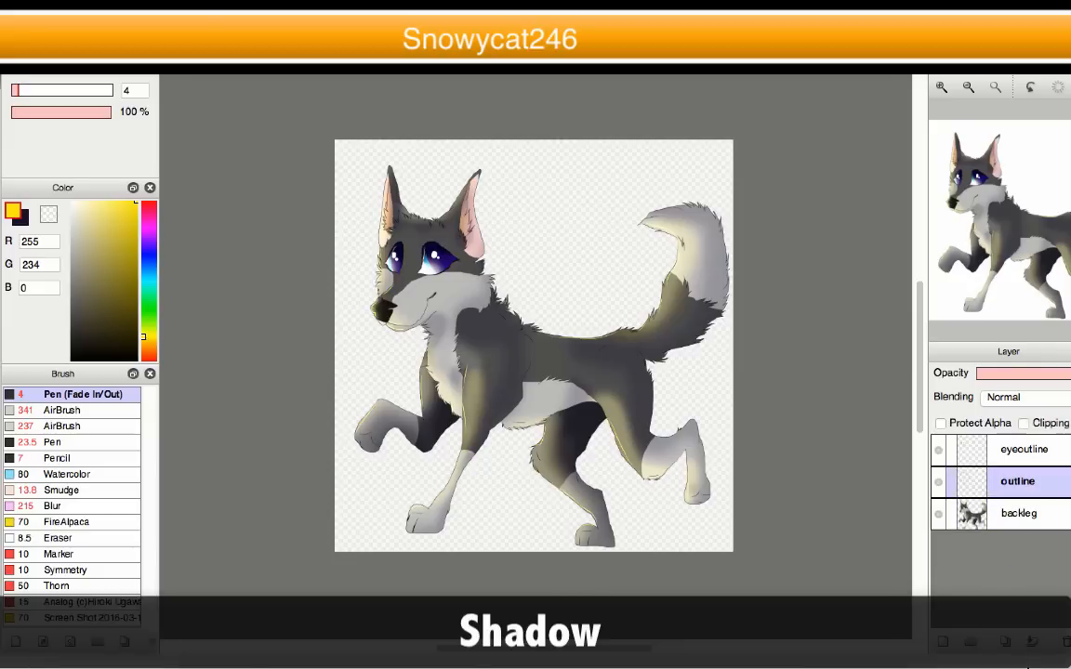
pyautogui.hotkey('ctrl', 'e')
pyautogui.click(1020, 455)
pyautogui.click(1034, 643)
pyautogui.scroll(-2, 511, 381)
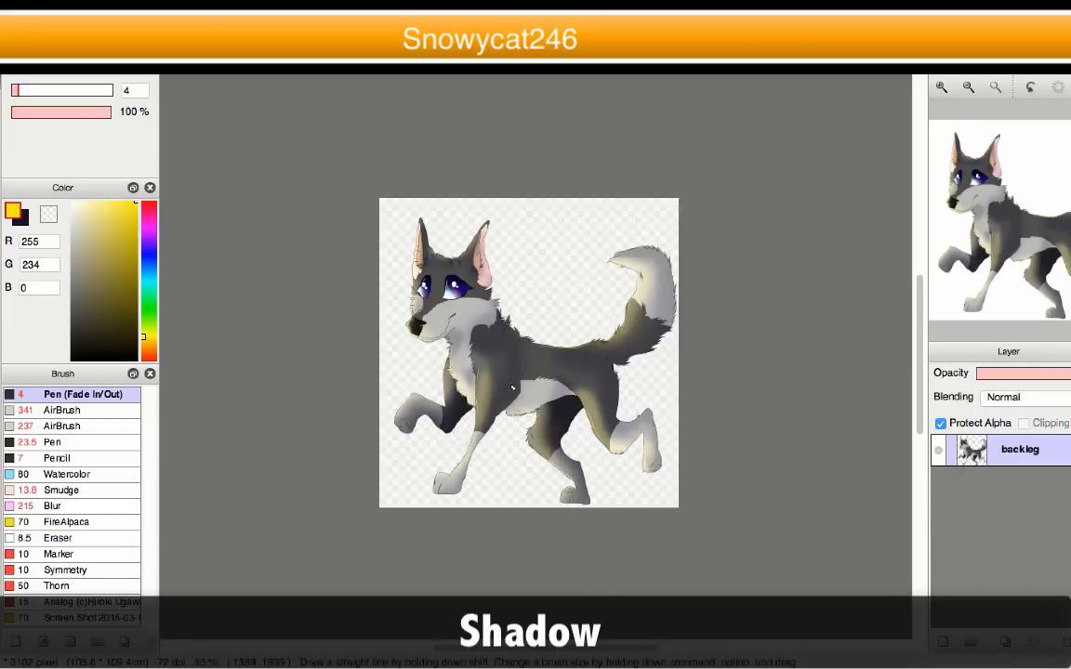
pyautogui.scroll(2, 511, 336)
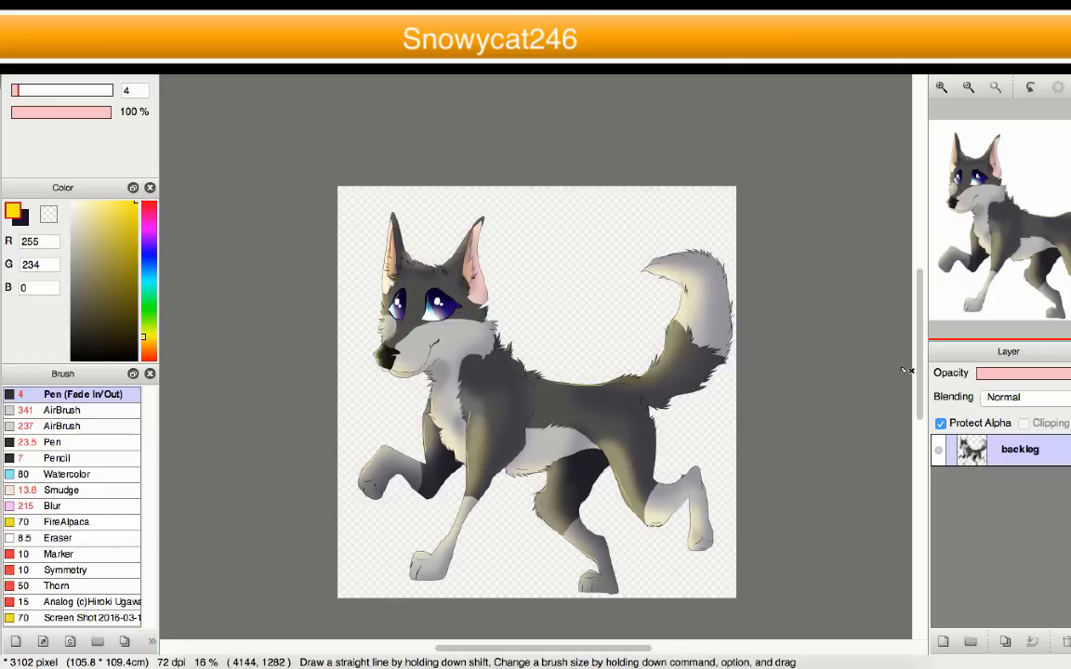
# - Duplicate the merged backleg layer and paint the copy solid black with the Pen at size 456, keeping alpha protected
pyautogui.click(1005, 643)
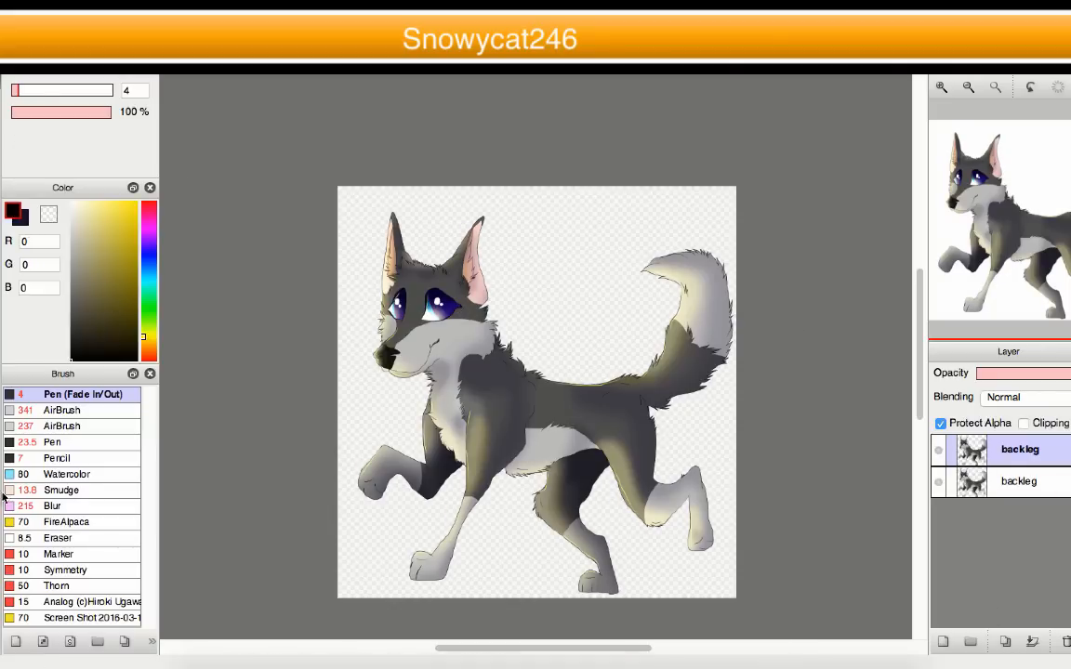
pyautogui.click(57, 442)
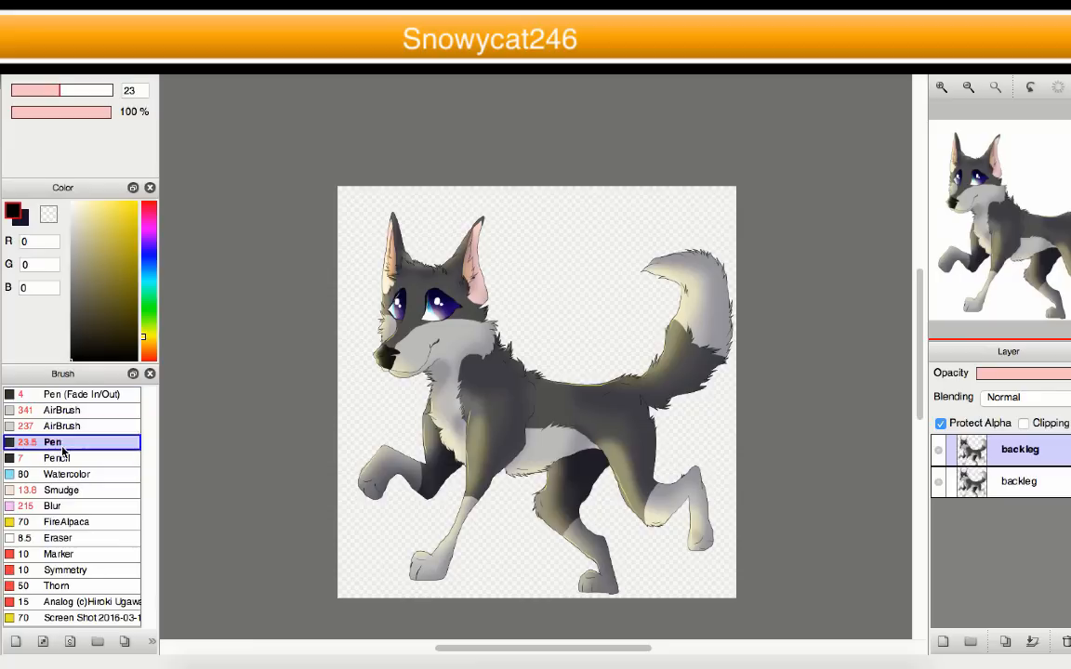
pyautogui.moveTo(58, 90); pyautogui.dragTo(134, 90)
pyautogui.moveTo(433, 226)
pyautogui.mouseDown()
pyautogui.moveTo(331, 312)
pyautogui.moveTo(327, 412)
pyautogui.moveTo(494, 264)
pyautogui.moveTo(543, 174)
pyautogui.moveTo(478, 168)
pyautogui.moveTo(373, 505)
pyautogui.moveTo(450, 639)
pyautogui.moveTo(504, 620)
pyautogui.moveTo(597, 423)
pyautogui.moveTo(615, 343)
pyautogui.moveTo(655, 311)
pyautogui.moveTo(716, 657)
pyautogui.moveTo(699, 111)
pyautogui.mouseUp()
pyautogui.scroll(-1, 492, 311)
pyautogui.scroll(4, 485, 372)
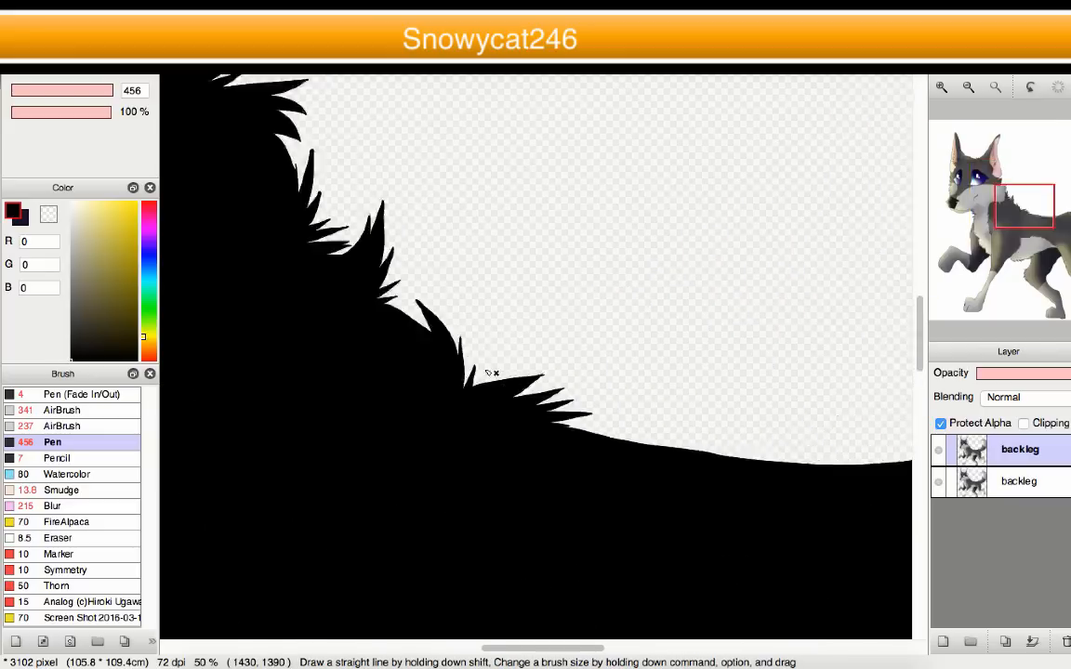
pyautogui.scroll(-4, 482, 376)
pyautogui.scroll(1, 498, 508)
pyautogui.scroll(3, 500, 507)
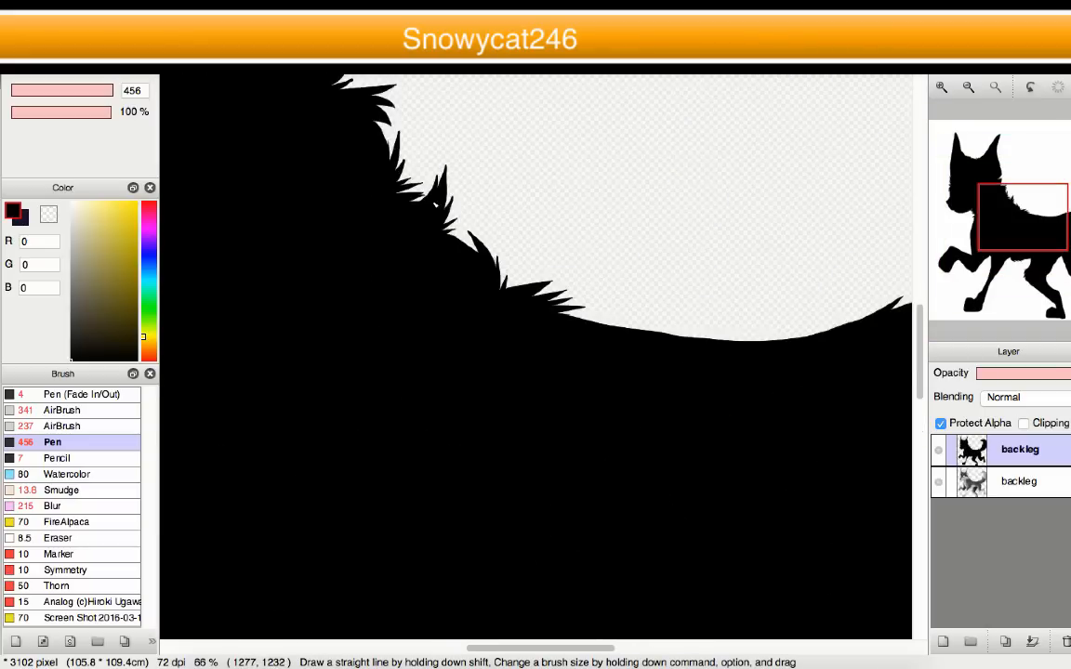
pyautogui.scroll(-4, 446, 325)
pyautogui.scroll(1, 400, 116)
pyautogui.scroll(-2, 884, 390)
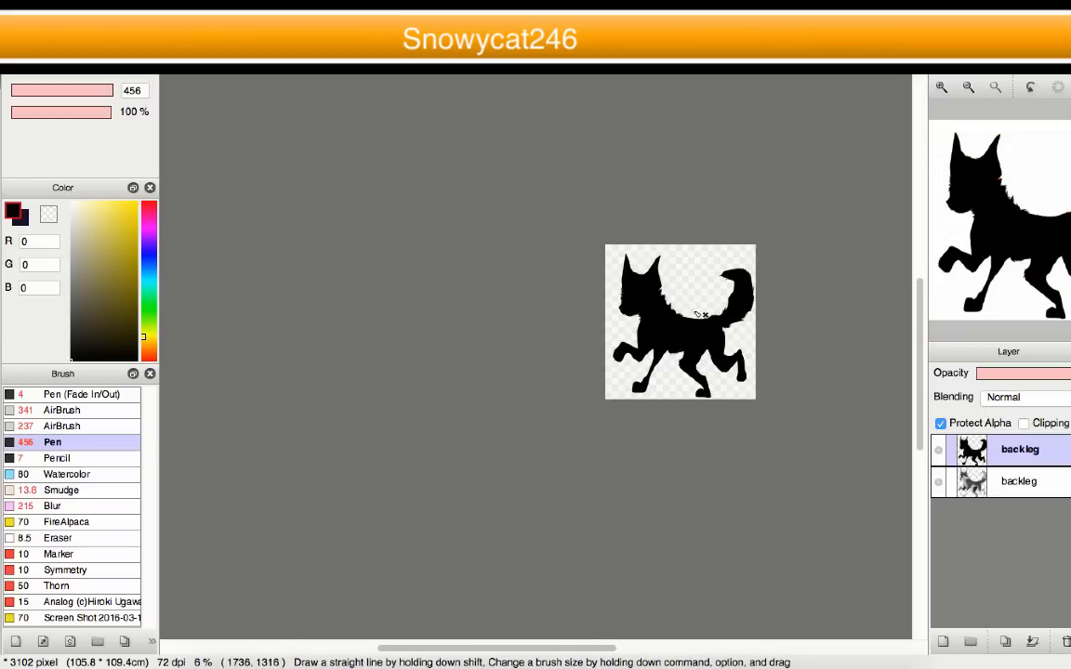
# - Lower the black copy's opacity, squash it vertically with Transform and place it at the wolf's feet as a cast shadow
pyautogui.scroll(3, 704, 306)
pyautogui.moveTo(1062, 369); pyautogui.dragTo(1011, 379)
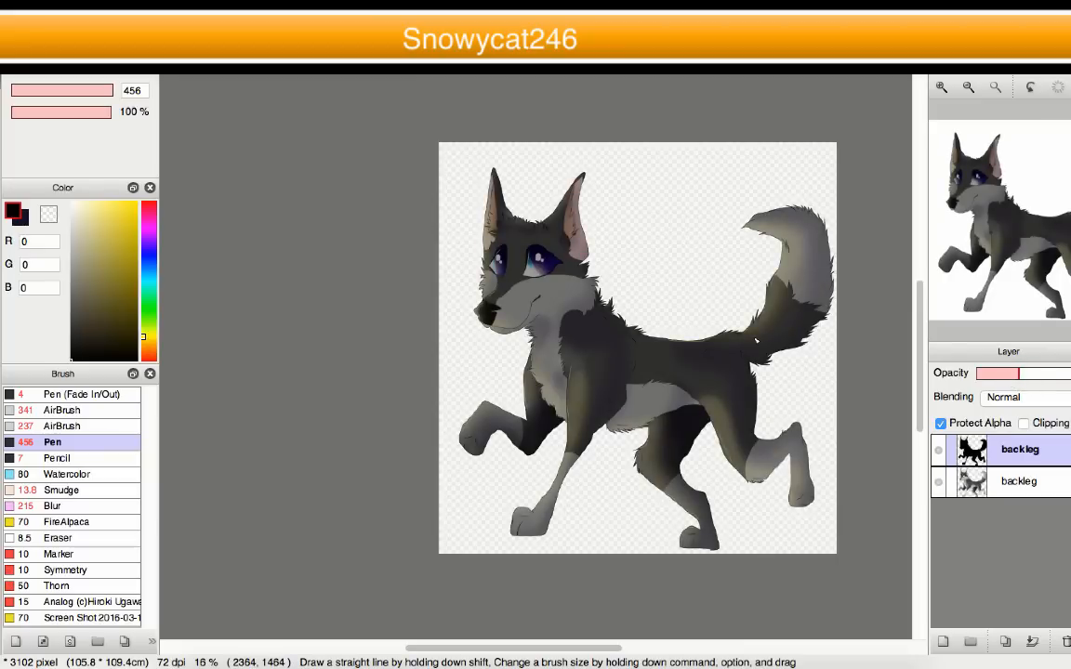
pyautogui.press('super+t')
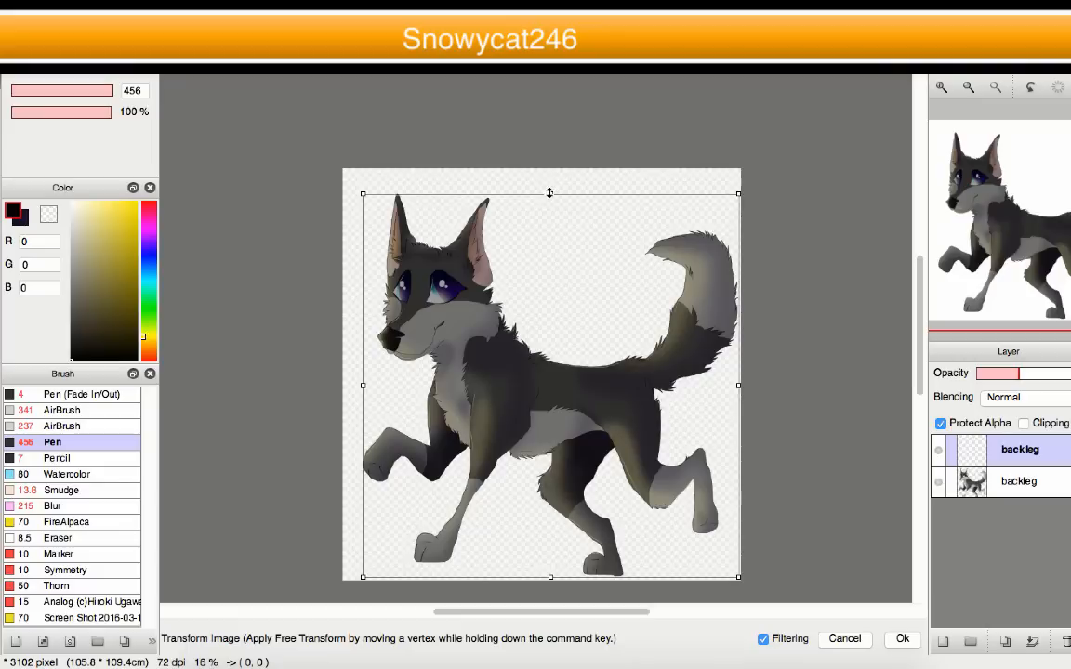
pyautogui.moveTo(549, 181); pyautogui.dragTo(568, 322)
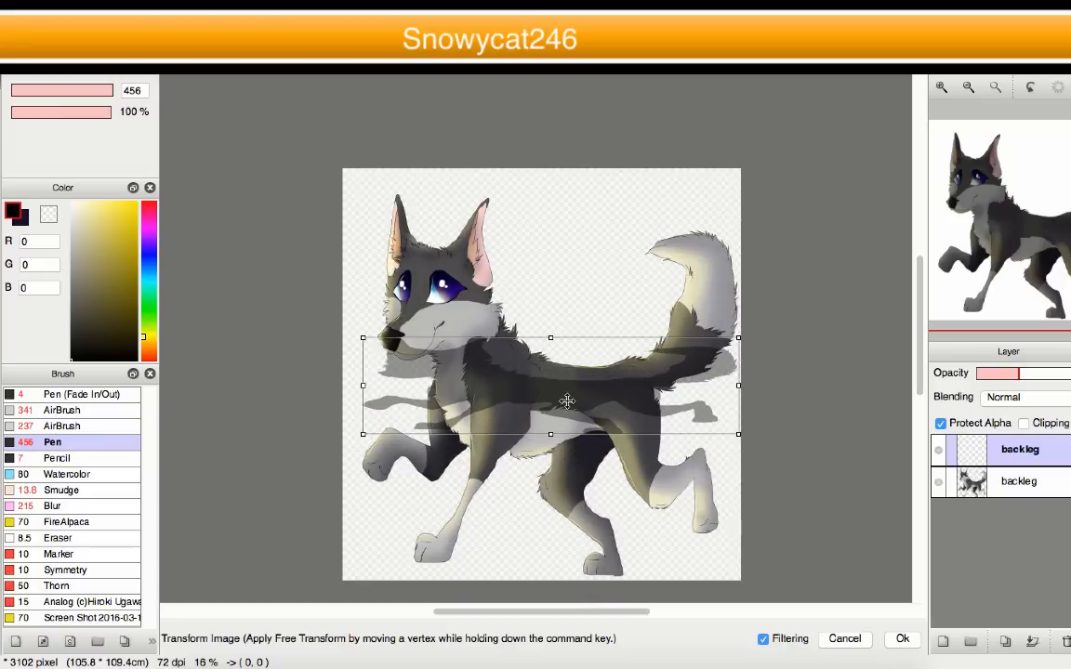
pyautogui.moveTo(567, 439); pyautogui.dragTo(562, 515)
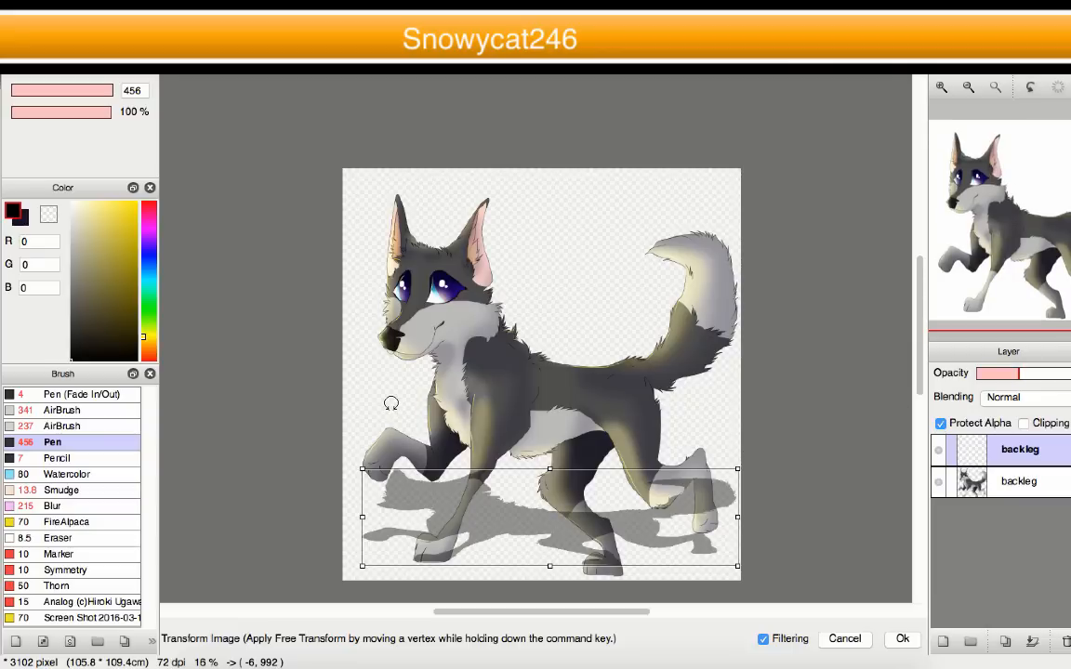
pyautogui.press('Return')
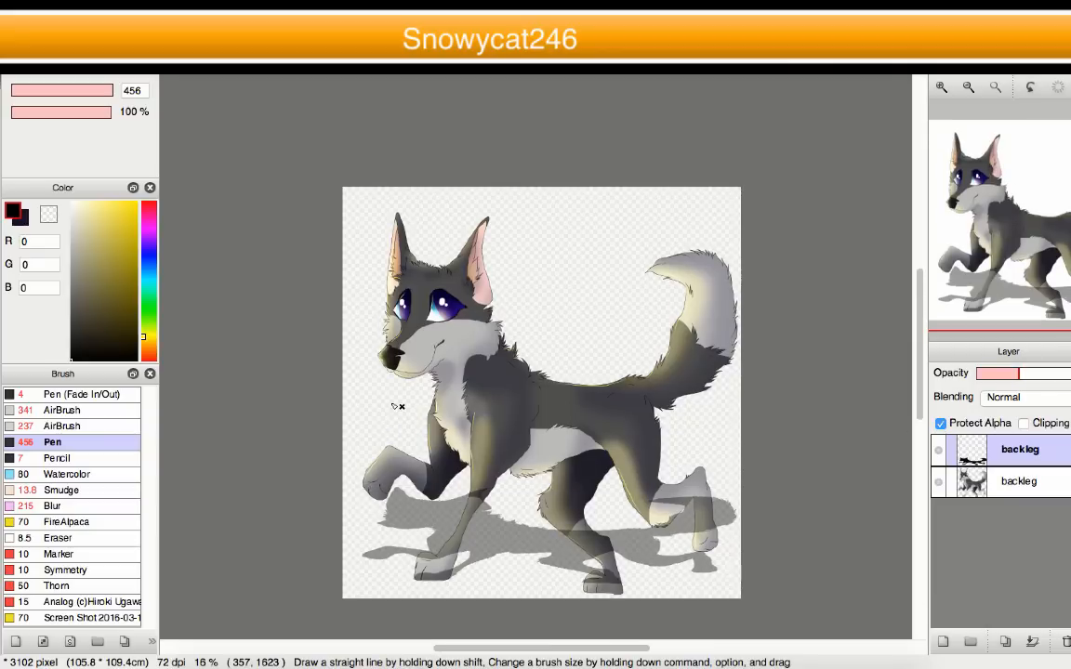
# - Raise the shadow layer's opacity slightly and move the layer beneath the wolf layer
pyautogui.click(1034, 373)
pyautogui.moveTo(1035, 372); pyautogui.dragTo(1026, 373)
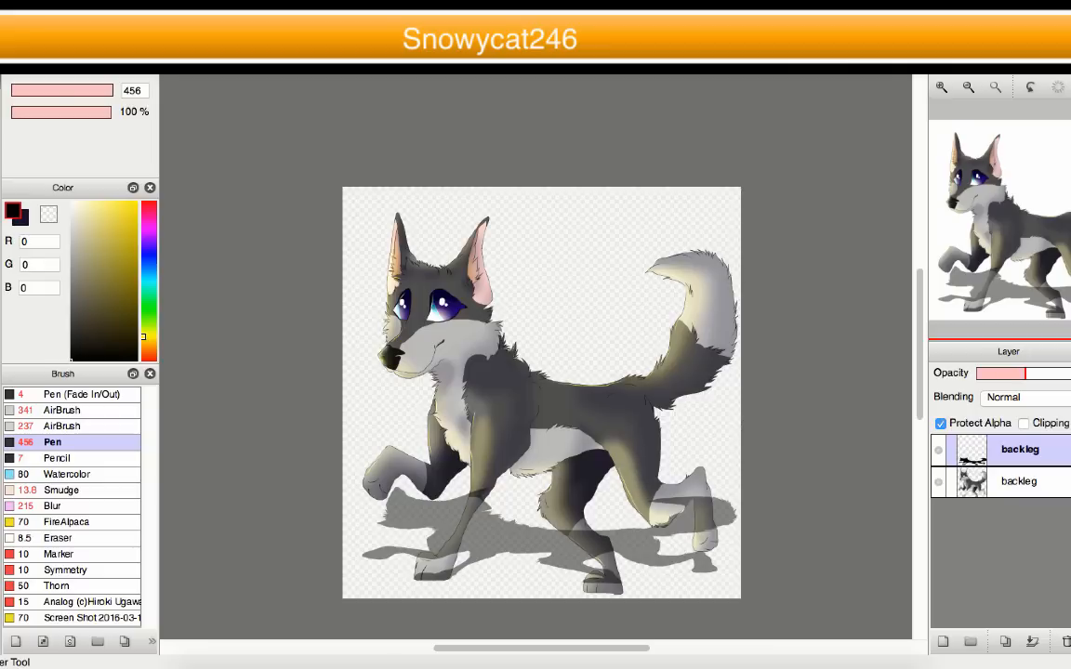
pyautogui.moveTo(989, 447); pyautogui.dragTo(1006, 493)
pyautogui.scroll(-2, 332, 507)
pyautogui.scroll(3, 371, 535)
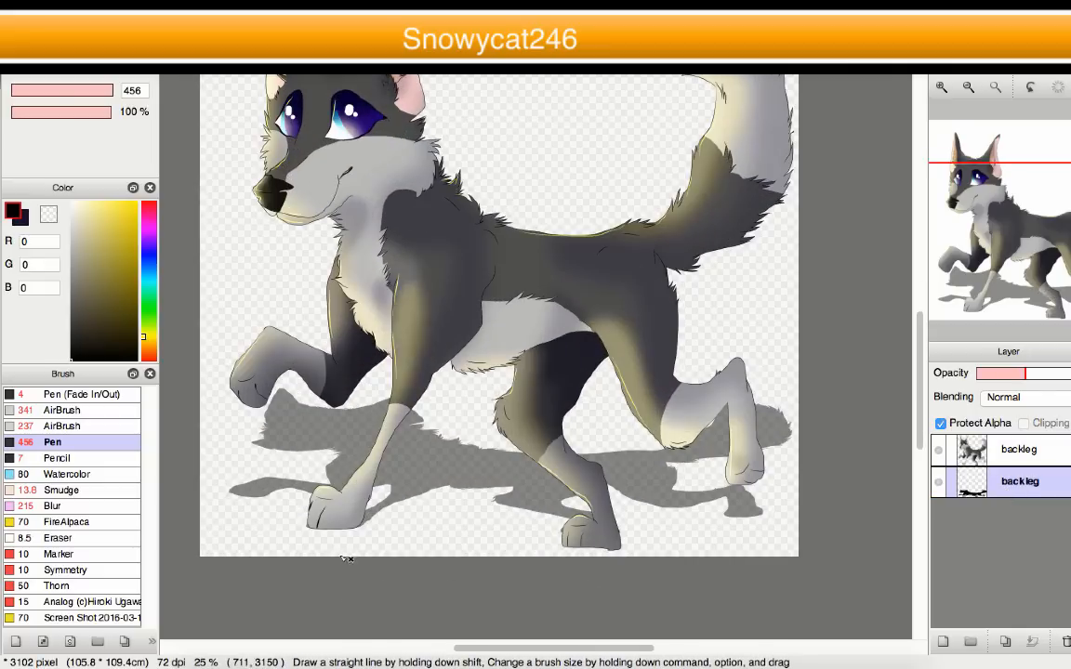
# - Soften the edges of the shadow's head and foreleg area using the Blur brush at size 100
pyautogui.click(65, 505)
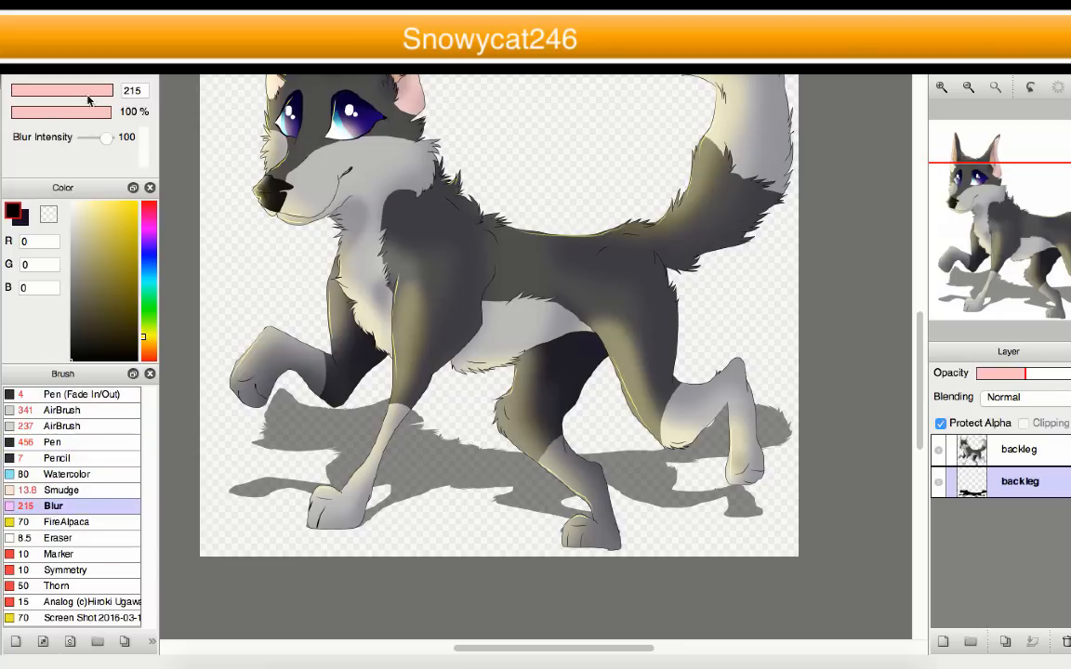
pyautogui.moveTo(54, 90); pyautogui.dragTo(115, 97)
pyautogui.scroll(-2, 470, 426)
pyautogui.scroll(4, 390, 465)
pyautogui.moveTo(300, 454)
pyautogui.mouseDown()
pyautogui.moveTo(345, 423)
pyautogui.moveTo(376, 442)
pyautogui.moveTo(323, 462)
pyautogui.moveTo(288, 449)
pyautogui.moveTo(349, 451)
pyautogui.moveTo(373, 428)
pyautogui.moveTo(435, 430)
pyautogui.moveTo(488, 412)
pyautogui.moveTo(505, 390)
pyautogui.moveTo(485, 354)
pyautogui.moveTo(433, 372)
pyautogui.moveTo(376, 367)
pyautogui.moveTo(333, 342)
pyautogui.moveTo(385, 270)
pyautogui.moveTo(393, 326)
pyautogui.moveTo(375, 182)
pyautogui.moveTo(348, 279)
pyautogui.mouseUp()
pyautogui.press('super+z')
pyautogui.moveTo(111, 90); pyautogui.dragTo(101, 106)
pyautogui.moveTo(557, 415)
pyautogui.mouseDown()
pyautogui.moveTo(231, 463)
pyautogui.moveTo(531, 404)
pyautogui.moveTo(432, 367)
pyautogui.moveTo(322, 382)
pyautogui.moveTo(296, 311)
pyautogui.moveTo(379, 249)
pyautogui.moveTo(497, 242)
pyautogui.moveTo(693, 304)
pyautogui.moveTo(613, 279)
pyautogui.moveTo(639, 340)
pyautogui.moveTo(776, 342)
pyautogui.mouseUp()
pyautogui.scroll(-3, 381, 416)
pyautogui.scroll(3, 477, 440)
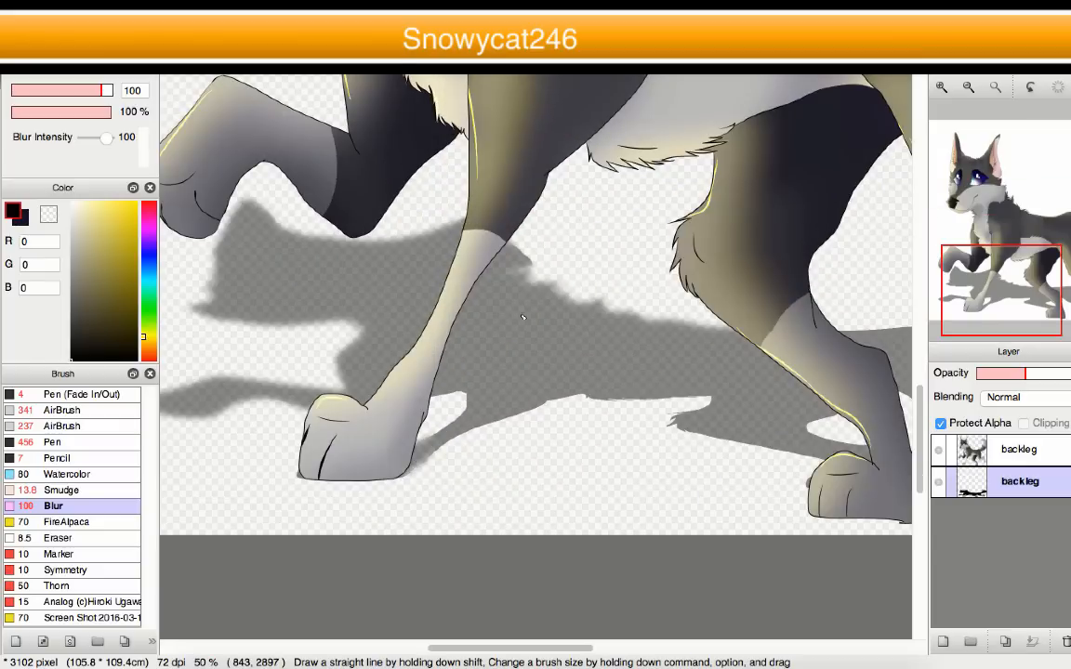
# - Blur the shadow's lower edge and the parts around the hind legs and tail
pyautogui.moveTo(477, 439)
pyautogui.mouseDown()
pyautogui.moveTo(584, 400)
pyautogui.moveTo(712, 437)
pyautogui.mouseUp()
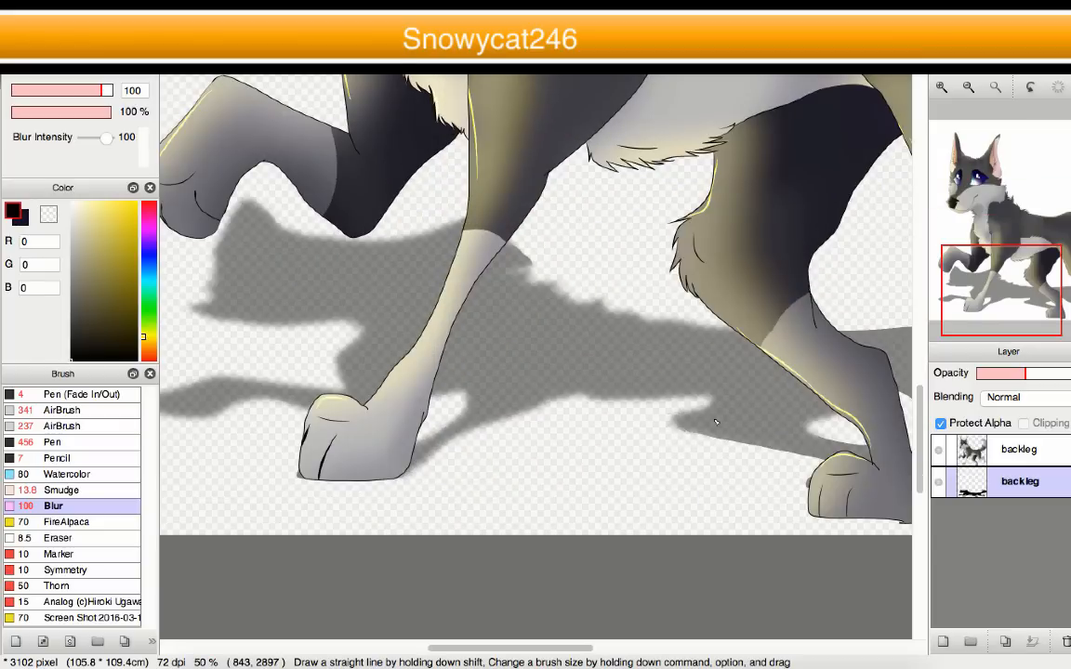
pyautogui.scroll(-3, 529, 413)
pyautogui.scroll(3, 529, 415)
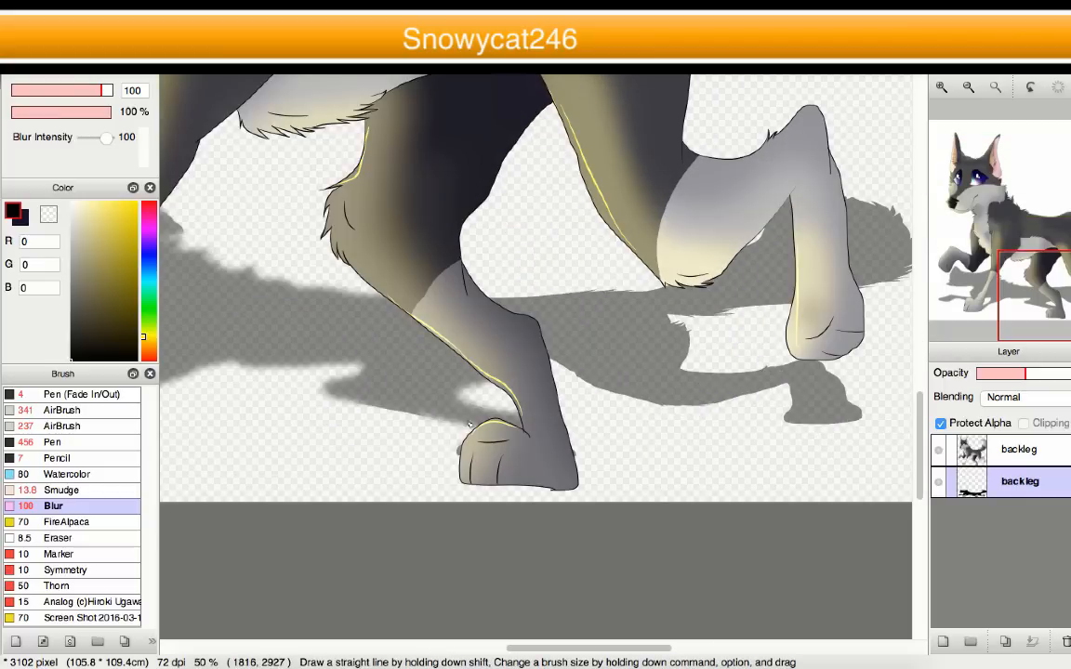
pyautogui.moveTo(622, 332)
pyautogui.mouseDown()
pyautogui.moveTo(707, 290)
pyautogui.moveTo(640, 374)
pyautogui.moveTo(679, 366)
pyautogui.moveTo(680, 414)
pyautogui.mouseUp()
pyautogui.scroll(-2, 394, 437)
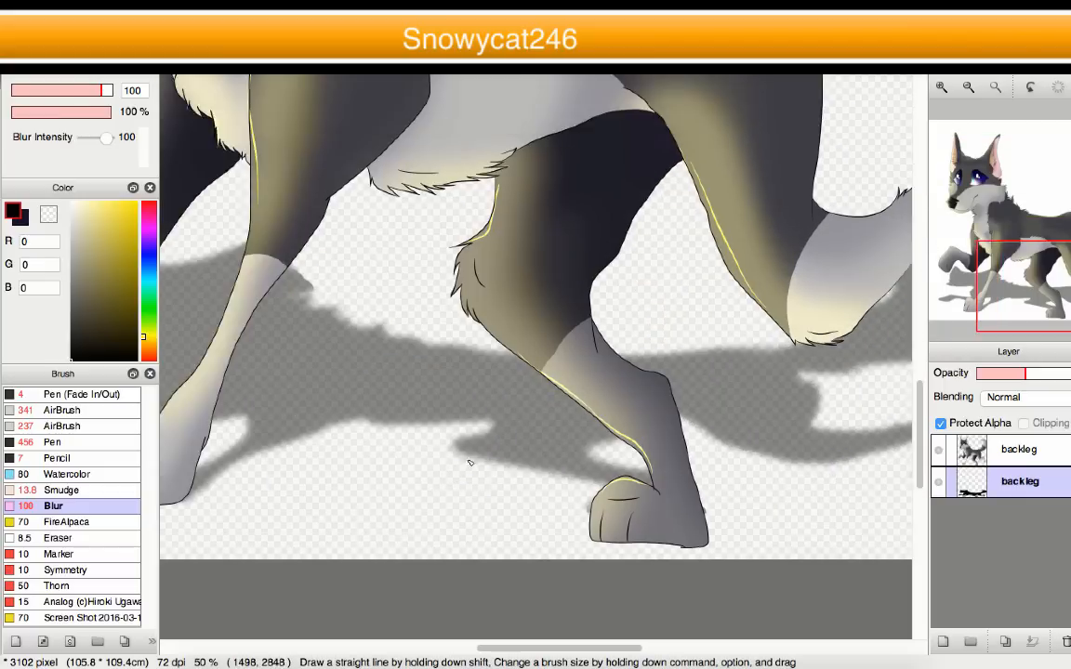
pyautogui.scroll(1, 383, 457)
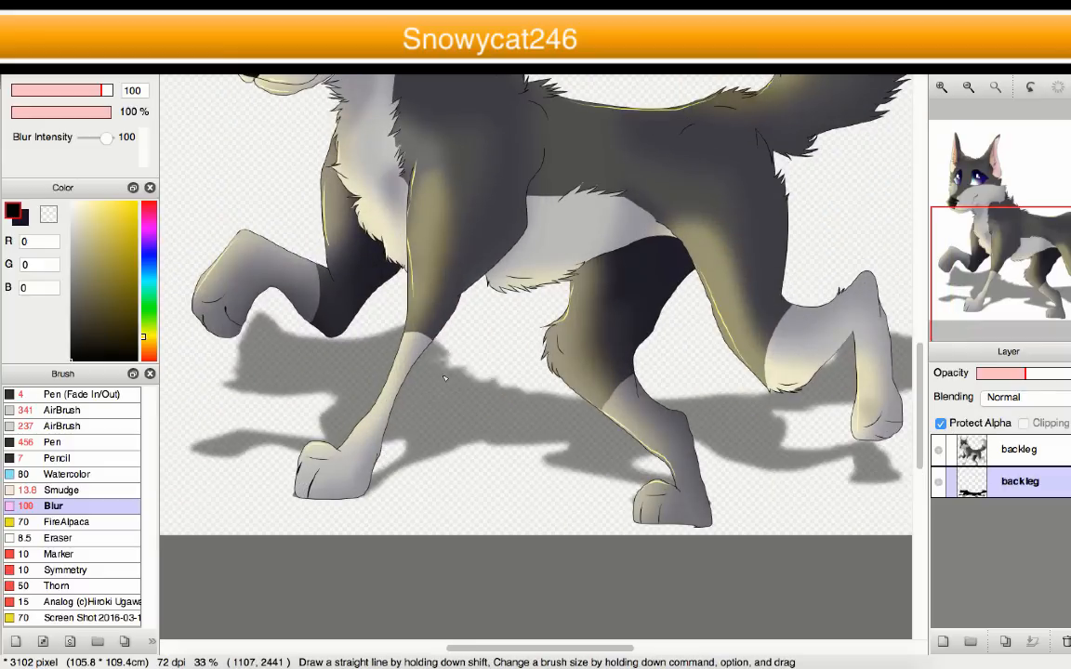
# - Compare the drawing with and without the cast shadow by toggling the shadow layer's visibility
pyautogui.scroll(-2, 501, 515)
pyautogui.scroll(-1, 454, 266)
pyautogui.scroll(1, 456, 306)
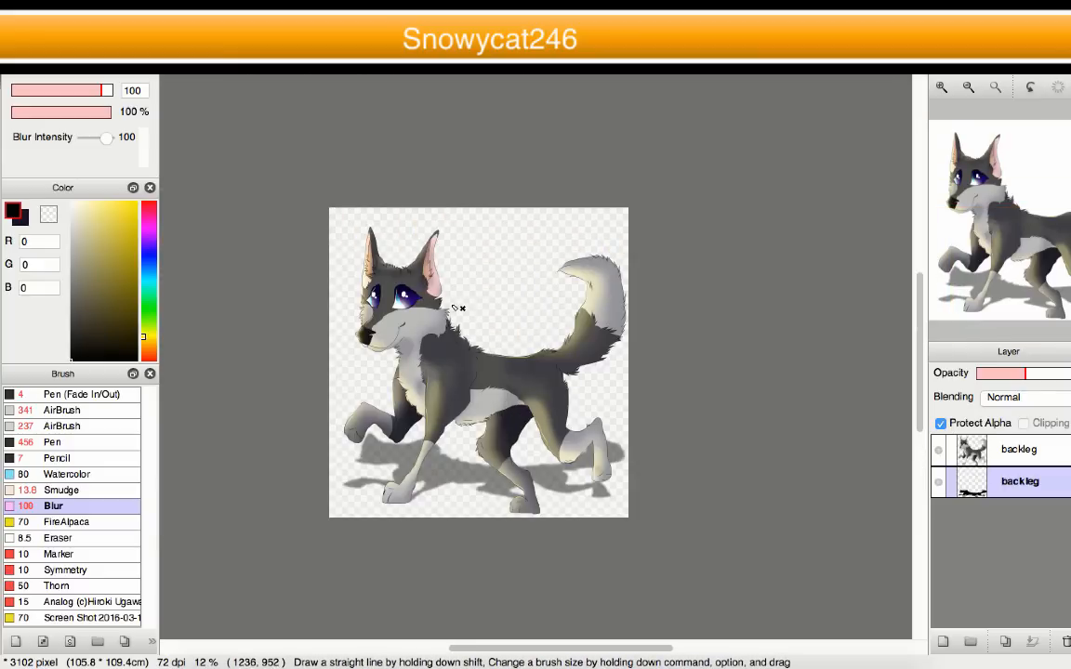
pyautogui.scroll(-1, 414, 285)
pyautogui.scroll(2, 418, 333)
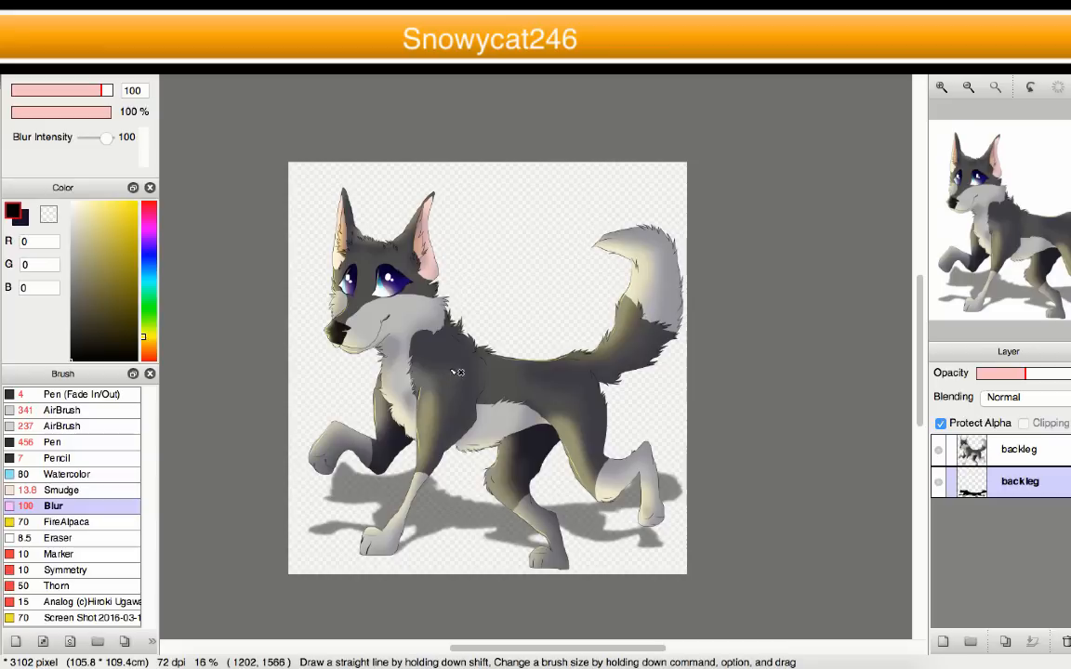
pyautogui.click(939, 484)
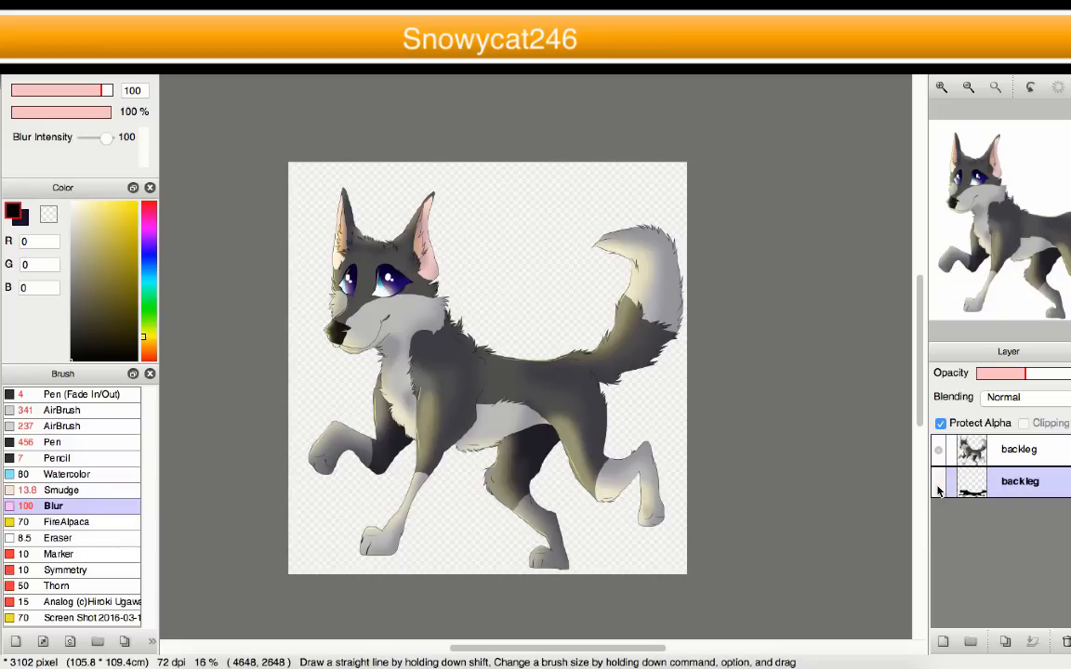
pyautogui.click(939, 483)
pyautogui.click(938, 483)
pyautogui.click(939, 483)
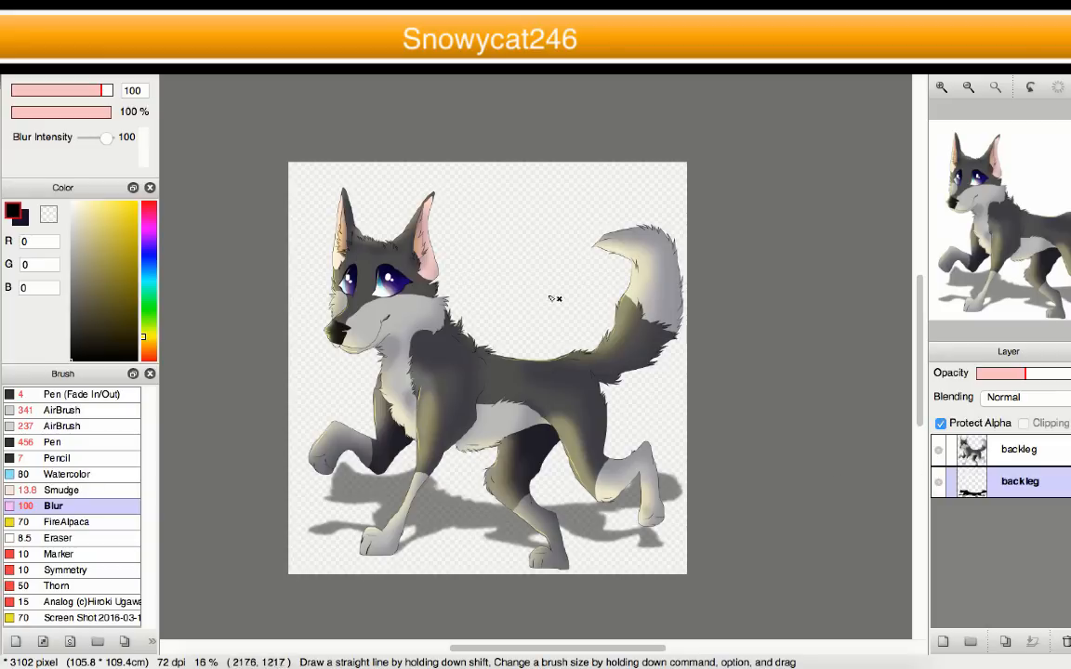
# - Examine the finished wolf and its cast shadow both close up and as a whole
pyautogui.scroll(5, 550, 290)
pyautogui.scroll(-5, 550, 287)
pyautogui.scroll(3, 502, 279)
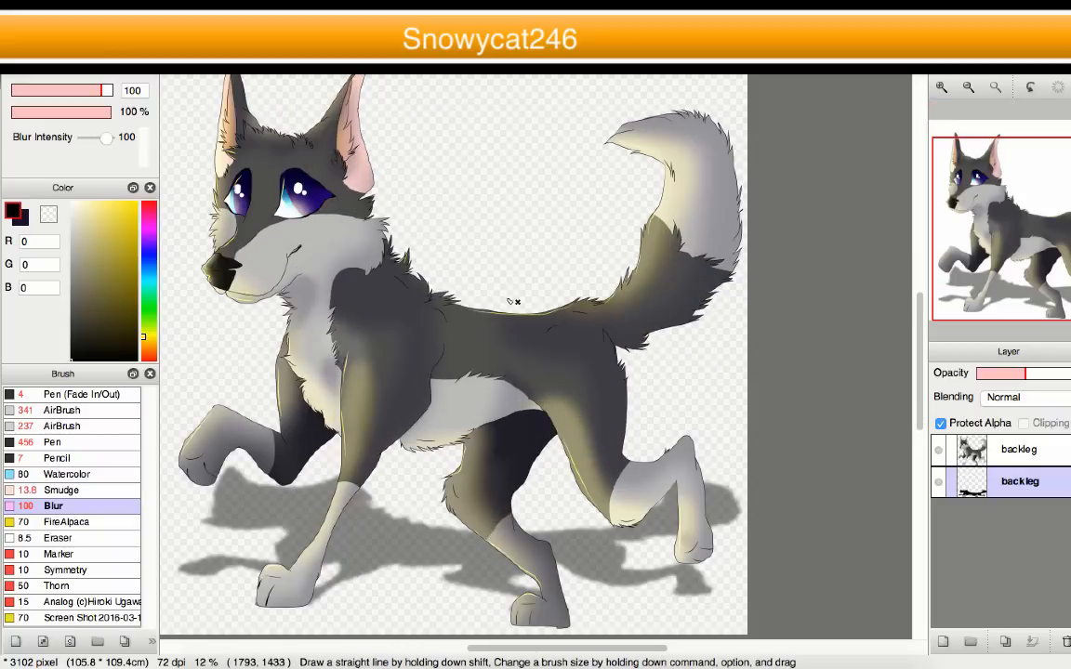
pyautogui.scroll(-3, 509, 304)
pyautogui.scroll(2, 494, 308)
pyautogui.scroll(-2, 488, 296)
pyautogui.scroll(2, 474, 206)
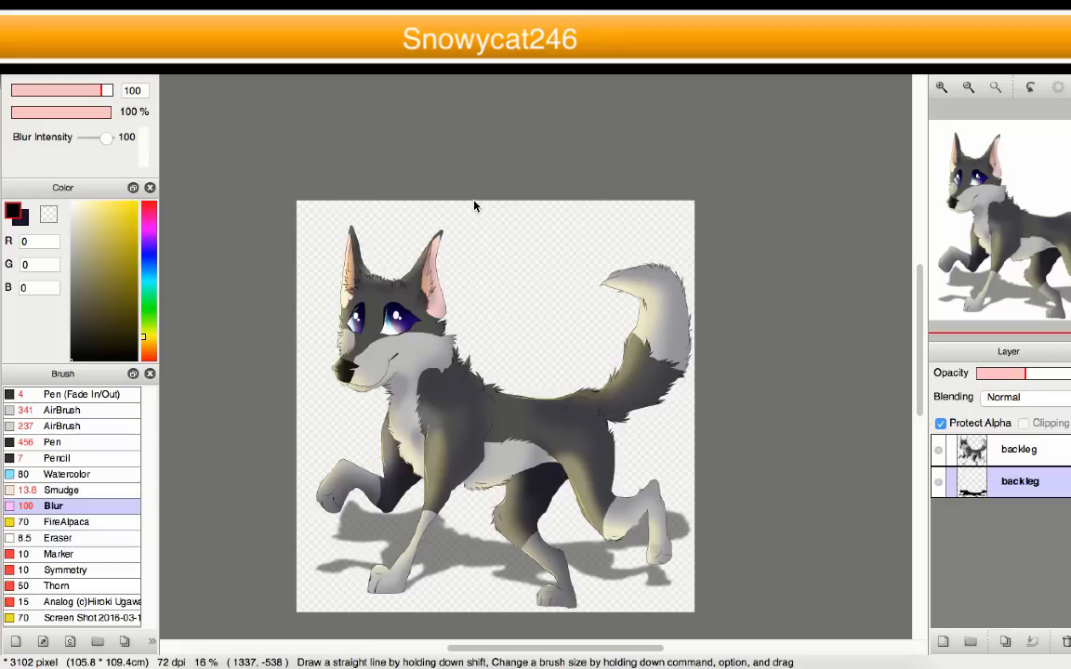
pyautogui.scroll(-2, 494, 222)
pyautogui.scroll(4, 474, 351)
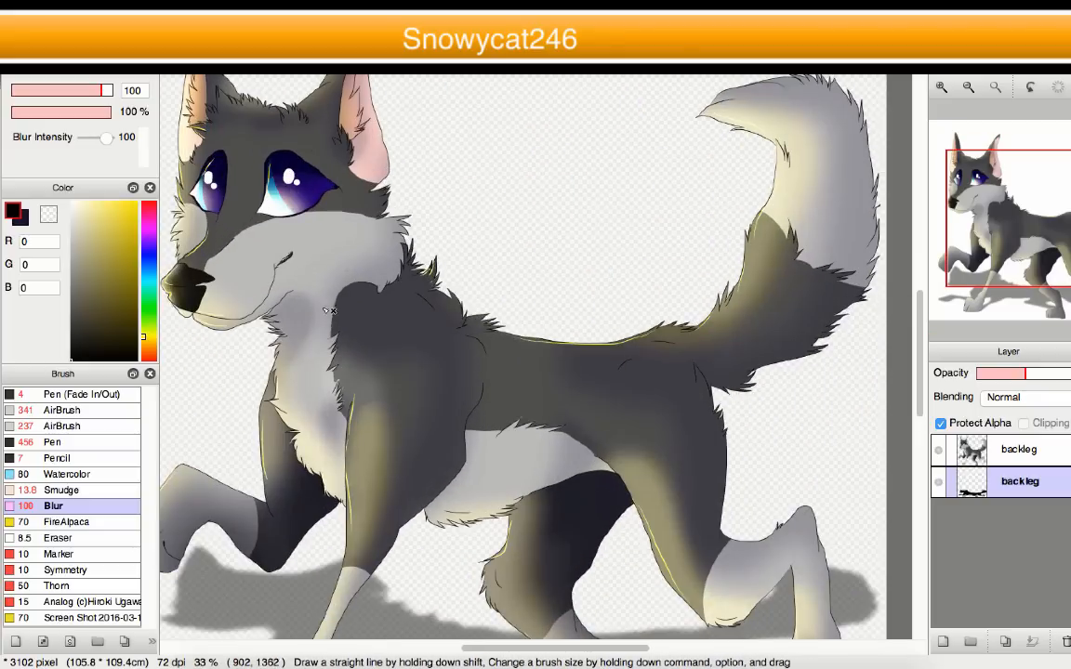
pyautogui.scroll(4, 353, 279)
pyautogui.scroll(-7, 389, 258)
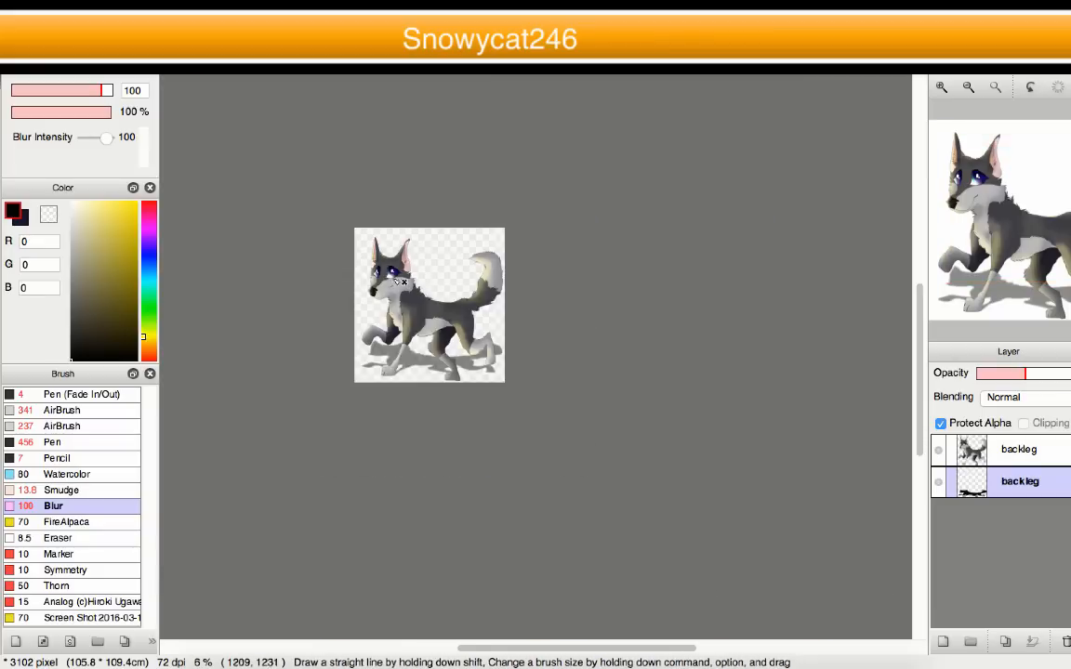
pyautogui.scroll(1, 402, 281)
pyautogui.scroll(1, 407, 232)
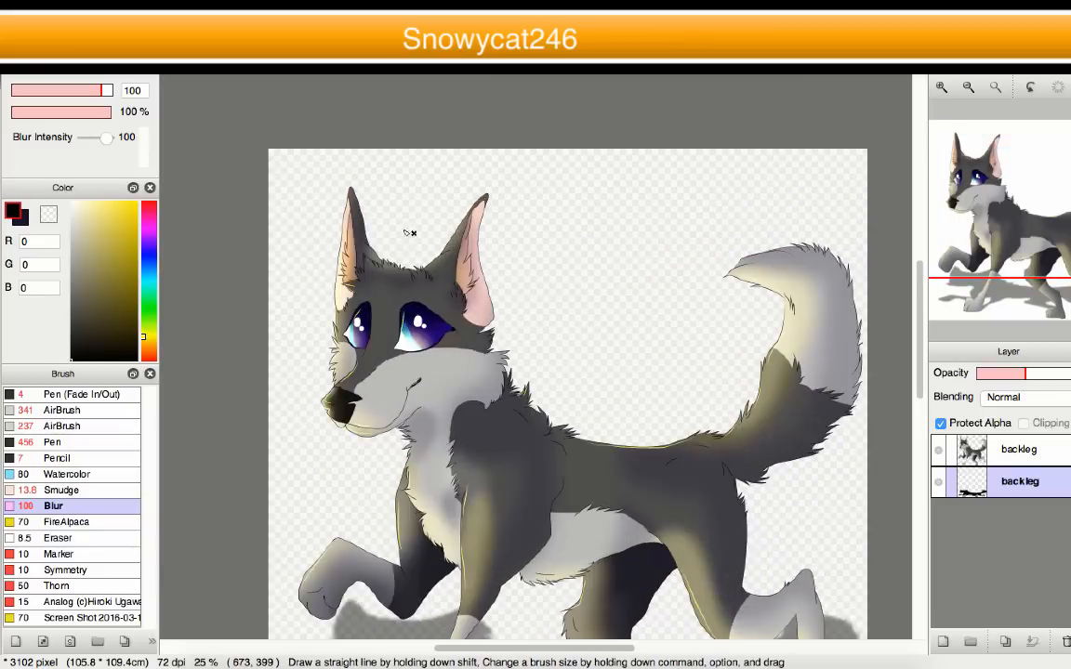
pyautogui.scroll(-2, 409, 232)
pyautogui.scroll(3, 432, 366)
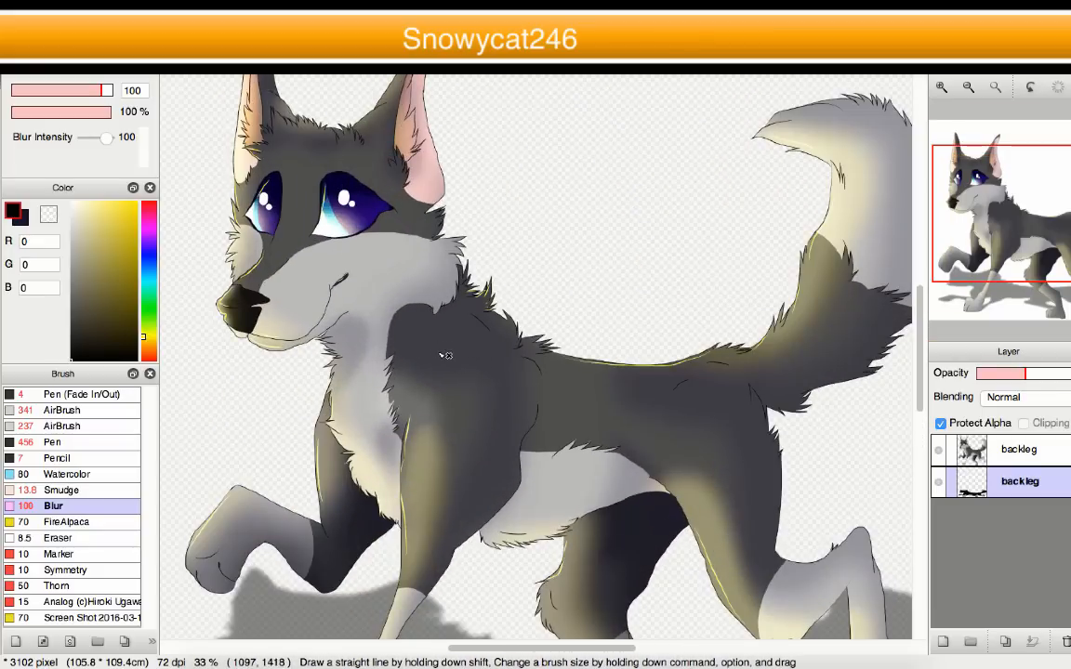
pyautogui.scroll(-3, 444, 355)
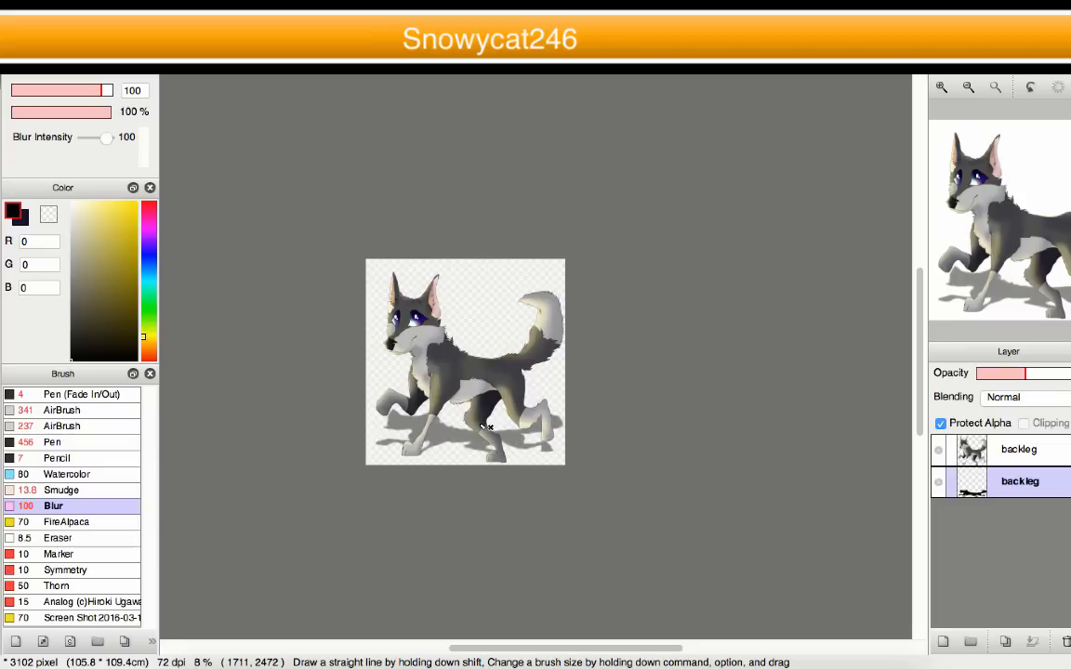
pyautogui.scroll(4, 482, 427)
pyautogui.scroll(-3, 433, 432)
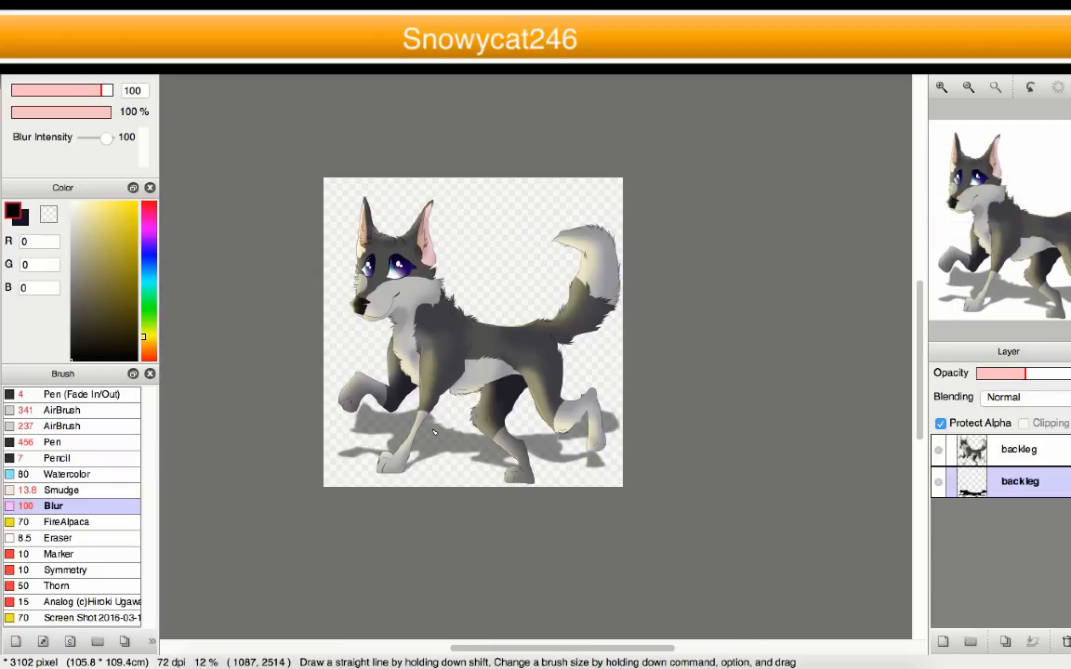